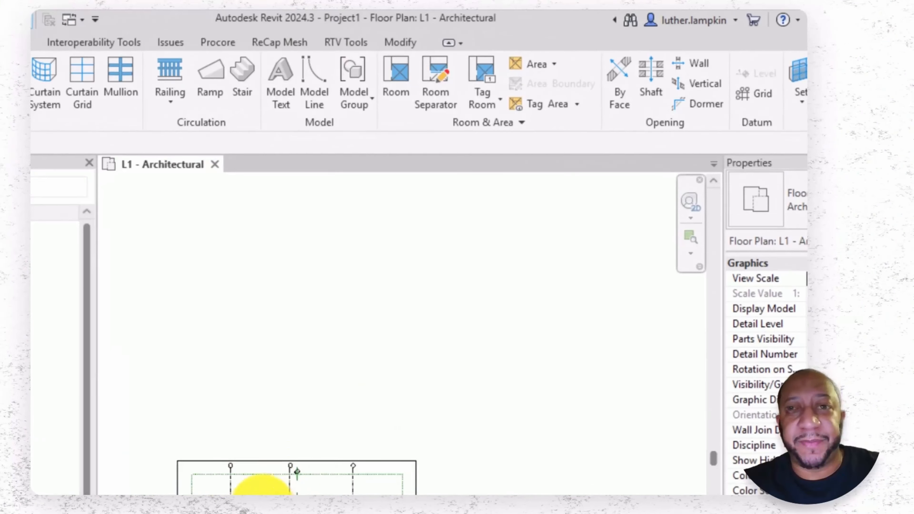
Examine the grids and exterior walls in the L1 - Architectural floor plan.
{"action": "scroll", "coordinate": [256, 506], "scroll_direction": "up", "scroll_amount": 5}
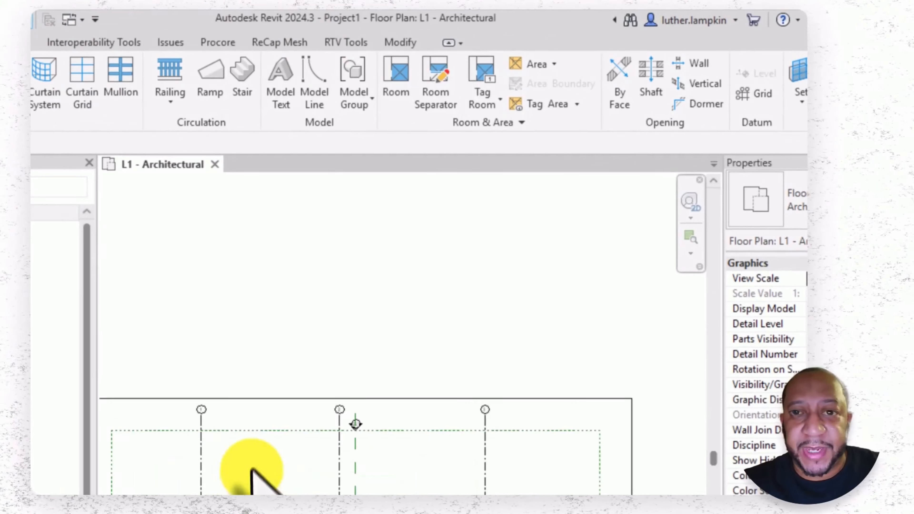
{"action": "middle_click_drag", "start_coordinate": [259, 440], "coordinate": [275, 229]}
{"action": "scroll", "coordinate": [272, 228], "scroll_direction": "down", "scroll_amount": 2}
{"action": "scroll", "coordinate": [235, 218], "scroll_direction": "up", "scroll_amount": 3}
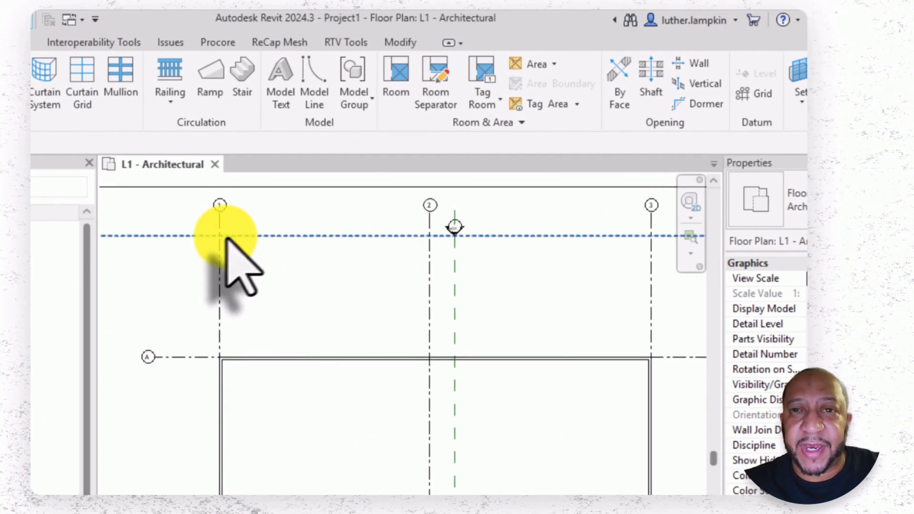
{"action": "scroll", "coordinate": [227, 230], "scroll_direction": "down", "scroll_amount": 2}
{"action": "scroll", "coordinate": [359, 280], "scroll_direction": "up", "scroll_amount": 4}
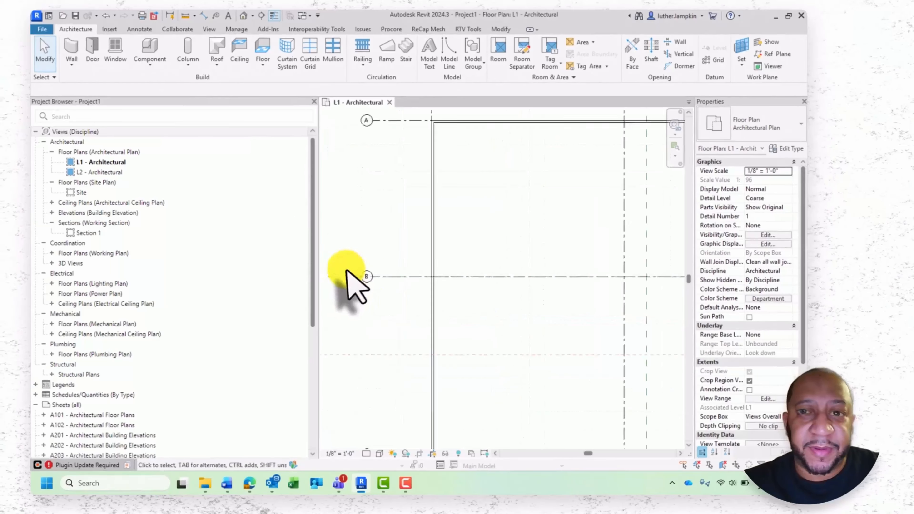
{"action": "scroll", "coordinate": [373, 273], "scroll_direction": "down", "scroll_amount": 5}
{"action": "middle_click_drag", "start_coordinate": [404, 255], "coordinate": [407, 257]}
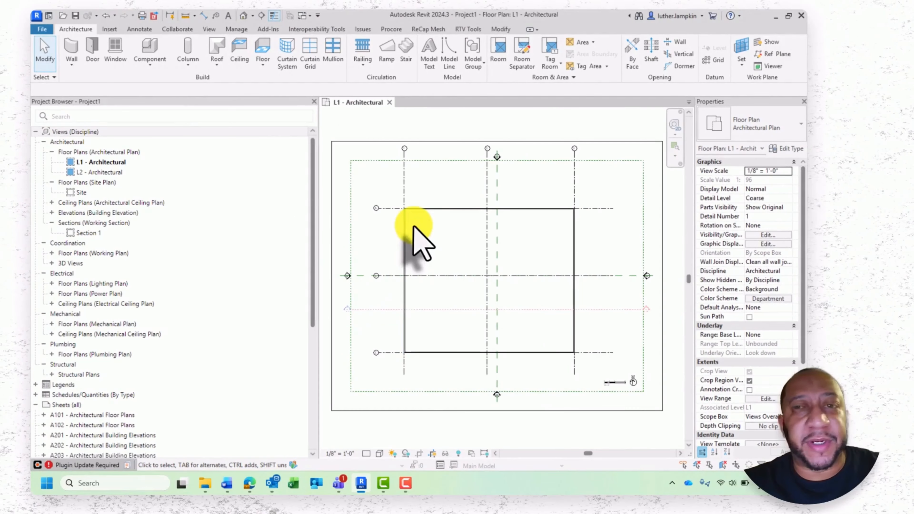
Open the South - Architectural view from the building elevations.
{"action": "left_click", "coordinate": [98, 212]}
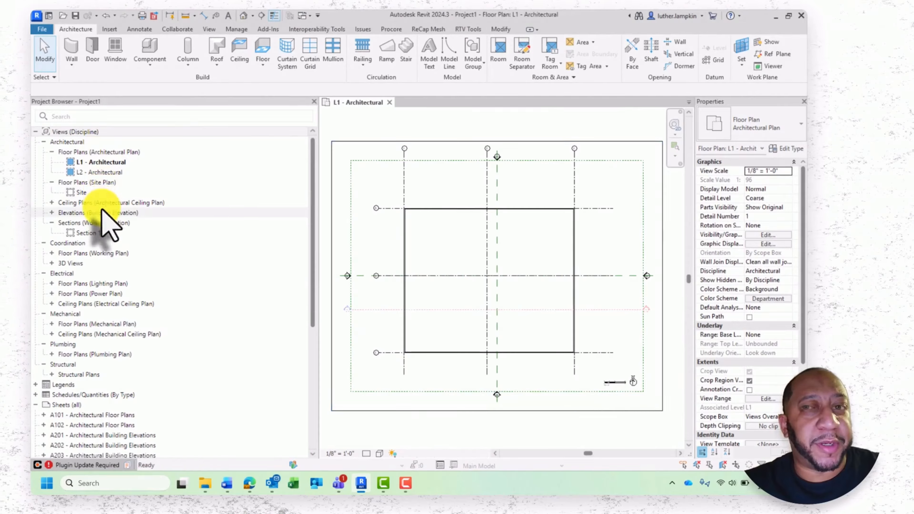
{"action": "left_click", "coordinate": [51, 213]}
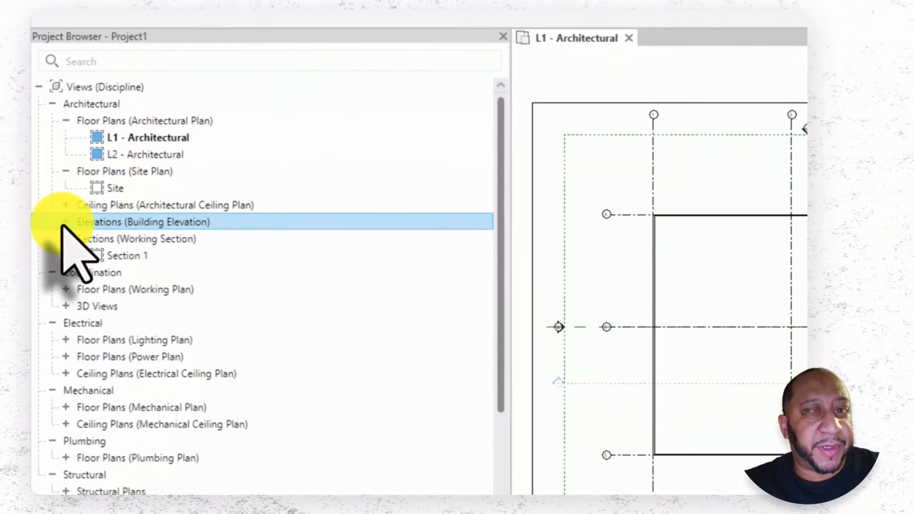
{"action": "left_click", "coordinate": [144, 319]}
{"action": "double_click", "coordinate": [69, 282]}
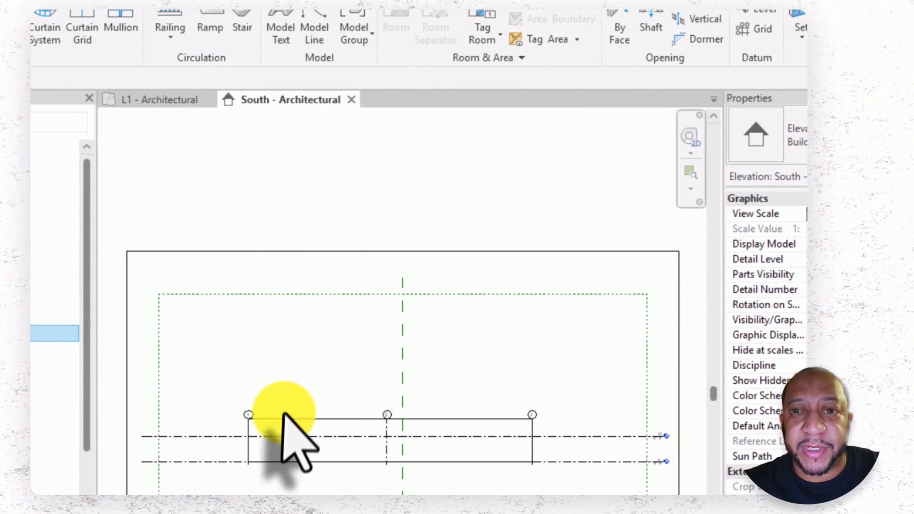
Examine grid 1 and the level lines in the south elevation and return to the L1 - Architectural floor plan.
{"action": "scroll", "coordinate": [261, 419], "scroll_direction": "up", "scroll_amount": 5}
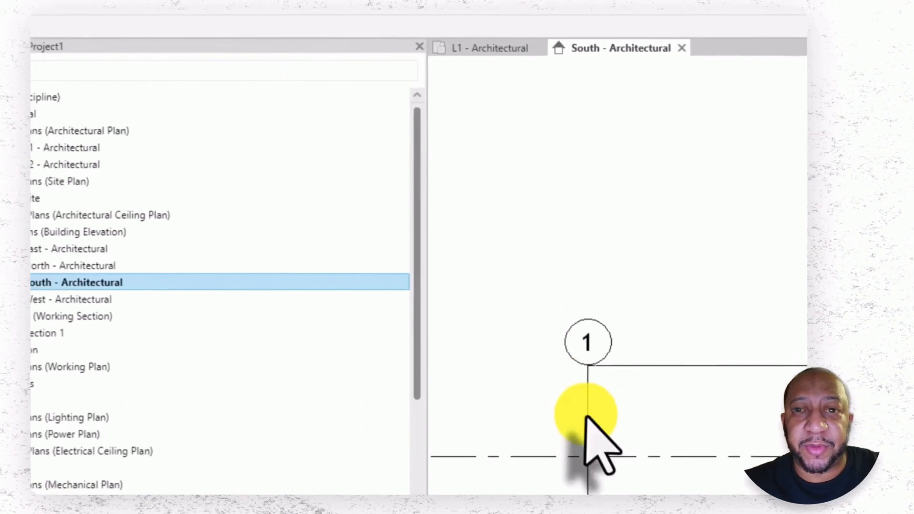
{"action": "scroll", "coordinate": [693, 376], "scroll_direction": "down", "scroll_amount": 2}
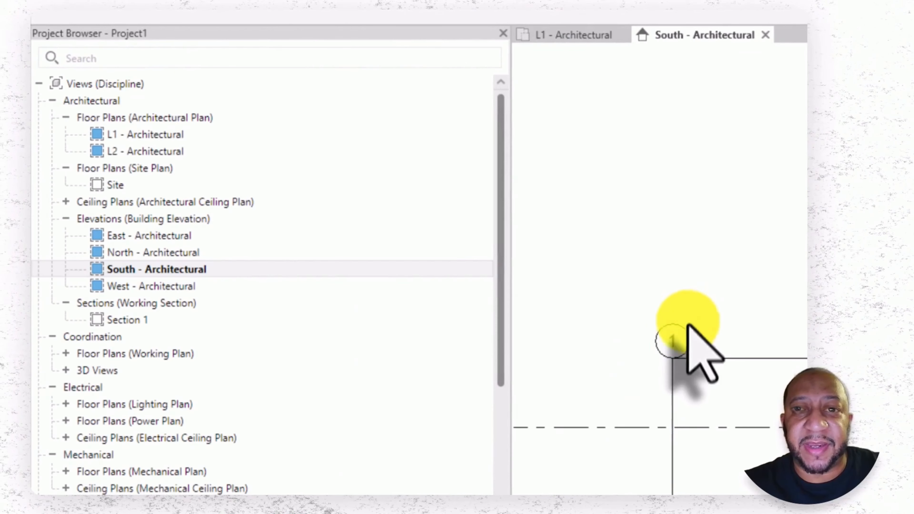
{"action": "left_click_drag", "start_coordinate": [672, 358], "coordinate": [667, 251]}
{"action": "scroll", "coordinate": [651, 259], "scroll_direction": "down", "scroll_amount": 1}
{"action": "left_click", "coordinate": [593, 181]}
{"action": "scroll", "coordinate": [593, 182], "scroll_direction": "down", "scroll_amount": 2}
{"action": "scroll", "coordinate": [592, 181], "scroll_direction": "down", "scroll_amount": 2}
{"action": "middle_click_drag", "start_coordinate": [600, 157], "coordinate": [601, 173]}
{"action": "left_click", "coordinate": [584, 35]}
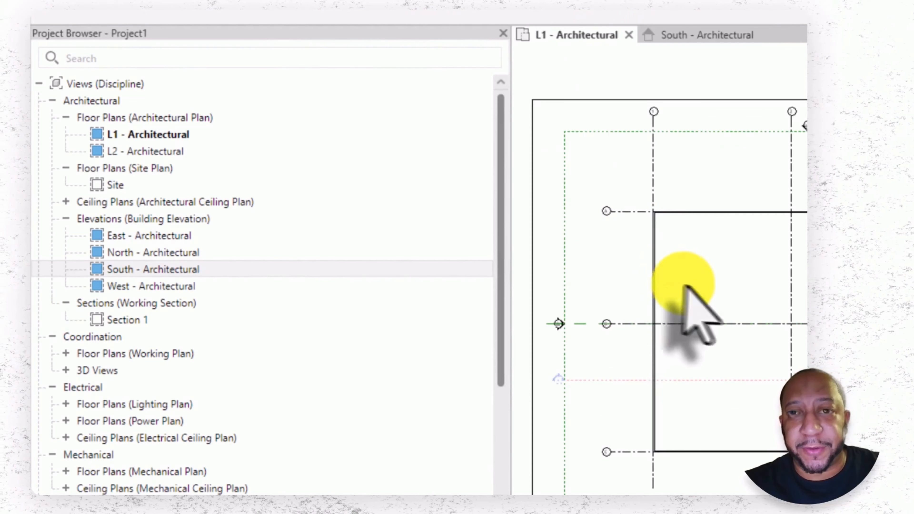
{"action": "scroll", "coordinate": [696, 287], "scroll_direction": "down", "scroll_amount": 1}
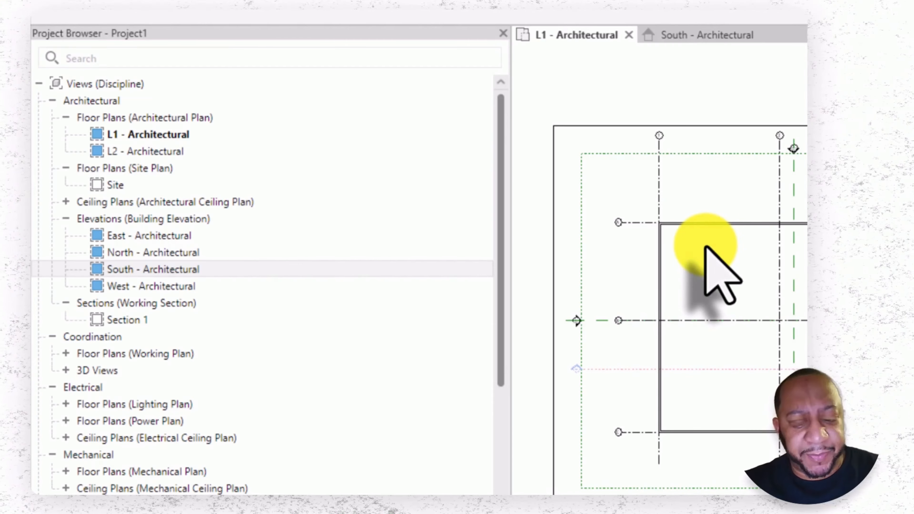
Turn on the Survey Point and Project Base Point under Site in the L1 plan's visibility/graphic overrides.
{"action": "key", "text": "v"}
{"action": "key", "text": "v"}
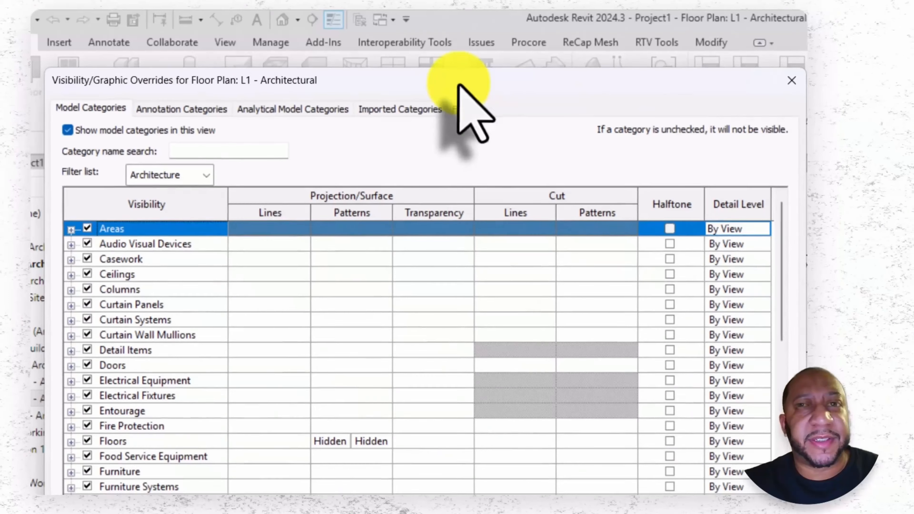
{"action": "left_click", "coordinate": [161, 470]}
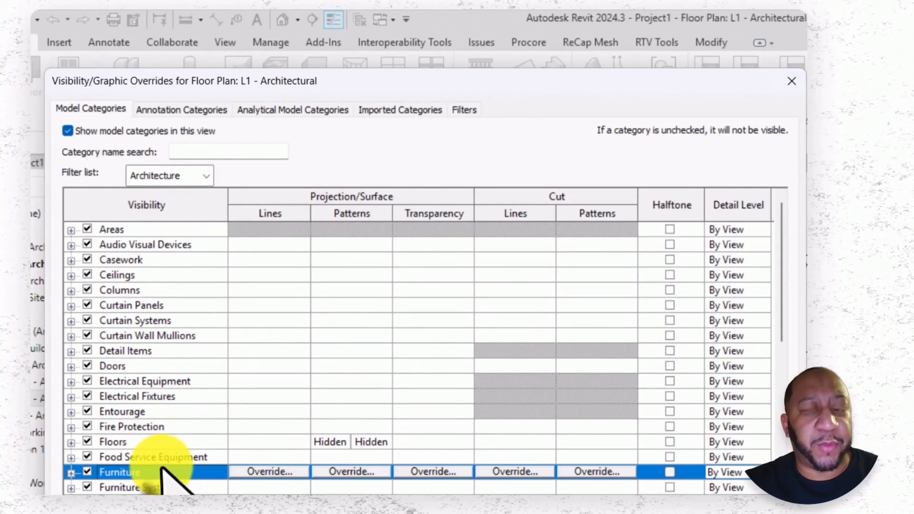
{"action": "scroll", "coordinate": [161, 468], "scroll_direction": "down", "scroll_amount": 7}
{"action": "left_click", "coordinate": [161, 468]}
{"action": "scroll", "coordinate": [161, 468], "scroll_direction": "down", "scroll_amount": 1}
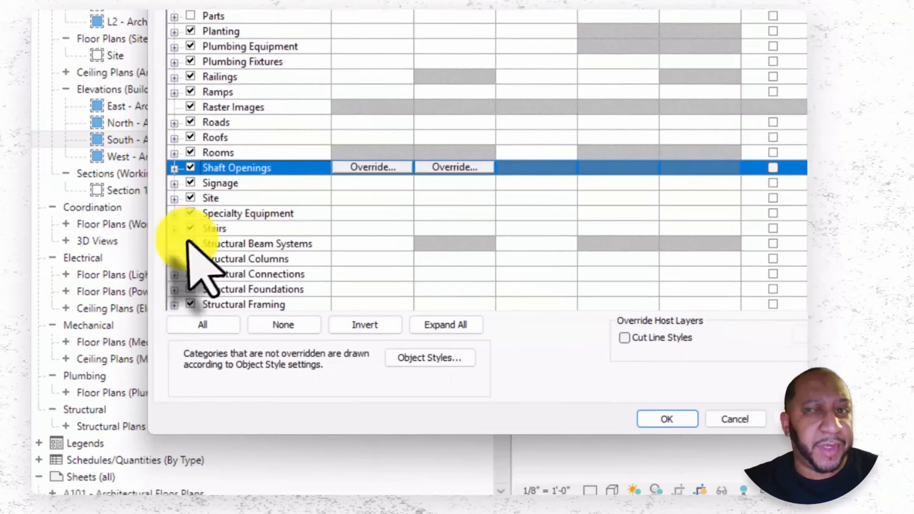
{"action": "scroll", "coordinate": [81, 491], "scroll_direction": "down", "scroll_amount": 1}
{"action": "scroll", "coordinate": [186, 233], "scroll_direction": "down", "scroll_amount": 1}
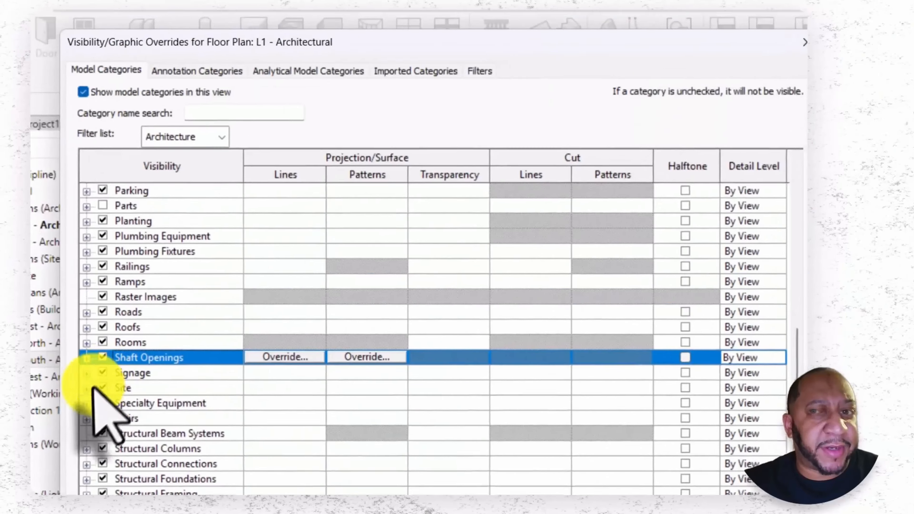
{"action": "left_click", "coordinate": [174, 154]}
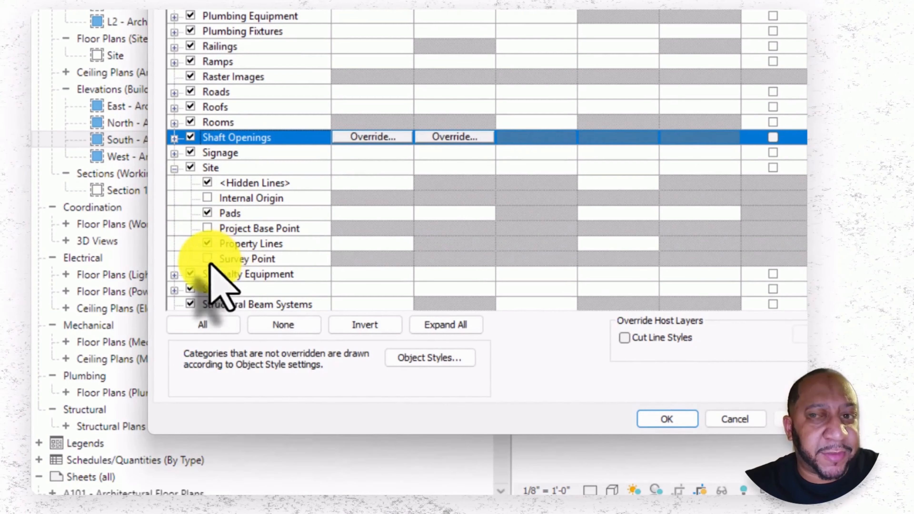
{"action": "left_click", "coordinate": [207, 258]}
{"action": "left_click", "coordinate": [208, 228]}
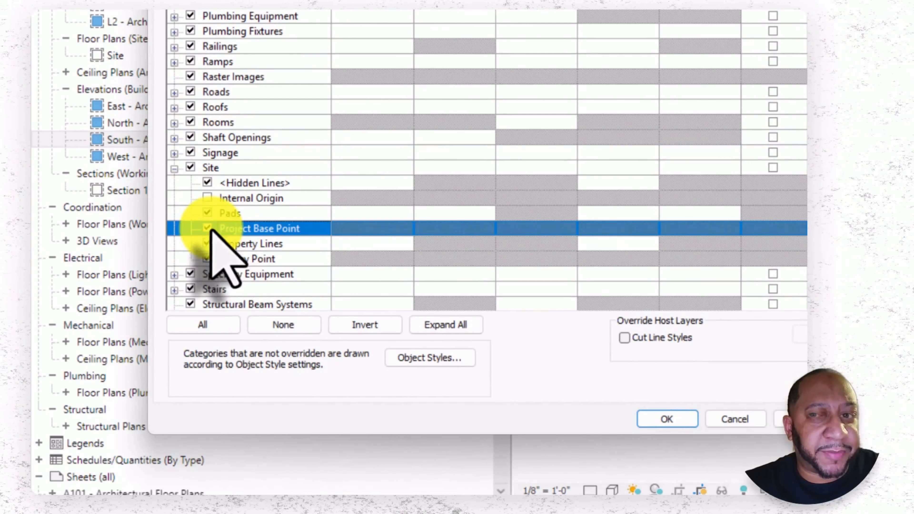
{"action": "left_click", "coordinate": [668, 419]}
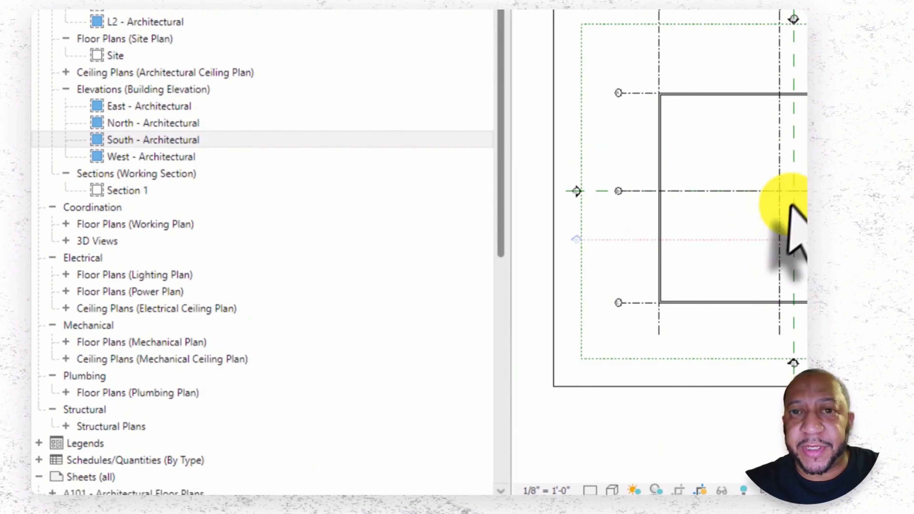
Check the location of the survey point and project base point relative to the building in the L1 plan.
{"action": "scroll", "coordinate": [789, 206], "scroll_direction": "up", "scroll_amount": 5}
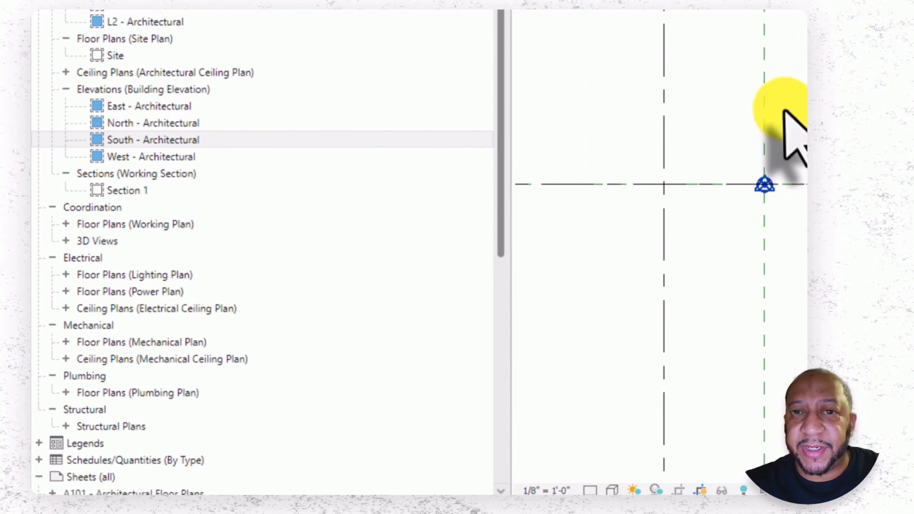
{"action": "left_click", "coordinate": [772, 184]}
{"action": "left_click", "coordinate": [419, 253]}
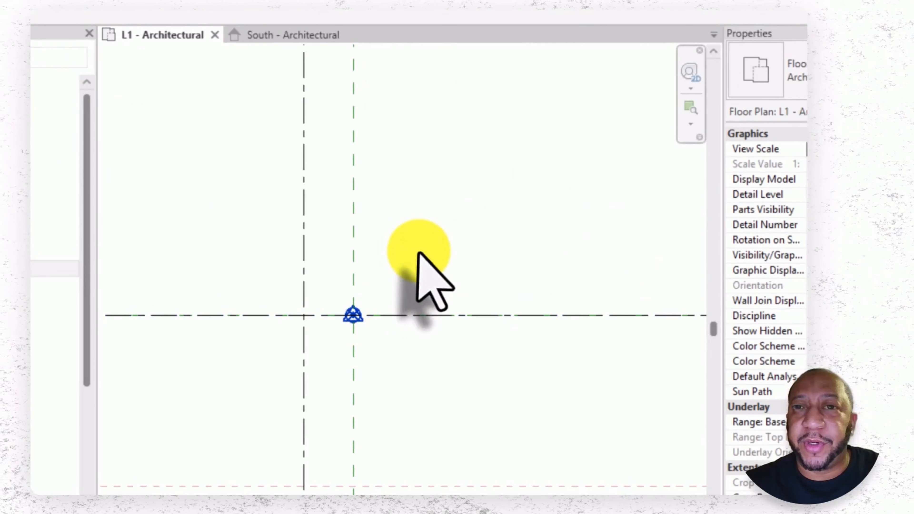
{"action": "scroll", "coordinate": [418, 252], "scroll_direction": "down", "scroll_amount": 5}
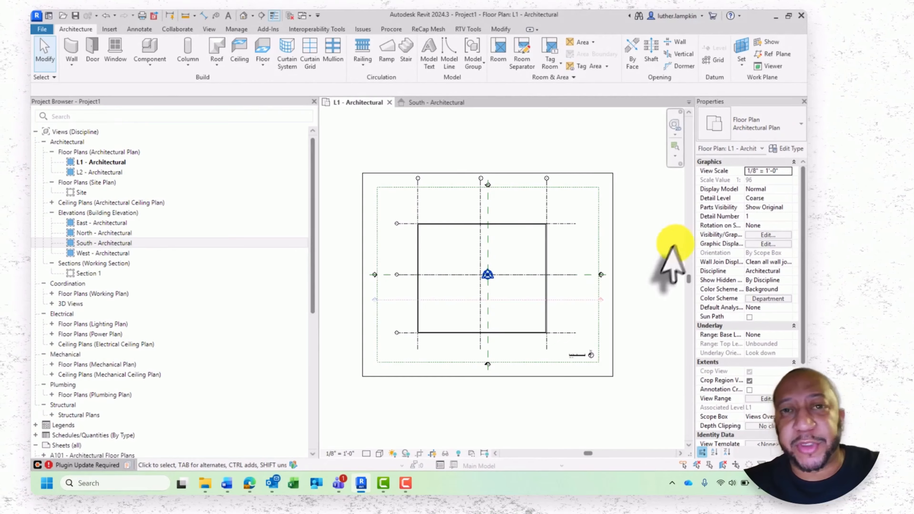
Move the survey point and project base point together from their shared center to the intersection of grids 1 and A.
{"action": "left_click_drag", "start_coordinate": [463, 261], "coordinate": [496, 292]}
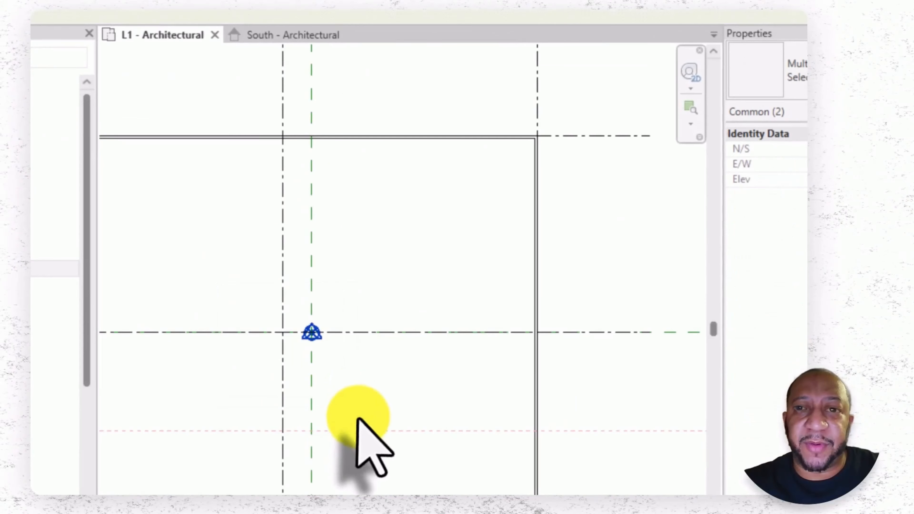
{"action": "left_click", "coordinate": [383, 99]}
{"action": "scroll", "coordinate": [699, 398], "scroll_direction": "up", "scroll_amount": 1}
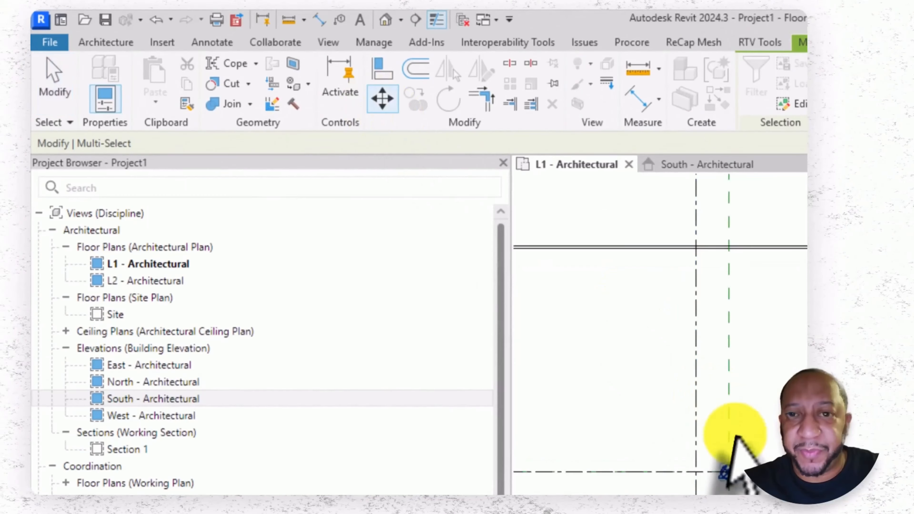
{"action": "scroll", "coordinate": [732, 454], "scroll_direction": "up", "scroll_amount": 6}
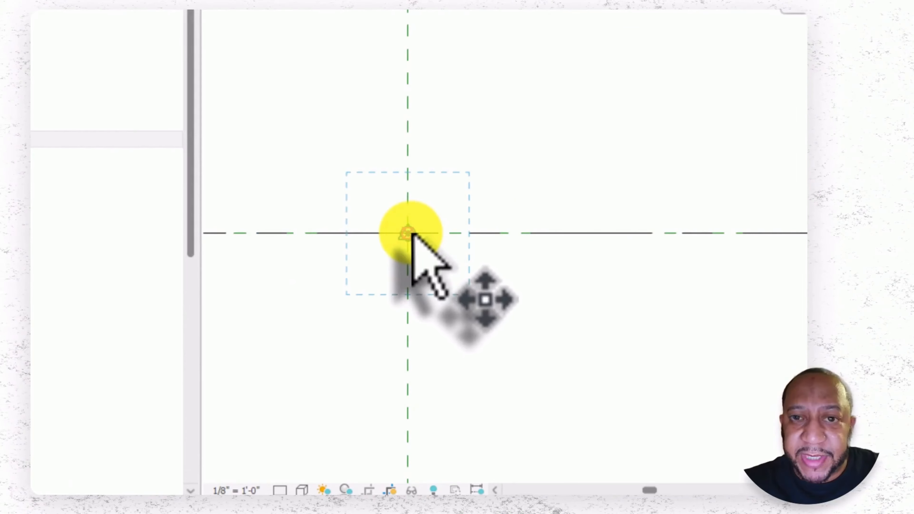
{"action": "left_click", "coordinate": [412, 234]}
{"action": "scroll", "coordinate": [413, 233], "scroll_direction": "down", "scroll_amount": 6}
{"action": "middle_click_drag", "start_coordinate": [452, 79], "coordinate": [479, 179]}
{"action": "scroll", "coordinate": [480, 178], "scroll_direction": "down", "scroll_amount": 8}
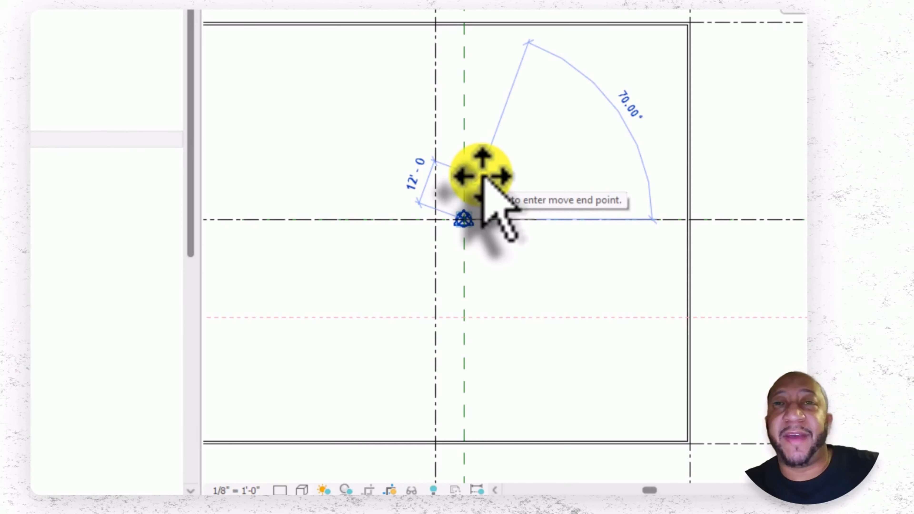
{"action": "scroll", "coordinate": [481, 175], "scroll_direction": "down", "scroll_amount": 2}
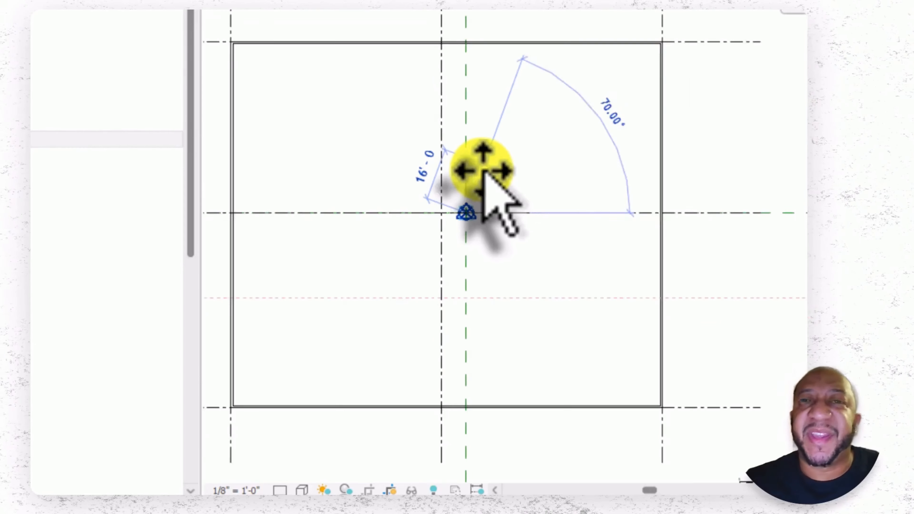
{"action": "middle_click_drag", "start_coordinate": [434, 141], "coordinate": [549, 200]}
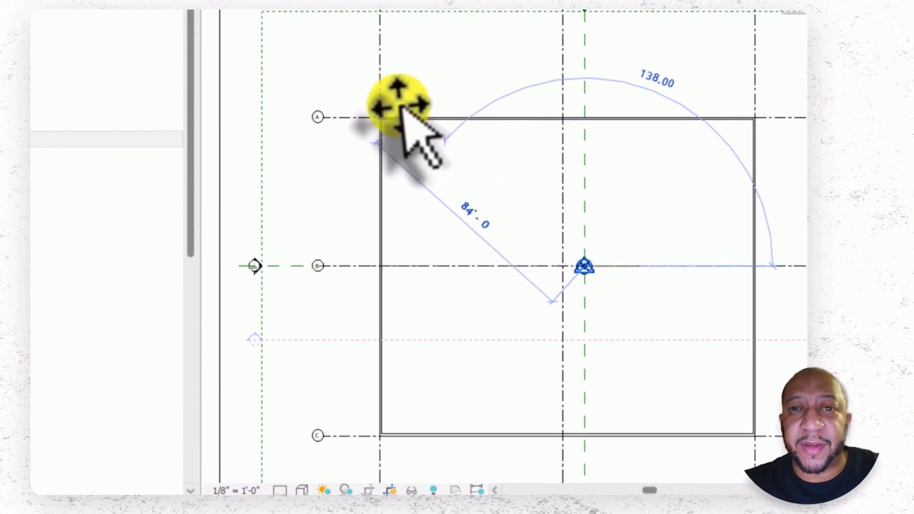
{"action": "scroll", "coordinate": [369, 97], "scroll_direction": "up", "scroll_amount": 4}
{"action": "left_click", "coordinate": [370, 145]}
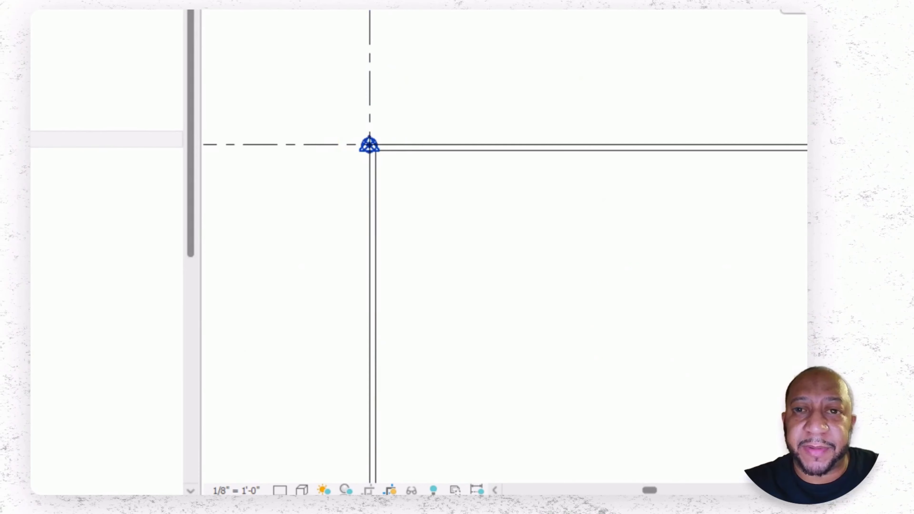
Select the project base point at the building corner and inspect its coordinates.
{"action": "scroll", "coordinate": [388, 71], "scroll_direction": "down", "scroll_amount": 6}
{"action": "scroll", "coordinate": [434, 55], "scroll_direction": "up", "scroll_amount": 1}
{"action": "scroll", "coordinate": [434, 56], "scroll_direction": "up", "scroll_amount": 2}
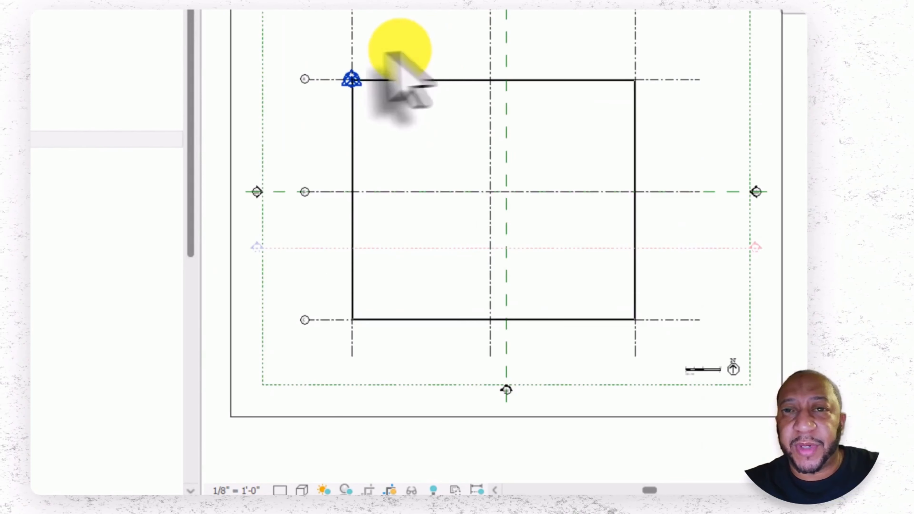
{"action": "scroll", "coordinate": [396, 52], "scroll_direction": "up", "scroll_amount": 4}
{"action": "left_click_drag", "start_coordinate": [279, 35], "coordinate": [398, 180]}
{"action": "scroll", "coordinate": [350, 101], "scroll_direction": "up", "scroll_amount": 3}
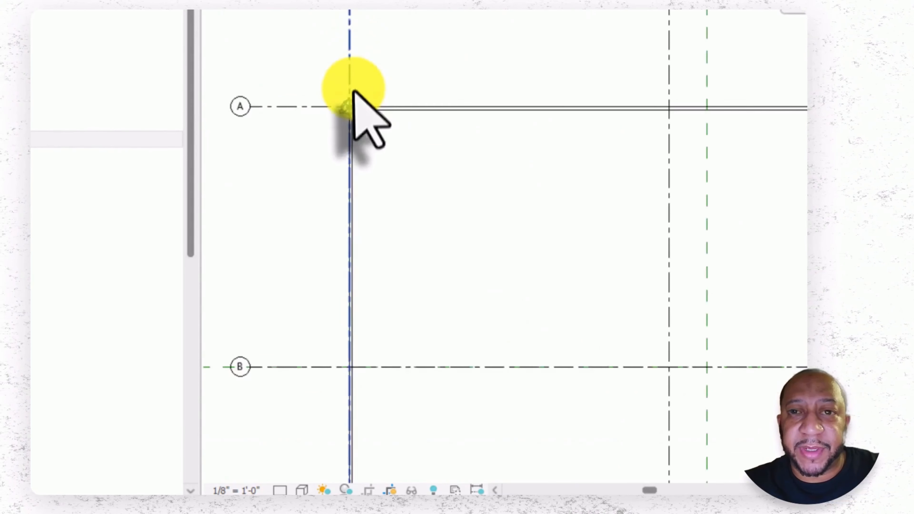
{"action": "left_click", "coordinate": [344, 108]}
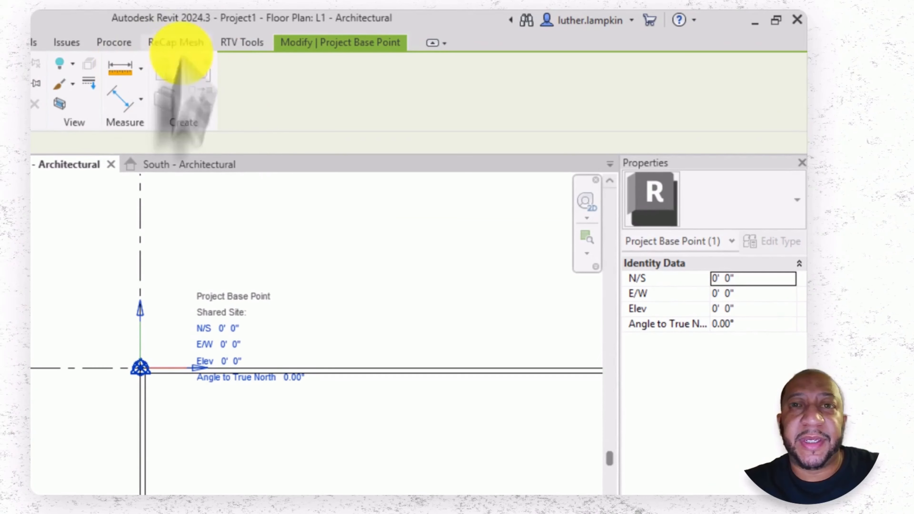
{"action": "scroll", "coordinate": [215, 361], "scroll_direction": "up", "scroll_amount": 1}
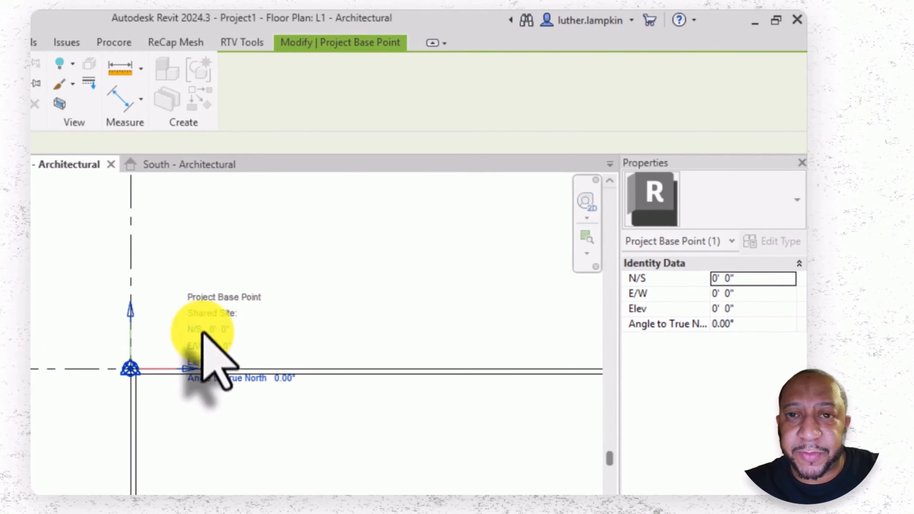
{"action": "scroll", "coordinate": [128, 349], "scroll_direction": "up", "scroll_amount": 1}
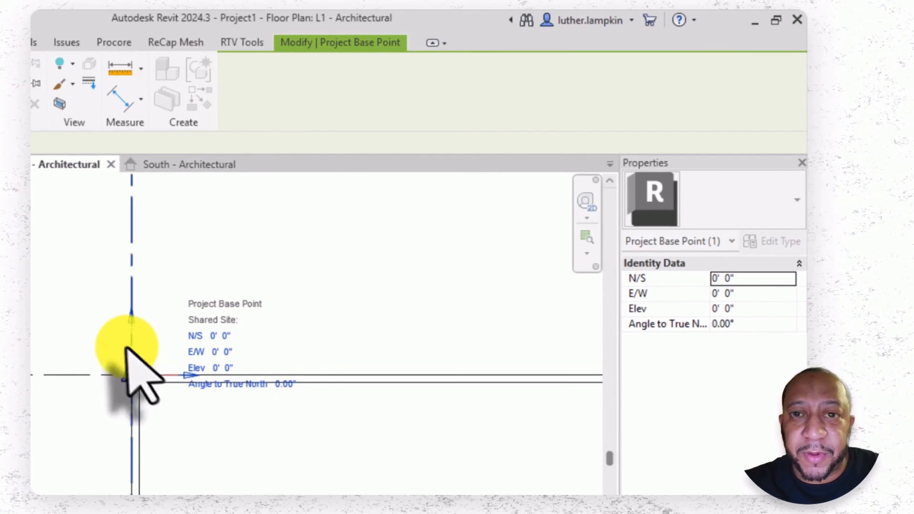
Select both points at the building corner, filter the selection down to the Survey Point only, and unclip it.
{"action": "left_click", "coordinate": [92, 324]}
{"action": "left_click_drag", "start_coordinate": [87, 257], "coordinate": [181, 457]}
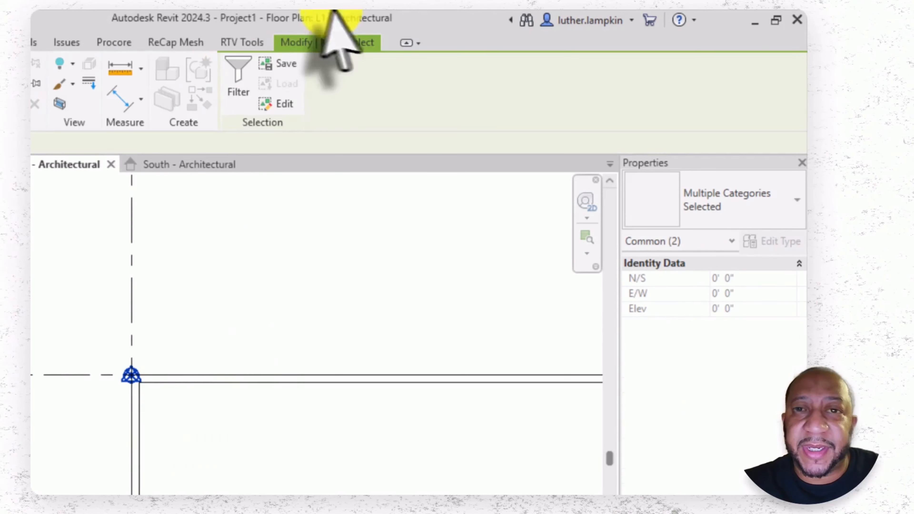
{"action": "left_click", "coordinate": [225, 84]}
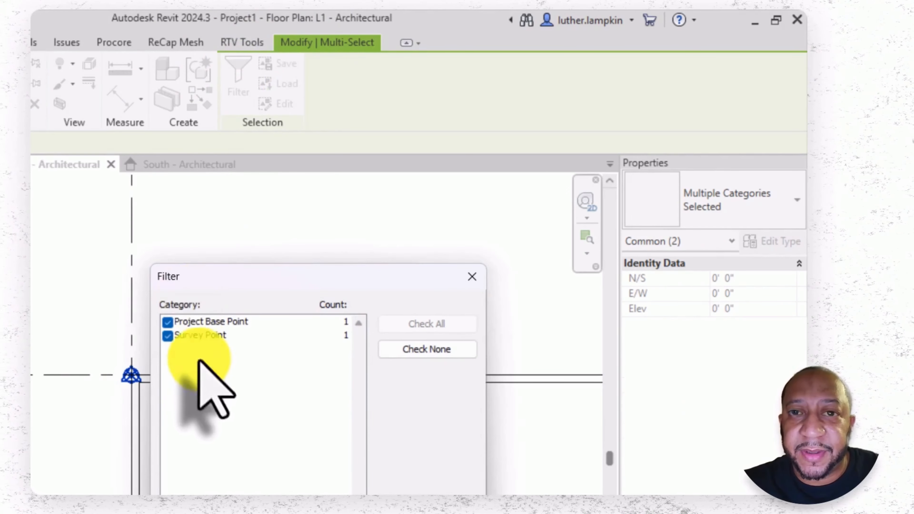
{"action": "left_click", "coordinate": [168, 323]}
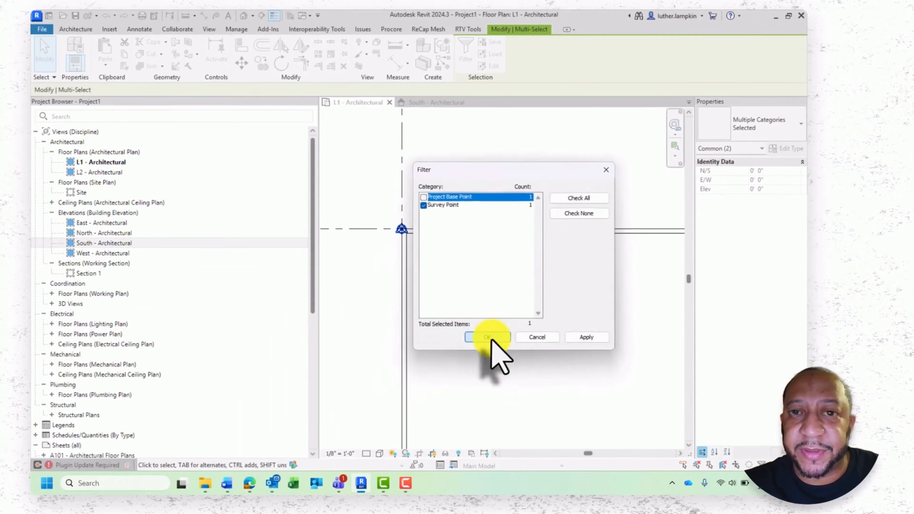
{"action": "left_click", "coordinate": [391, 436]}
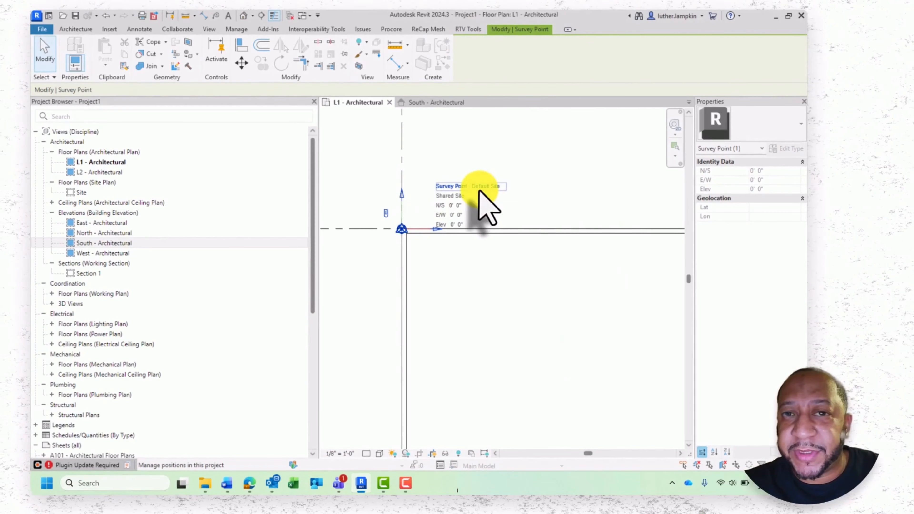
{"action": "scroll", "coordinate": [480, 192], "scroll_direction": "down", "scroll_amount": 5}
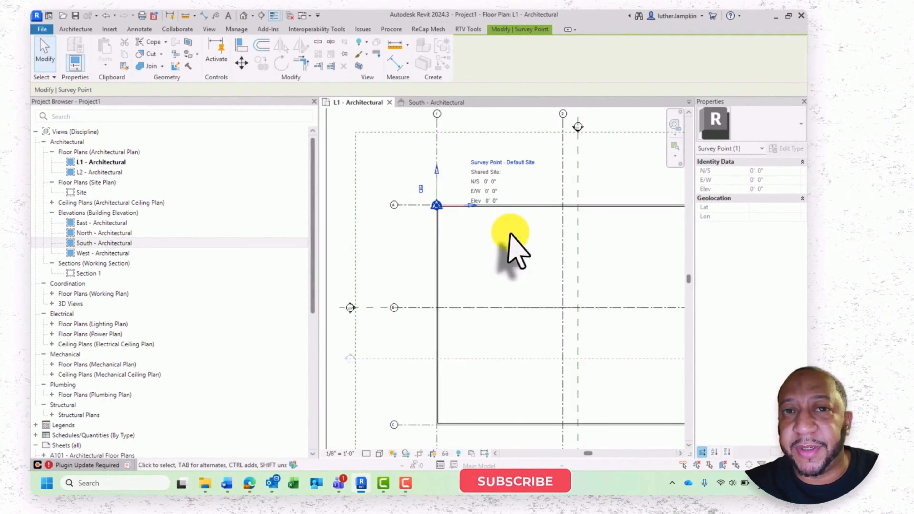
{"action": "scroll", "coordinate": [495, 207], "scroll_direction": "down", "scroll_amount": 2}
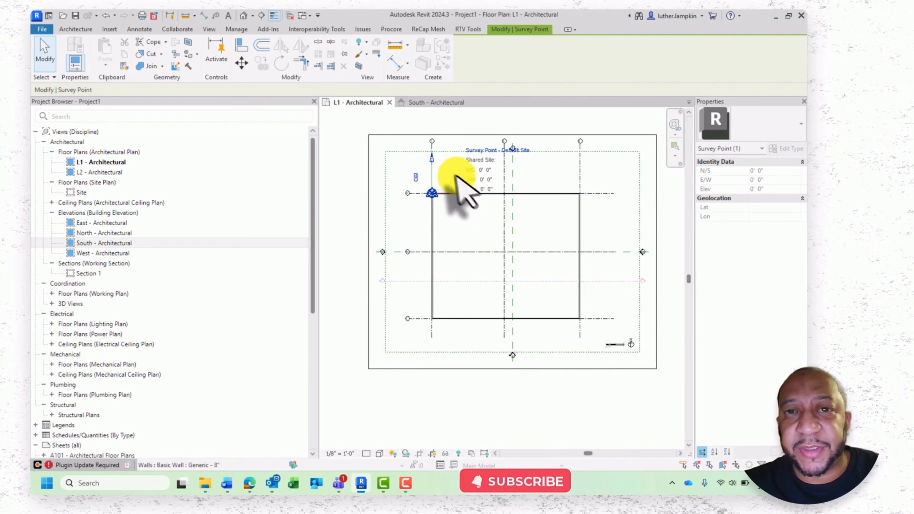
{"action": "scroll", "coordinate": [466, 177], "scroll_direction": "up", "scroll_amount": 2}
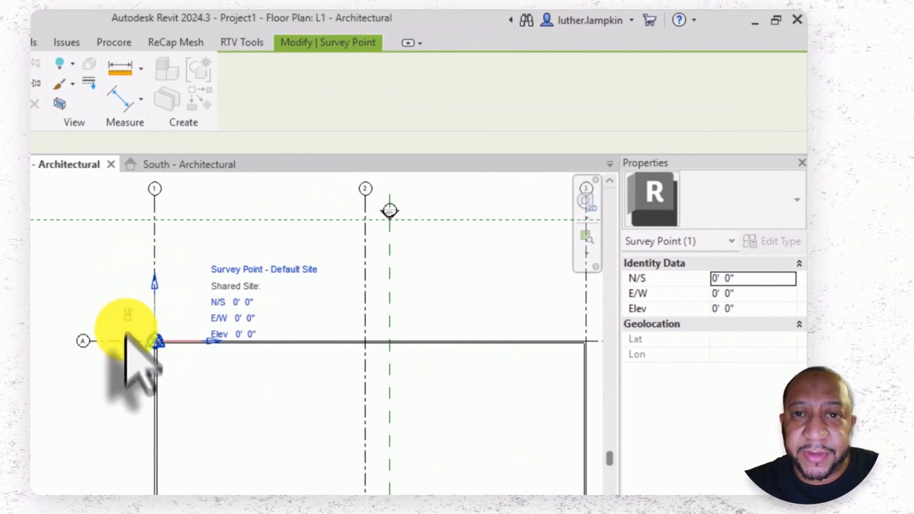
{"action": "scroll", "coordinate": [201, 342], "scroll_direction": "down", "scroll_amount": 2}
{"action": "scroll", "coordinate": [164, 321], "scroll_direction": "up", "scroll_amount": 2}
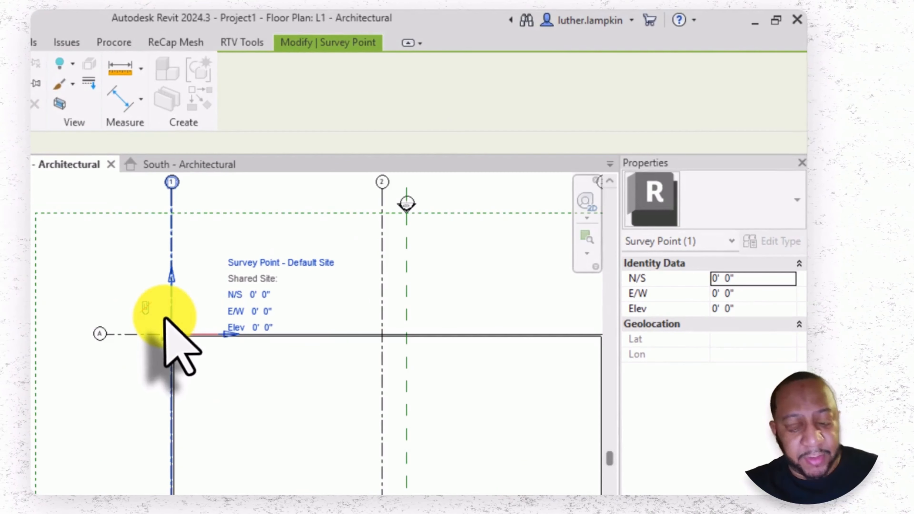
Move the unclipped survey point from the building corner to the intersection of grids 2 and B and inspect its coordinates.
{"action": "key", "text": "m"}
{"action": "key", "text": "v"}
{"action": "scroll", "coordinate": [171, 316], "scroll_direction": "up", "scroll_amount": 5}
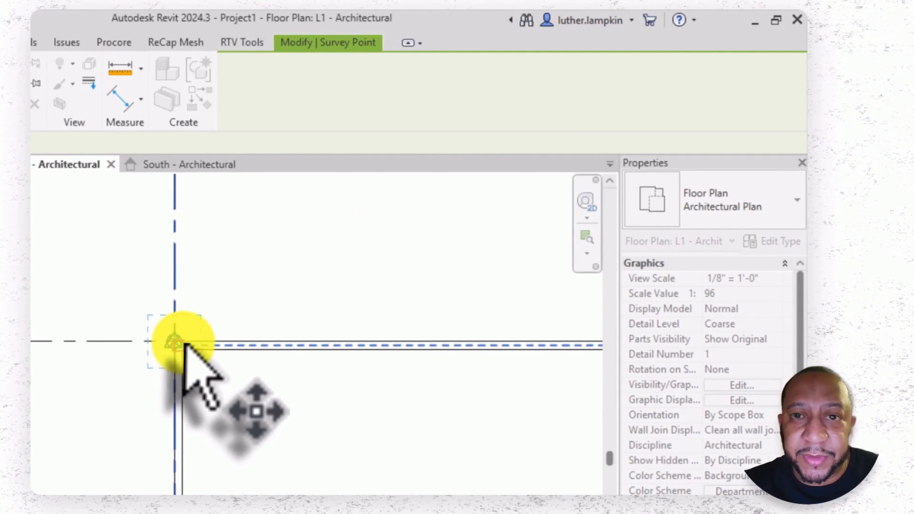
{"action": "left_click", "coordinate": [176, 342]}
{"action": "scroll", "coordinate": [178, 345], "scroll_direction": "down", "scroll_amount": 4}
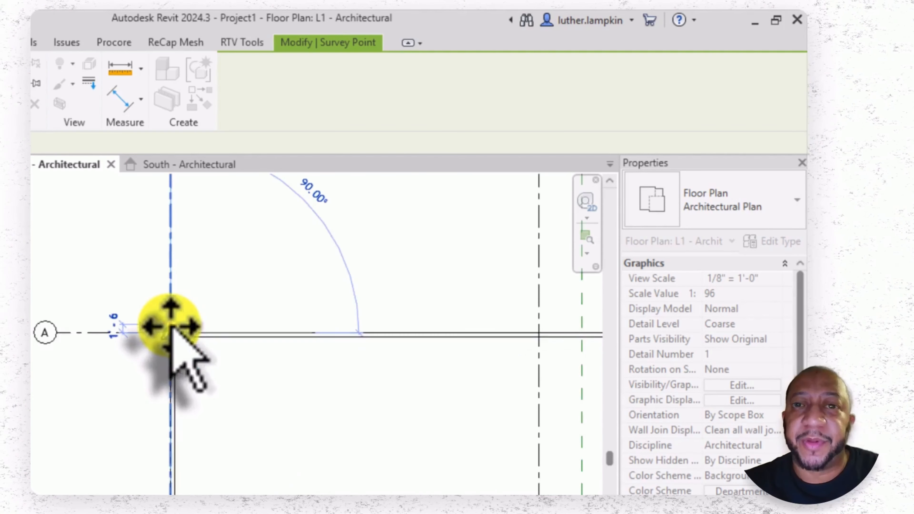
{"action": "scroll", "coordinate": [306, 432], "scroll_direction": "up", "scroll_amount": 3}
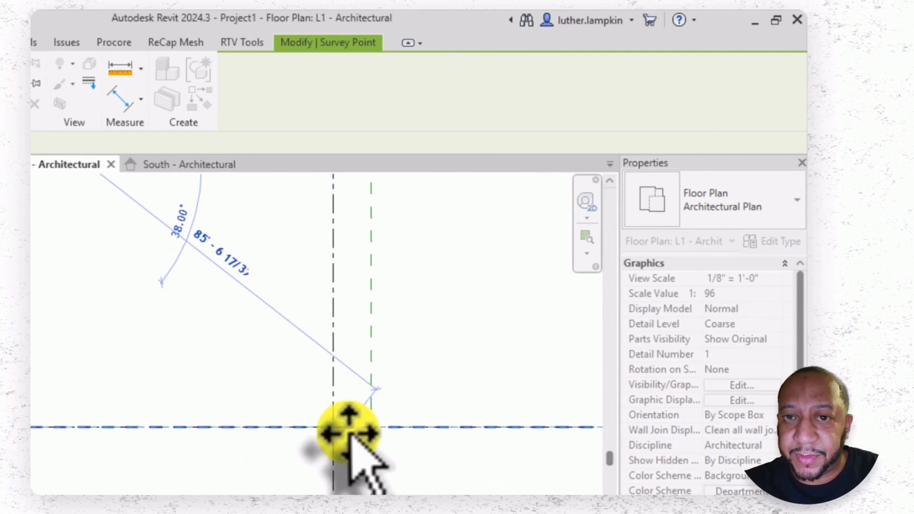
{"action": "left_click", "coordinate": [335, 428]}
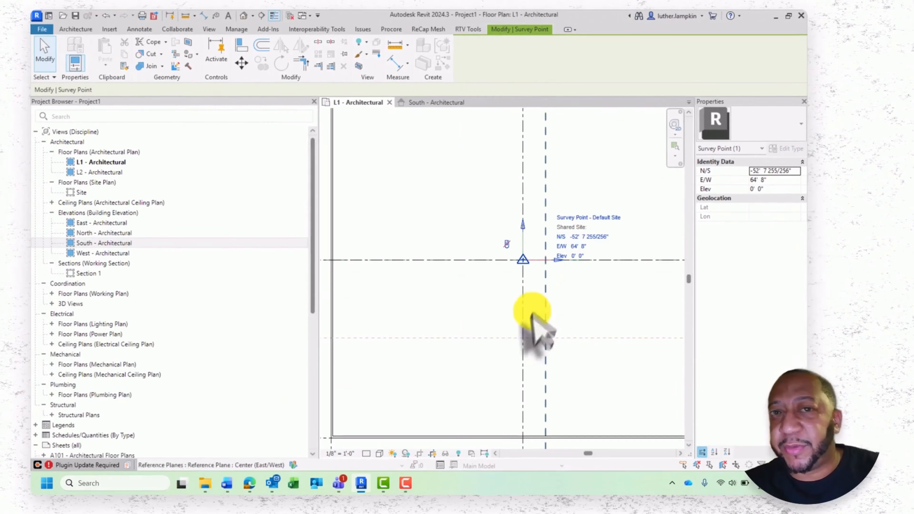
{"action": "middle_click_drag", "start_coordinate": [526, 307], "coordinate": [529, 311]}
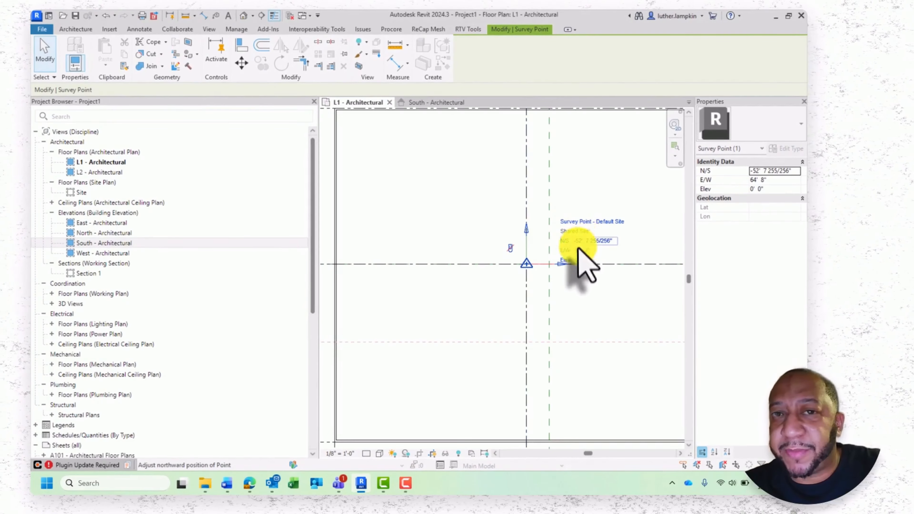
{"action": "middle_click_drag", "start_coordinate": [578, 248], "coordinate": [541, 258]}
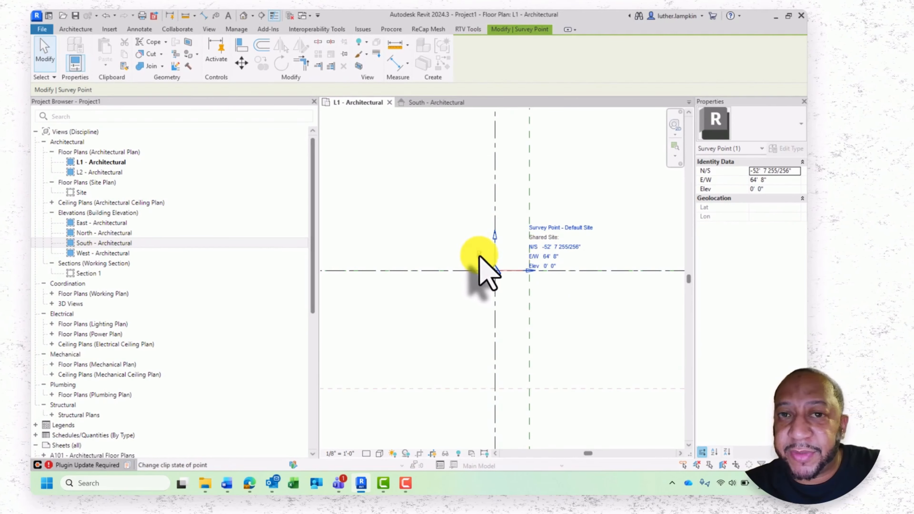
{"action": "middle_click_drag", "start_coordinate": [464, 226], "coordinate": [463, 248]}
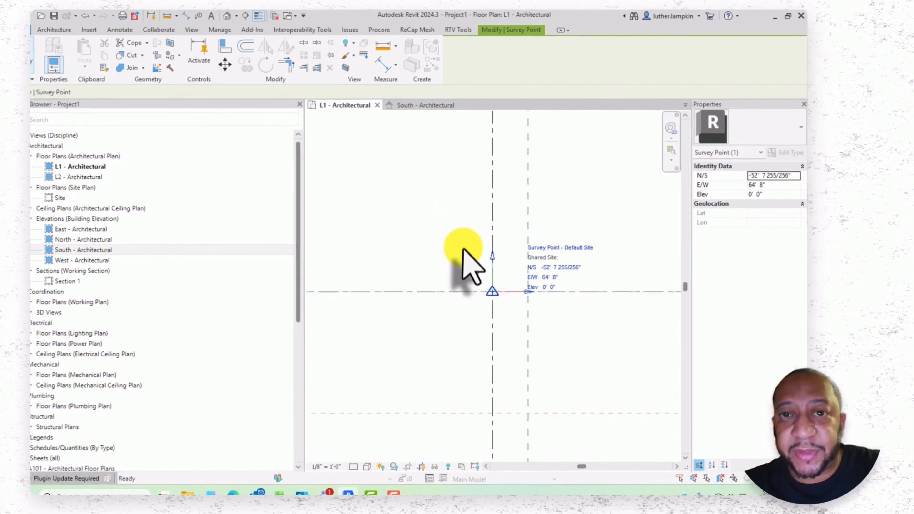
{"action": "scroll", "coordinate": [511, 248], "scroll_direction": "down", "scroll_amount": 1}
{"action": "left_click", "coordinate": [433, 203]}
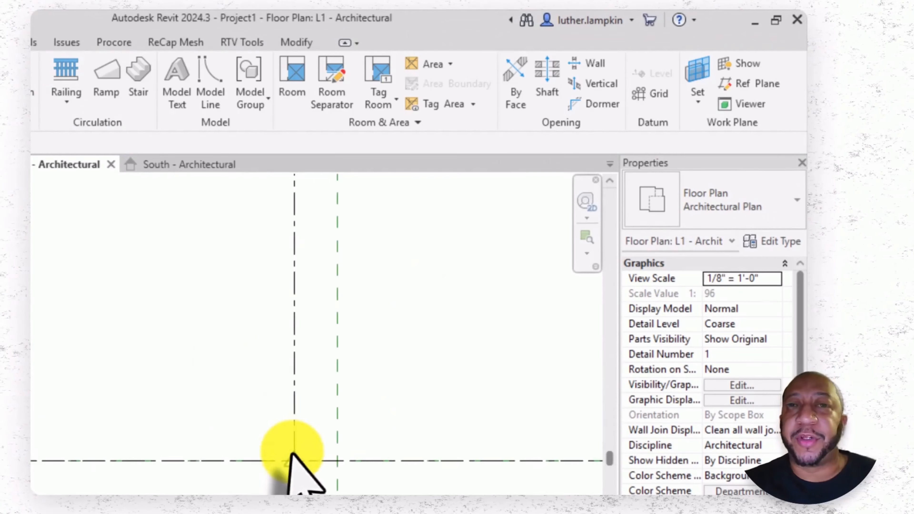
Undo the moves of the survey point and project base point back to their original shared center in the L1 plan.
{"action": "scroll", "coordinate": [292, 453], "scroll_direction": "down", "scroll_amount": 3}
{"action": "middle_click_drag", "start_coordinate": [214, 366], "coordinate": [242, 406]}
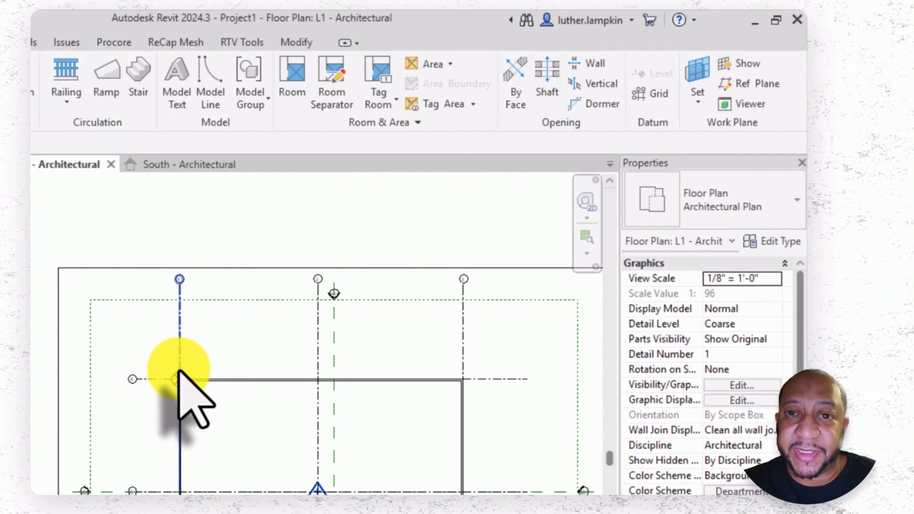
{"action": "scroll", "coordinate": [178, 389], "scroll_direction": "up", "scroll_amount": 5}
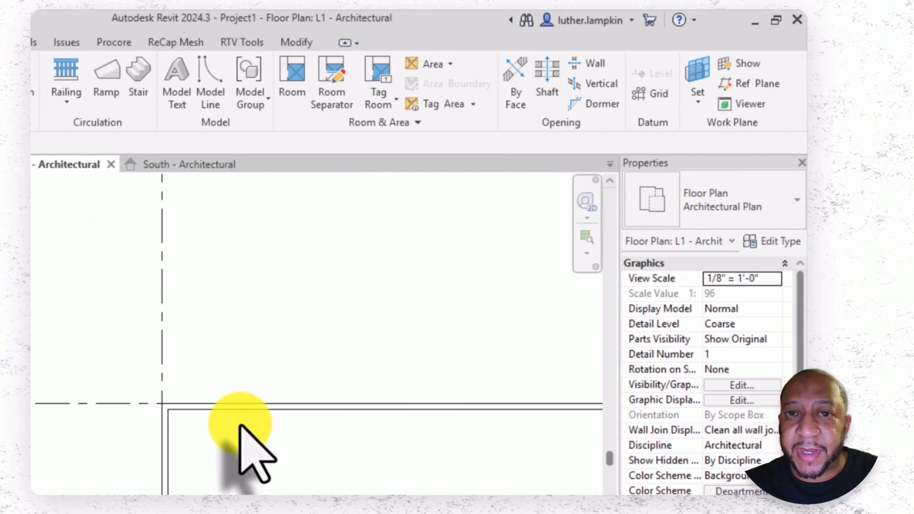
{"action": "scroll", "coordinate": [239, 425], "scroll_direction": "down", "scroll_amount": 5}
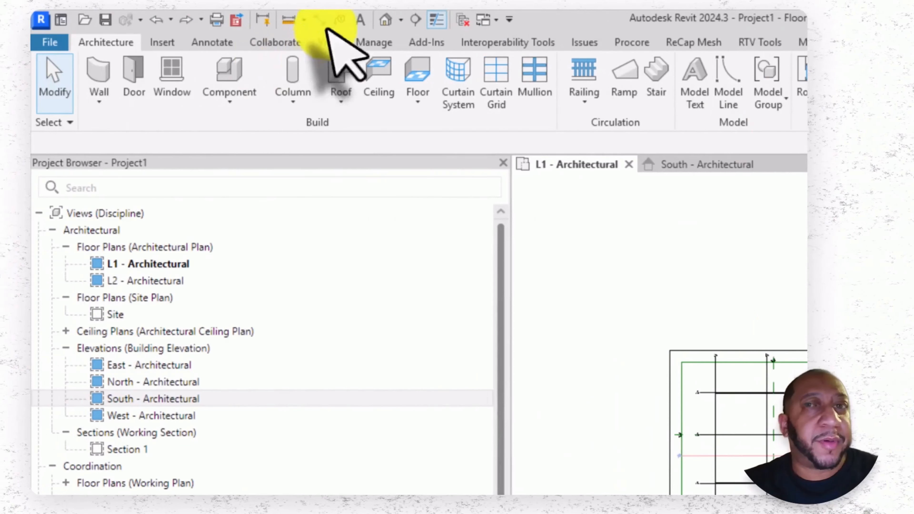
{"action": "scroll", "coordinate": [763, 439], "scroll_direction": "up", "scroll_amount": 5}
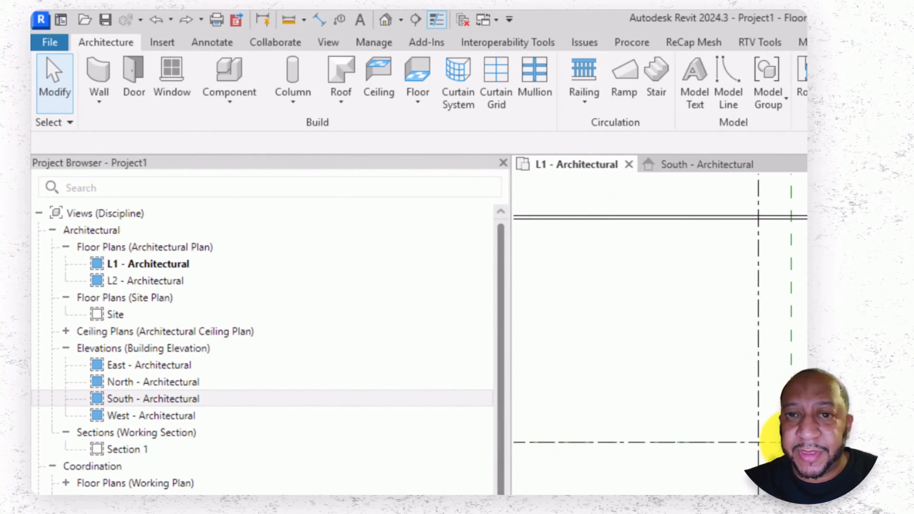
Select both points at the shared center, filter the selection to the Survey Point only, and unclip it.
{"action": "scroll", "coordinate": [758, 413], "scroll_direction": "up", "scroll_amount": 1}
{"action": "left_click_drag", "start_coordinate": [690, 351], "coordinate": [799, 449]}
{"action": "left_click", "coordinate": [757, 99]}
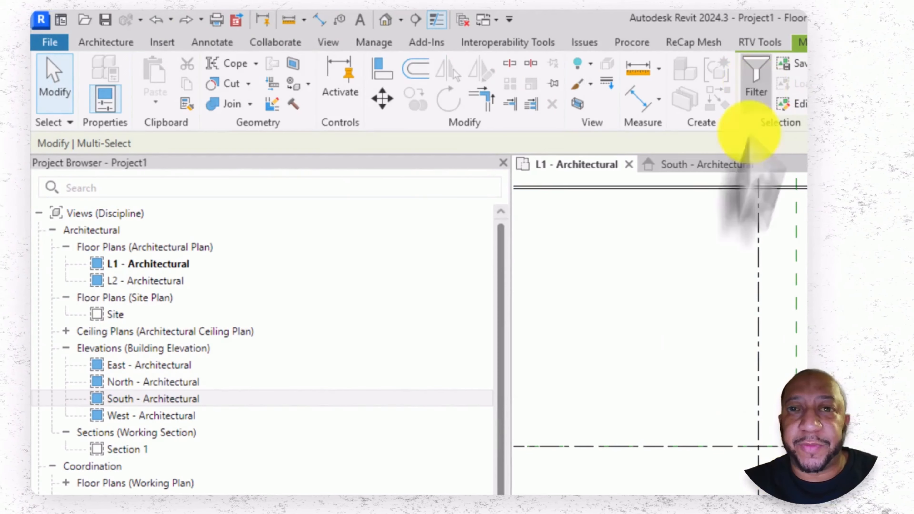
{"action": "left_click", "coordinate": [684, 322]}
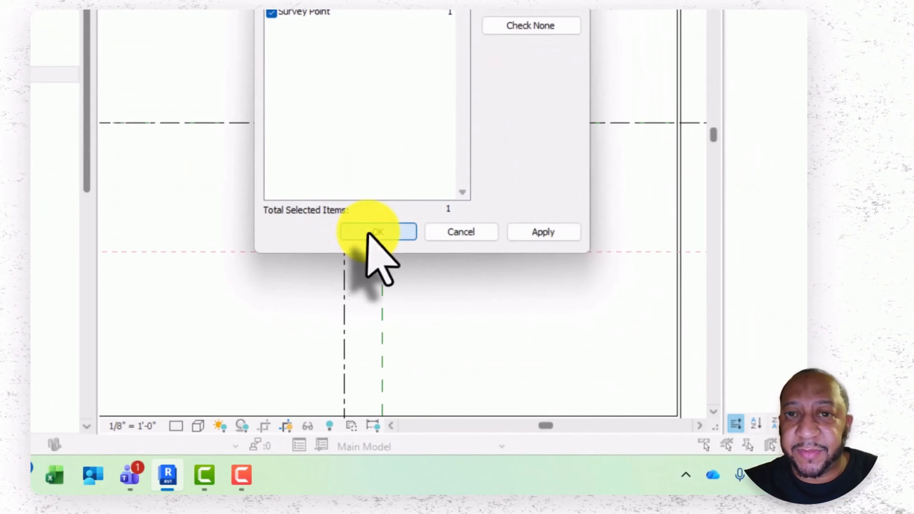
{"action": "left_click", "coordinate": [382, 231]}
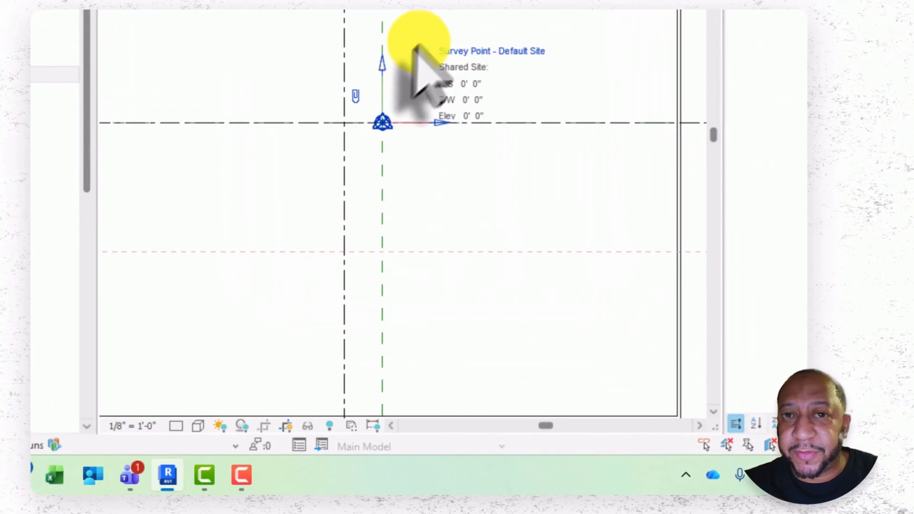
{"action": "left_click", "coordinate": [360, 99]}
Move the unclipped survey point from the shared center to the intersection of grids 1 and A.
{"action": "middle_click_drag", "start_coordinate": [452, 206], "coordinate": [453, 214]}
{"action": "key", "text": "m"}
{"action": "key", "text": "v"}
{"action": "scroll", "coordinate": [382, 120], "scroll_direction": "up", "scroll_amount": 4}
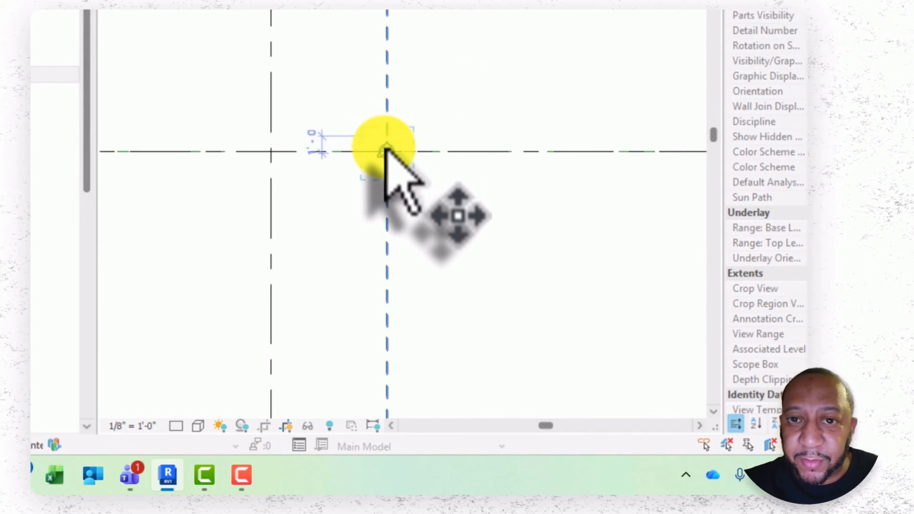
{"action": "scroll", "coordinate": [386, 148], "scroll_direction": "up", "scroll_amount": 1}
{"action": "left_click", "coordinate": [388, 155]}
{"action": "scroll", "coordinate": [340, 72], "scroll_direction": "down", "scroll_amount": 5}
{"action": "middle_click_drag", "start_coordinate": [245, 4], "coordinate": [399, 253]}
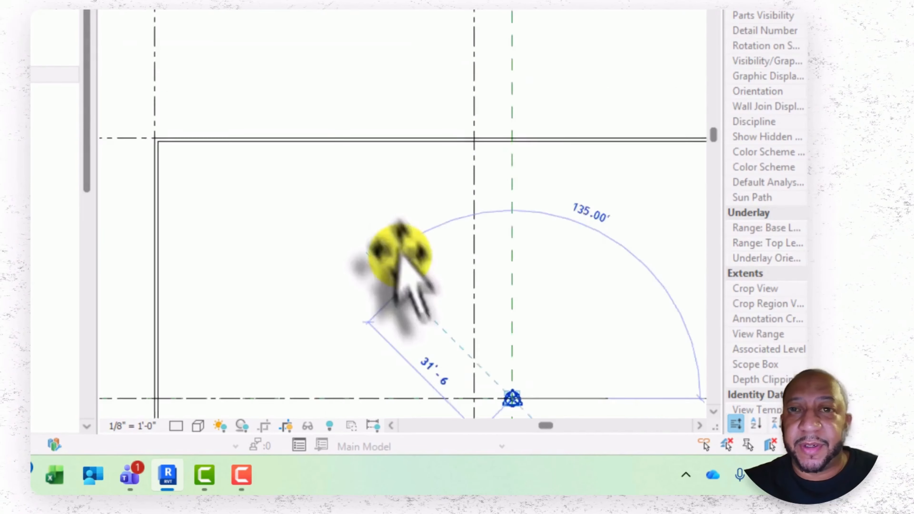
{"action": "scroll", "coordinate": [400, 254], "scroll_direction": "down", "scroll_amount": 3}
{"action": "scroll", "coordinate": [256, 212], "scroll_direction": "up", "scroll_amount": 5}
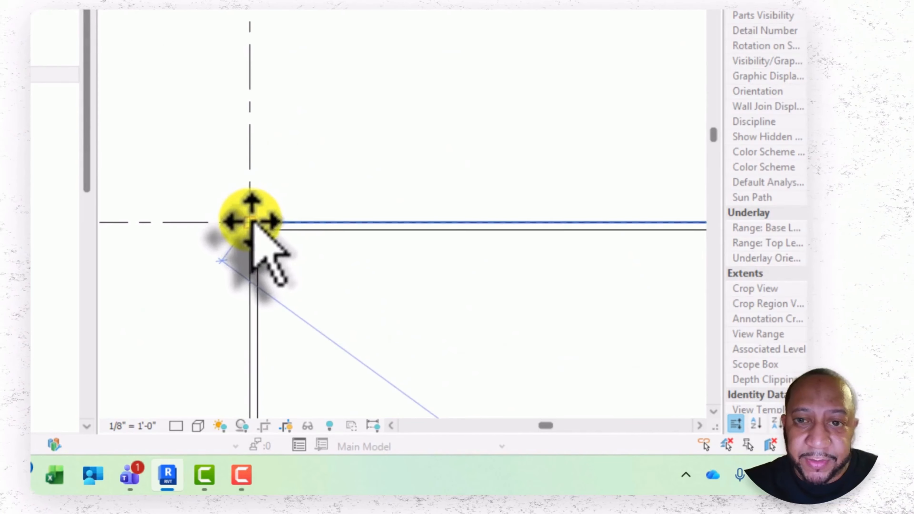
{"action": "left_click", "coordinate": [251, 222]}
{"action": "scroll", "coordinate": [326, 378], "scroll_direction": "down", "scroll_amount": 1}
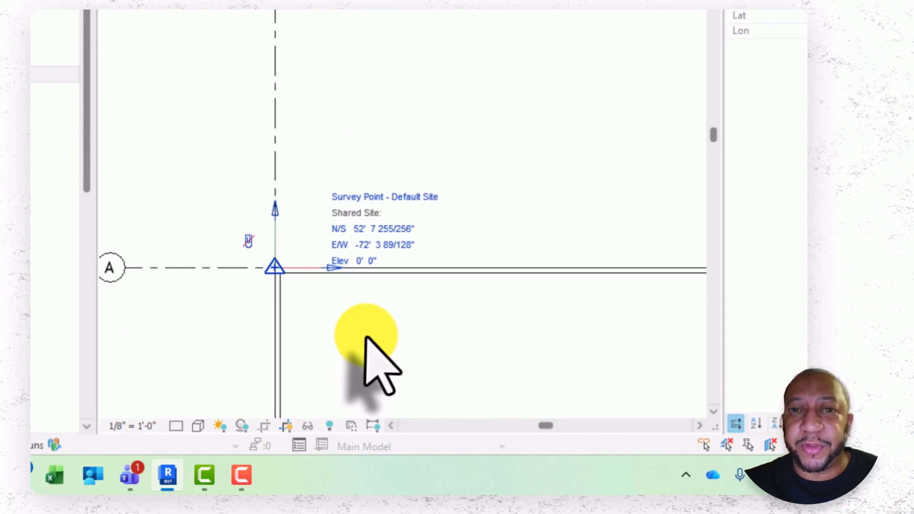
Move the project base point from its original center location onto the survey point at the intersection of grids 1 and A.
{"action": "middle_click_drag", "start_coordinate": [359, 326], "coordinate": [264, 90]}
{"action": "scroll", "coordinate": [256, 77], "scroll_direction": "down", "scroll_amount": 4}
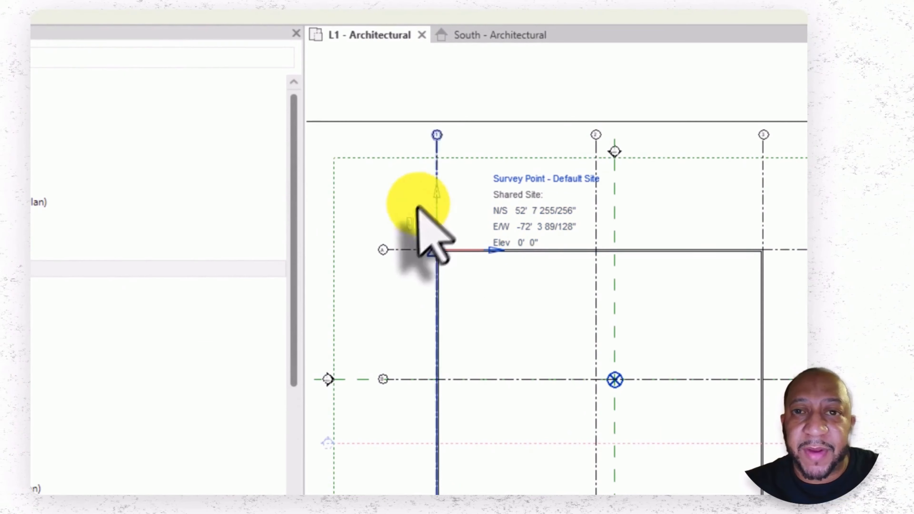
{"action": "scroll", "coordinate": [614, 377], "scroll_direction": "up", "scroll_amount": 3}
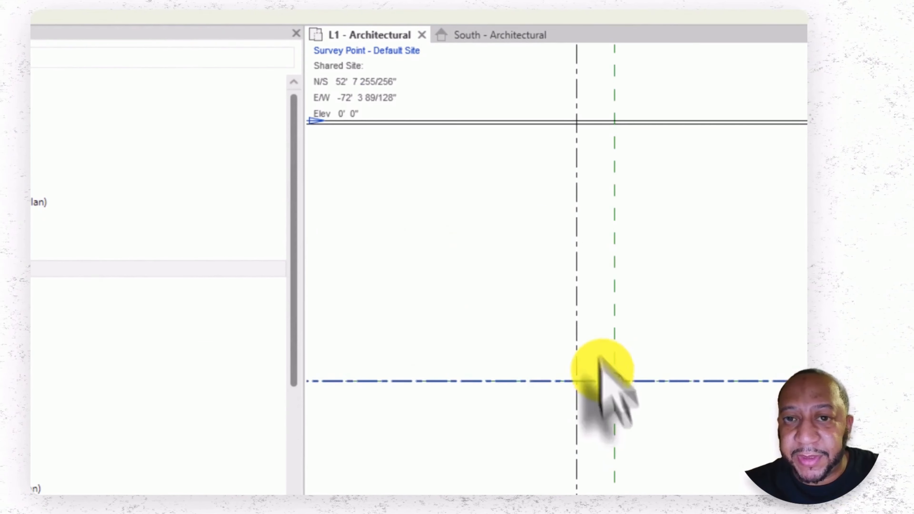
{"action": "left_click", "coordinate": [611, 381]}
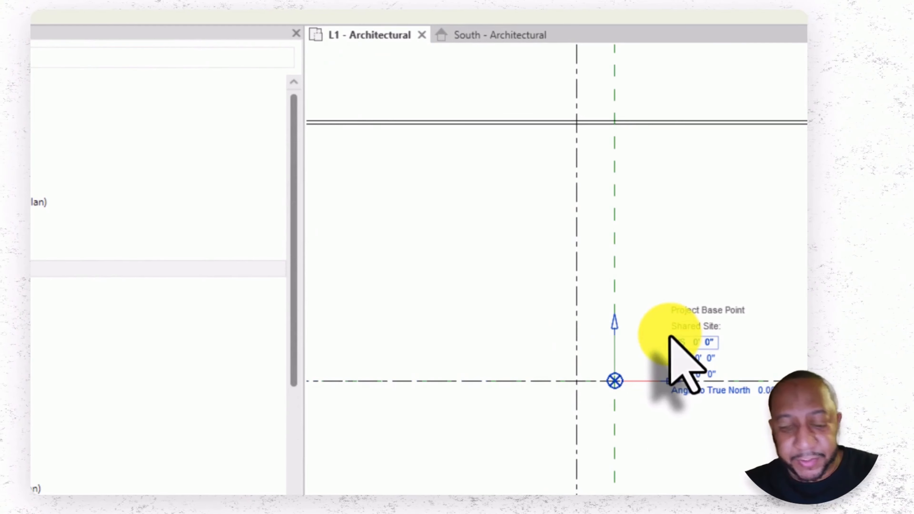
{"action": "key", "text": "m"}
{"action": "key", "text": "v"}
{"action": "scroll", "coordinate": [629, 365], "scroll_direction": "up", "scroll_amount": 2}
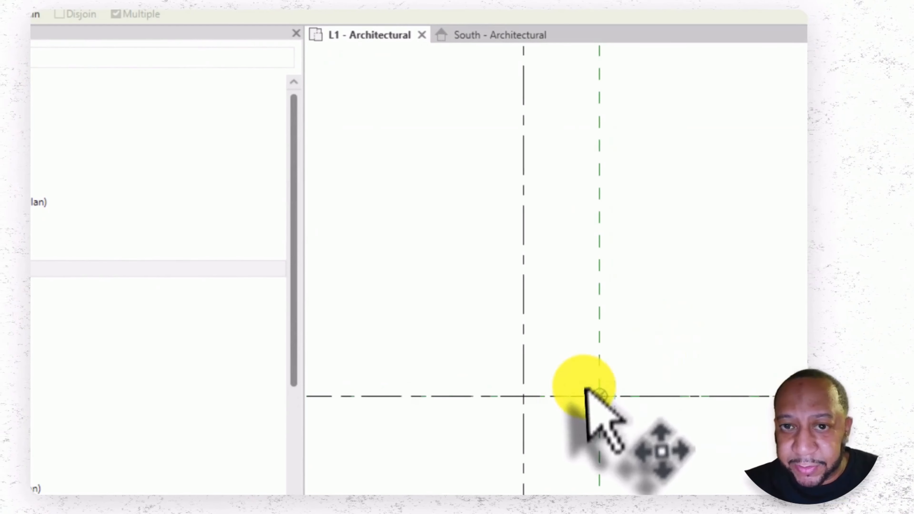
{"action": "left_click", "coordinate": [599, 398]}
{"action": "scroll", "coordinate": [439, 265], "scroll_direction": "down", "scroll_amount": 4}
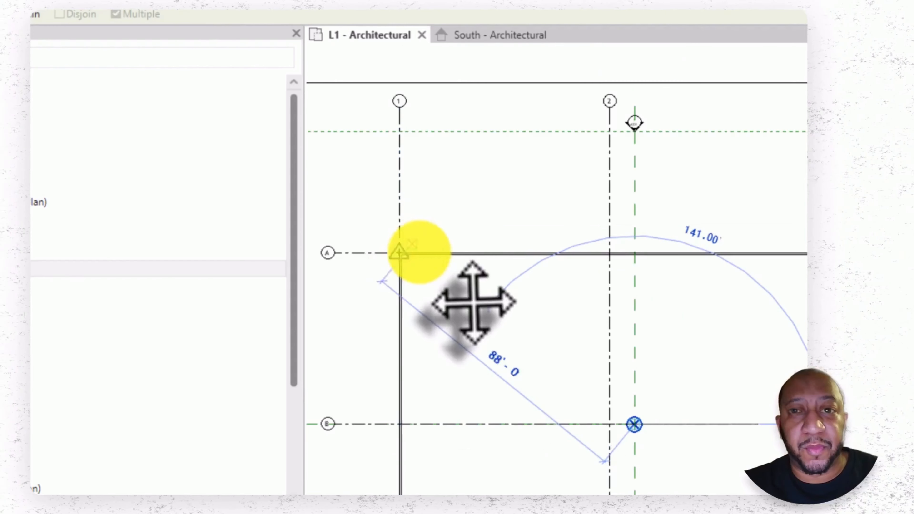
{"action": "scroll", "coordinate": [405, 256], "scroll_direction": "up", "scroll_amount": 4}
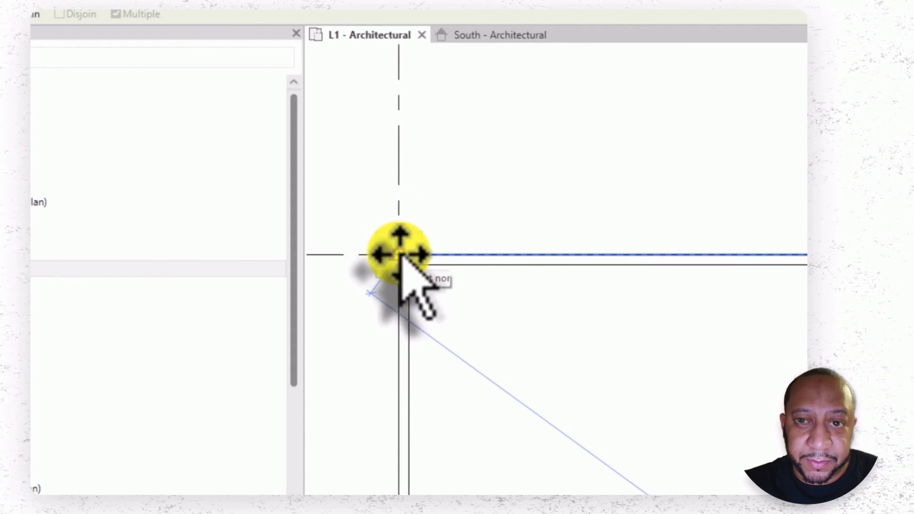
{"action": "left_click", "coordinate": [404, 257]}
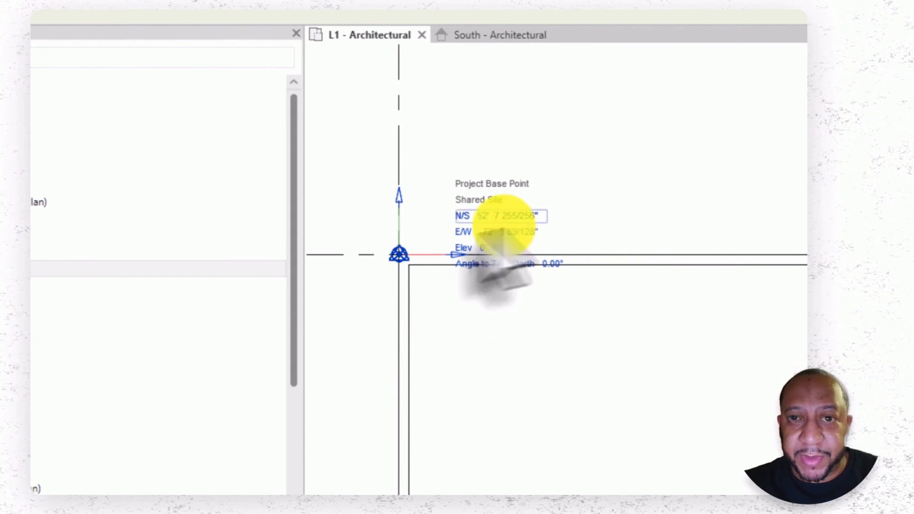
{"action": "scroll", "coordinate": [518, 205], "scroll_direction": "down", "scroll_amount": 1}
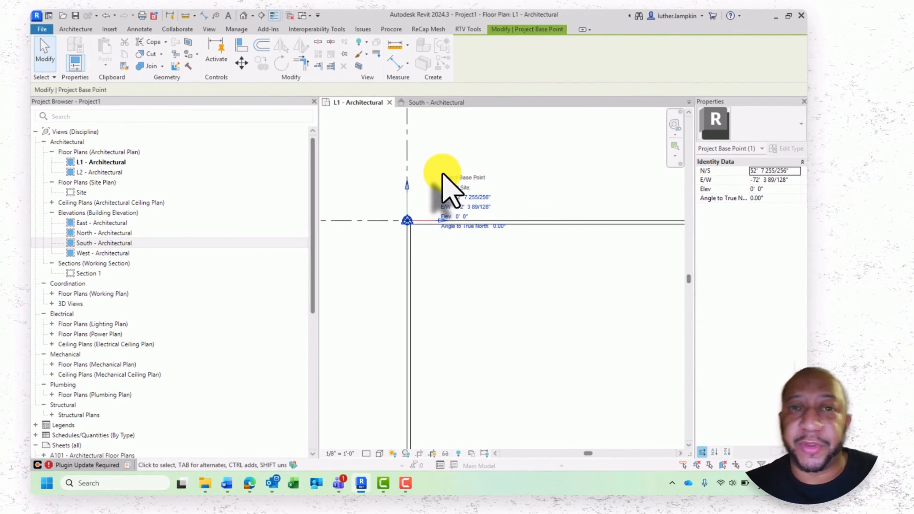
Switch from the L1 plan to the South - Architectural elevation view.
{"action": "scroll", "coordinate": [443, 176], "scroll_direction": "down", "scroll_amount": 2}
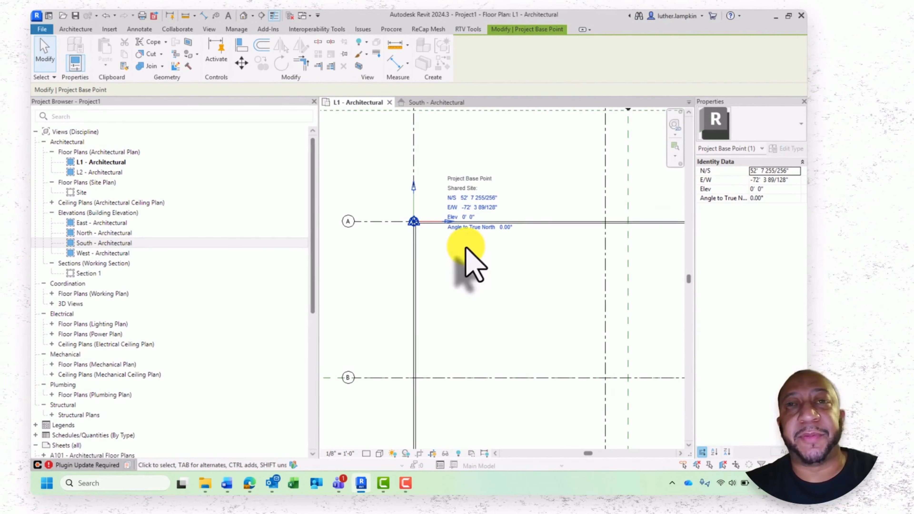
{"action": "scroll", "coordinate": [457, 211], "scroll_direction": "down", "scroll_amount": 1}
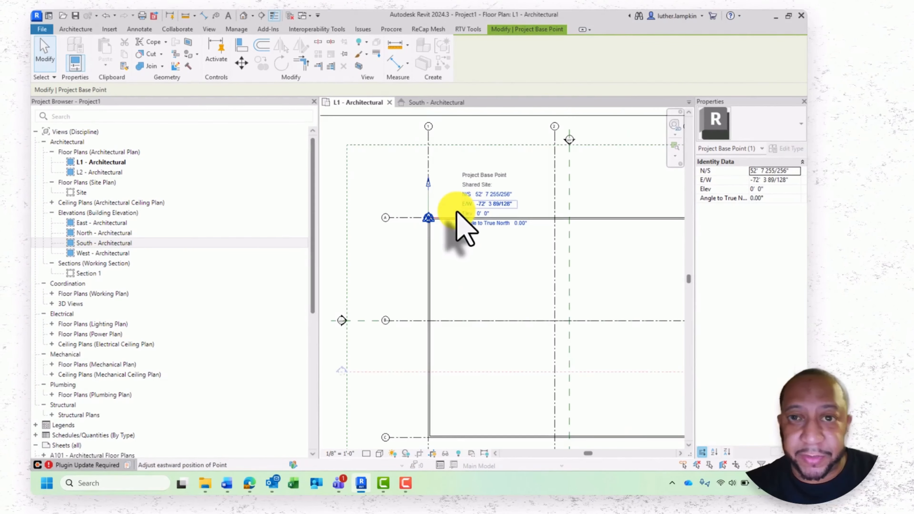
{"action": "scroll", "coordinate": [458, 242], "scroll_direction": "down", "scroll_amount": 2}
{"action": "middle_click_drag", "start_coordinate": [459, 251], "coordinate": [463, 235]}
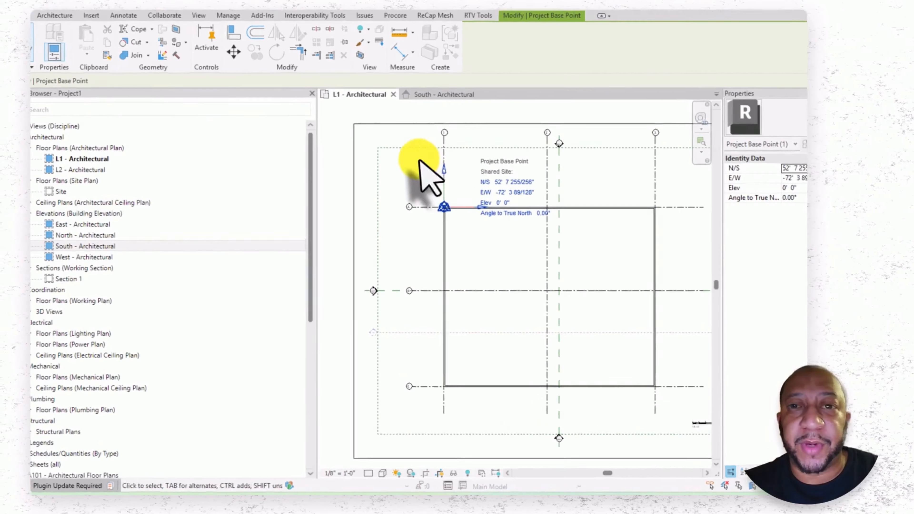
{"action": "scroll", "coordinate": [403, 147], "scroll_direction": "down", "scroll_amount": 1}
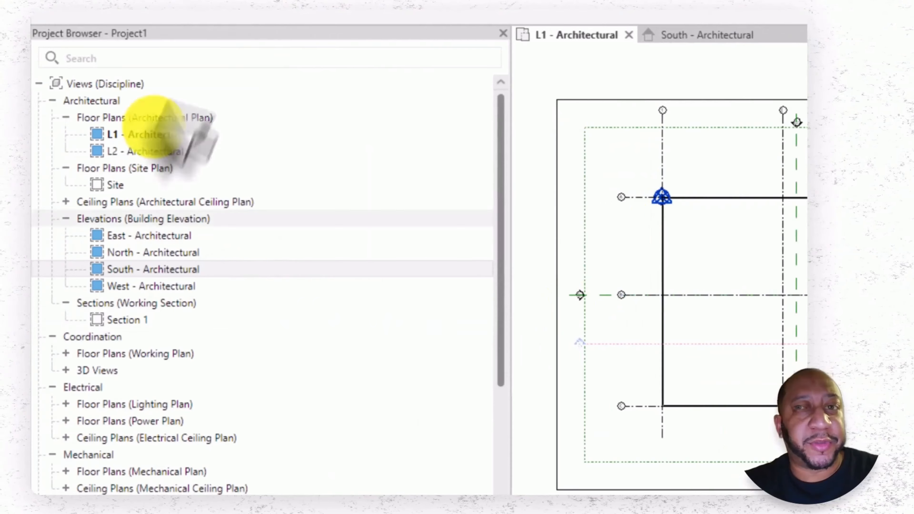
{"action": "left_click", "coordinate": [676, 48]}
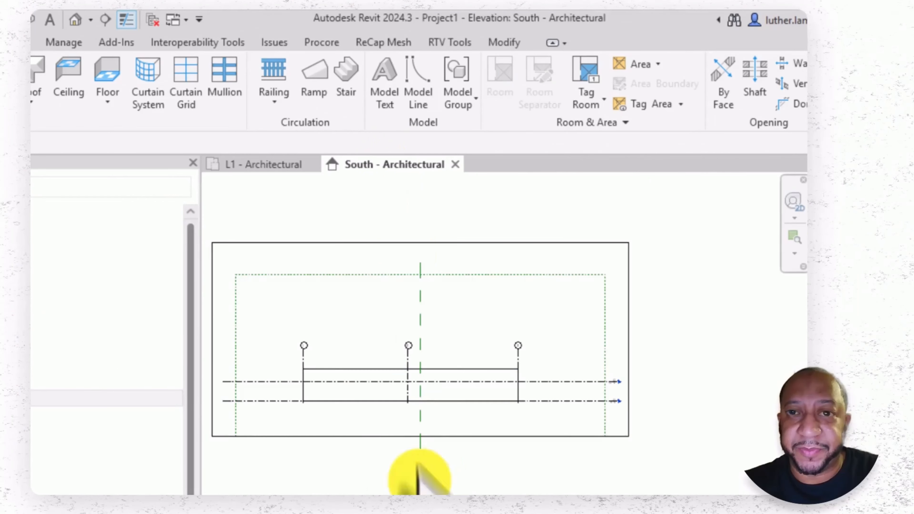
{"action": "middle_click_drag", "start_coordinate": [461, 454], "coordinate": [466, 451]}
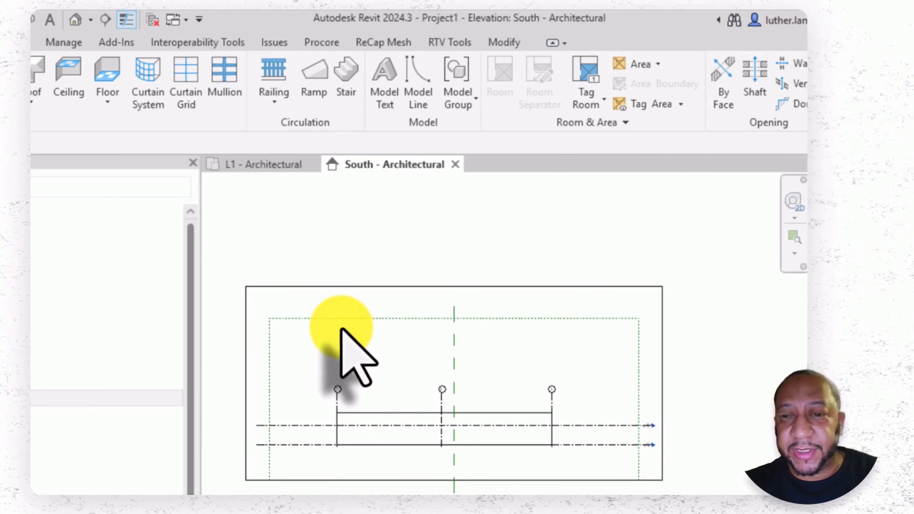
Turn on the Survey Point and Project Base Point under the Site category in the south elevation's visibility settings.
{"action": "key", "text": "v"}
{"action": "key", "text": "g"}
{"action": "left_click", "coordinate": [226, 251]}
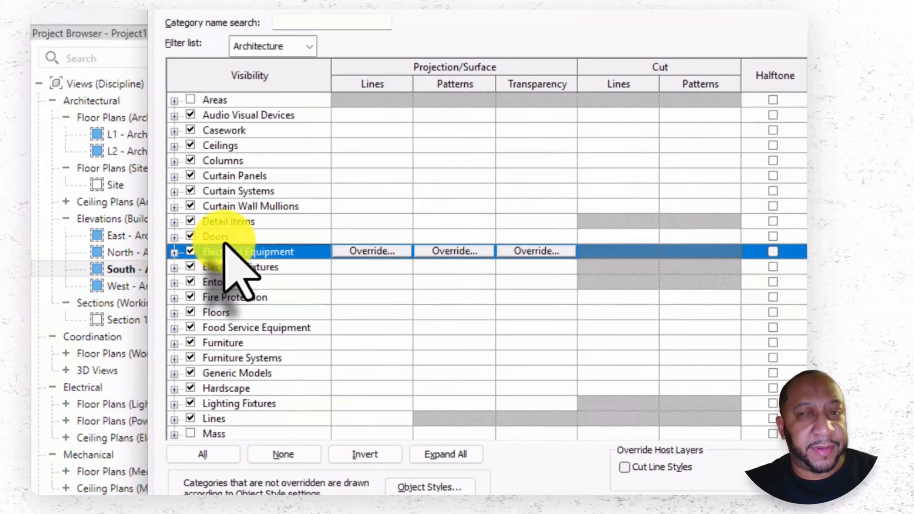
{"action": "key", "text": "s"}
{"action": "scroll", "coordinate": [235, 297], "scroll_direction": "down", "scroll_amount": 2}
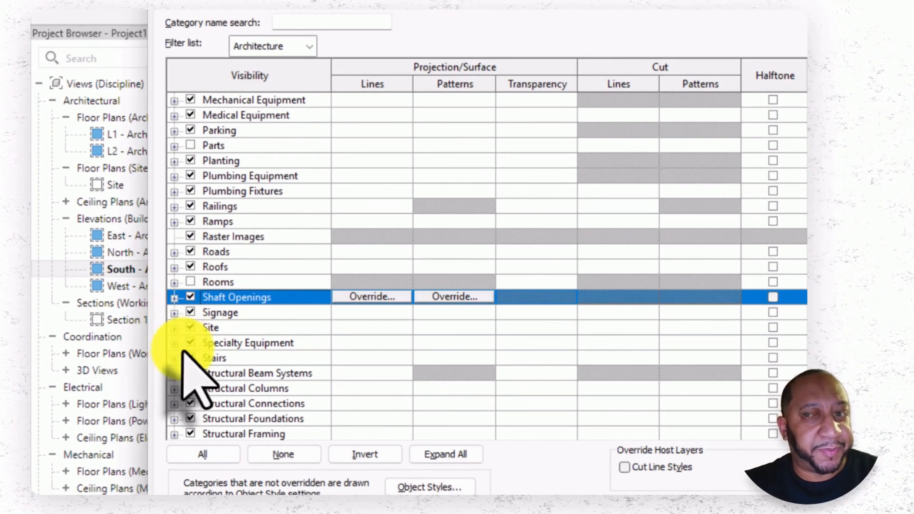
{"action": "left_click", "coordinate": [174, 327]}
{"action": "scroll", "coordinate": [202, 363], "scroll_direction": "down", "scroll_amount": 2}
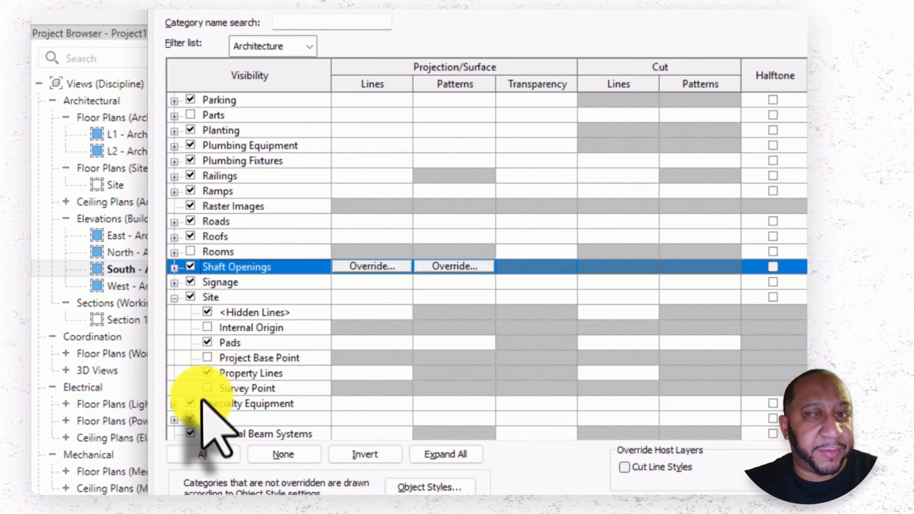
{"action": "left_click", "coordinate": [208, 388]}
{"action": "left_click", "coordinate": [207, 358]}
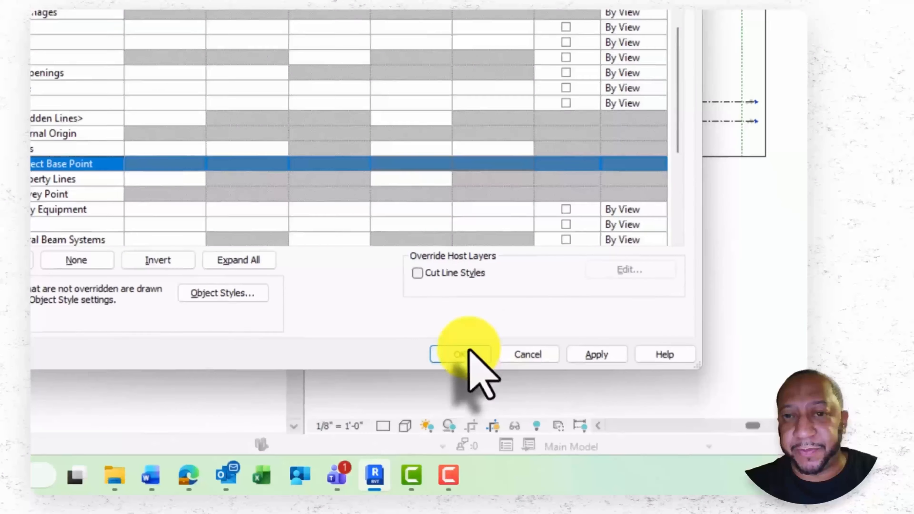
{"action": "left_click", "coordinate": [554, 438]}
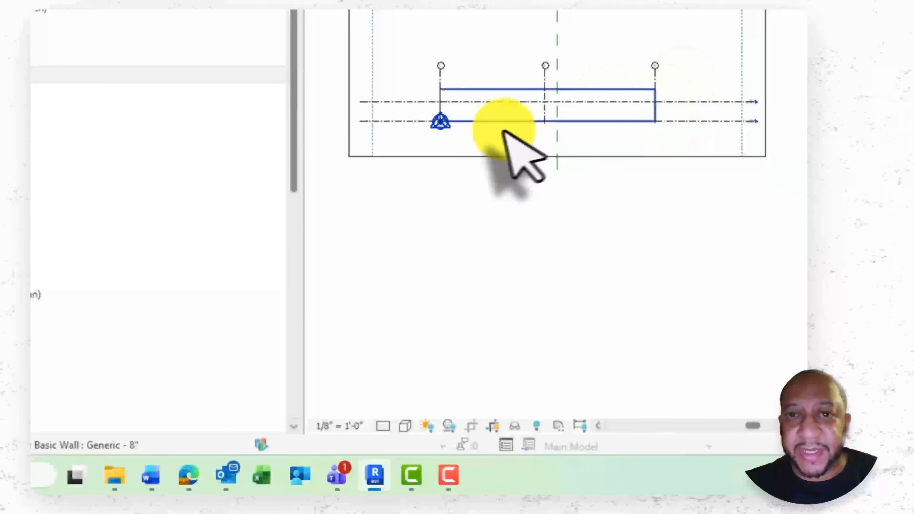
Examine the survey point and project base point relative to grid 1, level L1 and the level heads in the south elevation.
{"action": "scroll", "coordinate": [435, 108], "scroll_direction": "up", "scroll_amount": 10}
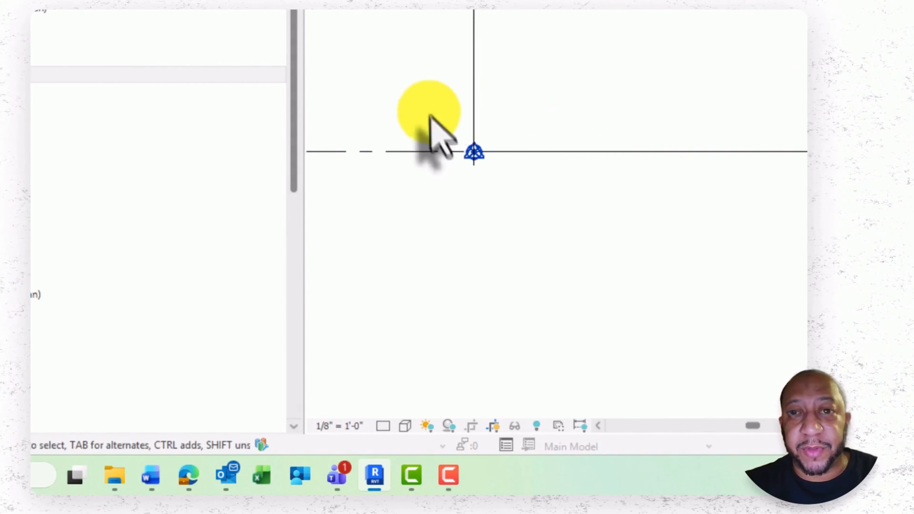
{"action": "scroll", "coordinate": [473, 132], "scroll_direction": "down", "scroll_amount": 8}
{"action": "scroll", "coordinate": [752, 134], "scroll_direction": "up", "scroll_amount": 3}
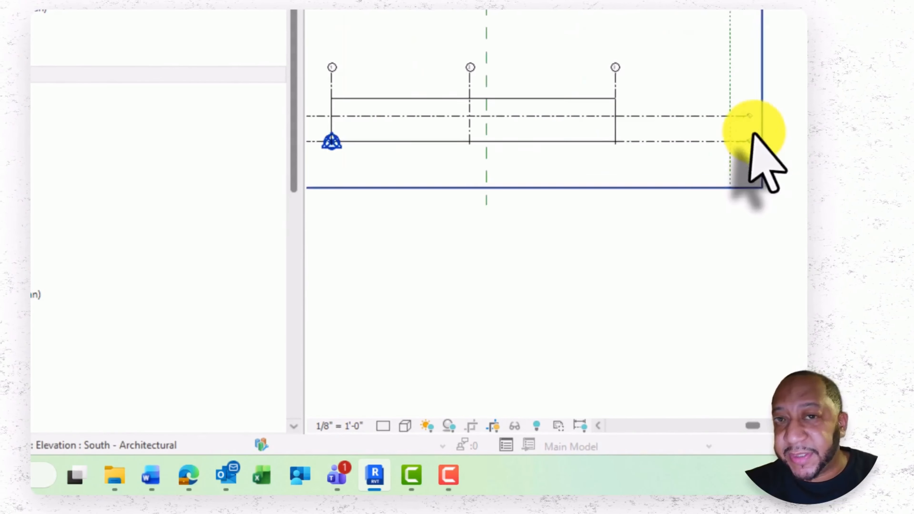
{"action": "scroll", "coordinate": [752, 134], "scroll_direction": "up", "scroll_amount": 6}
{"action": "scroll", "coordinate": [749, 165], "scroll_direction": "down", "scroll_amount": 6}
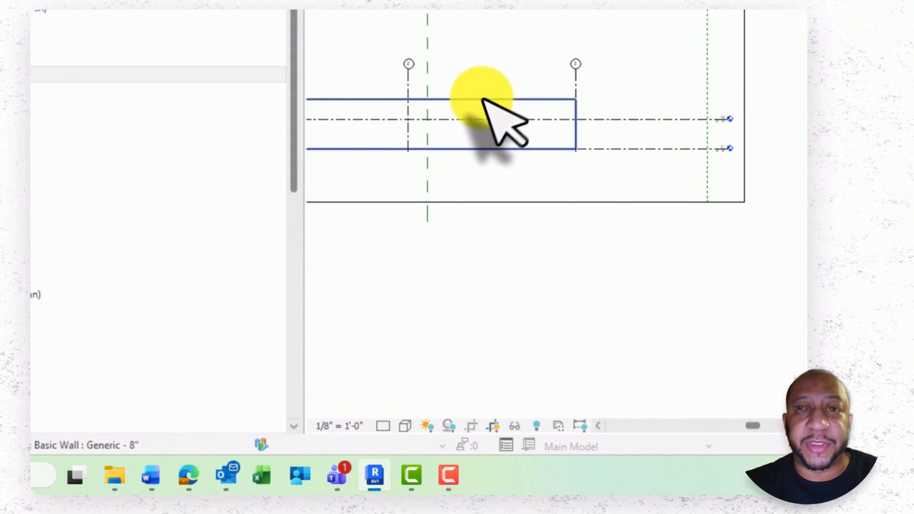
{"action": "middle_click_drag", "start_coordinate": [496, 96], "coordinate": [630, 94]}
{"action": "scroll", "coordinate": [396, 144], "scroll_direction": "up", "scroll_amount": 4}
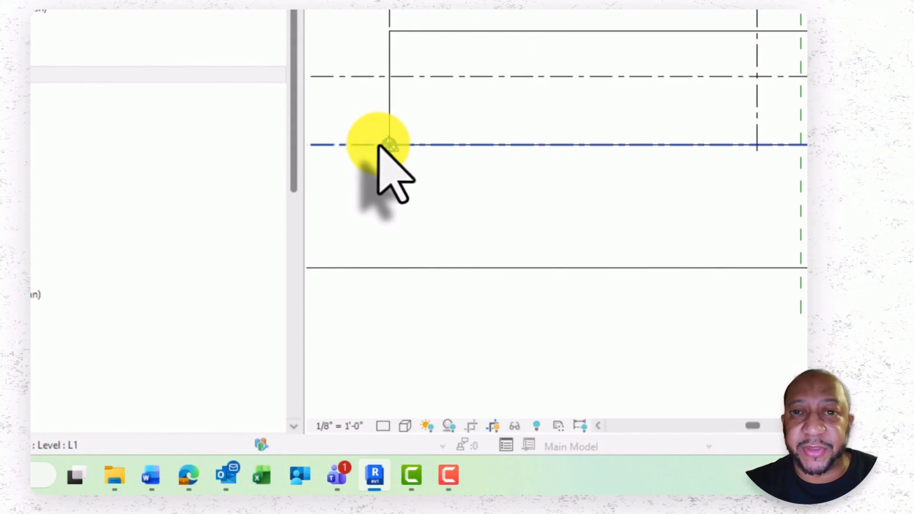
{"action": "middle_click_drag", "start_coordinate": [386, 140], "coordinate": [402, 163]}
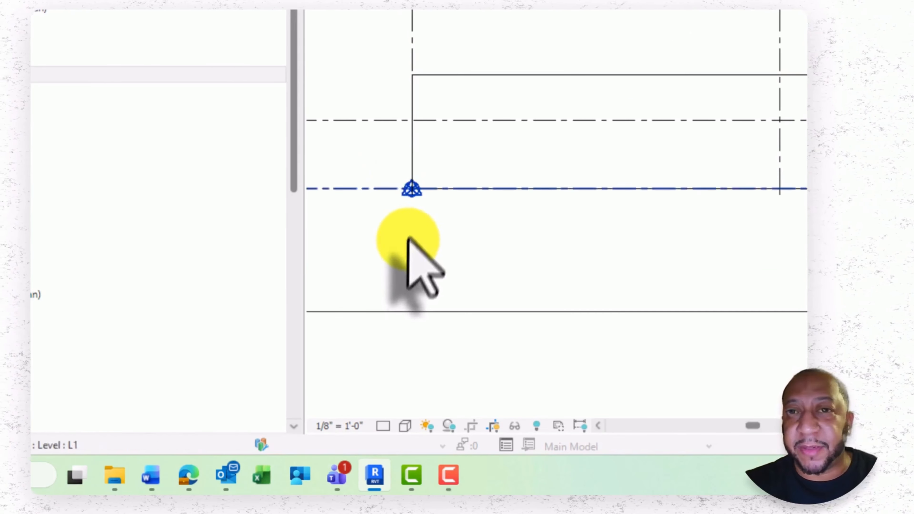
{"action": "scroll", "coordinate": [412, 189], "scroll_direction": "up", "scroll_amount": 3}
{"action": "scroll", "coordinate": [383, 148], "scroll_direction": "up", "scroll_amount": 1}
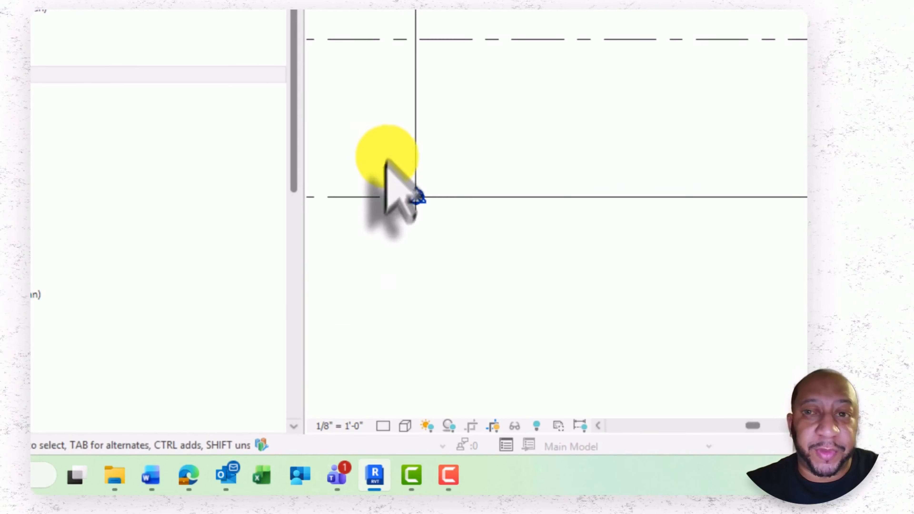
{"action": "scroll", "coordinate": [444, 169], "scroll_direction": "down", "scroll_amount": 4}
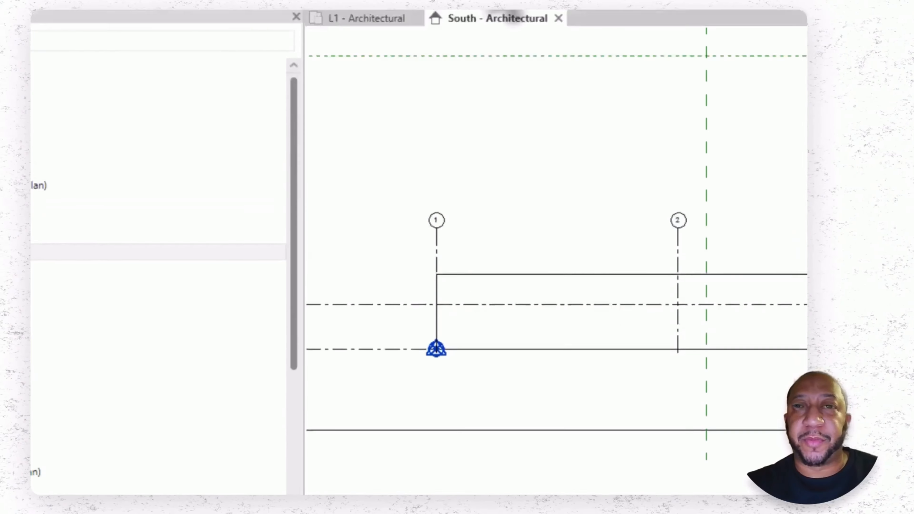
Filter the selection down to the unclipped Survey Point and raise it 20' in the south elevation, including clipping it at that height.
{"action": "left_click", "coordinate": [548, 78]}
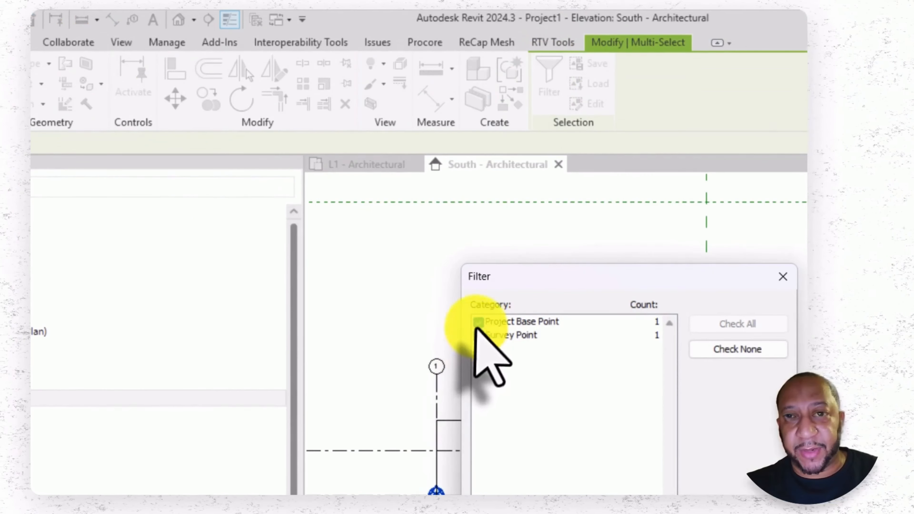
{"action": "left_click", "coordinate": [478, 322]}
{"action": "left_click", "coordinate": [491, 335]}
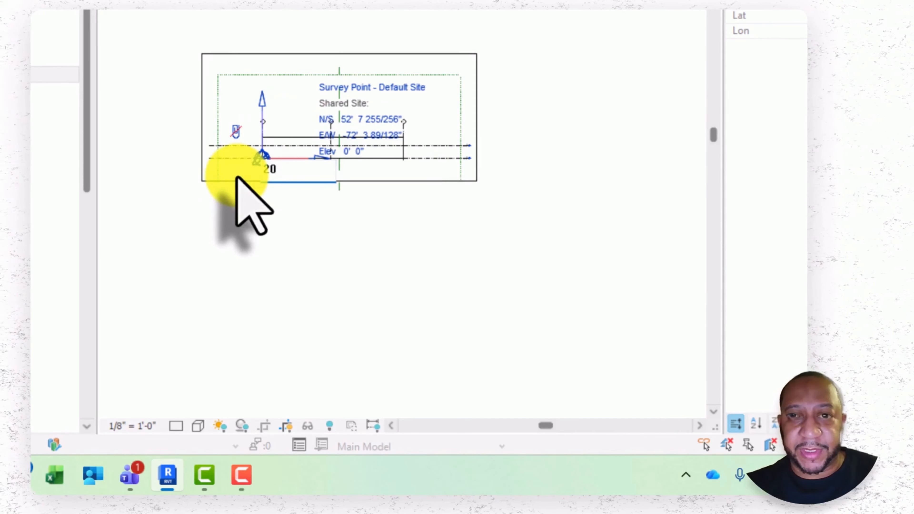
{"action": "key", "text": "Return"}
{"action": "scroll", "coordinate": [363, 140], "scroll_direction": "up", "scroll_amount": 2}
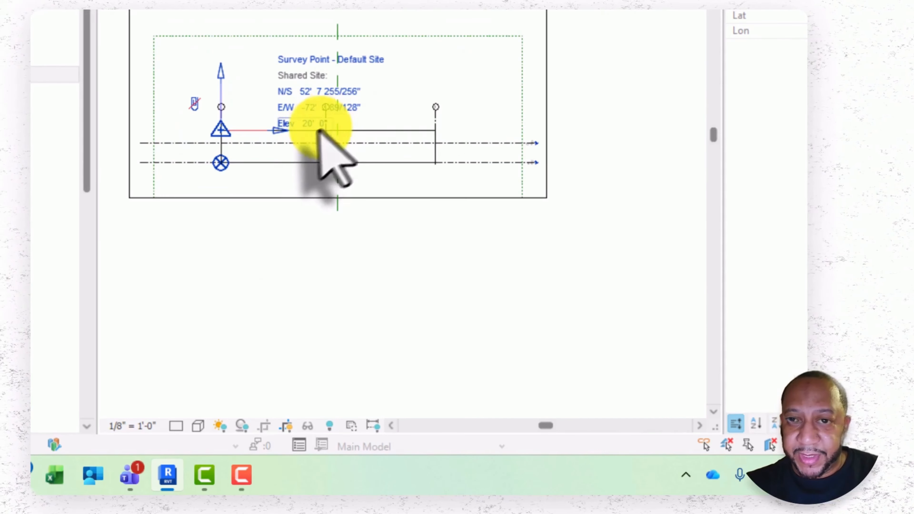
{"action": "left_click", "coordinate": [194, 104]}
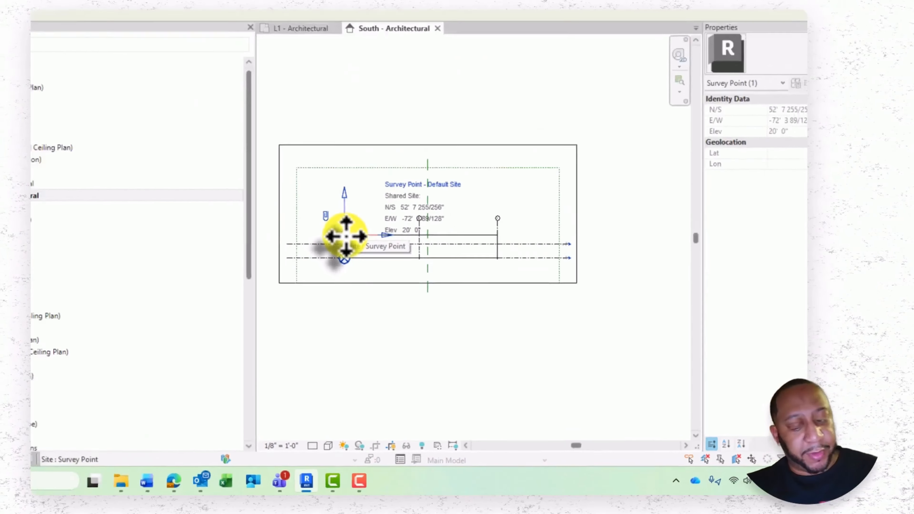
{"action": "left_click", "coordinate": [396, 298]}
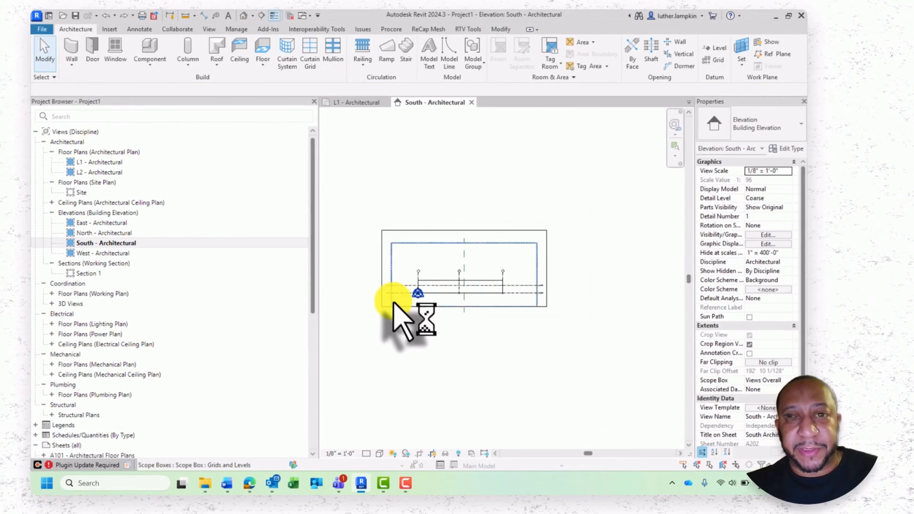
{"action": "scroll", "coordinate": [572, 302], "scroll_direction": "up", "scroll_amount": 10}
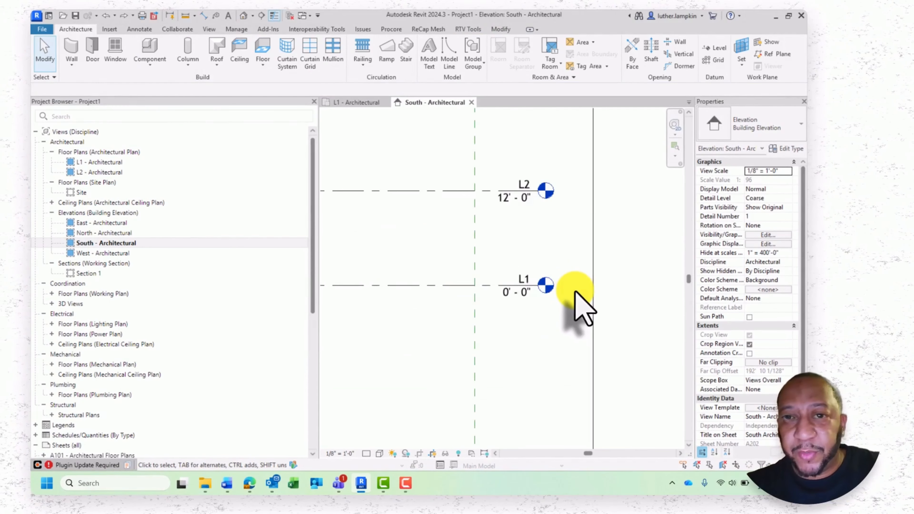
{"action": "scroll", "coordinate": [399, 310], "scroll_direction": "down", "scroll_amount": 10}
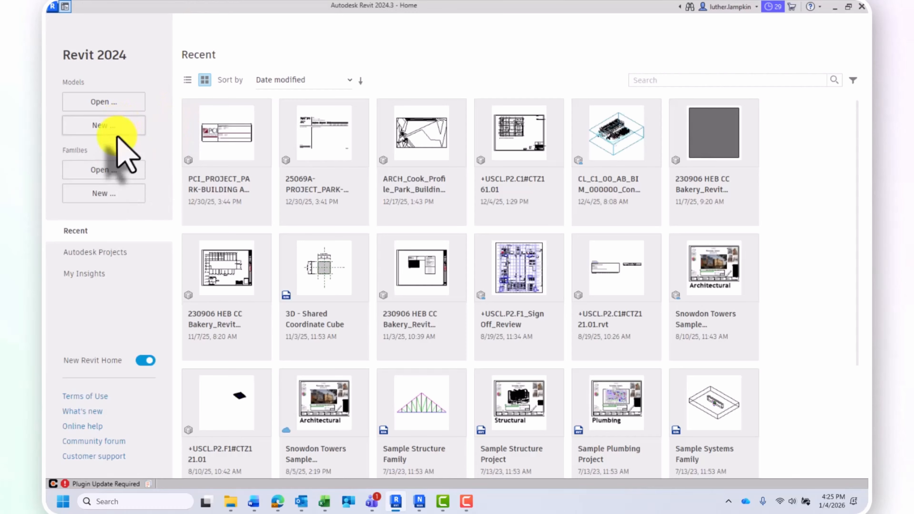
Start a new project and open the file browser for its template.
{"action": "left_click", "coordinate": [121, 129]}
{"action": "left_click", "coordinate": [366, 145]}
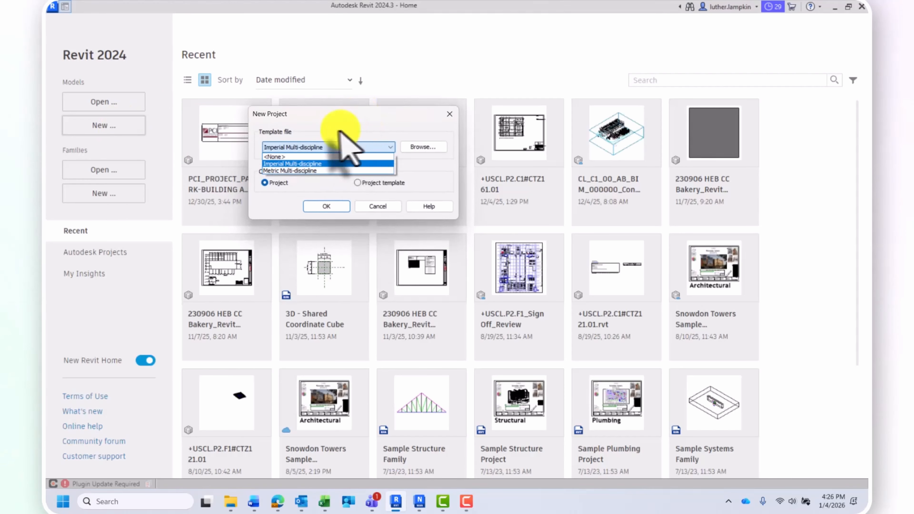
{"action": "left_click", "coordinate": [331, 132]}
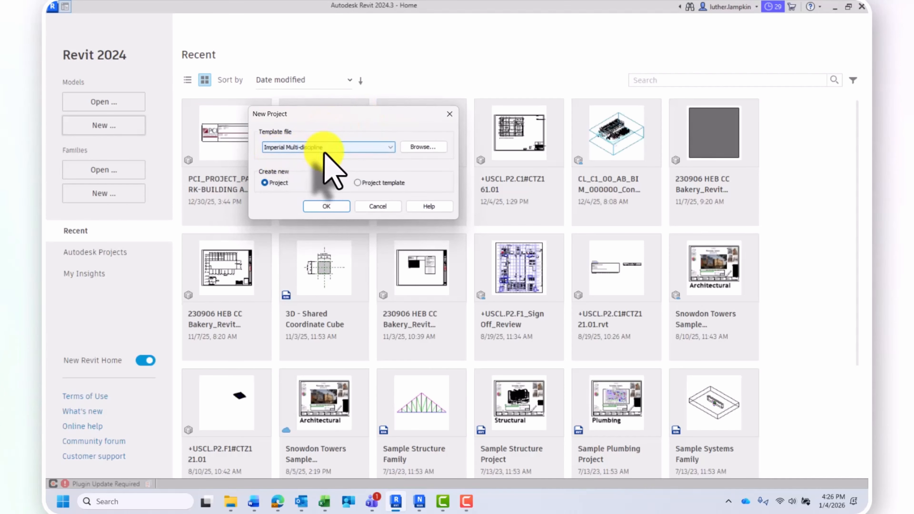
{"action": "left_click_drag", "start_coordinate": [336, 119], "coordinate": [347, 116]}
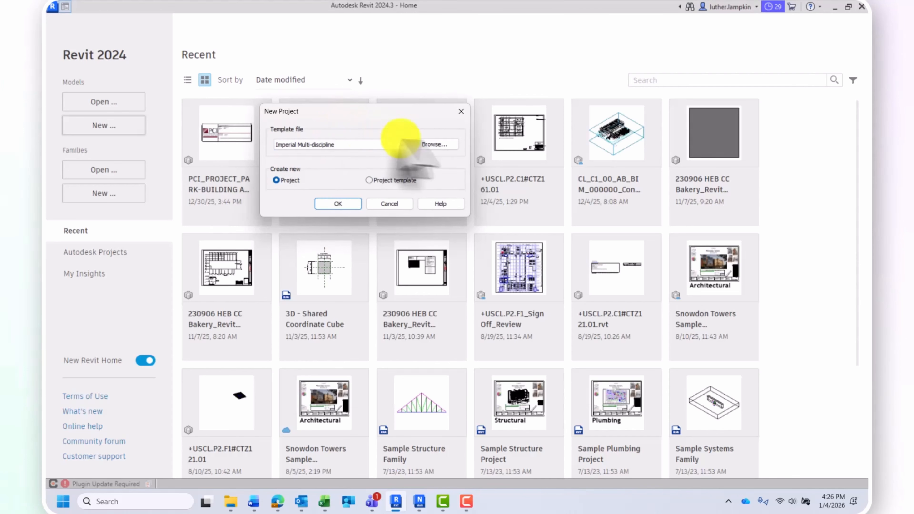
{"action": "left_click", "coordinate": [436, 145]}
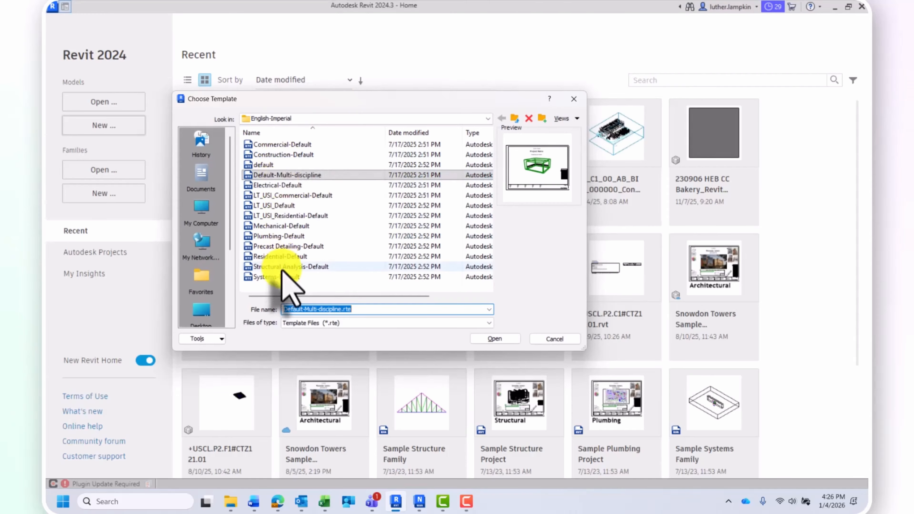
Choose the Residential-Default template from the English-Imperial folder and create the project.
{"action": "left_click", "coordinate": [270, 165]}
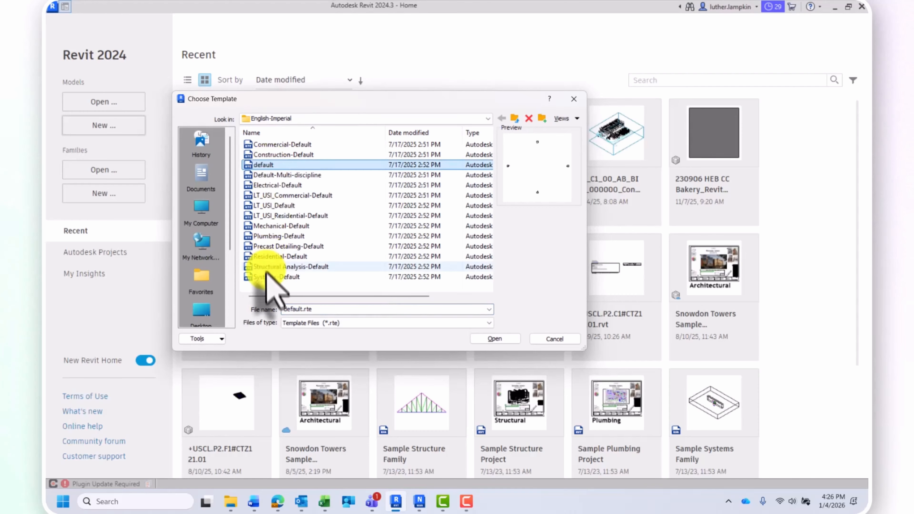
{"action": "mouse_move", "coordinate": [274, 296]}
{"action": "left_mouse_down"}
{"action": "mouse_move", "coordinate": [373, 310]}
{"action": "mouse_move", "coordinate": [271, 297]}
{"action": "left_mouse_up"}
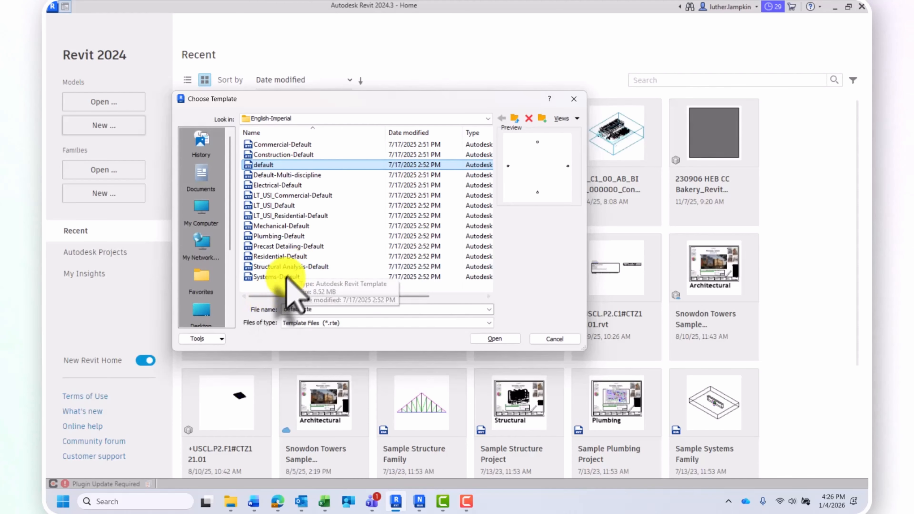
{"action": "left_click", "coordinate": [290, 257]}
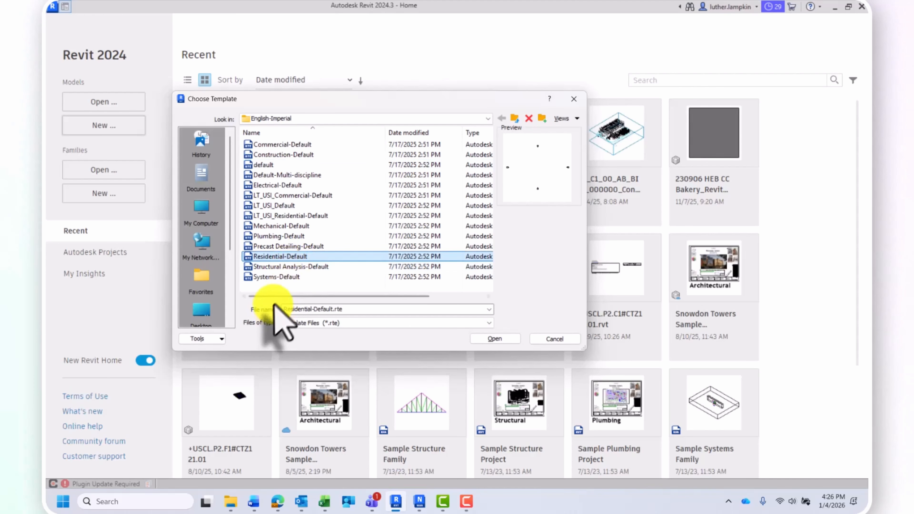
{"action": "left_click", "coordinate": [495, 339]}
{"action": "left_click_drag", "start_coordinate": [329, 113], "coordinate": [330, 119]}
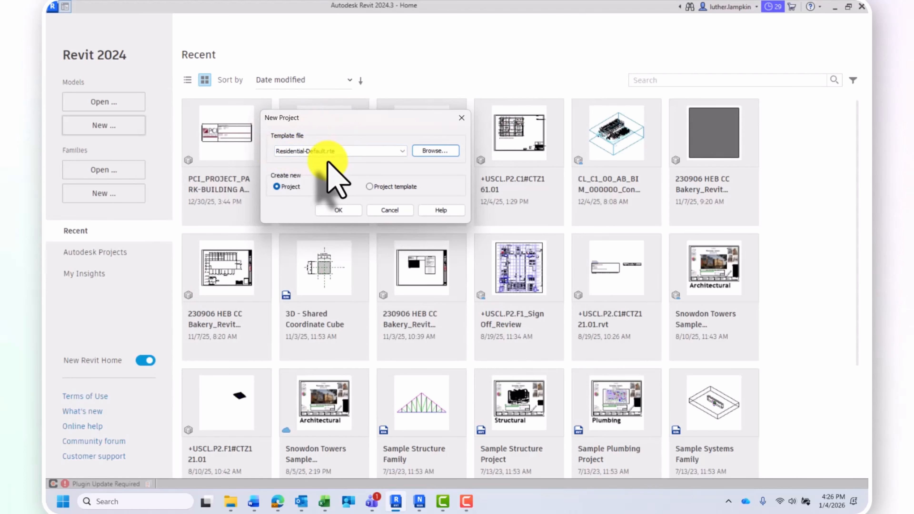
{"action": "left_click_drag", "start_coordinate": [345, 115], "coordinate": [349, 121]}
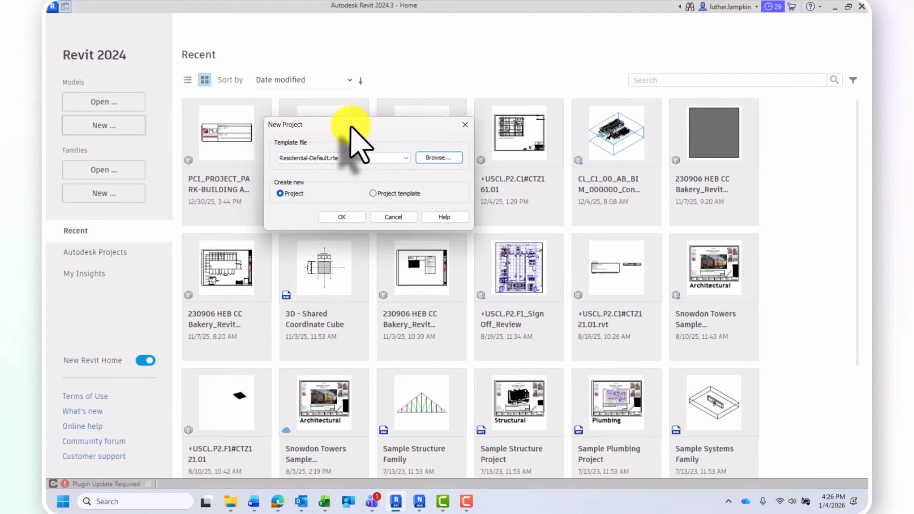
{"action": "left_click", "coordinate": [344, 218]}
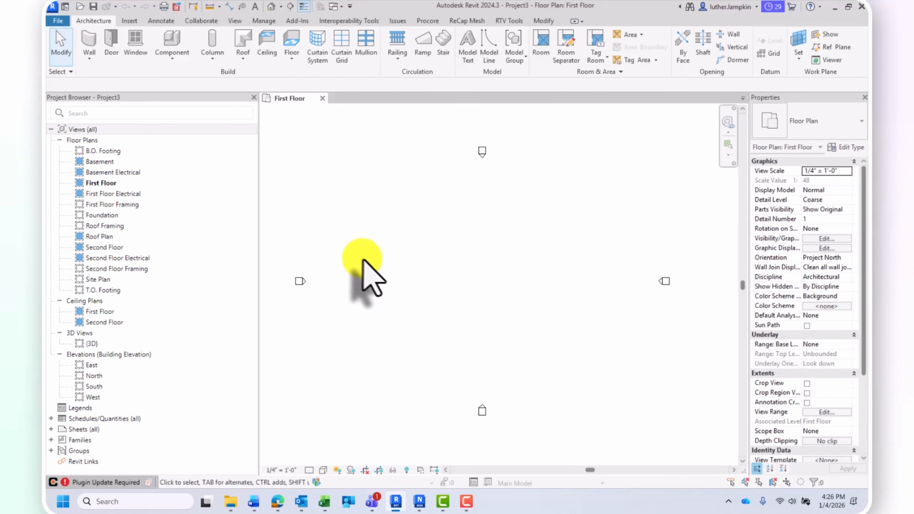
Look over the template's floor plan views in the project's view list and open the West elevation.
{"action": "scroll", "coordinate": [363, 260], "scroll_direction": "down", "scroll_amount": 1}
{"action": "middle_click_drag", "start_coordinate": [440, 211], "coordinate": [464, 225]}
{"action": "left_click", "coordinate": [102, 150]}
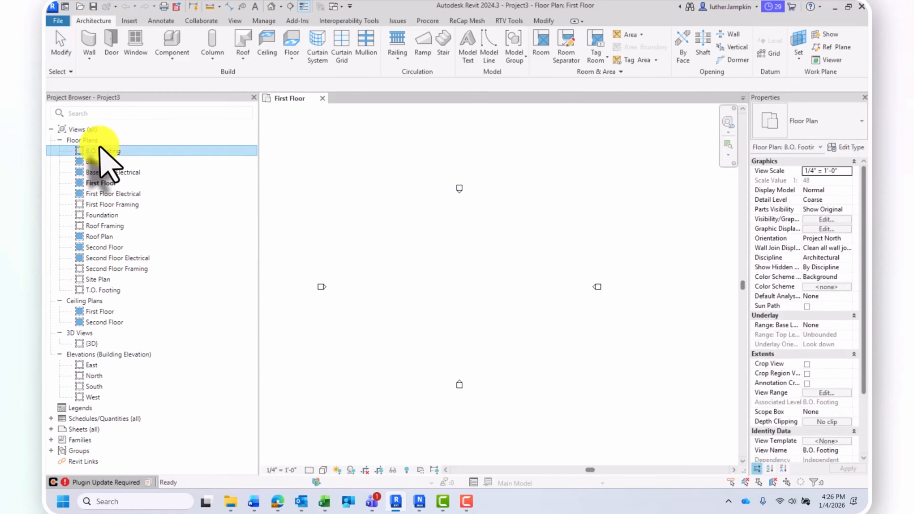
{"action": "left_click", "coordinate": [101, 162]}
{"action": "left_click", "coordinate": [104, 205]}
{"action": "left_click", "coordinate": [106, 247]}
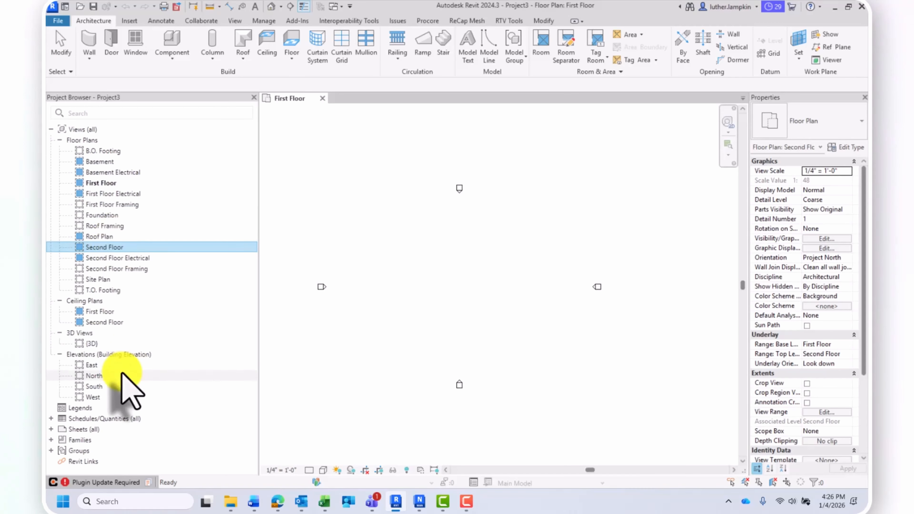
{"action": "double_click", "coordinate": [95, 397]}
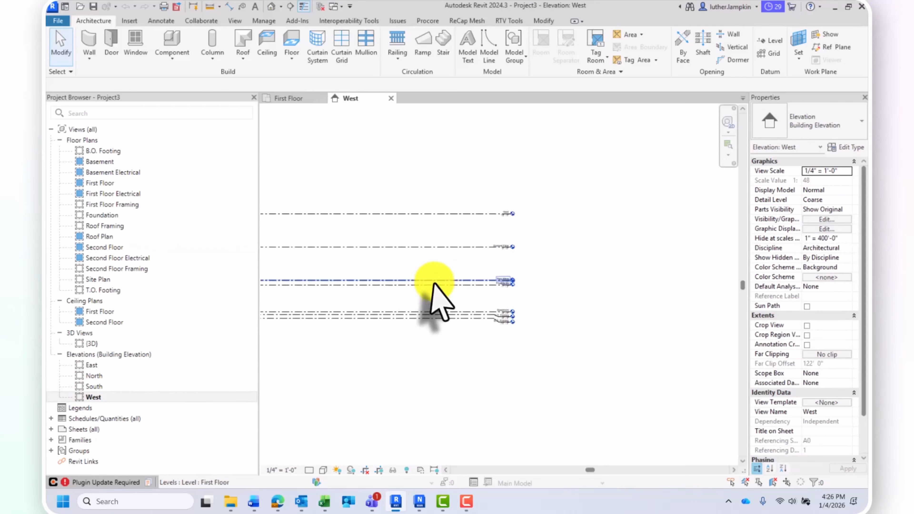
Examine the names and elevations of the template's levels, from Roof down to B.O. Footing, in the West elevation.
{"action": "scroll", "coordinate": [561, 342], "scroll_direction": "up", "scroll_amount": 8}
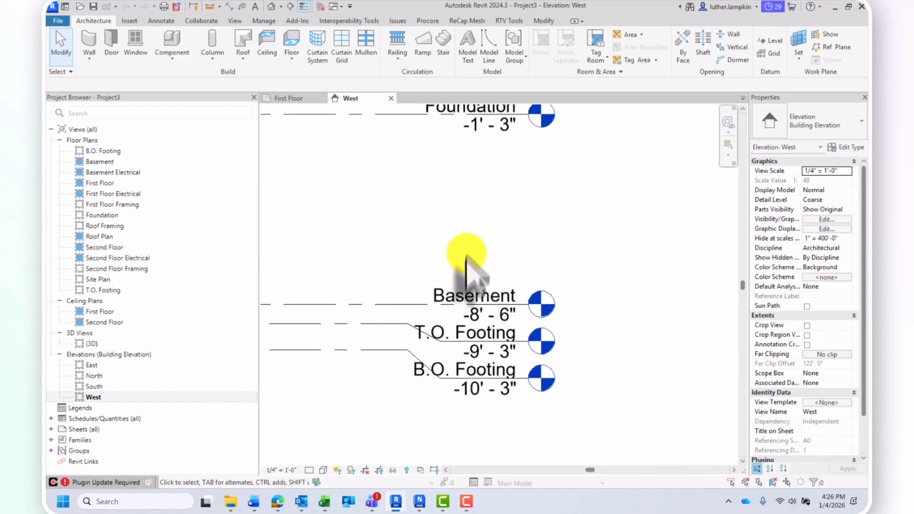
{"action": "scroll", "coordinate": [468, 288], "scroll_direction": "down", "scroll_amount": 5}
{"action": "middle_click_drag", "start_coordinate": [482, 204], "coordinate": [486, 234]}
{"action": "middle_click_drag", "start_coordinate": [457, 196], "coordinate": [457, 238]}
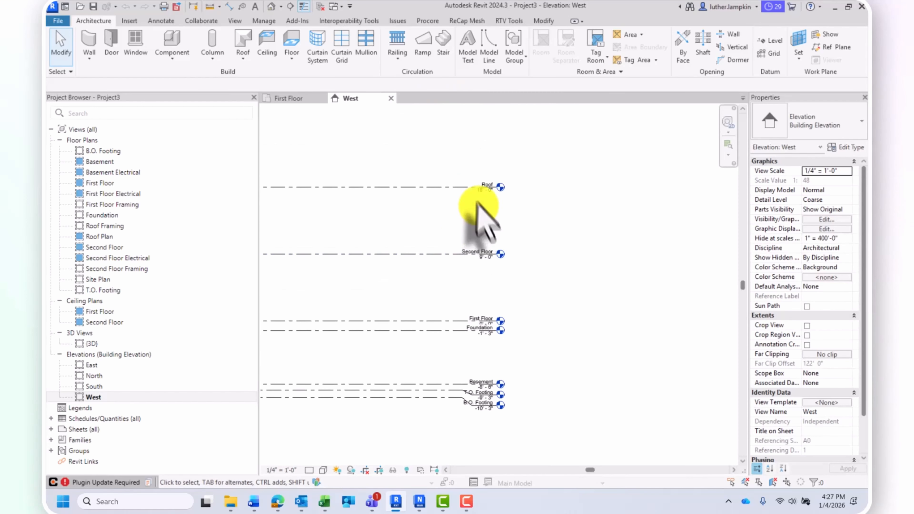
{"action": "scroll", "coordinate": [507, 177], "scroll_direction": "up", "scroll_amount": 3}
{"action": "scroll", "coordinate": [510, 177], "scroll_direction": "down", "scroll_amount": 3}
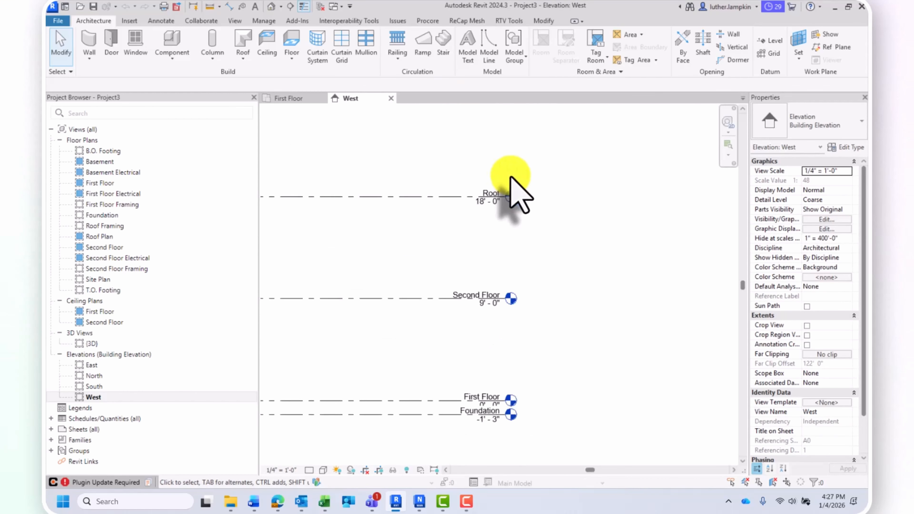
{"action": "left_click", "coordinate": [469, 190]}
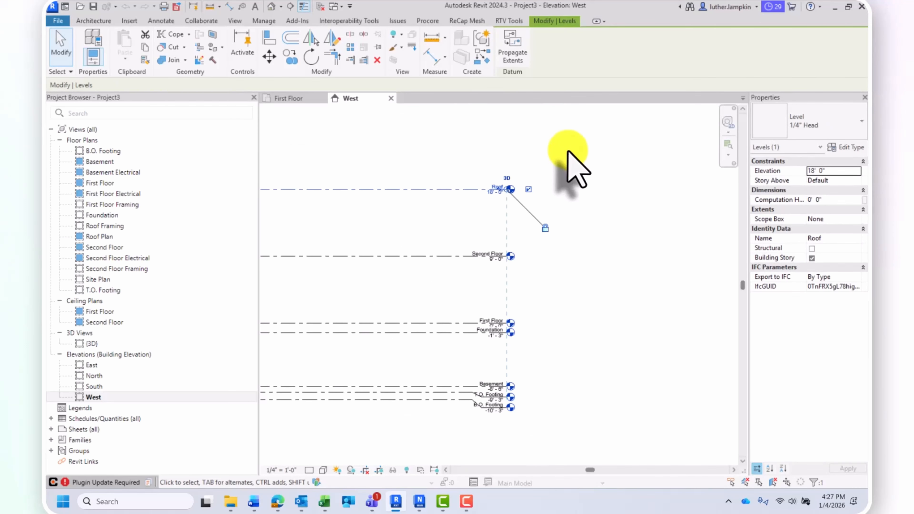
{"action": "scroll", "coordinate": [568, 153], "scroll_direction": "down", "scroll_amount": 2}
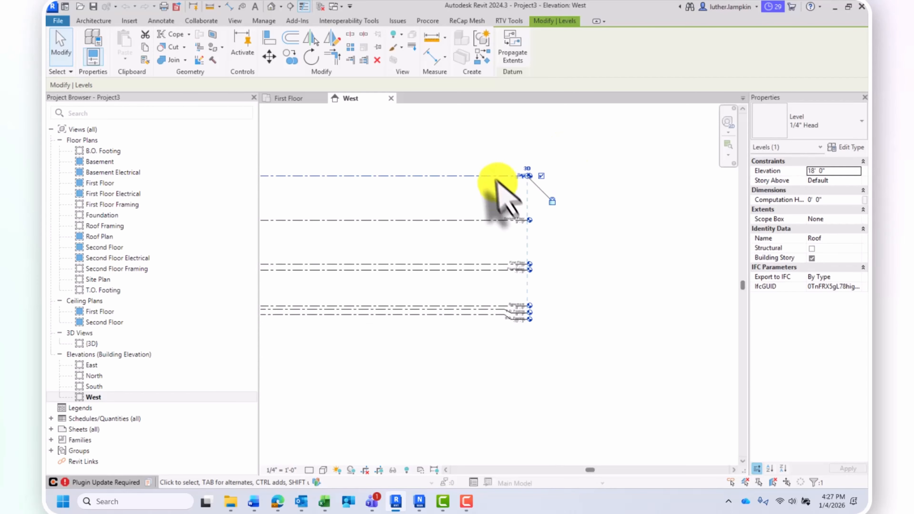
{"action": "left_click", "coordinate": [490, 310]}
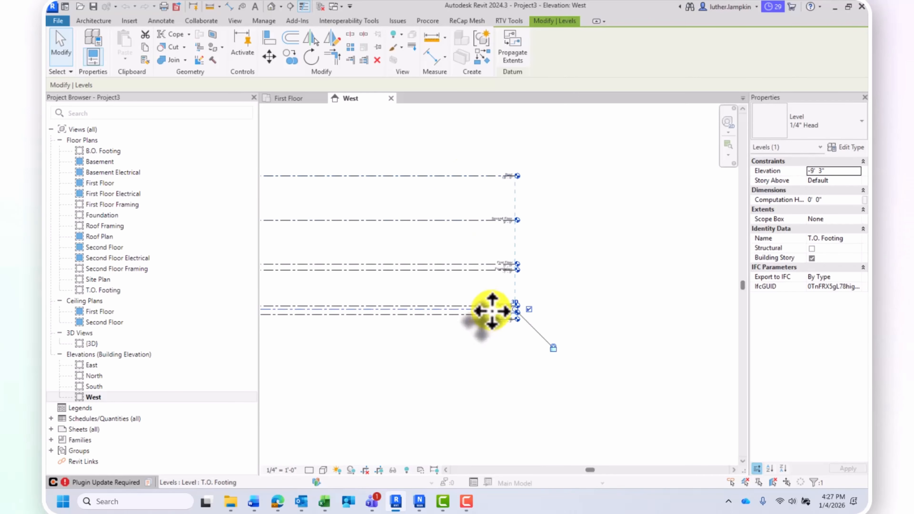
{"action": "scroll", "coordinate": [494, 309], "scroll_direction": "up", "scroll_amount": 2}
{"action": "left_click", "coordinate": [547, 237]}
{"action": "middle_click_drag", "start_coordinate": [548, 176], "coordinate": [557, 299]}
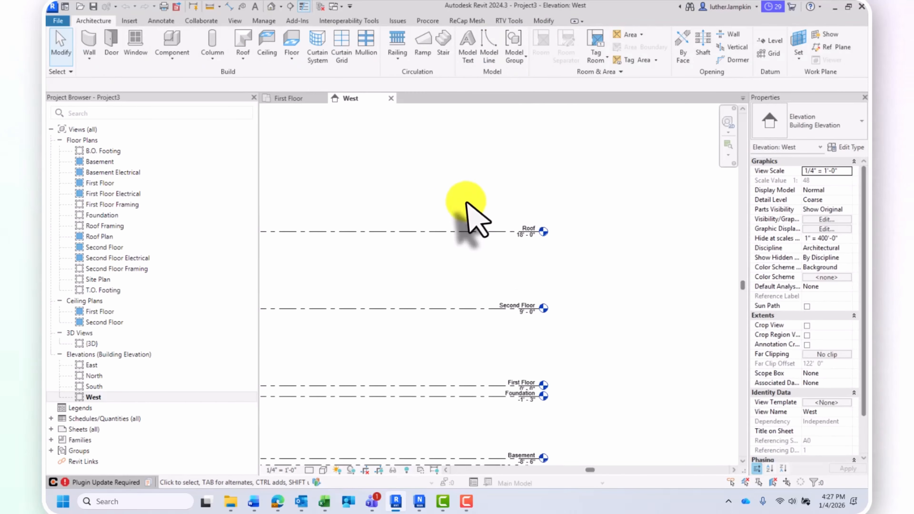
Delete the Roof level in the West elevation, including its associated floor plan views.
{"action": "left_click", "coordinate": [452, 229]}
{"action": "scroll", "coordinate": [439, 234], "scroll_direction": "down", "scroll_amount": 2}
{"action": "scroll", "coordinate": [437, 232], "scroll_direction": "down", "scroll_amount": 2}
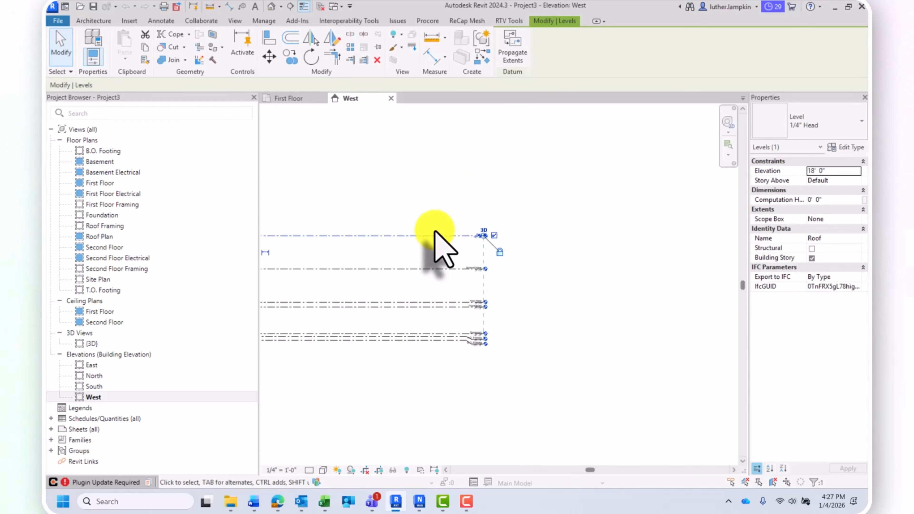
{"action": "key", "text": "Delete"}
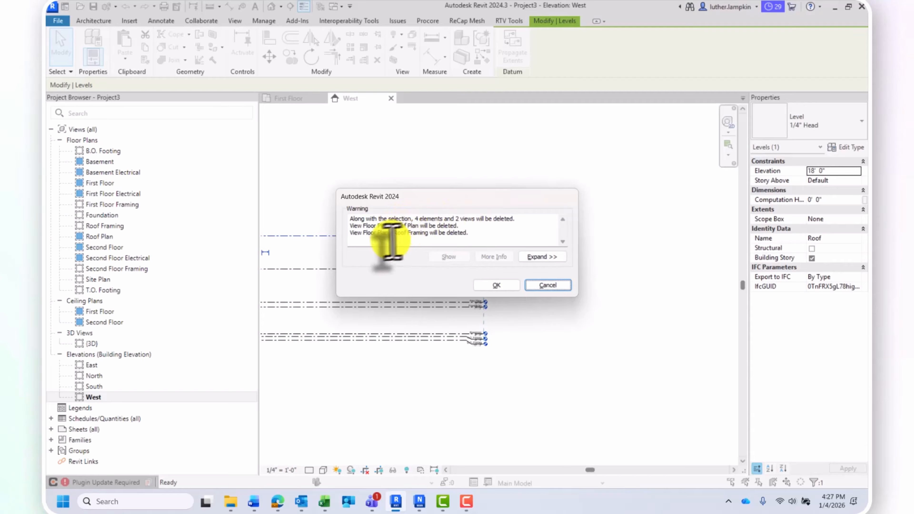
{"action": "left_click", "coordinate": [495, 285]}
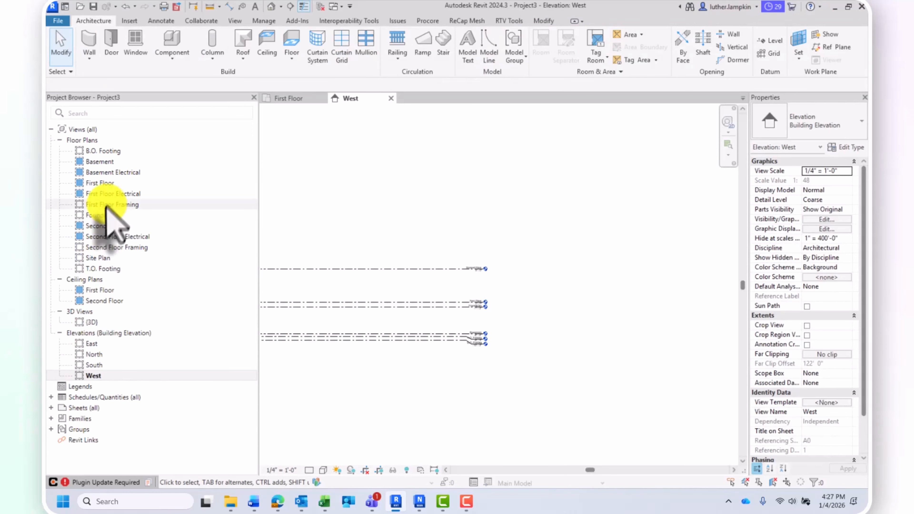
Delete the Second Floor level in the West elevation, including its associated floor and ceiling plan views.
{"action": "left_click", "coordinate": [102, 215]}
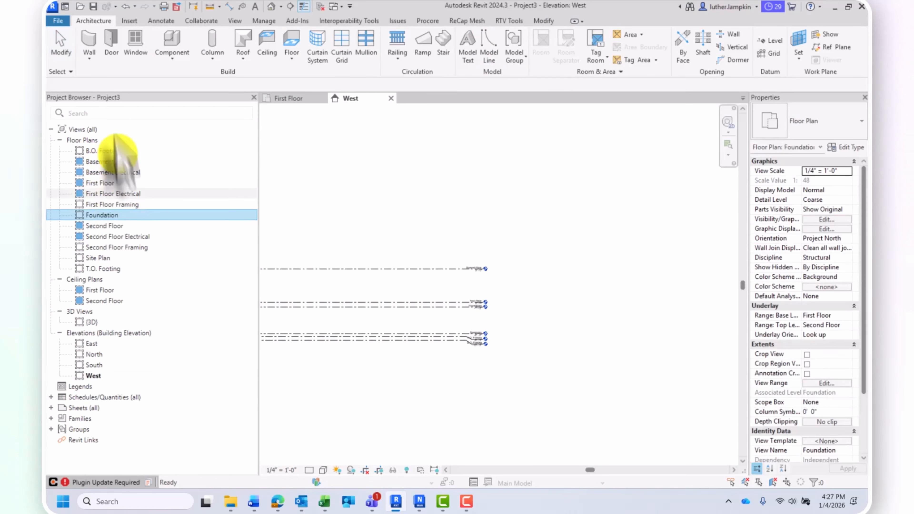
{"action": "scroll", "coordinate": [468, 233], "scroll_direction": "up", "scroll_amount": 4}
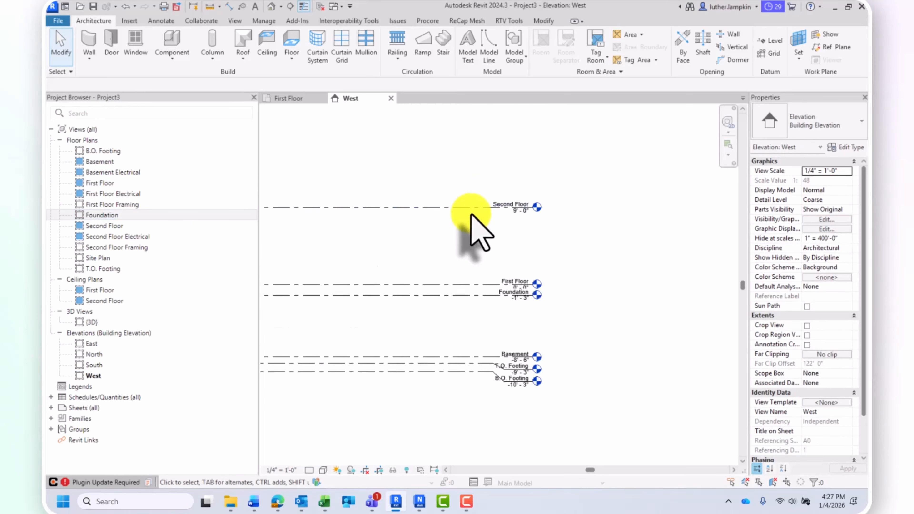
{"action": "scroll", "coordinate": [476, 187], "scroll_direction": "down", "scroll_amount": 2}
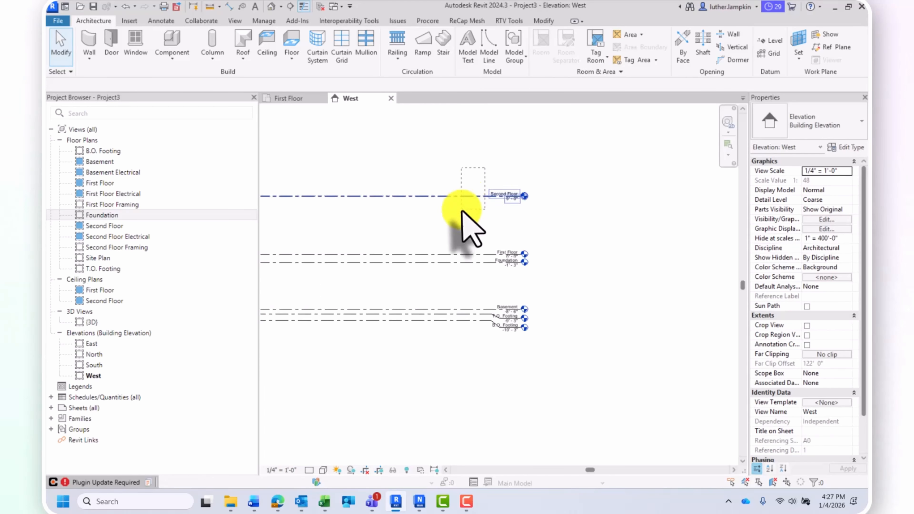
{"action": "left_click", "coordinate": [464, 195]}
{"action": "scroll", "coordinate": [466, 191], "scroll_direction": "down", "scroll_amount": 1}
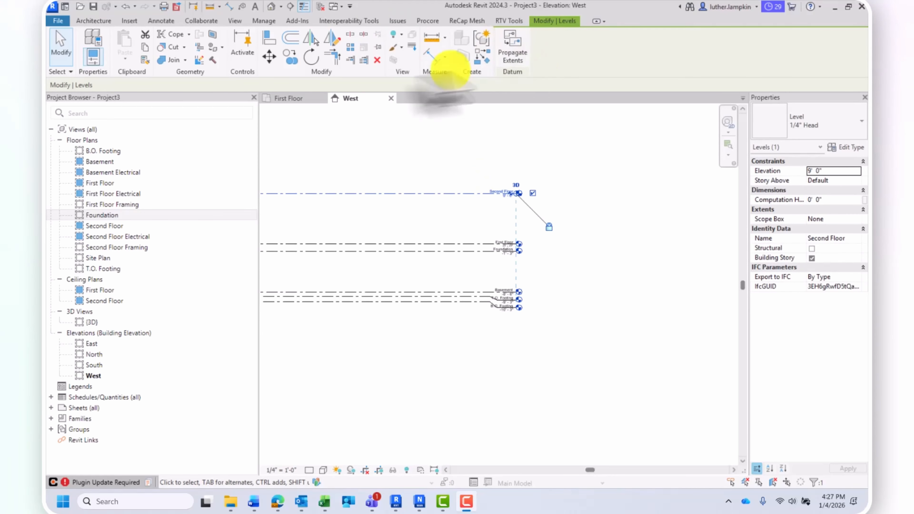
{"action": "left_click", "coordinate": [377, 60]}
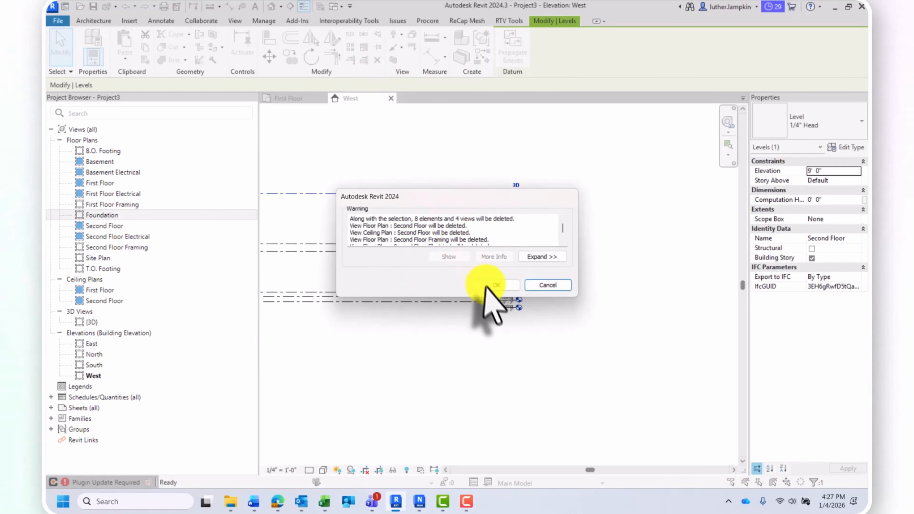
{"action": "left_click", "coordinate": [496, 284]}
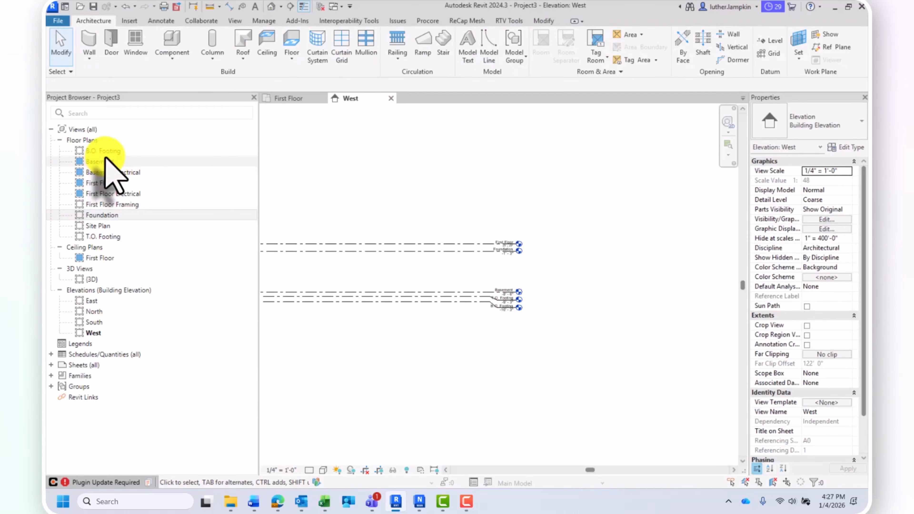
Draw a new level with a plan view 9' above First Floor, aligned with both ends of the existing levels.
{"action": "middle_click_drag", "start_coordinate": [395, 185], "coordinate": [477, 197]}
{"action": "scroll", "coordinate": [520, 220], "scroll_direction": "up", "scroll_amount": 1}
{"action": "middle_click_drag", "start_coordinate": [520, 220], "coordinate": [498, 228]}
{"action": "scroll", "coordinate": [505, 252], "scroll_direction": "down", "scroll_amount": 2}
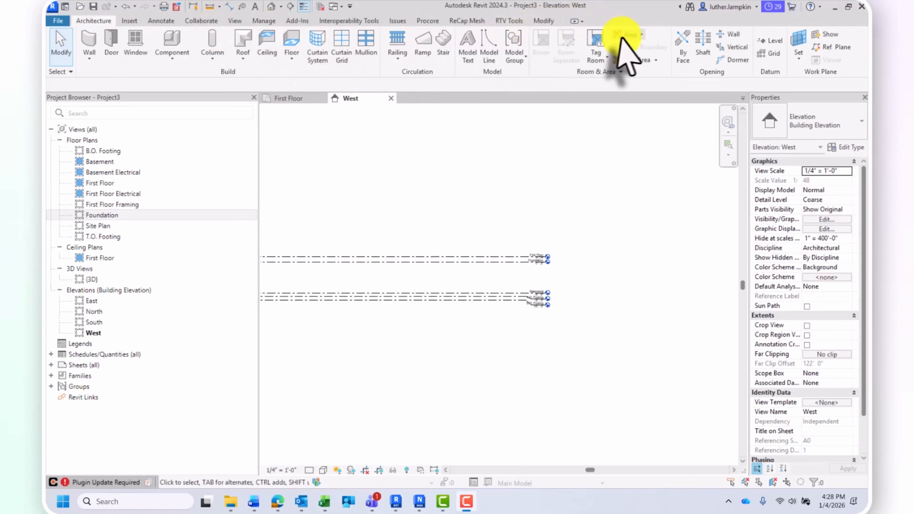
{"action": "left_click", "coordinate": [769, 43]}
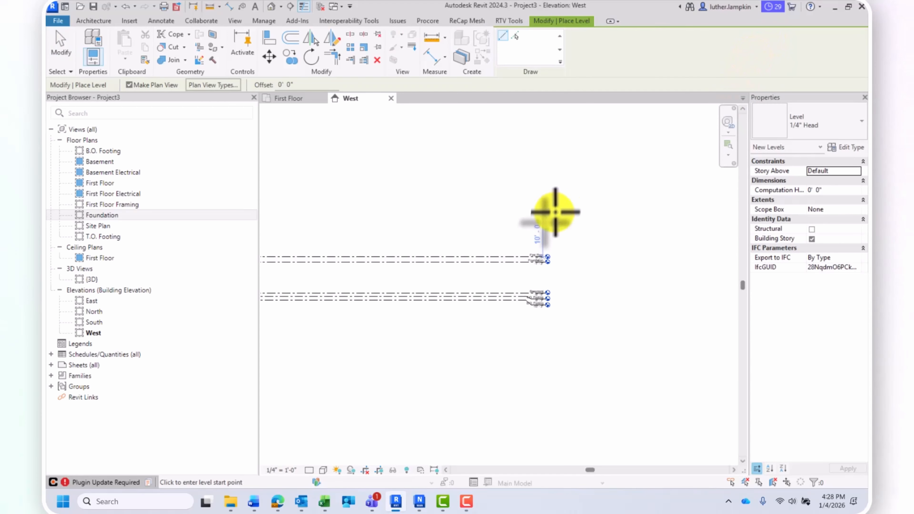
{"action": "scroll", "coordinate": [555, 212], "scroll_direction": "up", "scroll_amount": 6}
{"action": "middle_click_drag", "start_coordinate": [551, 248], "coordinate": [558, 222]}
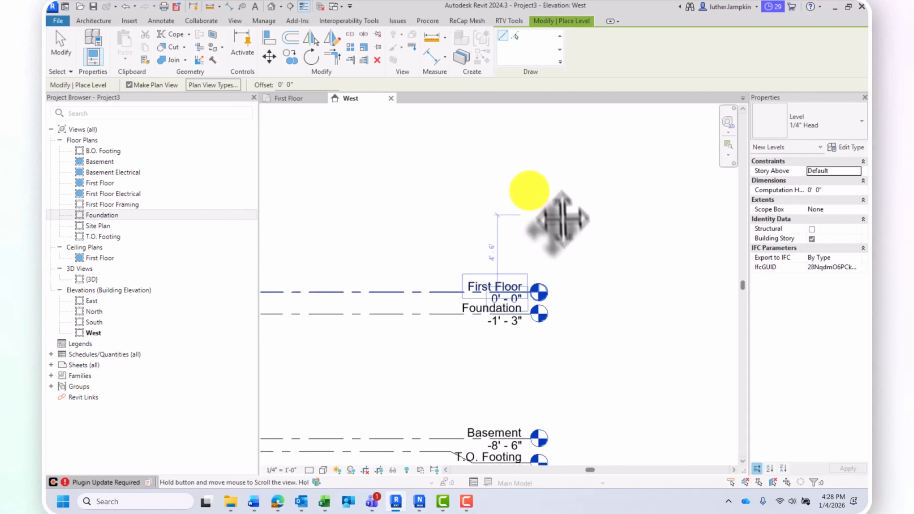
{"action": "middle_click_drag", "start_coordinate": [529, 191], "coordinate": [526, 179]}
{"action": "scroll", "coordinate": [527, 179], "scroll_direction": "up", "scroll_amount": 1}
{"action": "scroll", "coordinate": [526, 172], "scroll_direction": "down", "scroll_amount": 2}
{"action": "scroll", "coordinate": [532, 175], "scroll_direction": "down", "scroll_amount": 3}
{"action": "middle_click_drag", "start_coordinate": [525, 145], "coordinate": [529, 184]}
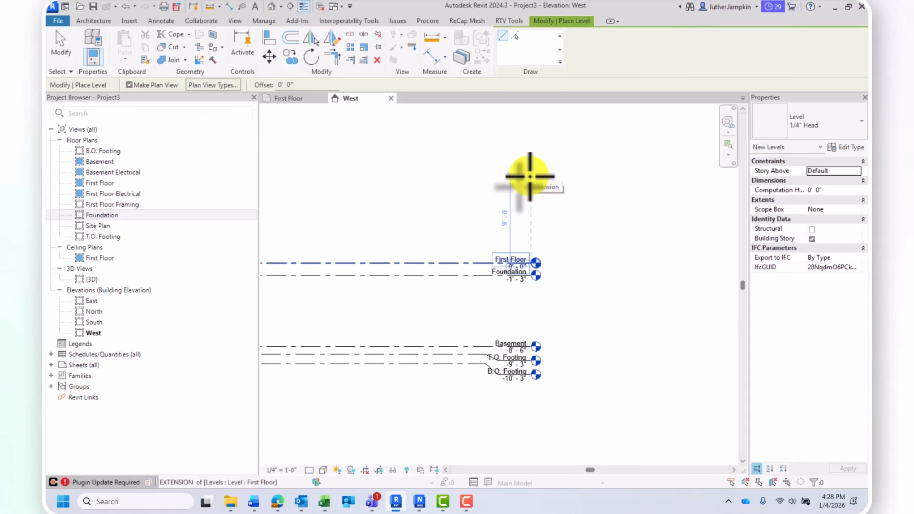
{"action": "scroll", "coordinate": [530, 176], "scroll_direction": "down", "scroll_amount": 2}
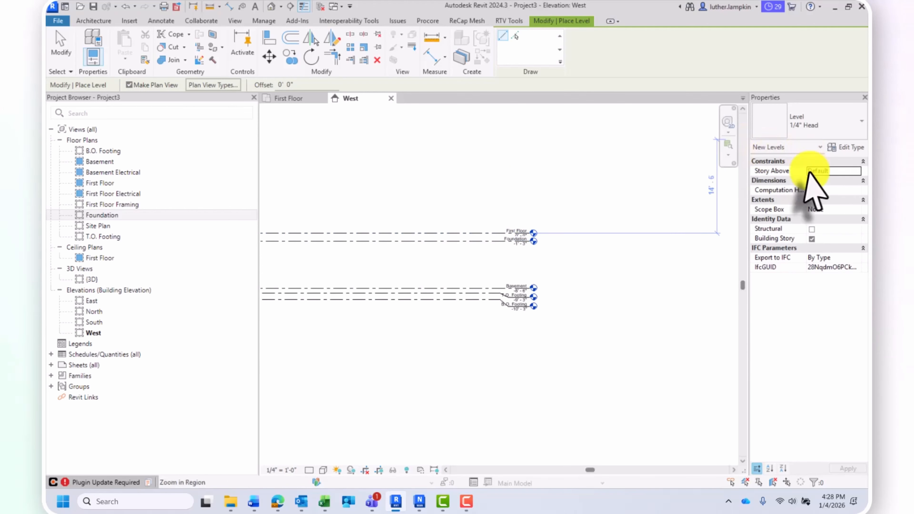
{"action": "scroll", "coordinate": [536, 204], "scroll_direction": "down", "scroll_amount": 3}
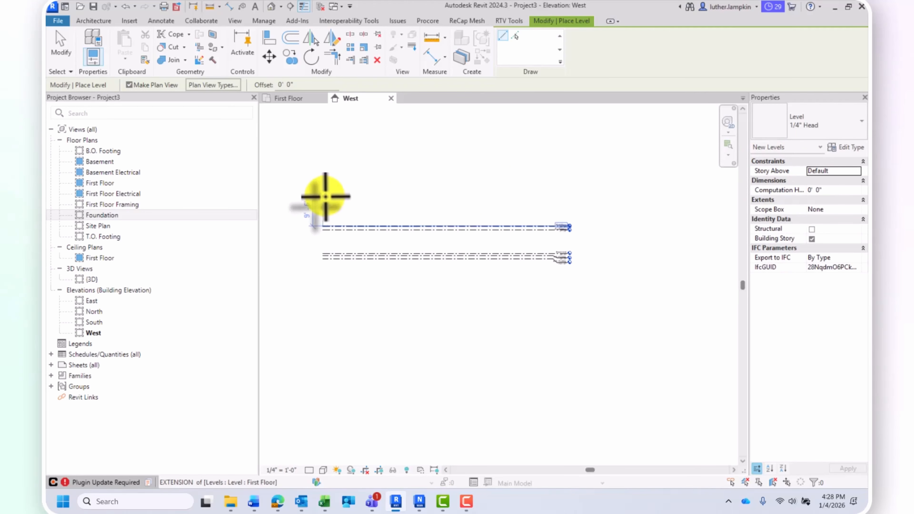
{"action": "left_click", "coordinate": [325, 196]}
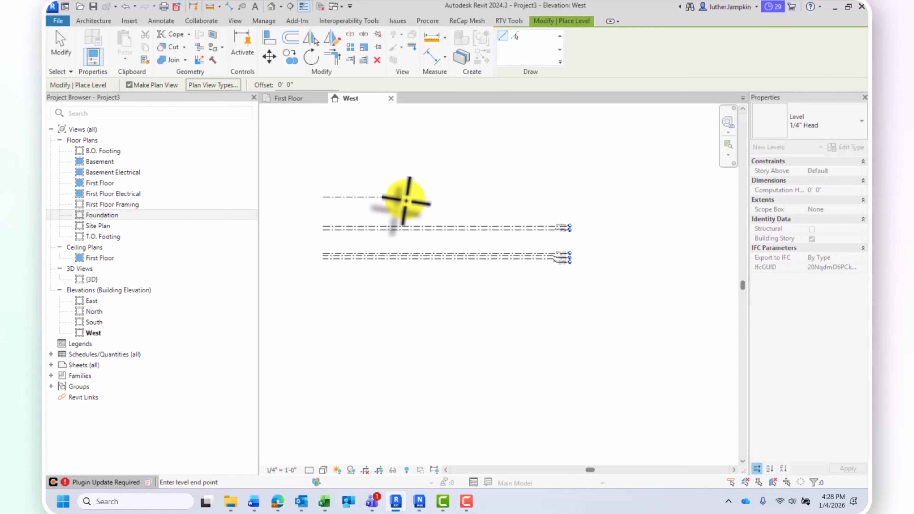
{"action": "scroll", "coordinate": [515, 183], "scroll_direction": "up", "scroll_amount": 3}
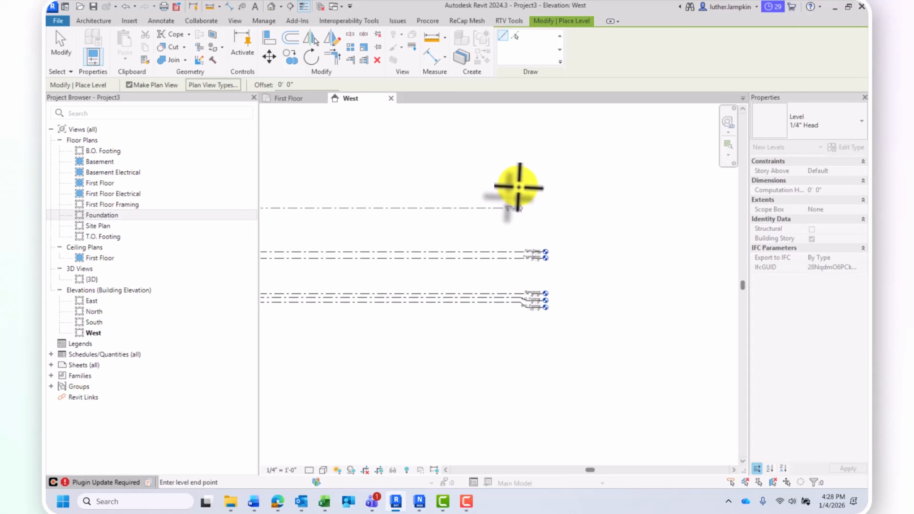
{"action": "left_click", "coordinate": [554, 196]}
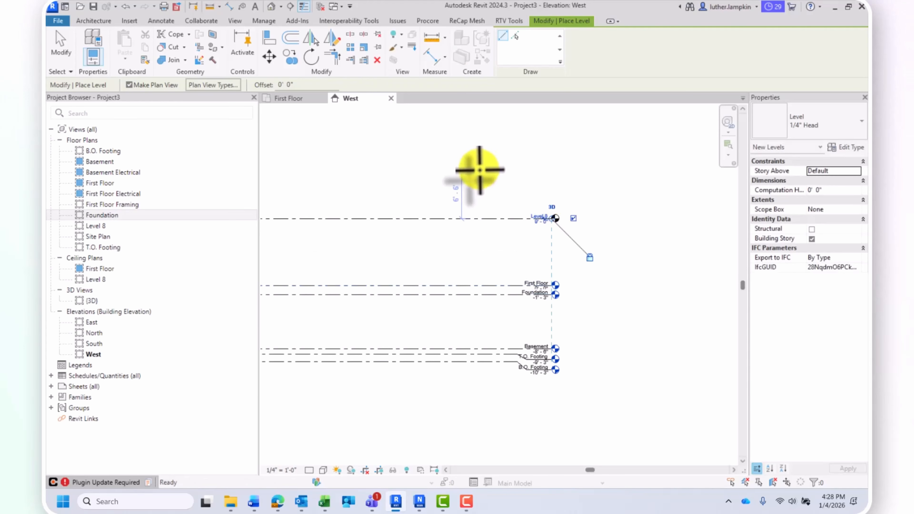
{"action": "key", "text": "Escape"}
{"action": "key", "text": "Escape"}
Examine the new level above First Floor, its properties and its matching entries among the plan views.
{"action": "scroll", "coordinate": [478, 194], "scroll_direction": "down", "scroll_amount": 2}
{"action": "scroll", "coordinate": [500, 212], "scroll_direction": "up", "scroll_amount": 5}
{"action": "middle_click_drag", "start_coordinate": [550, 224], "coordinate": [512, 195]}
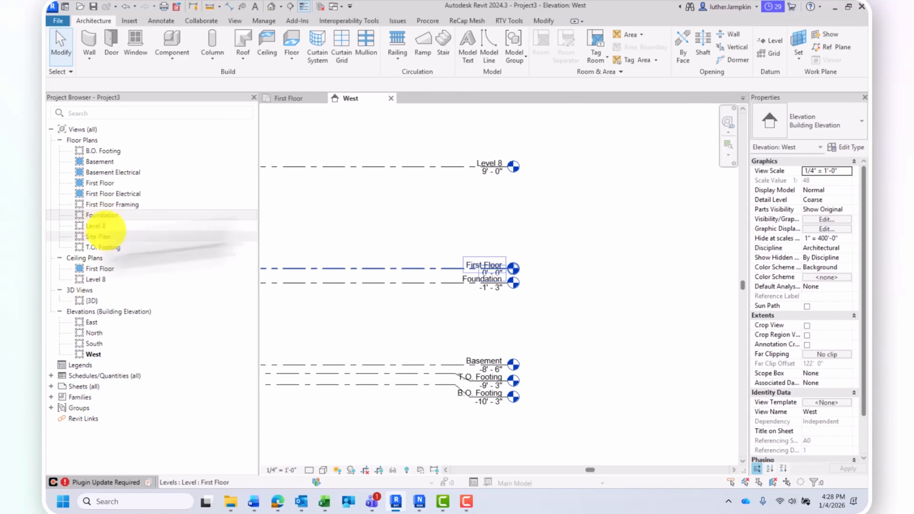
{"action": "scroll", "coordinate": [504, 176], "scroll_direction": "up", "scroll_amount": 2}
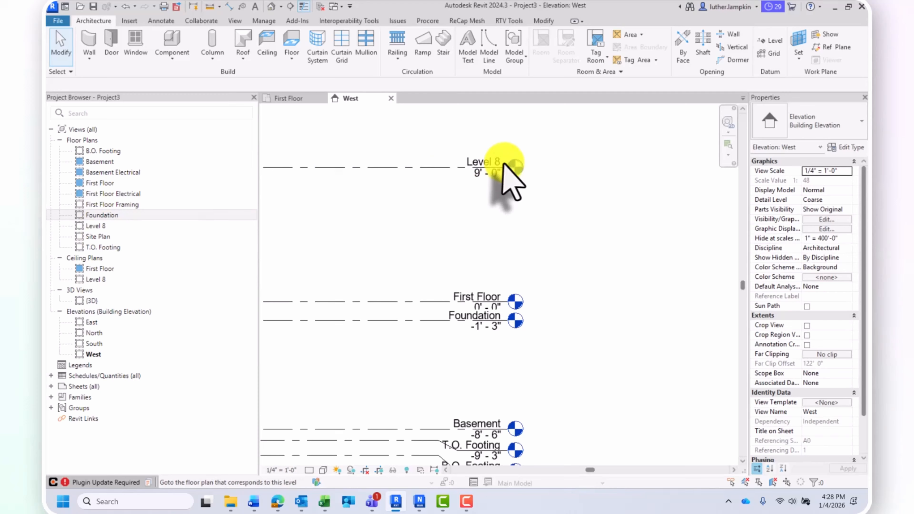
{"action": "left_click", "coordinate": [480, 164]}
{"action": "scroll", "coordinate": [467, 173], "scroll_direction": "down", "scroll_amount": 3}
{"action": "scroll", "coordinate": [435, 248], "scroll_direction": "up", "scroll_amount": 2}
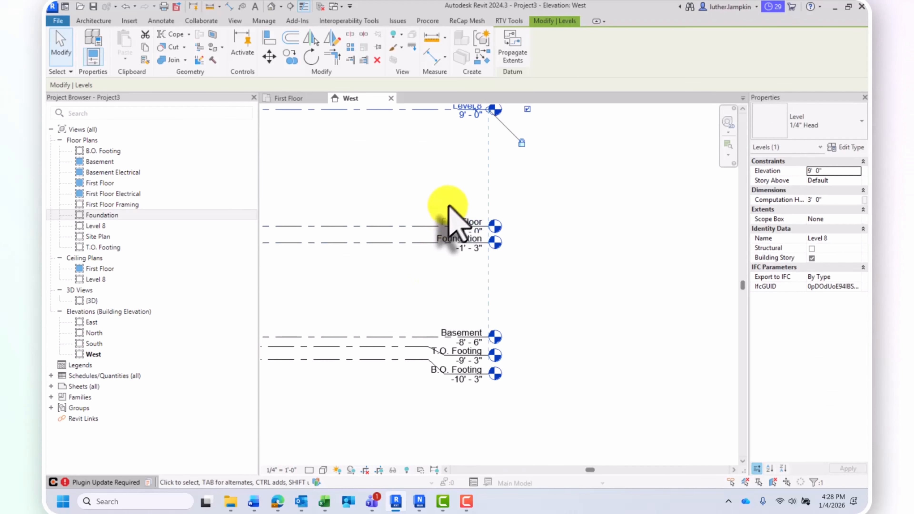
{"action": "middle_click_drag", "start_coordinate": [440, 190], "coordinate": [453, 249]}
{"action": "scroll", "coordinate": [451, 204], "scroll_direction": "up", "scroll_amount": 2}
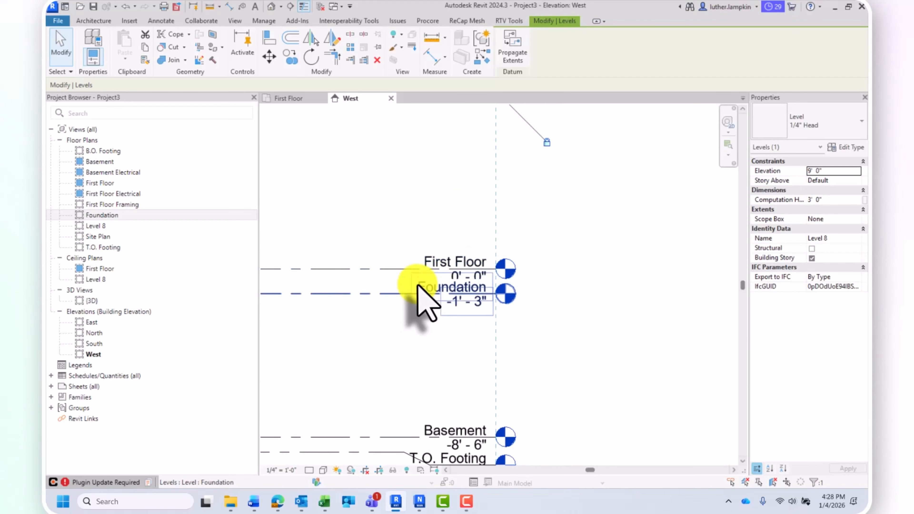
Rename the Foundation level as 00_Foundation, including its corresponding plan view.
{"action": "left_click", "coordinate": [420, 295]}
{"action": "left_click", "coordinate": [460, 287]}
{"action": "left_click_drag", "start_coordinate": [484, 285], "coordinate": [436, 293]}
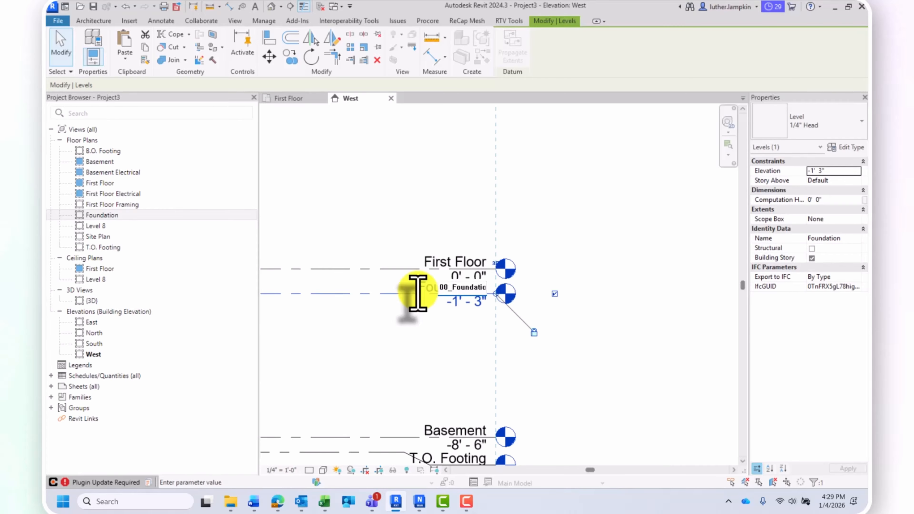
{"action": "key", "text": "Return"}
{"action": "left_click", "coordinate": [500, 251]}
{"action": "left_click", "coordinate": [412, 208]}
{"action": "scroll", "coordinate": [412, 206], "scroll_direction": "down", "scroll_amount": 2}
{"action": "middle_click_drag", "start_coordinate": [409, 200], "coordinate": [424, 214]}
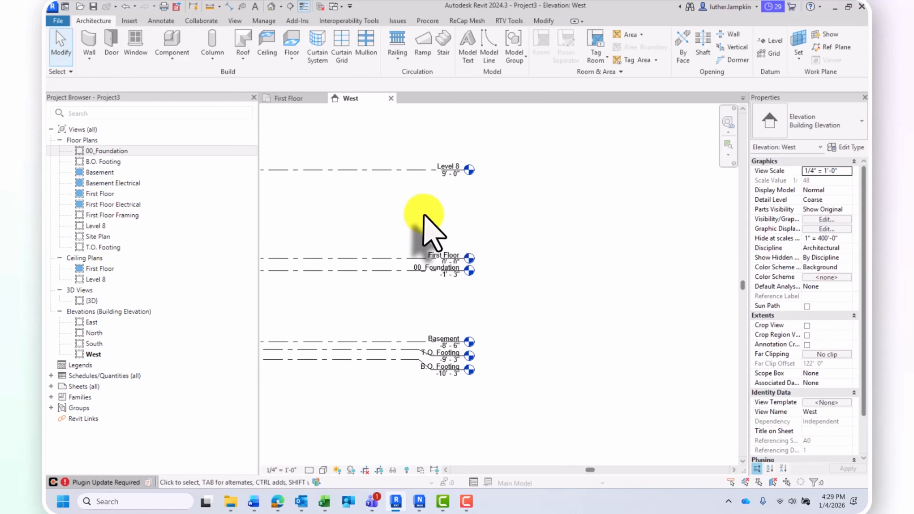
Rename the First Floor level as 01_First Floor, including its corresponding floor and ceiling plan views.
{"action": "scroll", "coordinate": [414, 238], "scroll_direction": "up", "scroll_amount": 3}
{"action": "left_click", "coordinate": [422, 259]}
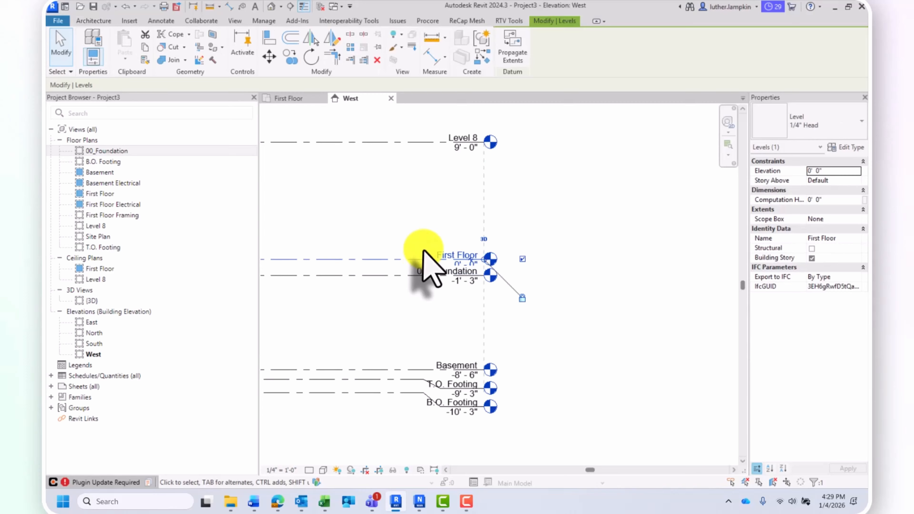
{"action": "left_click", "coordinate": [451, 254]}
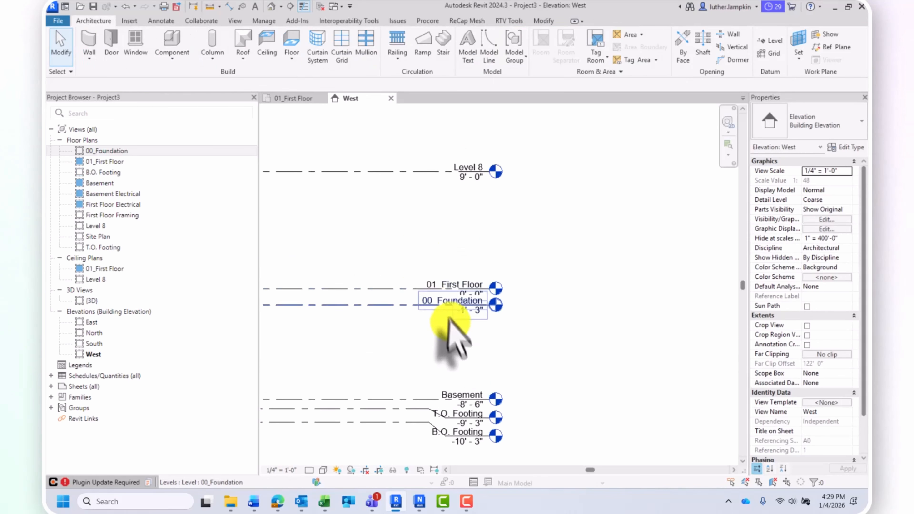
Rename the Level 8 level as 02_Second Floor, including its corresponding floor and ceiling plan views.
{"action": "middle_click_drag", "start_coordinate": [448, 156], "coordinate": [453, 221]}
{"action": "scroll", "coordinate": [453, 220], "scroll_direction": "up", "scroll_amount": 3}
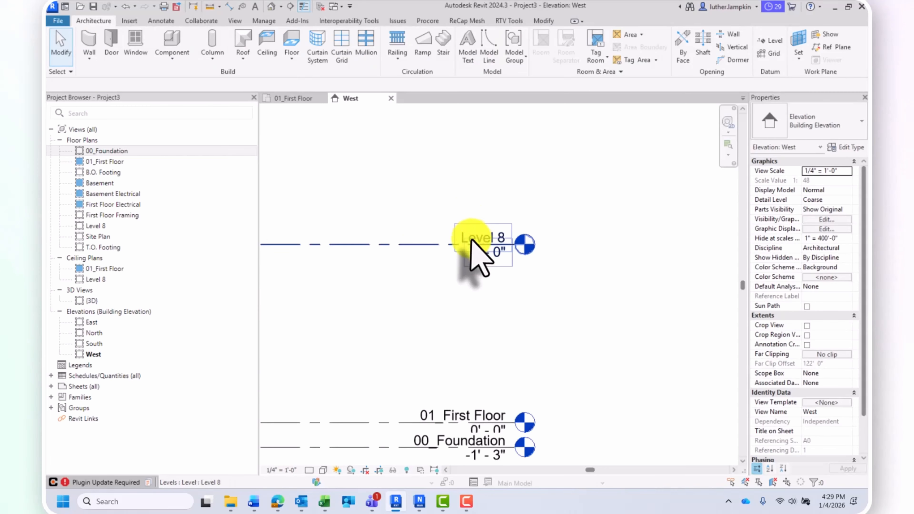
{"action": "left_click", "coordinate": [472, 241]}
{"action": "left_click", "coordinate": [482, 240]}
{"action": "left_click_drag", "start_coordinate": [491, 246], "coordinate": [453, 248]}
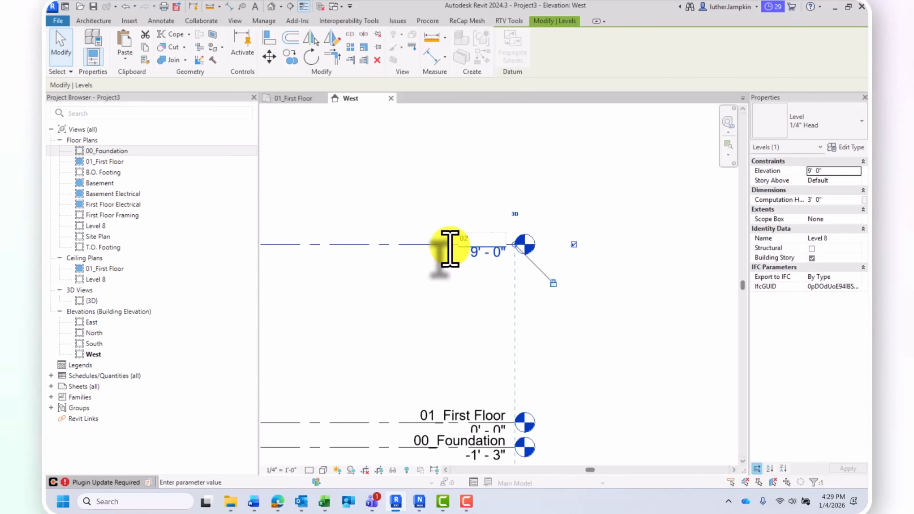
{"action": "type", "text": "02_Second Floor"}
{"action": "key", "text": "Return"}
{"action": "left_click", "coordinate": [524, 249]}
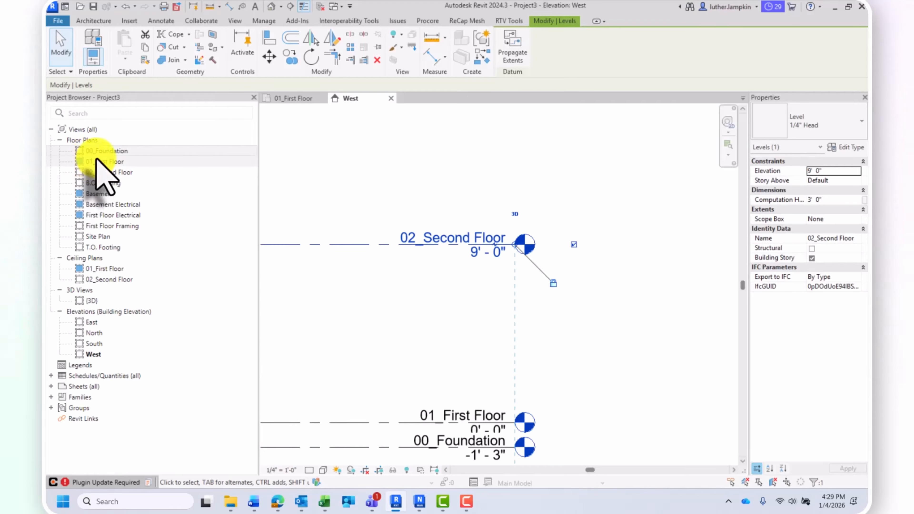
Rename the 02_Second Floor level as 02 Second Floor, without the underscore, including its corresponding views.
{"action": "scroll", "coordinate": [382, 227], "scroll_direction": "down", "scroll_amount": 2}
{"action": "left_click", "coordinate": [414, 200]}
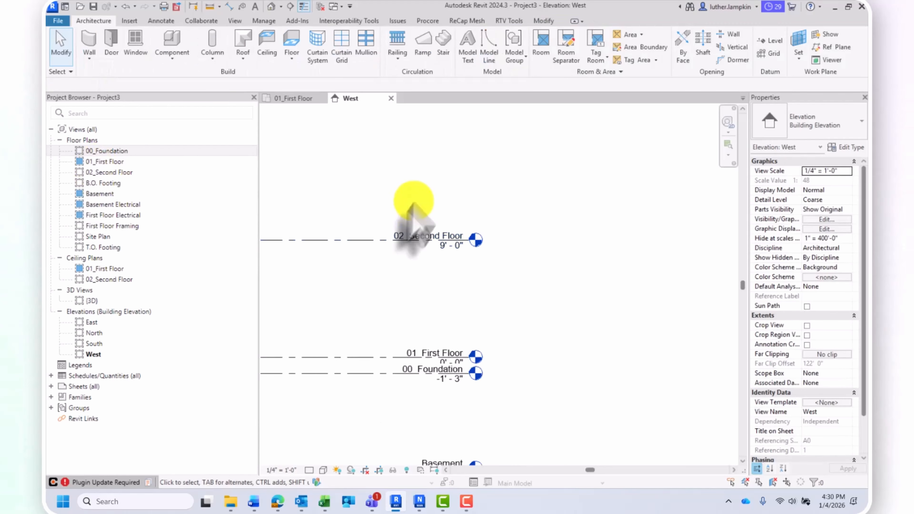
{"action": "scroll", "coordinate": [396, 236], "scroll_direction": "up", "scroll_amount": 2}
{"action": "left_click", "coordinate": [389, 243]}
{"action": "scroll", "coordinate": [415, 246], "scroll_direction": "up", "scroll_amount": 5}
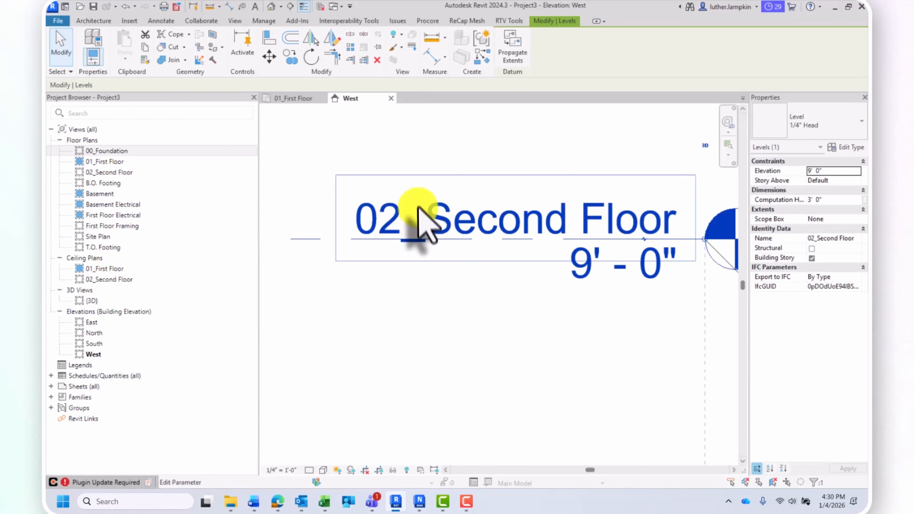
{"action": "left_click", "coordinate": [416, 232]}
{"action": "left_click", "coordinate": [421, 232]}
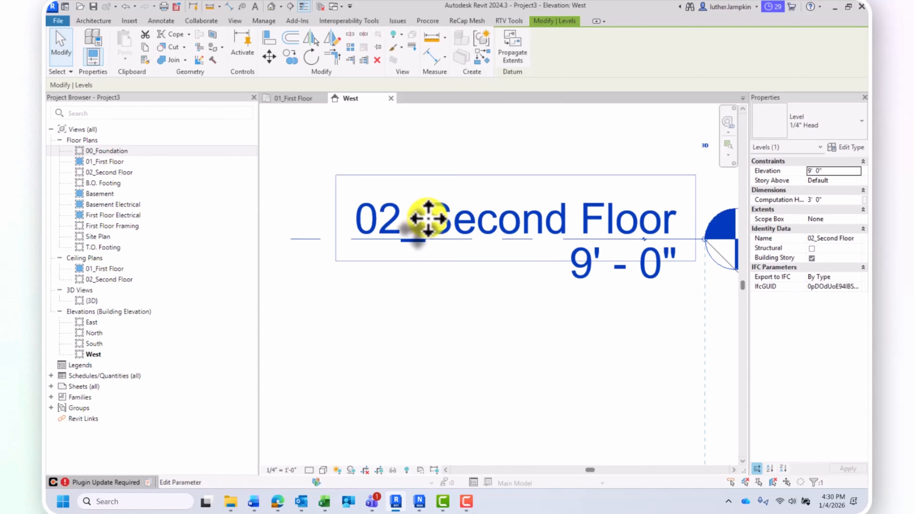
{"action": "left_click", "coordinate": [421, 224]}
{"action": "scroll", "coordinate": [421, 226], "scroll_direction": "down", "scroll_amount": 2}
{"action": "scroll", "coordinate": [557, 232], "scroll_direction": "up", "scroll_amount": 3}
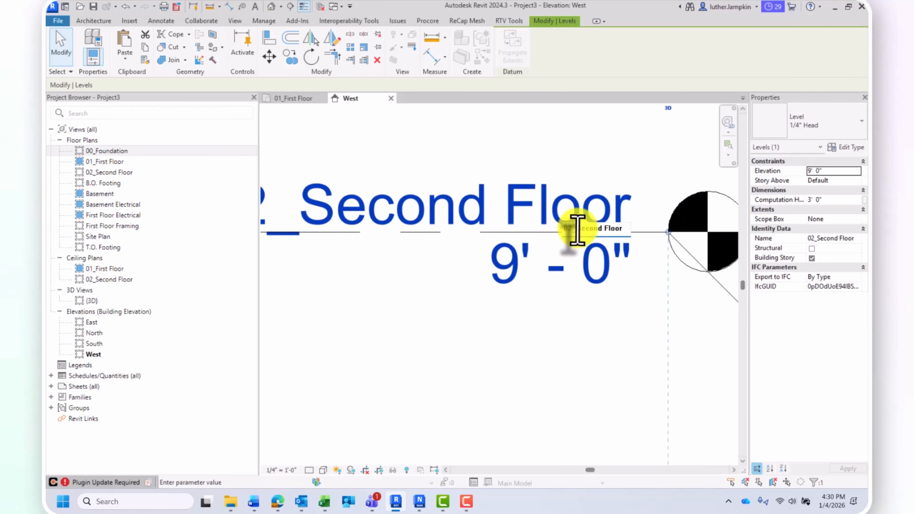
{"action": "left_click", "coordinate": [548, 180]}
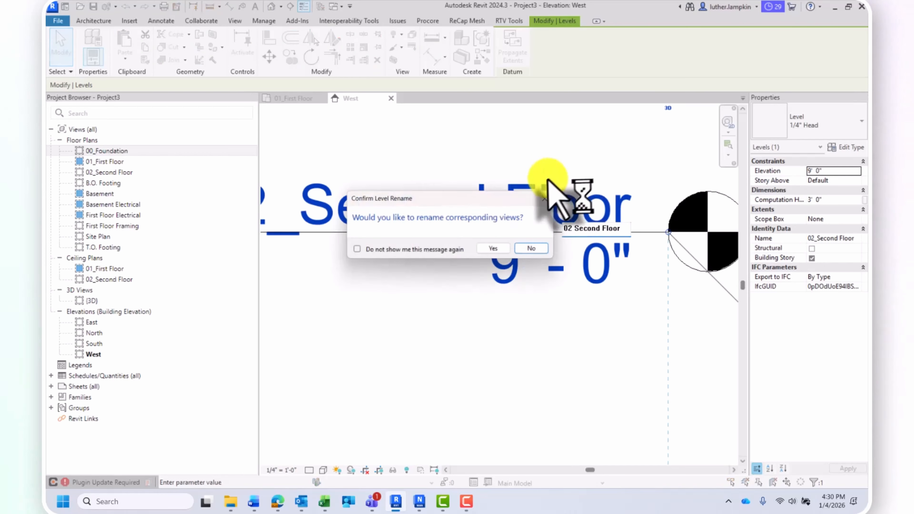
{"action": "left_click", "coordinate": [492, 247]}
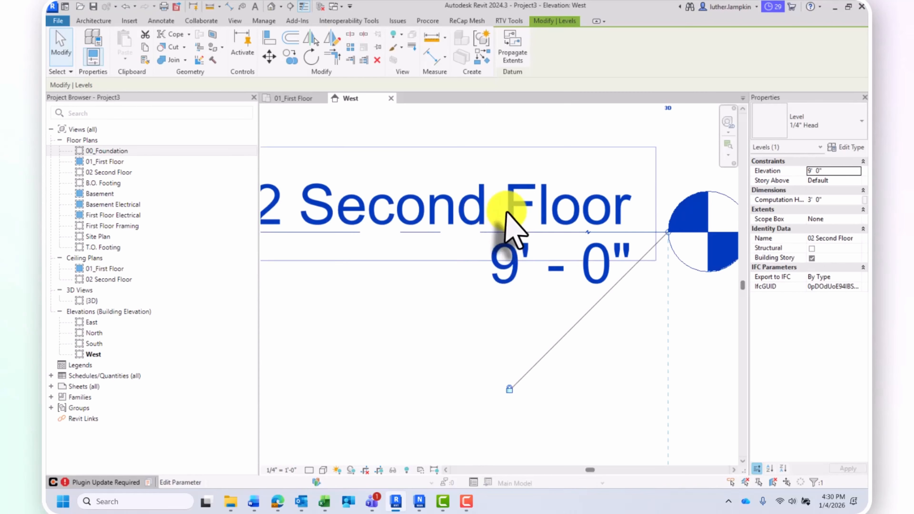
{"action": "scroll", "coordinate": [498, 201], "scroll_direction": "down", "scroll_amount": 3}
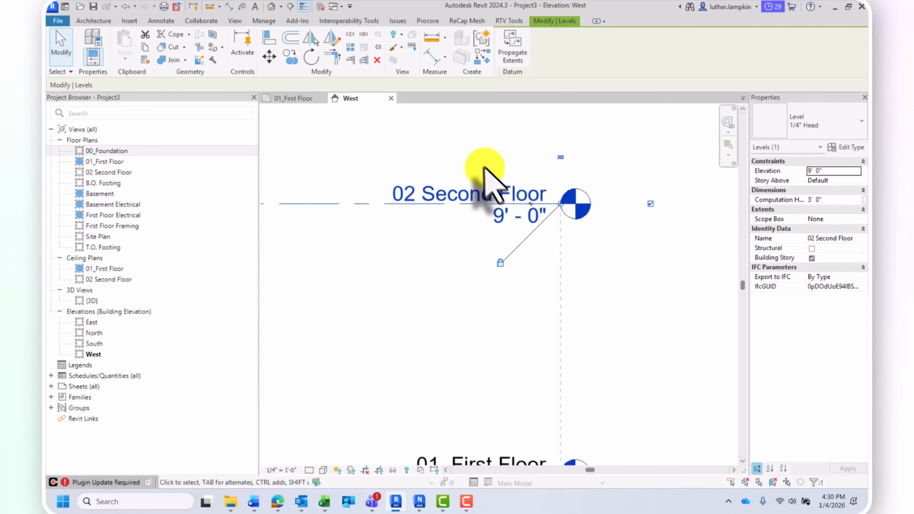
Undo the last rename of the second floor level and its views.
{"action": "left_click", "coordinate": [125, 6]}
{"action": "scroll", "coordinate": [443, 195], "scroll_direction": "down", "scroll_amount": 3}
{"action": "scroll", "coordinate": [435, 229], "scroll_direction": "down", "scroll_amount": 5}
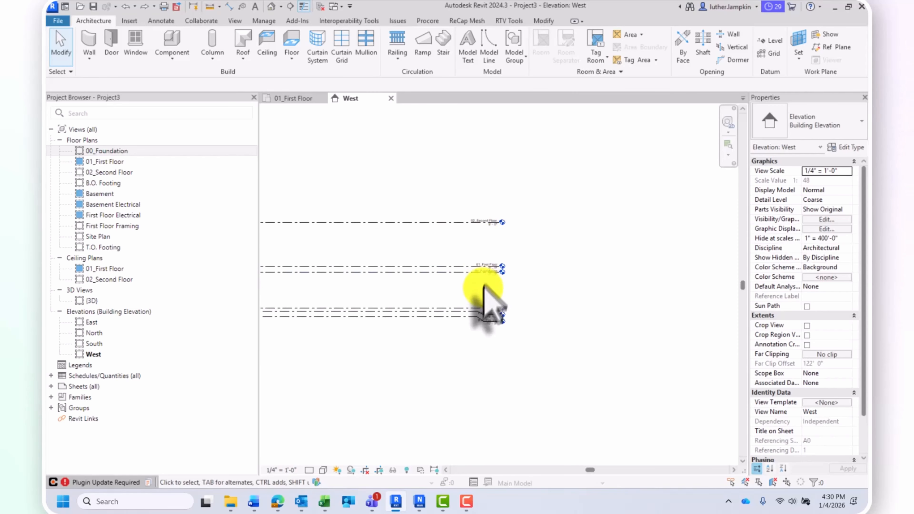
Select the 02_Second Floor level in the West elevation and go to its floor plan.
{"action": "scroll", "coordinate": [482, 281], "scroll_direction": "up", "scroll_amount": 3}
{"action": "left_click", "coordinate": [435, 199]}
{"action": "left_click", "coordinate": [434, 200]}
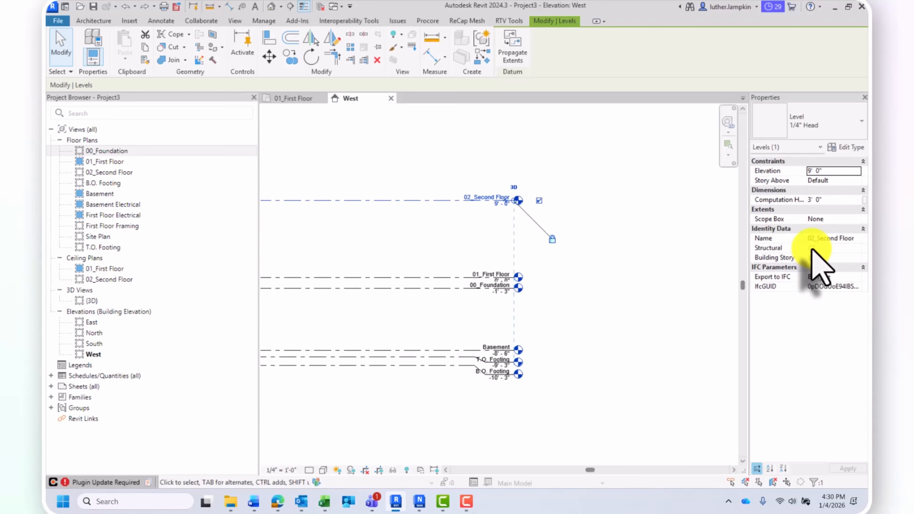
{"action": "left_click", "coordinate": [414, 211]}
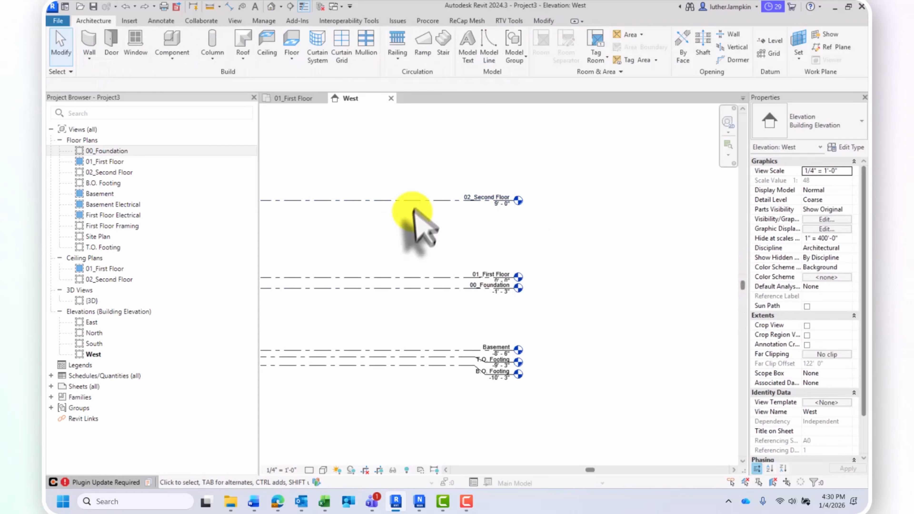
{"action": "left_click", "coordinate": [418, 200]}
{"action": "right_click", "coordinate": [418, 200]}
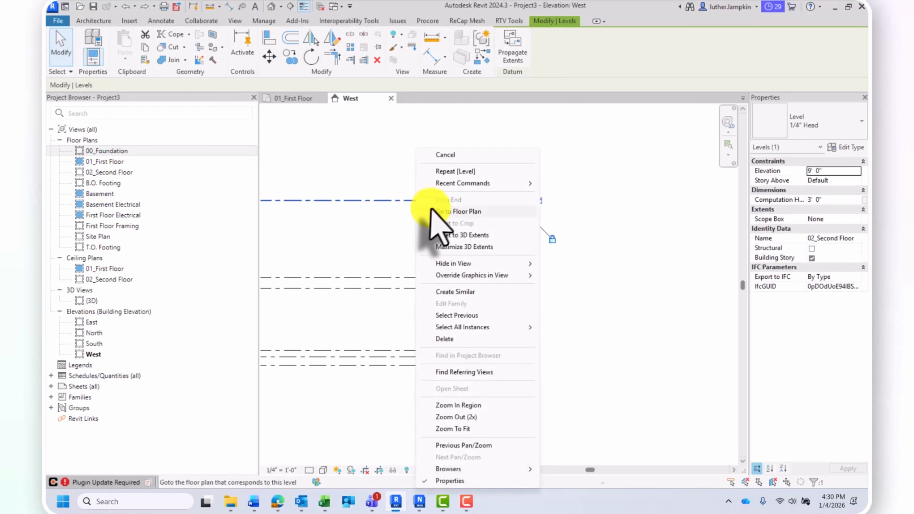
{"action": "left_click", "coordinate": [458, 212]}
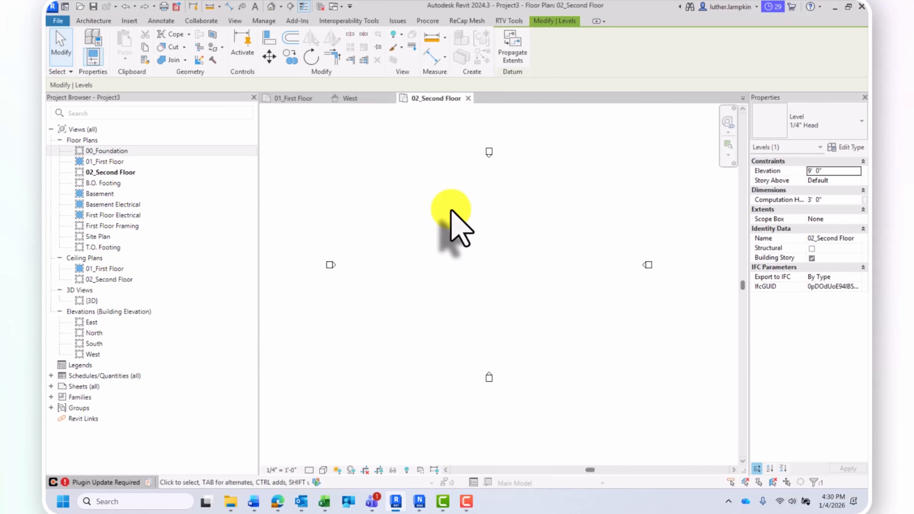
{"action": "left_click", "coordinate": [437, 213]}
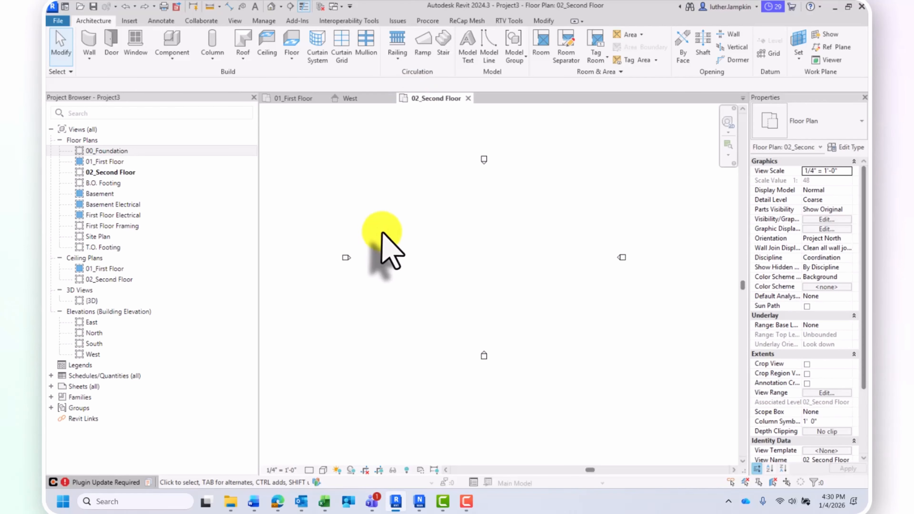
Start the Elevation command, review the Building Elevation and Interior Elevation types, and cancel without placing one.
{"action": "scroll", "coordinate": [475, 180], "scroll_direction": "up", "scroll_amount": 2}
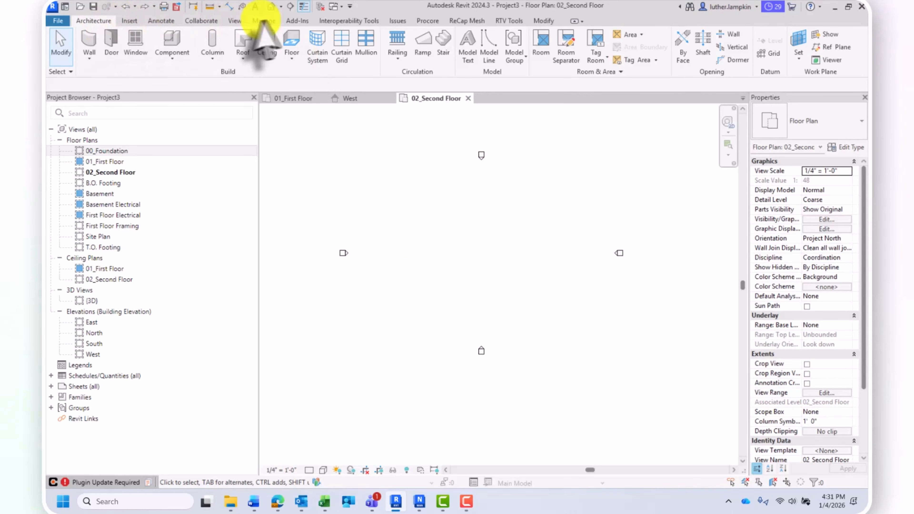
{"action": "left_click", "coordinate": [235, 20]}
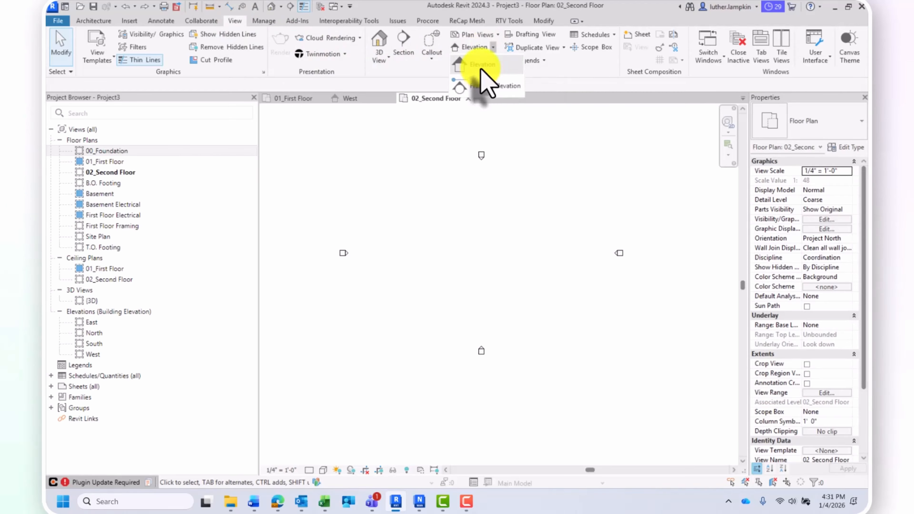
{"action": "left_click", "coordinate": [484, 49]}
{"action": "left_click", "coordinate": [842, 124]}
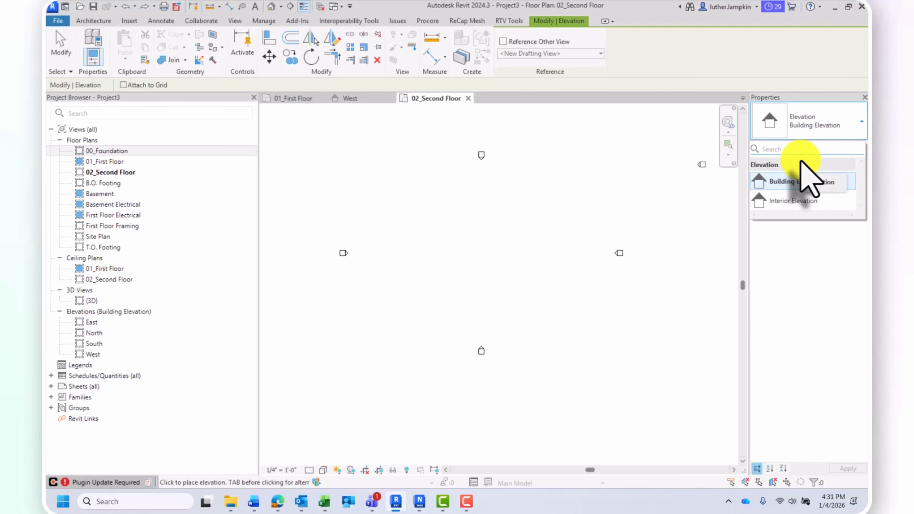
{"action": "key", "text": "Escape"}
{"action": "key", "text": "Escape"}
Examine the West elevation marker in the plan, its view properties and its matching entry among the building elevations.
{"action": "scroll", "coordinate": [352, 262], "scroll_direction": "up", "scroll_amount": 4}
{"action": "left_click", "coordinate": [334, 232]}
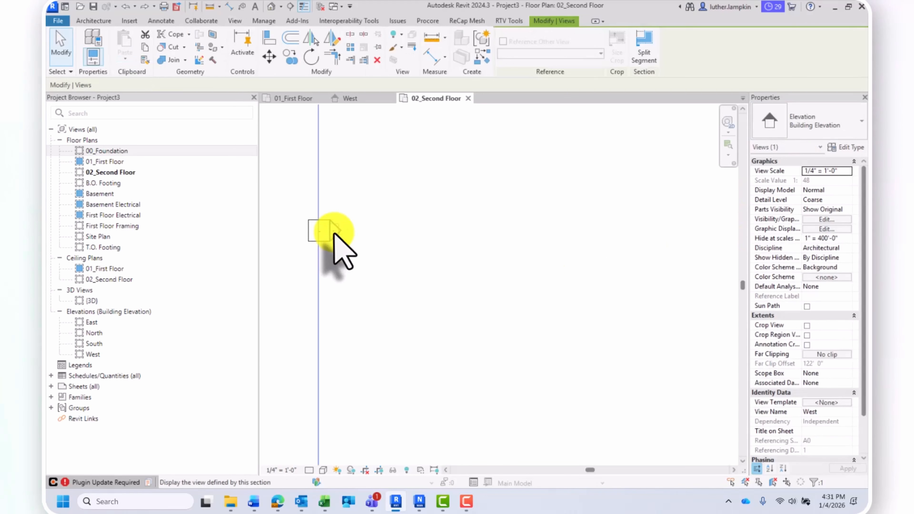
{"action": "scroll", "coordinate": [342, 263], "scroll_direction": "down", "scroll_amount": 1}
{"action": "scroll", "coordinate": [346, 273], "scroll_direction": "down", "scroll_amount": 2}
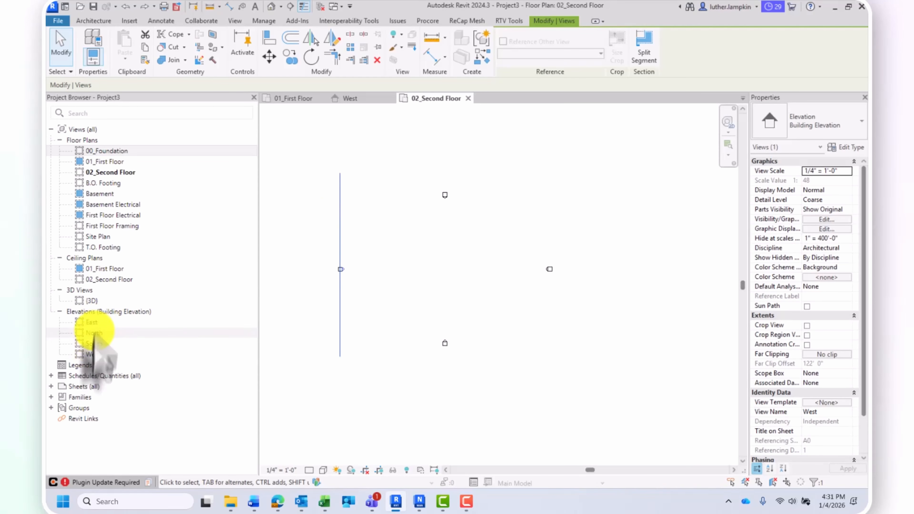
{"action": "scroll", "coordinate": [352, 254], "scroll_direction": "down", "scroll_amount": 1}
{"action": "left_click", "coordinate": [354, 253]}
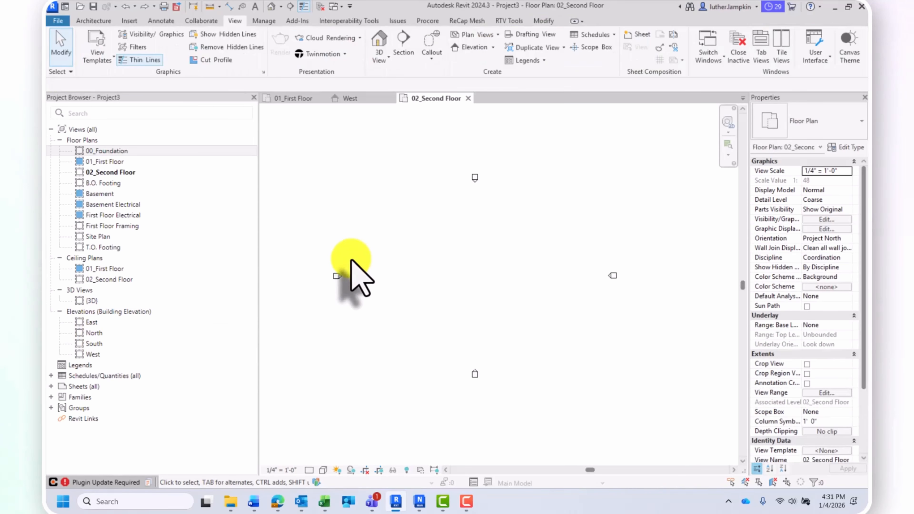
Examine the commands available for the West elevation marker, such as Go to Elevation View, without running any.
{"action": "scroll", "coordinate": [349, 258], "scroll_direction": "down", "scroll_amount": 3}
{"action": "scroll", "coordinate": [349, 273], "scroll_direction": "up", "scroll_amount": 2}
{"action": "left_click", "coordinate": [341, 274]}
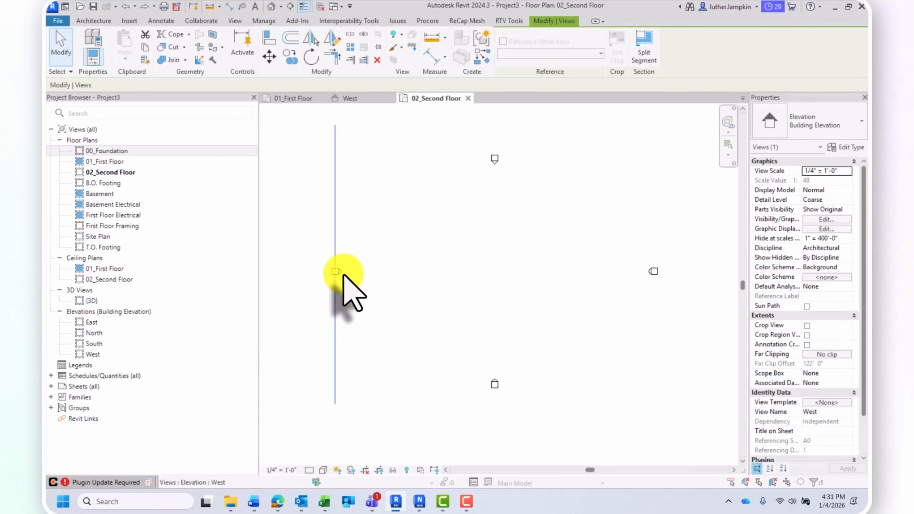
{"action": "right_click", "coordinate": [337, 253]}
{"action": "left_click", "coordinate": [342, 271]}
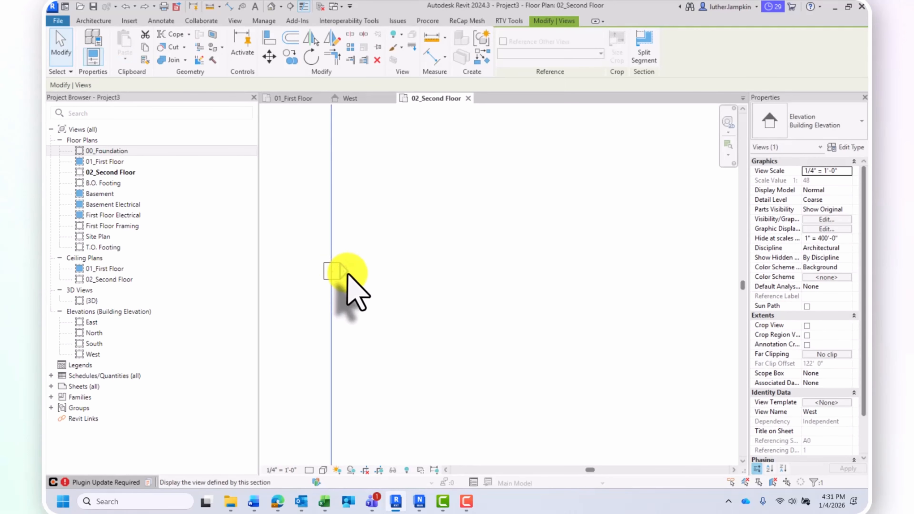
{"action": "right_click", "coordinate": [343, 272]}
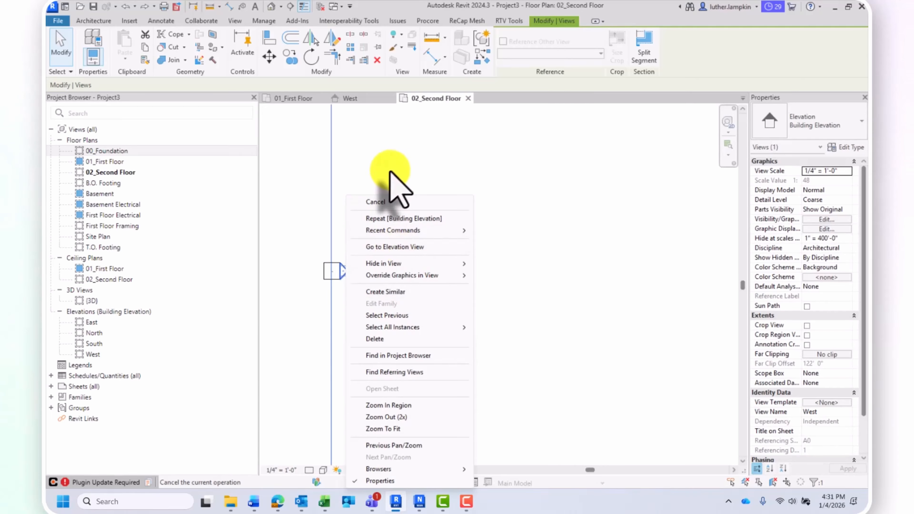
{"action": "left_click", "coordinate": [389, 171]}
{"action": "scroll", "coordinate": [403, 191], "scroll_direction": "up", "scroll_amount": 5}
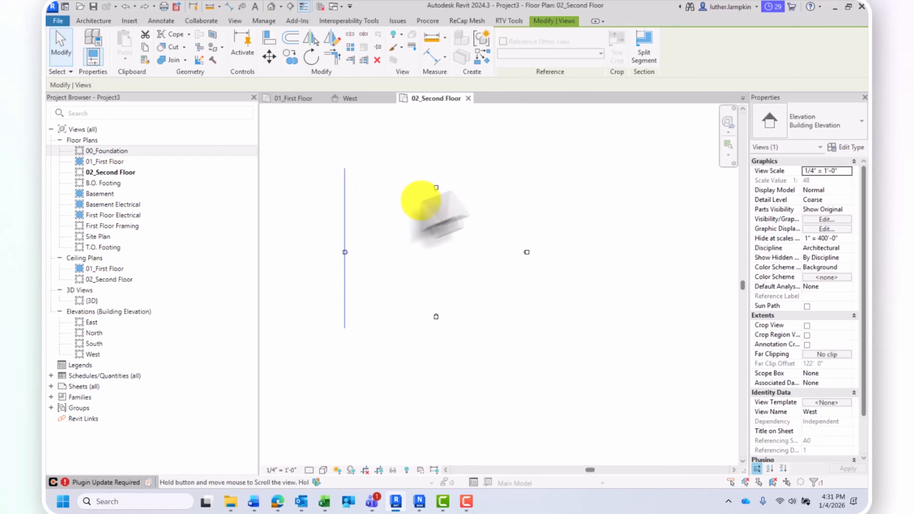
{"action": "left_click", "coordinate": [424, 204]}
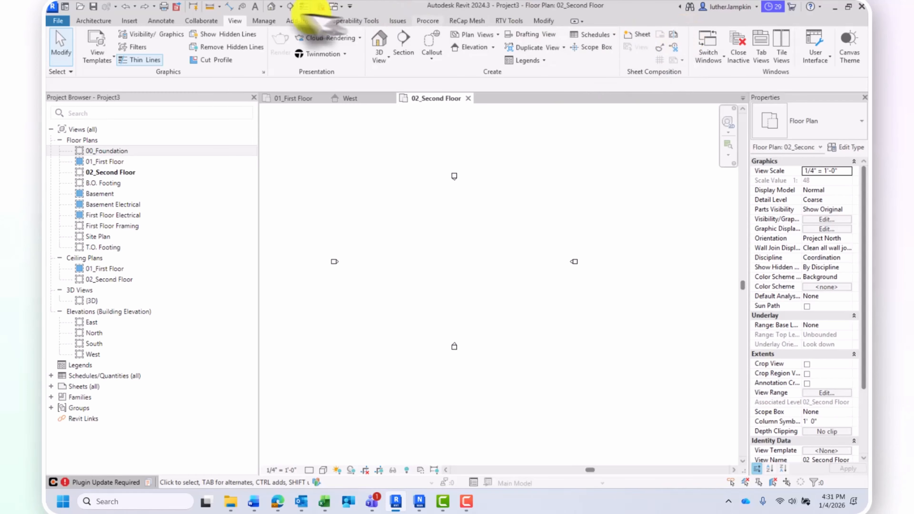
Draw a vertical grid line from bottom to top, inside the elevation markers on the west side of the 02_Second Floor plan.
{"action": "left_click", "coordinate": [93, 21]}
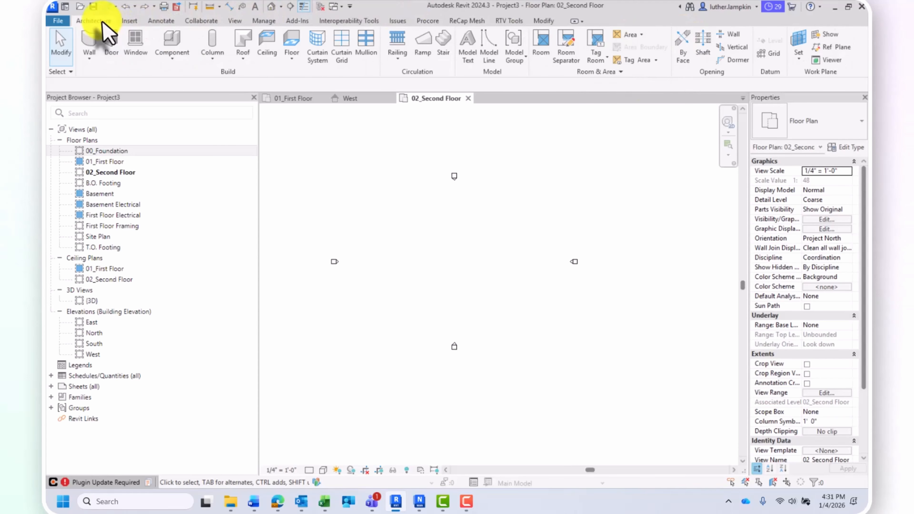
{"action": "left_click", "coordinate": [767, 56]}
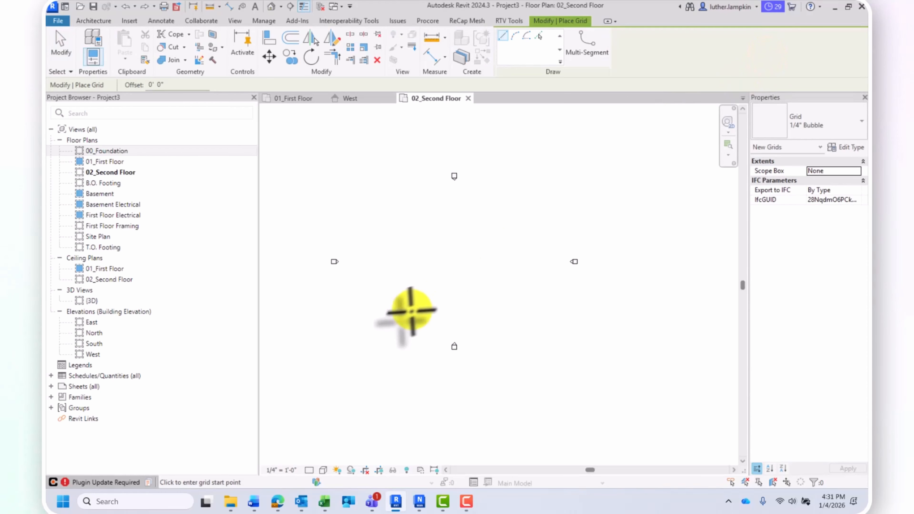
{"action": "left_click", "coordinate": [392, 332]}
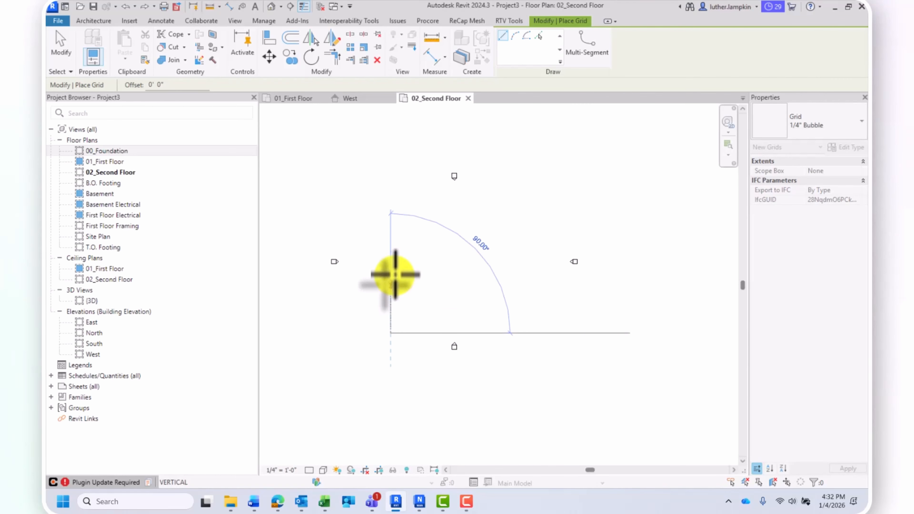
{"action": "left_click", "coordinate": [393, 204]}
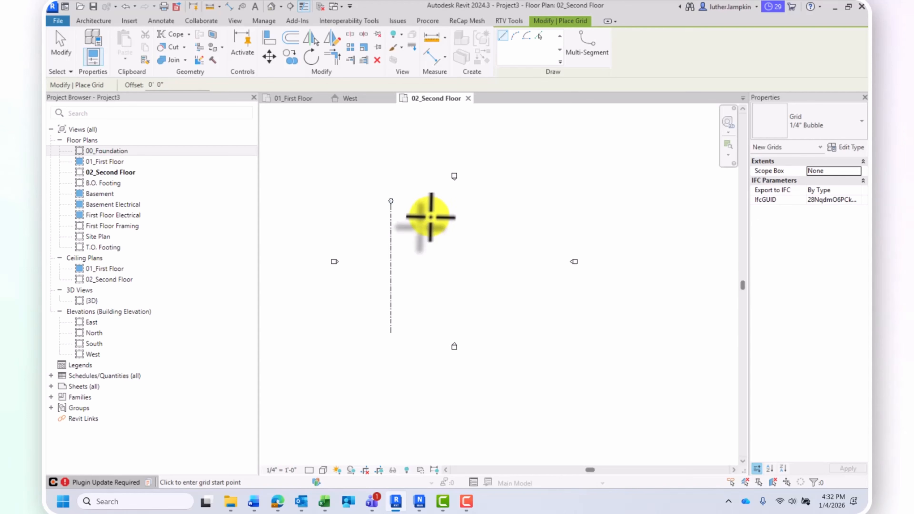
Draw two more vertical grid lines east of the first, evenly spaced and aligned with both of its ends.
{"action": "left_click", "coordinate": [427, 333]}
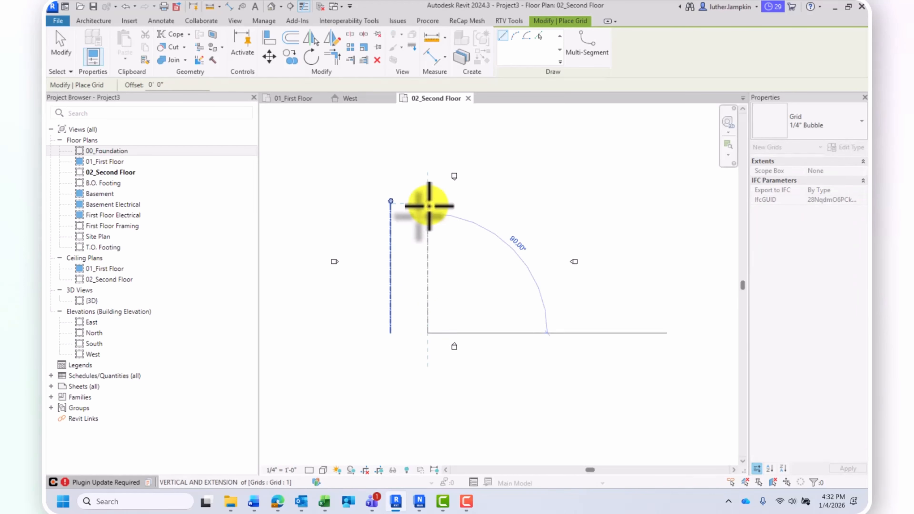
{"action": "left_click", "coordinate": [428, 200]}
{"action": "left_click", "coordinate": [464, 333]}
{"action": "left_click", "coordinate": [464, 201]}
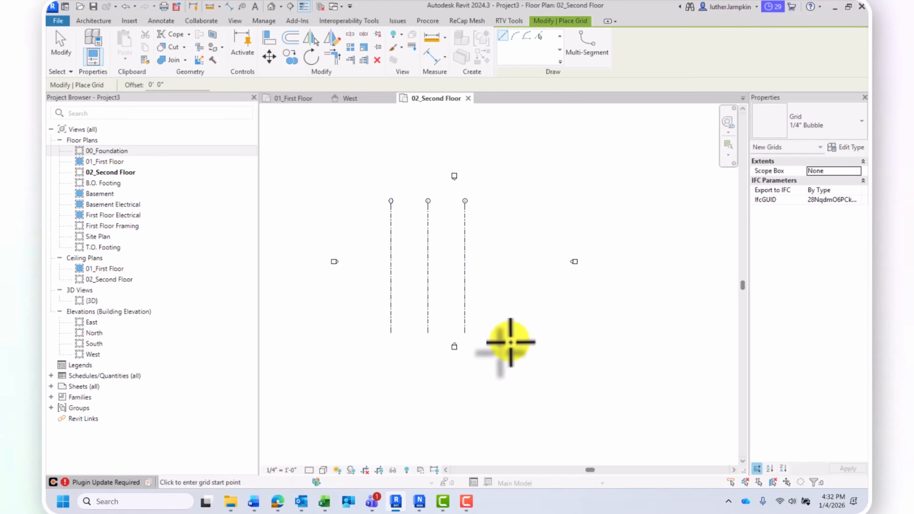
Draw a fourth vertical grid line about 20 ft east of the third, aligned with the others at both ends.
{"action": "left_click", "coordinate": [511, 333]}
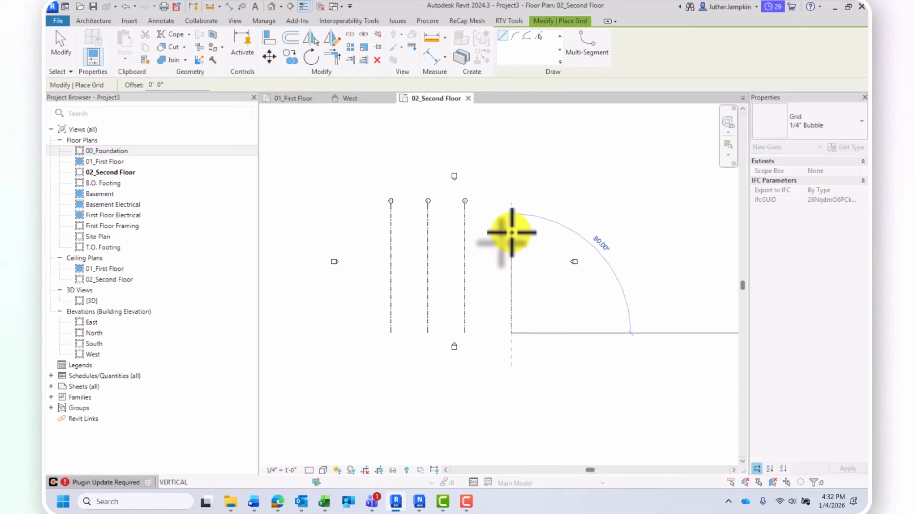
{"action": "left_click", "coordinate": [512, 208]}
{"action": "key", "text": "Escape"}
{"action": "key", "text": "Escape"}
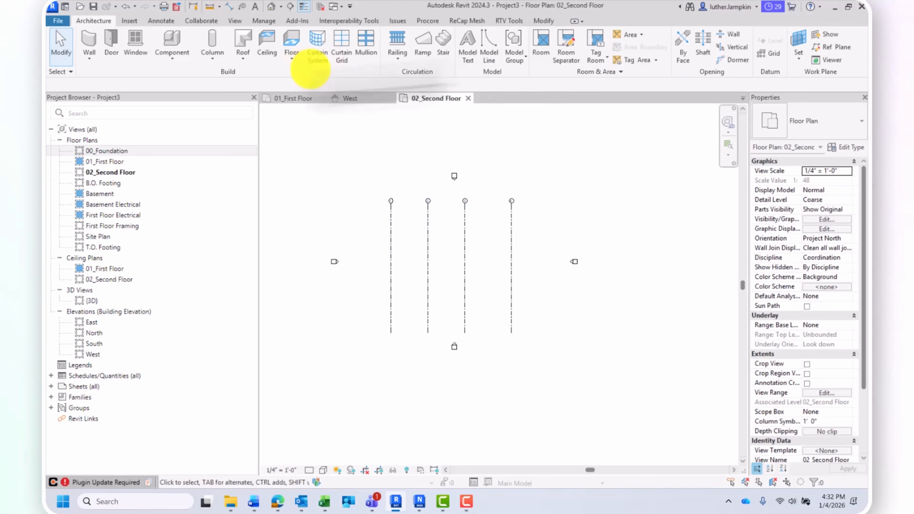
Draw two horizontal grid lines from east to west across the northern half of the vertical grids, aligned at both ends.
{"action": "left_click", "coordinate": [759, 53]}
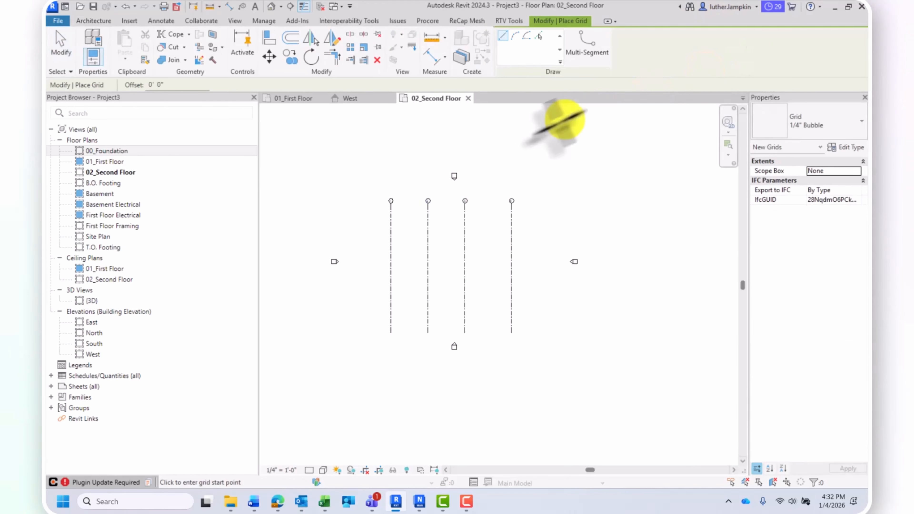
{"action": "left_click", "coordinate": [374, 222]}
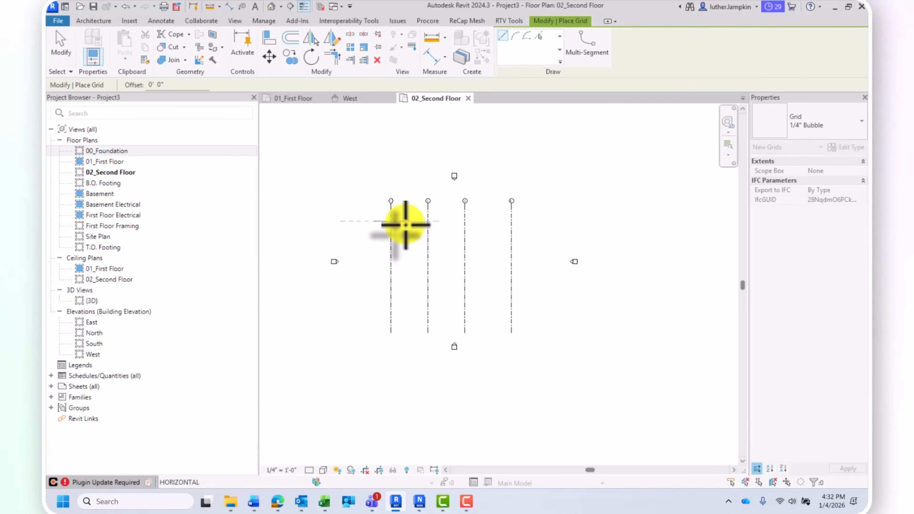
{"action": "key", "text": "Escape"}
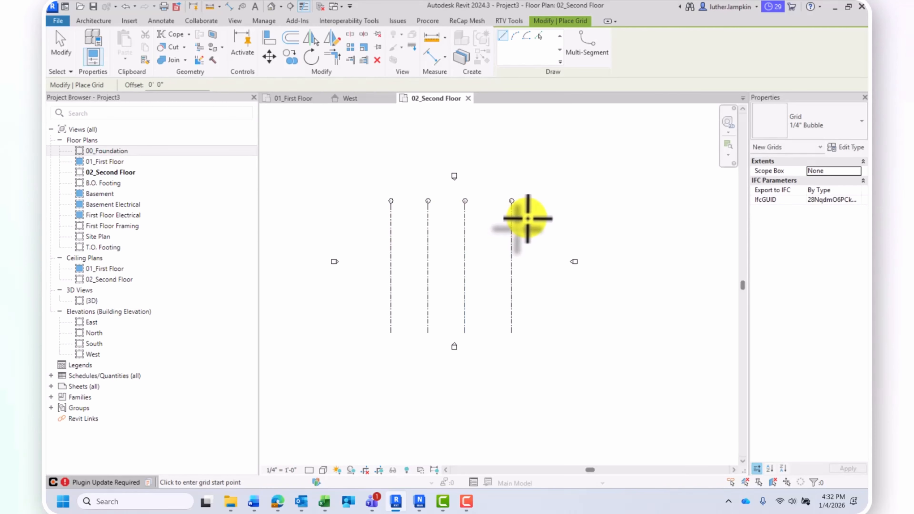
{"action": "left_click", "coordinate": [518, 221]}
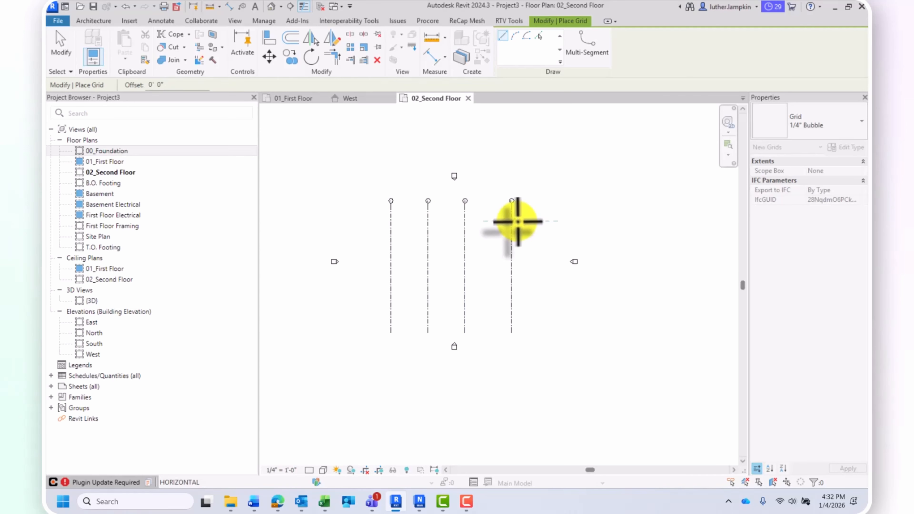
{"action": "left_click", "coordinate": [368, 222]}
{"action": "left_click", "coordinate": [512, 258]}
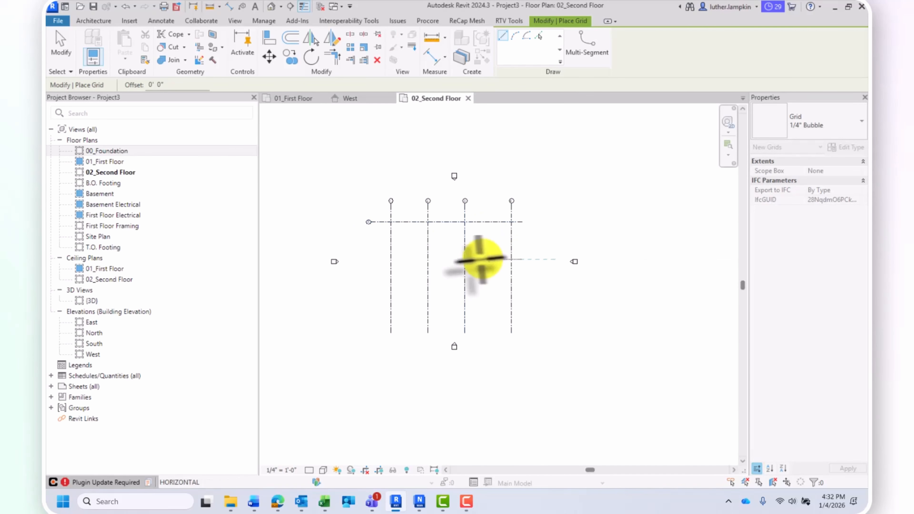
{"action": "left_click", "coordinate": [373, 258]}
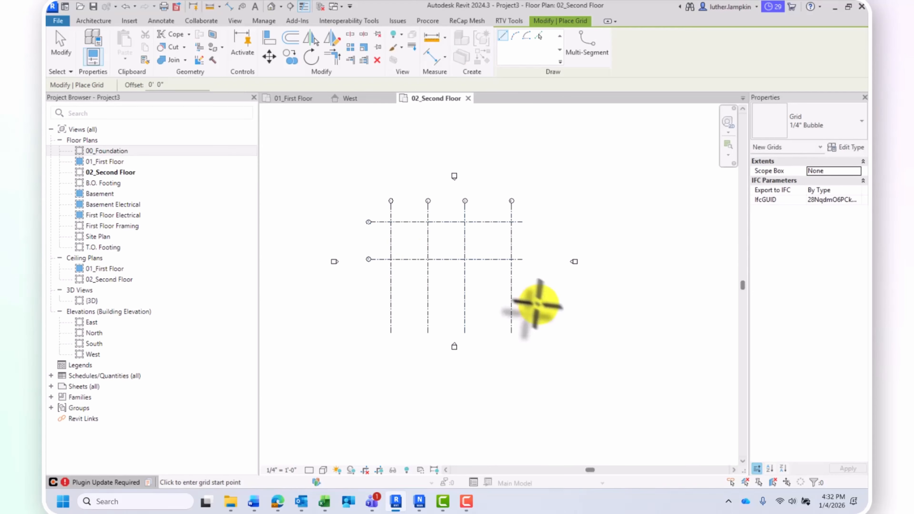
Draw a third horizontal grid line about 16 ft south of the second, plus a fourth at a smaller spacing, both aligned with the others.
{"action": "left_click", "coordinate": [522, 295]}
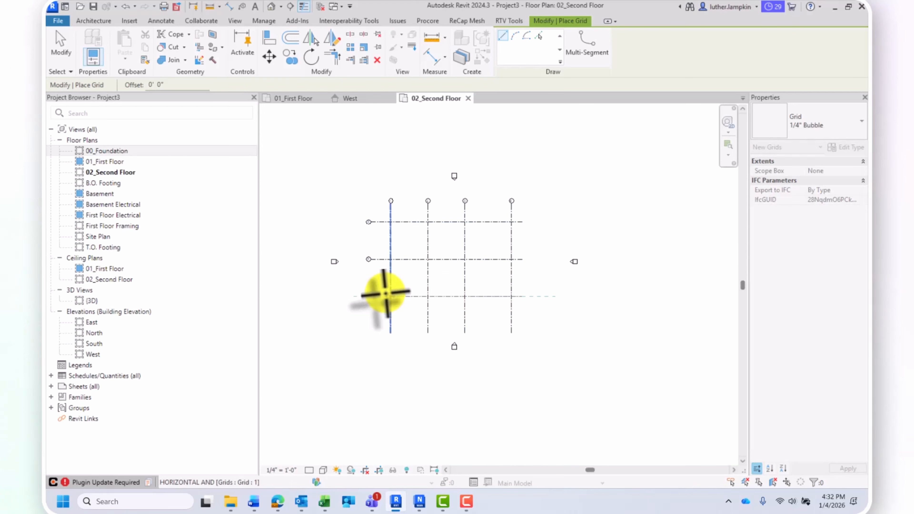
{"action": "left_click", "coordinate": [368, 295]}
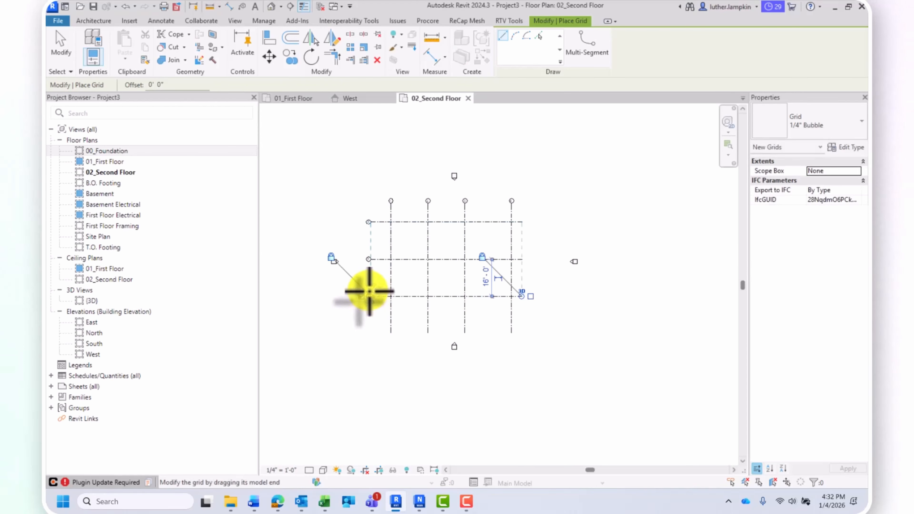
{"action": "left_click", "coordinate": [522, 323]}
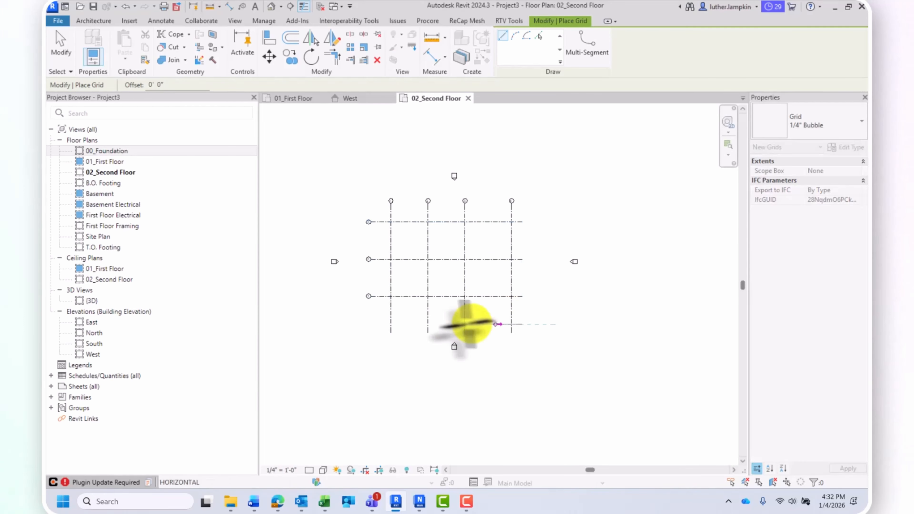
{"action": "left_click", "coordinate": [369, 323]}
{"action": "key", "text": "Escape"}
Examine the numbering in the bubbles of the vertical and horizontal grid lines.
{"action": "scroll", "coordinate": [411, 245], "scroll_direction": "down", "scroll_amount": 2}
{"action": "scroll", "coordinate": [414, 345], "scroll_direction": "up", "scroll_amount": 3}
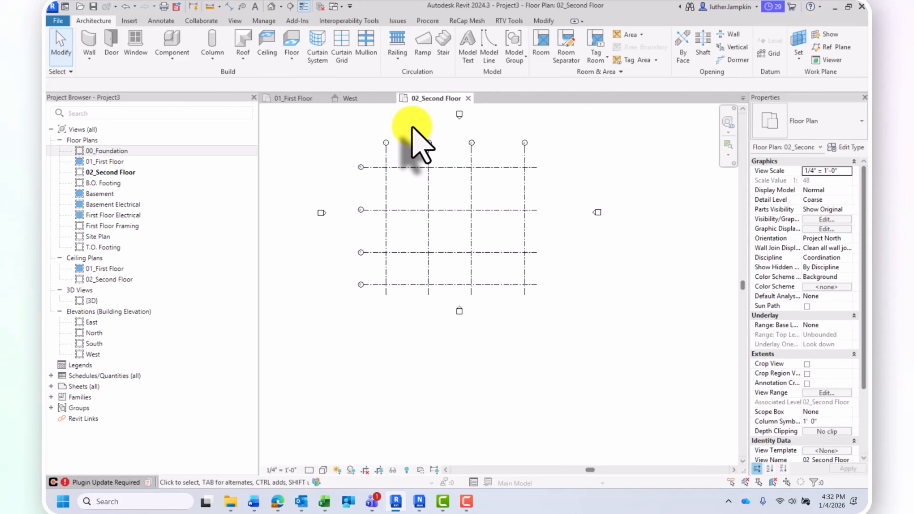
{"action": "scroll", "coordinate": [387, 202], "scroll_direction": "up", "scroll_amount": 5}
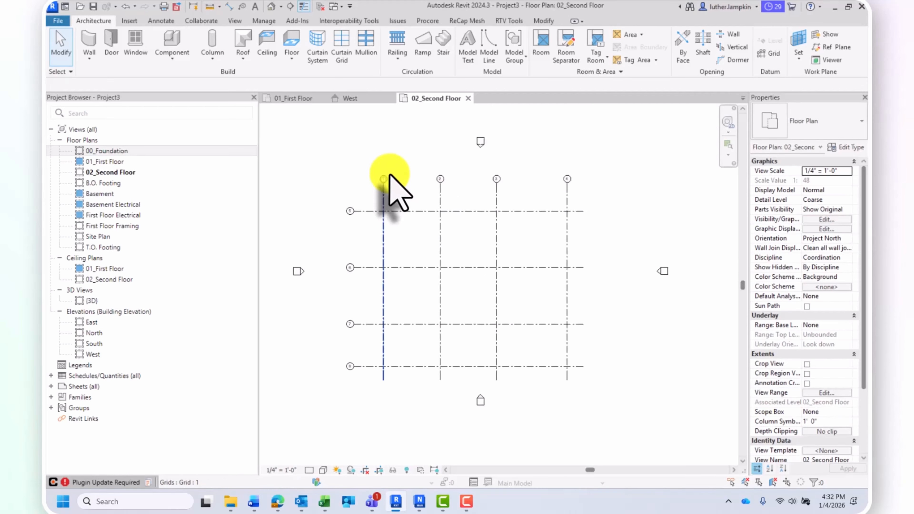
{"action": "scroll", "coordinate": [390, 176], "scroll_direction": "down", "scroll_amount": 5}
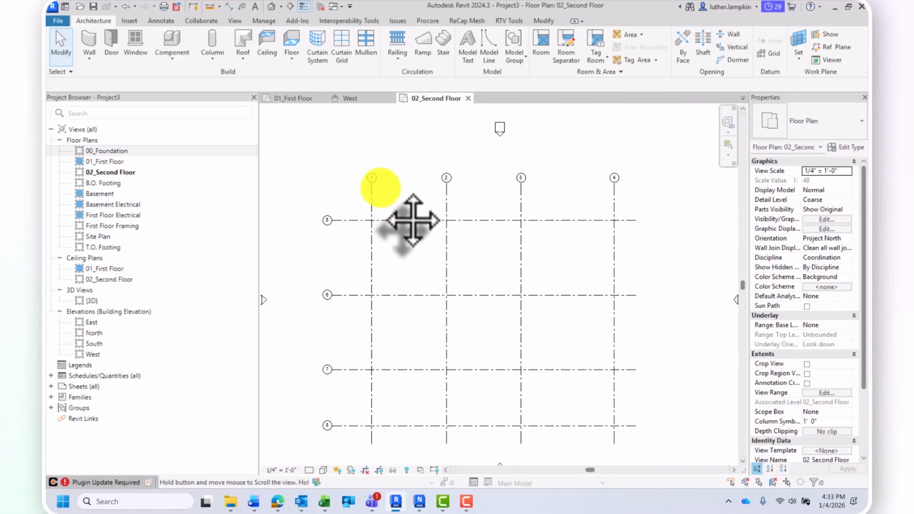
{"action": "scroll", "coordinate": [321, 229], "scroll_direction": "up", "scroll_amount": 4}
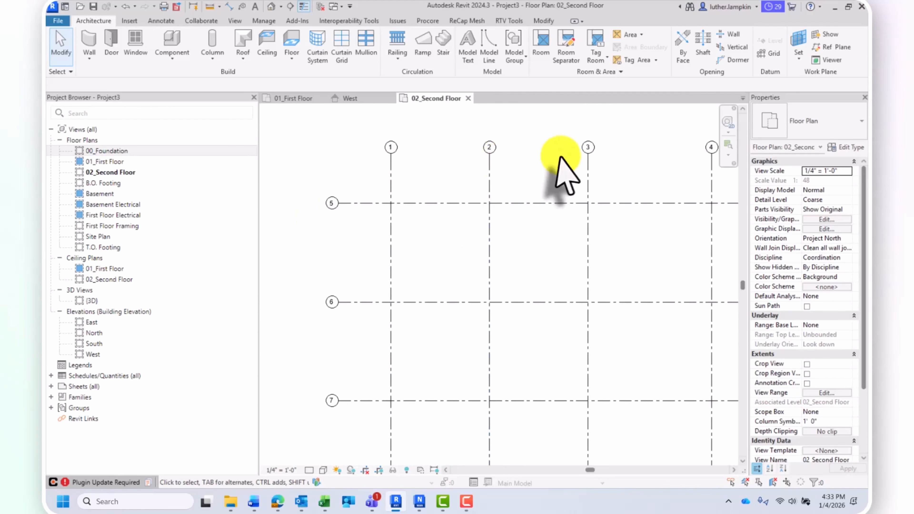
{"action": "scroll", "coordinate": [521, 167], "scroll_direction": "down", "scroll_amount": 2}
{"action": "middle_click_drag", "start_coordinate": [364, 157], "coordinate": [338, 199]}
{"action": "scroll", "coordinate": [312, 184], "scroll_direction": "down", "scroll_amount": 1}
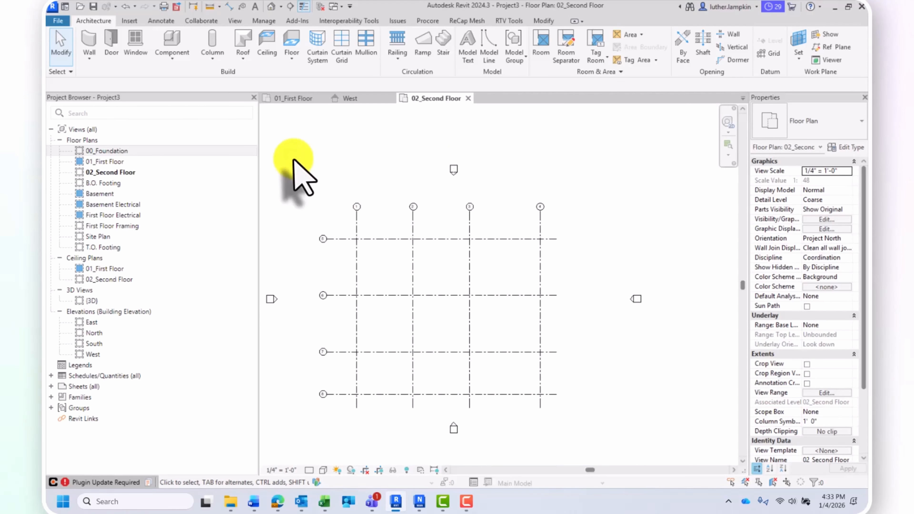
Place an aligned dimension string across vertical grids 1 to 4, just north of their bubbles.
{"action": "left_click", "coordinate": [161, 21]}
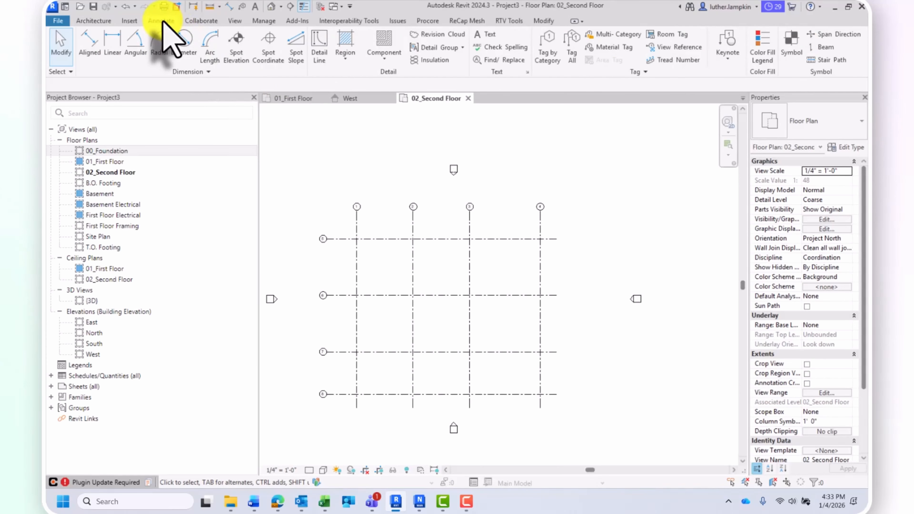
{"action": "left_click", "coordinate": [84, 49]}
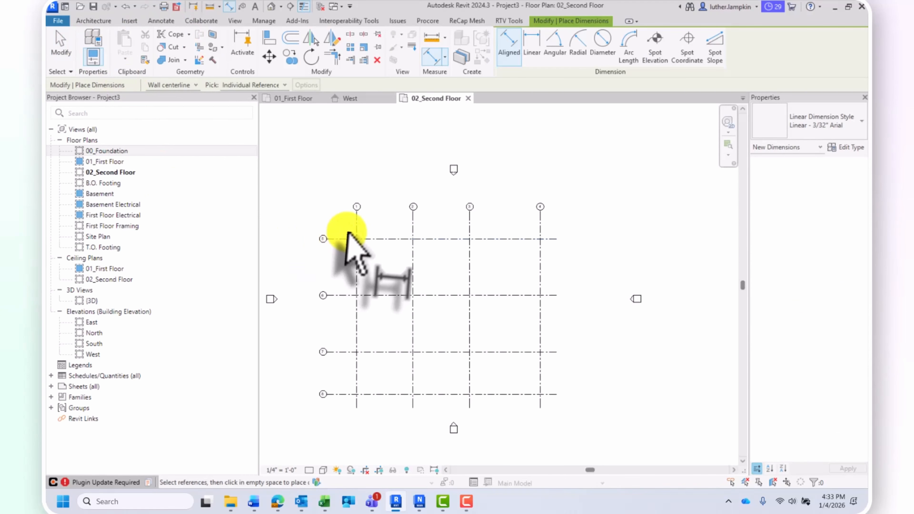
{"action": "left_click", "coordinate": [357, 234]}
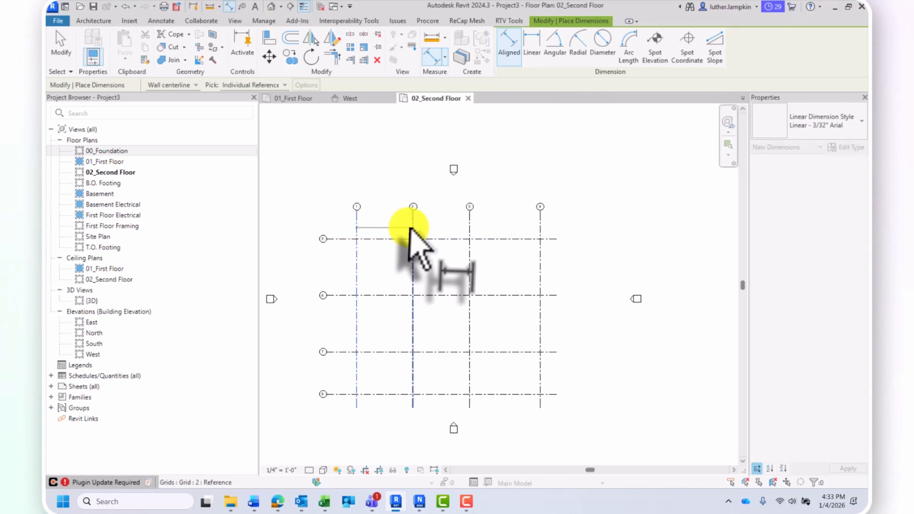
{"action": "left_click", "coordinate": [414, 236]}
{"action": "left_click", "coordinate": [470, 232]}
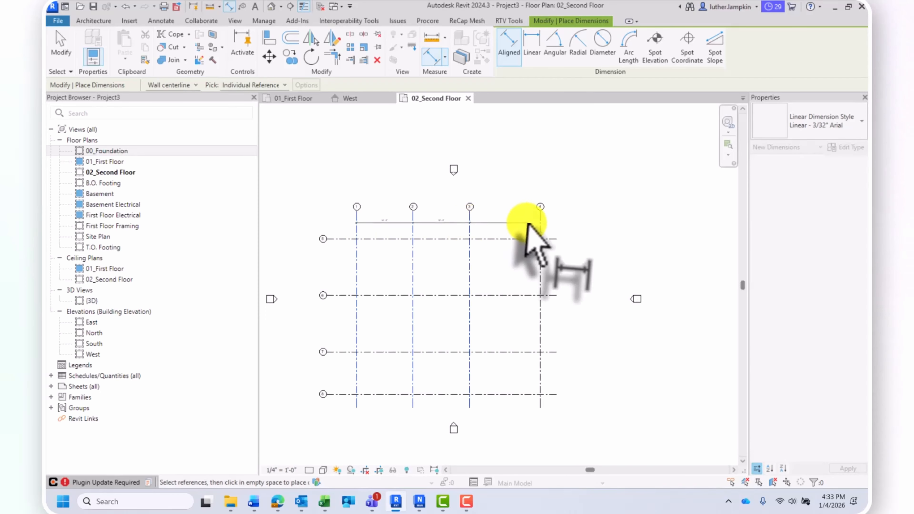
{"action": "left_click", "coordinate": [543, 227]}
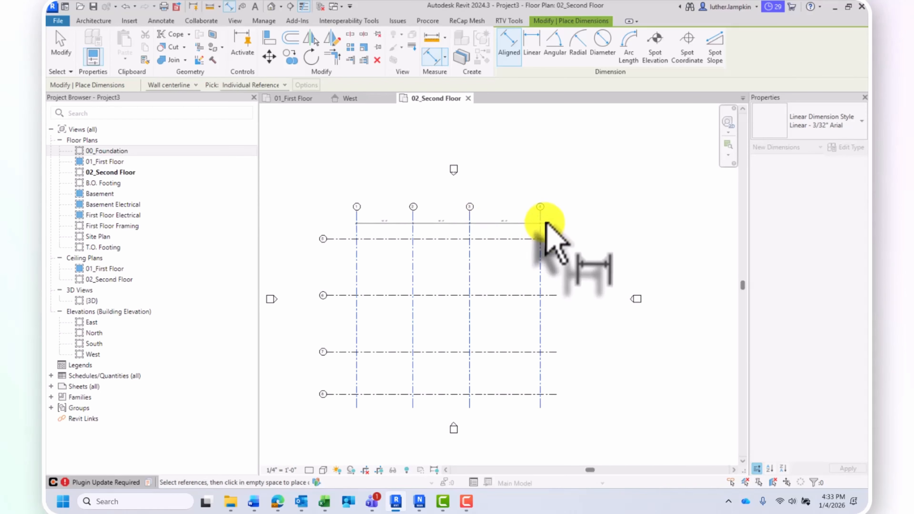
{"action": "left_click", "coordinate": [559, 191]}
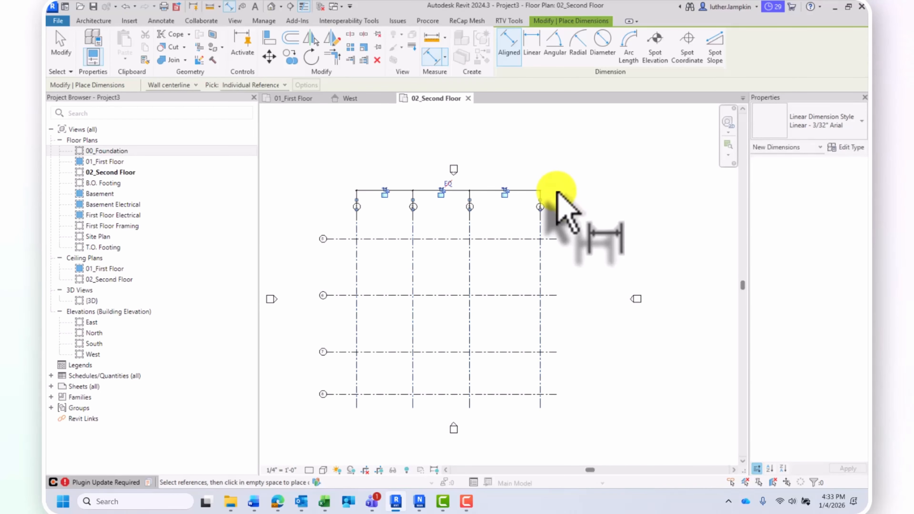
{"action": "key", "text": "Escape"}
{"action": "key", "text": "Escape"}
Apply the EQ equality constraint to the dimension string of grids 1 to 4 and check the spacing.
{"action": "scroll", "coordinate": [428, 204], "scroll_direction": "up", "scroll_amount": 2}
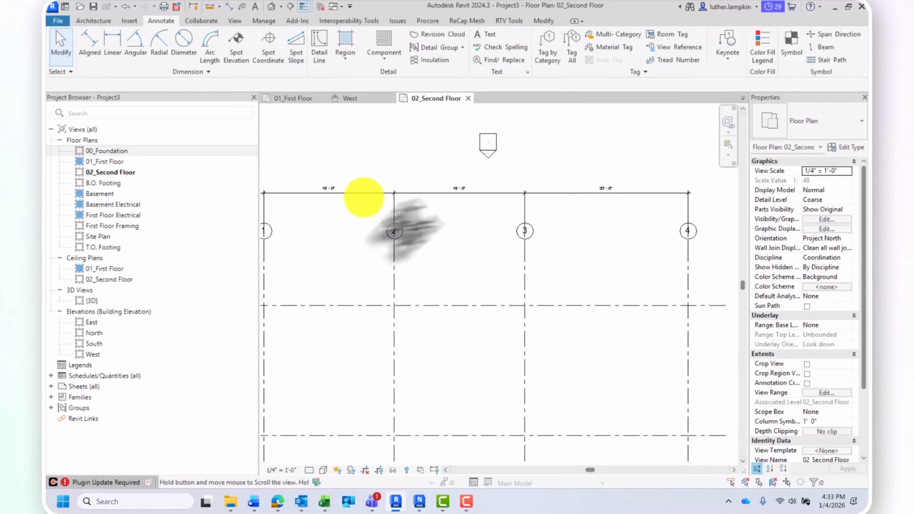
{"action": "scroll", "coordinate": [363, 193], "scroll_direction": "down", "scroll_amount": 2}
{"action": "left_click", "coordinate": [454, 171]}
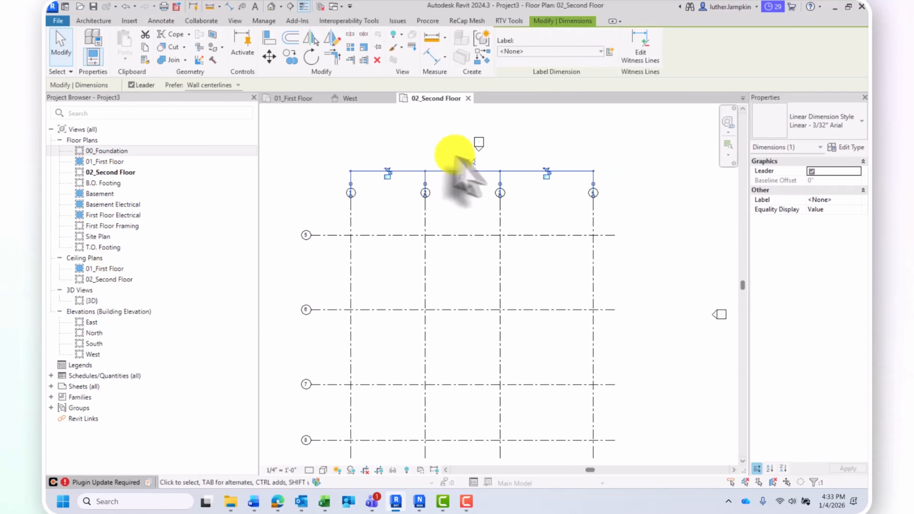
{"action": "left_click", "coordinate": [471, 162]}
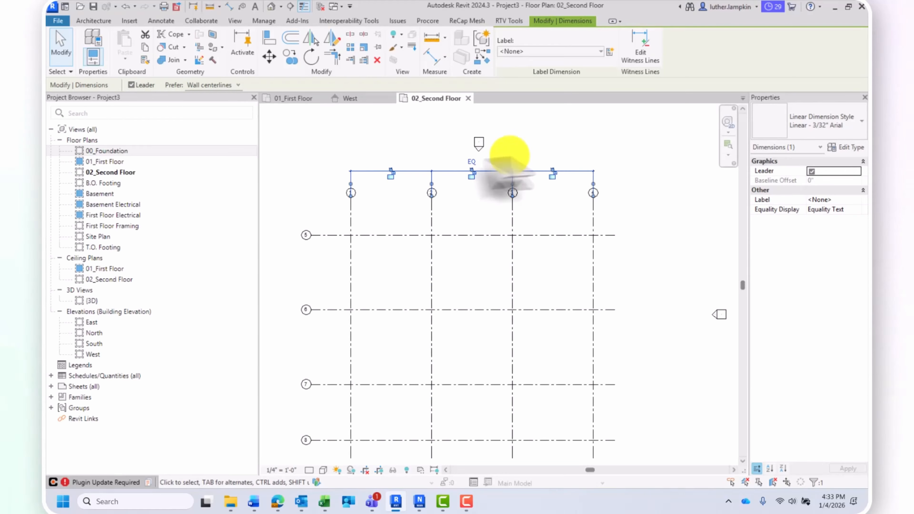
{"action": "left_click", "coordinate": [463, 197]}
{"action": "scroll", "coordinate": [473, 173], "scroll_direction": "up", "scroll_amount": 4}
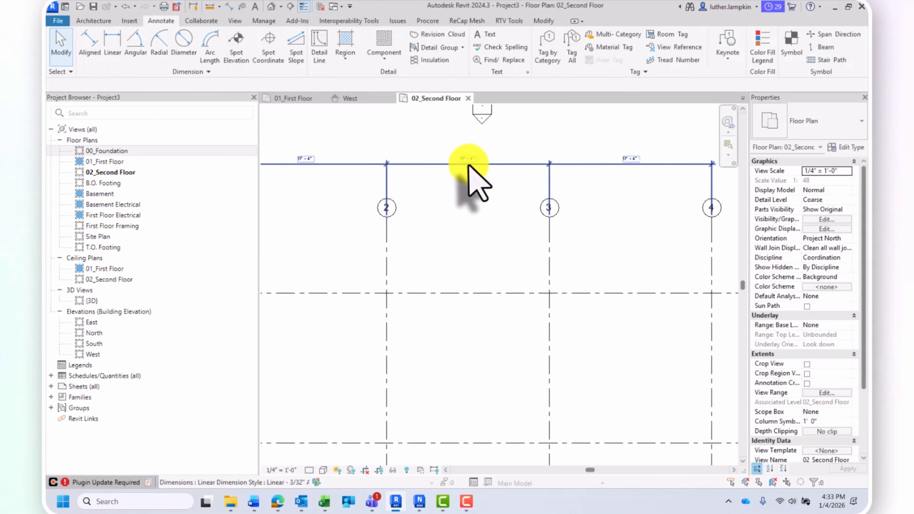
{"action": "scroll", "coordinate": [468, 162], "scroll_direction": "down", "scroll_amount": 4}
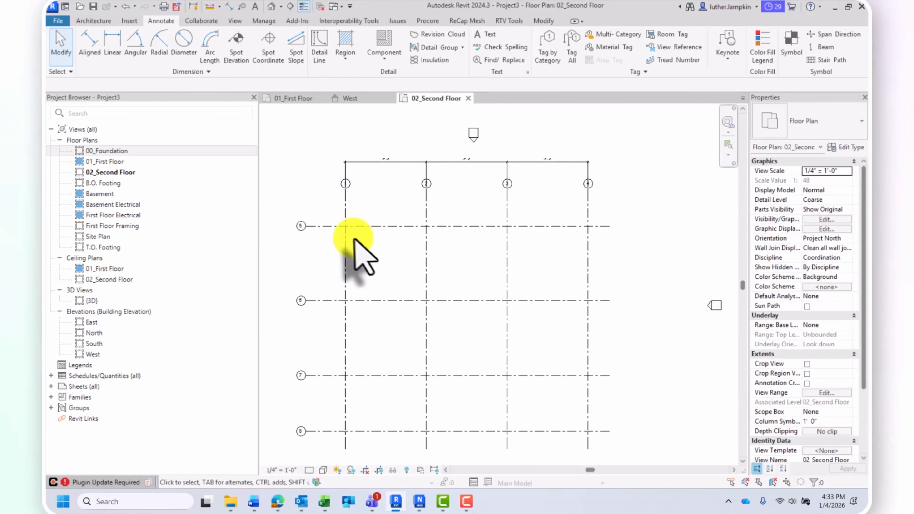
Place an aligned dimension string across horizontal grids 5 to 8, west of their bubbles.
{"action": "scroll", "coordinate": [335, 184], "scroll_direction": "down", "scroll_amount": 2}
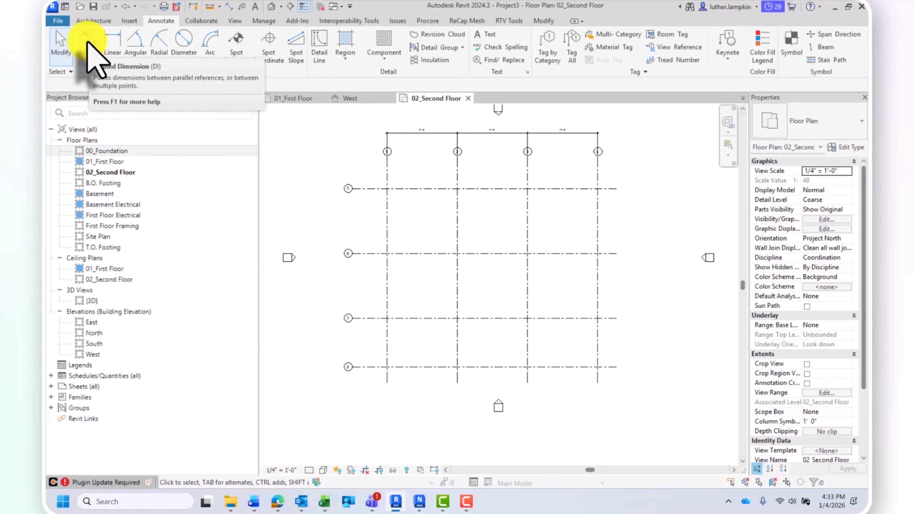
{"action": "left_click", "coordinate": [87, 44]}
{"action": "left_click", "coordinate": [371, 188]}
{"action": "left_click", "coordinate": [364, 252]}
{"action": "left_click", "coordinate": [374, 318]}
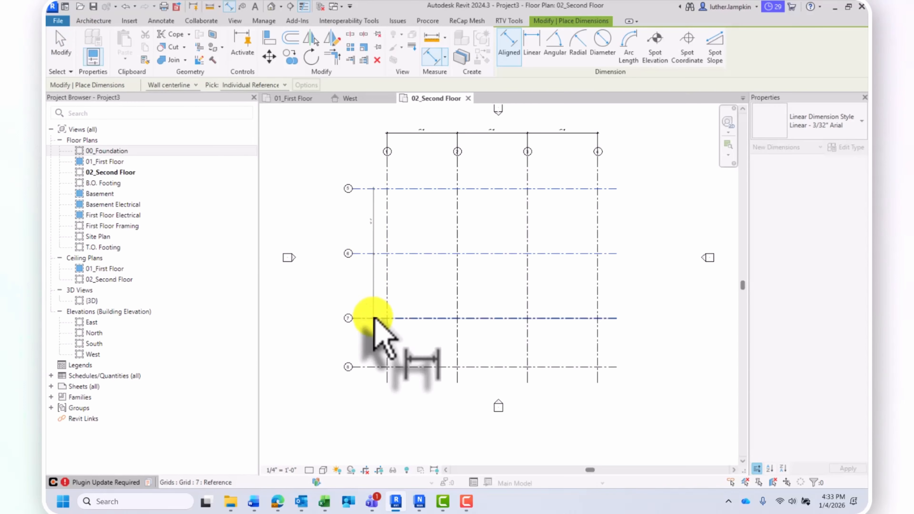
{"action": "left_click", "coordinate": [367, 367]}
{"action": "left_click", "coordinate": [329, 414]}
{"action": "key", "text": "Escape"}
{"action": "key", "text": "Escape"}
Space grids 5 to 8 equally with the EQ constraint of their dimension string and inspect the spacing.
{"action": "left_click", "coordinate": [328, 210]}
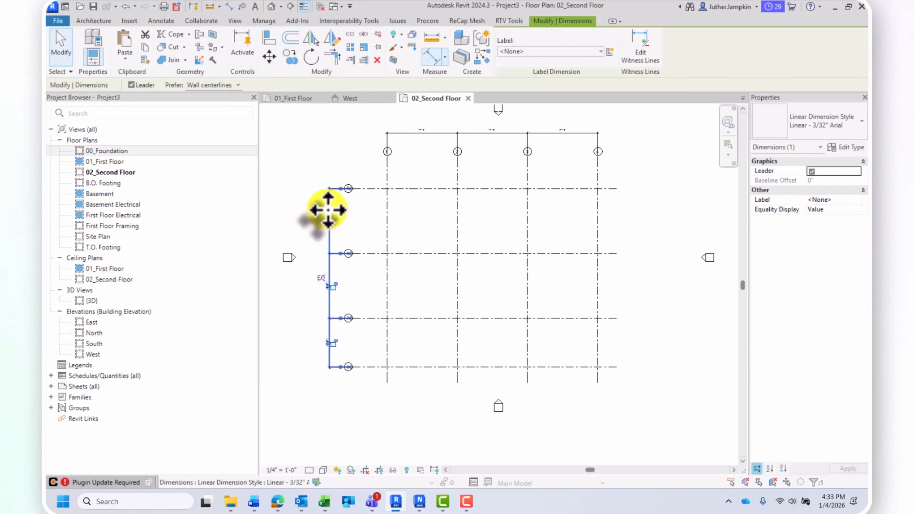
{"action": "left_click", "coordinate": [322, 283]}
{"action": "key", "text": "Escape"}
{"action": "scroll", "coordinate": [346, 255], "scroll_direction": "up", "scroll_amount": 10}
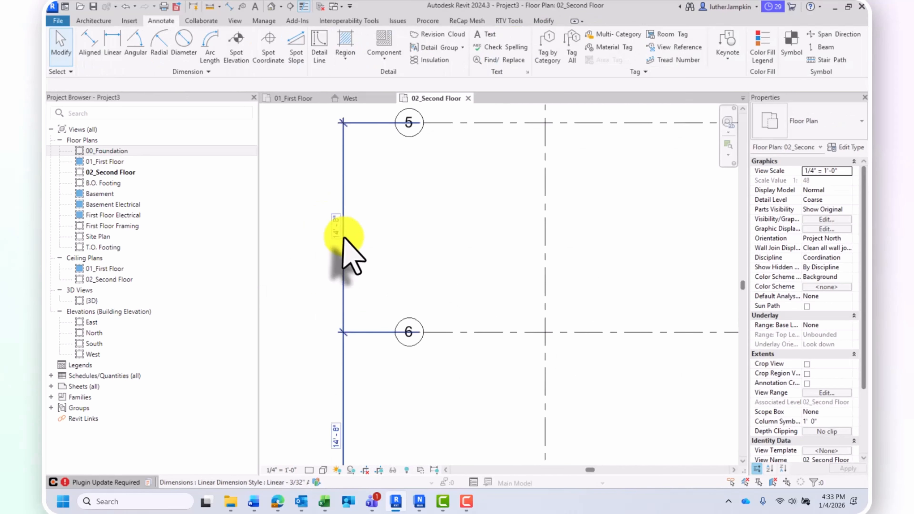
Move the dimension string of the horizontal grids east, between their bubbles and grid 1.
{"action": "scroll", "coordinate": [356, 241], "scroll_direction": "down", "scroll_amount": 5}
{"action": "scroll", "coordinate": [355, 221], "scroll_direction": "down", "scroll_amount": 5}
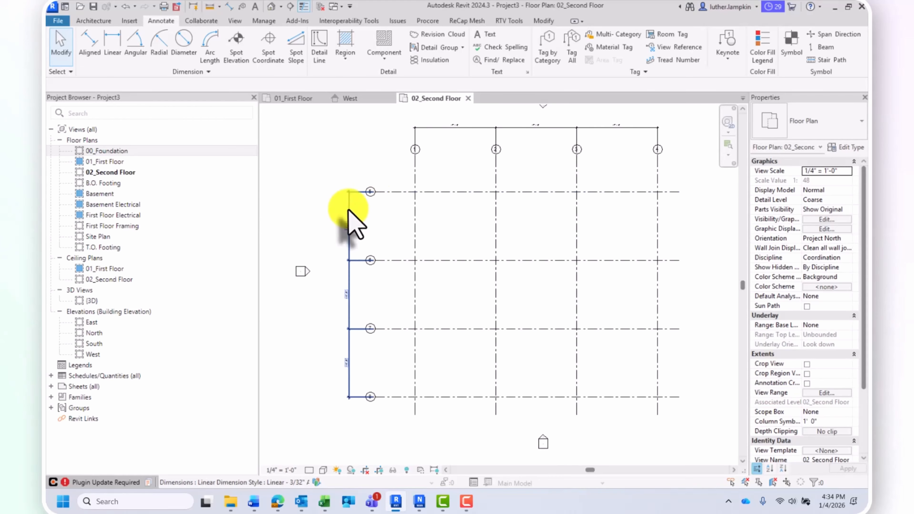
{"action": "left_click_drag", "start_coordinate": [348, 212], "coordinate": [393, 216]}
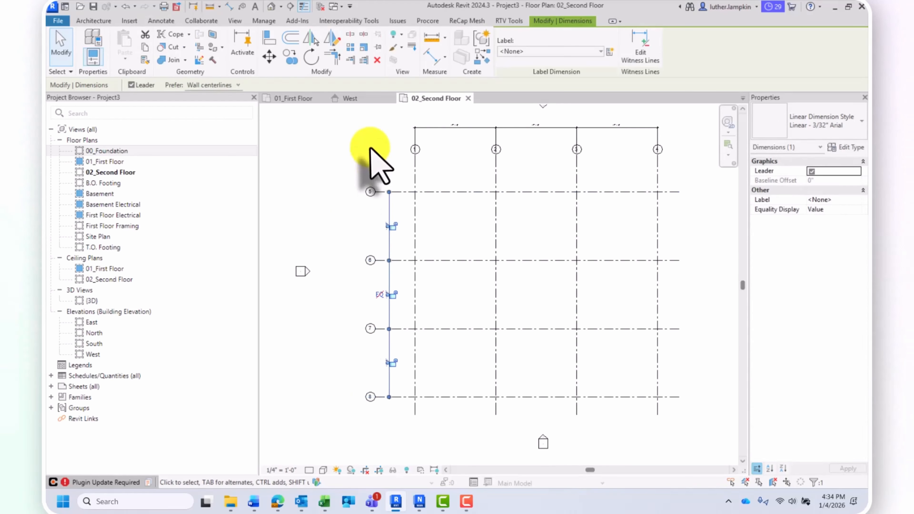
{"action": "key", "text": "Escape"}
Rename the northernmost horizontal grid line, grid 5, as A.
{"action": "scroll", "coordinate": [367, 204], "scroll_direction": "up", "scroll_amount": 3}
{"action": "left_click", "coordinate": [357, 184]}
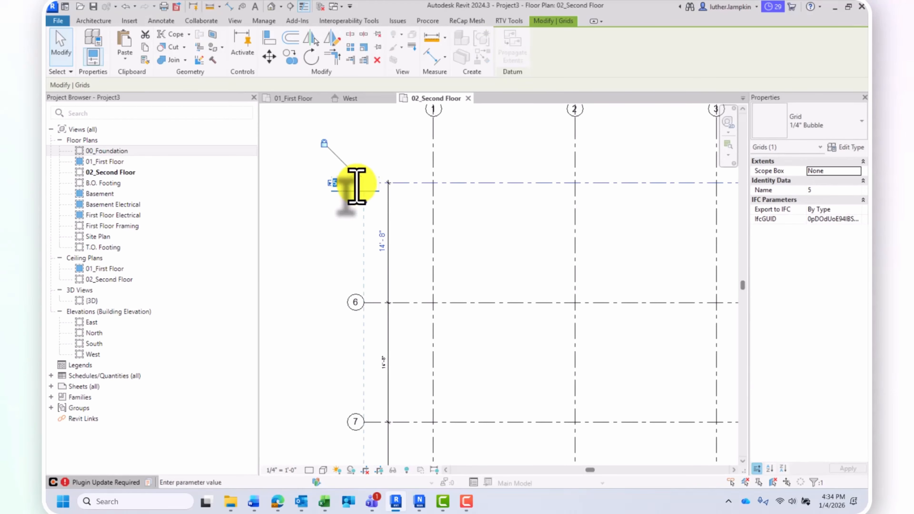
{"action": "type", "text": "A"}
{"action": "key", "text": "Return"}
Rename the second horizontal grid line from the north, grid 6, as B.
{"action": "scroll", "coordinate": [335, 235], "scroll_direction": "down", "scroll_amount": 1}
{"action": "left_click", "coordinate": [349, 287]}
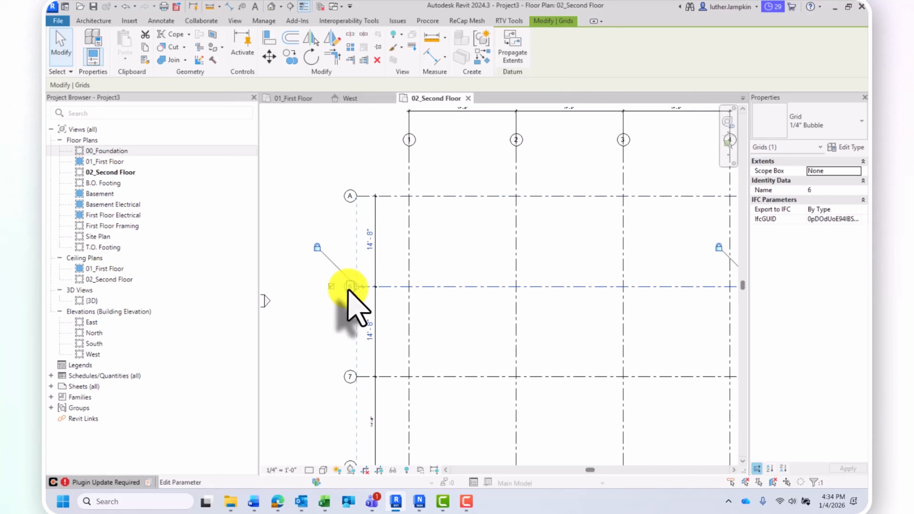
{"action": "scroll", "coordinate": [350, 287], "scroll_direction": "up", "scroll_amount": 2}
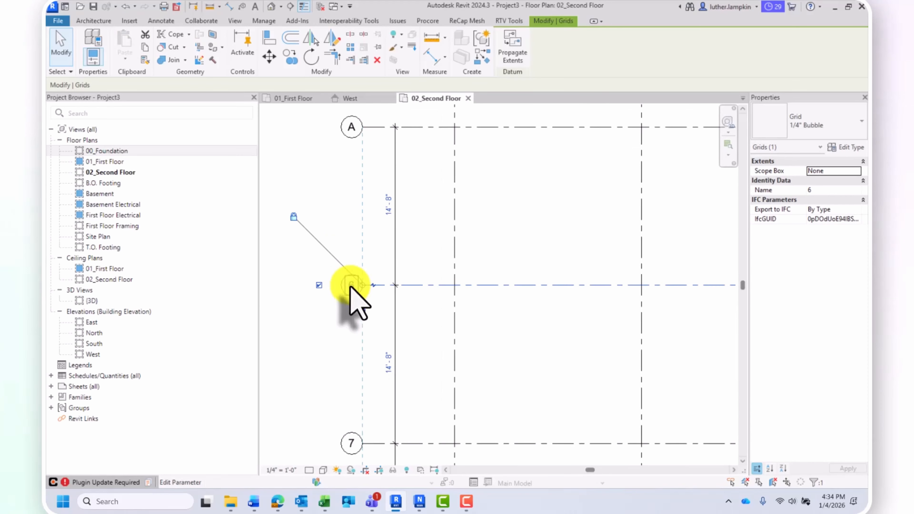
{"action": "type", "text": "B"}
{"action": "key", "text": "Return"}
{"action": "scroll", "coordinate": [320, 302], "scroll_direction": "down", "scroll_amount": 2}
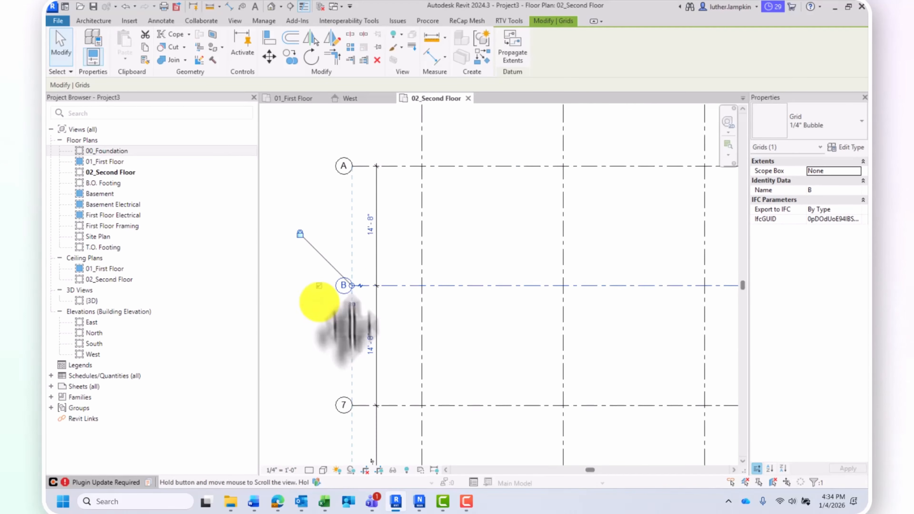
Rename the third horizontal grid line from the north, grid 7, as C.
{"action": "scroll", "coordinate": [328, 293], "scroll_direction": "up", "scroll_amount": 2}
{"action": "key", "text": "Escape"}
{"action": "double_click", "coordinate": [327, 310]}
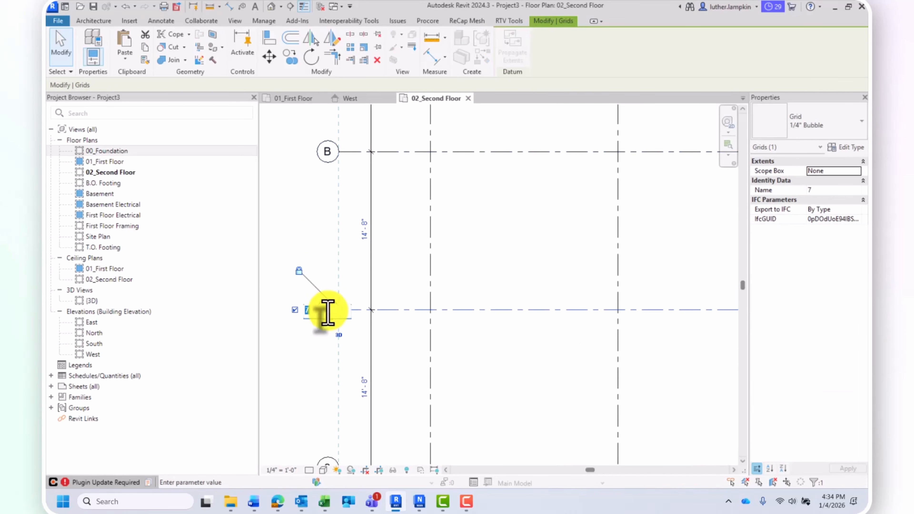
{"action": "type", "text": "C"}
{"action": "key", "text": "Return"}
Rename the southernmost horizontal grid line, grid 8, as D, and clear the selection.
{"action": "scroll", "coordinate": [316, 345], "scroll_direction": "down", "scroll_amount": 1}
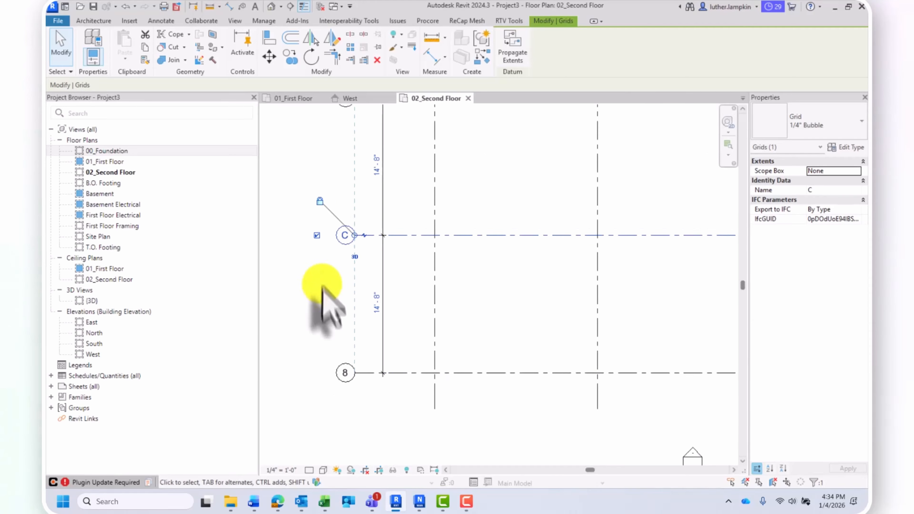
{"action": "key", "text": "Escape"}
{"action": "double_click", "coordinate": [342, 374]}
{"action": "scroll", "coordinate": [341, 376], "scroll_direction": "up", "scroll_amount": 2}
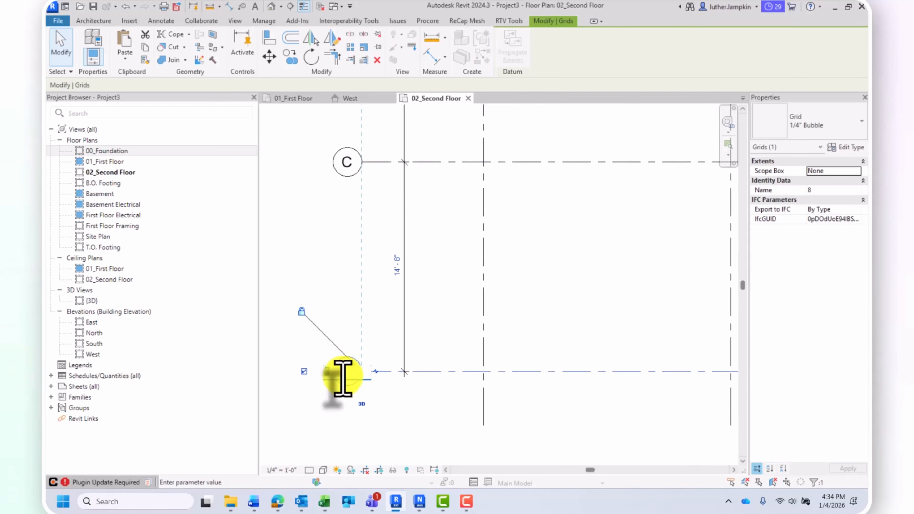
{"action": "type", "text": "D"}
{"action": "key", "text": "Return"}
{"action": "scroll", "coordinate": [334, 388], "scroll_direction": "down", "scroll_amount": 5}
{"action": "key", "text": "Escape"}
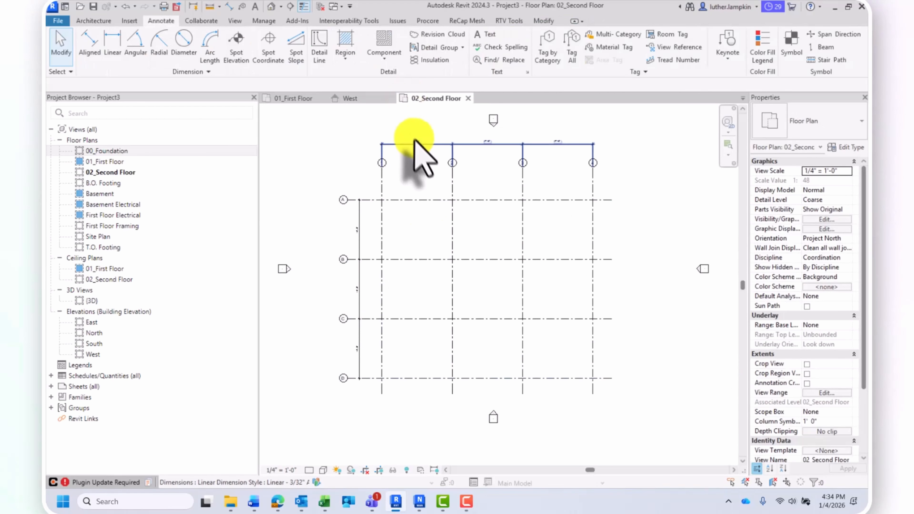
Move the dimension string of vertical grids 1 to 4 south, between their bubbles and grid A.
{"action": "left_click_drag", "start_coordinate": [411, 144], "coordinate": [403, 188]}
{"action": "left_click", "coordinate": [354, 138]}
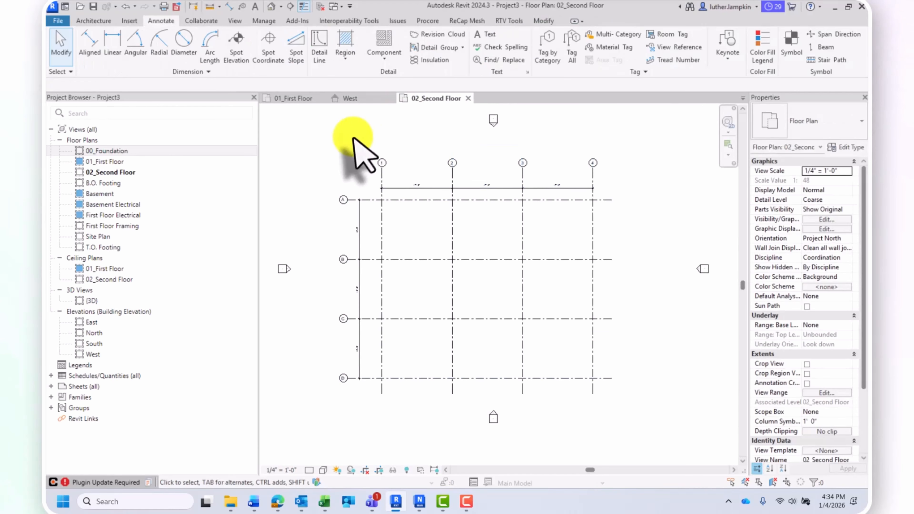
Examine the layout of grids 1 to 4 and A to D with their dimension strings and the surrounding elevation markers.
{"action": "scroll", "coordinate": [317, 223], "scroll_direction": "down", "scroll_amount": 1}
{"action": "scroll", "coordinate": [334, 230], "scroll_direction": "up", "scroll_amount": 2}
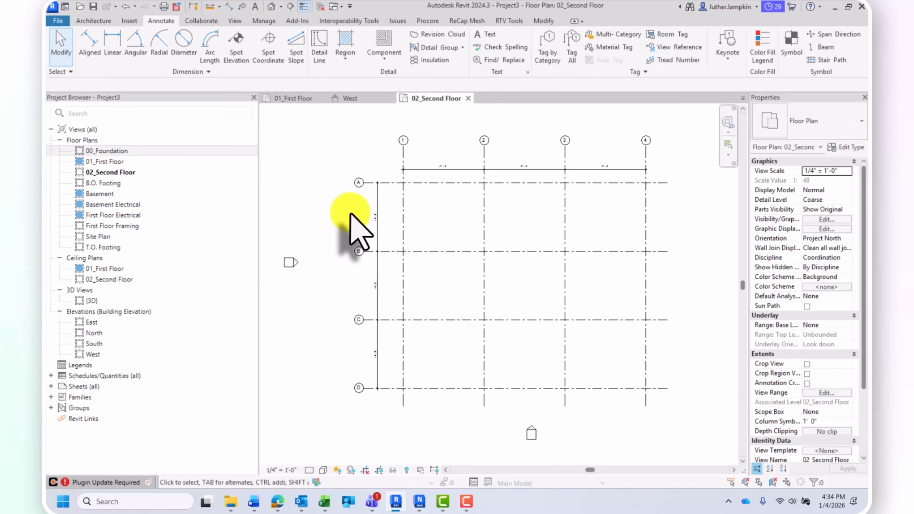
{"action": "scroll", "coordinate": [378, 234], "scroll_direction": "down", "scroll_amount": 1}
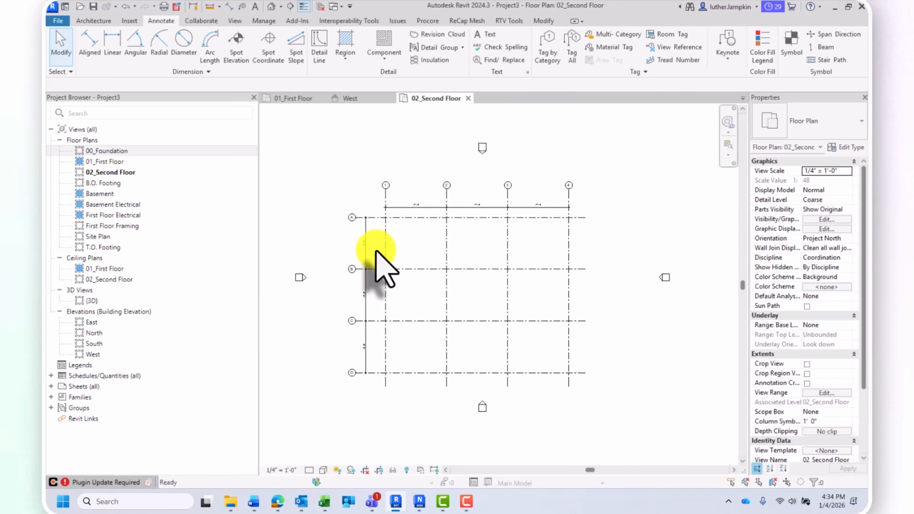
{"action": "scroll", "coordinate": [444, 259], "scroll_direction": "up", "scroll_amount": 1}
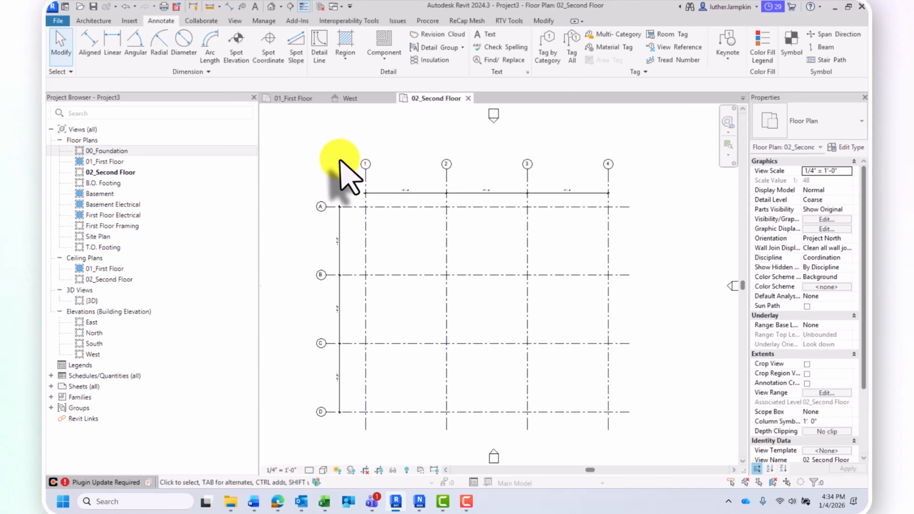
{"action": "middle_click_drag", "start_coordinate": [392, 178], "coordinate": [395, 179]}
{"action": "scroll", "coordinate": [362, 146], "scroll_direction": "down", "scroll_amount": 2}
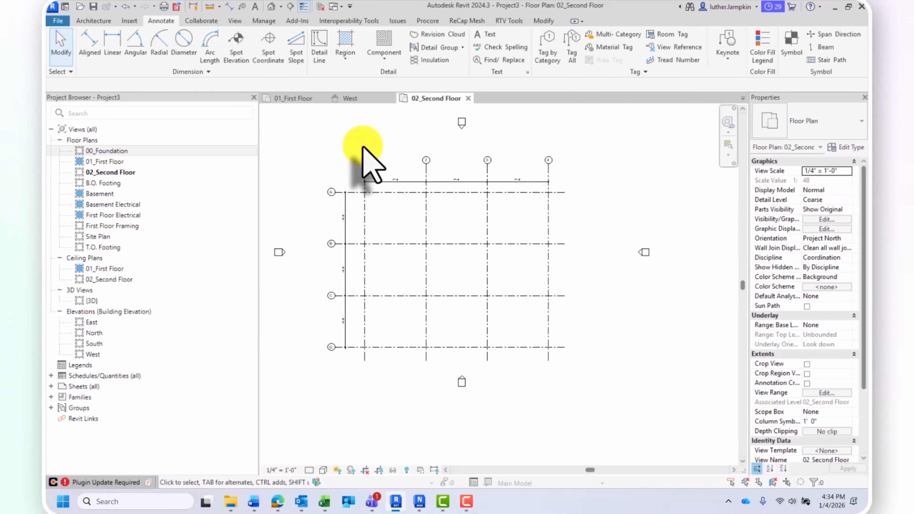
{"action": "middle_click_drag", "start_coordinate": [375, 143], "coordinate": [377, 159]}
{"action": "scroll", "coordinate": [381, 143], "scroll_direction": "down", "scroll_amount": 3}
{"action": "scroll", "coordinate": [356, 216], "scroll_direction": "up", "scroll_amount": 1}
{"action": "scroll", "coordinate": [370, 204], "scroll_direction": "up", "scroll_amount": 1}
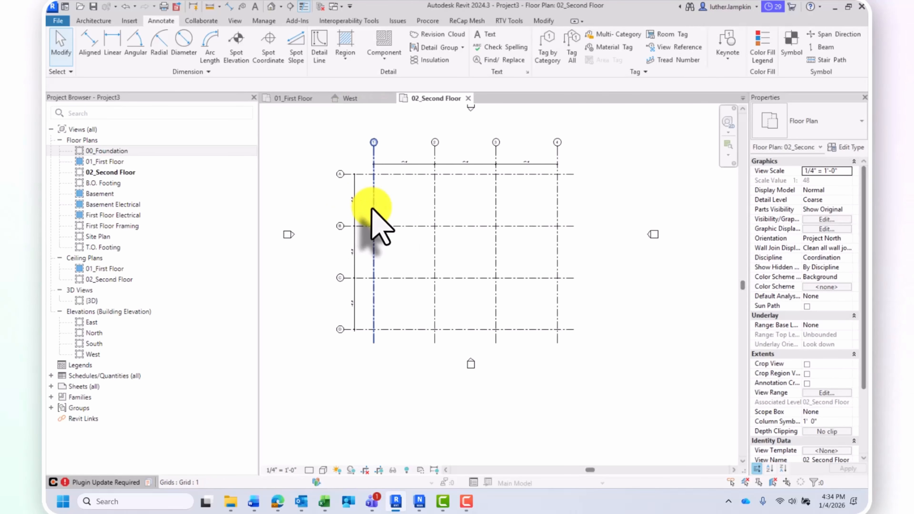
{"action": "middle_click_drag", "start_coordinate": [369, 205], "coordinate": [385, 216]}
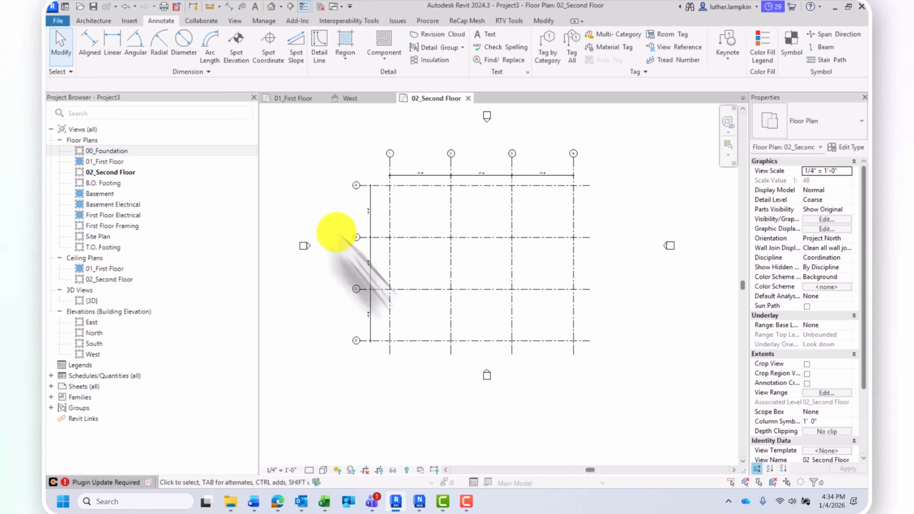
{"action": "middle_click_drag", "start_coordinate": [392, 179], "coordinate": [385, 191]}
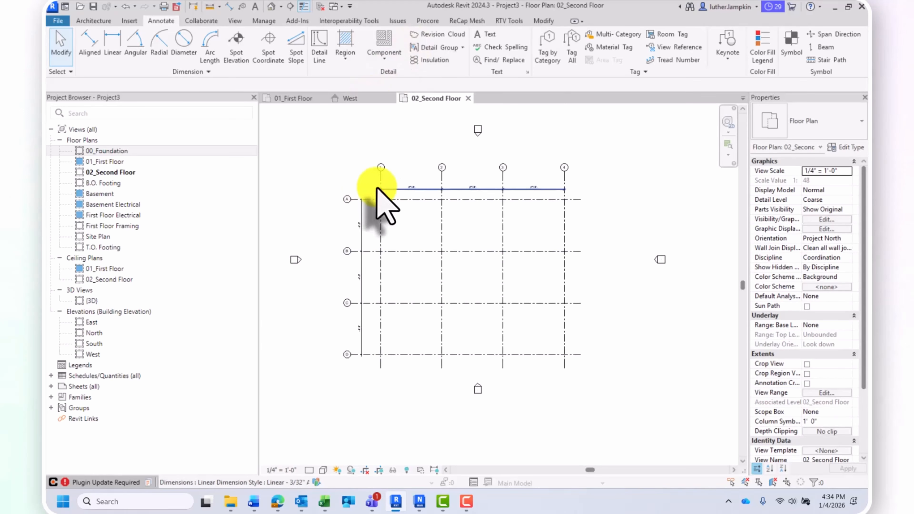
{"action": "left_click", "coordinate": [263, 21]}
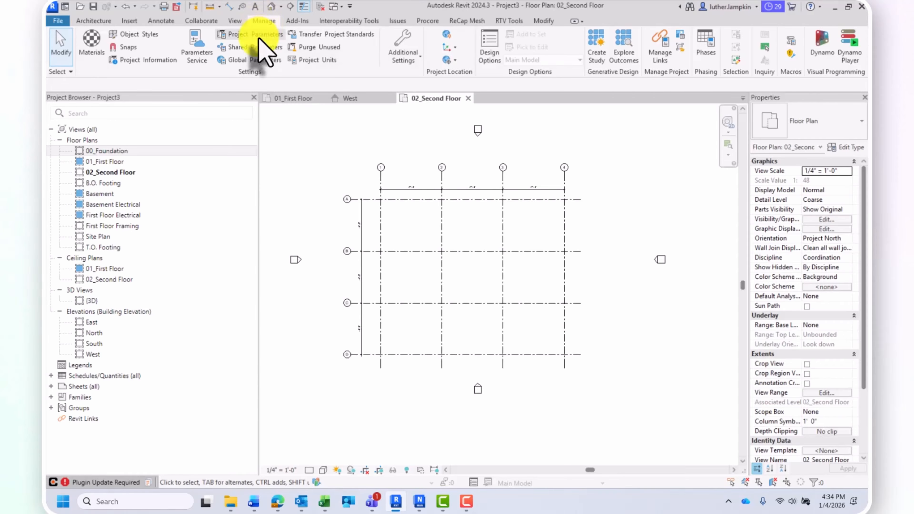
{"action": "left_click", "coordinate": [260, 38]}
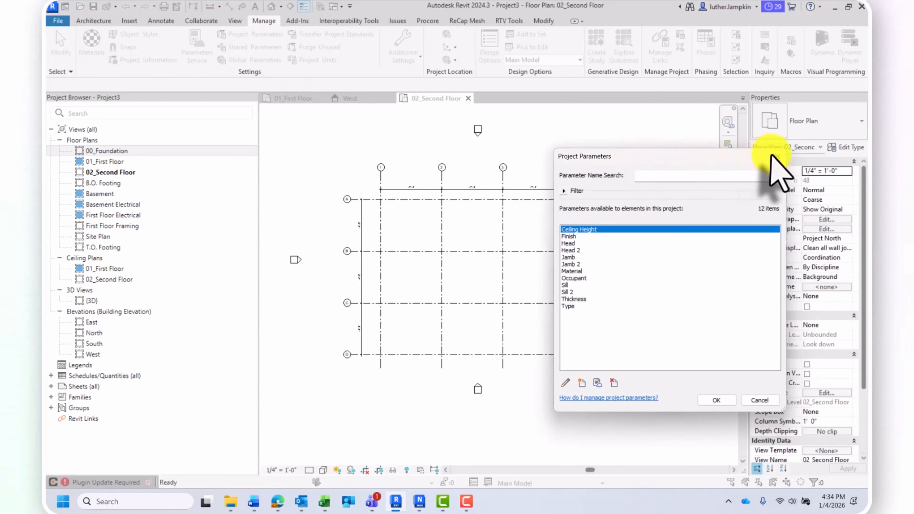
{"action": "left_click", "coordinate": [774, 156]}
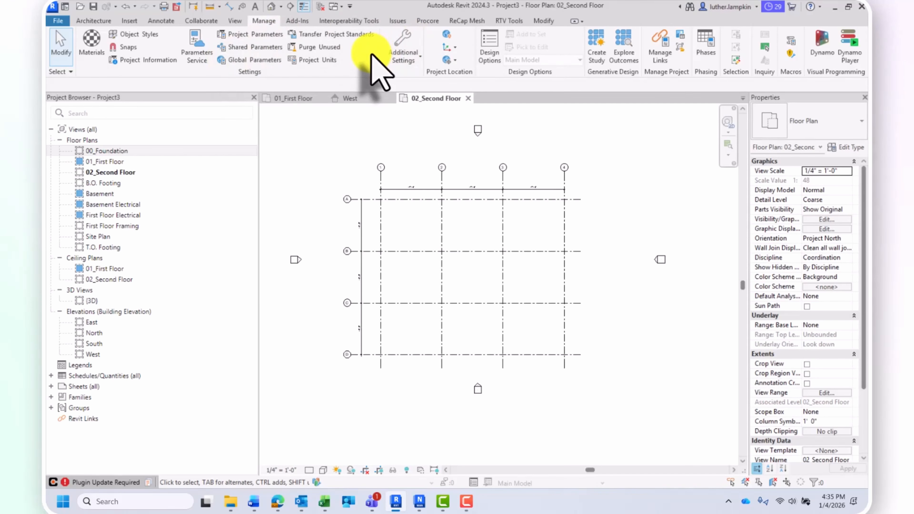
Open the Project Information and review its identity, IFC and other fields, including issue date, status, client name, address and project name.
{"action": "left_click", "coordinate": [130, 60]}
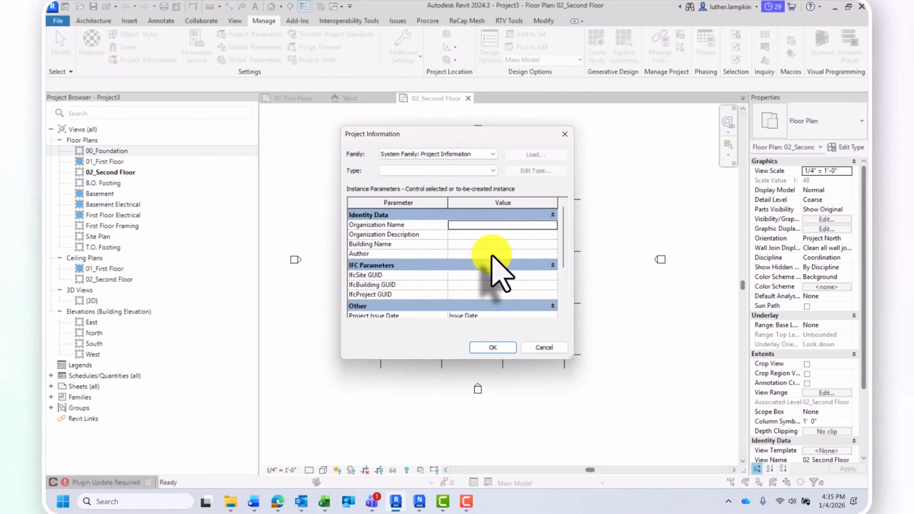
{"action": "scroll", "coordinate": [490, 248], "scroll_direction": "down", "scroll_amount": 3}
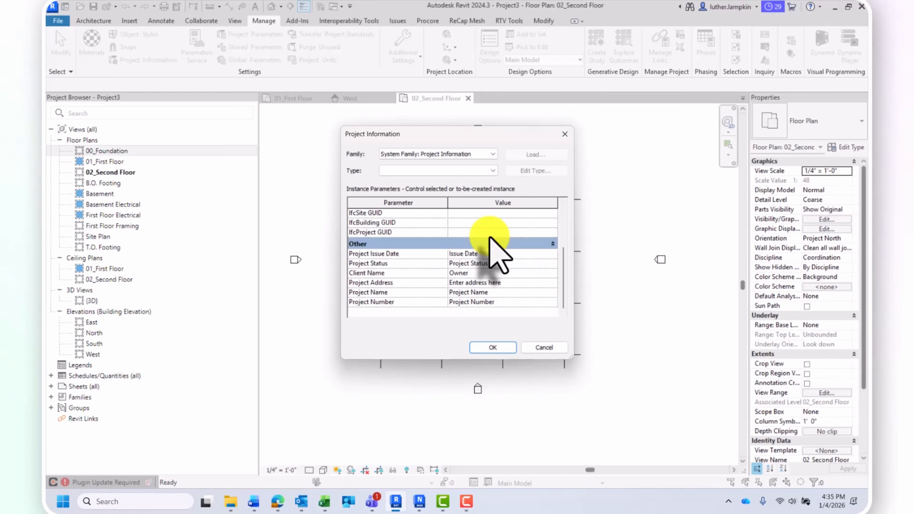
{"action": "scroll", "coordinate": [491, 239], "scroll_direction": "up", "scroll_amount": 2}
{"action": "scroll", "coordinate": [491, 274], "scroll_direction": "down", "scroll_amount": 2}
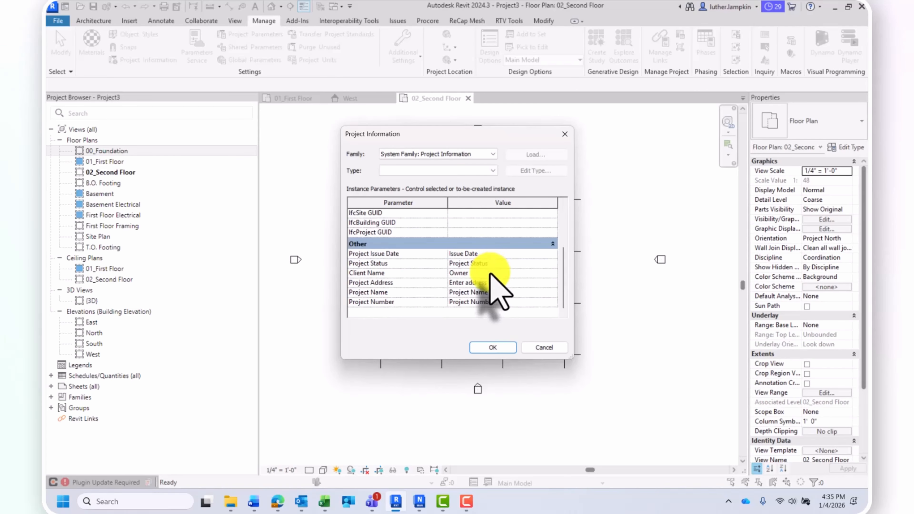
{"action": "left_click", "coordinate": [495, 254]}
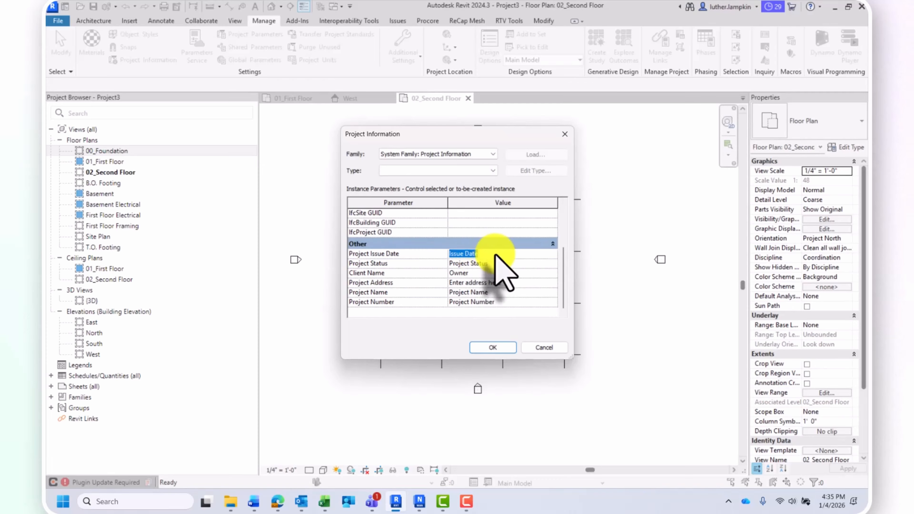
{"action": "left_click", "coordinate": [499, 265]}
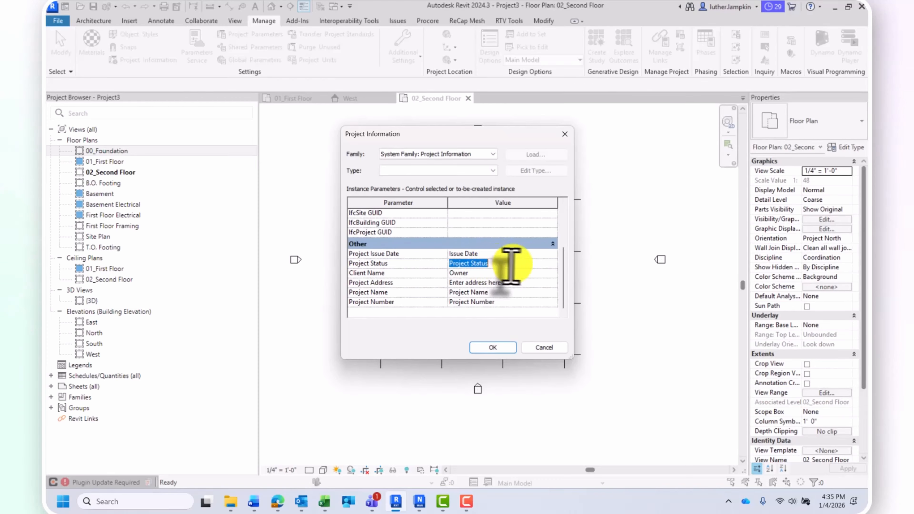
{"action": "left_click", "coordinate": [488, 273]}
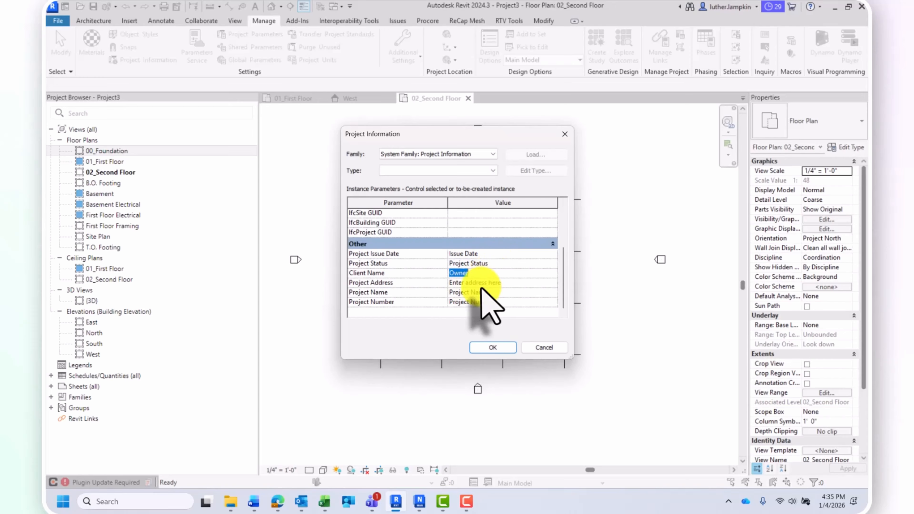
{"action": "left_click", "coordinate": [492, 283]}
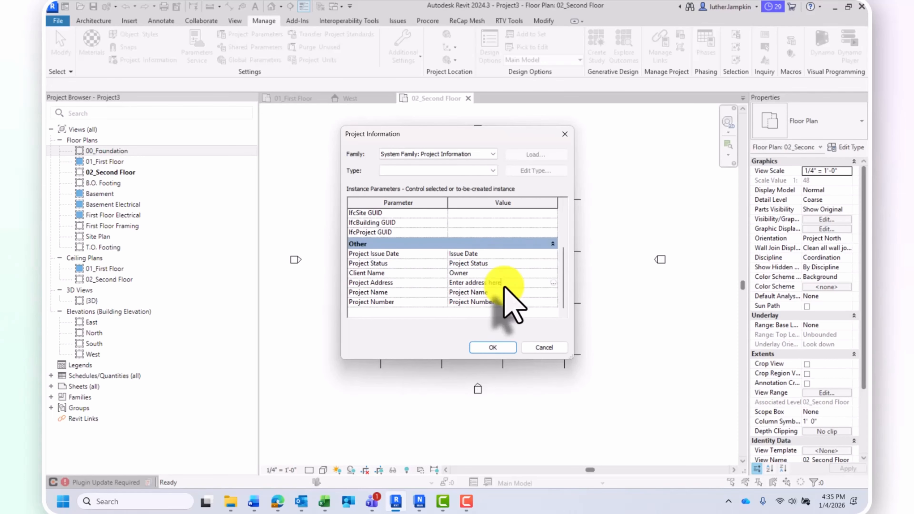
{"action": "left_click", "coordinate": [506, 292]}
{"action": "scroll", "coordinate": [506, 288], "scroll_direction": "up", "scroll_amount": 3}
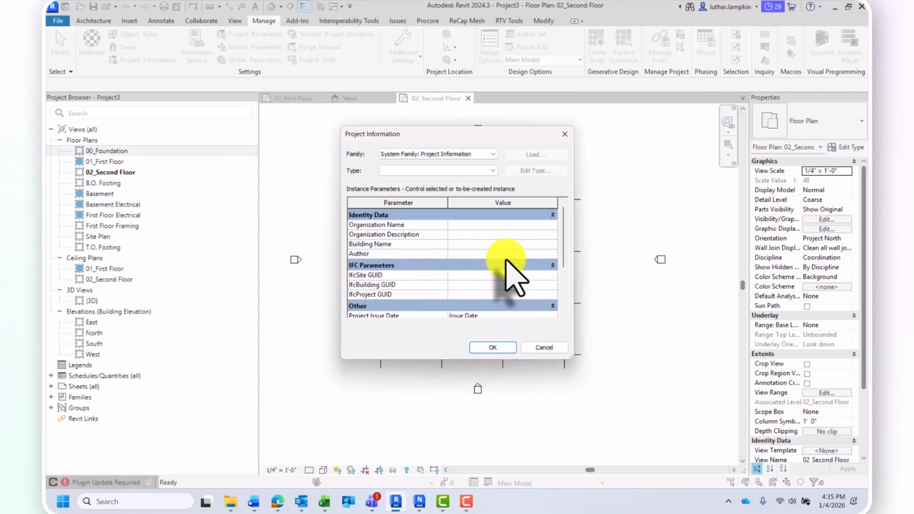
{"action": "scroll", "coordinate": [476, 249], "scroll_direction": "down", "scroll_amount": 2}
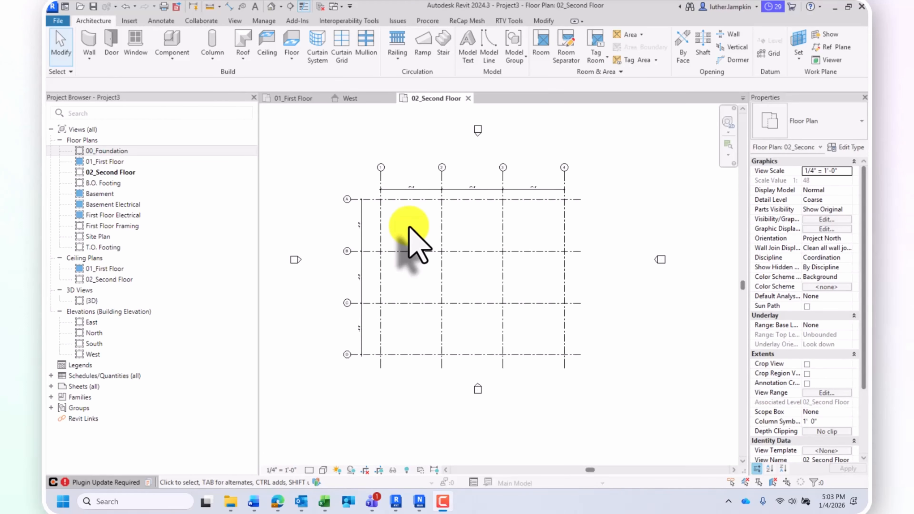
Start an architectural wall with its location line set to Core Centerline, dismissing the save reminder.
{"action": "scroll", "coordinate": [413, 245], "scroll_direction": "up", "scroll_amount": 4}
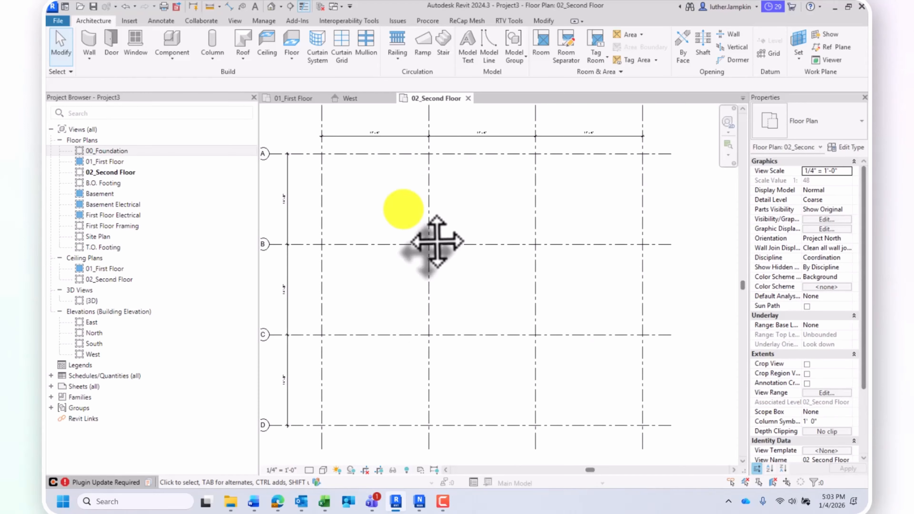
{"action": "scroll", "coordinate": [403, 204], "scroll_direction": "down", "scroll_amount": 2}
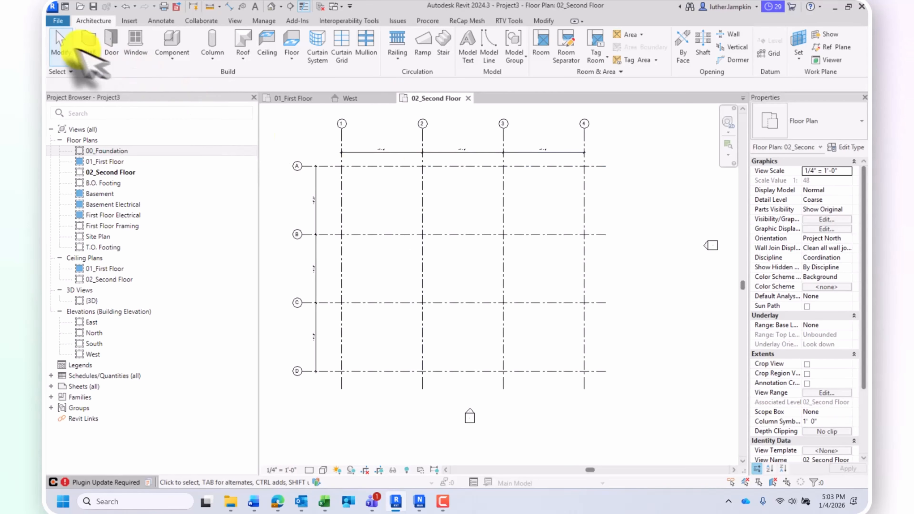
{"action": "left_click", "coordinate": [90, 60]}
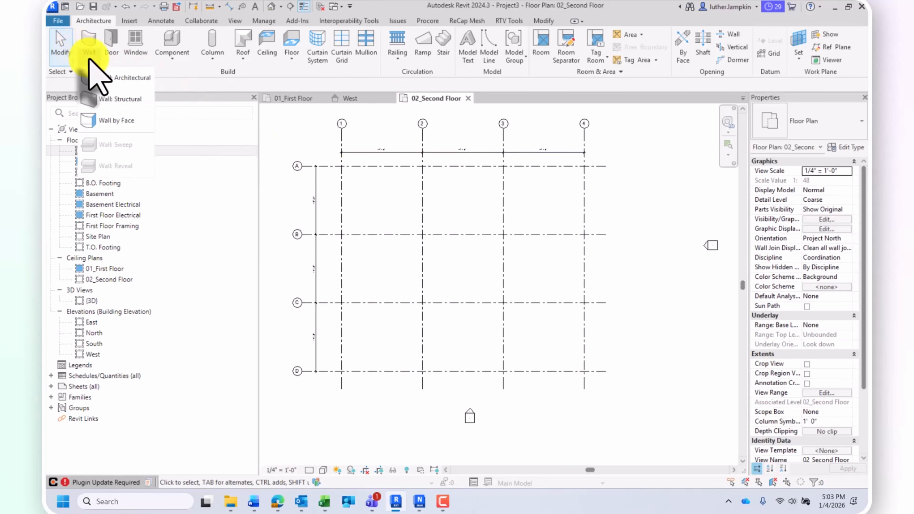
{"action": "left_click", "coordinate": [105, 76]}
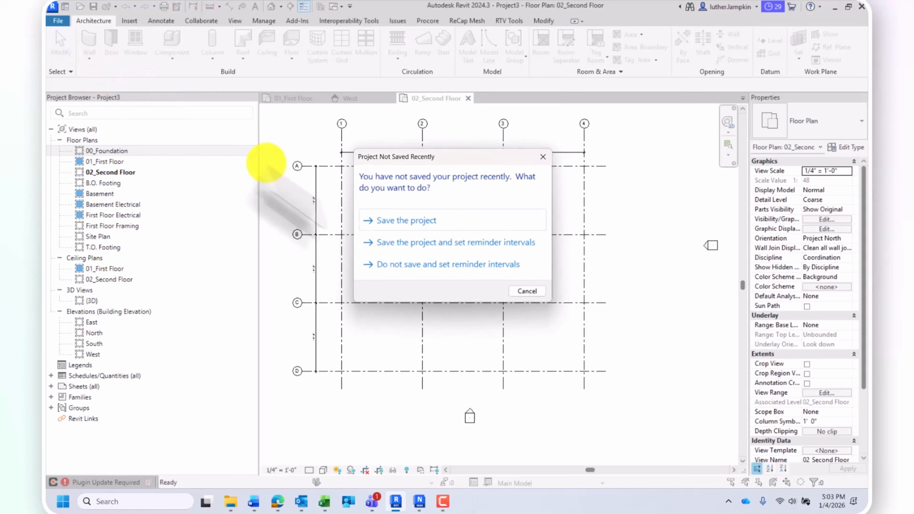
{"action": "left_click", "coordinate": [542, 157]}
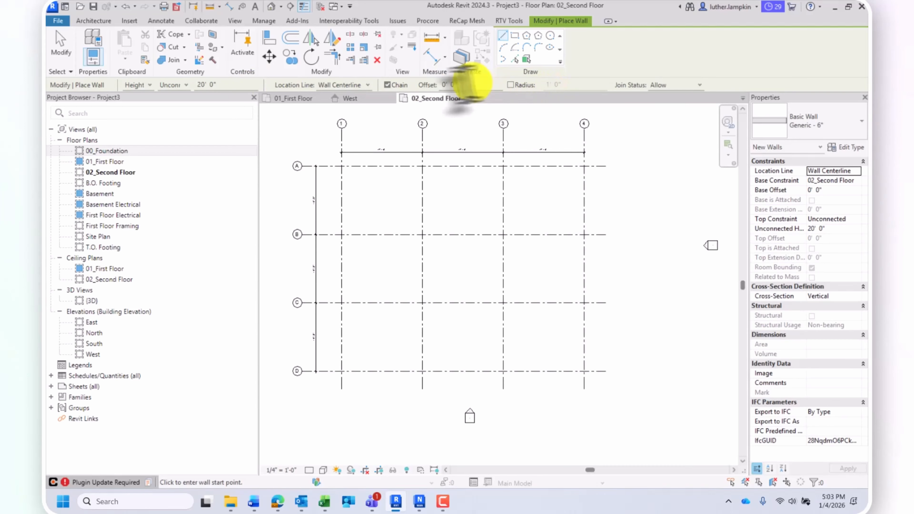
{"action": "left_click", "coordinate": [353, 86]}
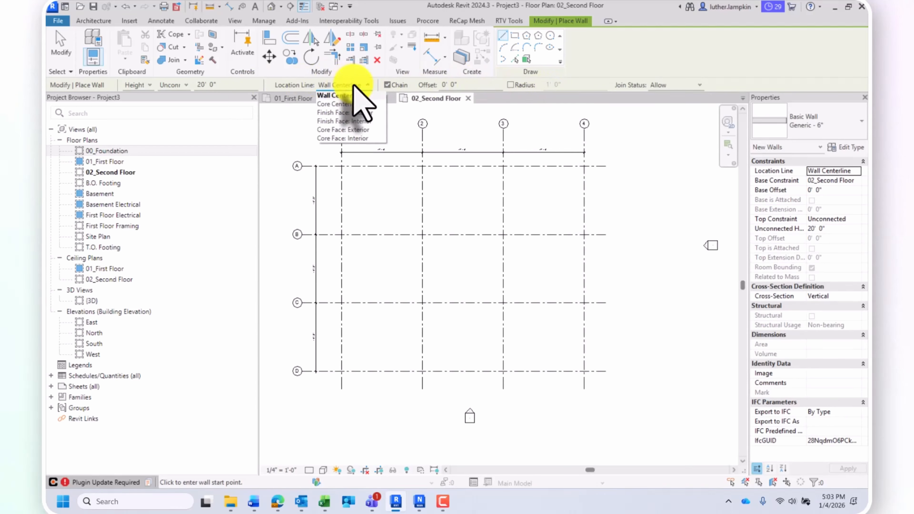
{"action": "left_click", "coordinate": [354, 105]}
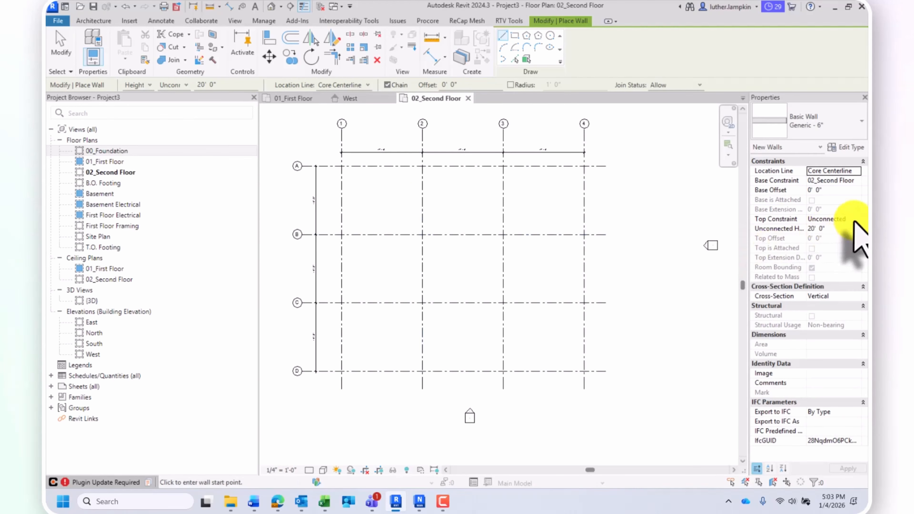
Constrain the new wall's base to 00_Foundation and its top up to level 02_Second Floor.
{"action": "left_click", "coordinate": [854, 180]}
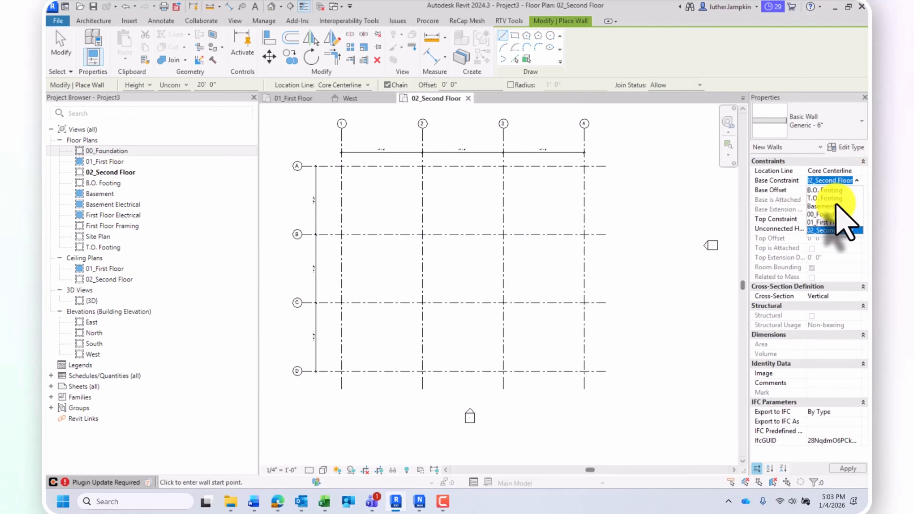
{"action": "left_click", "coordinate": [828, 214]}
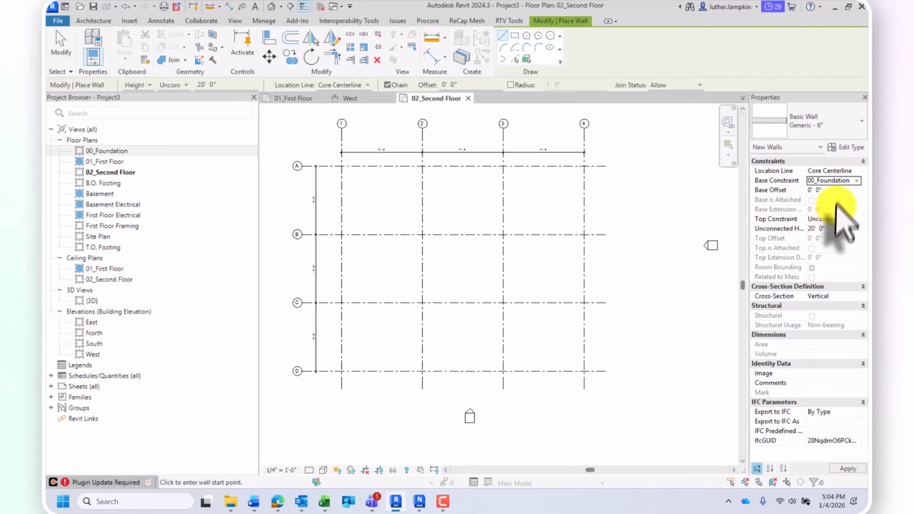
{"action": "left_click", "coordinate": [856, 218]}
{"action": "scroll", "coordinate": [842, 259], "scroll_direction": "down", "scroll_amount": 1}
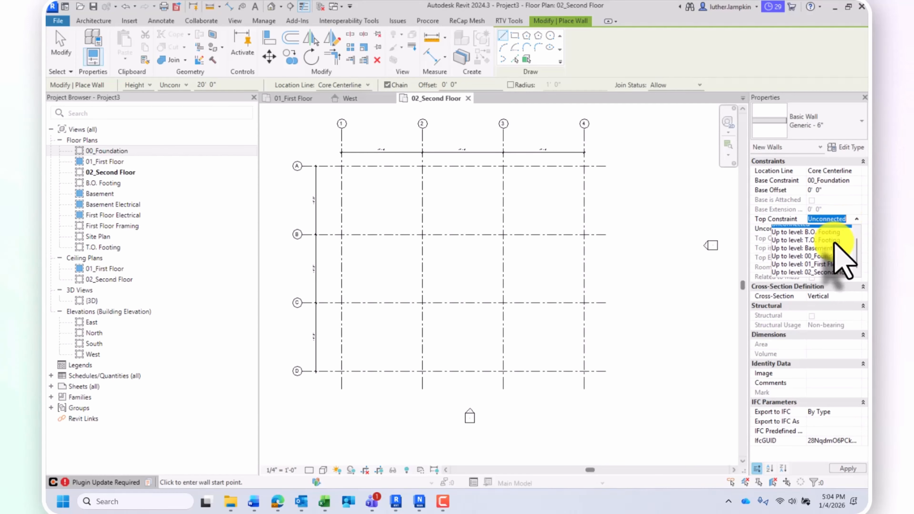
{"action": "left_click", "coordinate": [827, 269]}
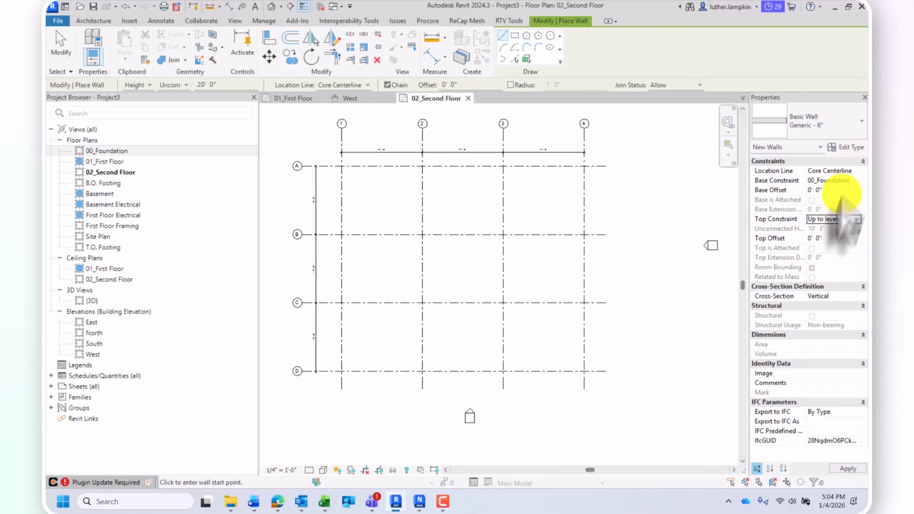
{"action": "left_click", "coordinate": [852, 179]}
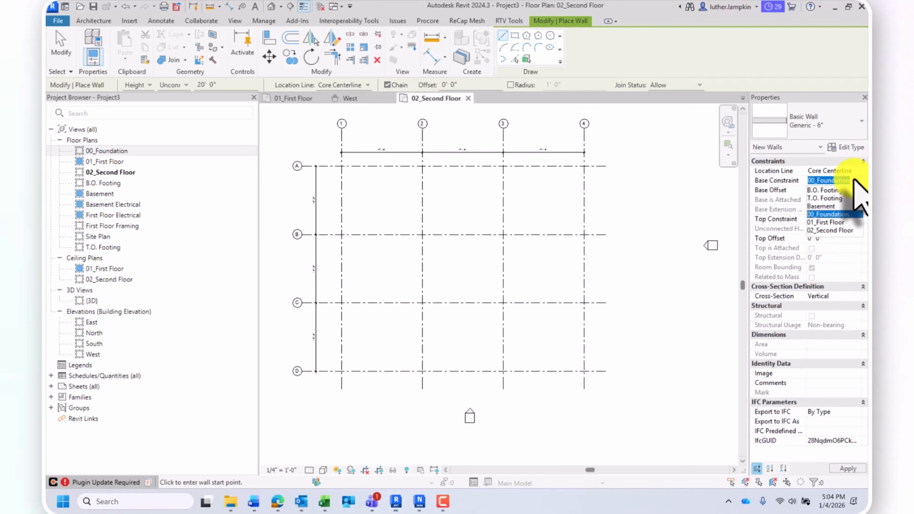
{"action": "left_click", "coordinate": [829, 216]}
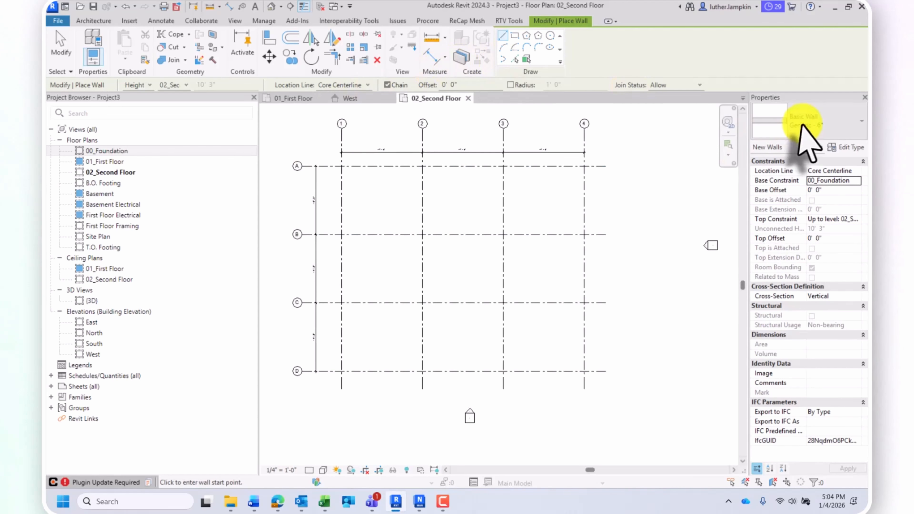
{"action": "scroll", "coordinate": [378, 220], "scroll_direction": "up", "scroll_amount": 2}
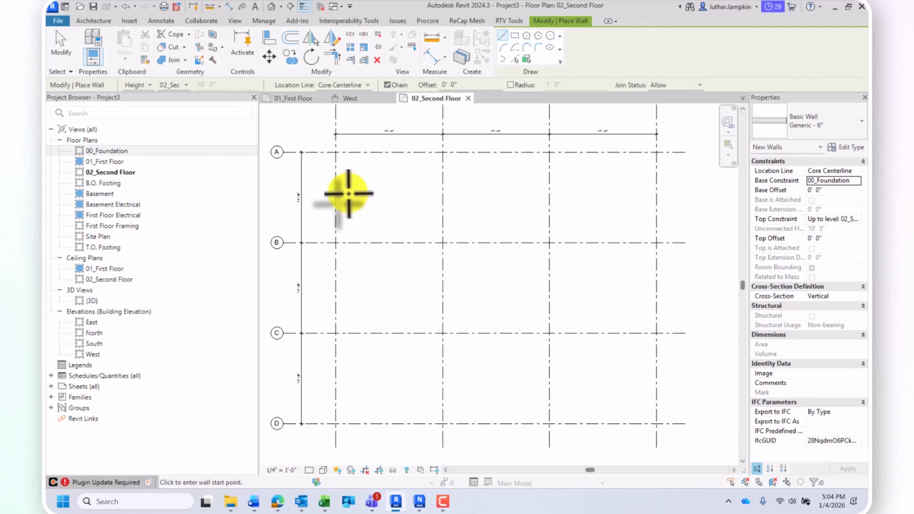
{"action": "left_click", "coordinate": [348, 185]}
{"action": "scroll", "coordinate": [336, 247], "scroll_direction": "down", "scroll_amount": 2}
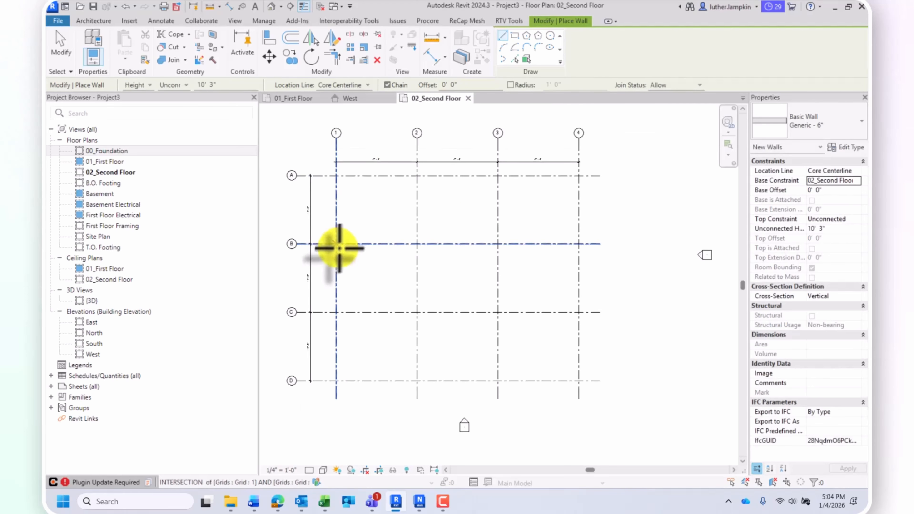
{"action": "key", "text": "Escape"}
{"action": "key", "text": "Escape"}
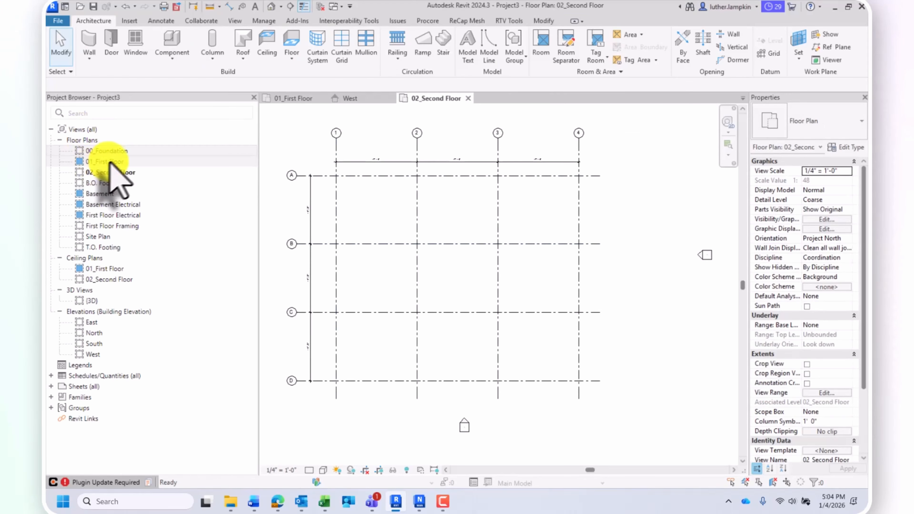
Open the 00_Foundation floor plan and start an architectural wall there.
{"action": "double_click", "coordinate": [116, 151]}
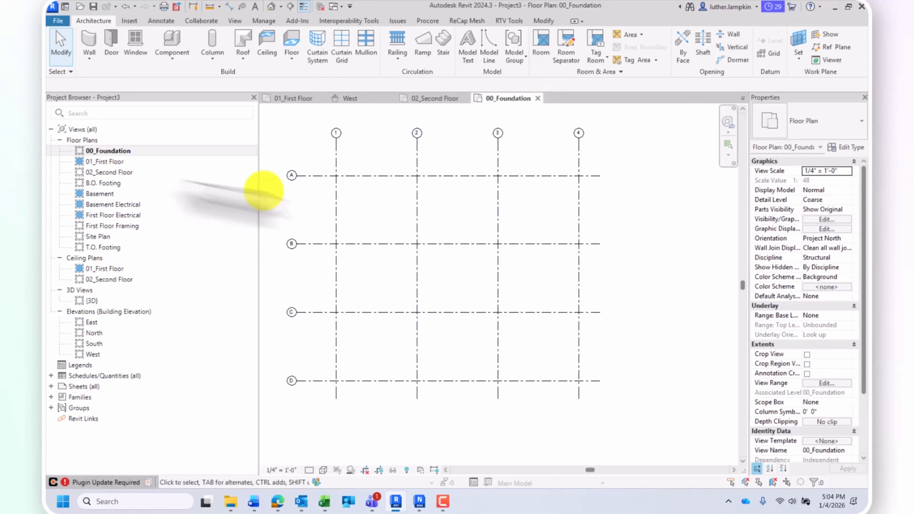
{"action": "left_click", "coordinate": [89, 57]}
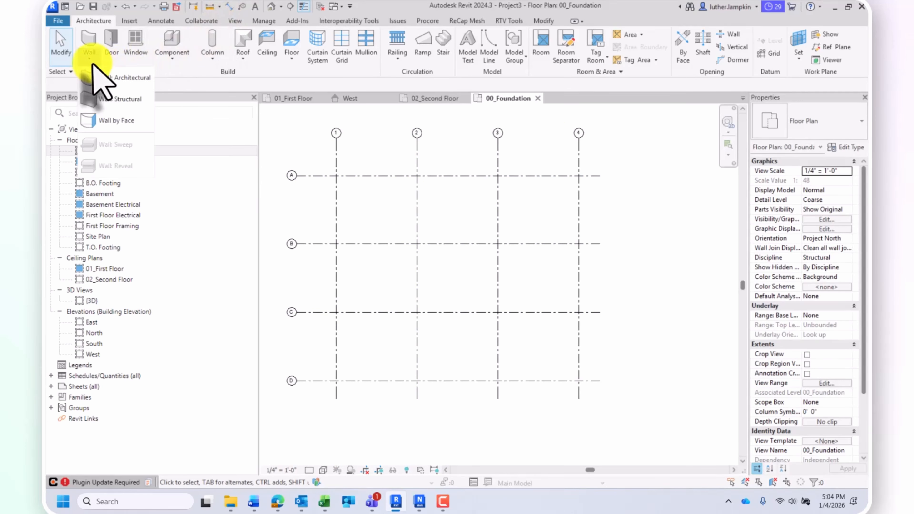
{"action": "left_click", "coordinate": [94, 77]}
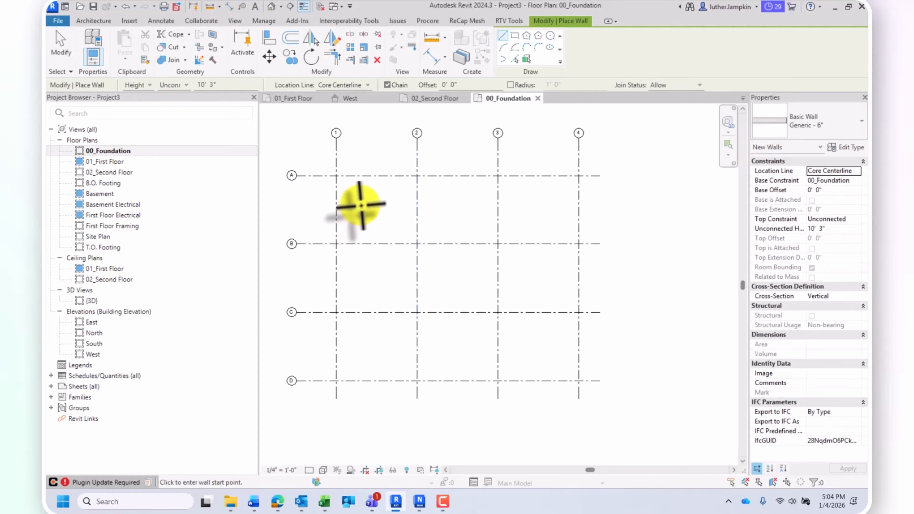
{"action": "left_click", "coordinate": [348, 202]}
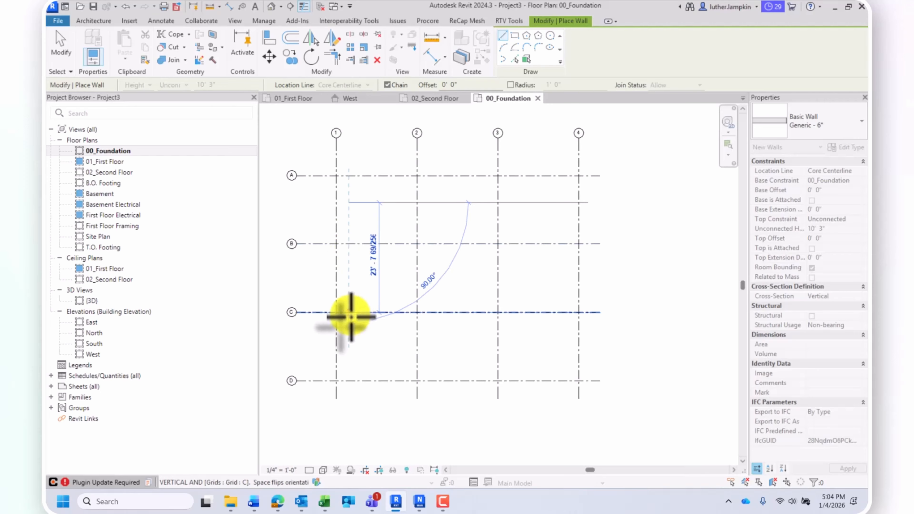
{"action": "key", "text": "Escape"}
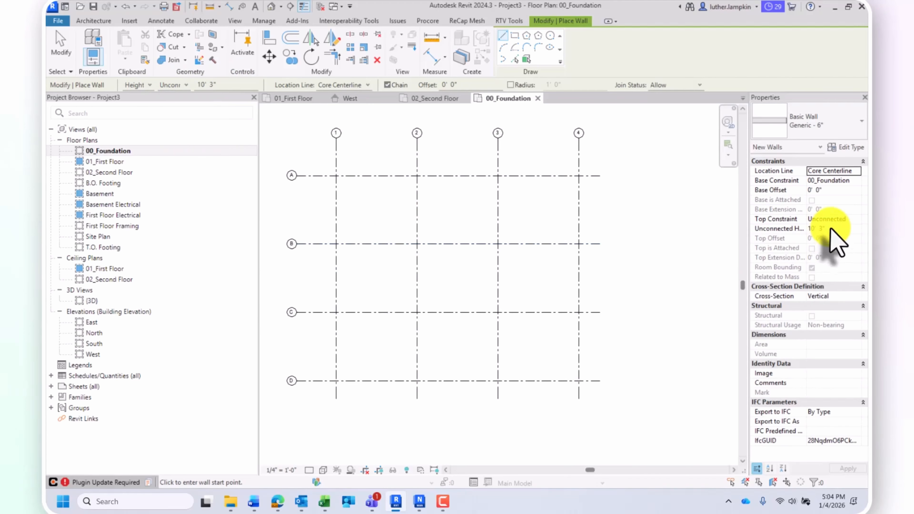
Set the unconnected height to 20' and draw a vertical wall about 29'-6" long just east of grid 1, between grids A and D.
{"action": "left_click", "coordinate": [798, 223]}
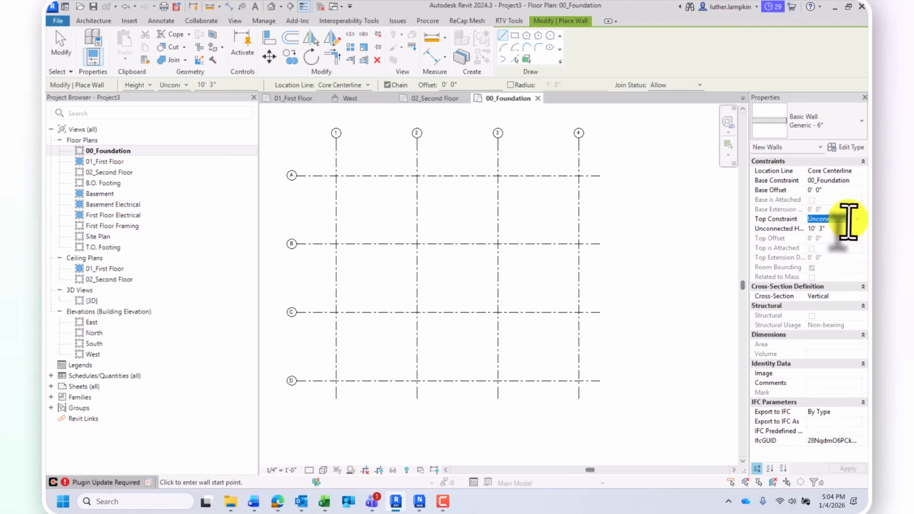
{"action": "left_click", "coordinate": [779, 229]}
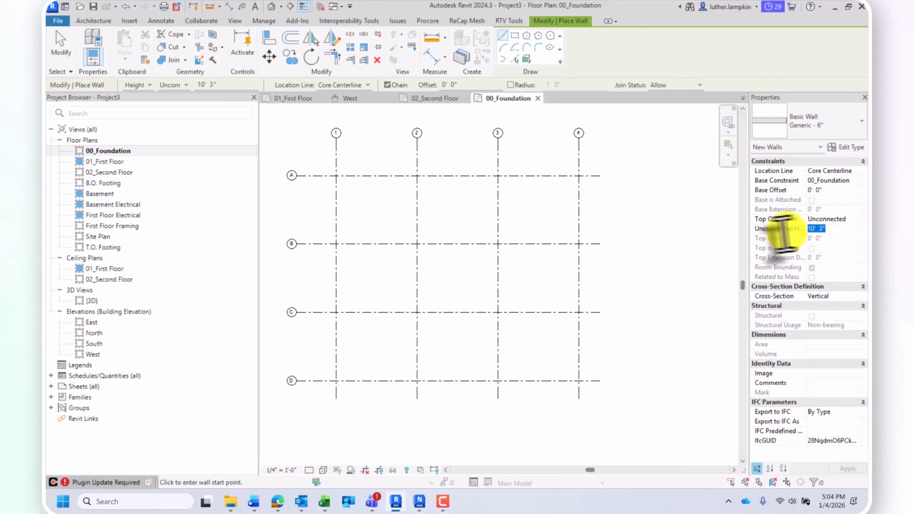
{"action": "type", "text": "20"}
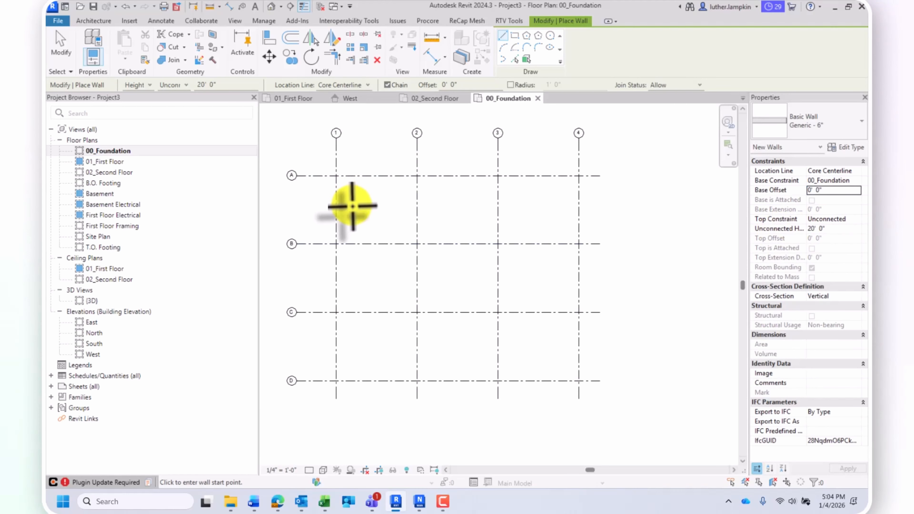
{"action": "left_click", "coordinate": [345, 208]}
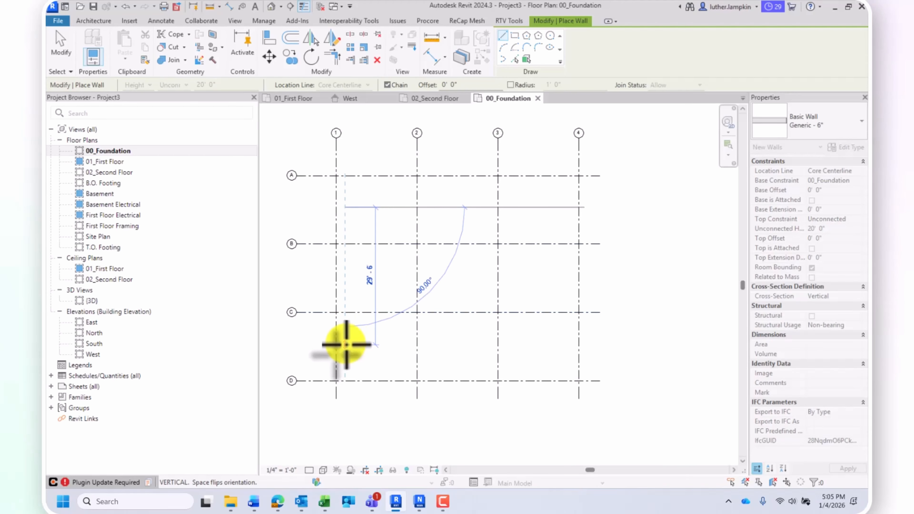
{"action": "key", "text": "Escape"}
{"action": "key", "text": "Escape"}
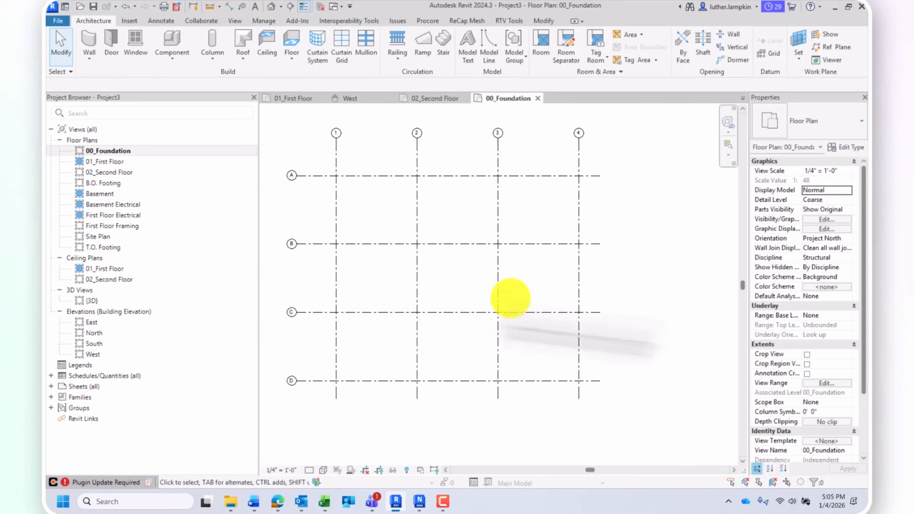
Return to the 02_Second Floor plan and check the base and top constraints of the wall near grid 1.
{"action": "scroll", "coordinate": [792, 392], "scroll_direction": "up", "scroll_amount": 5}
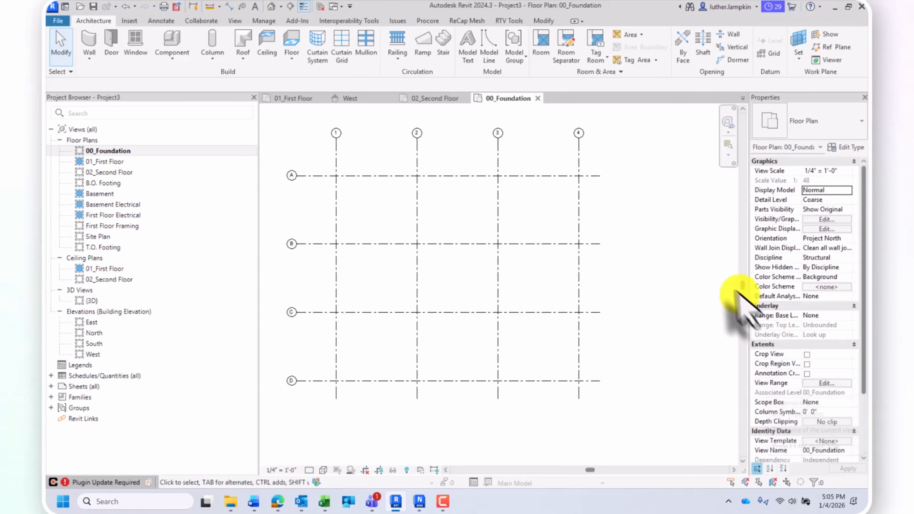
{"action": "scroll", "coordinate": [729, 291], "scroll_direction": "up", "scroll_amount": 1}
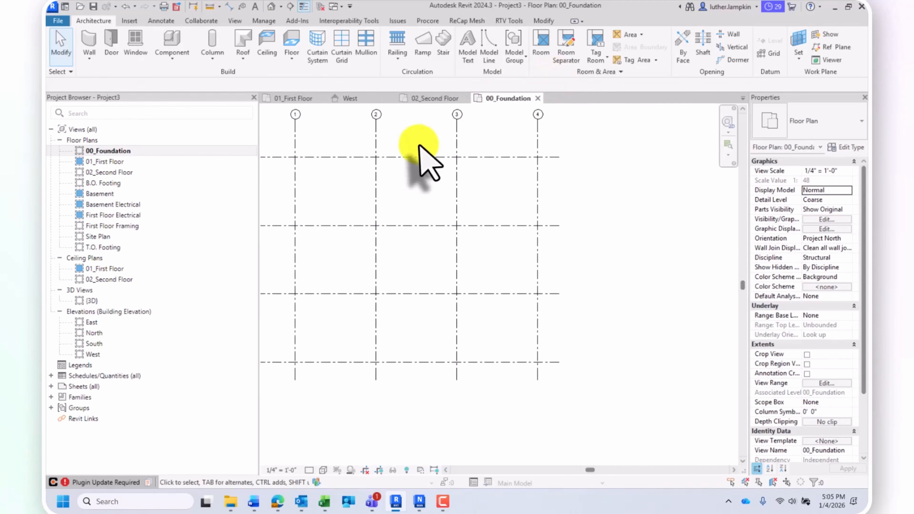
{"action": "left_click", "coordinate": [435, 98]}
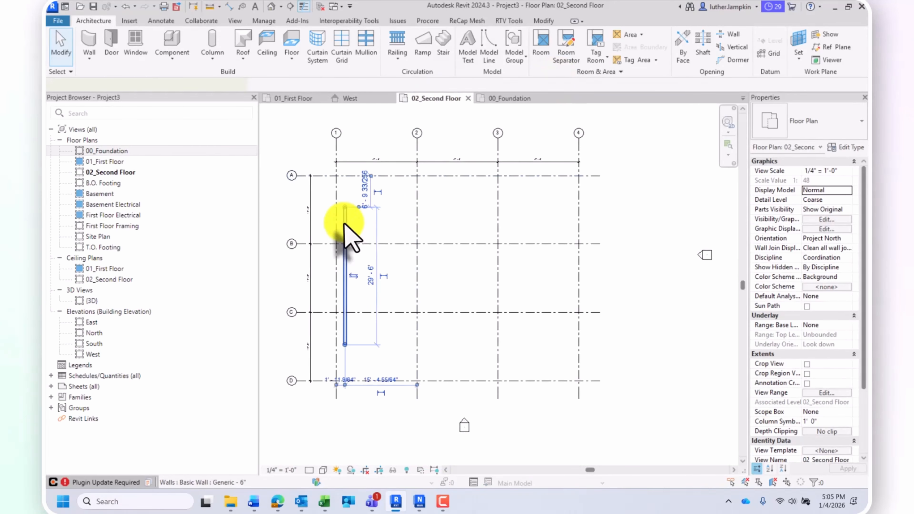
{"action": "left_click", "coordinate": [345, 234]}
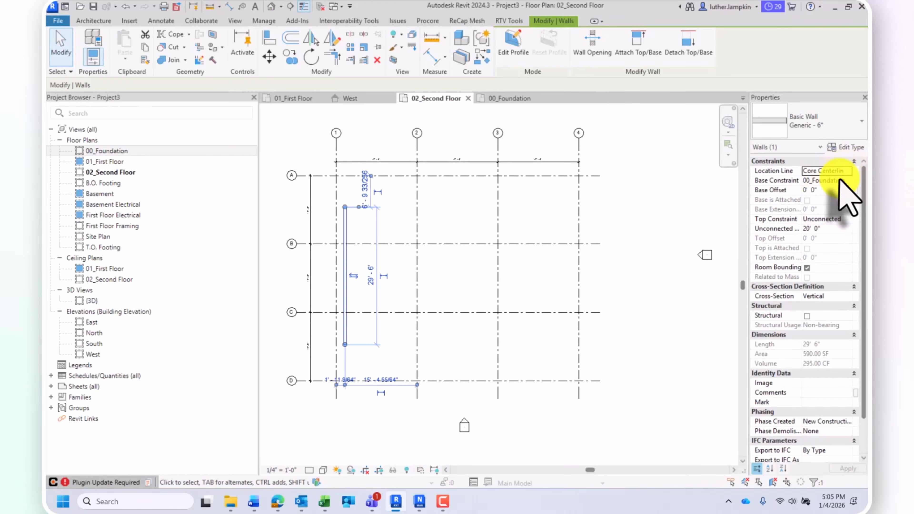
{"action": "left_click", "coordinate": [822, 210]}
{"action": "left_click", "coordinate": [480, 229]}
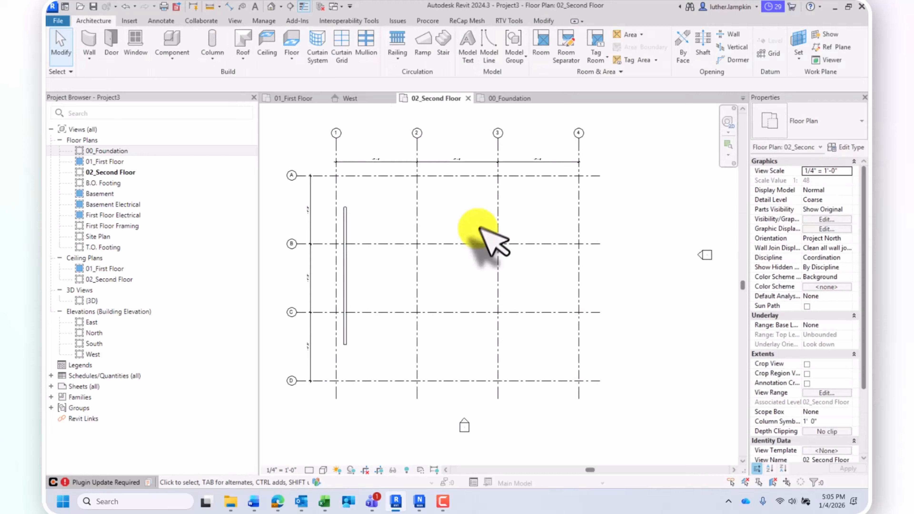
Stretch the wall's north end toward grid A so that the wall is about 34'-6" long.
{"action": "left_click", "coordinate": [345, 220]}
{"action": "scroll", "coordinate": [345, 206], "scroll_direction": "down", "scroll_amount": 1}
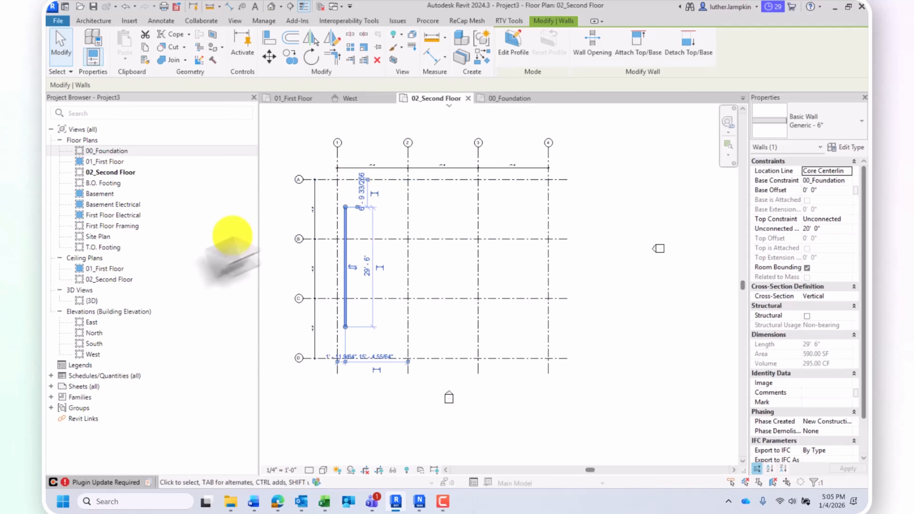
{"action": "left_click_drag", "start_coordinate": [345, 208], "coordinate": [347, 186]}
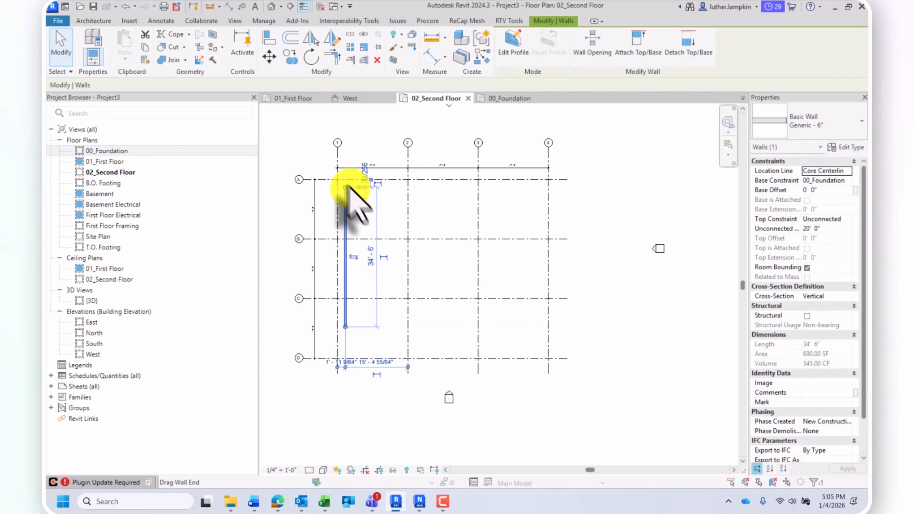
{"action": "left_click", "coordinate": [344, 332]}
{"action": "left_click", "coordinate": [346, 288]}
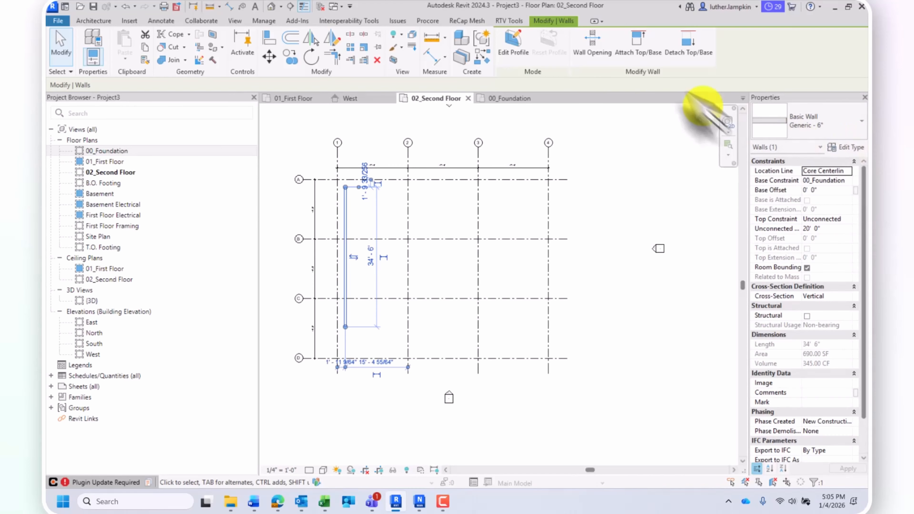
Duplicate the selected wall's Generic - 6" type under the name Brink CMU Exterior - 6".
{"action": "left_click", "coordinate": [839, 148]}
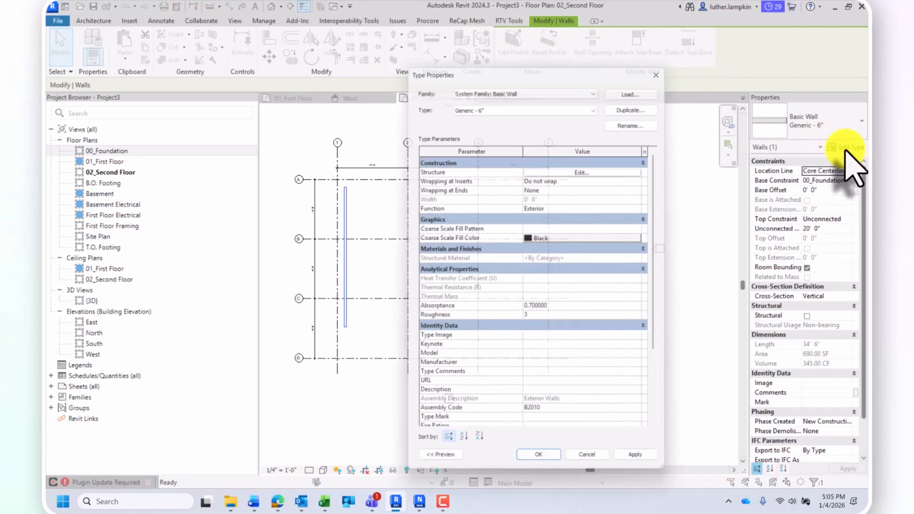
{"action": "left_click_drag", "start_coordinate": [477, 31], "coordinate": [430, 20]}
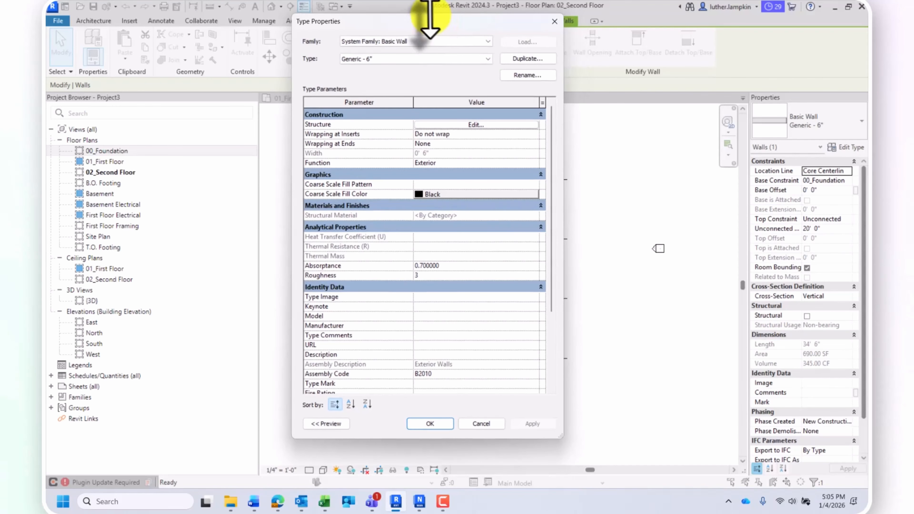
{"action": "left_click", "coordinate": [407, 59]}
{"action": "left_click", "coordinate": [392, 60]}
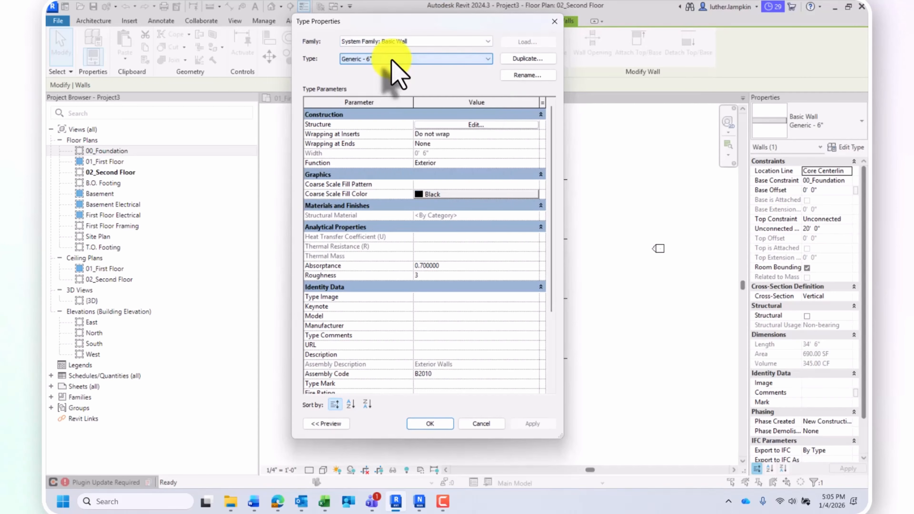
{"action": "left_click", "coordinate": [526, 59]}
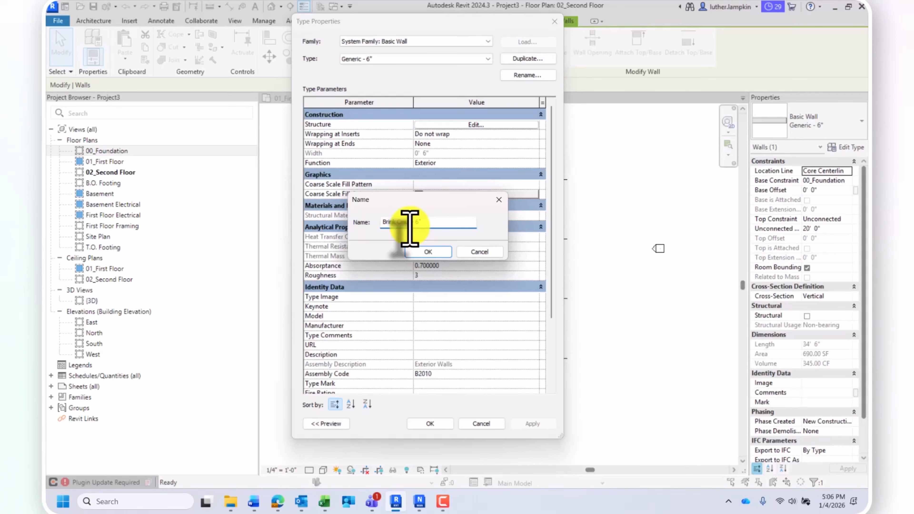
{"action": "type", "text": "Exterior"}
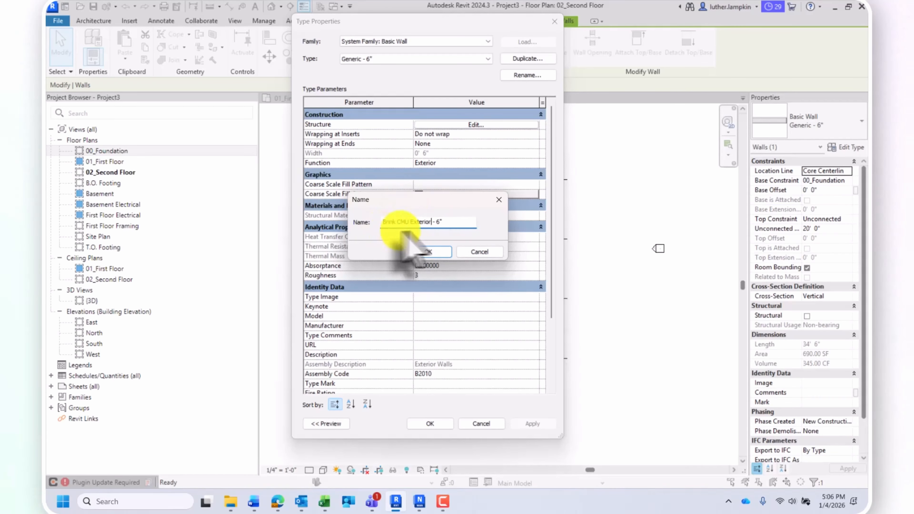
{"action": "left_click", "coordinate": [433, 252]}
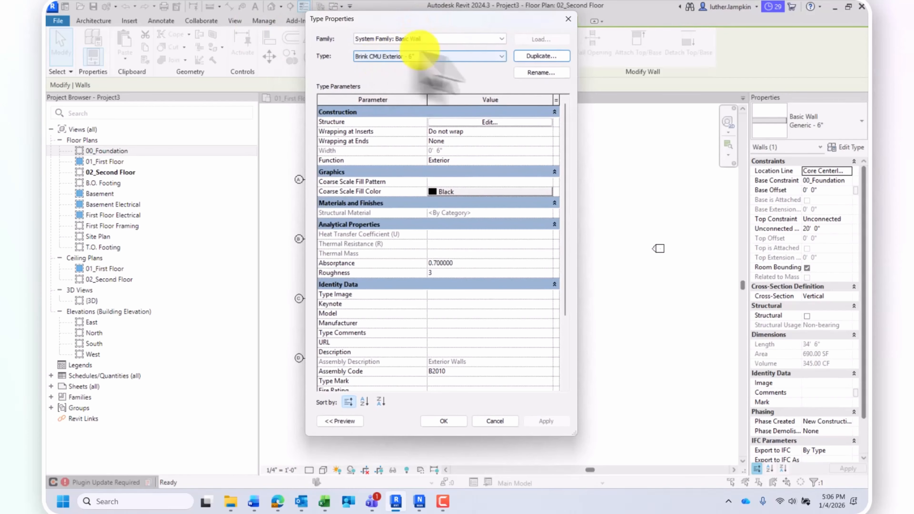
Open the layer structure of Brink CMU Exterior - 6", widen the assembly dialog, and insert two new layers above the existing 6" structure layer.
{"action": "left_click", "coordinate": [468, 124]}
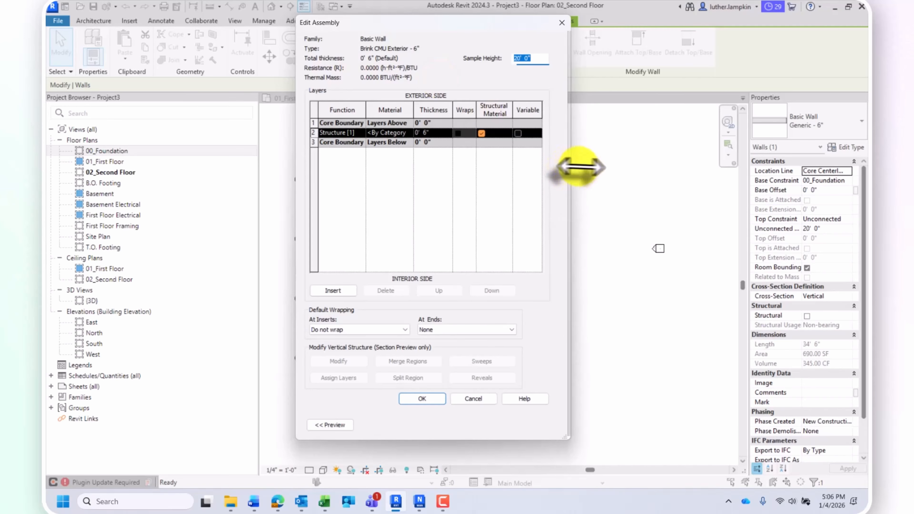
{"action": "left_click_drag", "start_coordinate": [579, 167], "coordinate": [763, 167]}
{"action": "left_click_drag", "start_coordinate": [433, 22], "coordinate": [390, 23]}
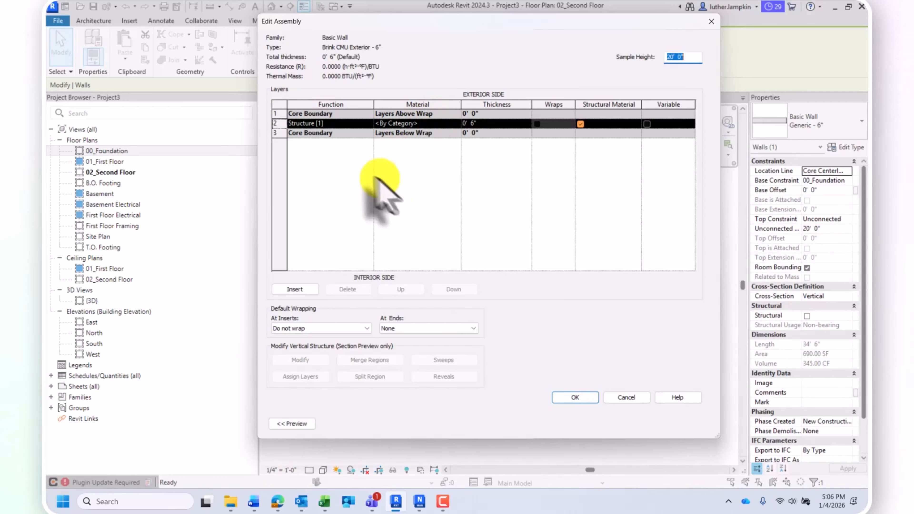
{"action": "left_click", "coordinate": [279, 122]}
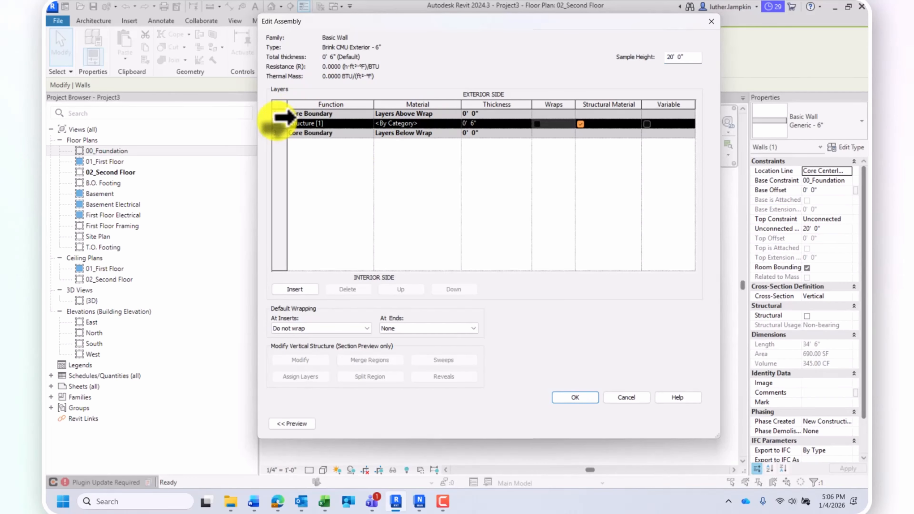
{"action": "left_click", "coordinate": [307, 290]}
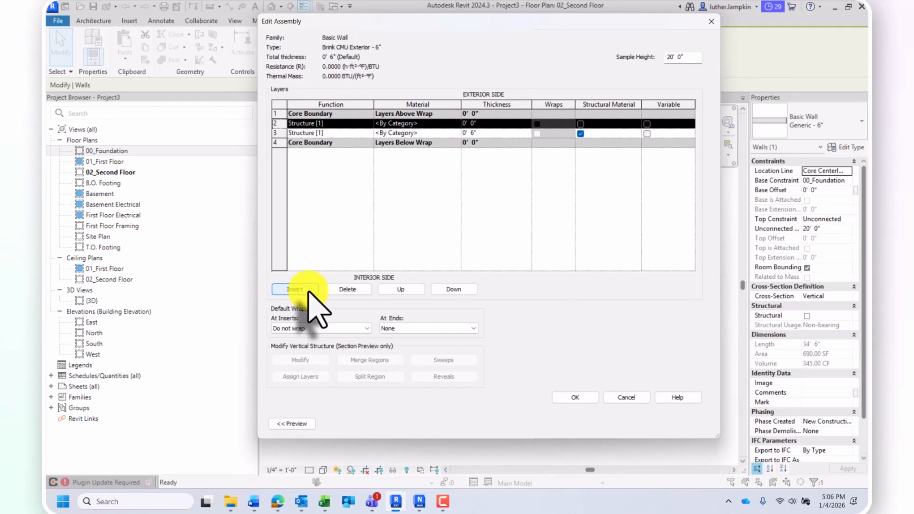
{"action": "left_click", "coordinate": [309, 289]}
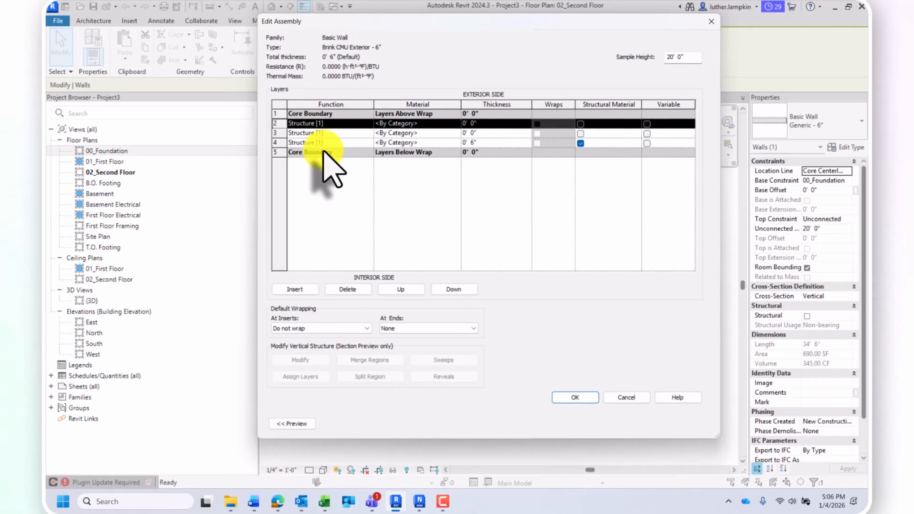
Review the function options available for the outermost inserted layer, without changing its function.
{"action": "left_click", "coordinate": [370, 123]}
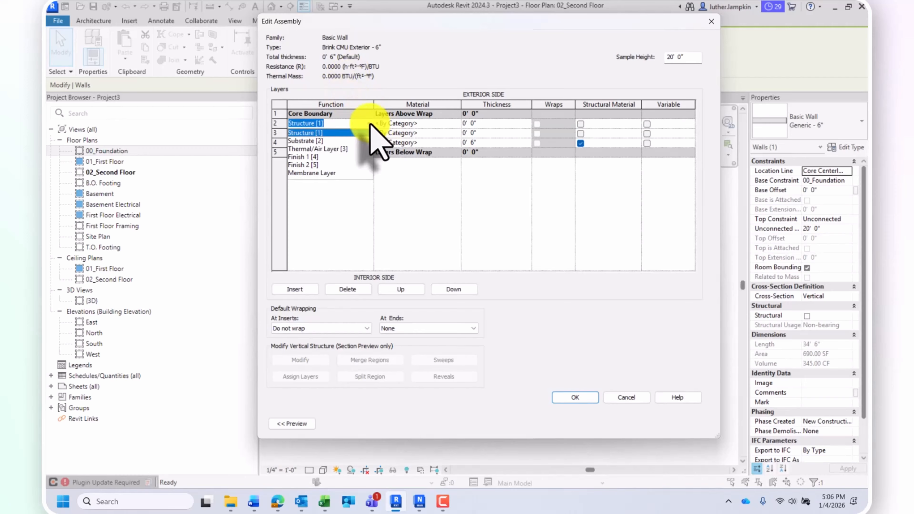
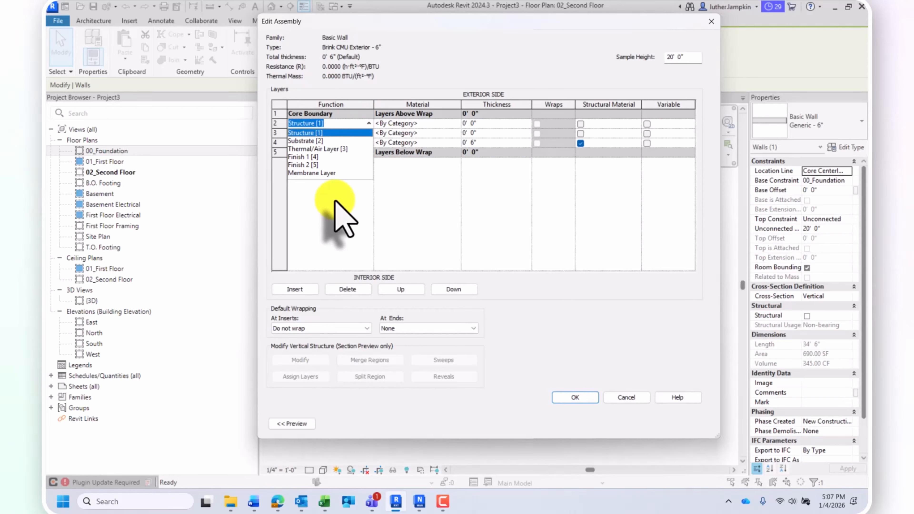
{"action": "left_click", "coordinate": [334, 200]}
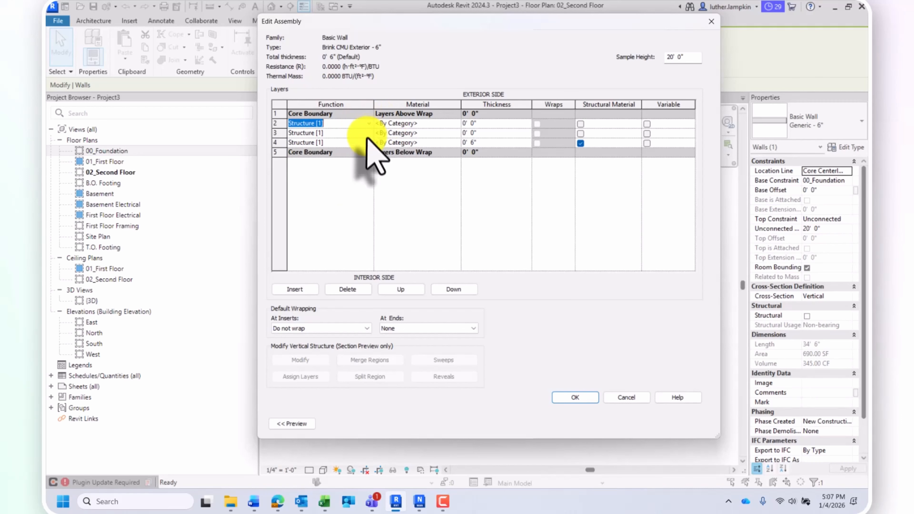
{"action": "left_click", "coordinate": [369, 122]}
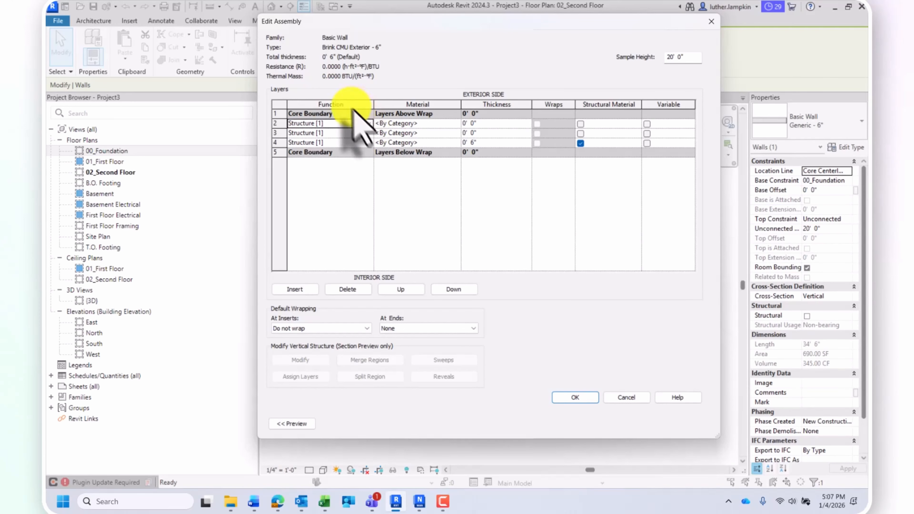
Set the first layer's function to Finish 2 [5] and the second layer's function to Substrate [2].
{"action": "left_click", "coordinate": [366, 121]}
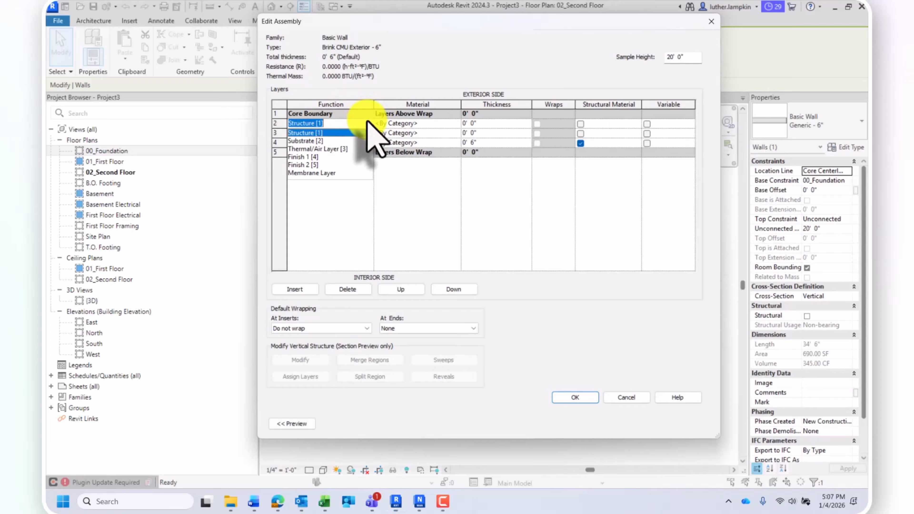
{"action": "left_click", "coordinate": [314, 165]}
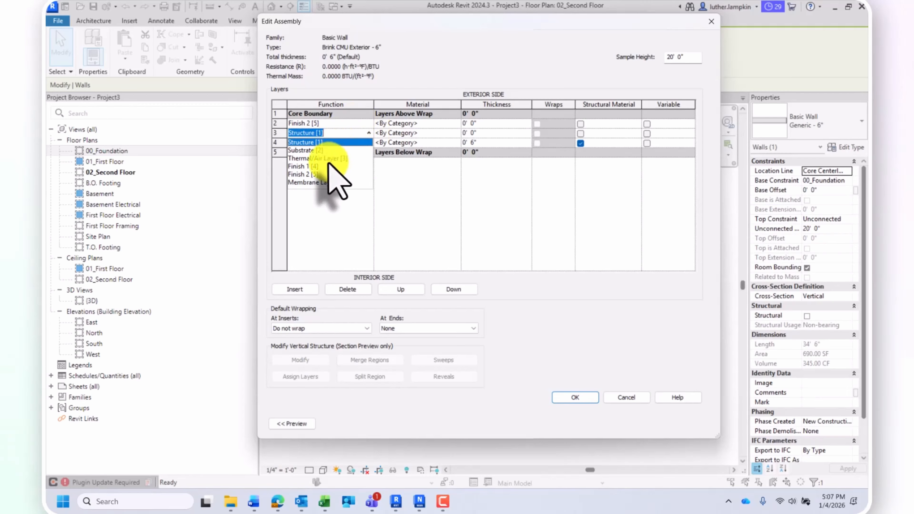
{"action": "left_click", "coordinate": [324, 182]}
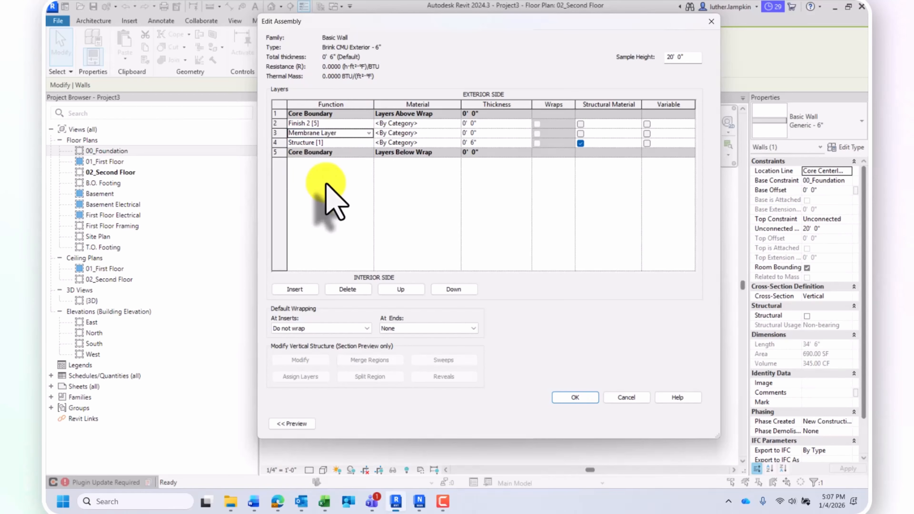
{"action": "left_click", "coordinate": [369, 132]}
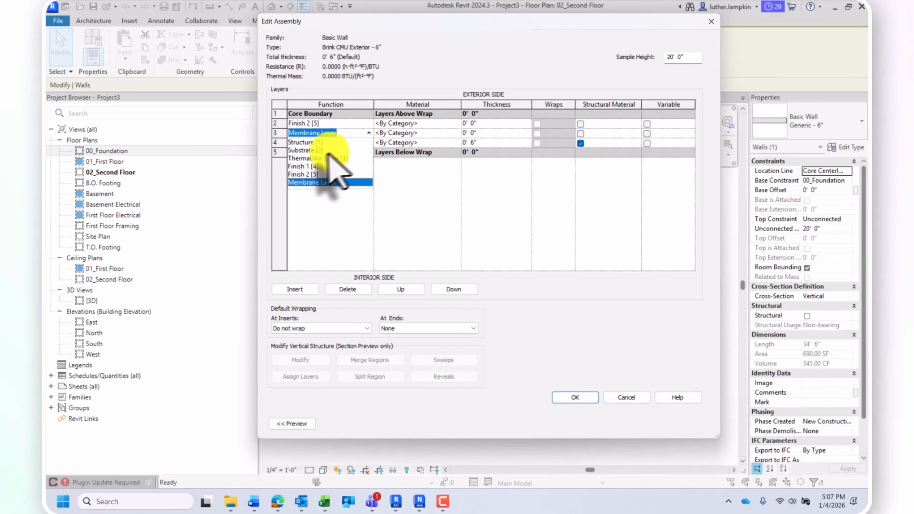
{"action": "left_click", "coordinate": [318, 150]}
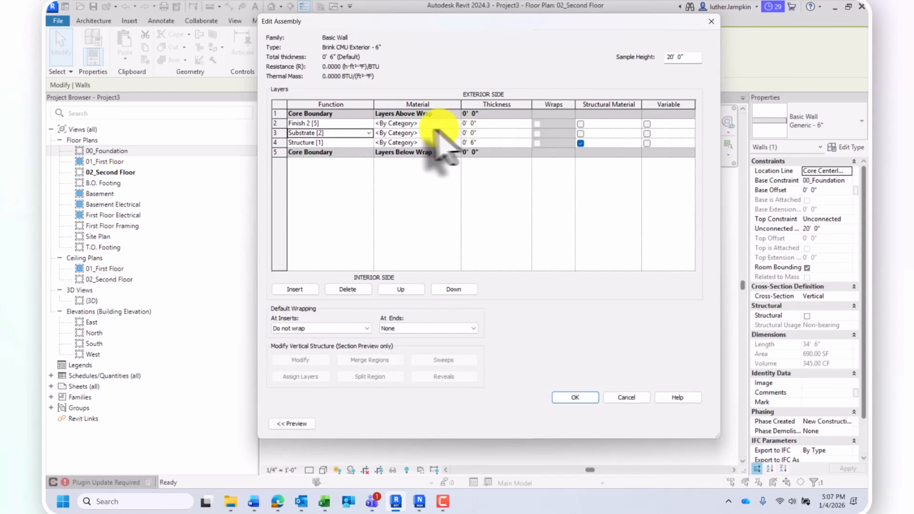
Assign Brick, Common to the Finish 2 [5] layer and set thicknesses of 2" for the finish and 1" for the substrate.
{"action": "left_click", "coordinate": [446, 116]}
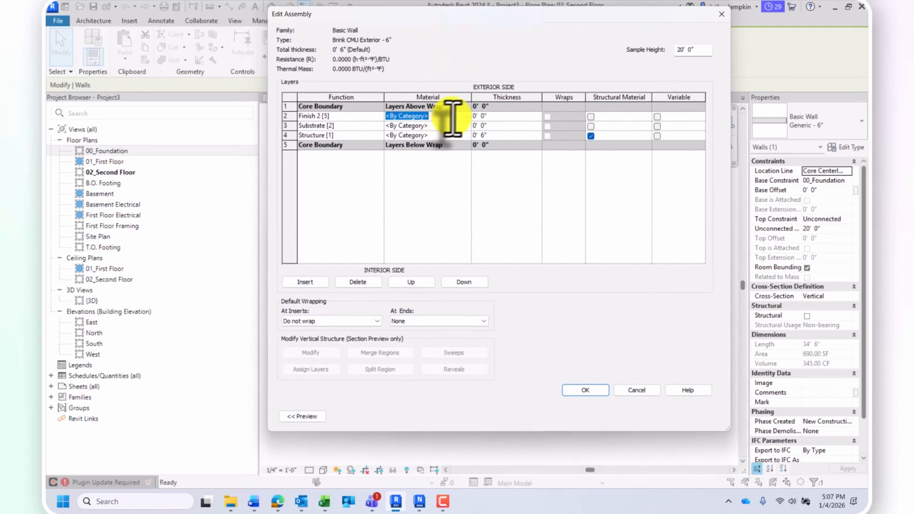
{"action": "left_click", "coordinate": [467, 116]}
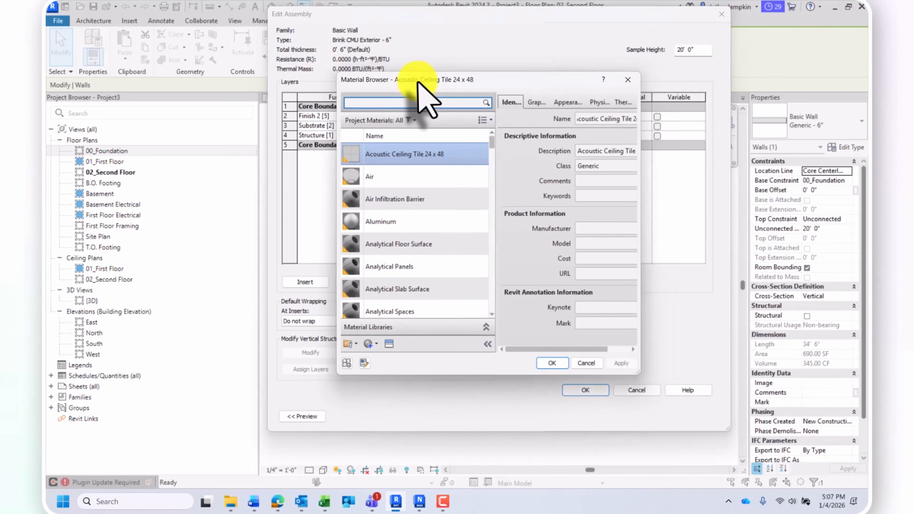
{"action": "left_click_drag", "start_coordinate": [421, 82], "coordinate": [415, 79]}
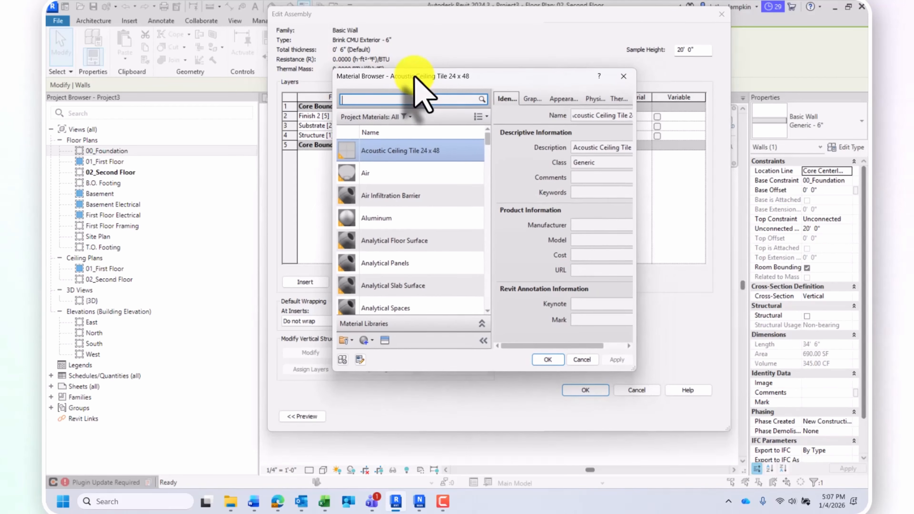
{"action": "left_click", "coordinate": [398, 101]}
{"action": "type", "text": "brick"}
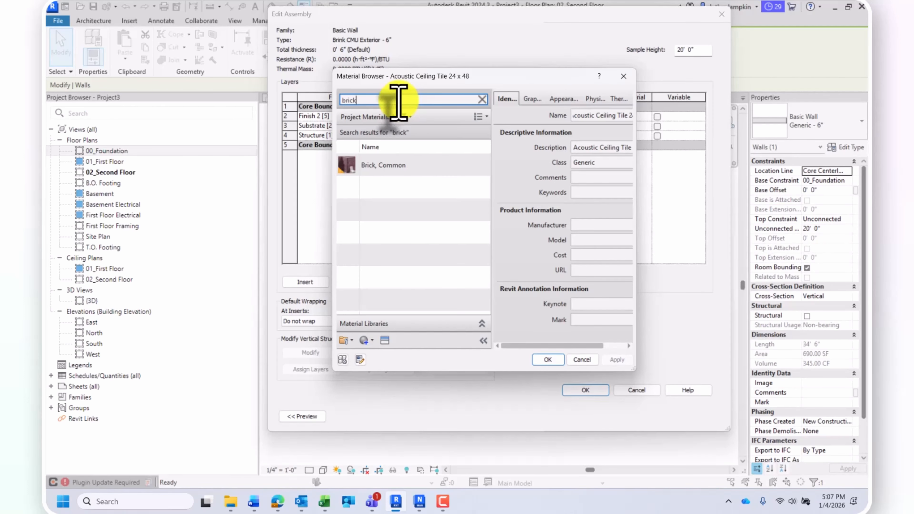
{"action": "double_click", "coordinate": [397, 165]}
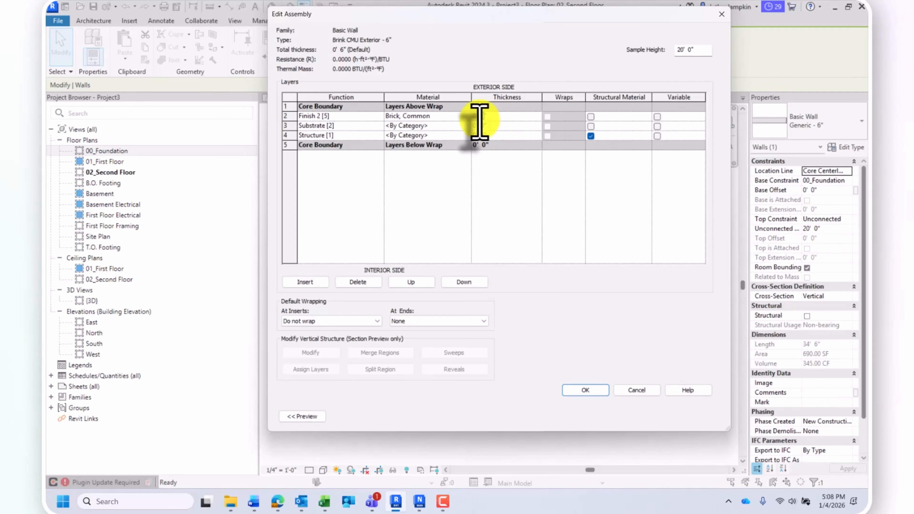
{"action": "left_click", "coordinate": [496, 135]}
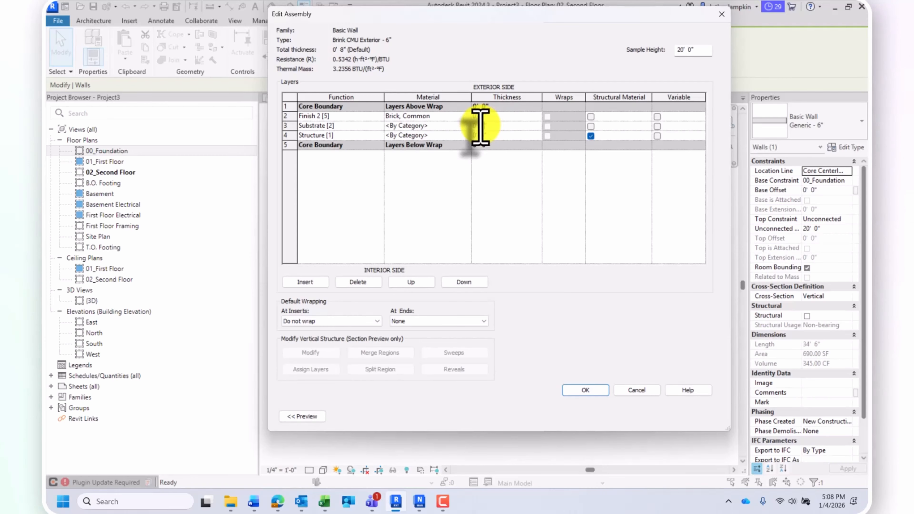
{"action": "left_click", "coordinate": [506, 135]}
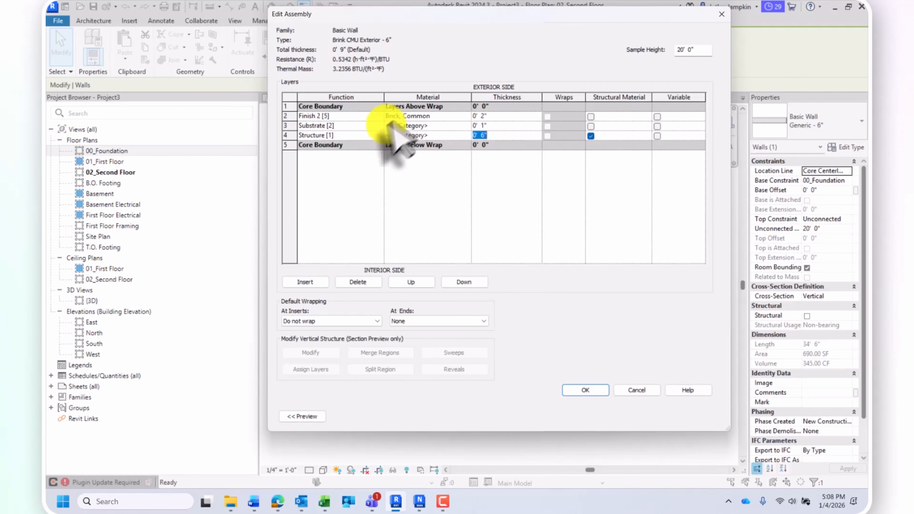
Find the Vapor Retarder material by searching for "therm" and assign it to the Substrate [2] layer.
{"action": "left_click", "coordinate": [413, 125]}
{"action": "left_click", "coordinate": [465, 116]}
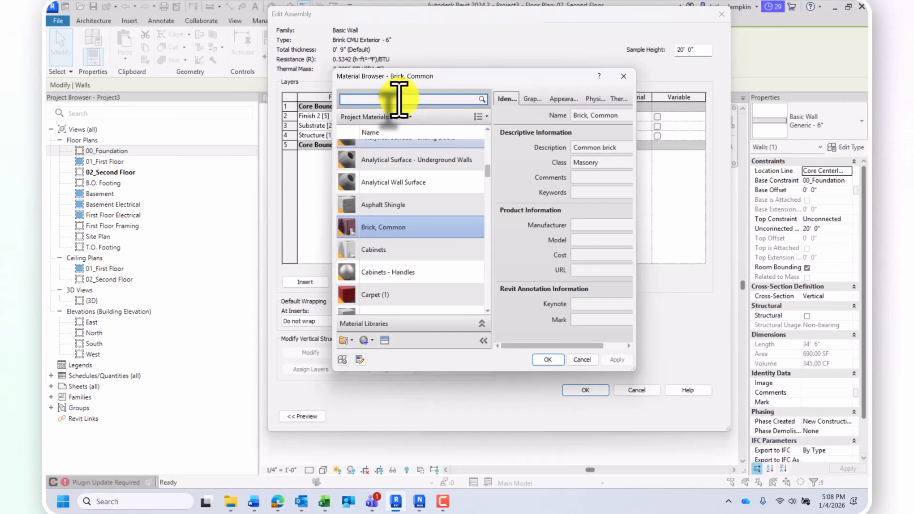
{"action": "key", "text": "BackSpace"}
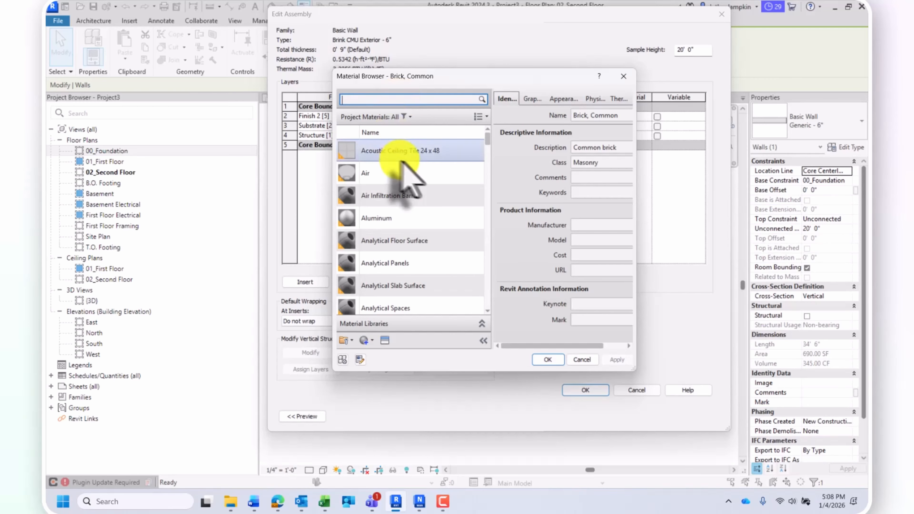
{"action": "scroll", "coordinate": [424, 201], "scroll_direction": "down", "scroll_amount": 6}
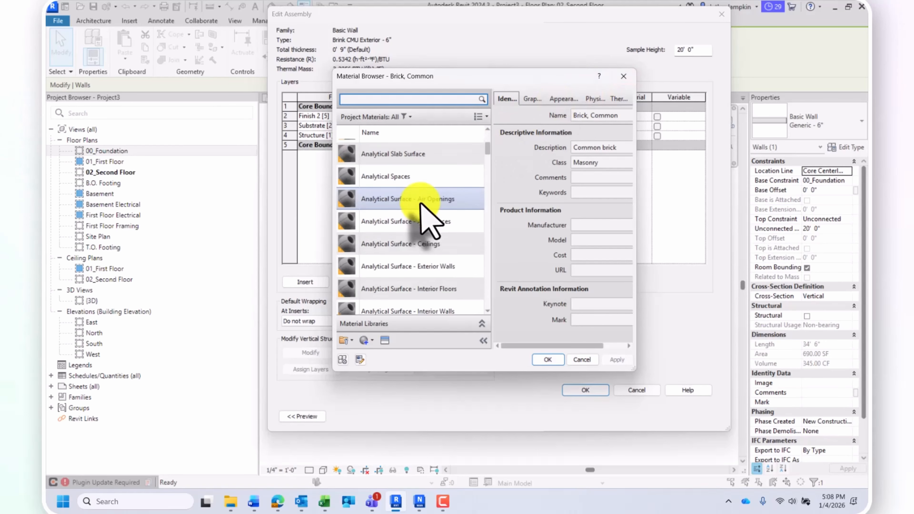
{"action": "scroll", "coordinate": [427, 201], "scroll_direction": "down", "scroll_amount": 1}
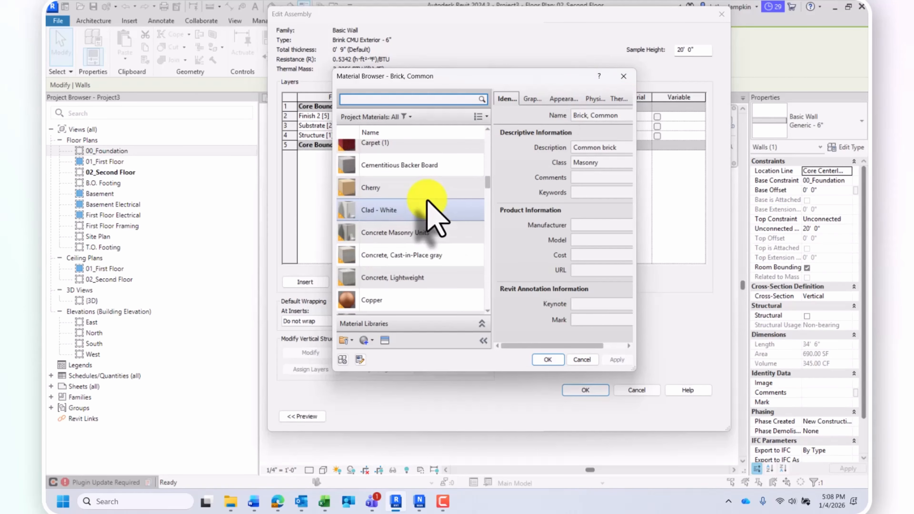
{"action": "scroll", "coordinate": [423, 202], "scroll_direction": "down", "scroll_amount": 1}
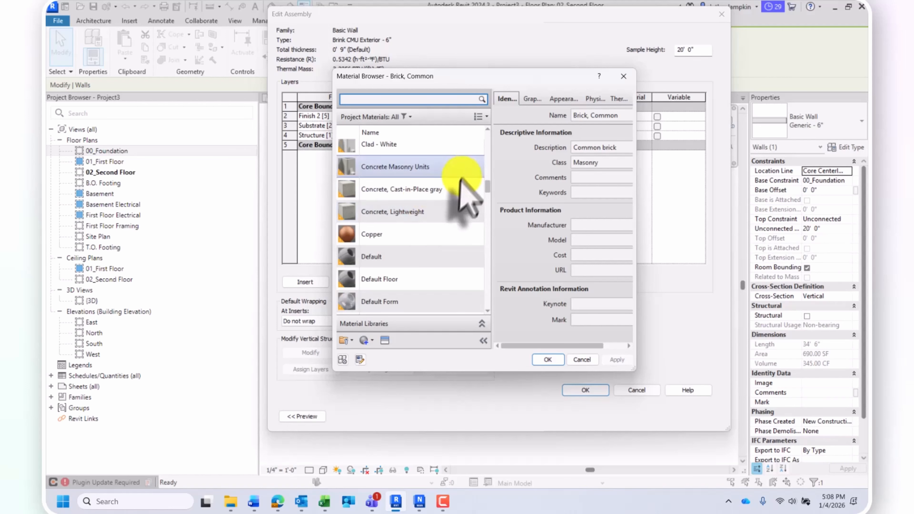
{"action": "scroll", "coordinate": [455, 205], "scroll_direction": "down", "scroll_amount": 1}
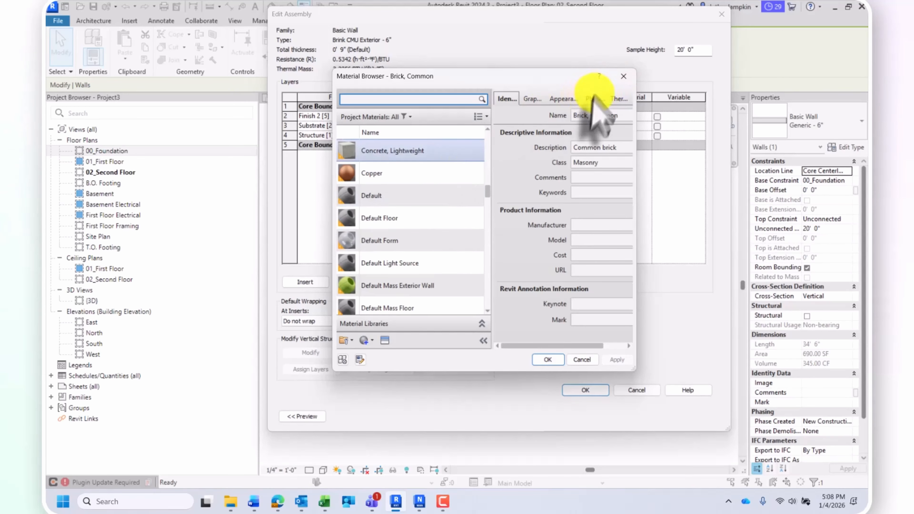
{"action": "scroll", "coordinate": [444, 201], "scroll_direction": "down", "scroll_amount": 2}
{"action": "scroll", "coordinate": [453, 224], "scroll_direction": "down", "scroll_amount": 6}
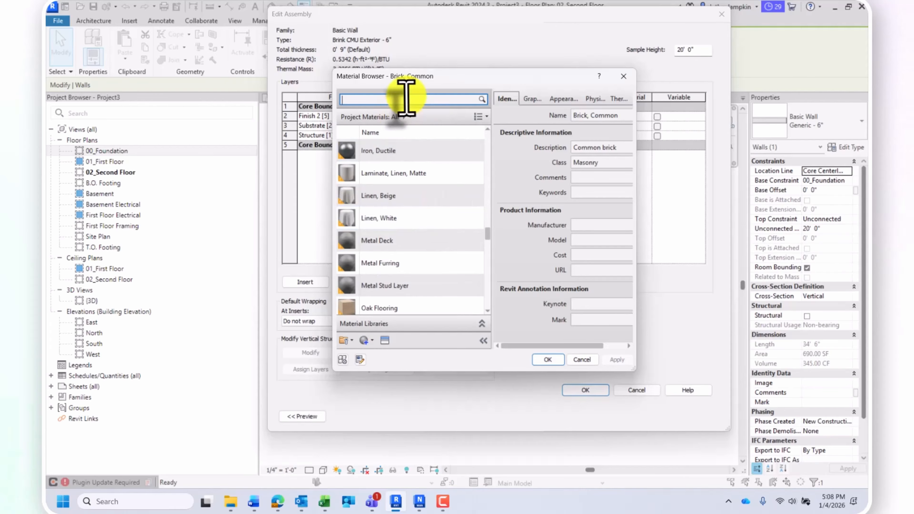
{"action": "type", "text": "m"}
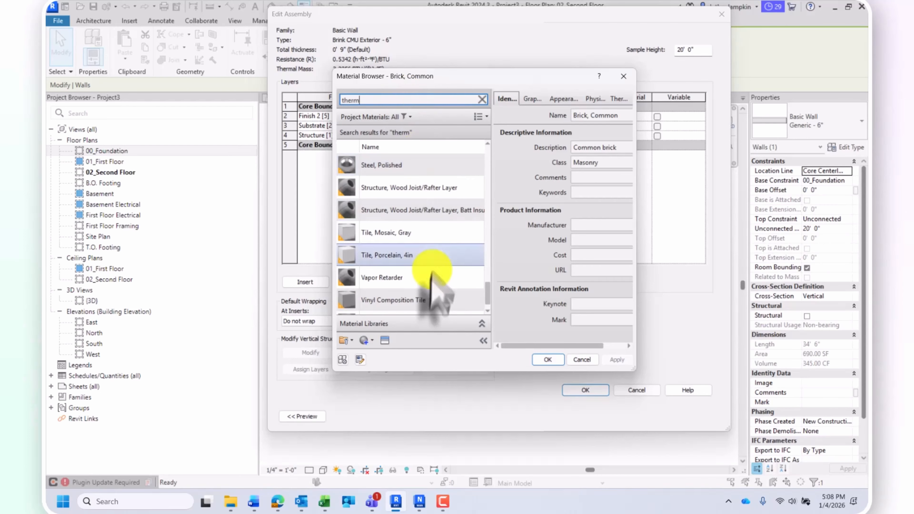
{"action": "double_click", "coordinate": [414, 278]}
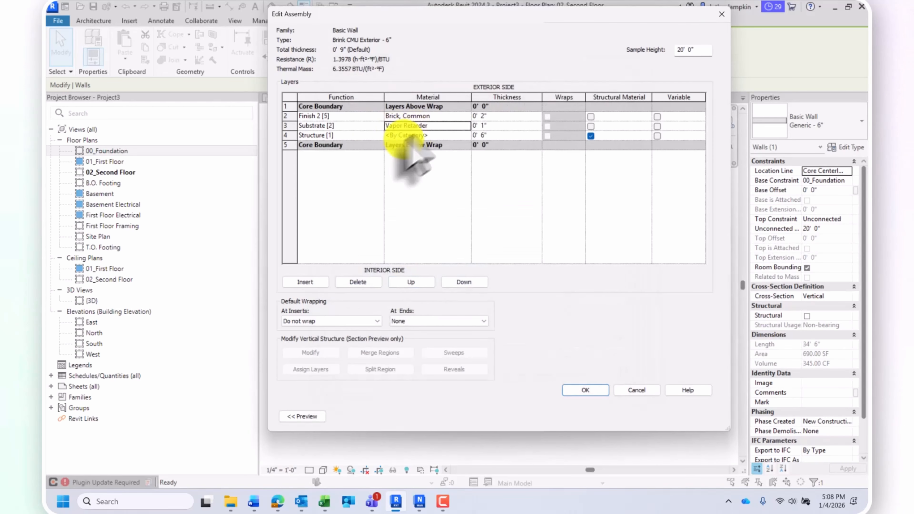
Assign the Metal Stud Layer material to the Structure [1] layer and mark that layer as the structural material.
{"action": "left_click", "coordinate": [430, 136]}
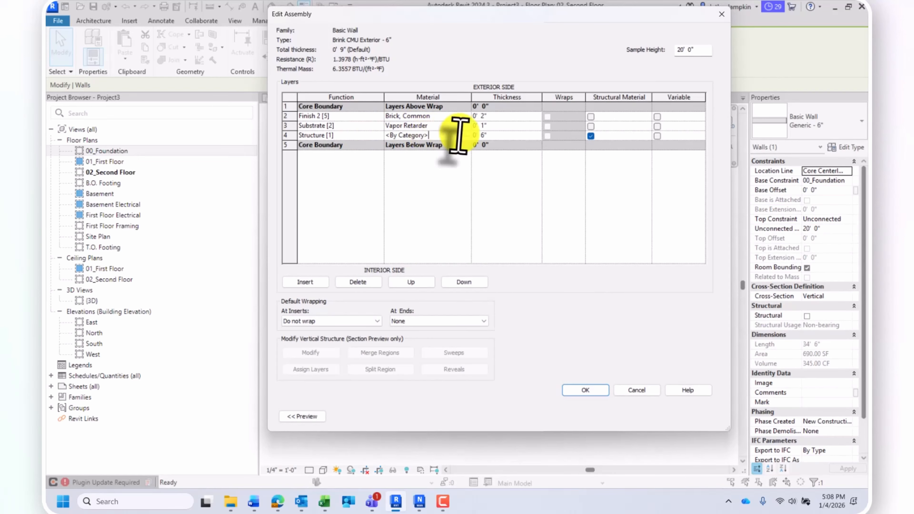
{"action": "left_click", "coordinate": [465, 136]}
{"action": "left_click", "coordinate": [465, 126]}
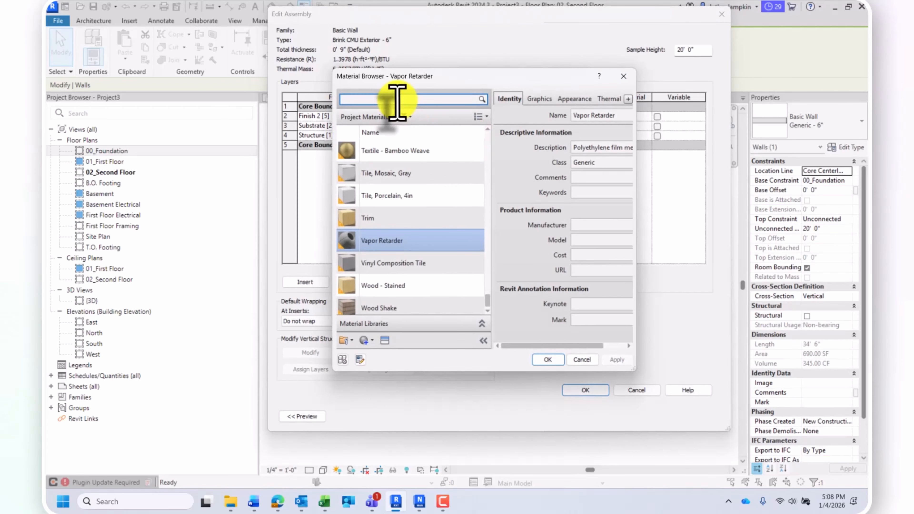
{"action": "type", "text": "struc"}
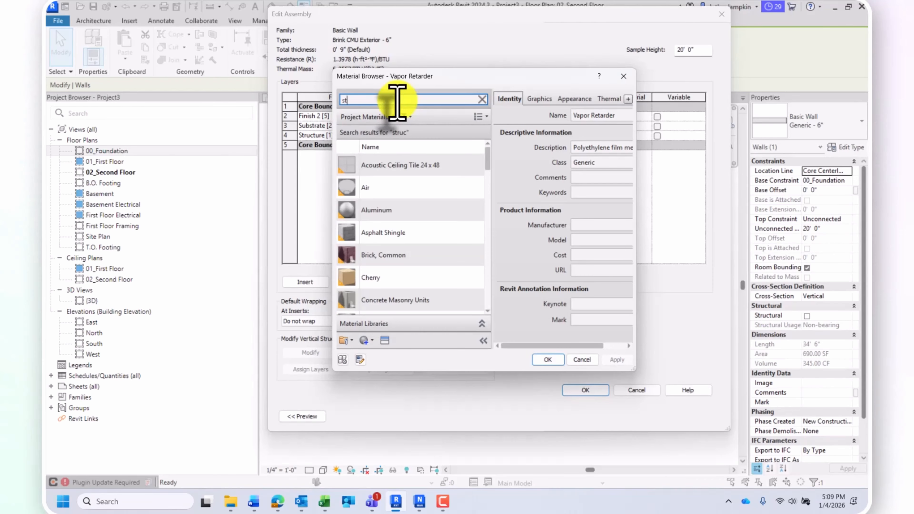
{"action": "key", "text": "BackSpace"}
{"action": "key", "text": "BackSpace"}
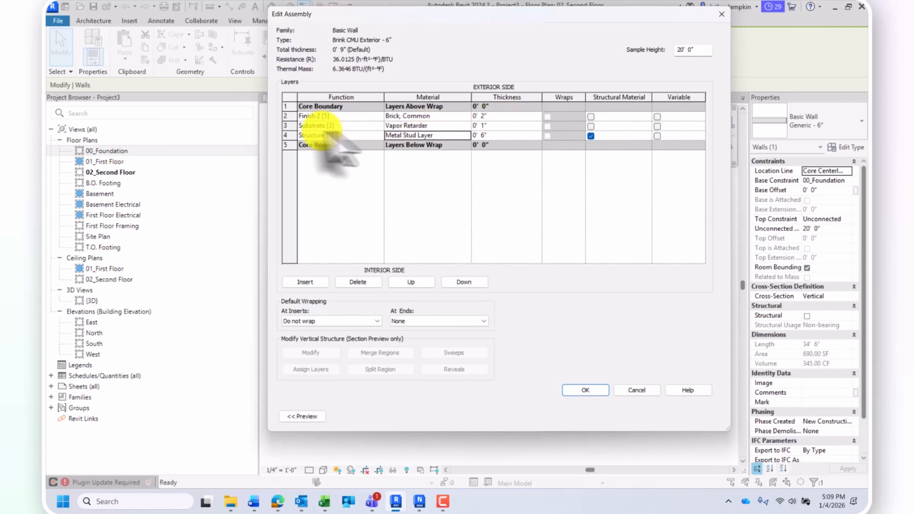
{"action": "left_click", "coordinate": [591, 136]}
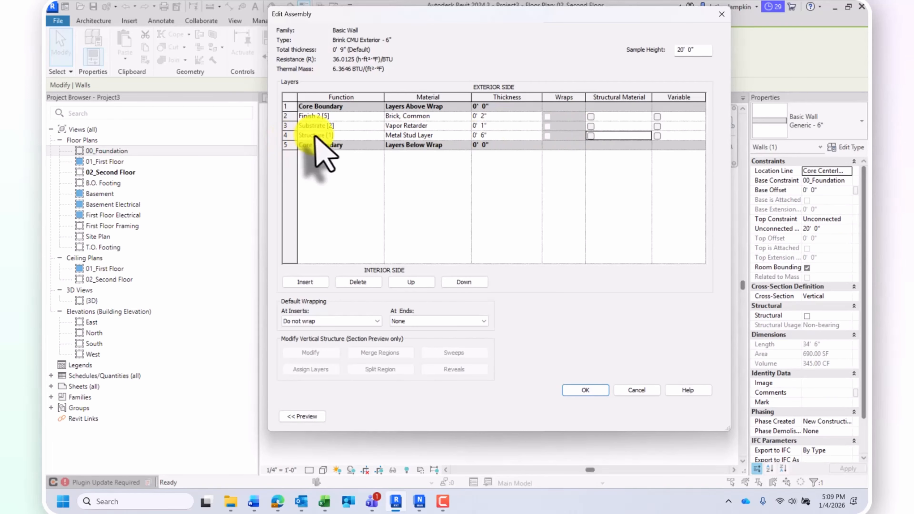
{"action": "left_click", "coordinate": [591, 137]}
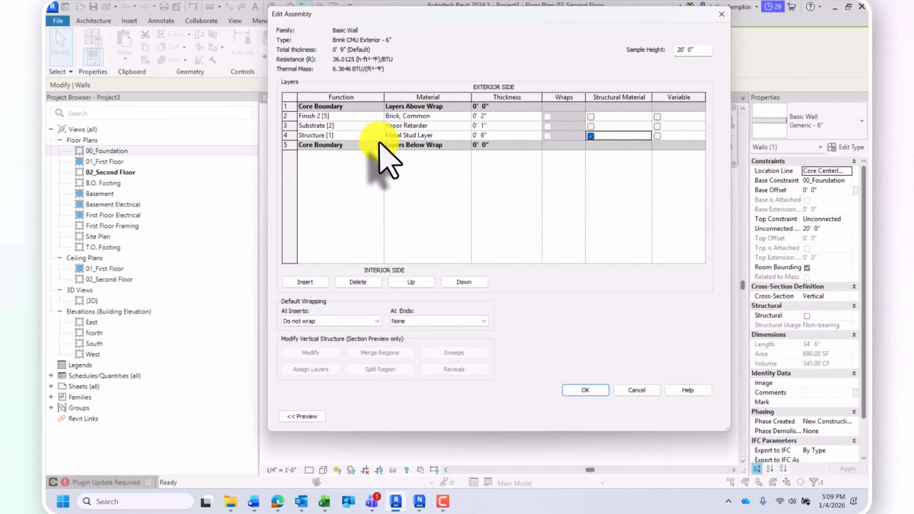
Show the floor plan preview of the wall assembly.
{"action": "left_click_drag", "start_coordinate": [433, 13], "coordinate": [440, 12]}
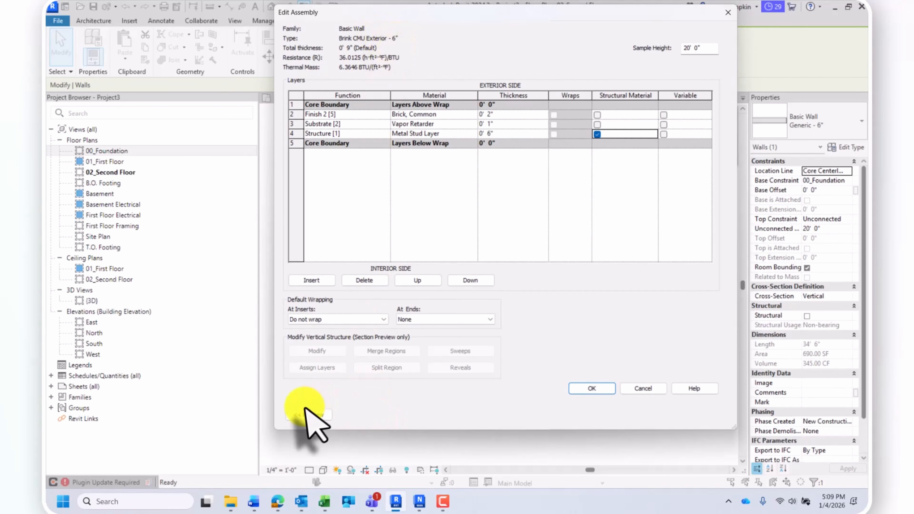
{"action": "left_click", "coordinate": [308, 414]}
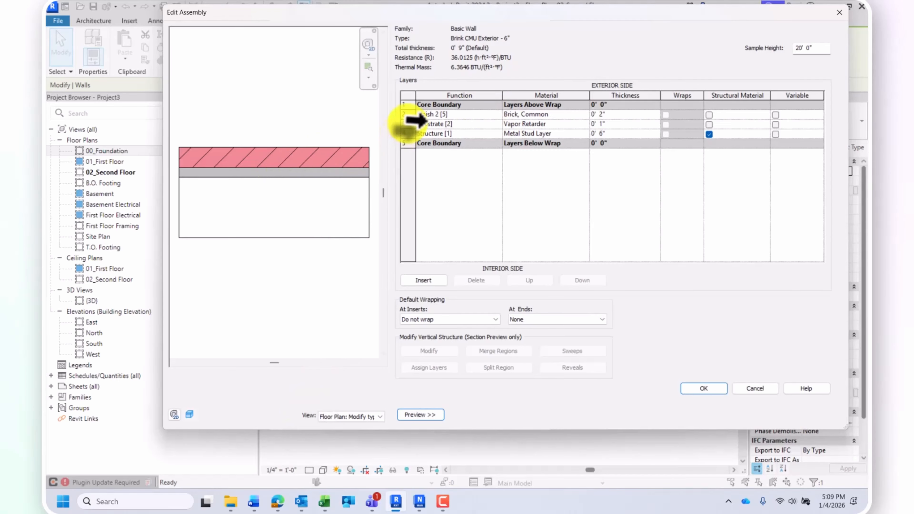
Try reordering the Vapor Retarder substrate layer up and down within the wall's layer list.
{"action": "left_click", "coordinate": [412, 123]}
{"action": "left_click", "coordinate": [411, 134]}
{"action": "left_click", "coordinate": [412, 124]}
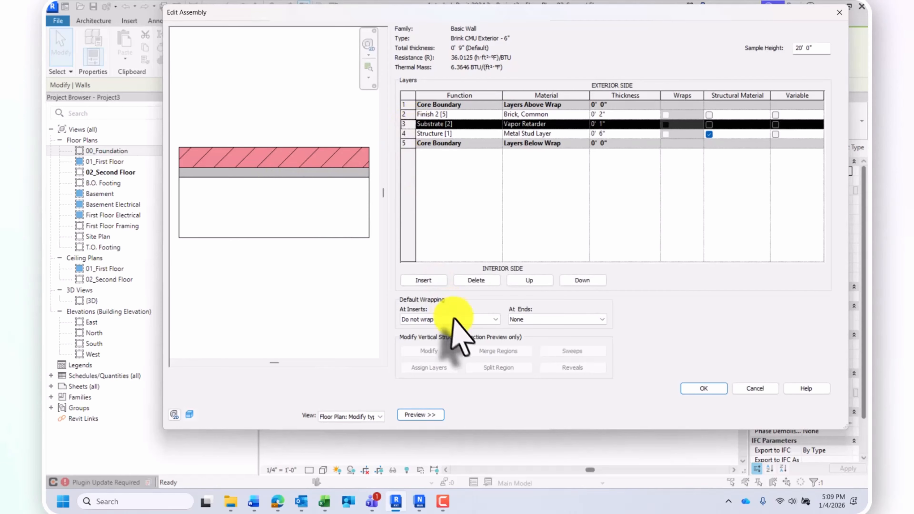
{"action": "left_click", "coordinate": [541, 282]}
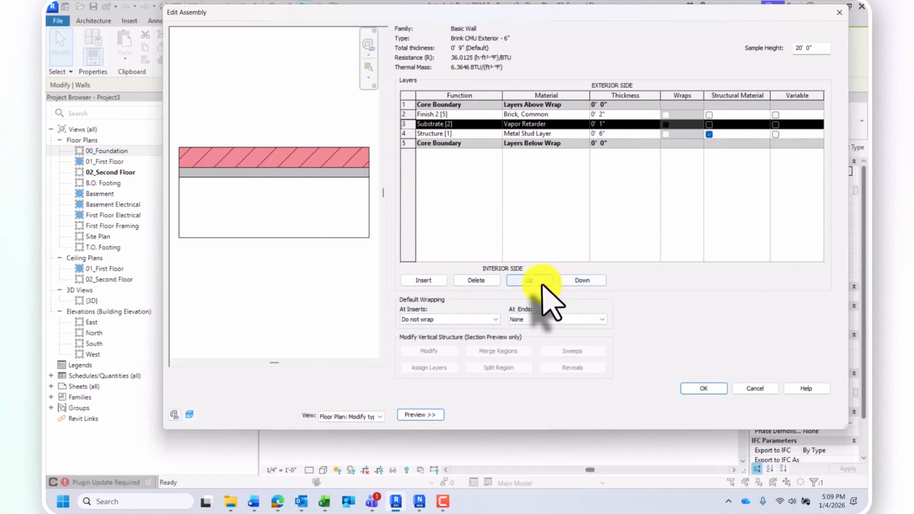
{"action": "left_click", "coordinate": [530, 281]}
{"action": "left_click", "coordinate": [575, 281]}
{"action": "left_click", "coordinate": [455, 117]}
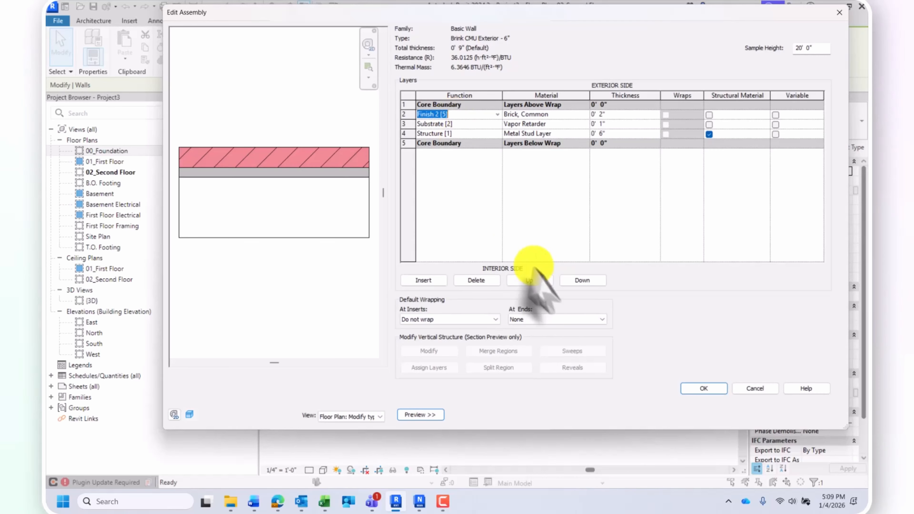
Select the substrate layer and the structure layer in turn to compare their order with the wall preview.
{"action": "left_click", "coordinate": [423, 125]}
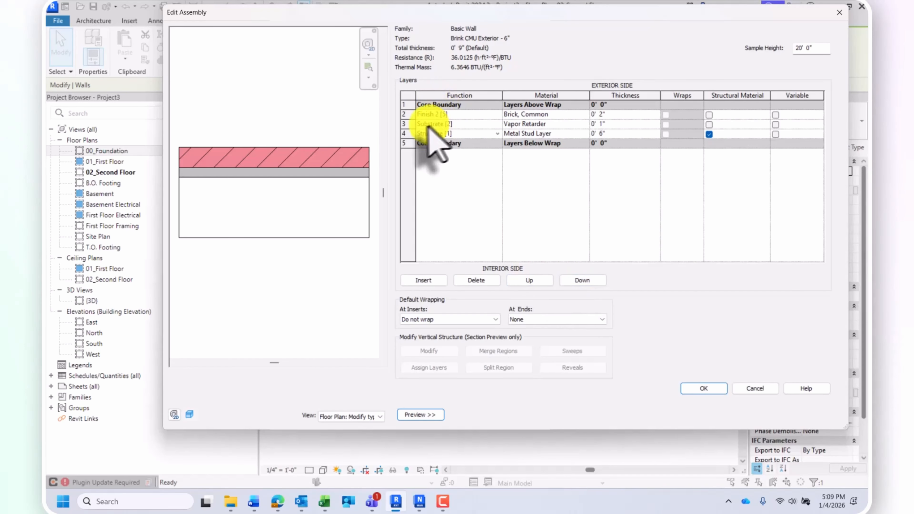
{"action": "left_click", "coordinate": [407, 123]}
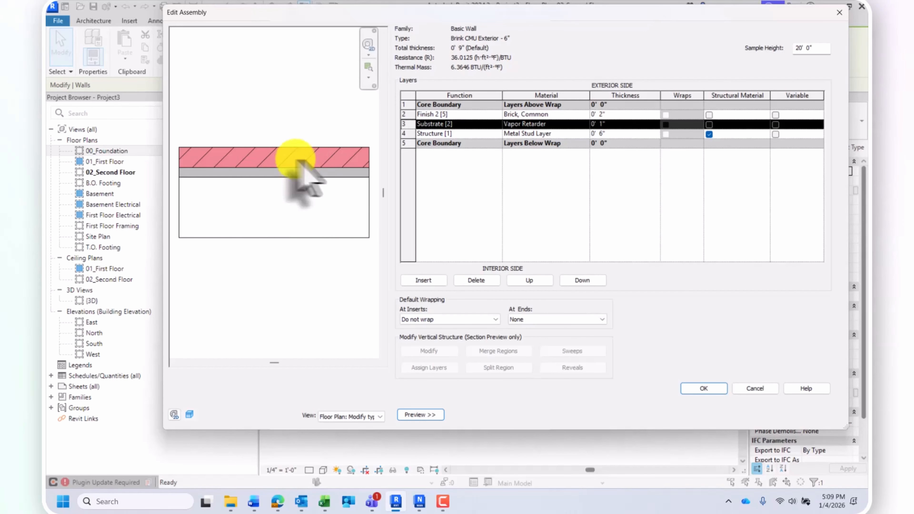
{"action": "left_click", "coordinate": [410, 133]}
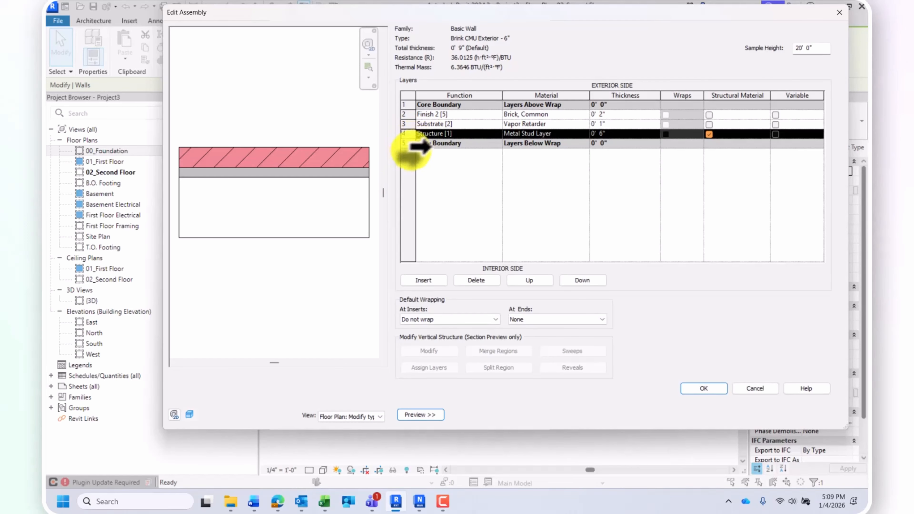
Insert a new layer above the 6" metal stud layer and change that 6" layer's function to Finish 1 [4].
{"action": "left_click", "coordinate": [436, 282]}
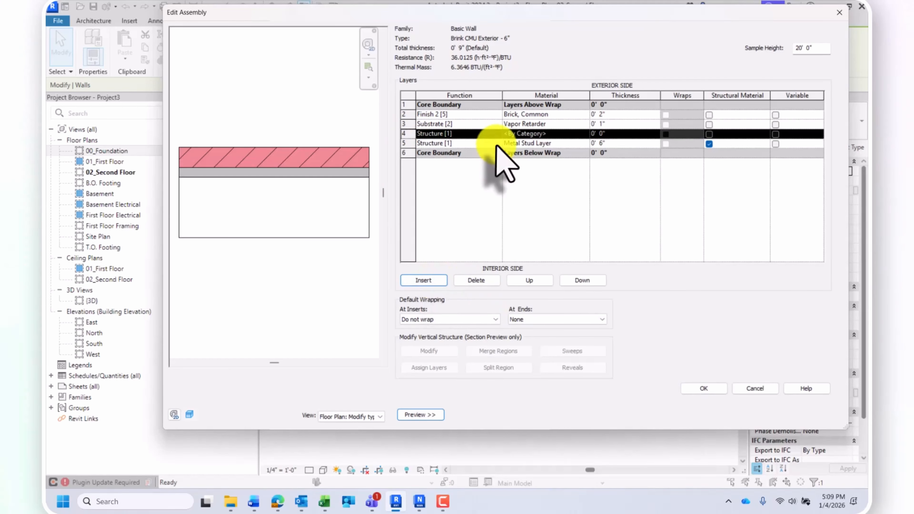
{"action": "left_click", "coordinate": [496, 143]}
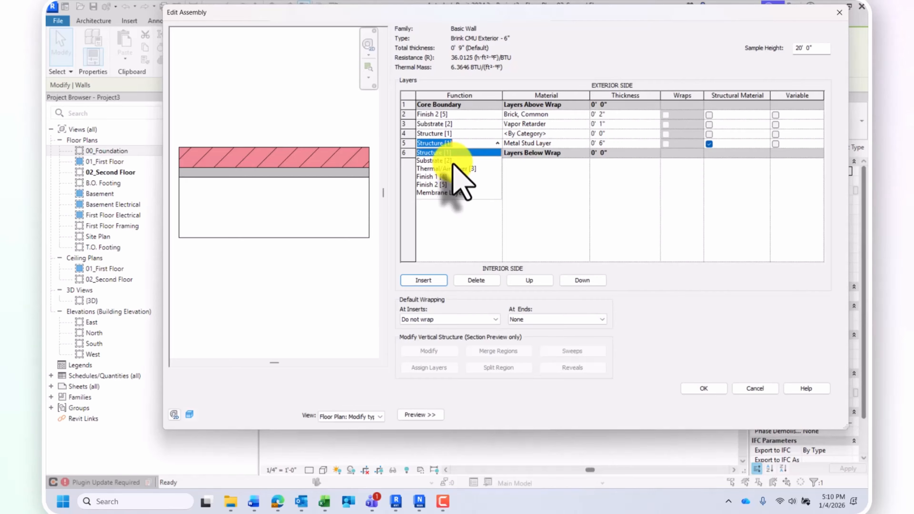
{"action": "left_click", "coordinate": [437, 176]}
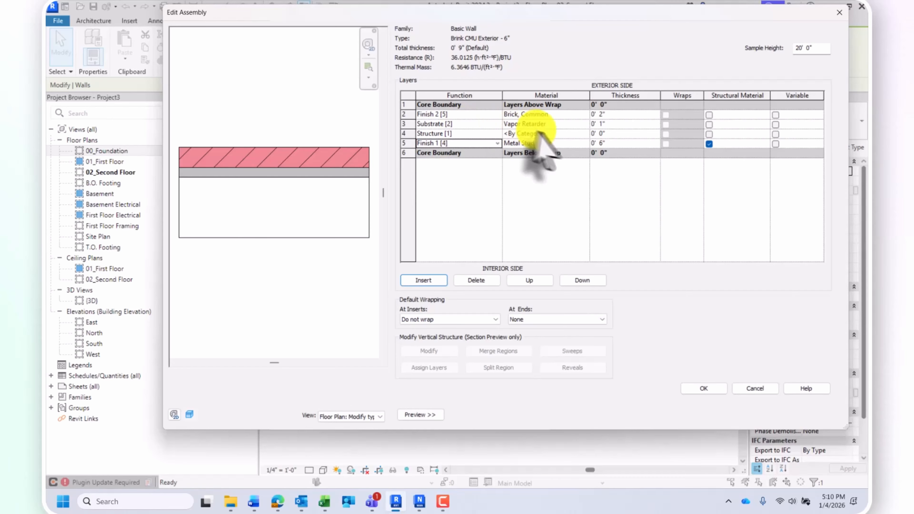
{"action": "key", "text": "Tab"}
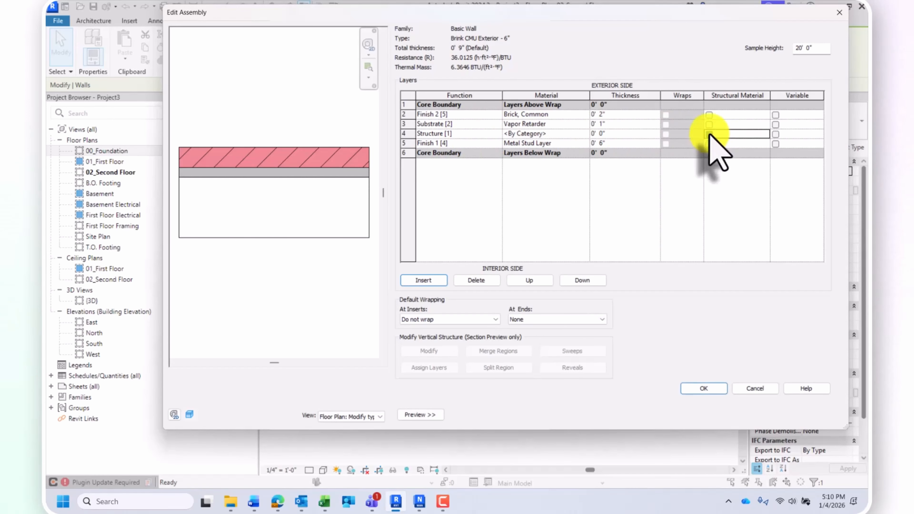
Mark the new Structure [1] layer as the structural material and assign it the Metal Stud Layer material.
{"action": "left_click", "coordinate": [708, 135]}
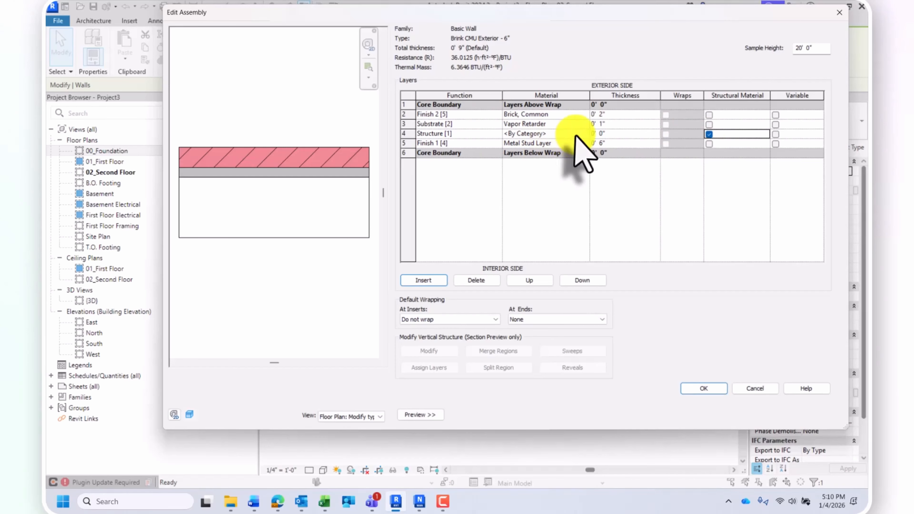
{"action": "left_click", "coordinate": [585, 143]}
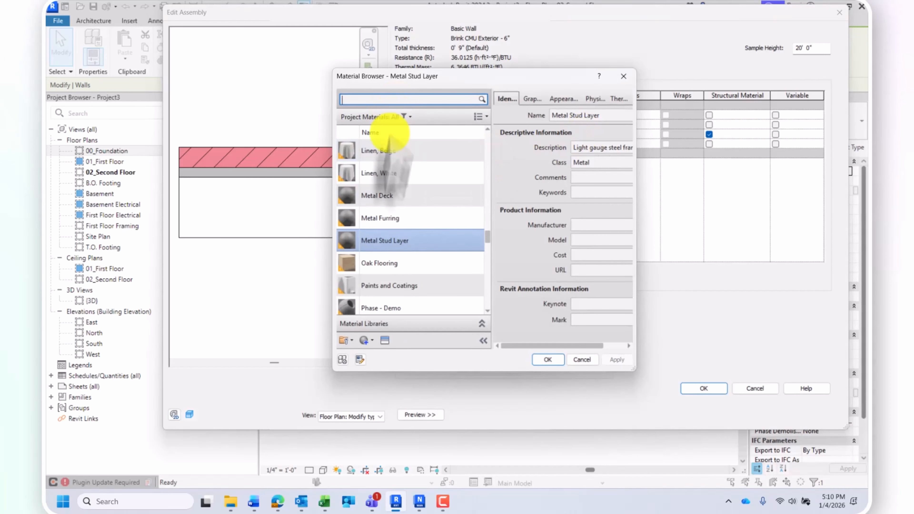
{"action": "double_click", "coordinate": [389, 237]}
Assign the Gypsum Wall Board material to the Finish 1 [4] layer.
{"action": "left_click", "coordinate": [566, 143]}
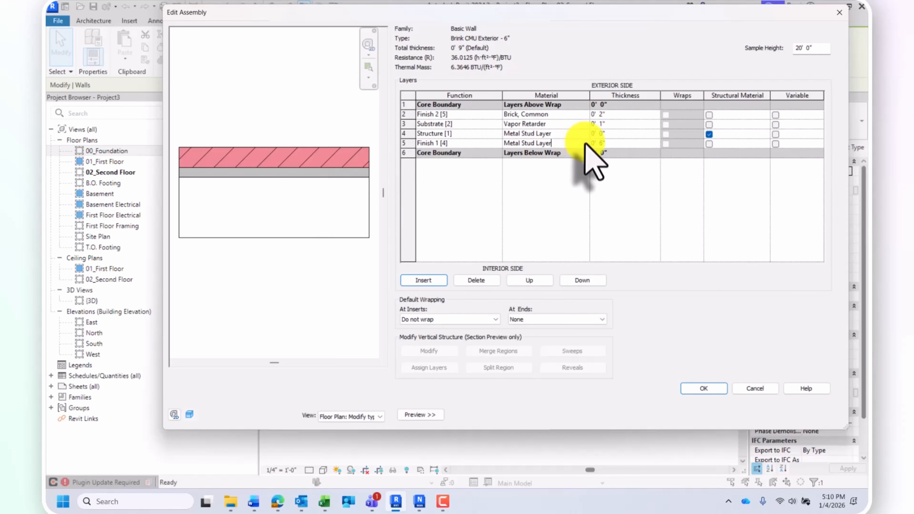
{"action": "left_click", "coordinate": [585, 143]}
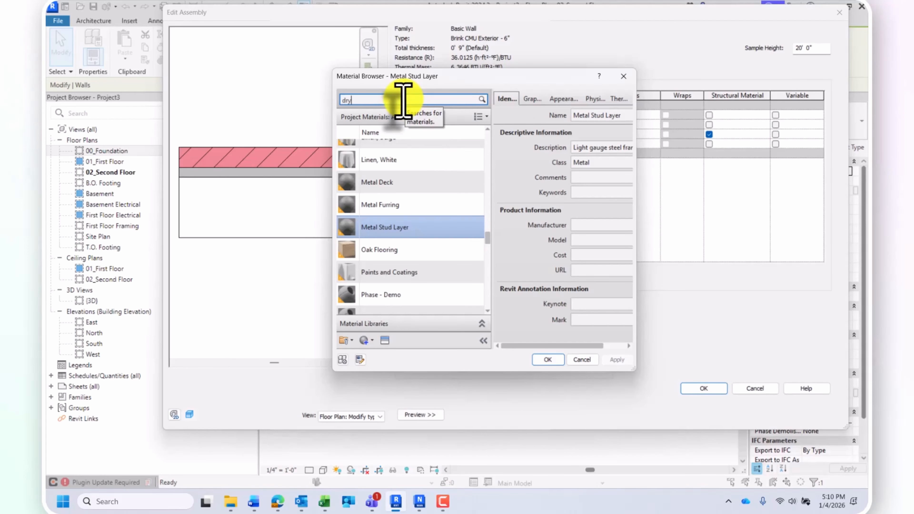
{"action": "double_click", "coordinate": [416, 165]}
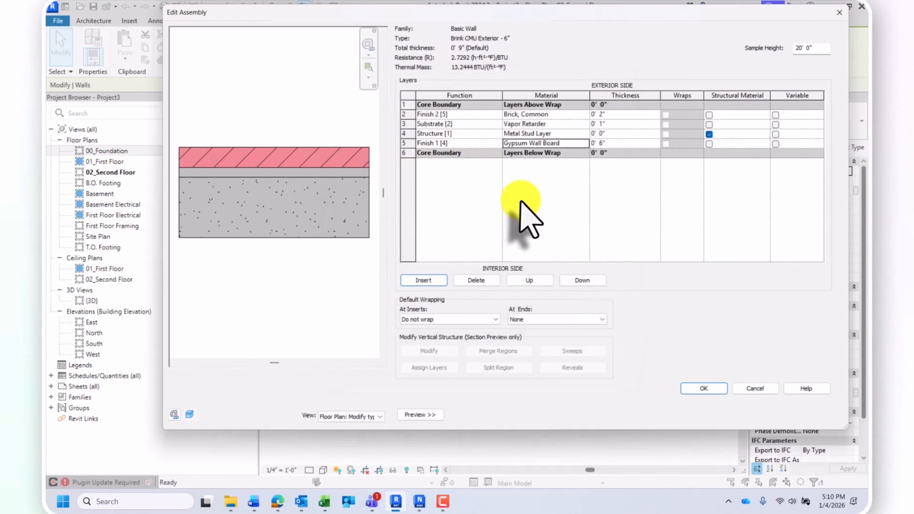
Replace the Substrate [2] layer's material with Gypsum Wall Board.
{"action": "left_click", "coordinate": [548, 124]}
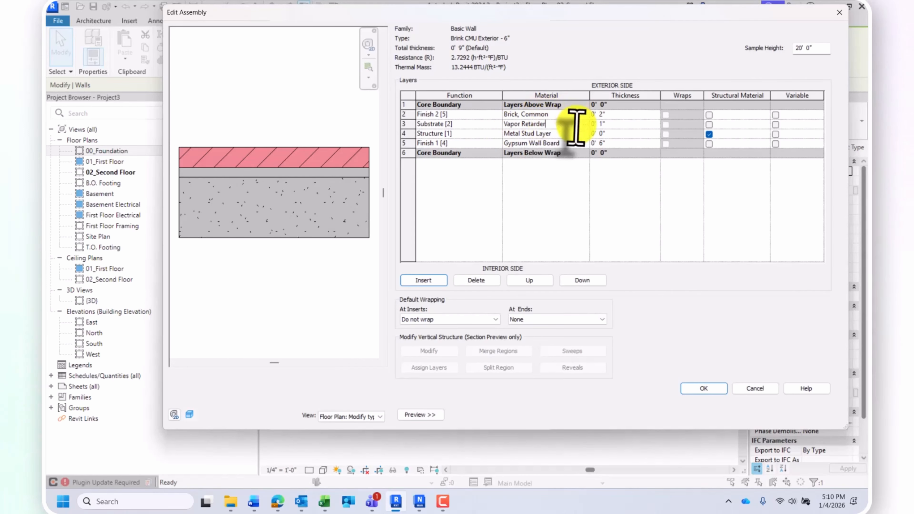
{"action": "left_click", "coordinate": [585, 124]}
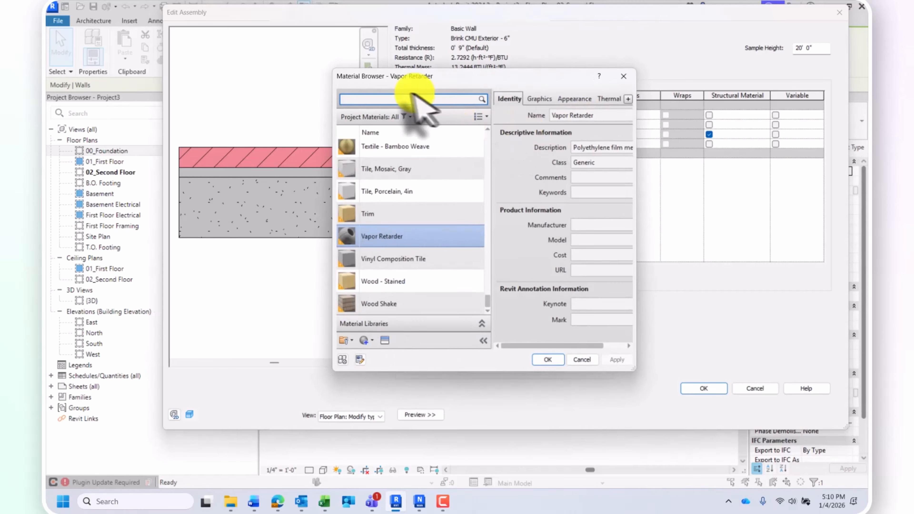
{"action": "left_click", "coordinate": [404, 99]}
{"action": "type", "text": "gyp"}
{"action": "double_click", "coordinate": [414, 166]}
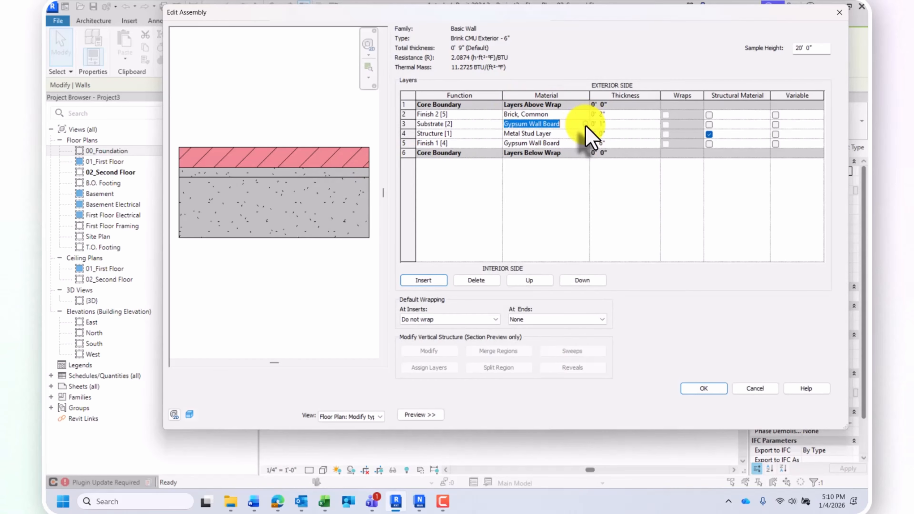
Try the Use Render Appearance option for the Gypsum Wall Board material's shading, with the material browser enlarged and repositioned.
{"action": "left_click", "coordinate": [585, 124]}
{"action": "left_click_drag", "start_coordinate": [636, 130], "coordinate": [784, 104]}
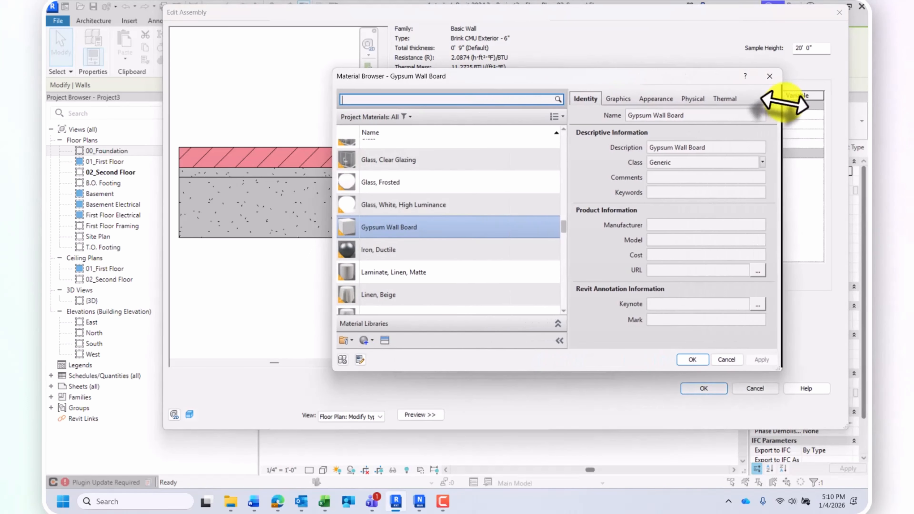
{"action": "left_click_drag", "start_coordinate": [646, 76], "coordinate": [518, 33]}
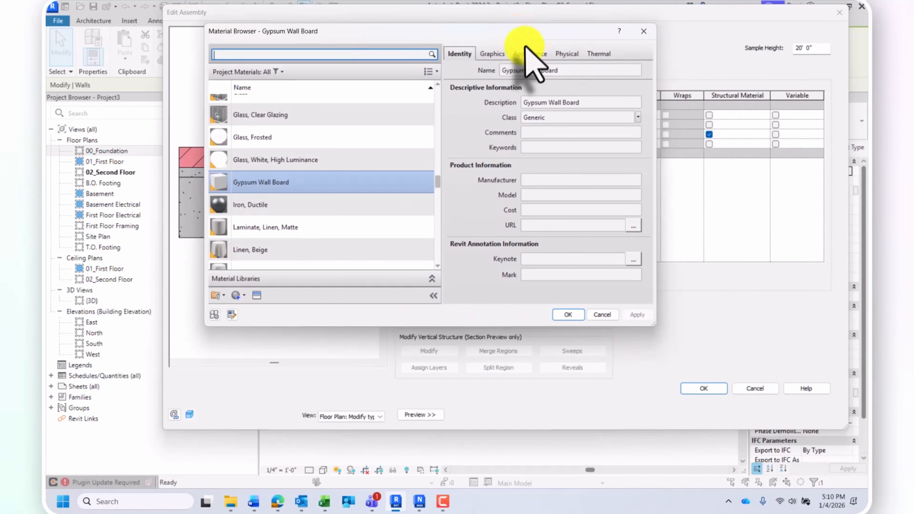
{"action": "left_click", "coordinate": [490, 54]}
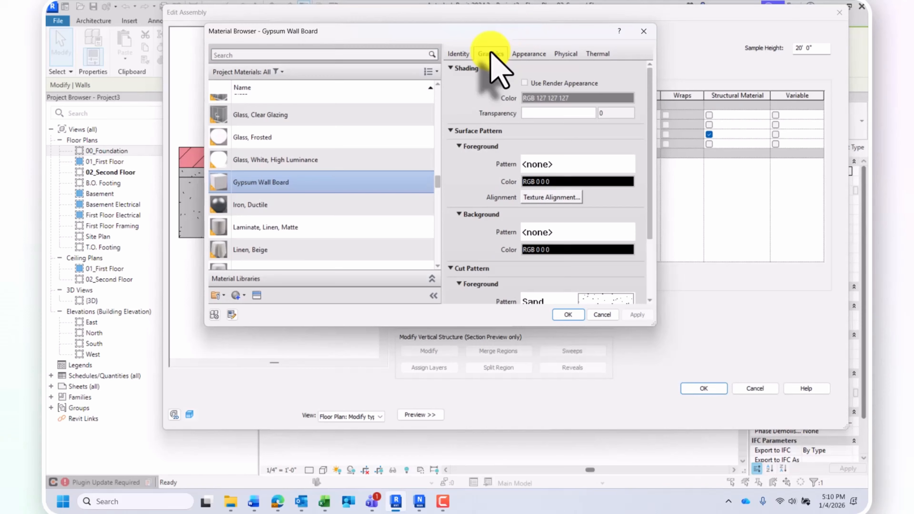
{"action": "left_click", "coordinate": [525, 83]}
{"action": "scroll", "coordinate": [535, 131], "scroll_direction": "down", "scroll_amount": 1}
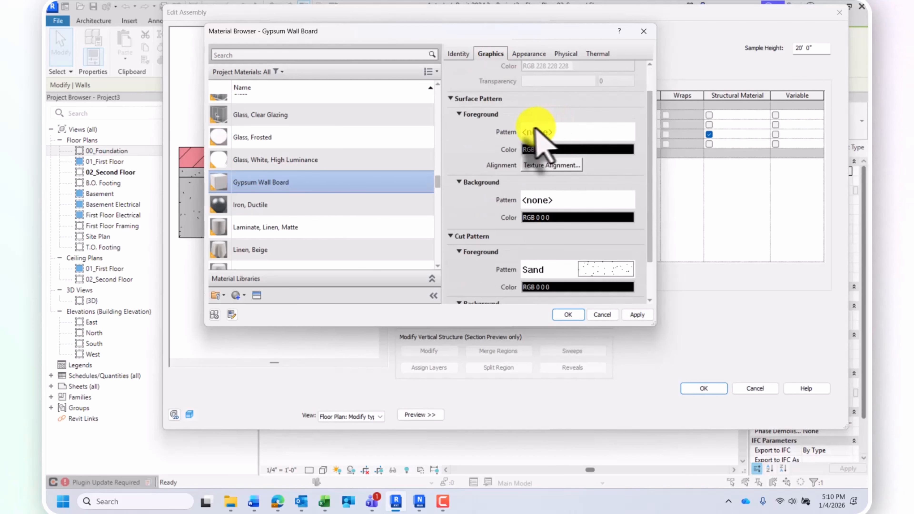
Review the drafting and model fill patterns available for Gypsum Wall Board's surface foreground, and close the material without choosing one.
{"action": "left_click", "coordinate": [540, 133]}
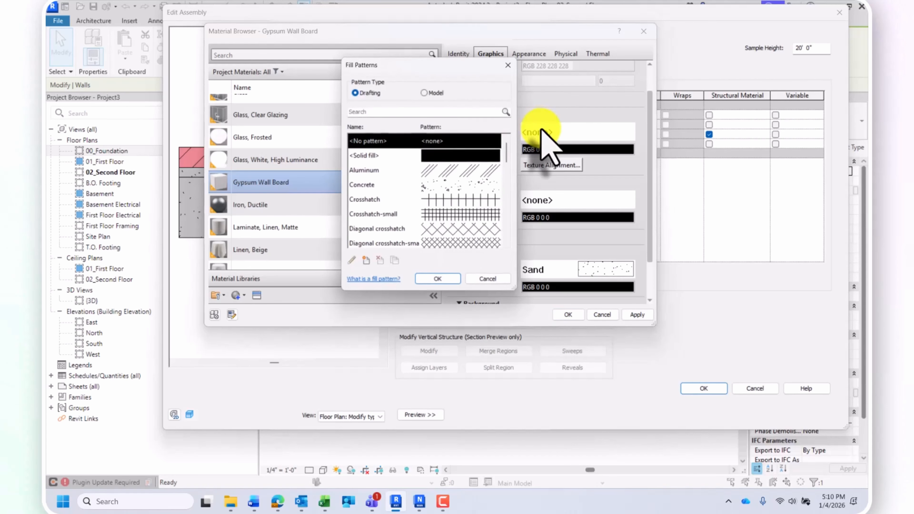
{"action": "scroll", "coordinate": [434, 177], "scroll_direction": "down", "scroll_amount": 3}
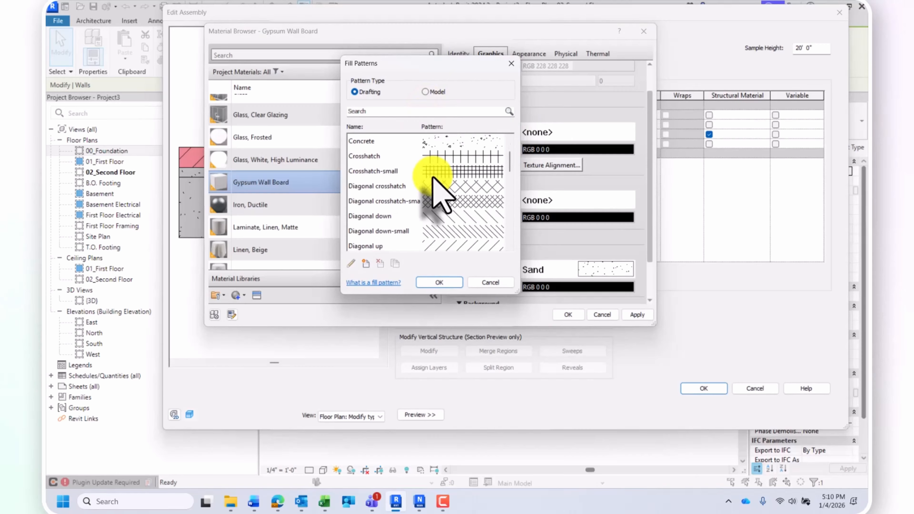
{"action": "scroll", "coordinate": [435, 178], "scroll_direction": "up", "scroll_amount": 3}
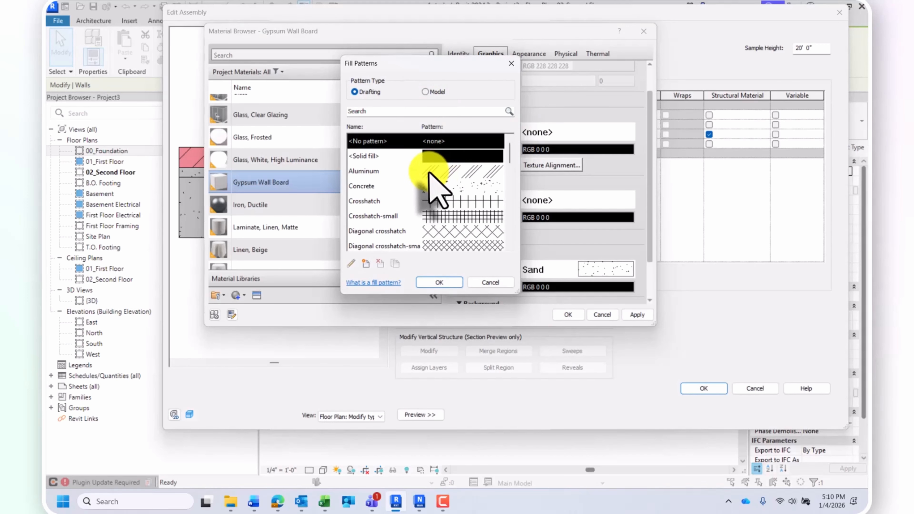
{"action": "scroll", "coordinate": [430, 172], "scroll_direction": "down", "scroll_amount": 1}
{"action": "scroll", "coordinate": [432, 178], "scroll_direction": "down", "scroll_amount": 2}
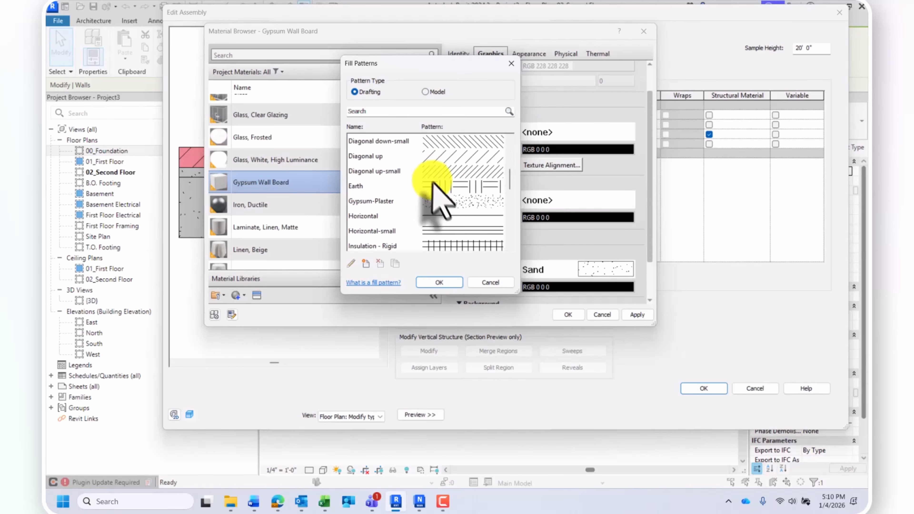
{"action": "scroll", "coordinate": [442, 205], "scroll_direction": "down", "scroll_amount": 6}
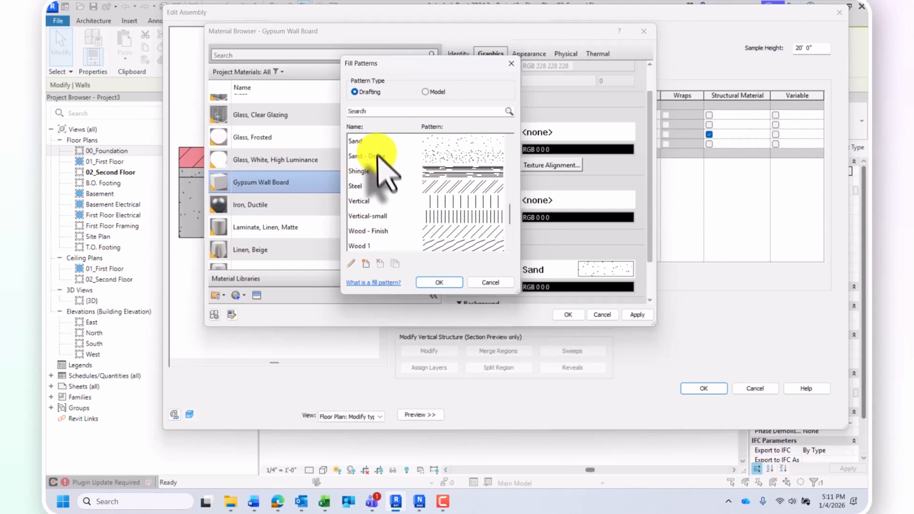
{"action": "scroll", "coordinate": [399, 176], "scroll_direction": "up", "scroll_amount": 6}
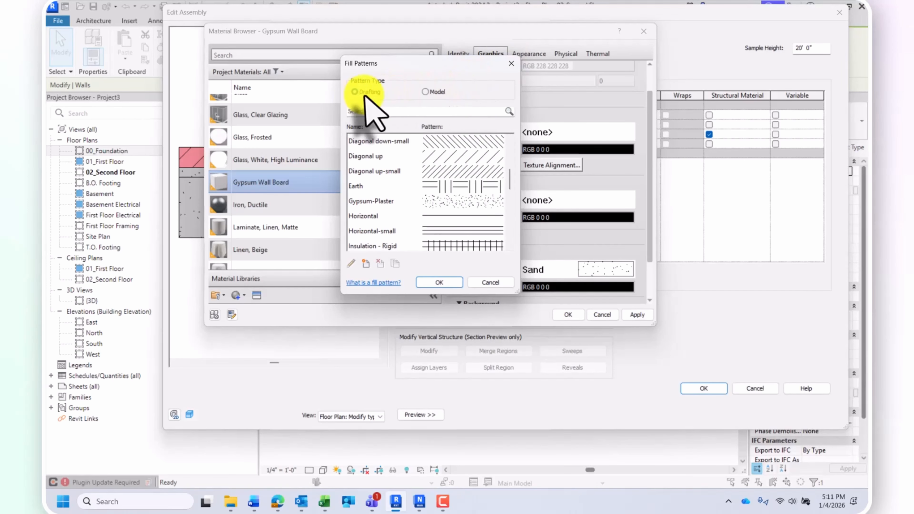
{"action": "left_click", "coordinate": [425, 92]}
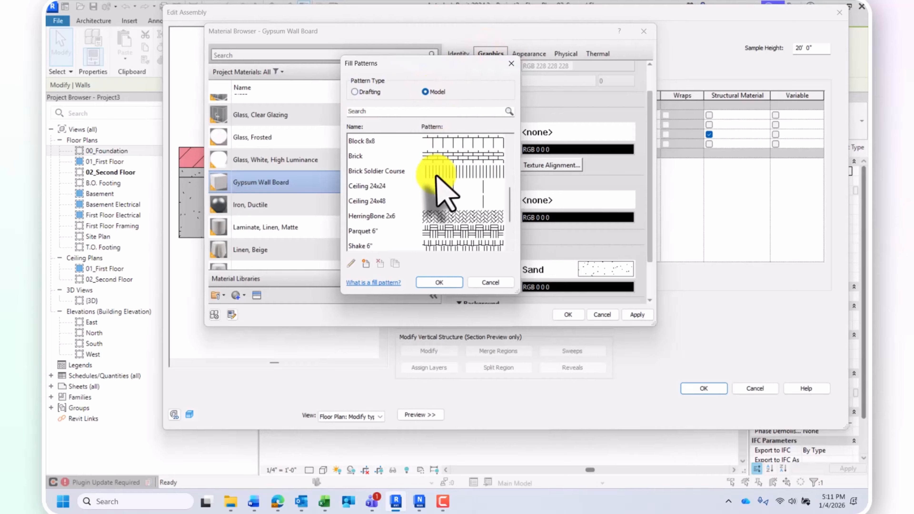
{"action": "left_click", "coordinate": [511, 64]}
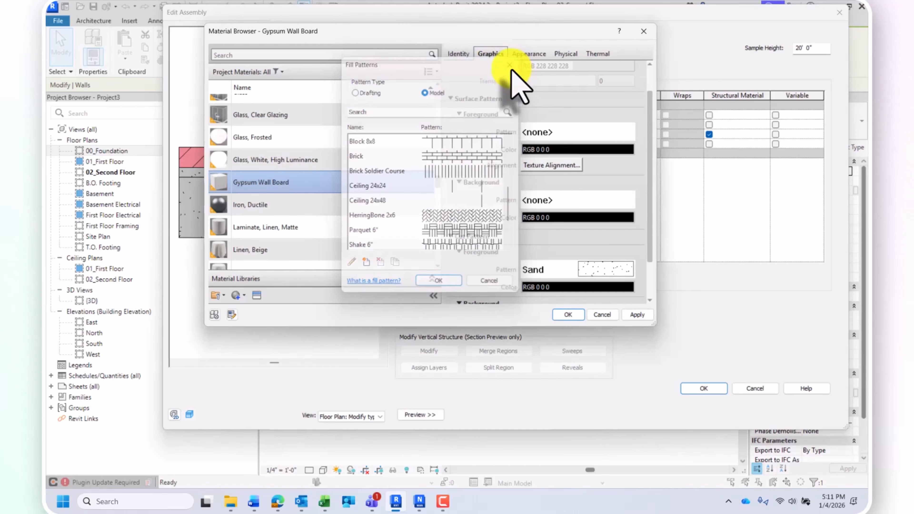
{"action": "left_click", "coordinate": [640, 31]}
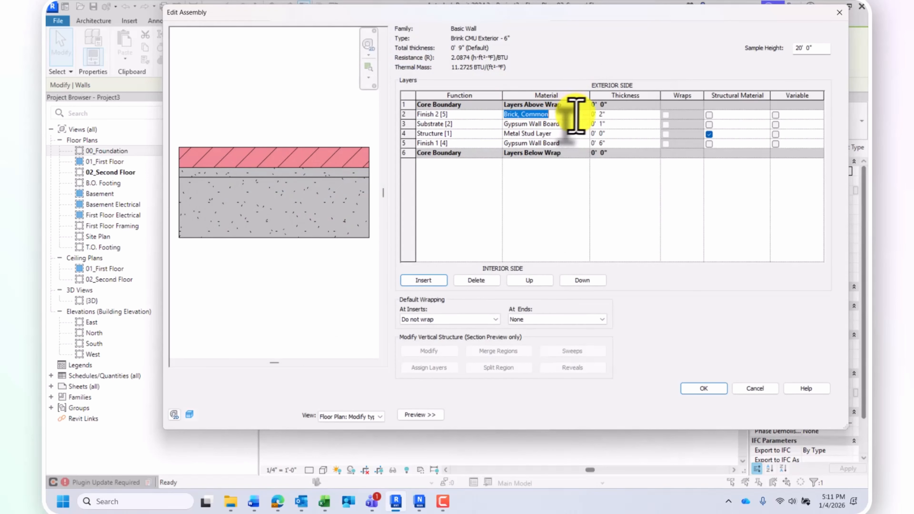
Examine the Brick, Common material's graphics, including its surface pattern, texture alignment and cut pattern settings.
{"action": "left_click", "coordinate": [584, 114]}
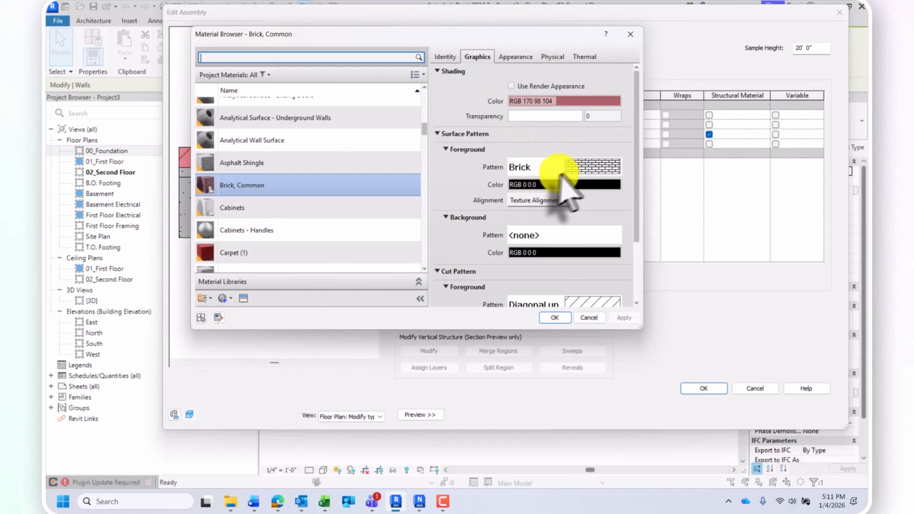
{"action": "left_click", "coordinate": [536, 200]}
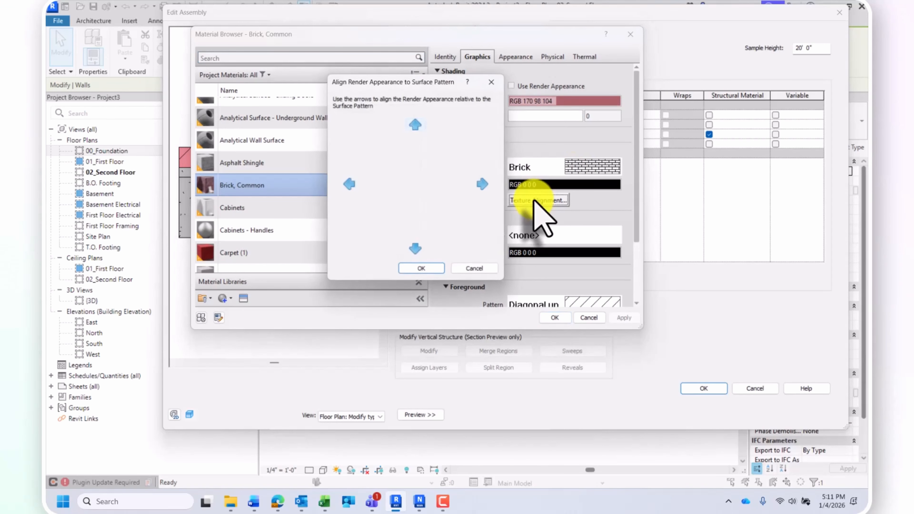
{"action": "left_click", "coordinate": [494, 81]}
{"action": "scroll", "coordinate": [546, 240], "scroll_direction": "down", "scroll_amount": 2}
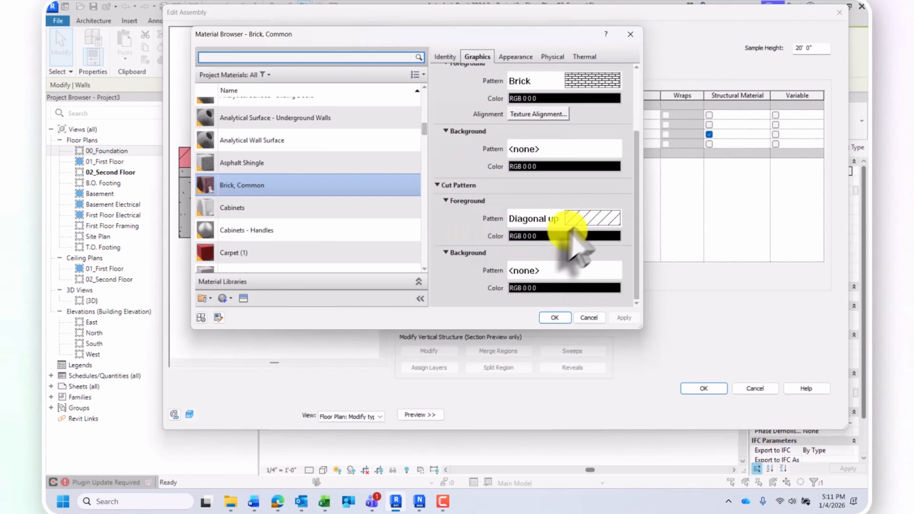
{"action": "scroll", "coordinate": [583, 231], "scroll_direction": "down", "scroll_amount": 1}
{"action": "scroll", "coordinate": [587, 219], "scroll_direction": "up", "scroll_amount": 3}
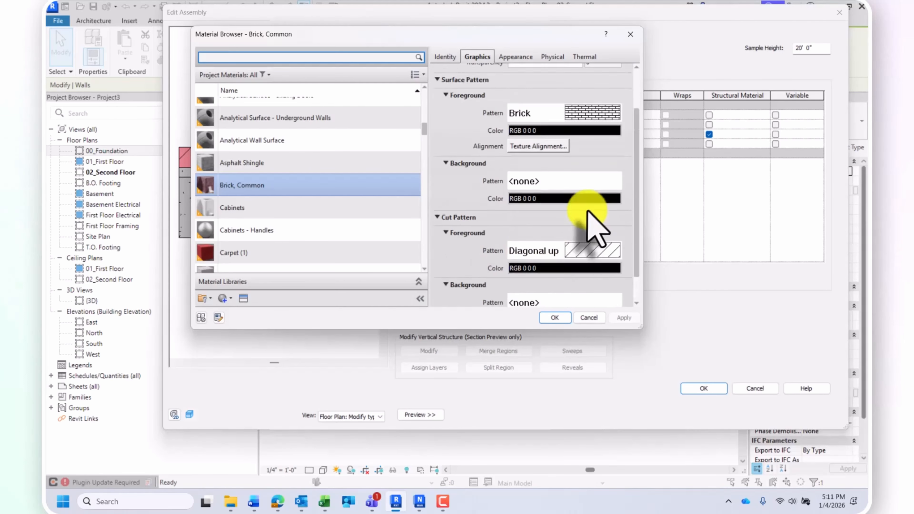
Examine the Brick, Common material's appearance: masonry finish choices, asset information, and the preview's scene, environment and render quality options.
{"action": "left_click", "coordinate": [518, 60]}
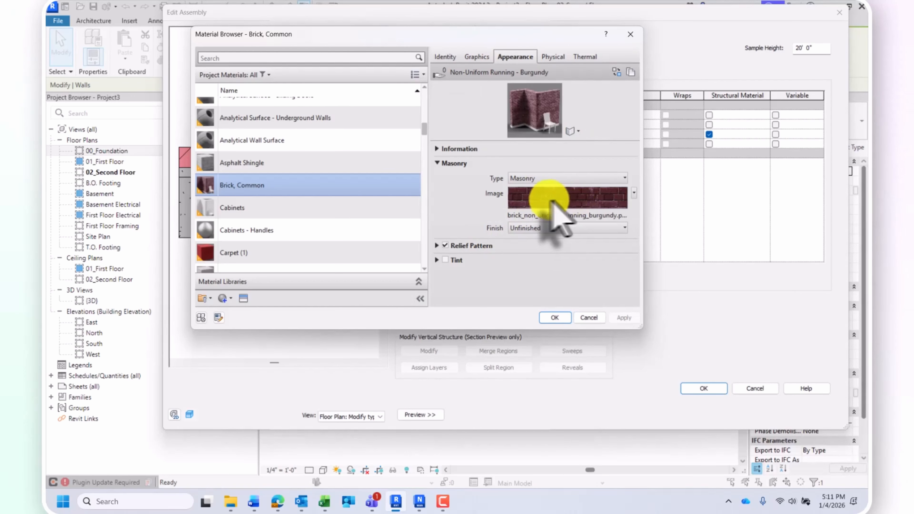
{"action": "left_click", "coordinate": [554, 229]}
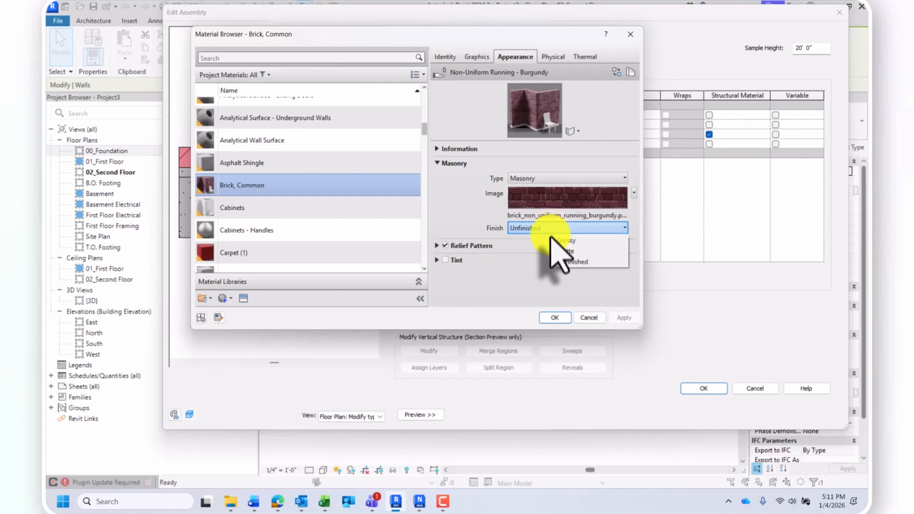
{"action": "left_click", "coordinate": [524, 267]}
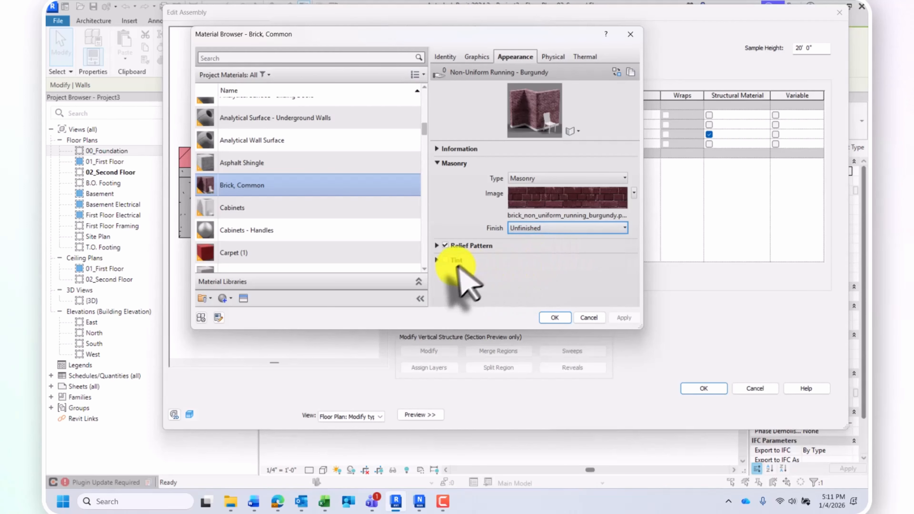
{"action": "left_click", "coordinate": [437, 149]}
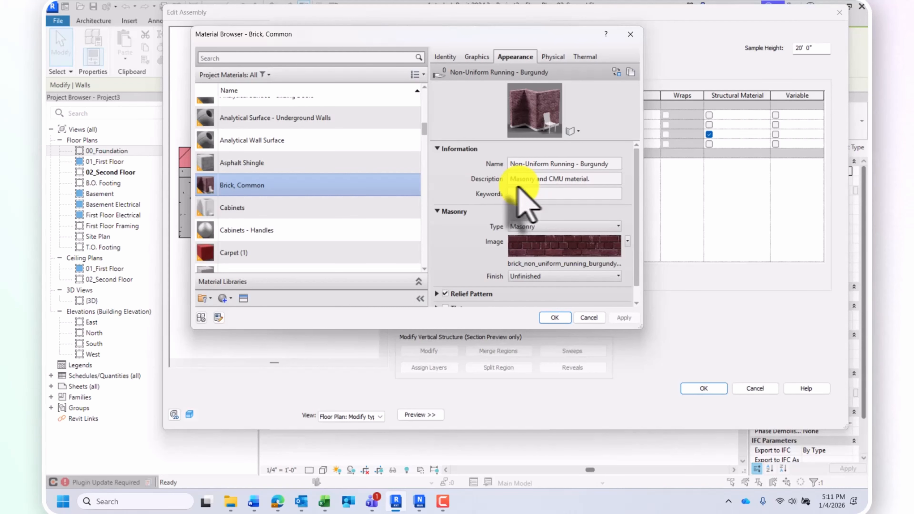
{"action": "scroll", "coordinate": [473, 179], "scroll_direction": "down", "scroll_amount": 1}
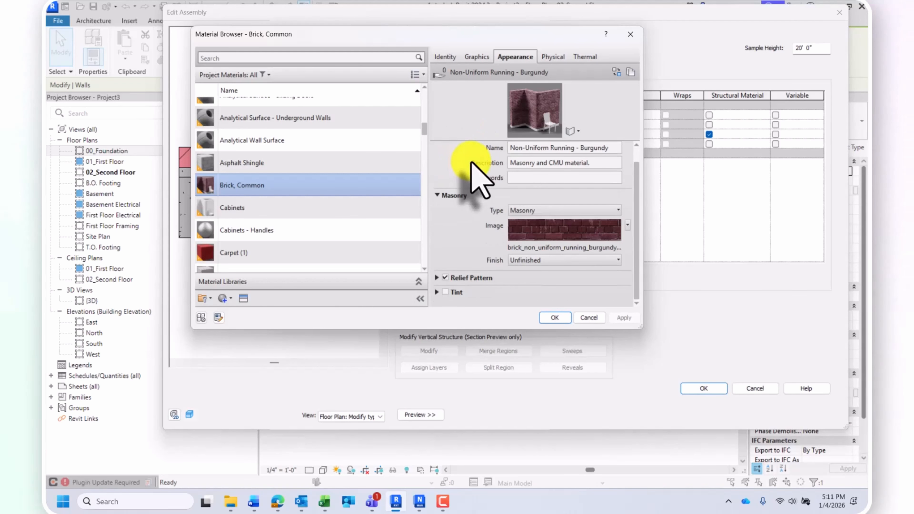
{"action": "left_click", "coordinate": [572, 131]}
{"action": "mouse_move", "coordinate": [568, 147]}
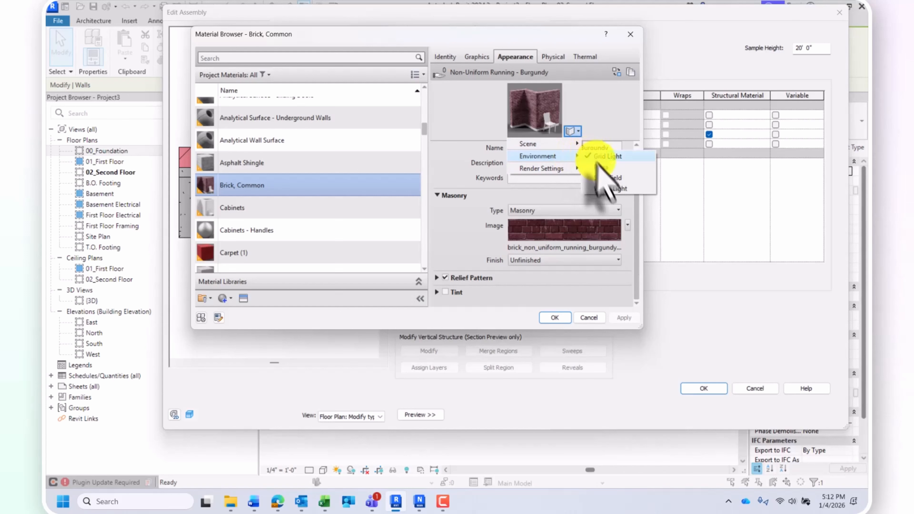
{"action": "left_click", "coordinate": [601, 124]}
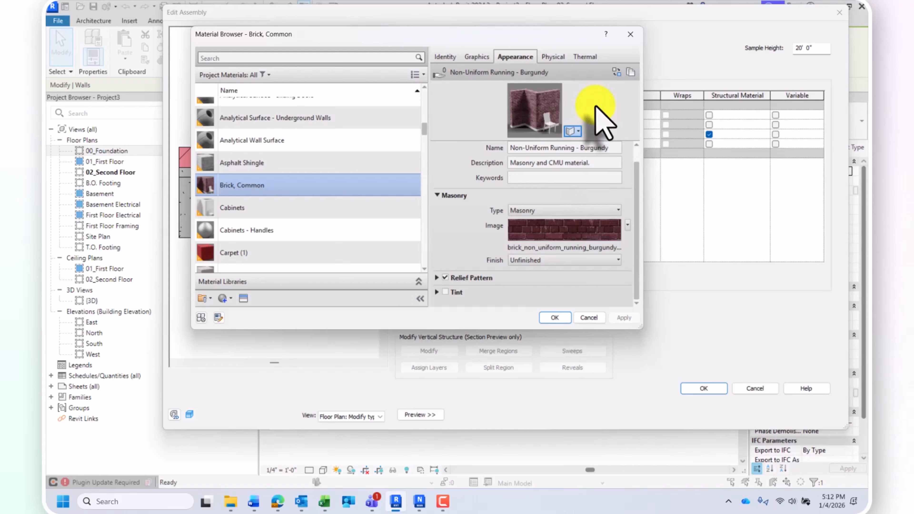
{"action": "left_click", "coordinate": [578, 129]}
{"action": "mouse_move", "coordinate": [585, 168]}
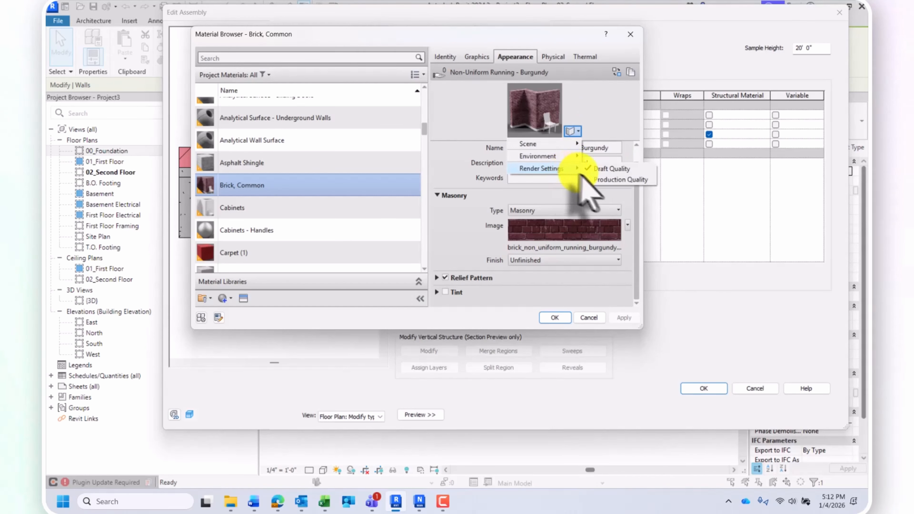
{"action": "left_click", "coordinate": [595, 107]}
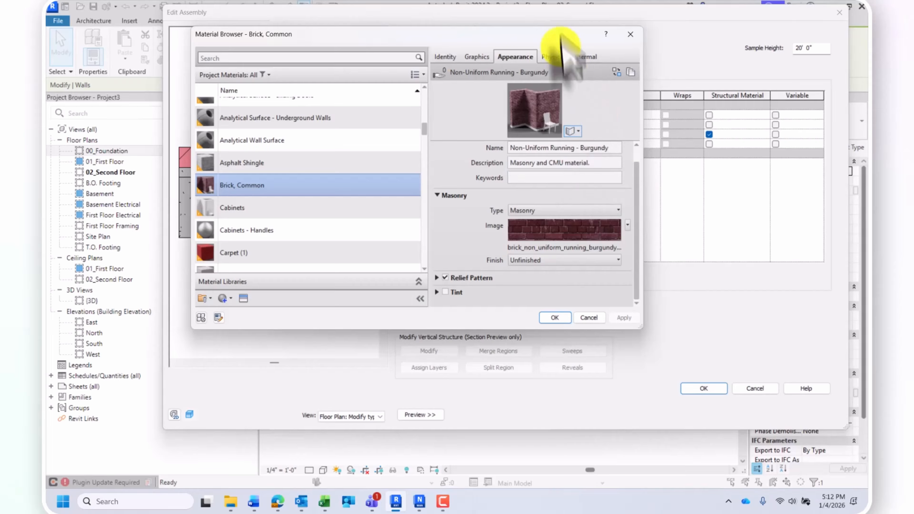
Examine the Brick, Common material's physical and thermal properties, including its mechanical data, and close the material browser.
{"action": "left_click", "coordinate": [552, 56]}
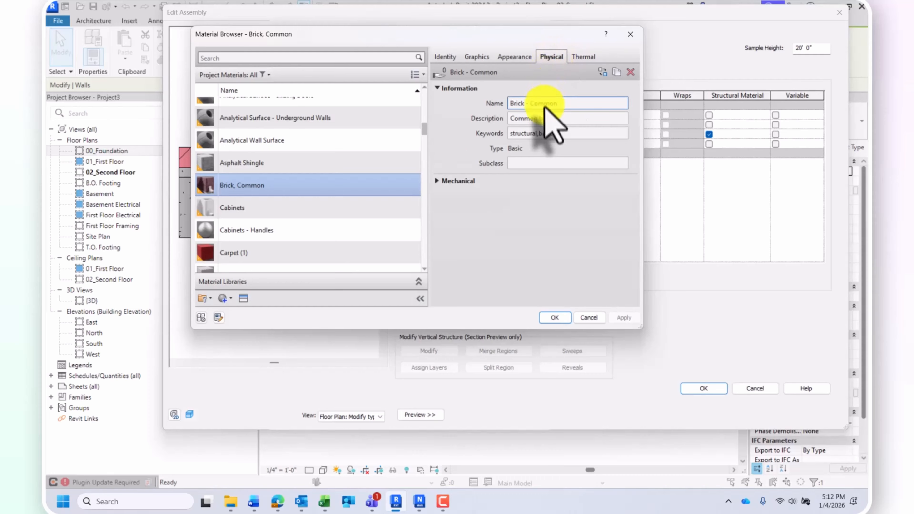
{"action": "left_click", "coordinate": [532, 119]}
{"action": "left_click", "coordinate": [437, 181]}
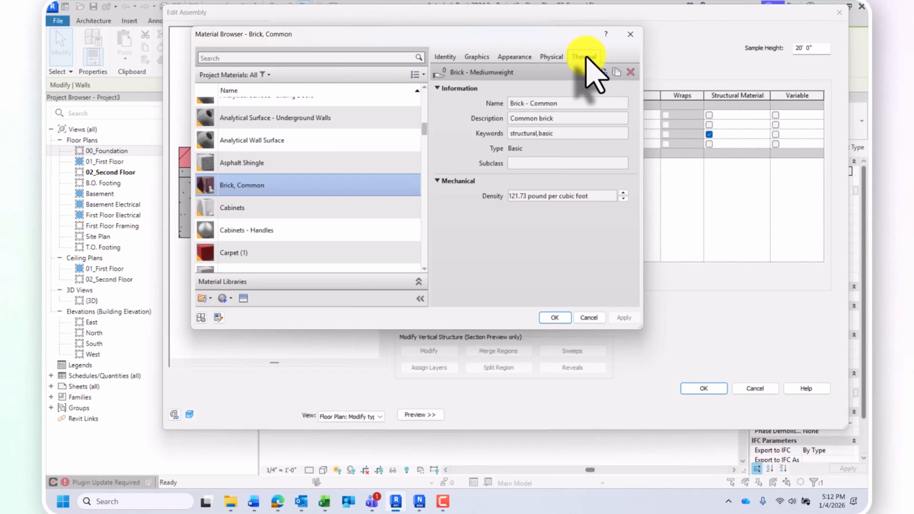
{"action": "left_click", "coordinate": [584, 57]}
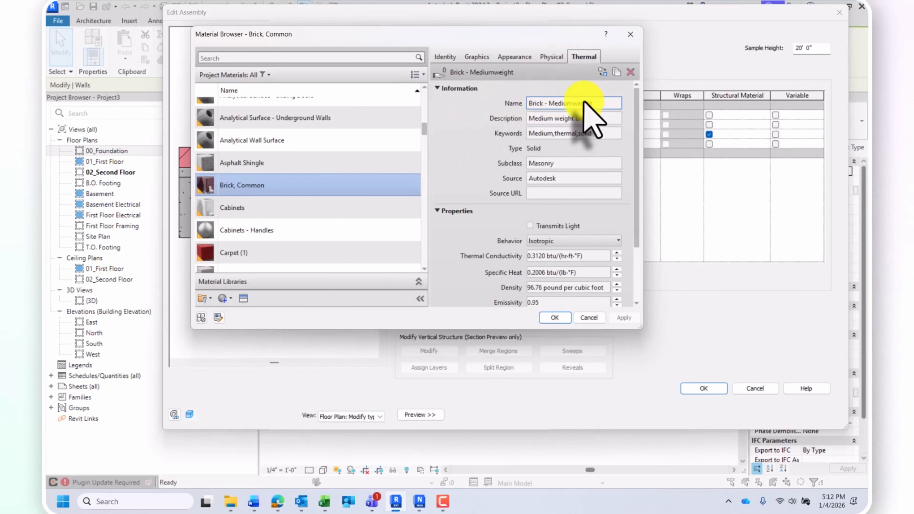
{"action": "scroll", "coordinate": [574, 113], "scroll_direction": "down", "scroll_amount": 1}
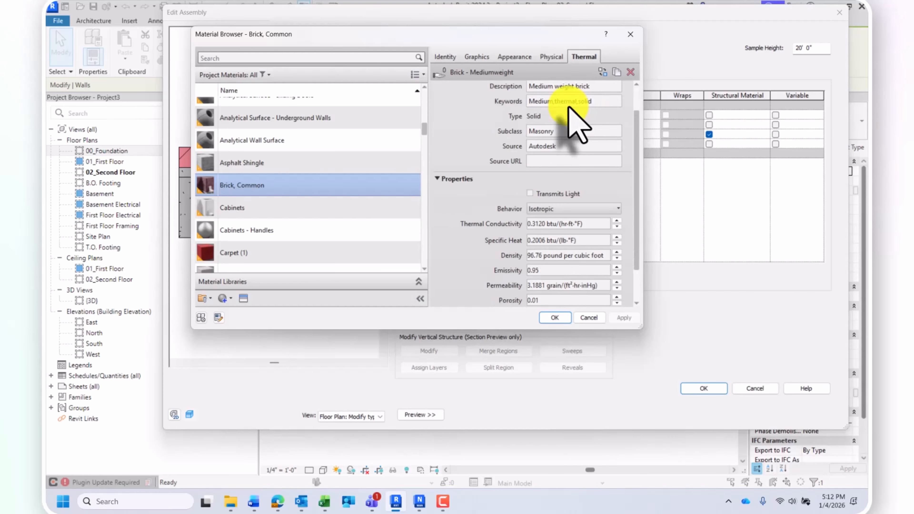
{"action": "scroll", "coordinate": [578, 124], "scroll_direction": "down", "scroll_amount": 2}
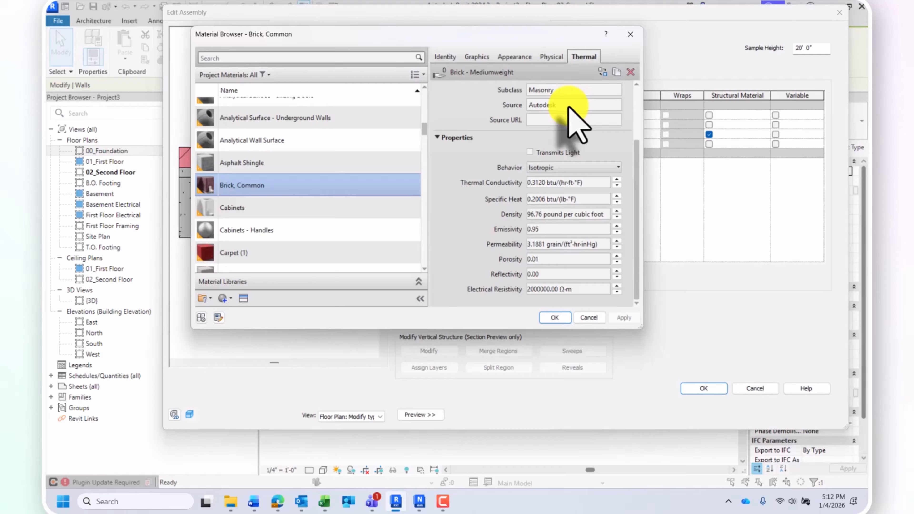
{"action": "left_click", "coordinate": [635, 32]}
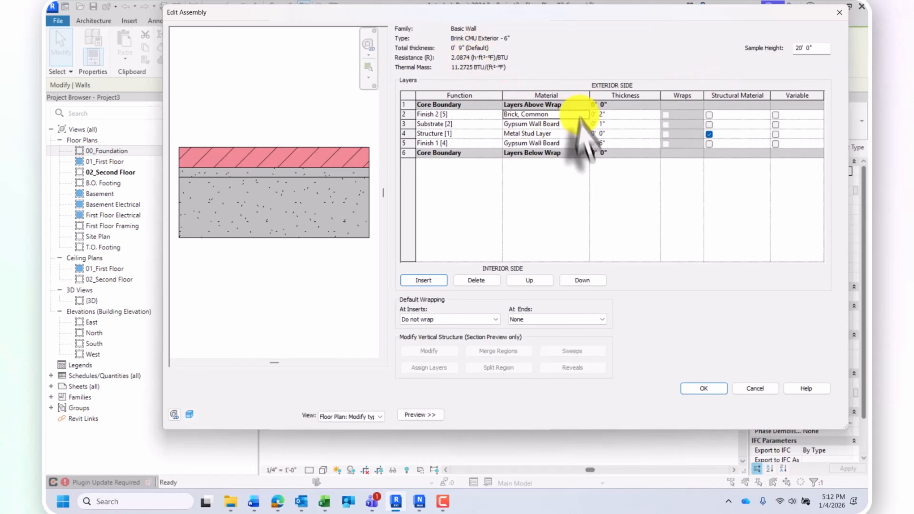
Set the layer thicknesses to 6" for Structure [1] and 5/8" for both Finish 1 [4] and Substrate [2].
{"action": "left_click", "coordinate": [602, 135]}
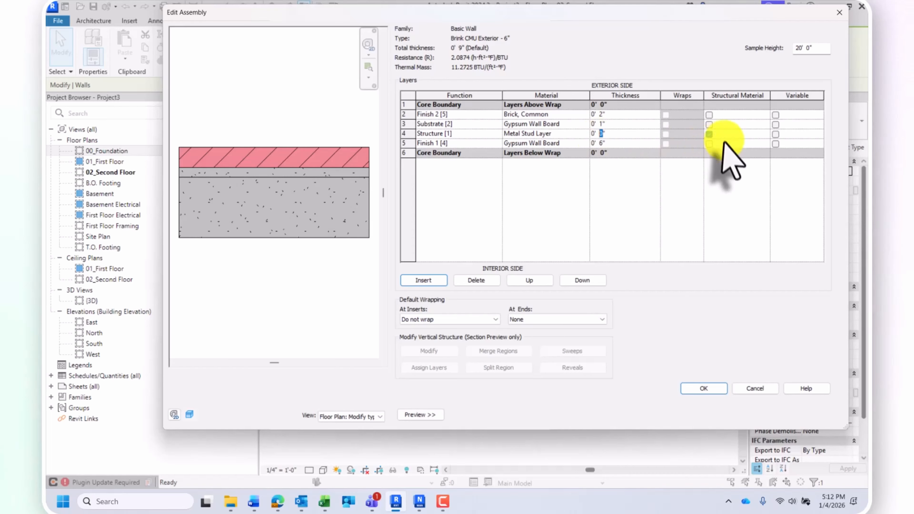
{"action": "left_click", "coordinate": [456, 135]}
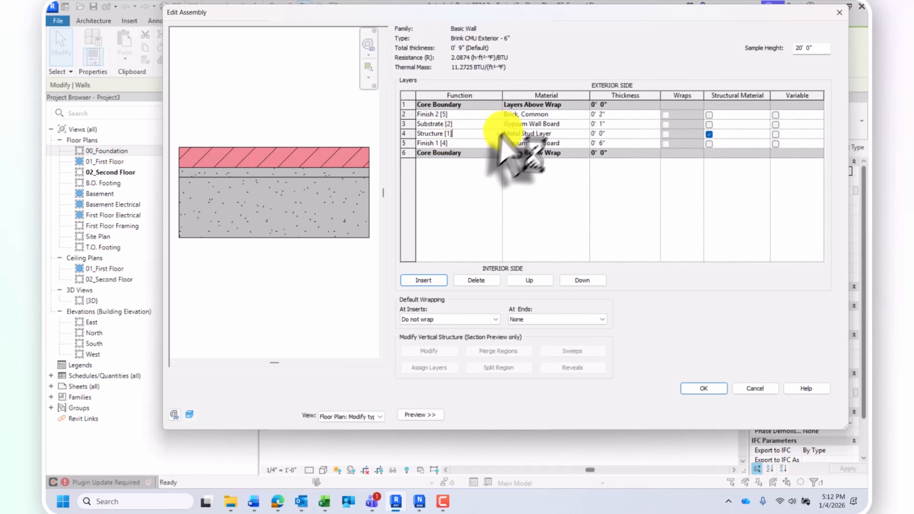
{"action": "left_click", "coordinate": [598, 144]}
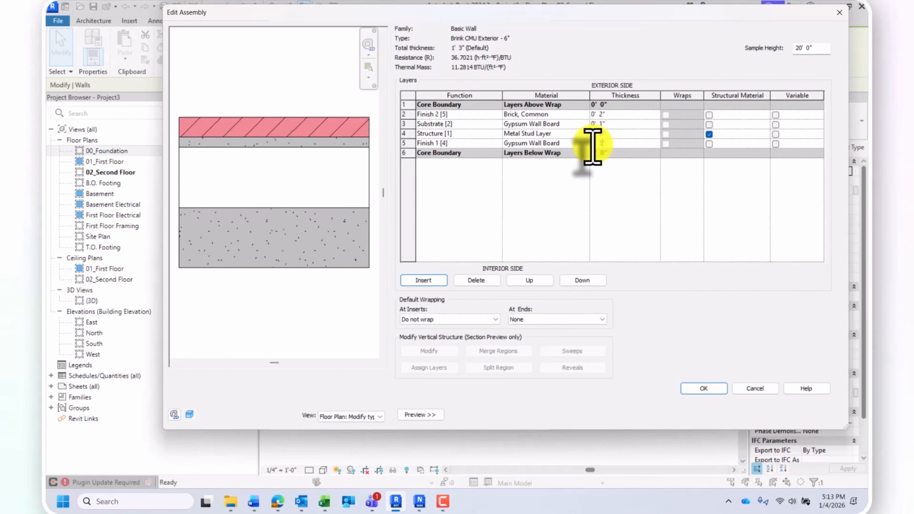
{"action": "key", "text": "Return"}
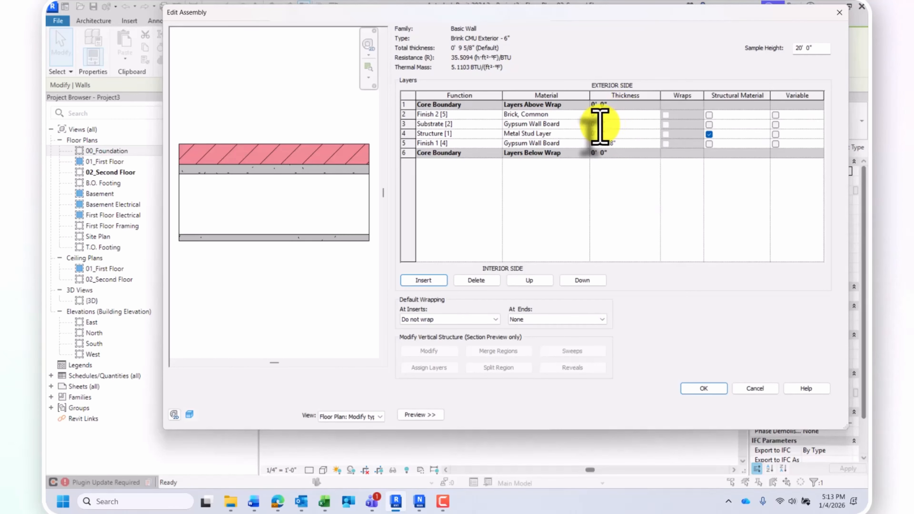
{"action": "left_click", "coordinate": [605, 114]}
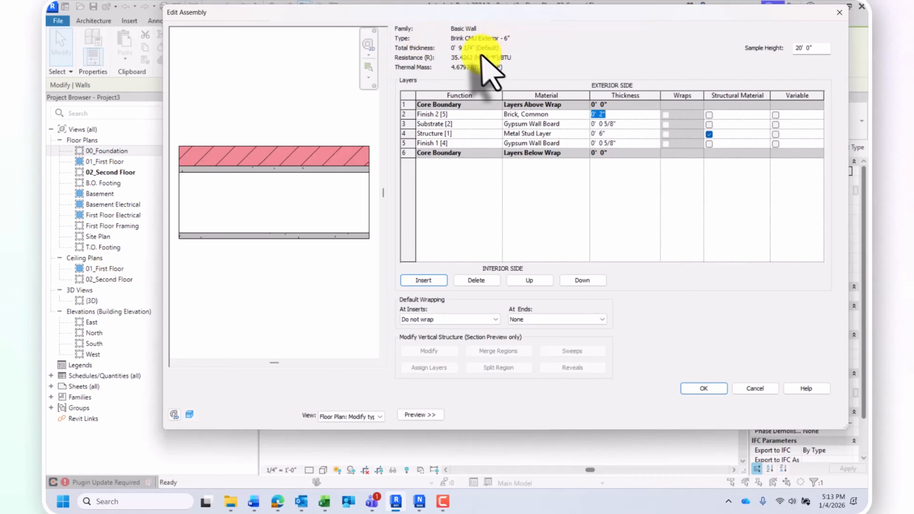
{"action": "left_click", "coordinate": [652, 124]}
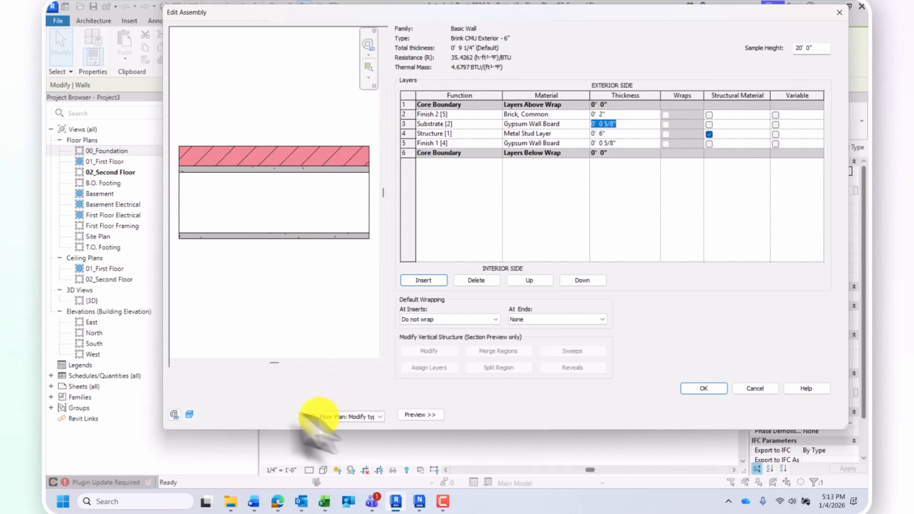
Change the assembly preview to Section: Modify type, inspect the wall layers in it, and accept the assembly.
{"action": "left_click", "coordinate": [346, 417]}
{"action": "left_click", "coordinate": [349, 426]}
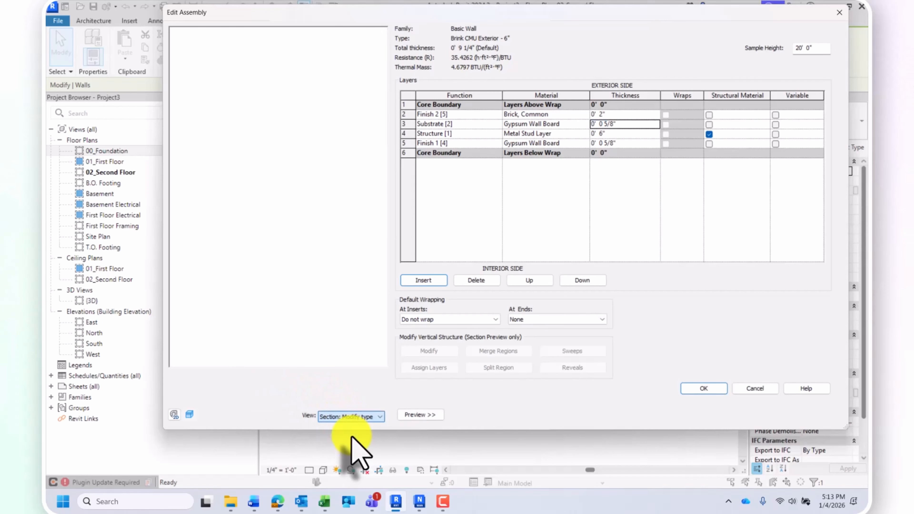
{"action": "scroll", "coordinate": [275, 71], "scroll_direction": "up", "scroll_amount": 5}
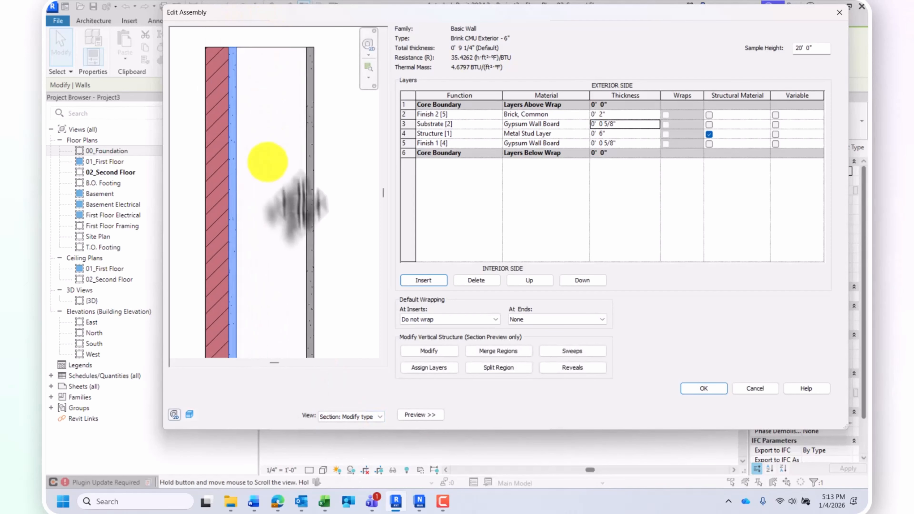
{"action": "scroll", "coordinate": [257, 123], "scroll_direction": "down", "scroll_amount": 5}
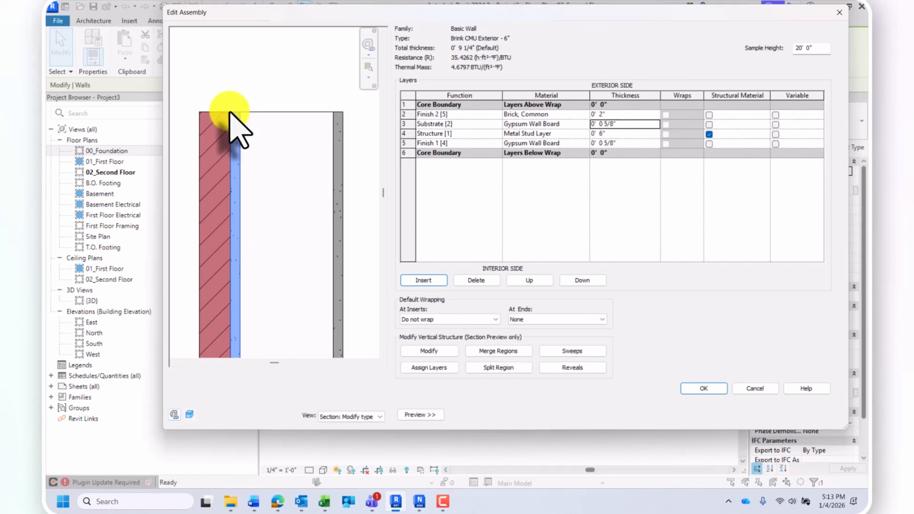
{"action": "middle_click_drag", "start_coordinate": [257, 123], "coordinate": [265, 78]}
{"action": "scroll", "coordinate": [265, 77], "scroll_direction": "down", "scroll_amount": 3}
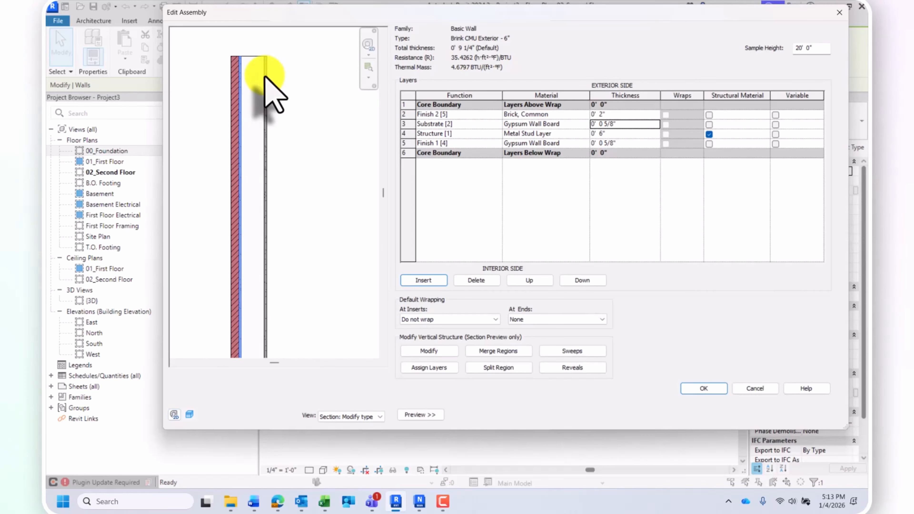
{"action": "scroll", "coordinate": [260, 82], "scroll_direction": "down", "scroll_amount": 3}
{"action": "scroll", "coordinate": [261, 81], "scroll_direction": "down", "scroll_amount": 1}
{"action": "middle_click_drag", "start_coordinate": [258, 165], "coordinate": [258, 135]}
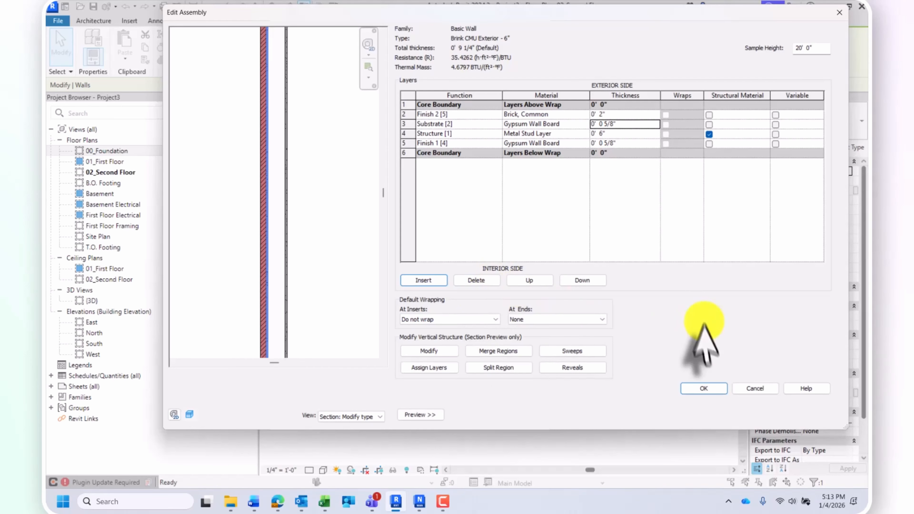
{"action": "left_click", "coordinate": [704, 388]}
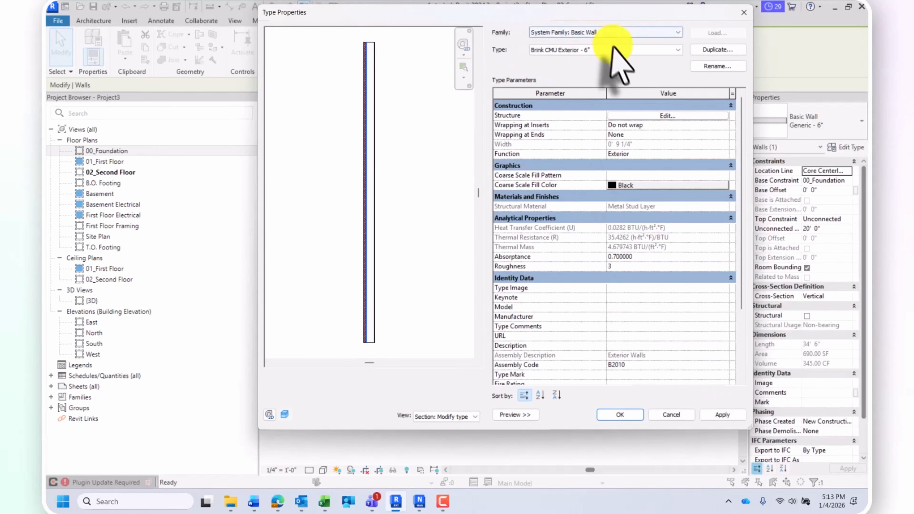
Rename the wall type as Brink CMU Exterior - 9 1/4".
{"action": "left_click", "coordinate": [714, 66]}
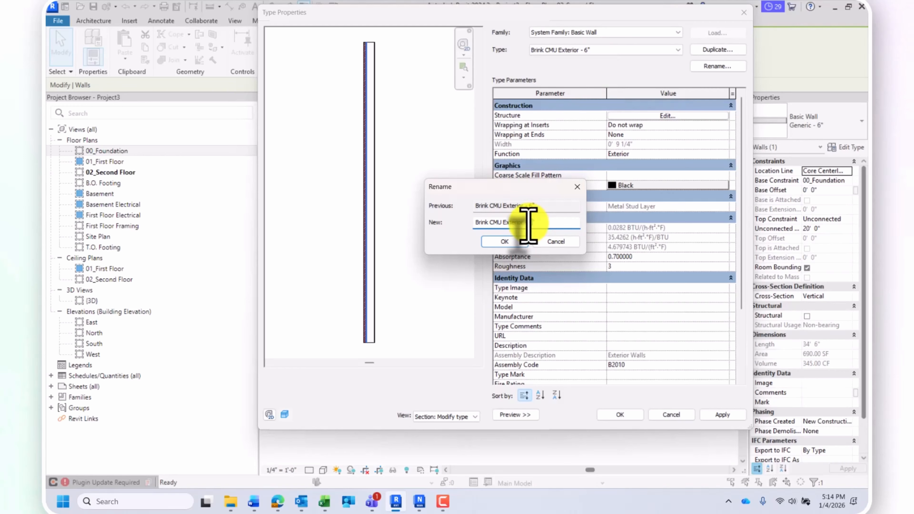
{"action": "type", "text": "9 1/4"}
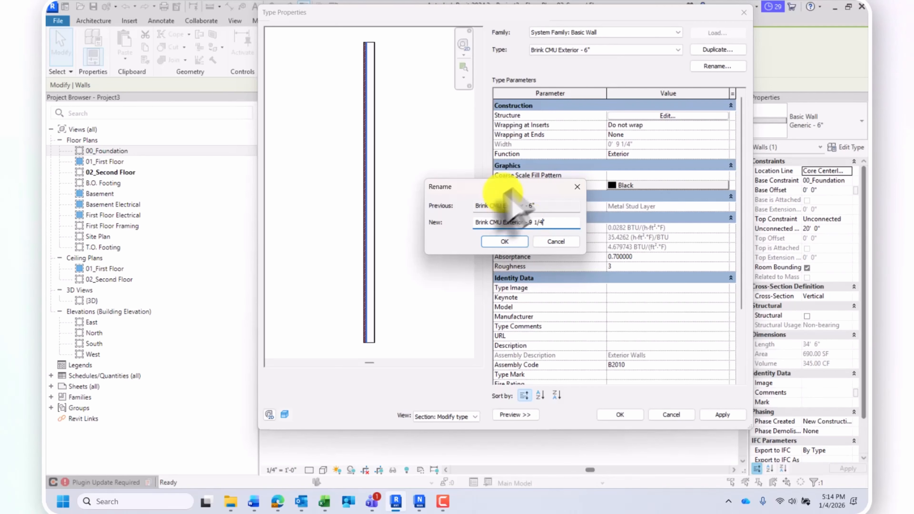
{"action": "left_click", "coordinate": [508, 240]}
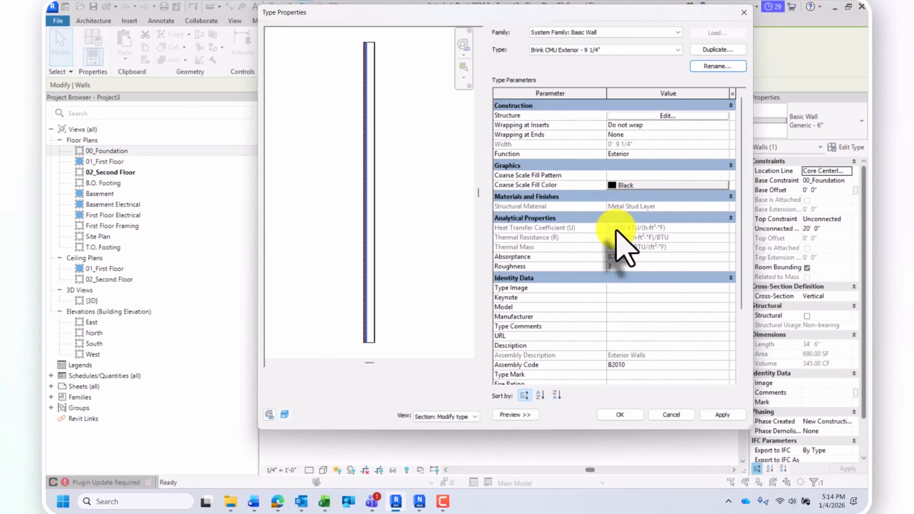
Set the wall type's Function parameter to Soffit.
{"action": "scroll", "coordinate": [616, 231], "scroll_direction": "down", "scroll_amount": 1}
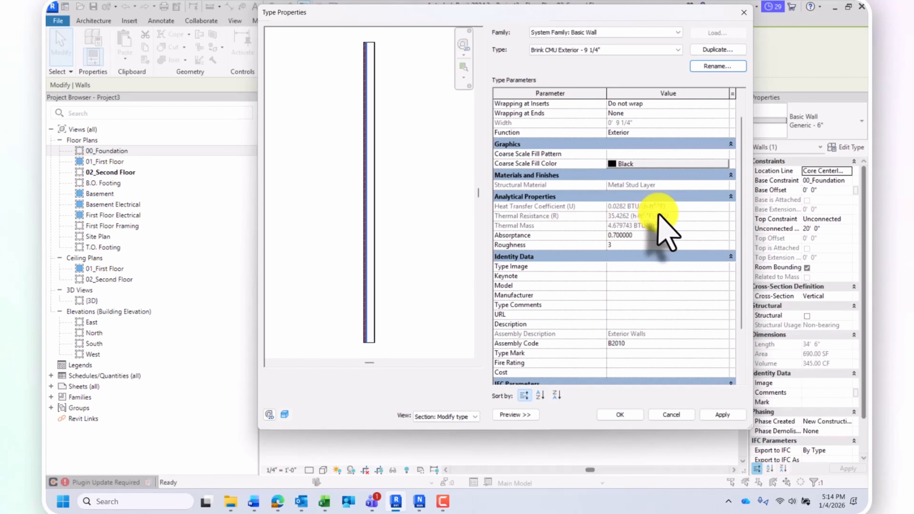
{"action": "scroll", "coordinate": [666, 232], "scroll_direction": "up", "scroll_amount": 1}
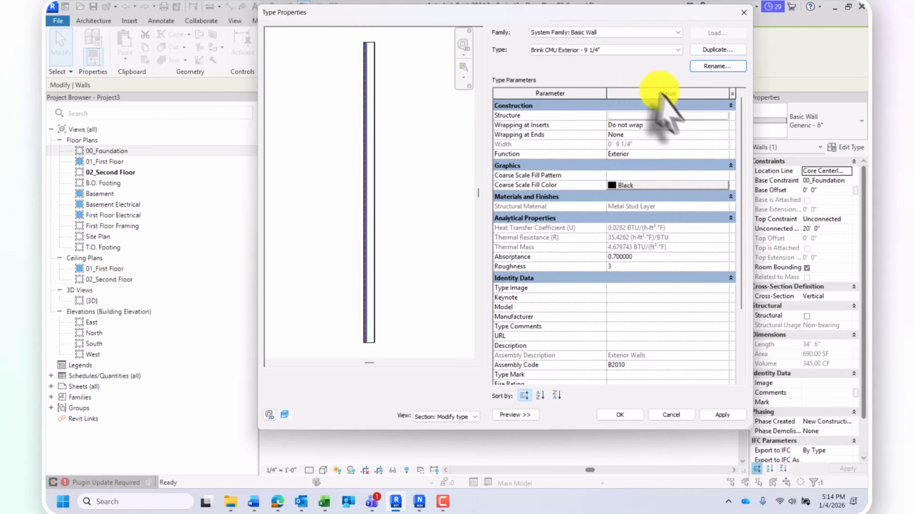
{"action": "left_click", "coordinate": [662, 154]}
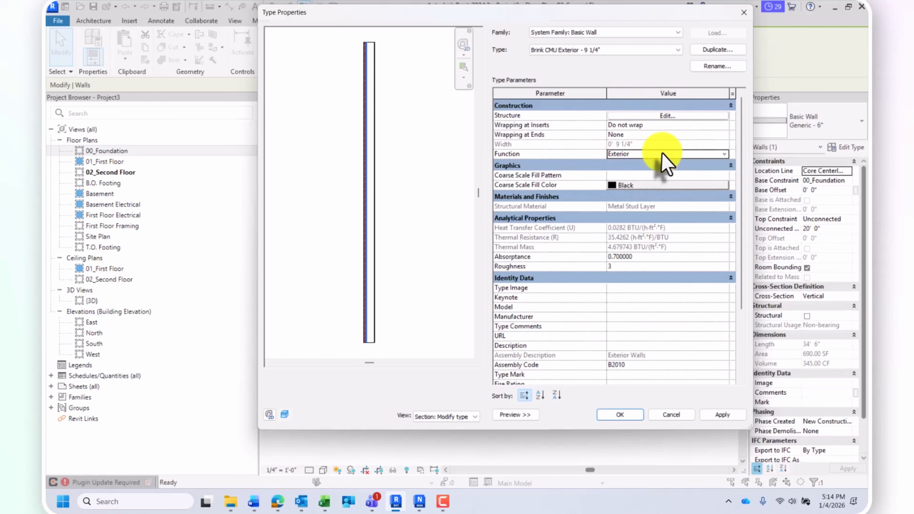
{"action": "left_click", "coordinate": [725, 153]}
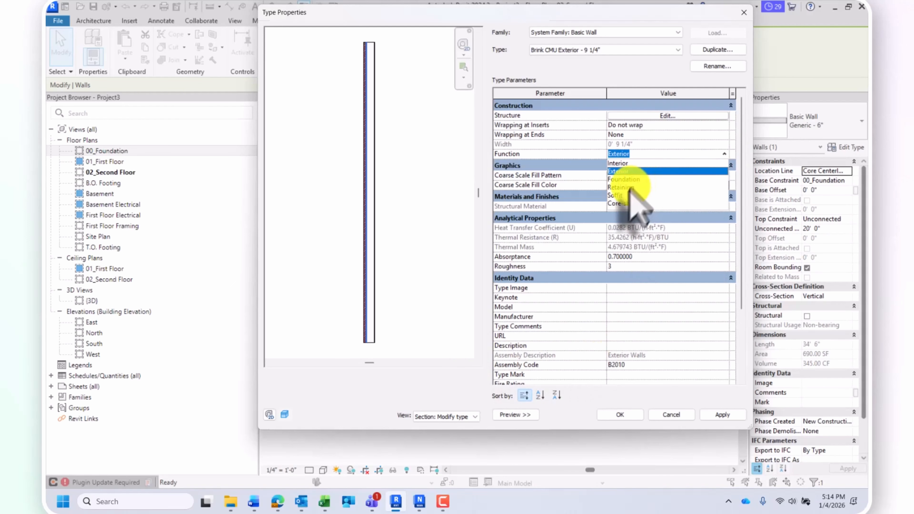
{"action": "left_click", "coordinate": [624, 196]}
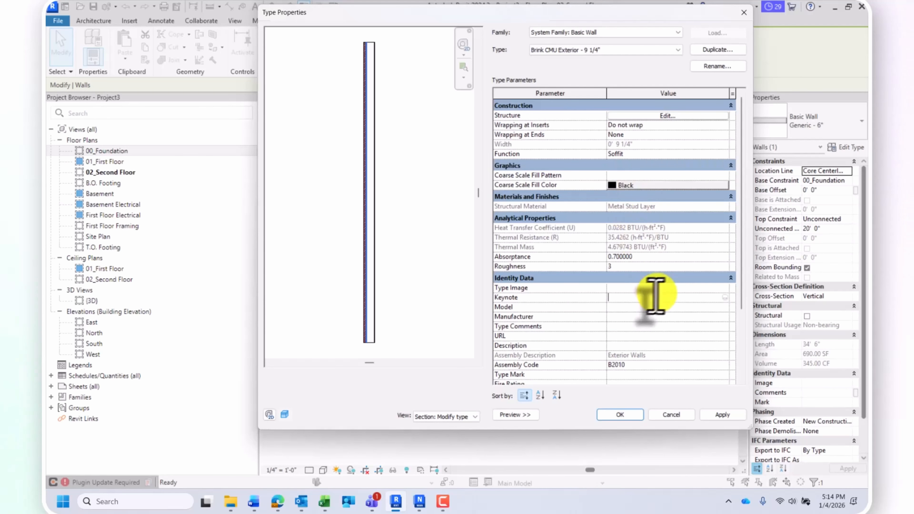
Set the wall type's Function parameter to Exterior.
{"action": "left_click", "coordinate": [638, 154]}
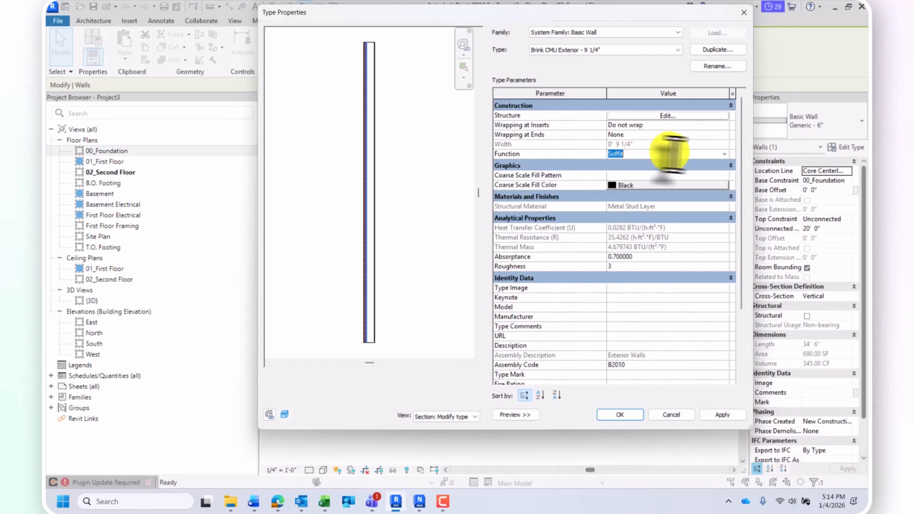
{"action": "left_click", "coordinate": [724, 153]}
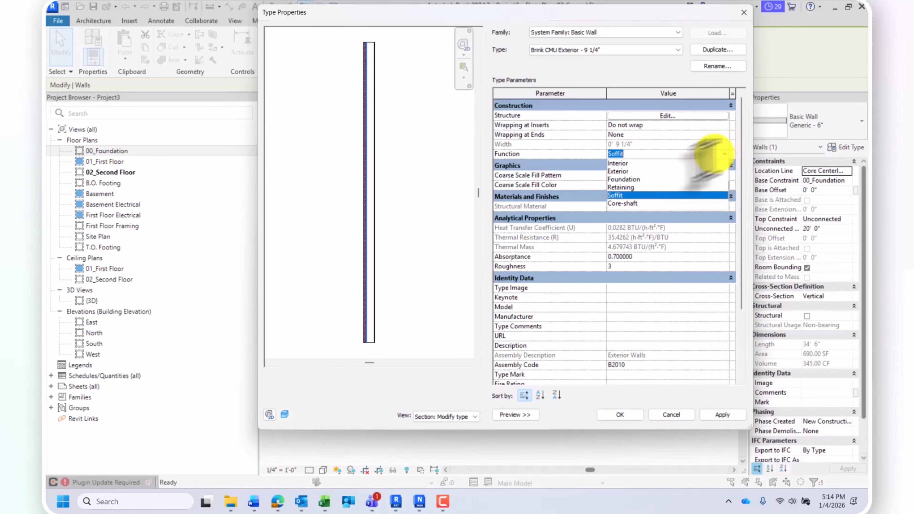
{"action": "left_click", "coordinate": [637, 172]}
Set the wall type's Type Mark to EX-1 and Cost to 1.59, and accept the type properties.
{"action": "scroll", "coordinate": [640, 317], "scroll_direction": "down", "scroll_amount": 3}
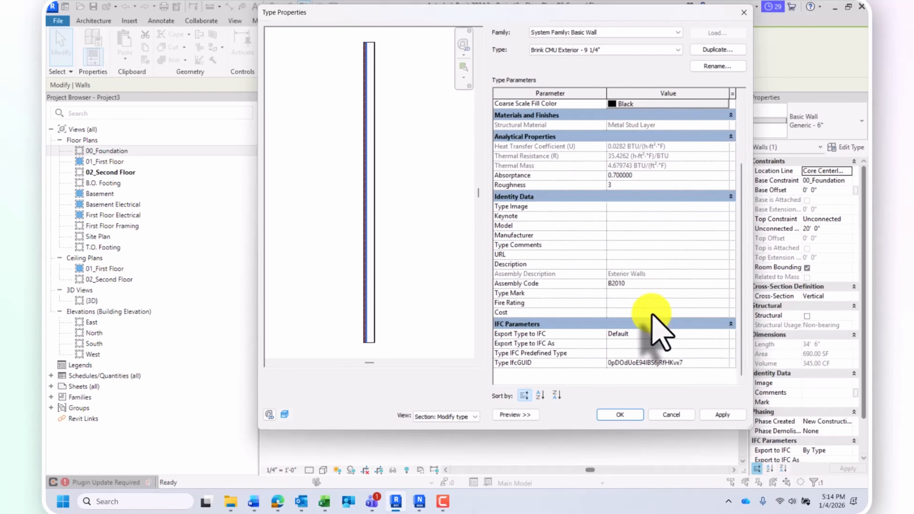
{"action": "scroll", "coordinate": [697, 240], "scroll_direction": "up", "scroll_amount": 2}
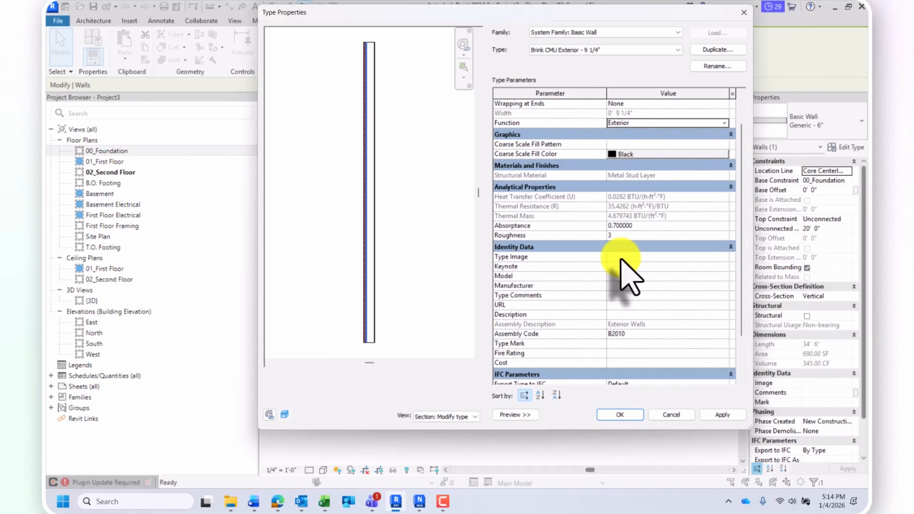
{"action": "scroll", "coordinate": [630, 267], "scroll_direction": "up", "scroll_amount": 1}
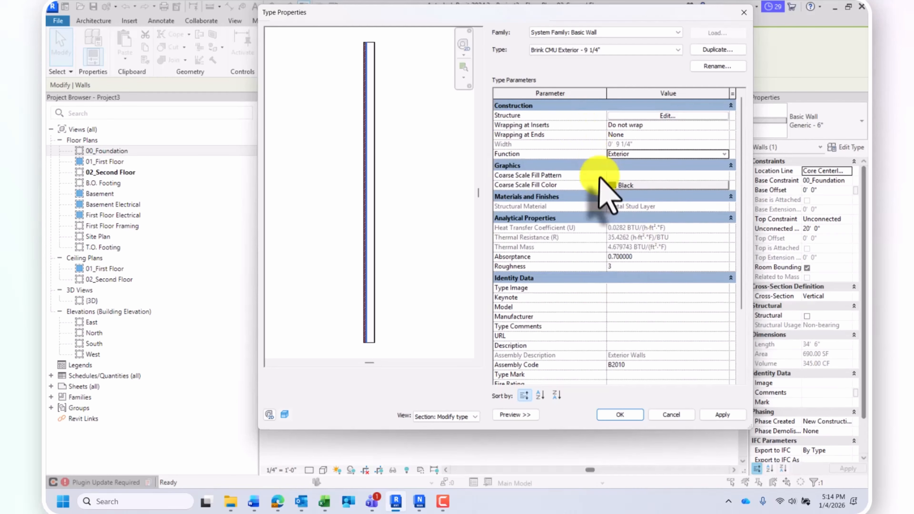
{"action": "scroll", "coordinate": [600, 179], "scroll_direction": "down", "scroll_amount": 2}
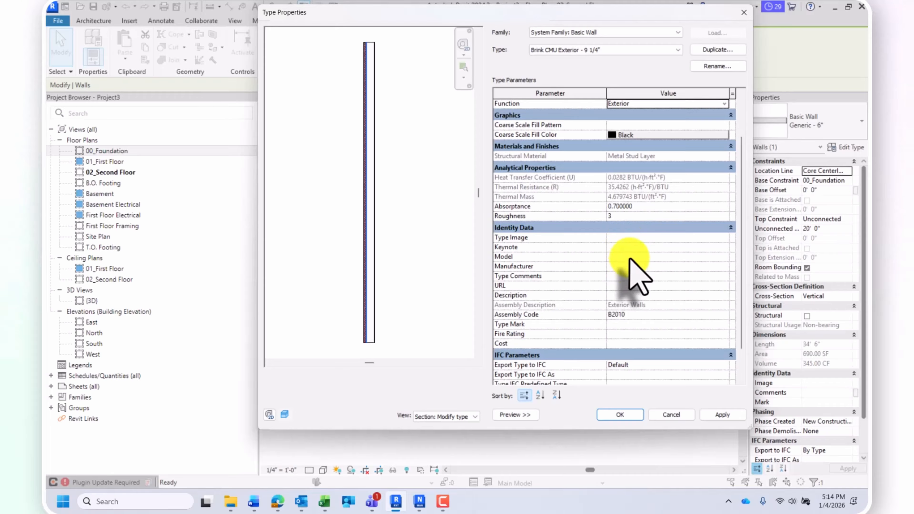
{"action": "scroll", "coordinate": [637, 277], "scroll_direction": "down", "scroll_amount": 1}
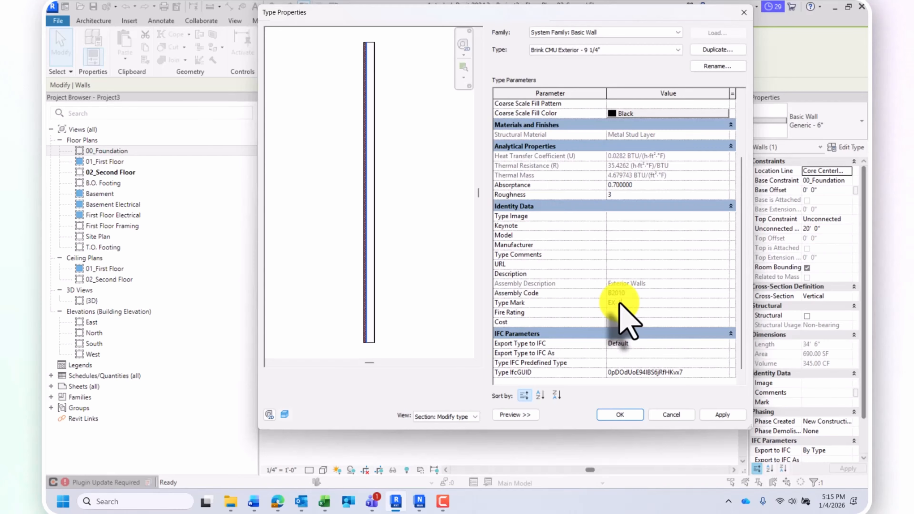
{"action": "left_click", "coordinate": [647, 216]}
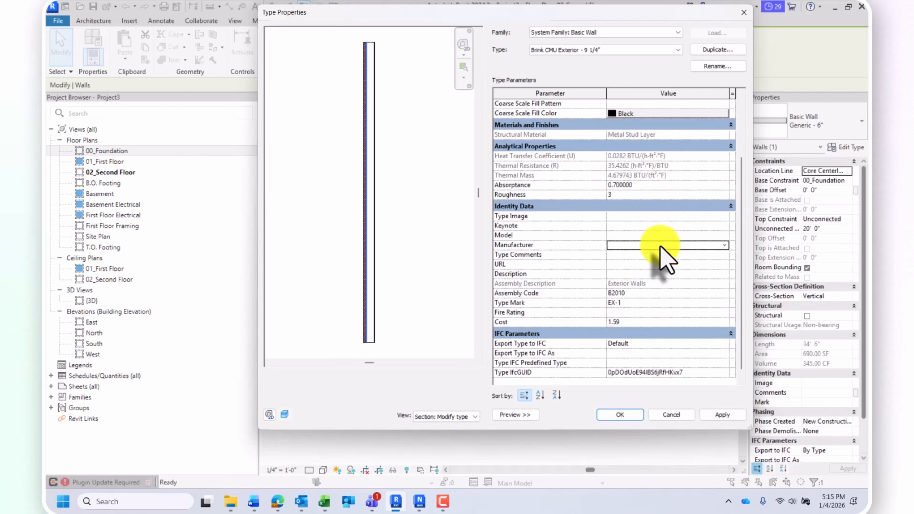
{"action": "left_click", "coordinate": [722, 246]}
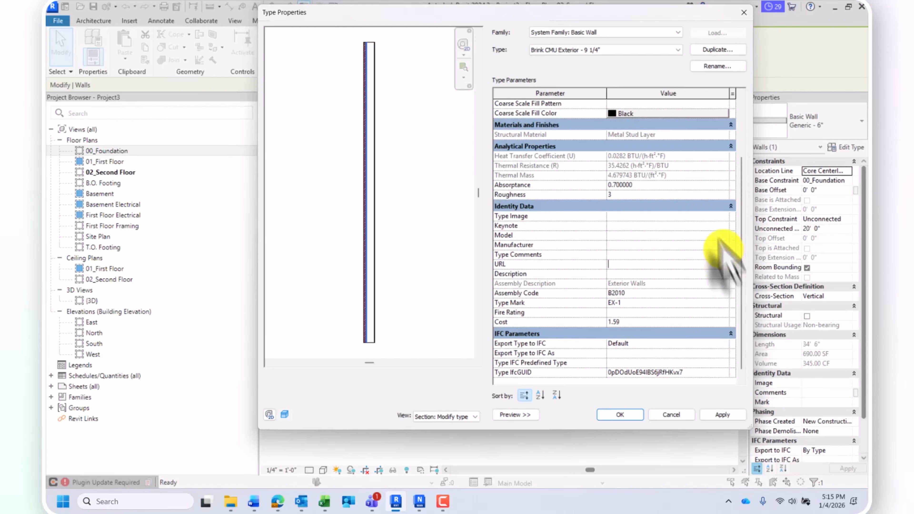
{"action": "scroll", "coordinate": [663, 253], "scroll_direction": "up", "scroll_amount": 3}
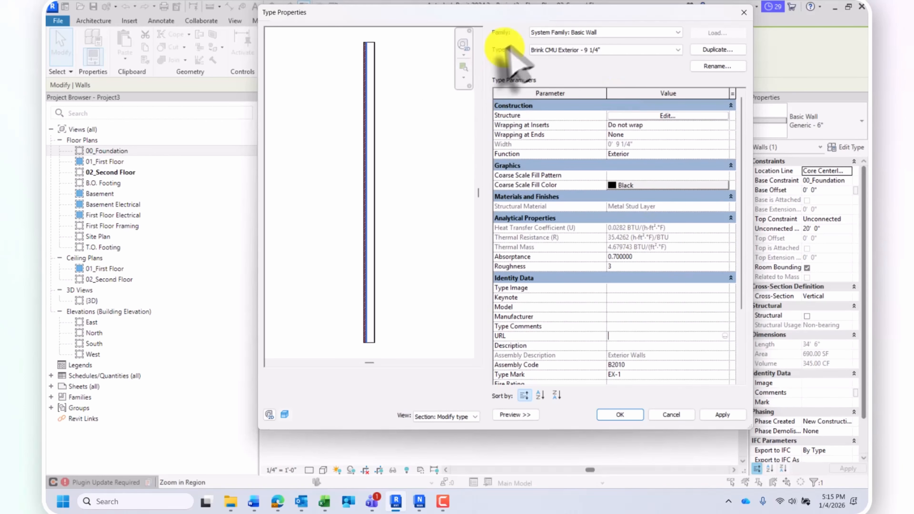
{"action": "left_click", "coordinate": [619, 414]}
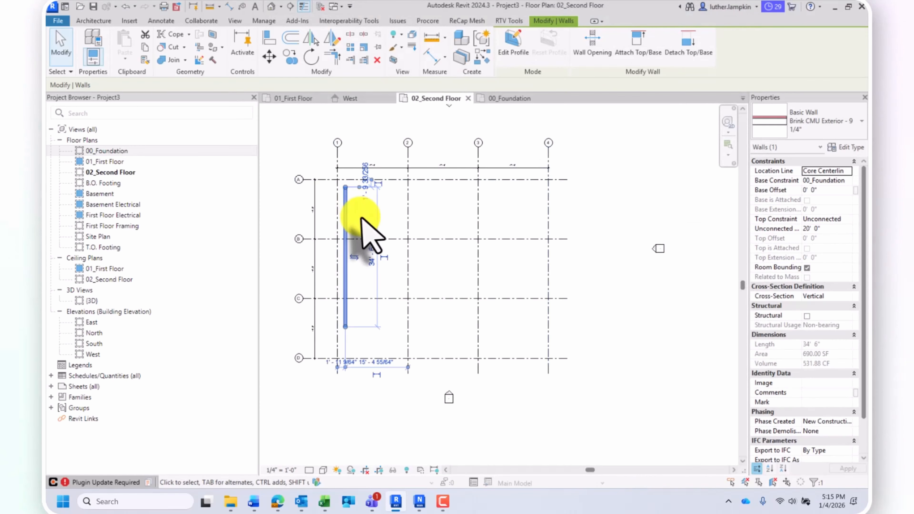
Set the 02_Second Floor plan's detail level to Fine so the wall's layers are drawn.
{"action": "left_click", "coordinate": [353, 200]}
{"action": "scroll", "coordinate": [345, 191], "scroll_direction": "up", "scroll_amount": 5}
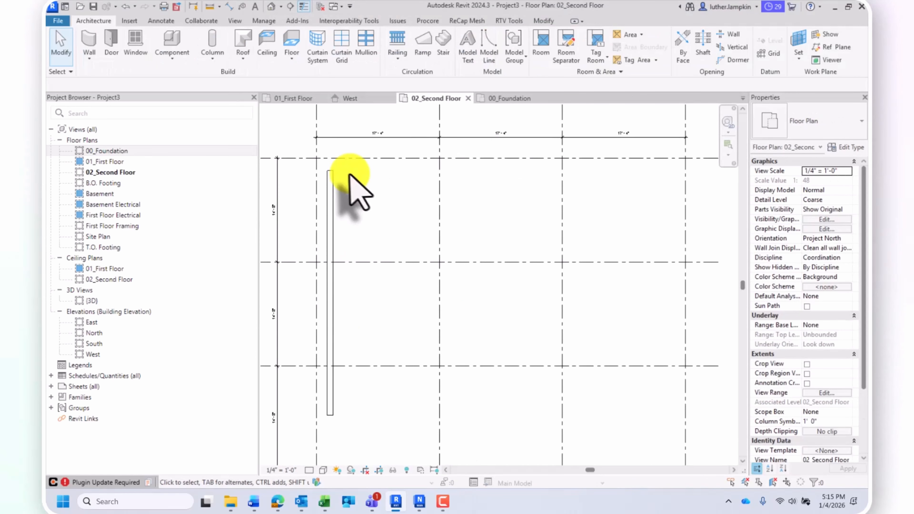
{"action": "left_click", "coordinate": [330, 190]}
{"action": "scroll", "coordinate": [345, 188], "scroll_direction": "down", "scroll_amount": 3}
{"action": "scroll", "coordinate": [407, 198], "scroll_direction": "down", "scroll_amount": 1}
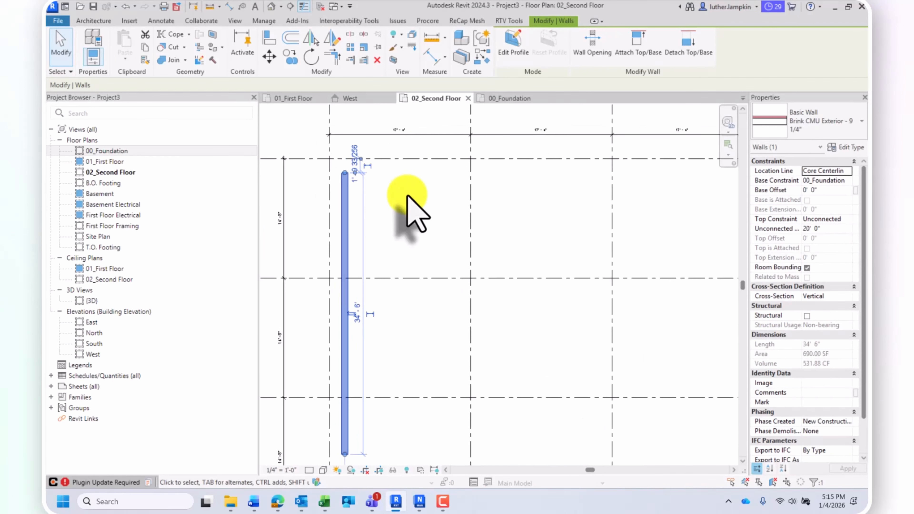
{"action": "scroll", "coordinate": [393, 221], "scroll_direction": "down", "scroll_amount": 1}
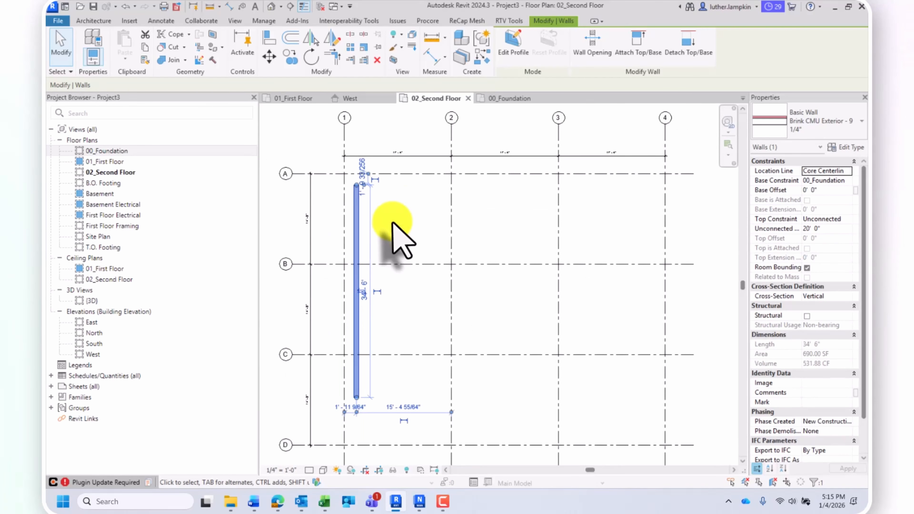
{"action": "scroll", "coordinate": [391, 223], "scroll_direction": "down", "scroll_amount": 1}
{"action": "left_click", "coordinate": [387, 232]}
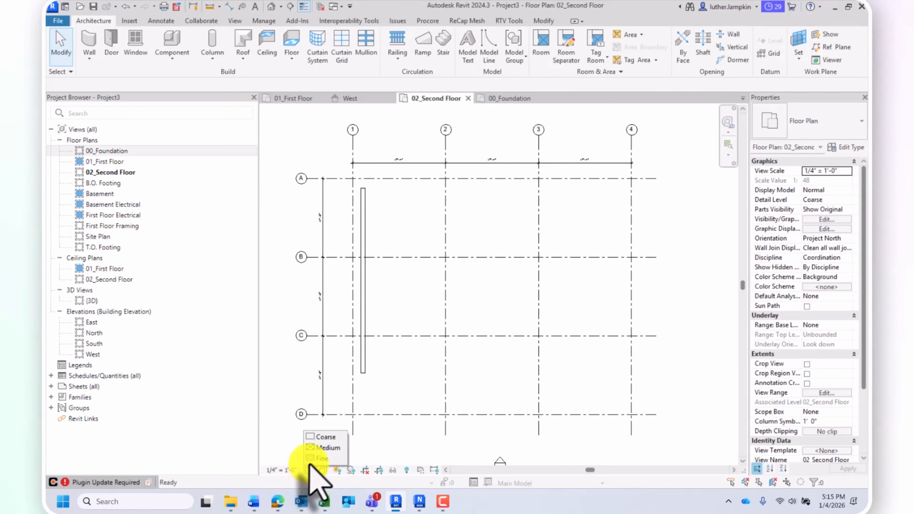
{"action": "left_click", "coordinate": [317, 459]}
Examine the layer lines and hatching at the upper end of the wall beside grid 1.
{"action": "scroll", "coordinate": [367, 194], "scroll_direction": "up", "scroll_amount": 5}
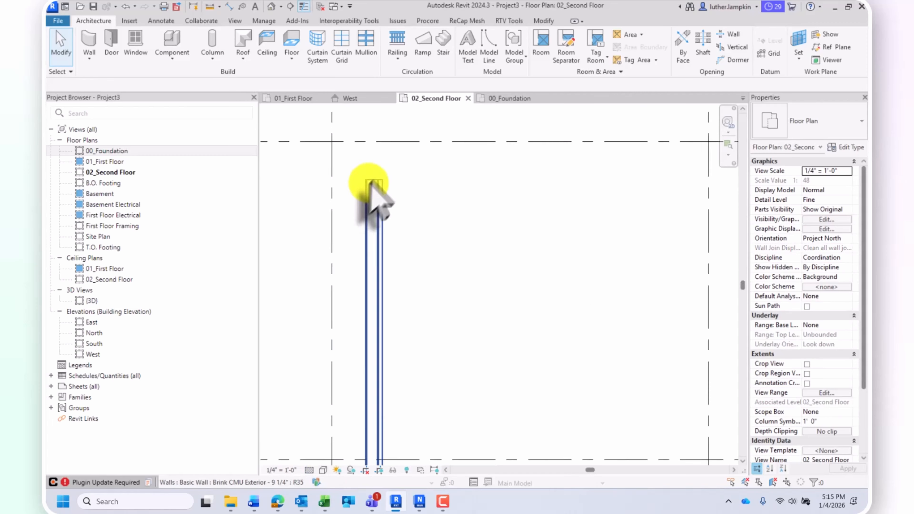
{"action": "left_click", "coordinate": [329, 236]}
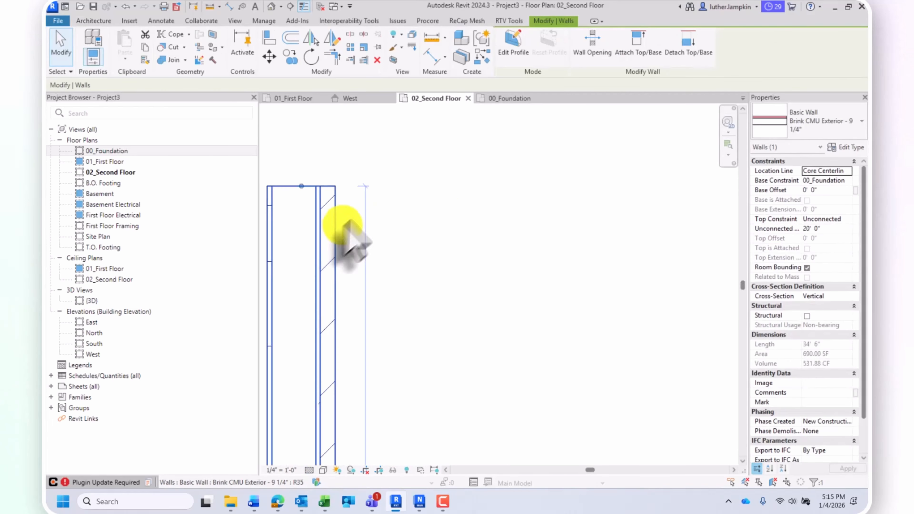
{"action": "scroll", "coordinate": [385, 190], "scroll_direction": "down", "scroll_amount": 3}
{"action": "scroll", "coordinate": [386, 190], "scroll_direction": "down", "scroll_amount": 3}
{"action": "middle_click_drag", "start_coordinate": [414, 276], "coordinate": [377, 216]}
{"action": "left_click", "coordinate": [381, 205]}
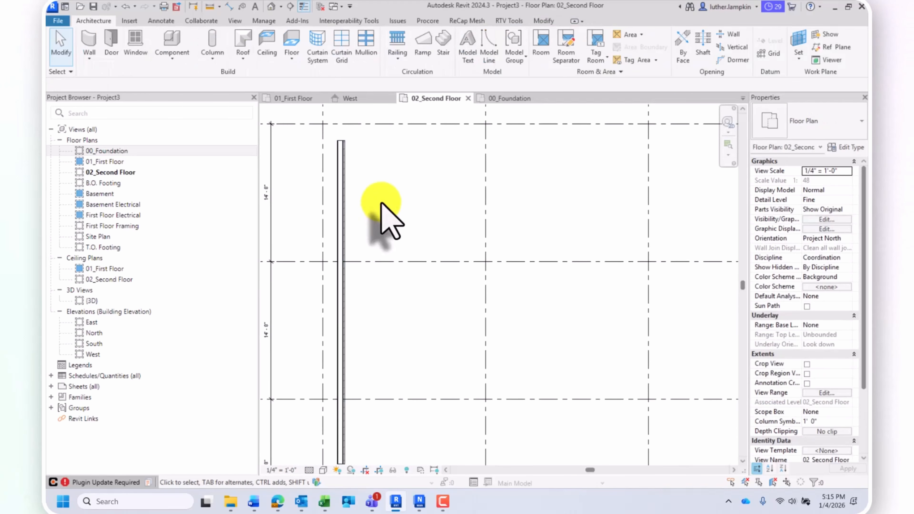
{"action": "left_click", "coordinate": [346, 207]}
{"action": "scroll", "coordinate": [342, 153], "scroll_direction": "up", "scroll_amount": 2}
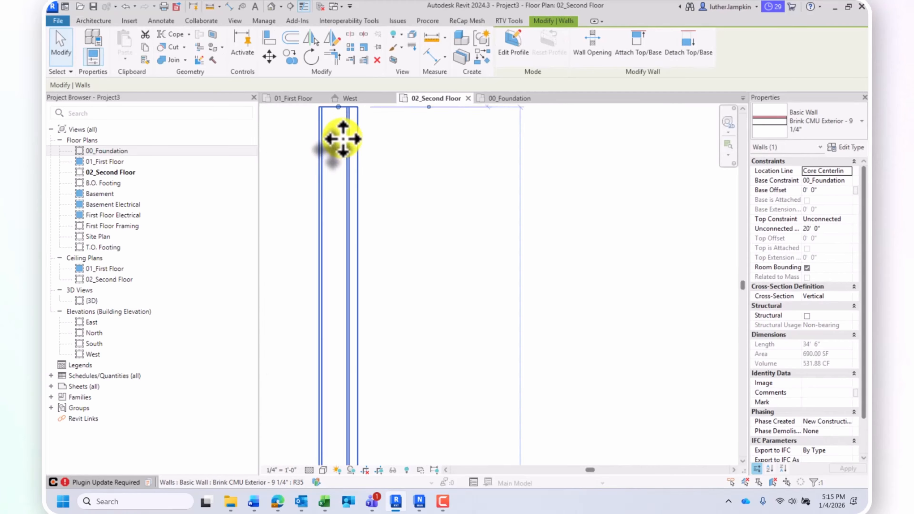
{"action": "scroll", "coordinate": [342, 139], "scroll_direction": "down", "scroll_amount": 2}
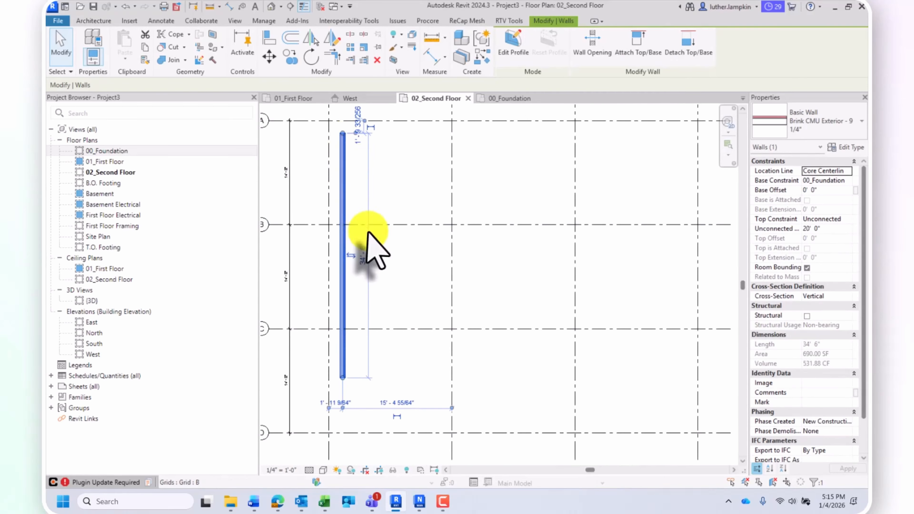
Flip the wall beside grid 1 to reverse its exterior side, and check the layer order.
{"action": "left_click", "coordinate": [348, 257]}
{"action": "scroll", "coordinate": [340, 236], "scroll_direction": "up", "scroll_amount": 2}
{"action": "left_click", "coordinate": [336, 277]}
{"action": "scroll", "coordinate": [336, 278], "scroll_direction": "up", "scroll_amount": 4}
{"action": "left_click", "coordinate": [370, 281]}
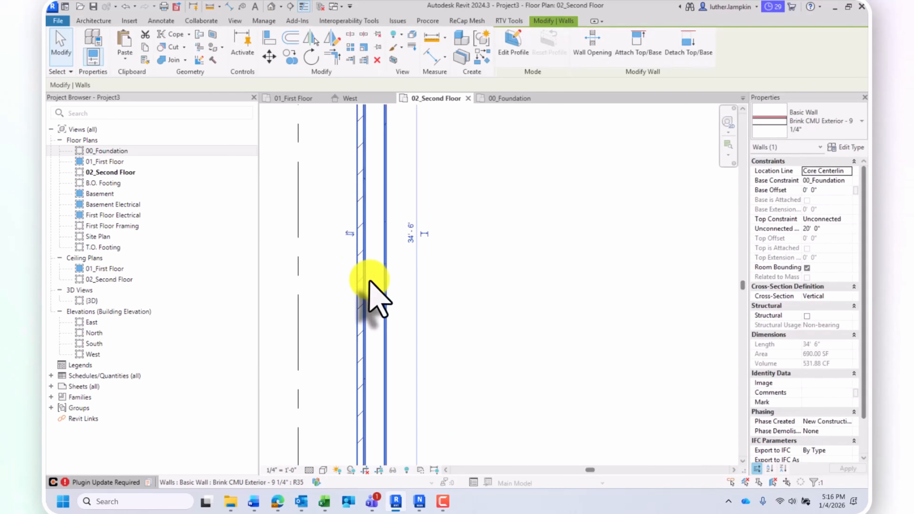
{"action": "scroll", "coordinate": [360, 283], "scroll_direction": "down", "scroll_amount": 5}
{"action": "left_click", "coordinate": [379, 195]}
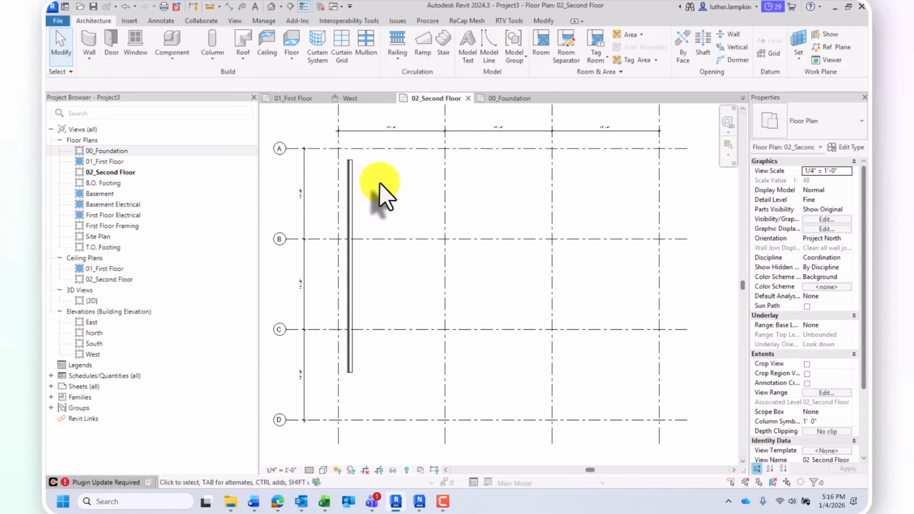
Delete the single wall beside grid 1 from the second floor plan.
{"action": "left_click", "coordinate": [350, 215]}
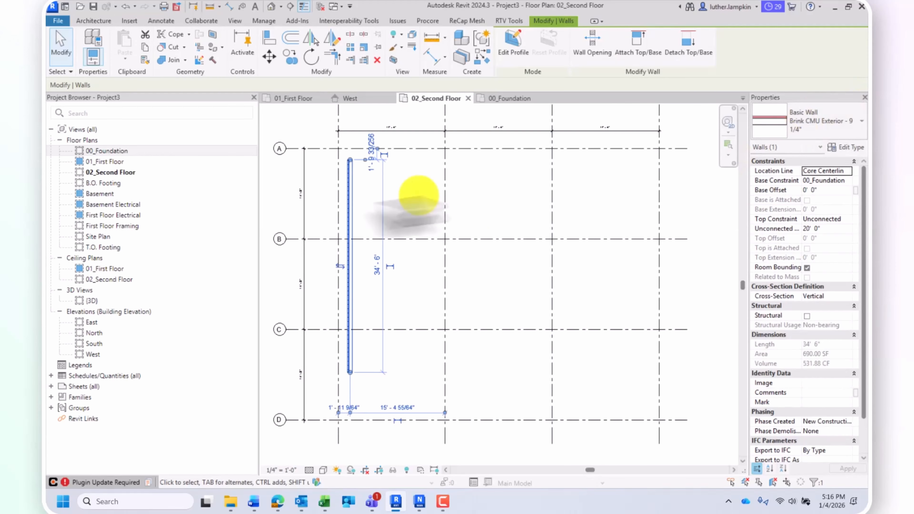
{"action": "left_click", "coordinate": [415, 194]}
{"action": "left_click", "coordinate": [350, 210]}
{"action": "key", "text": "Delete"}
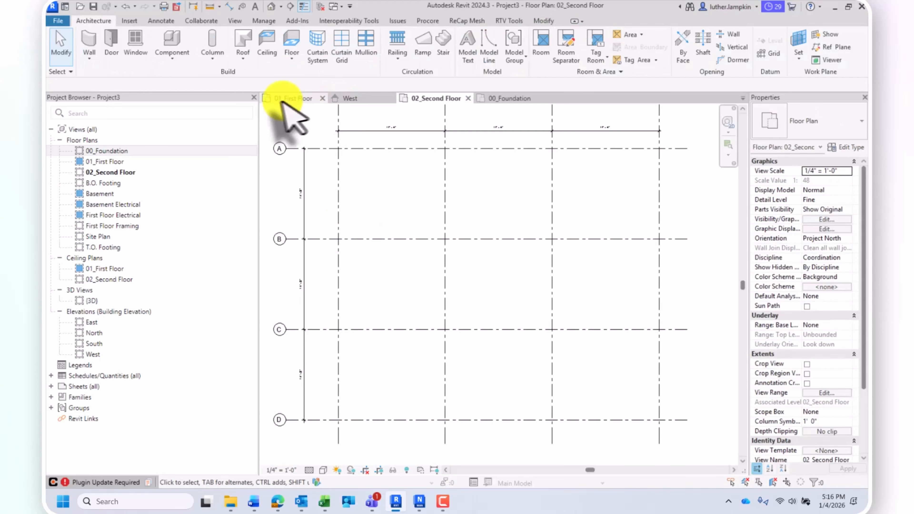
Start an architectural wall of type Brink CMU Exterior - 9 1/4" with its base constraint set to 00_Foundation.
{"action": "left_click", "coordinate": [90, 59]}
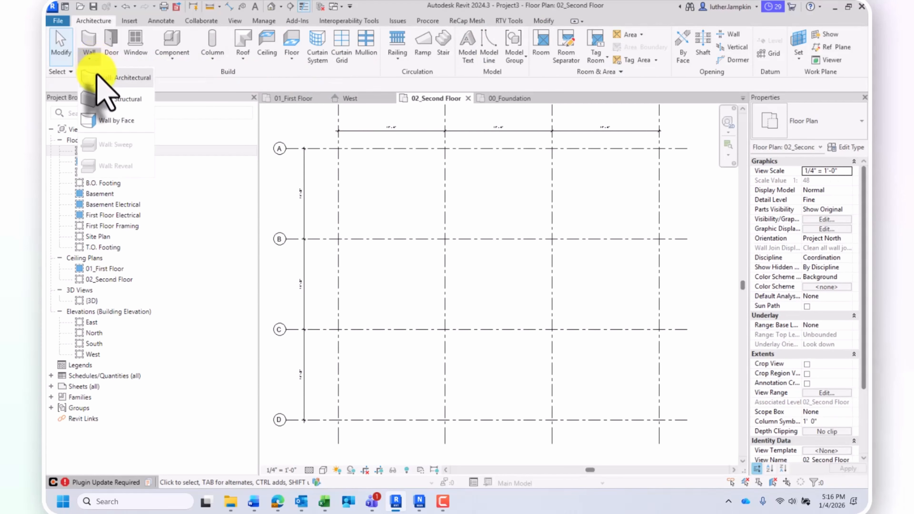
{"action": "left_click", "coordinate": [108, 78]}
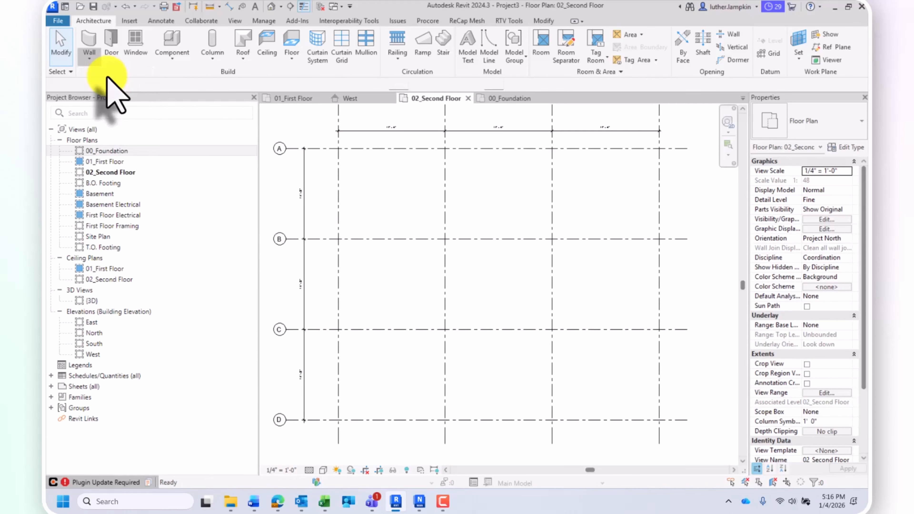
{"action": "left_click", "coordinate": [800, 120]}
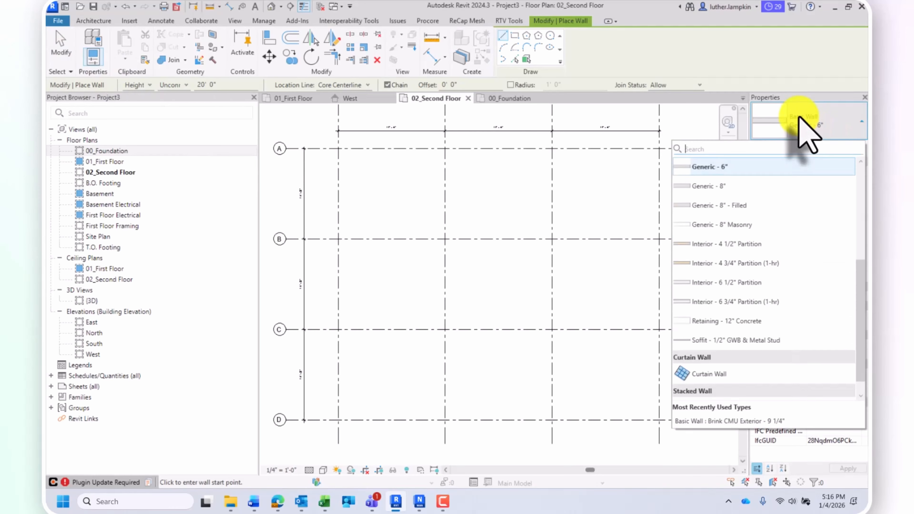
{"action": "left_click", "coordinate": [727, 420]}
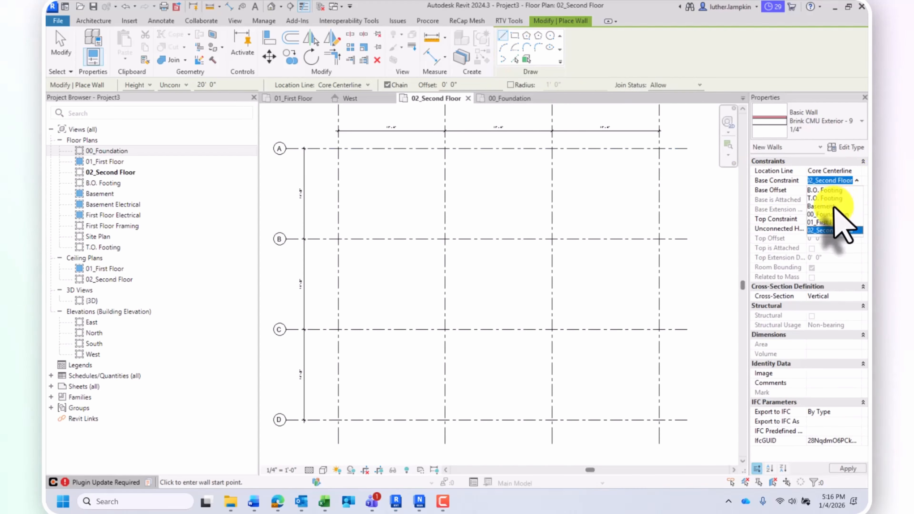
{"action": "left_click", "coordinate": [835, 215]}
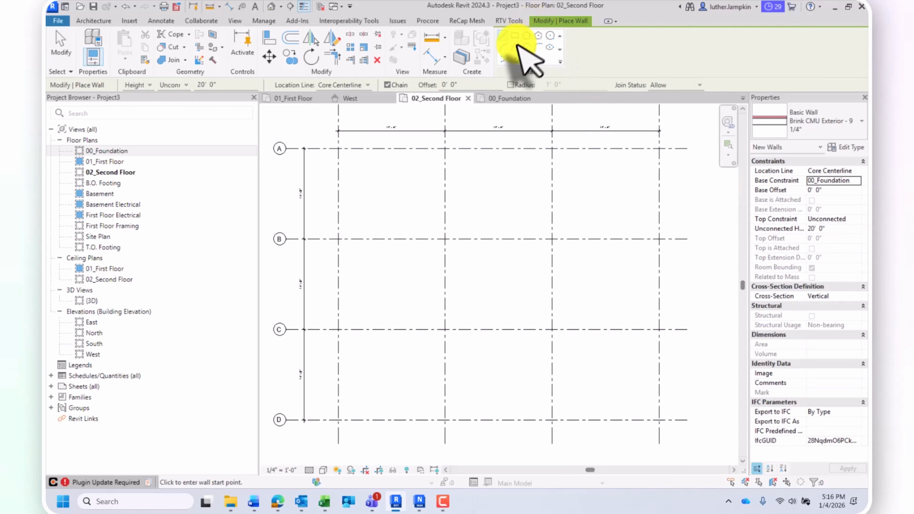
Draw a rectangular loop of walls about 39' 6" by 35' 6" inside the column grid, between grids A and D.
{"action": "left_click", "coordinate": [516, 37]}
{"action": "middle_click_drag", "start_coordinate": [391, 196], "coordinate": [351, 172]}
{"action": "scroll", "coordinate": [350, 172], "scroll_direction": "down", "scroll_amount": 1}
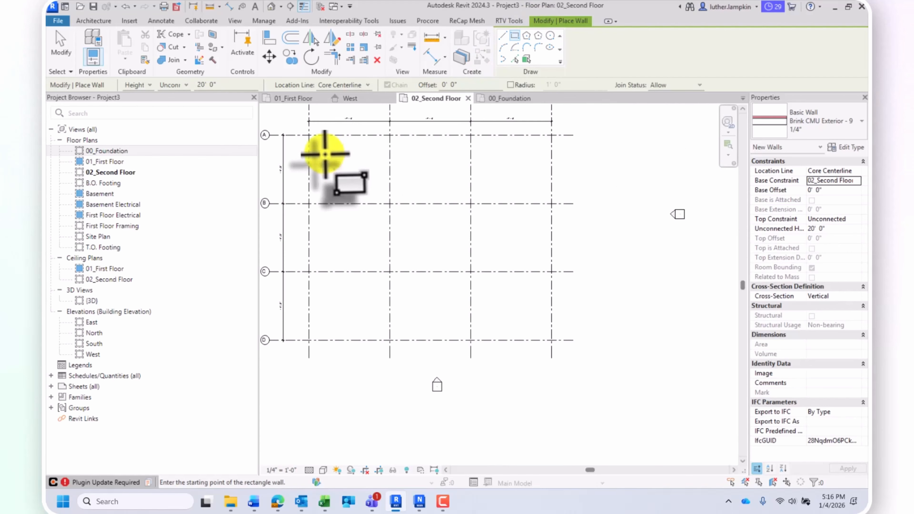
{"action": "left_click", "coordinate": [324, 153]}
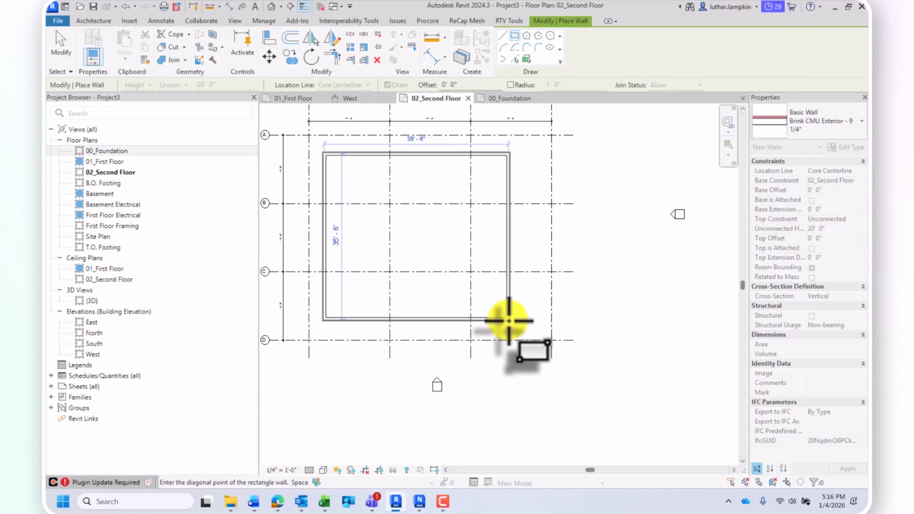
{"action": "left_click", "coordinate": [508, 320]}
{"action": "key", "text": "Escape"}
{"action": "key", "text": "Escape"}
Inspect the upper walls of the rectangular loop and their corner joins.
{"action": "scroll", "coordinate": [449, 229], "scroll_direction": "down", "scroll_amount": 1}
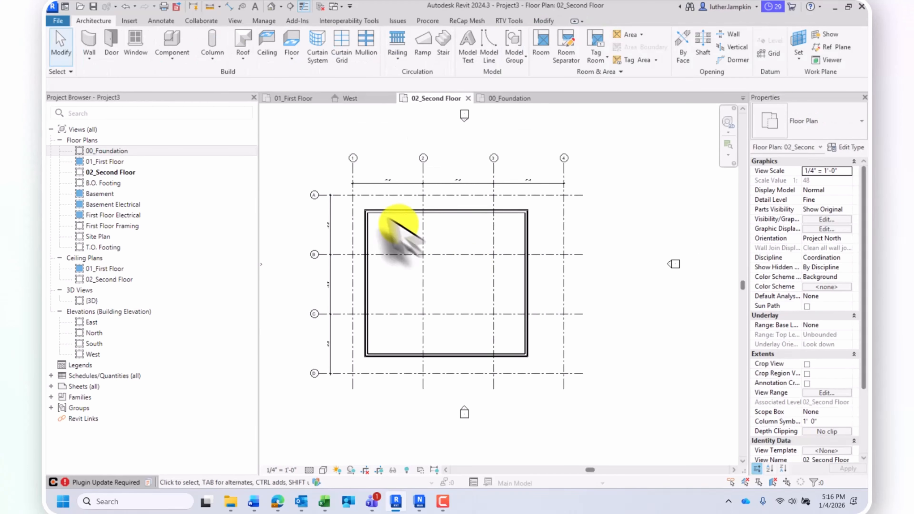
{"action": "scroll", "coordinate": [370, 203], "scroll_direction": "up", "scroll_amount": 2}
{"action": "scroll", "coordinate": [516, 216], "scroll_direction": "up", "scroll_amount": 1}
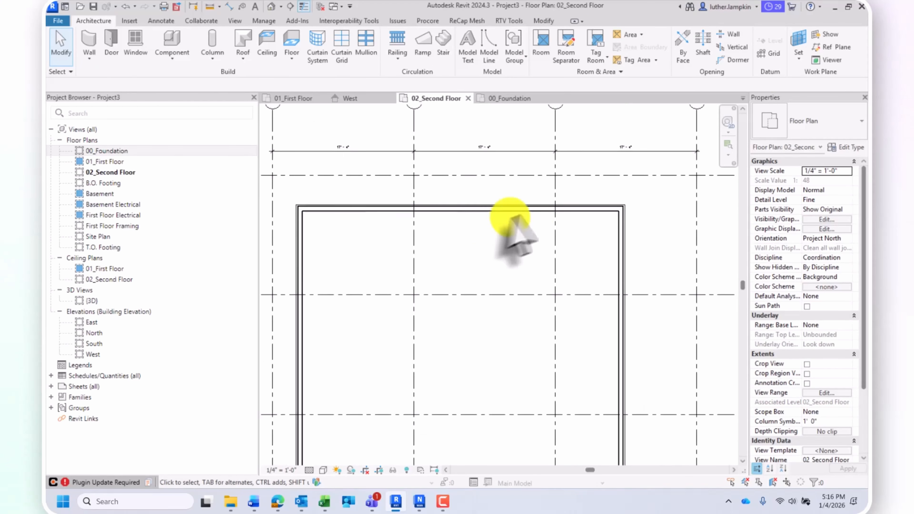
{"action": "scroll", "coordinate": [509, 216], "scroll_direction": "down", "scroll_amount": 3}
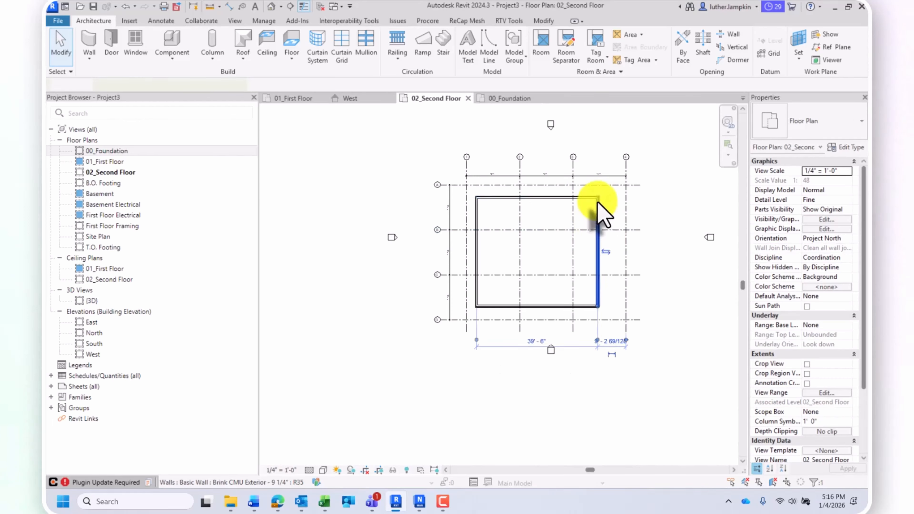
{"action": "left_click", "coordinate": [596, 199]}
{"action": "scroll", "coordinate": [611, 199], "scroll_direction": "up", "scroll_amount": 4}
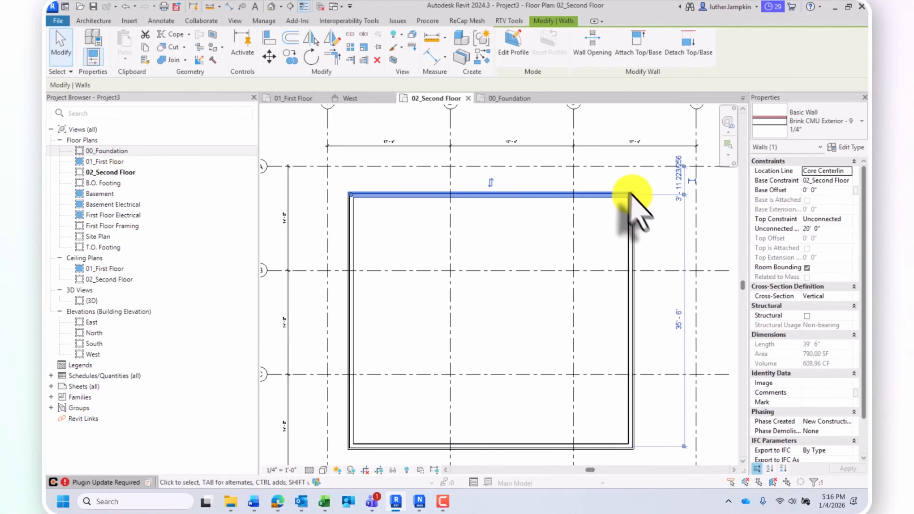
Set the distance between the two vertical walls of the rectangular loop to 40'.
{"action": "scroll", "coordinate": [626, 208], "scroll_direction": "down", "scroll_amount": 3}
{"action": "left_click", "coordinate": [618, 229]}
{"action": "left_click", "coordinate": [627, 234]}
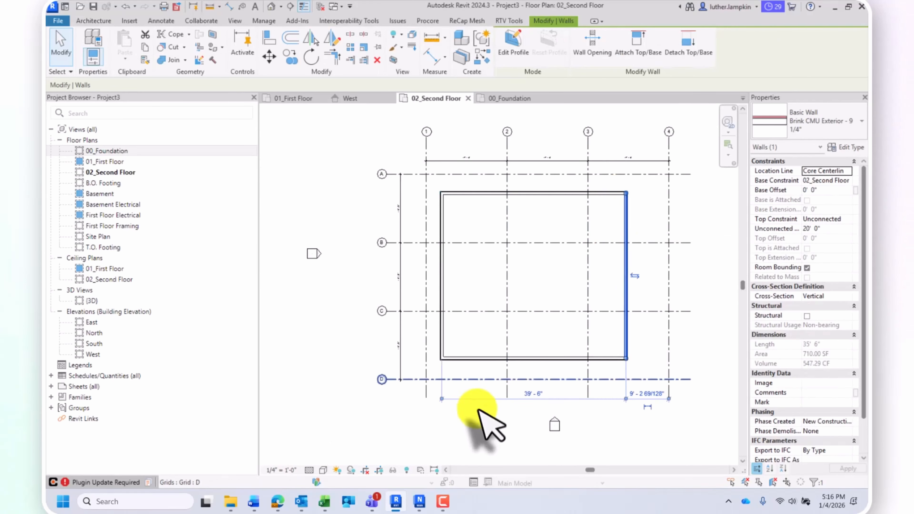
{"action": "scroll", "coordinate": [515, 382], "scroll_direction": "up", "scroll_amount": 2}
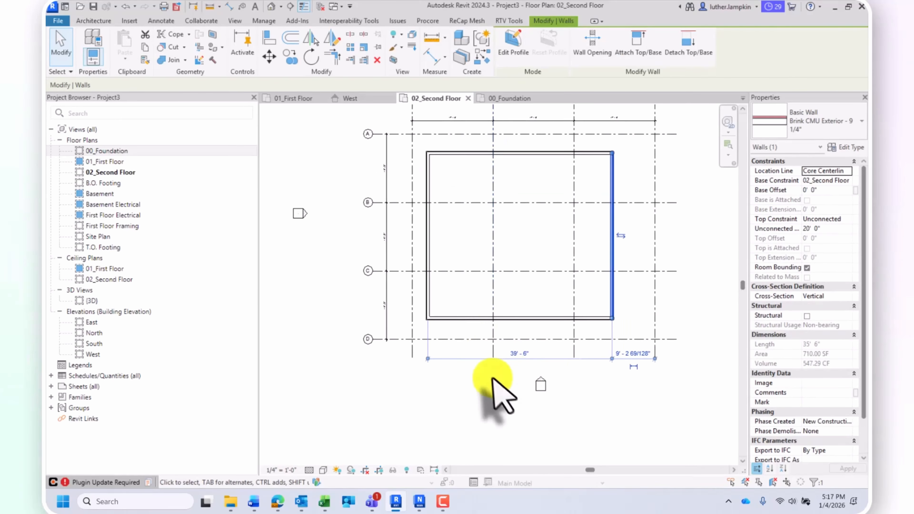
{"action": "left_click", "coordinate": [511, 351]}
{"action": "type", "text": "4"}
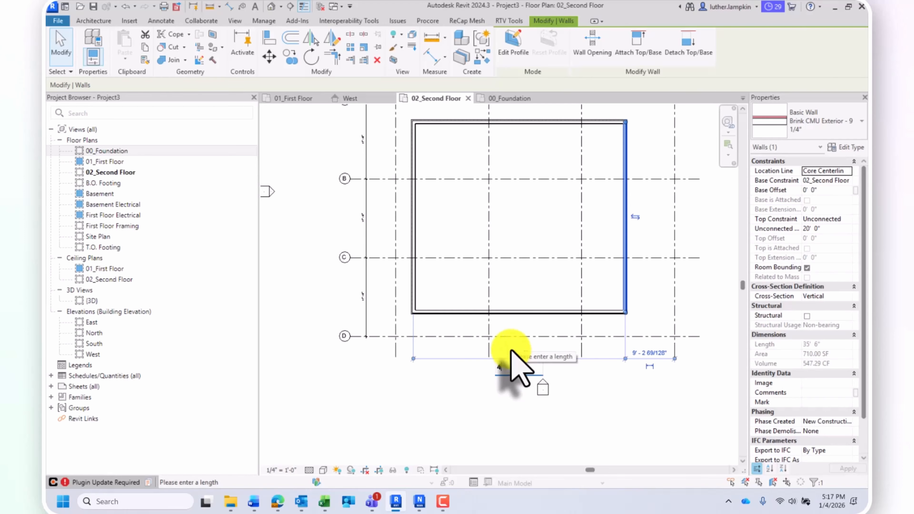
{"action": "type", "text": "0"}
{"action": "left_click", "coordinate": [591, 410]}
{"action": "scroll", "coordinate": [549, 256], "scroll_direction": "down", "scroll_amount": 2}
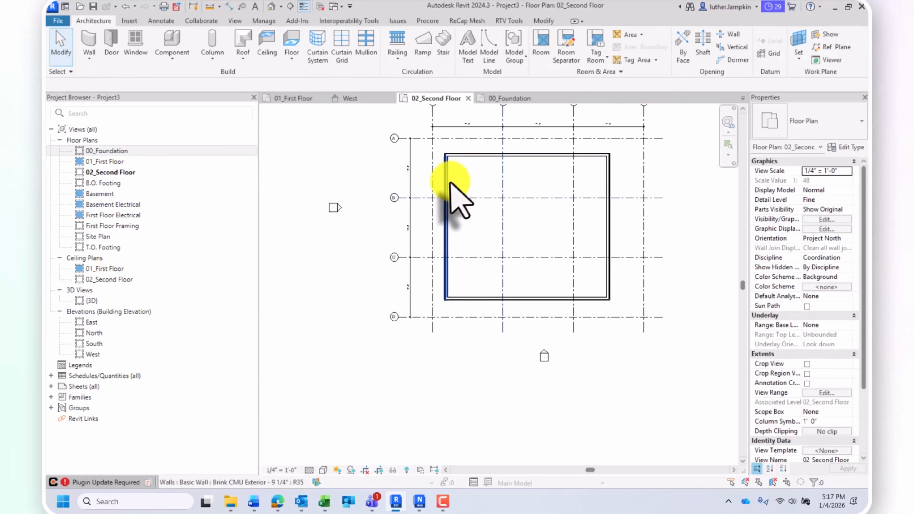
Check the position and spacing of the two vertical walls within the column grid.
{"action": "left_click", "coordinate": [448, 201]}
{"action": "middle_click_drag", "start_coordinate": [439, 169], "coordinate": [437, 188]}
{"action": "key", "text": "Escape"}
{"action": "left_click", "coordinate": [605, 201]}
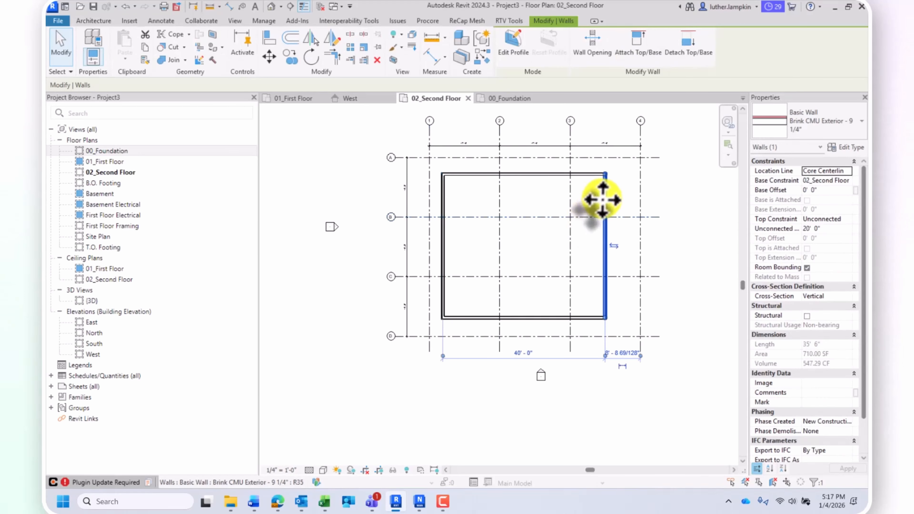
{"action": "scroll", "coordinate": [613, 250], "scroll_direction": "down", "scroll_amount": 1}
{"action": "left_click", "coordinate": [590, 288]}
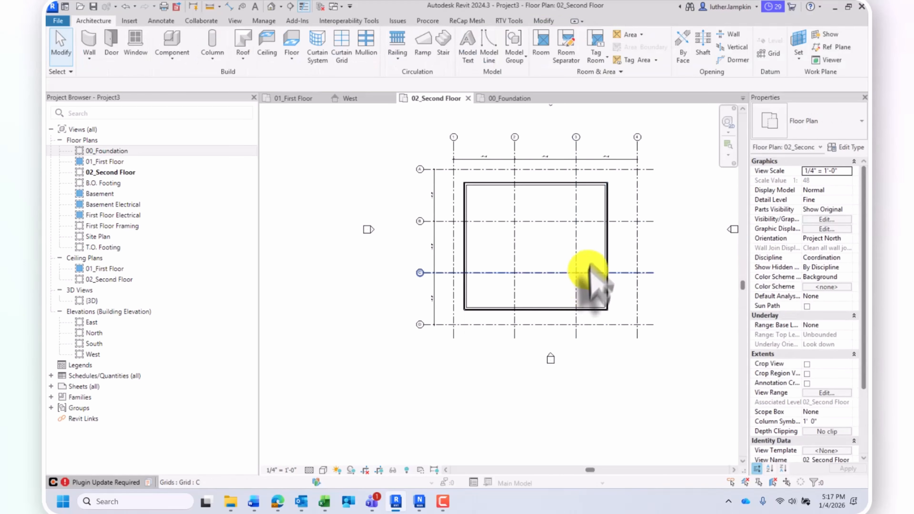
{"action": "middle_click_drag", "start_coordinate": [592, 281], "coordinate": [496, 231]}
{"action": "scroll", "coordinate": [486, 216], "scroll_direction": "up", "scroll_amount": 2}
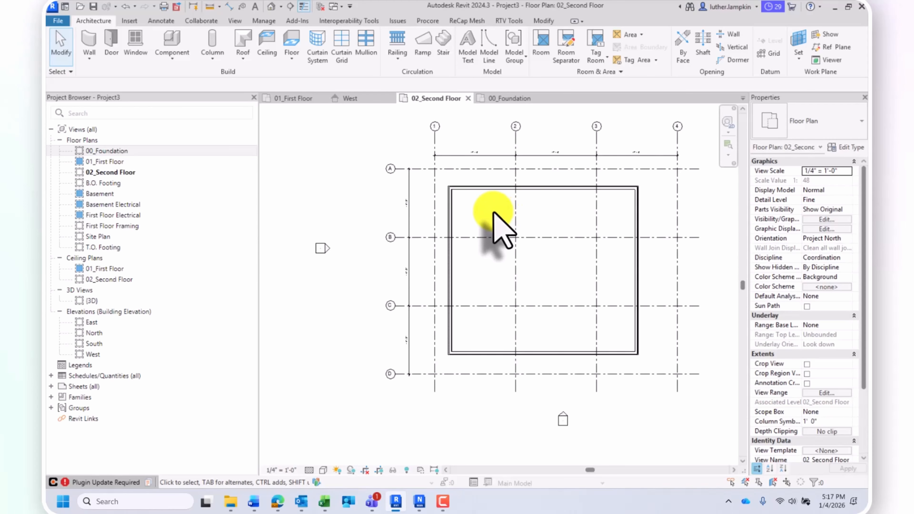
{"action": "scroll", "coordinate": [494, 213], "scroll_direction": "up", "scroll_amount": 1}
{"action": "scroll", "coordinate": [492, 218], "scroll_direction": "down", "scroll_amount": 2}
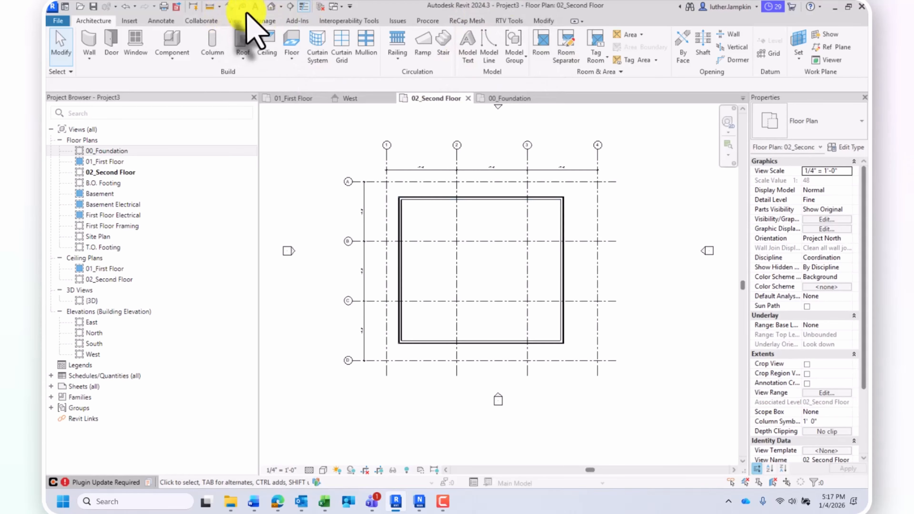
Open the default 3D view and set its detail level to Fine and its visual style to Consistent Colors.
{"action": "left_click", "coordinate": [270, 7]}
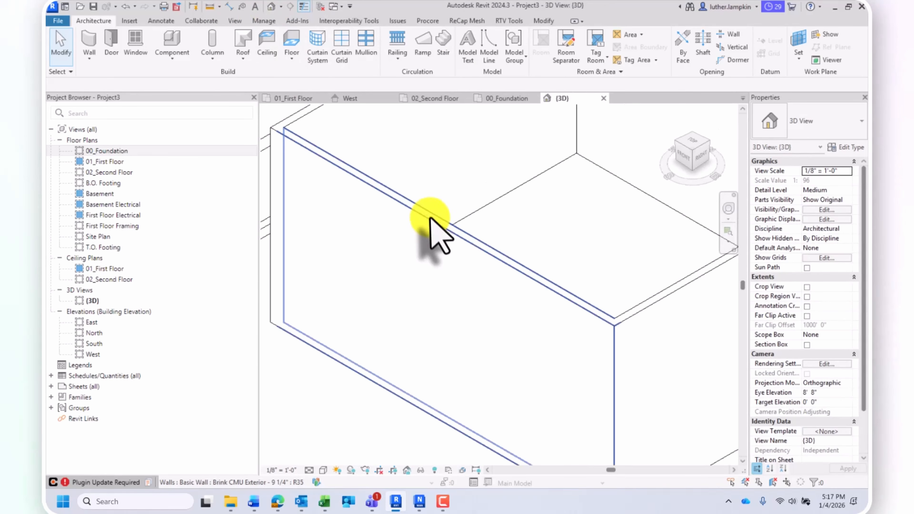
{"action": "scroll", "coordinate": [425, 229], "scroll_direction": "down", "scroll_amount": 5}
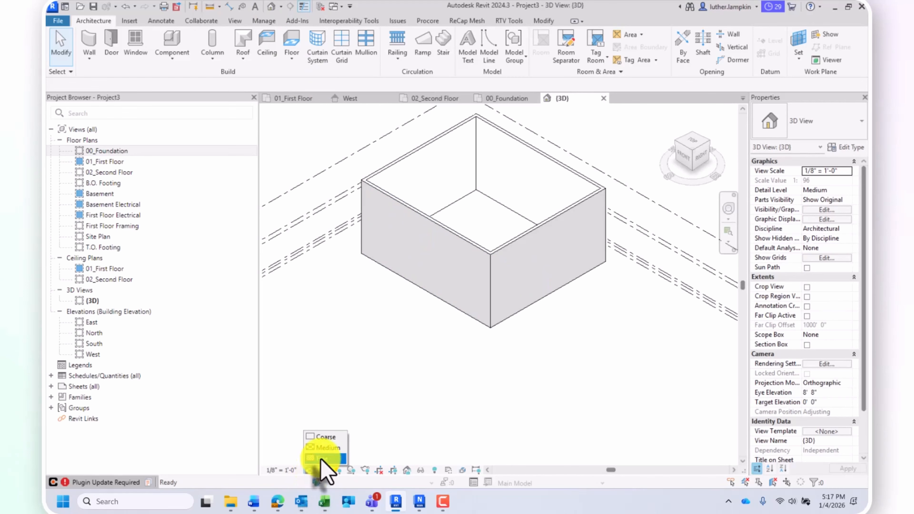
{"action": "left_click", "coordinate": [324, 458]}
{"action": "scroll", "coordinate": [408, 276], "scroll_direction": "up", "scroll_amount": 5}
{"action": "left_click", "coordinate": [324, 470]}
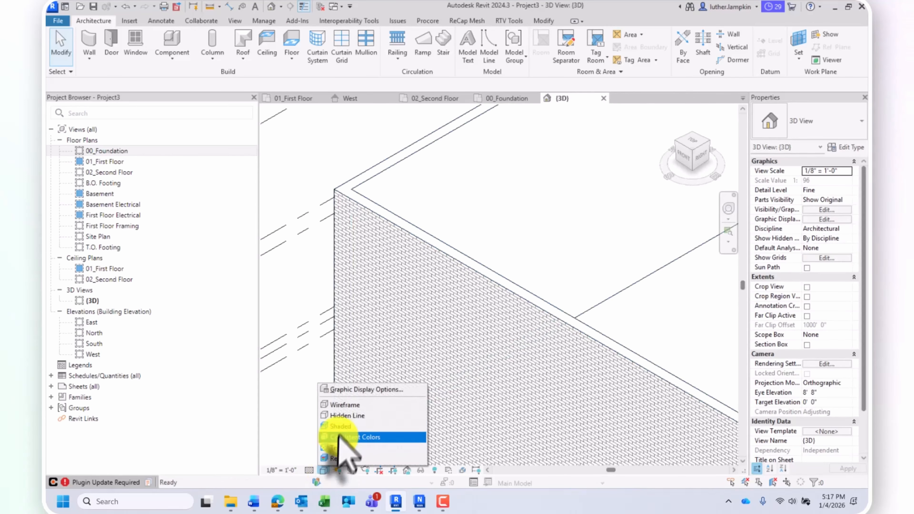
{"action": "left_click", "coordinate": [345, 437]}
{"action": "scroll", "coordinate": [331, 261], "scroll_direction": "down", "scroll_amount": 5}
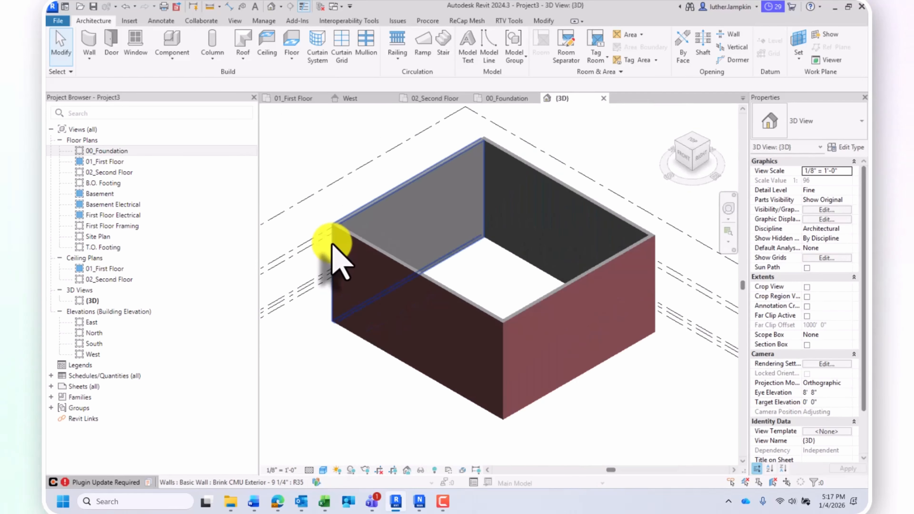
Examine the four exterior walls in 3D from several angles.
{"action": "scroll", "coordinate": [333, 252], "scroll_direction": "down", "scroll_amount": 3}
{"action": "middle_click_drag", "start_coordinate": [403, 218], "coordinate": [314, 191], "text": "shift"}
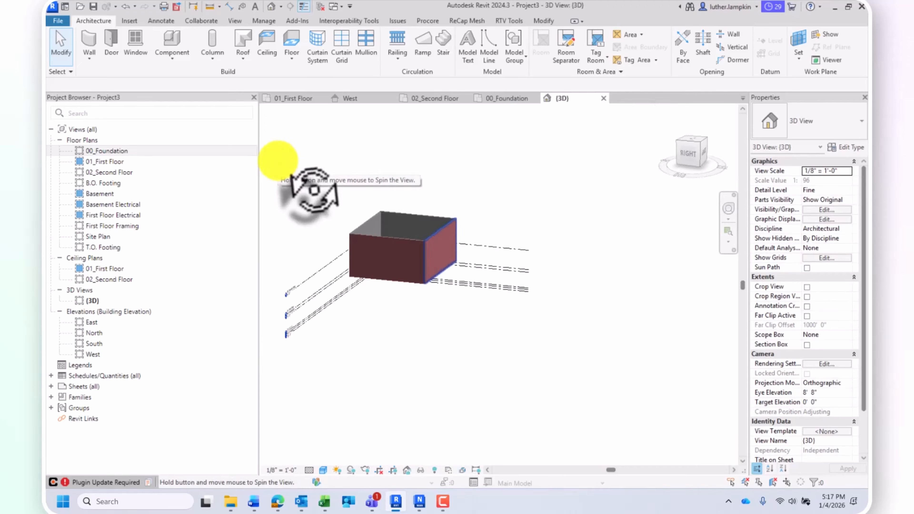
{"action": "middle_click_drag", "start_coordinate": [278, 161], "coordinate": [394, 212], "text": "shift"}
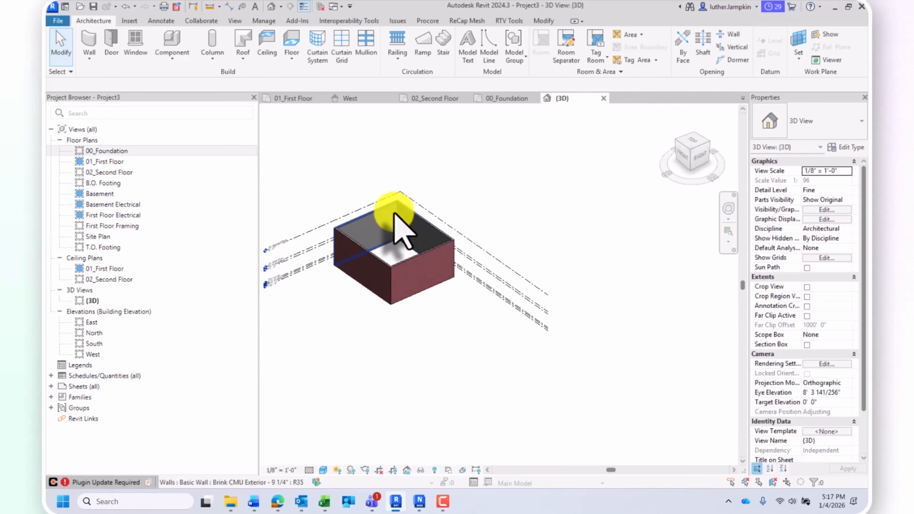
{"action": "scroll", "coordinate": [401, 227], "scroll_direction": "up", "scroll_amount": 4}
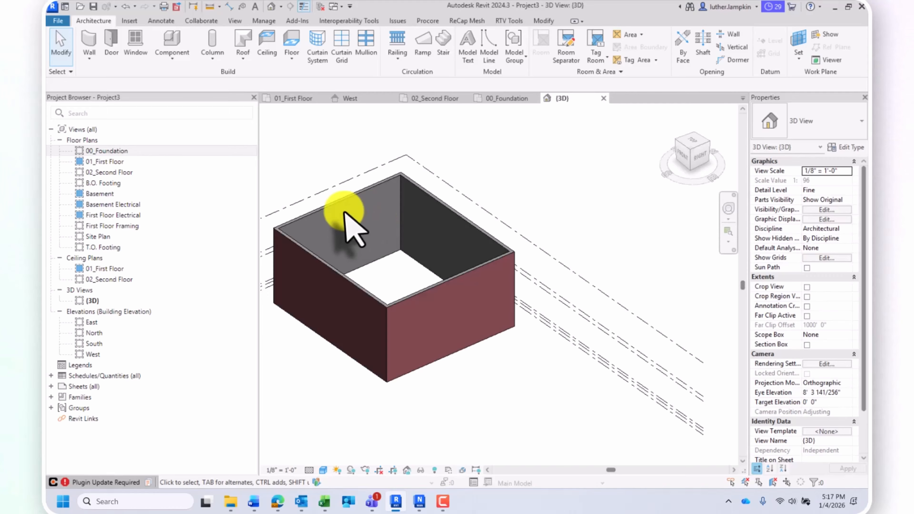
{"action": "scroll", "coordinate": [396, 216], "scroll_direction": "down", "scroll_amount": 3}
{"action": "middle_click_drag", "start_coordinate": [418, 217], "coordinate": [424, 158], "text": "shift"}
Return to the 02_Second Floor plan and start a Roof by Footprint.
{"action": "left_click", "coordinate": [453, 102]}
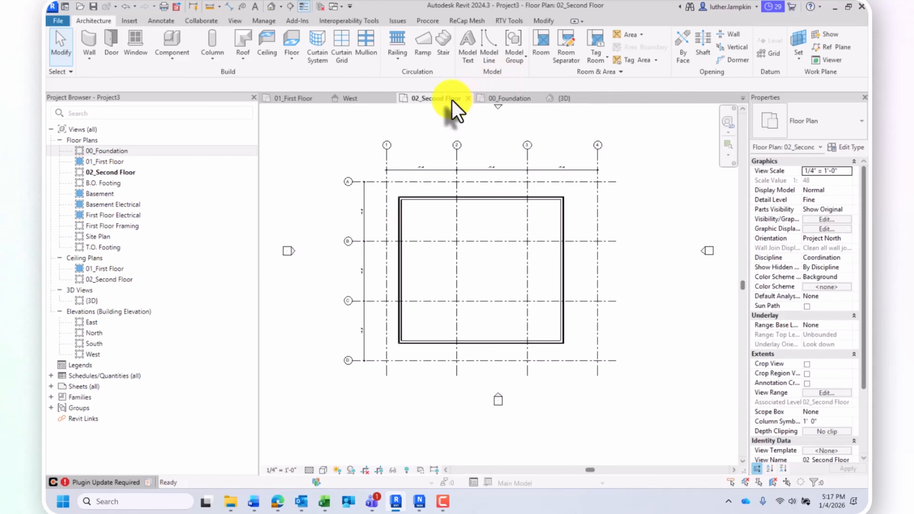
{"action": "middle_click_drag", "start_coordinate": [483, 231], "coordinate": [475, 234]}
{"action": "scroll", "coordinate": [421, 224], "scroll_direction": "down", "scroll_amount": 2}
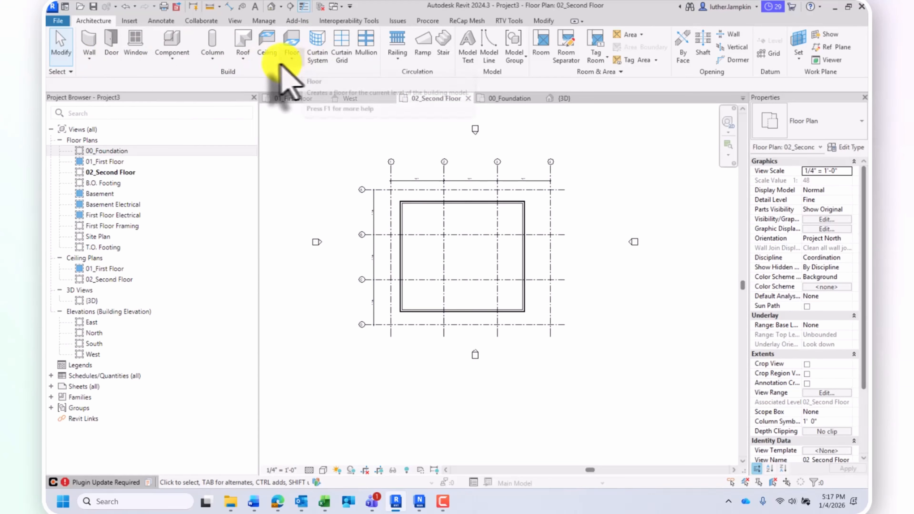
{"action": "left_click", "coordinate": [242, 58]}
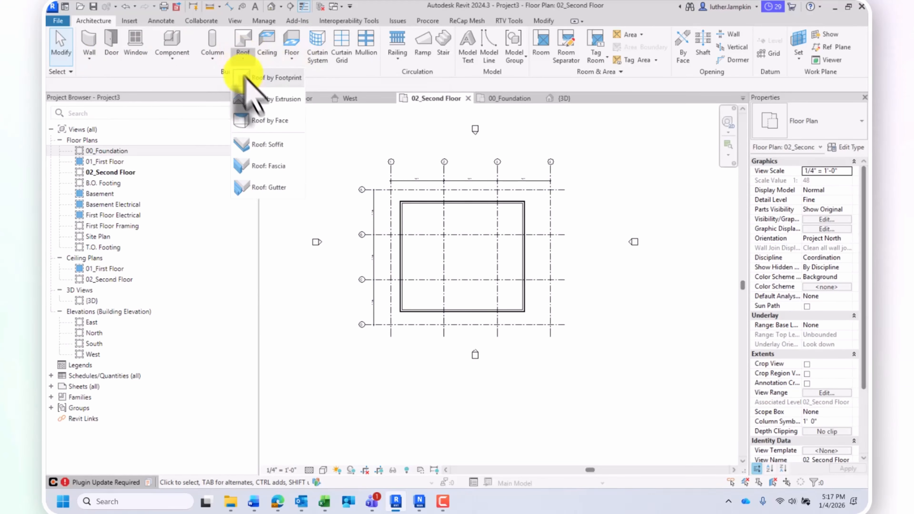
{"action": "left_click", "coordinate": [271, 78]}
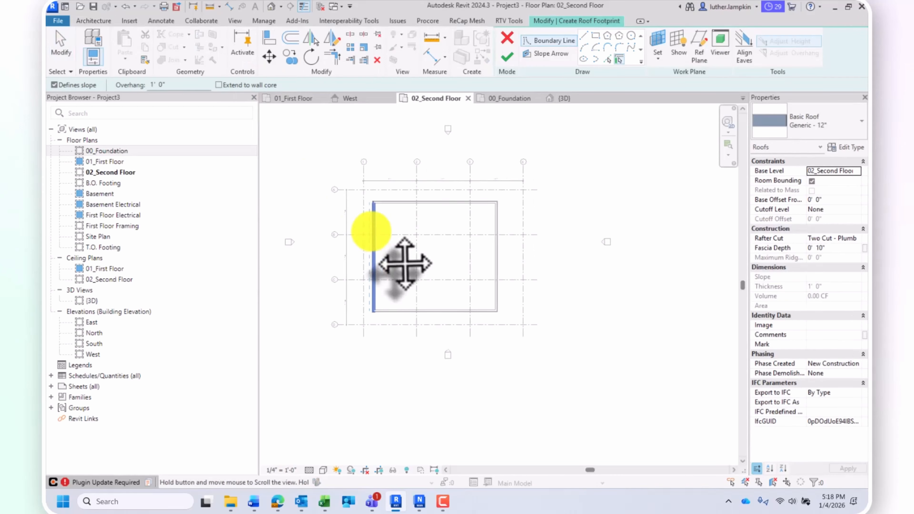
Duplicate the Generic - 12" basic roof type as Shingle Roof - 12".
{"action": "left_click", "coordinate": [810, 138]}
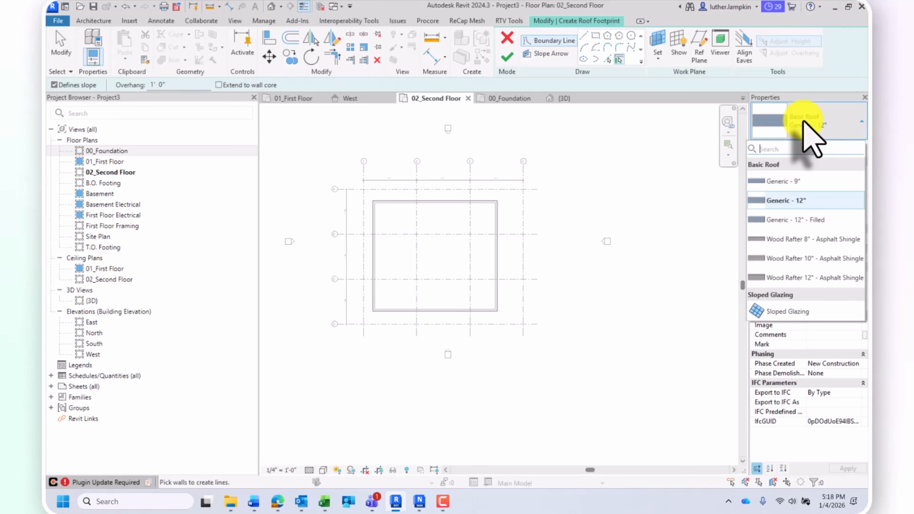
{"action": "left_click", "coordinate": [803, 121]}
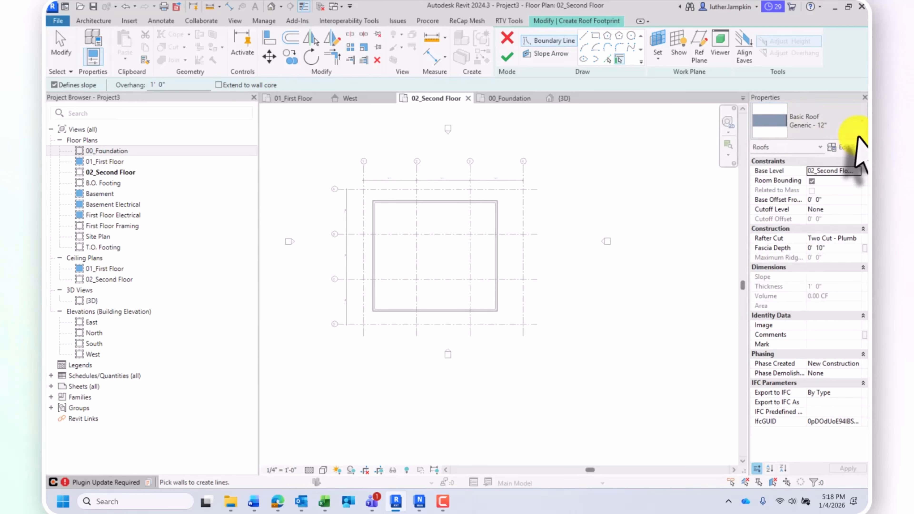
{"action": "left_click", "coordinate": [845, 147]}
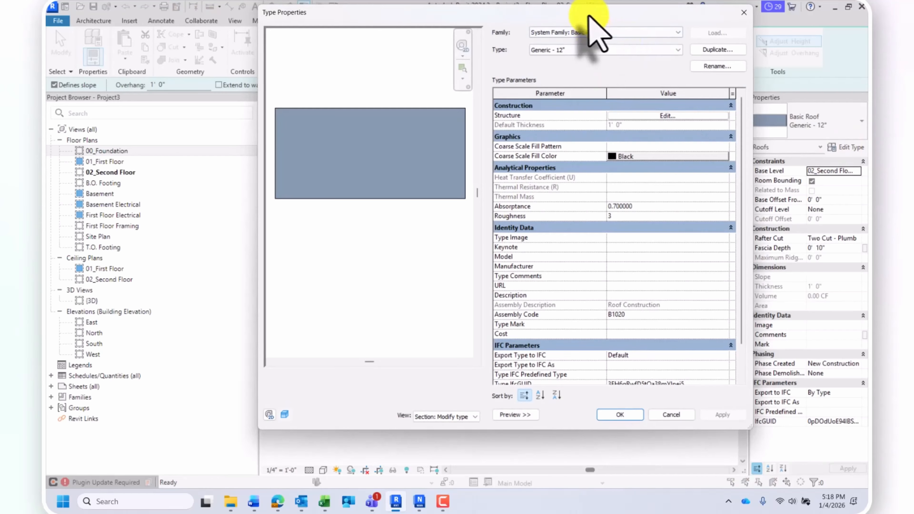
{"action": "left_click", "coordinate": [552, 35]}
{"action": "left_click", "coordinate": [551, 42]}
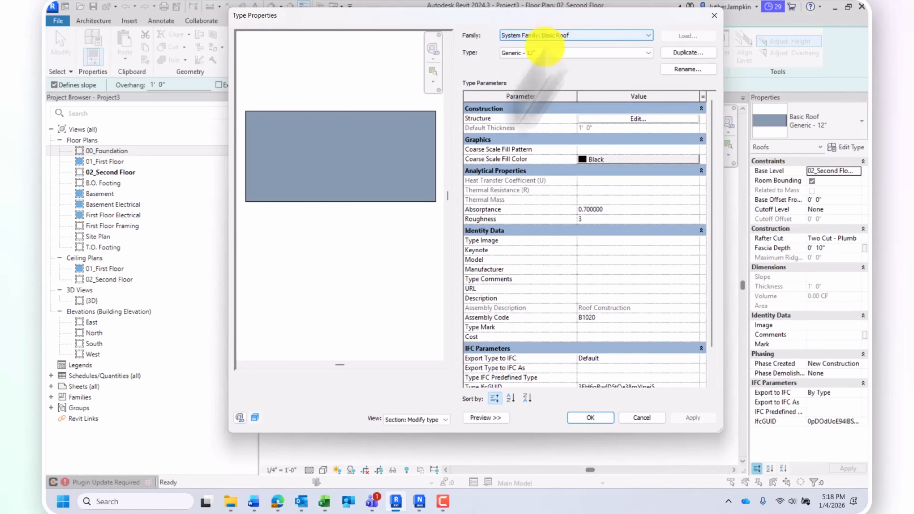
{"action": "left_click", "coordinate": [677, 54]}
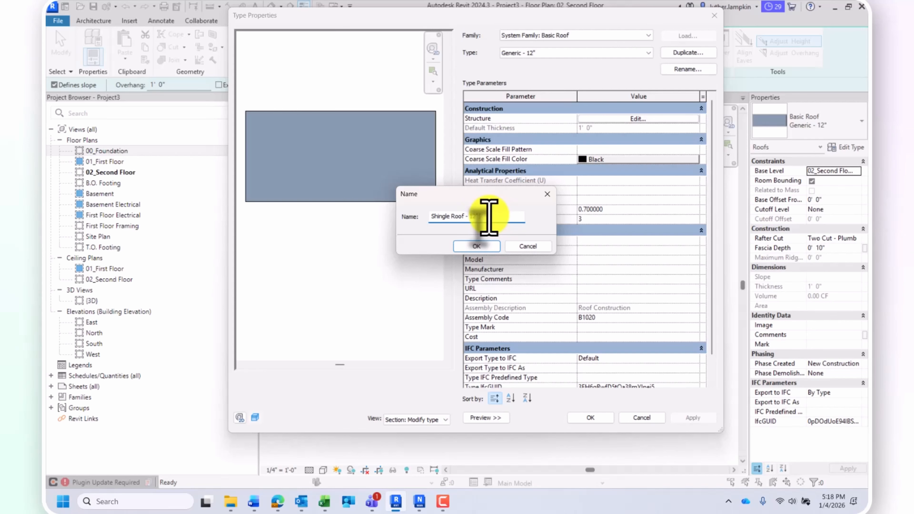
{"action": "left_click", "coordinate": [479, 247]}
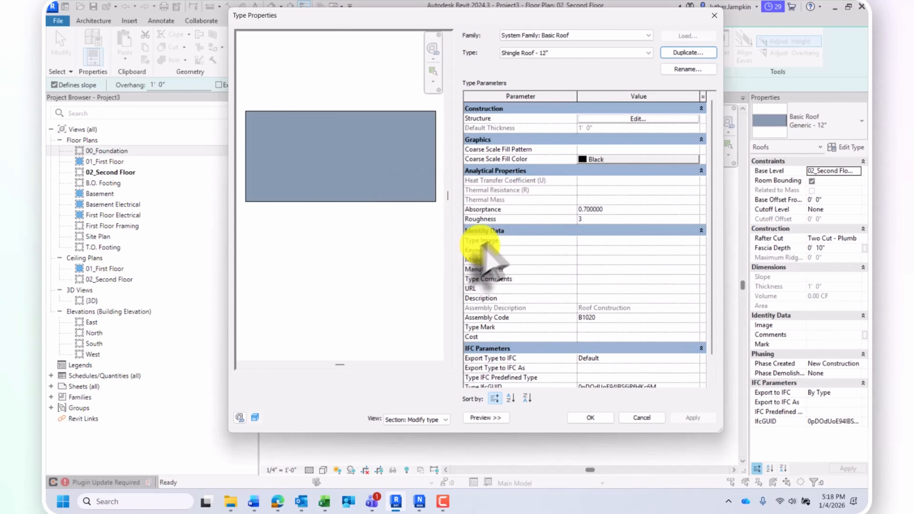
Insert a layer above the structure in the Shingle Roof - 12" assembly and set its function to Finish 2 [5].
{"action": "left_click", "coordinate": [621, 119]}
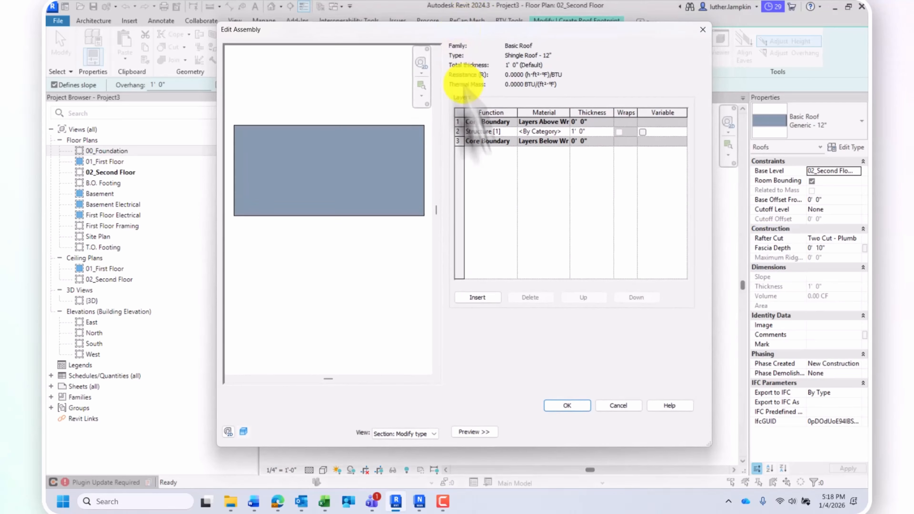
{"action": "left_click", "coordinate": [461, 131]}
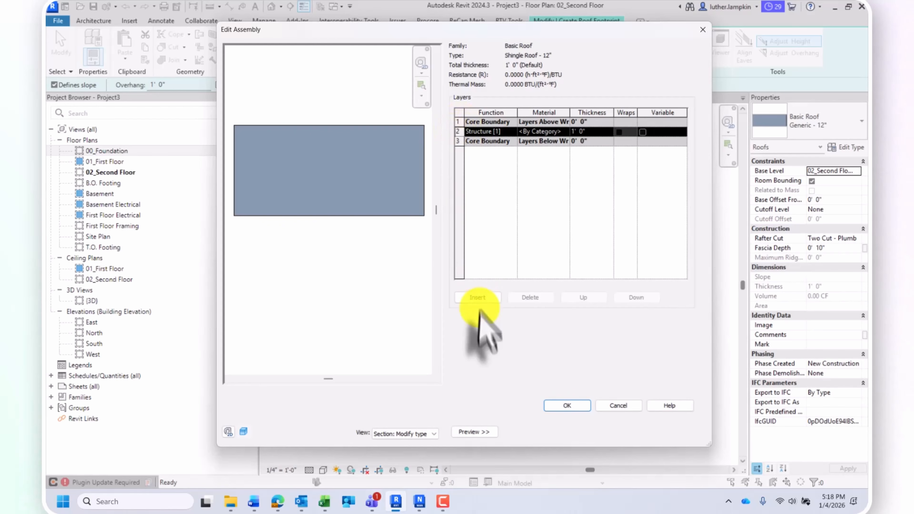
{"action": "left_click", "coordinate": [478, 297]}
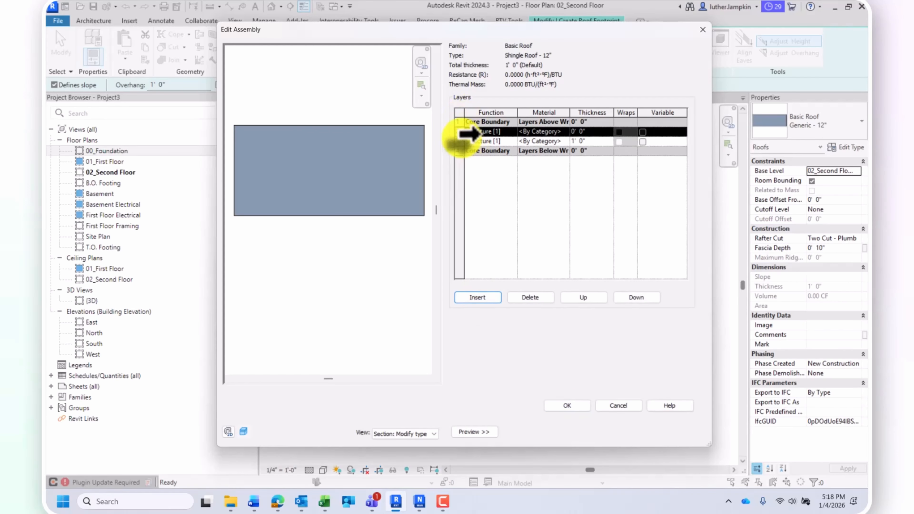
{"action": "left_click", "coordinate": [461, 139]}
{"action": "left_click", "coordinate": [461, 131]}
{"action": "left_click", "coordinate": [511, 131]}
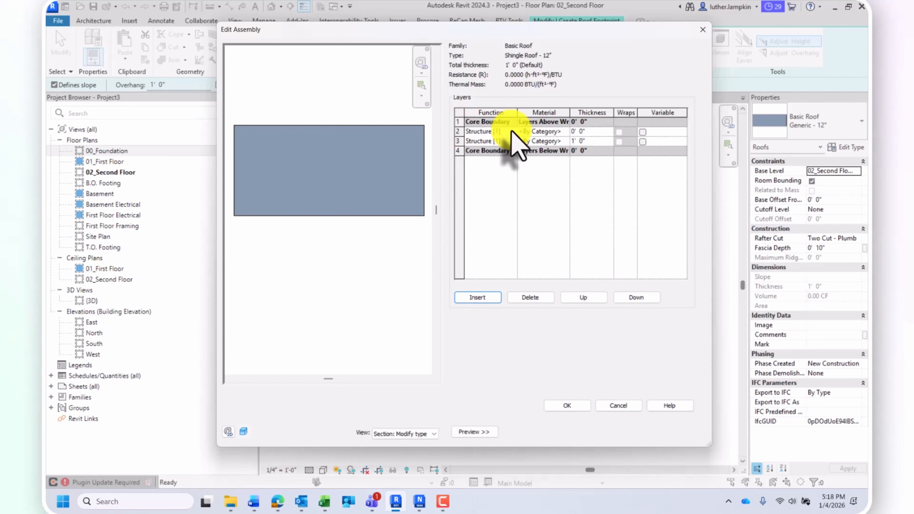
{"action": "left_click", "coordinate": [512, 131]}
{"action": "left_click", "coordinate": [493, 174]}
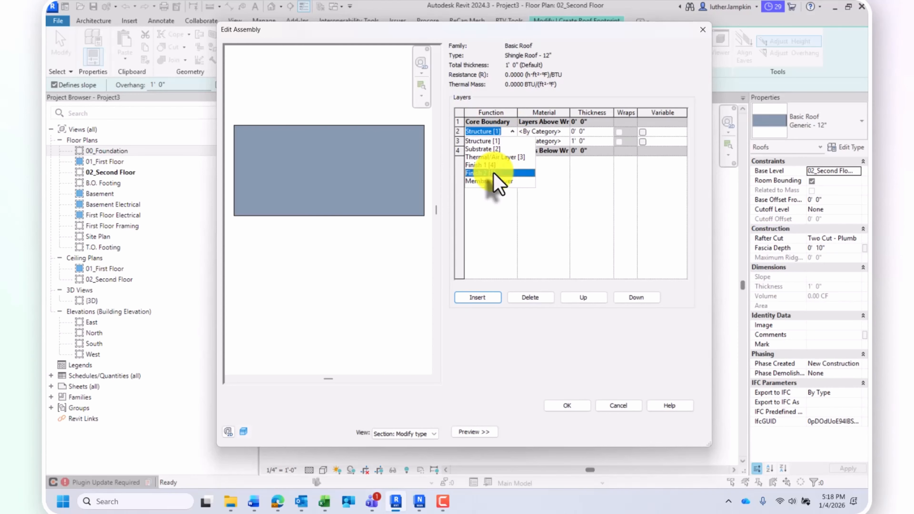
Search the materials for "shingle" for the new finish layer and add Roofing from the AEC Materials library to the project.
{"action": "left_click", "coordinate": [564, 132]}
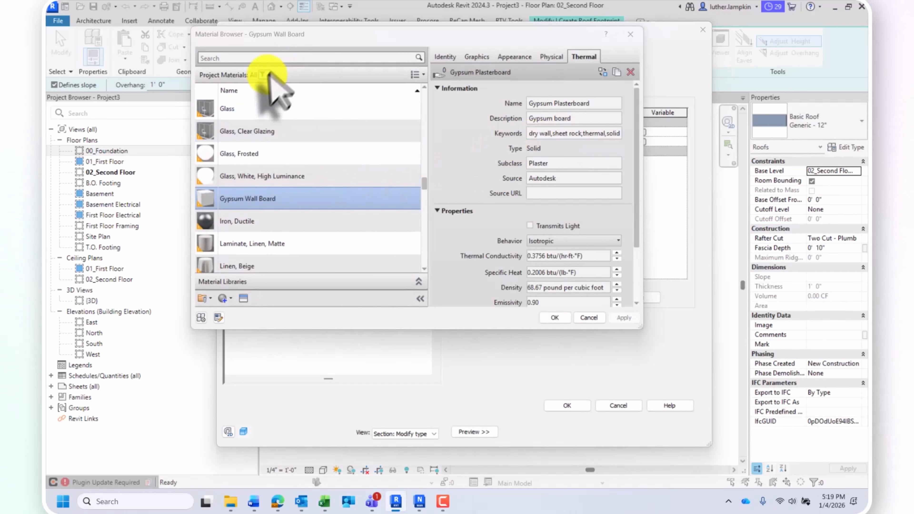
{"action": "left_click", "coordinate": [277, 57]}
{"action": "type", "text": "shingle"}
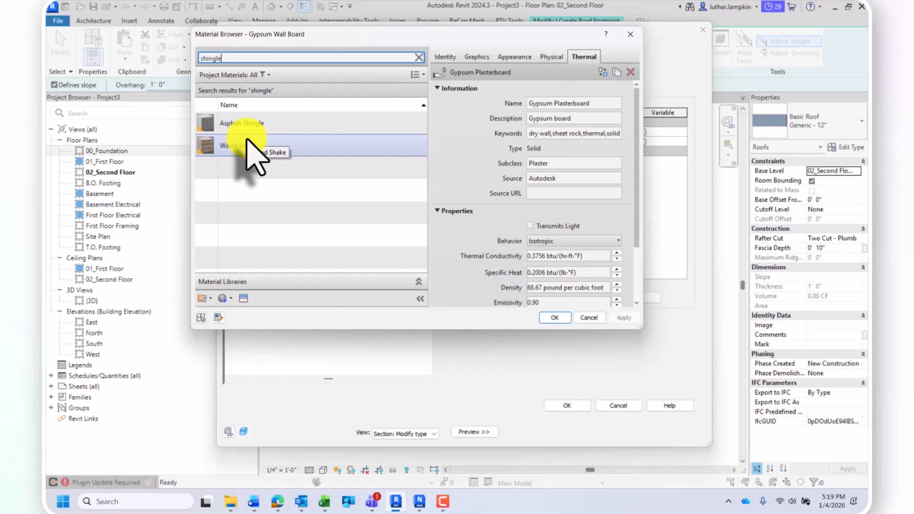
{"action": "left_click", "coordinate": [417, 282]}
{"action": "left_click_drag", "start_coordinate": [291, 241], "coordinate": [377, 184]}
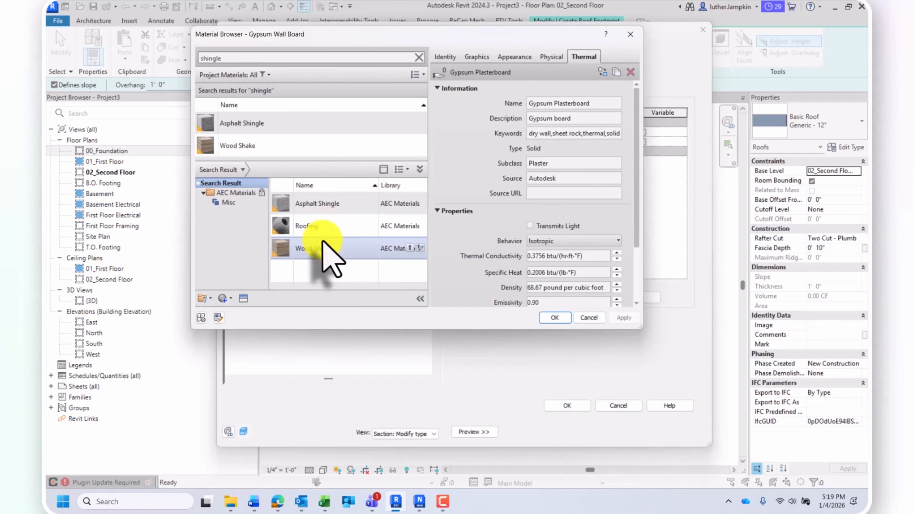
{"action": "double_click", "coordinate": [309, 228]}
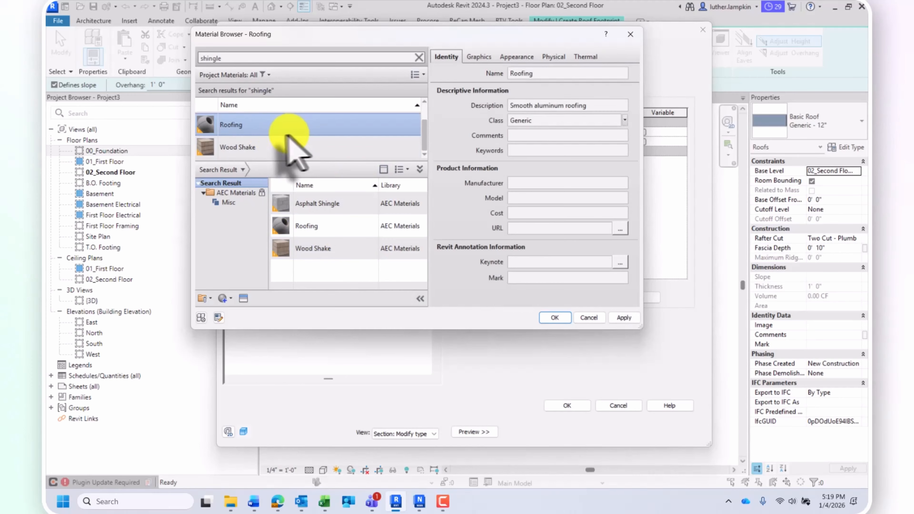
{"action": "scroll", "coordinate": [273, 132], "scroll_direction": "up", "scroll_amount": 1}
{"action": "scroll", "coordinate": [272, 132], "scroll_direction": "down", "scroll_amount": 1}
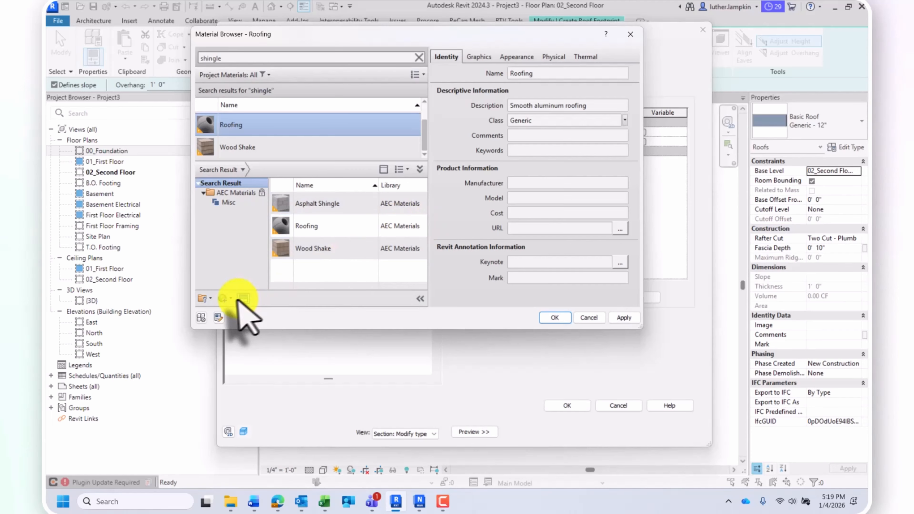
{"action": "left_click", "coordinate": [210, 298]}
{"action": "left_click", "coordinate": [230, 298]}
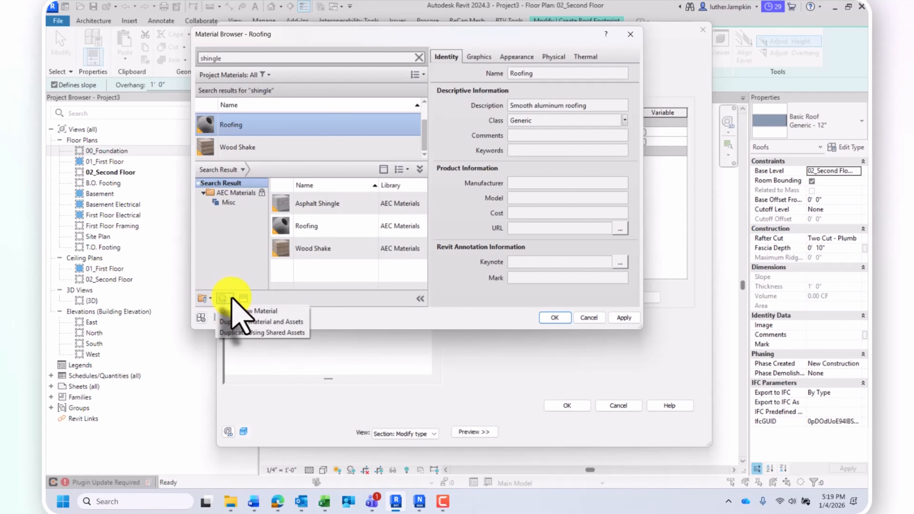
{"action": "left_click", "coordinate": [207, 298]}
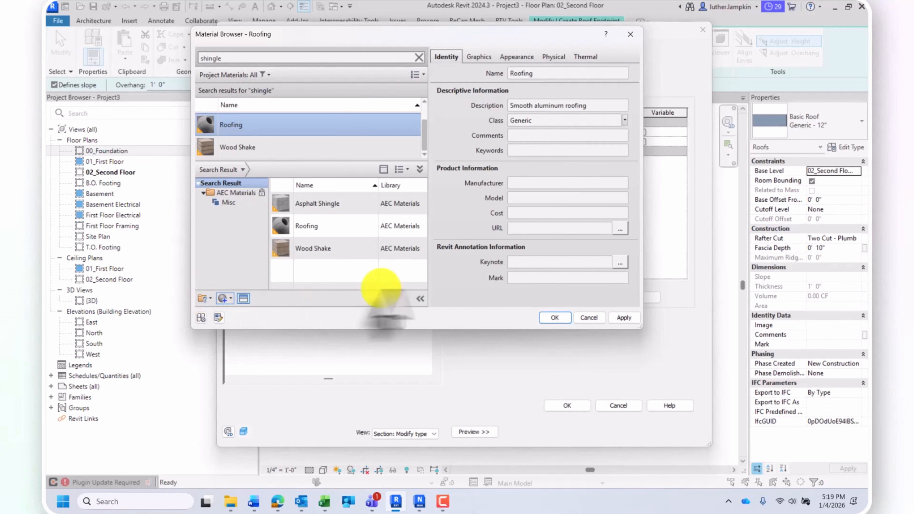
{"action": "left_click", "coordinate": [420, 299]}
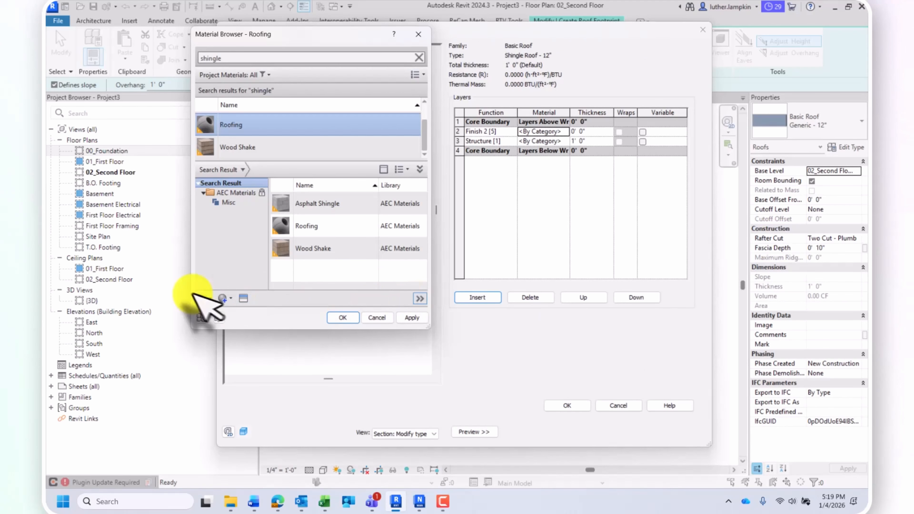
{"action": "left_click", "coordinate": [209, 299]}
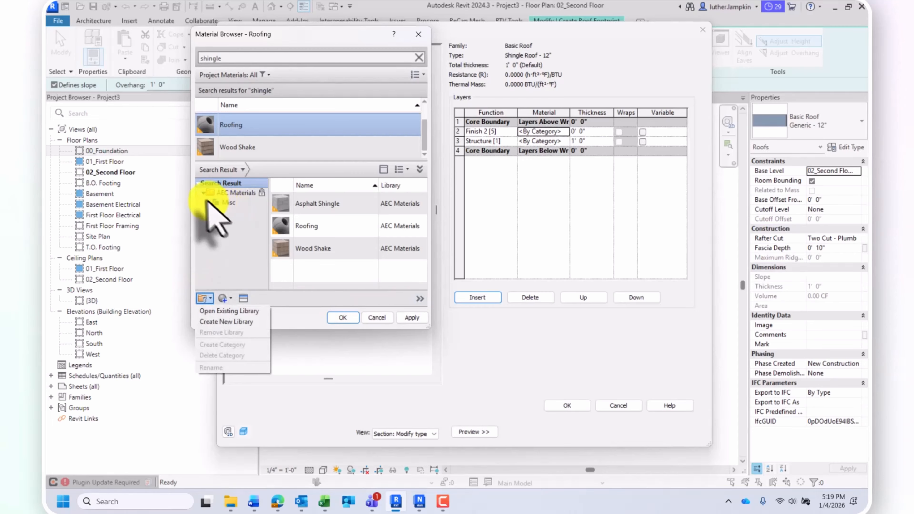
Clear the material search and browse the AEC Materials library categories, from Ceilings through Wood, Tile and Plastic, for a roofing material.
{"action": "double_click", "coordinate": [234, 58]}
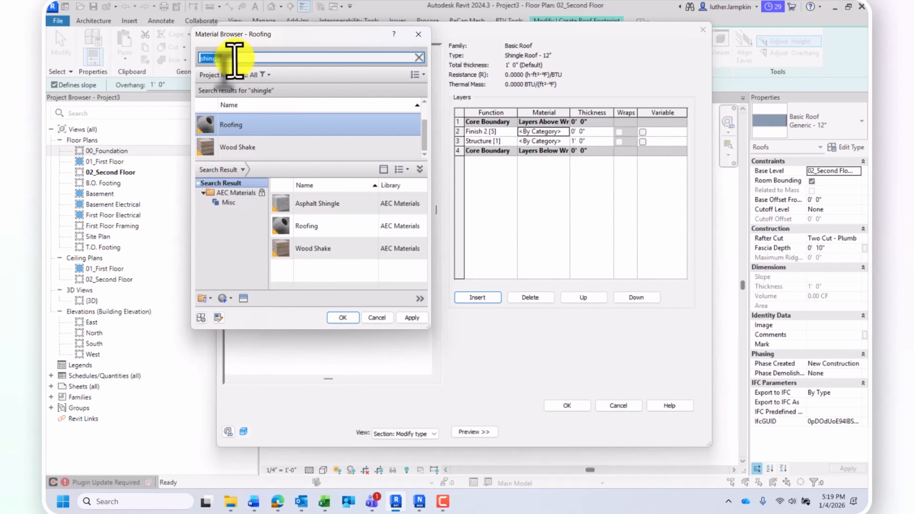
{"action": "key", "text": "BackSpace"}
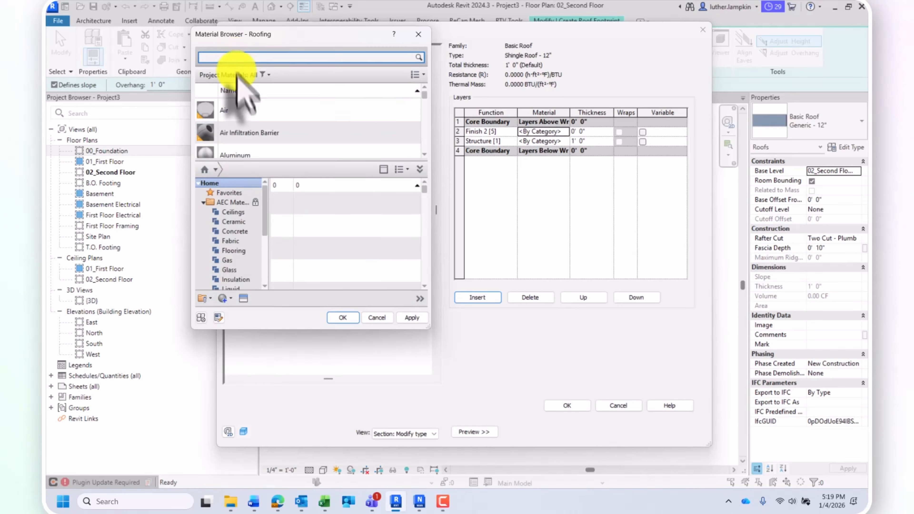
{"action": "scroll", "coordinate": [231, 212], "scroll_direction": "down", "scroll_amount": 2}
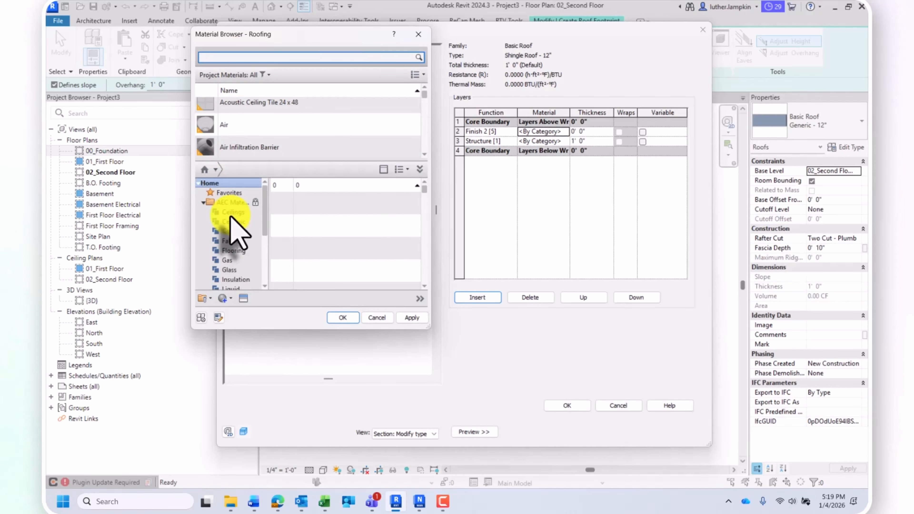
{"action": "left_click", "coordinate": [232, 212]}
{"action": "left_click", "coordinate": [231, 222]}
{"action": "left_click", "coordinate": [233, 231]}
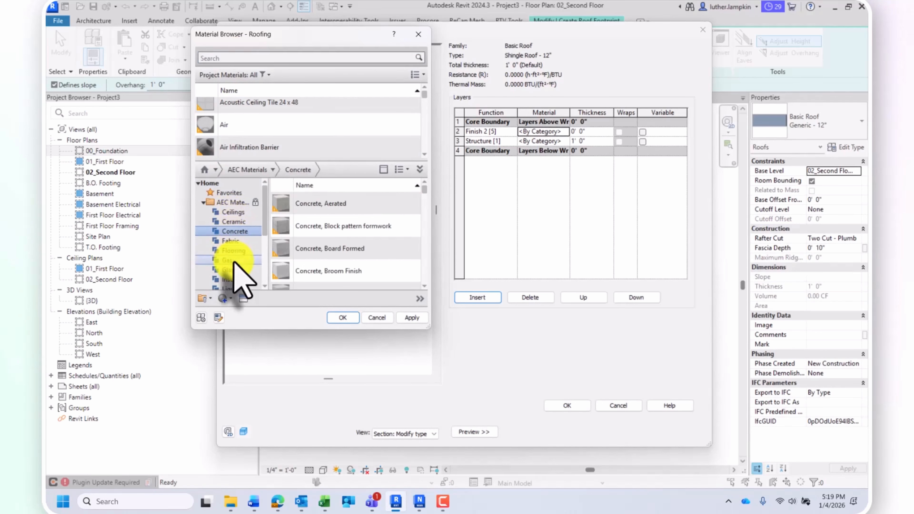
{"action": "left_click", "coordinate": [232, 240]}
{"action": "left_click", "coordinate": [233, 259]}
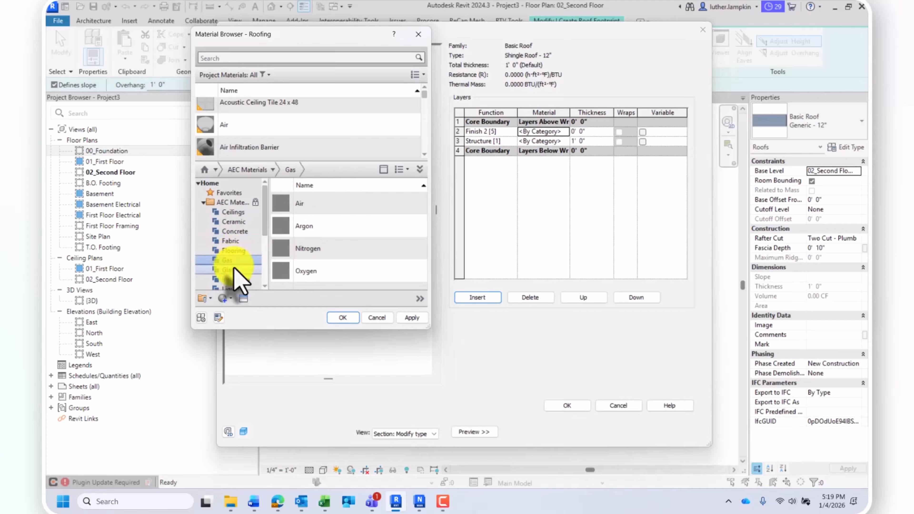
{"action": "left_click", "coordinate": [234, 268]}
{"action": "scroll", "coordinate": [234, 265], "scroll_direction": "down", "scroll_amount": 1}
{"action": "left_click", "coordinate": [234, 261]}
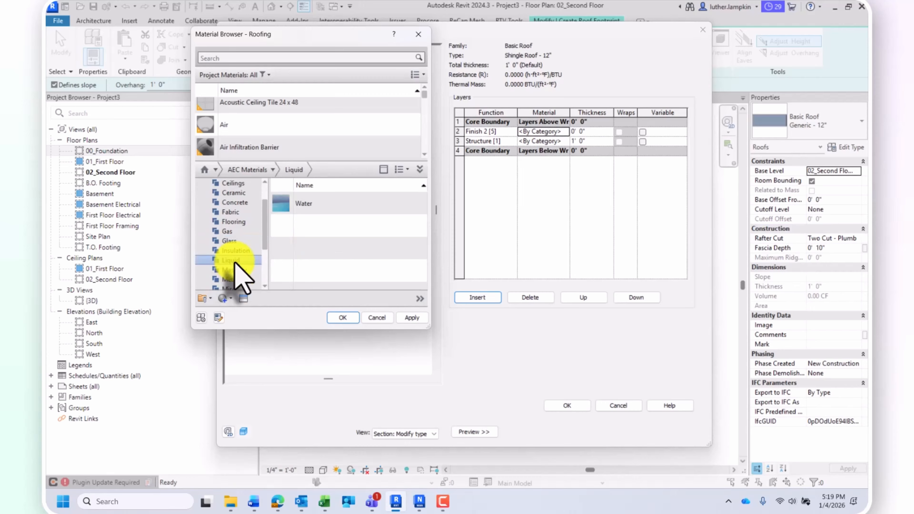
{"action": "left_click", "coordinate": [238, 270]}
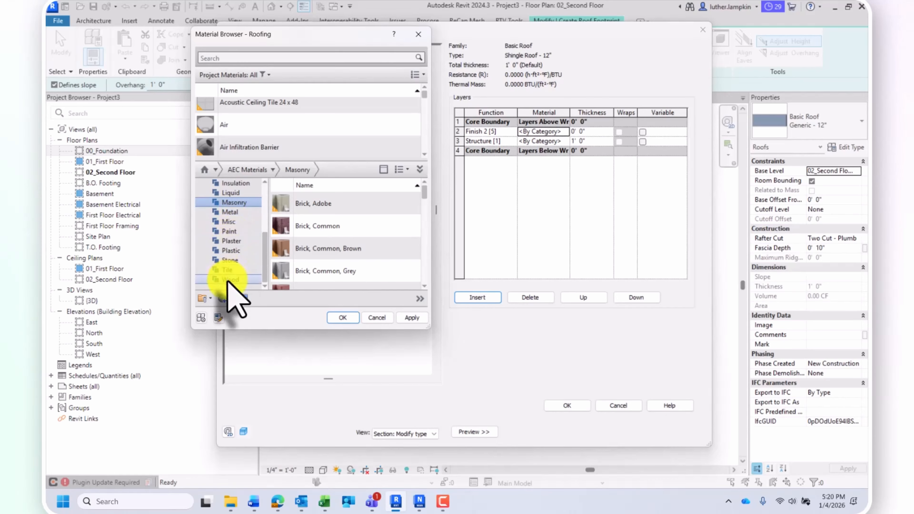
{"action": "left_click", "coordinate": [229, 270]}
{"action": "left_click", "coordinate": [232, 282]}
{"action": "scroll", "coordinate": [305, 238], "scroll_direction": "down", "scroll_amount": 6}
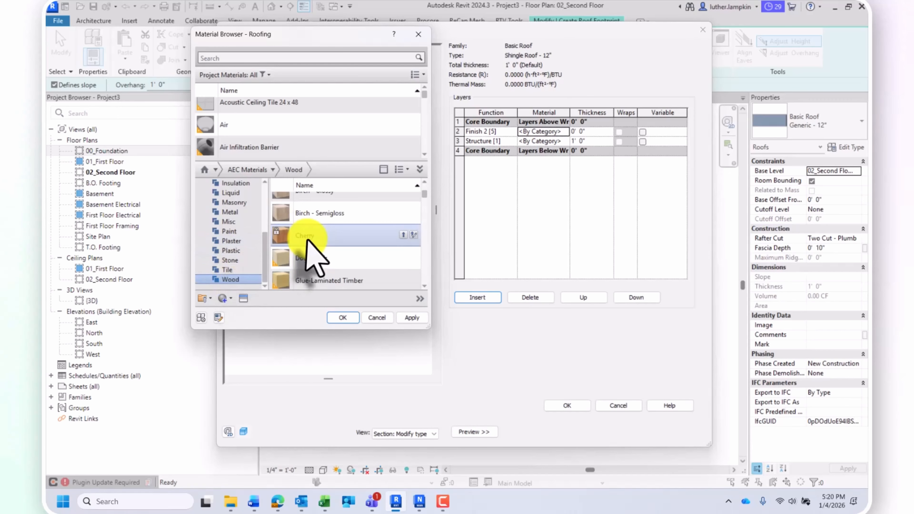
{"action": "left_click", "coordinate": [230, 269]}
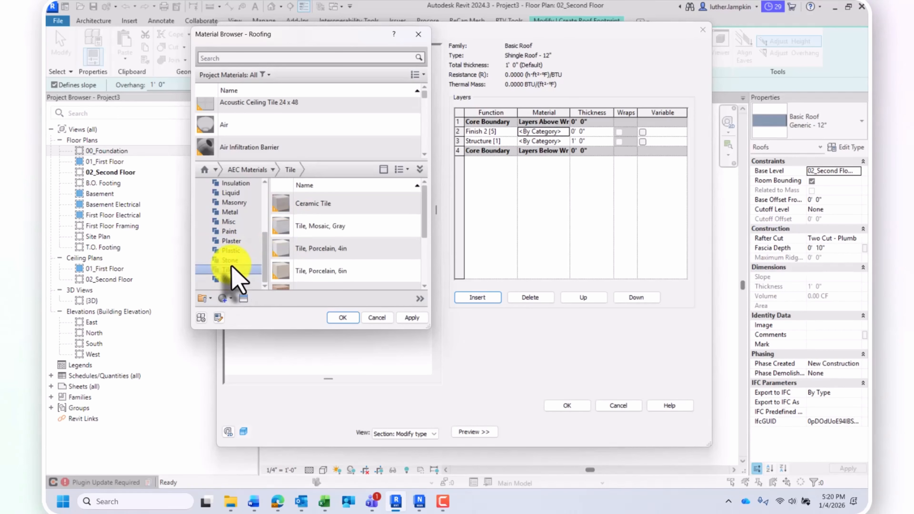
{"action": "left_click", "coordinate": [231, 251]}
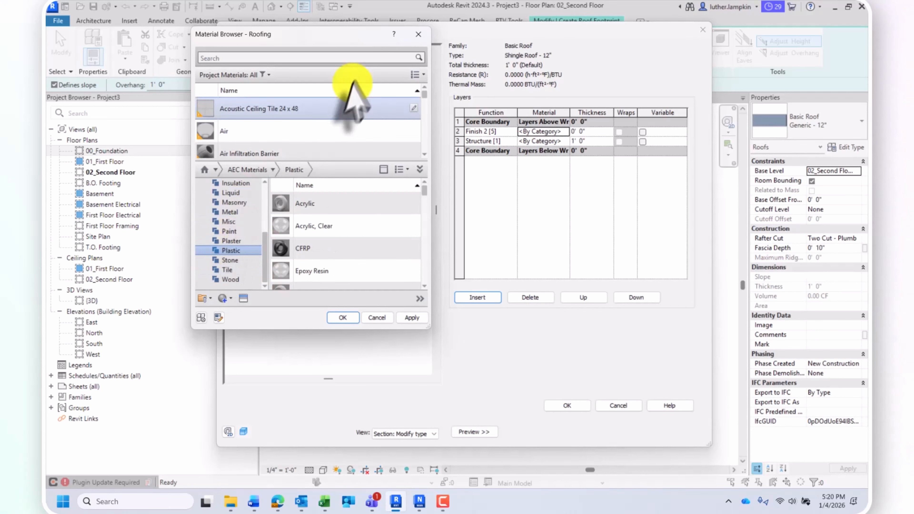
Search the materials for "shingle" and assign Wood Shake to the Finish 2 [5] layer.
{"action": "left_click", "coordinate": [274, 59]}
{"action": "type", "text": "shingle"}
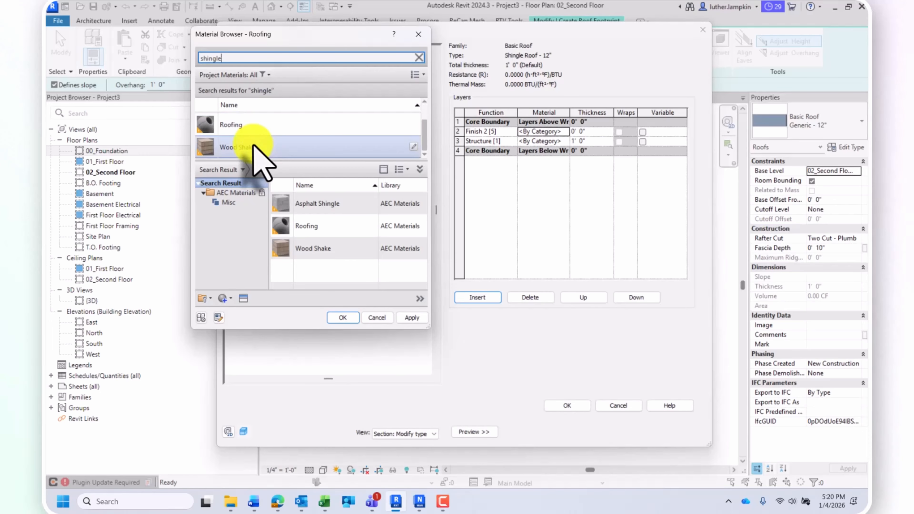
{"action": "left_click", "coordinate": [254, 147]}
{"action": "double_click", "coordinate": [254, 147]}
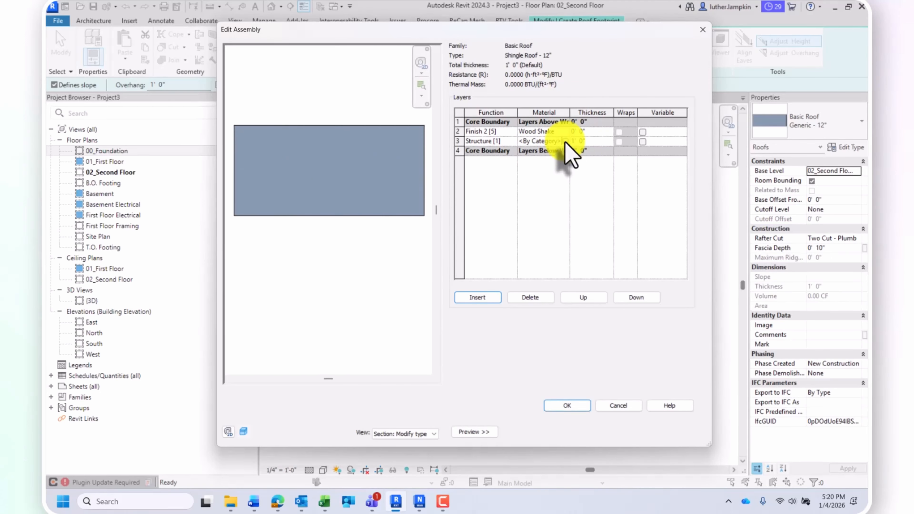
Search the materials for "stud" and assign Metal Stud Layer to the Structure [1] layer, replacing the duplicate appearance.
{"action": "left_click", "coordinate": [565, 140]}
{"action": "type", "text": "stud"}
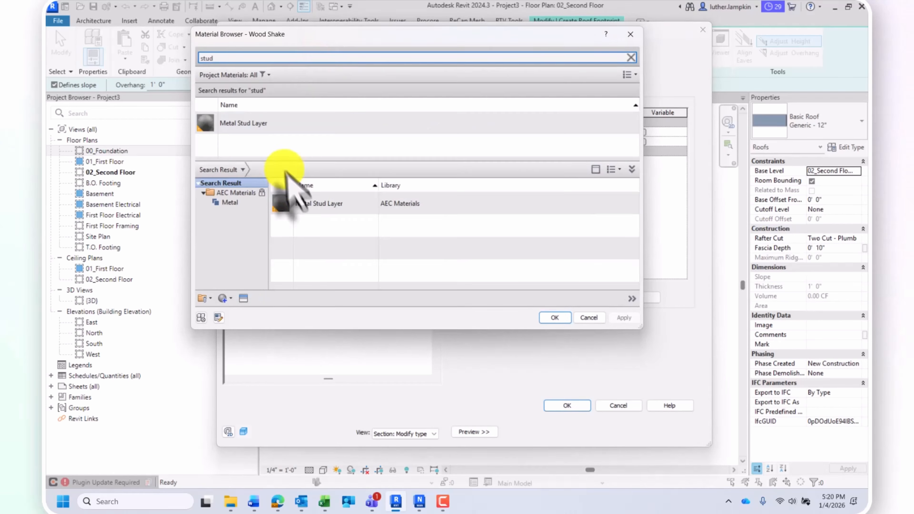
{"action": "double_click", "coordinate": [310, 204]}
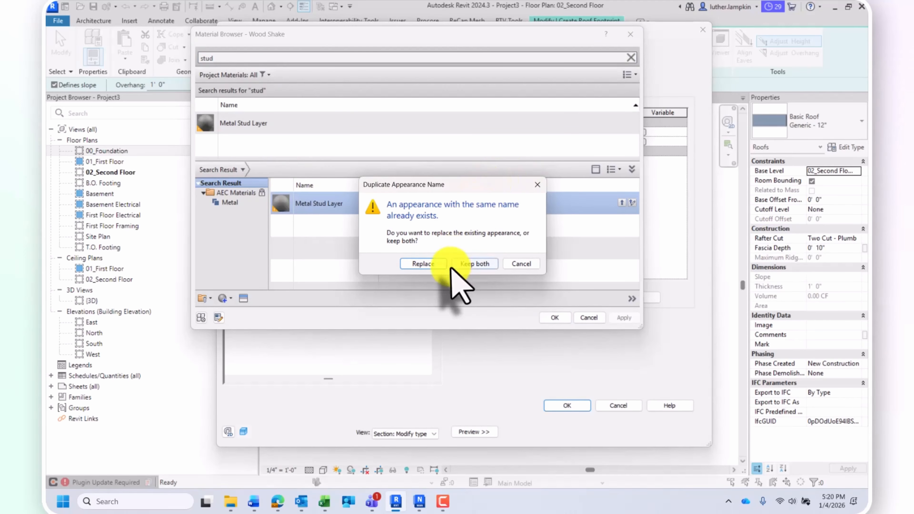
{"action": "left_click", "coordinate": [439, 268]}
{"action": "left_click", "coordinate": [555, 317]}
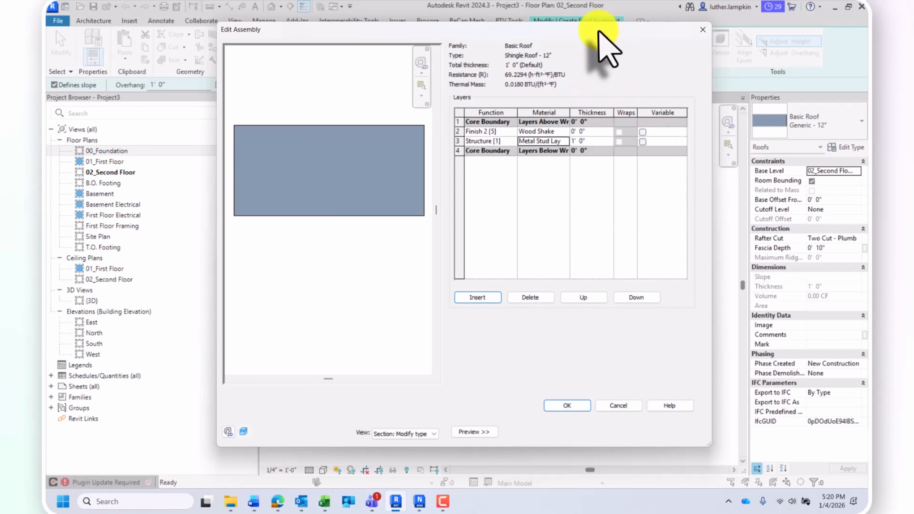
Widen the assembly dialog and set the Wood Shake finish layer's thickness to 0' 2".
{"action": "right_click", "coordinate": [590, 33]}
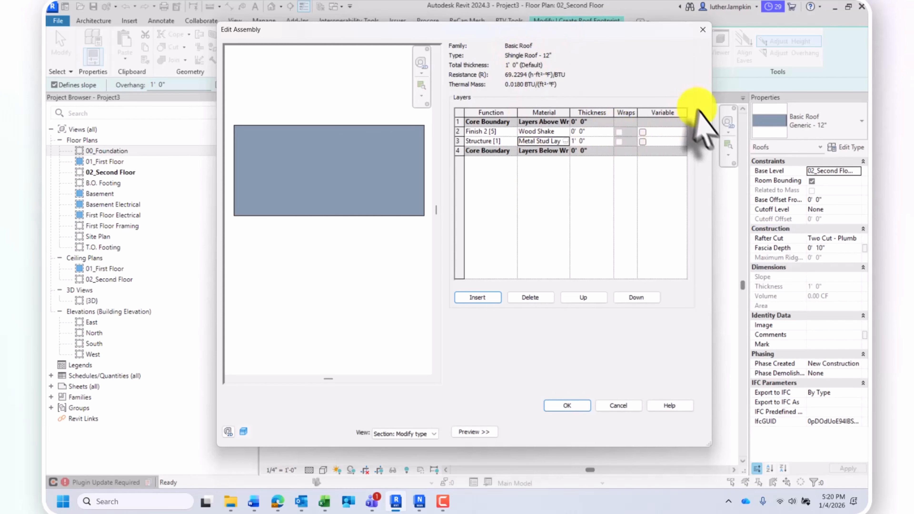
{"action": "left_click_drag", "start_coordinate": [712, 109], "coordinate": [818, 98]}
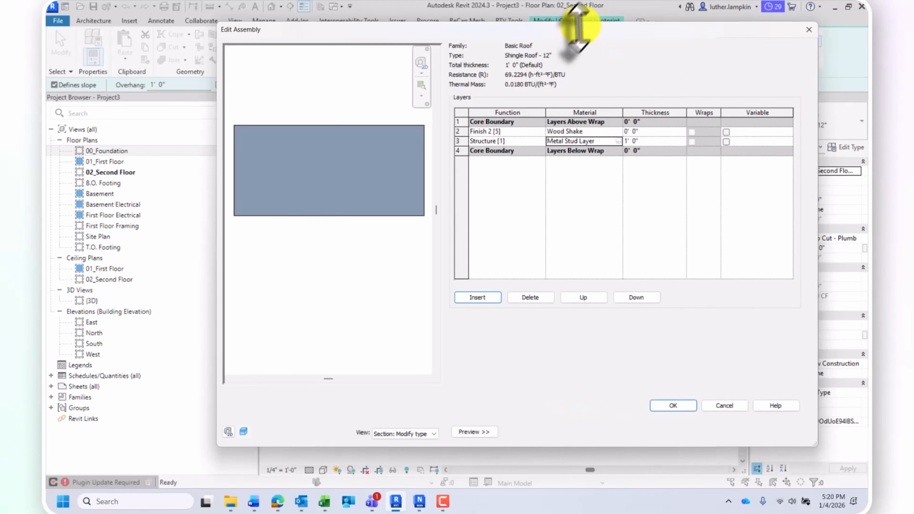
{"action": "left_click_drag", "start_coordinate": [586, 28], "coordinate": [570, 32]}
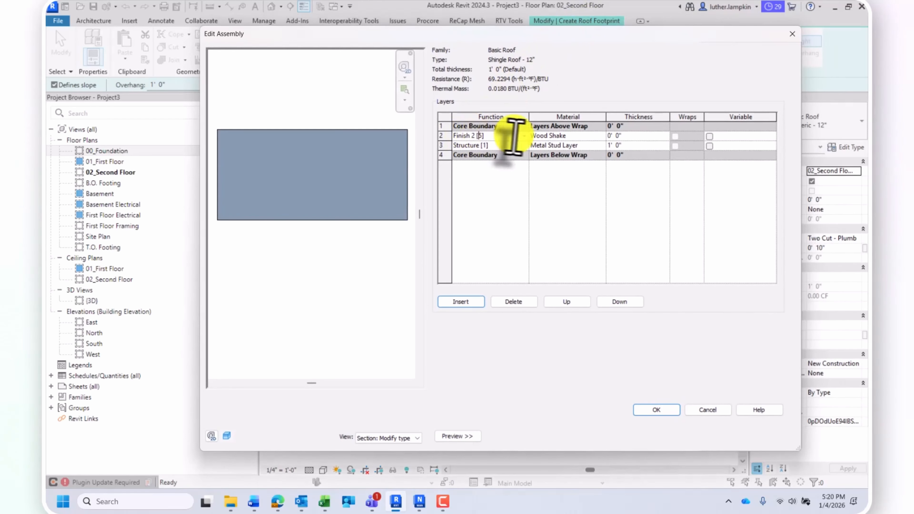
{"action": "left_click", "coordinate": [590, 136]}
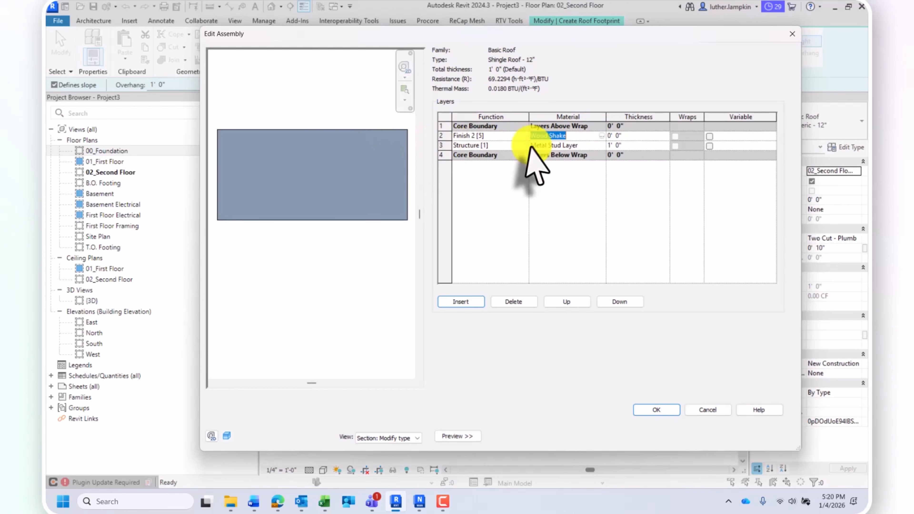
{"action": "left_click", "coordinate": [613, 145]}
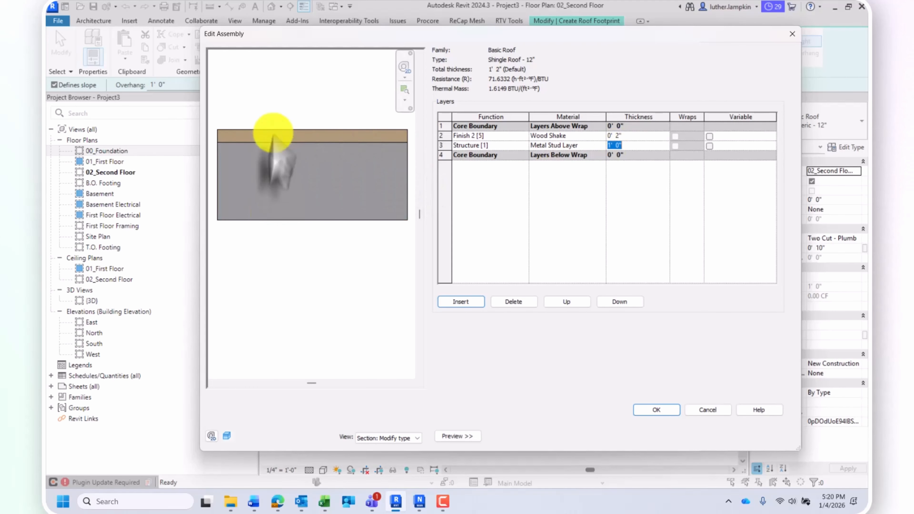
Set the Wood Shake finish layer's thickness to 0' 1" and accept the assembly and the Shingle Roof - 12" type properties.
{"action": "left_click", "coordinate": [628, 135]}
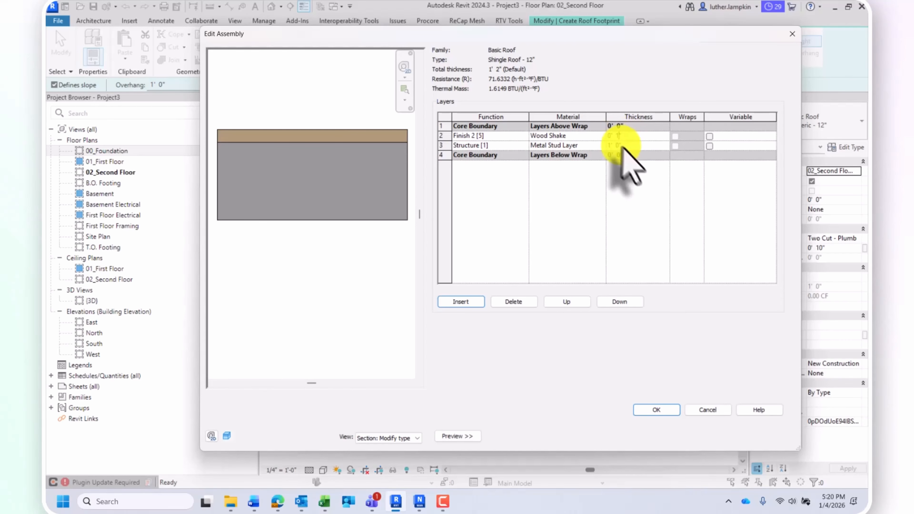
{"action": "left_click", "coordinate": [632, 146]}
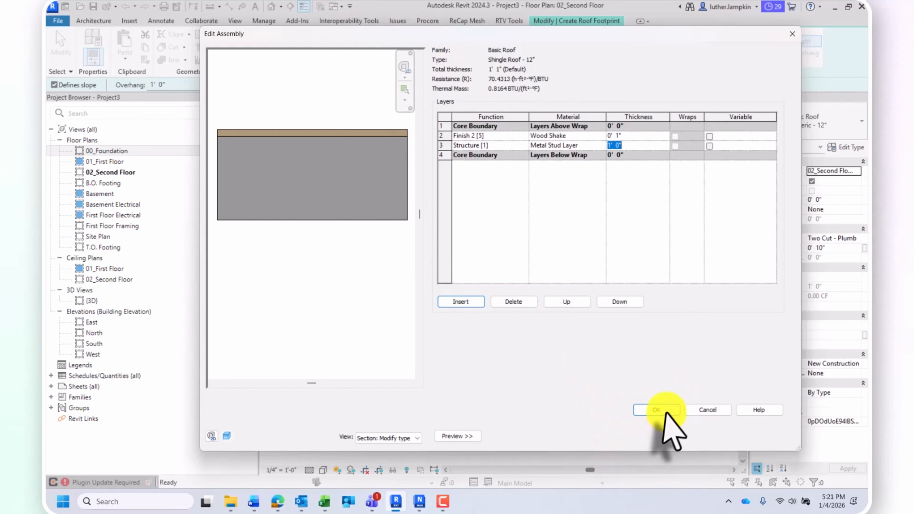
{"action": "left_click", "coordinate": [657, 410]}
{"action": "scroll", "coordinate": [664, 213], "scroll_direction": "down", "scroll_amount": 1}
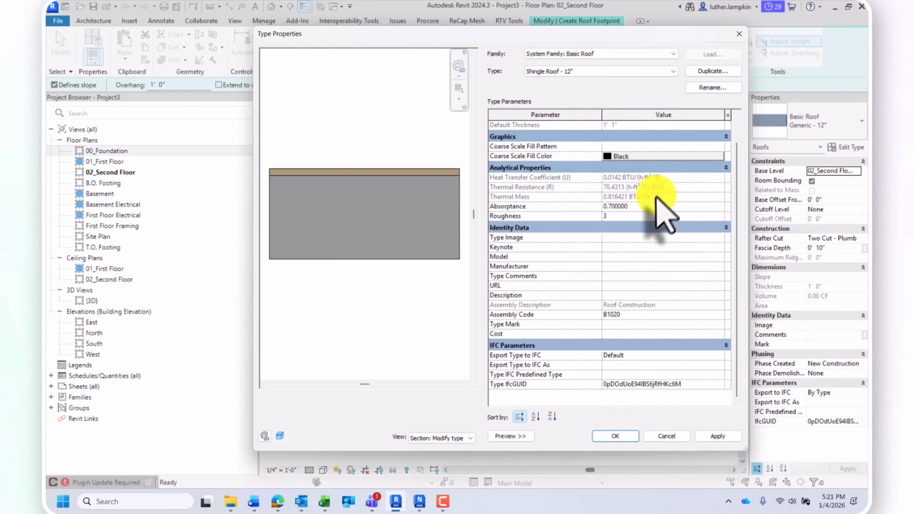
{"action": "scroll", "coordinate": [655, 198], "scroll_direction": "up", "scroll_amount": 1}
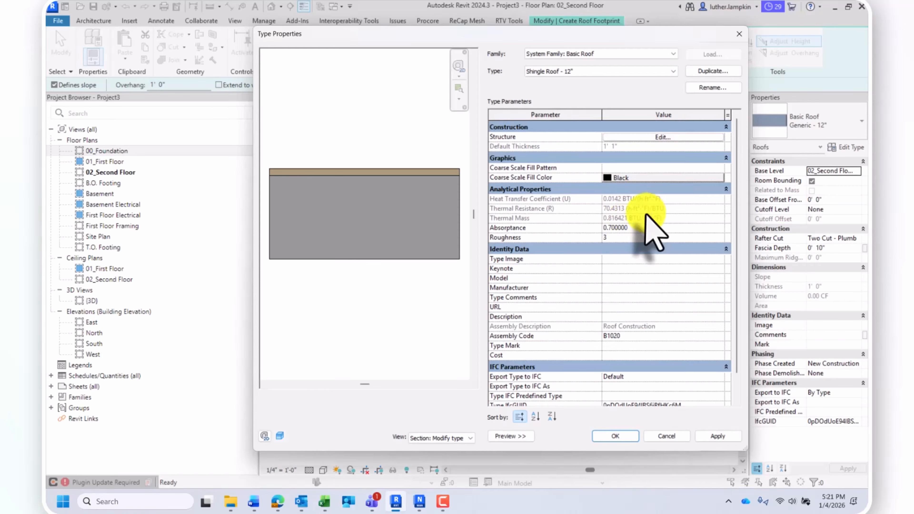
{"action": "scroll", "coordinate": [647, 215], "scroll_direction": "down", "scroll_amount": 1}
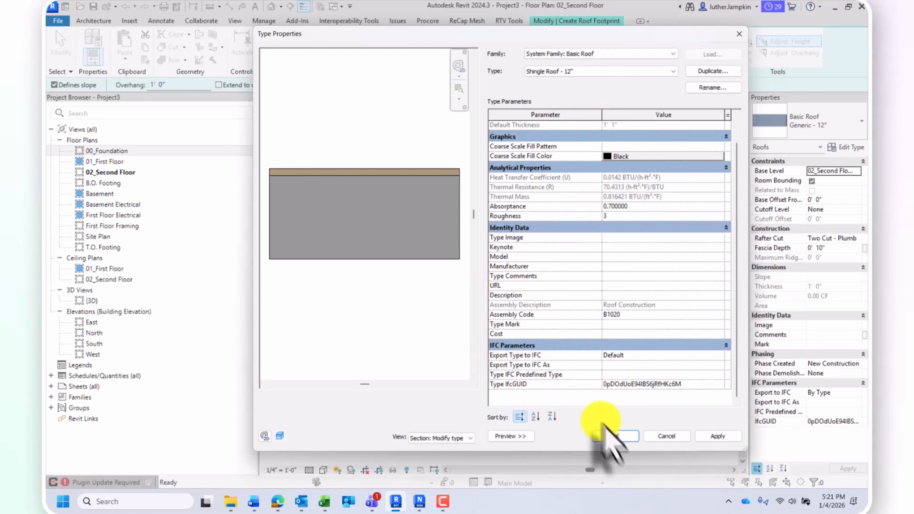
{"action": "left_click", "coordinate": [612, 437]}
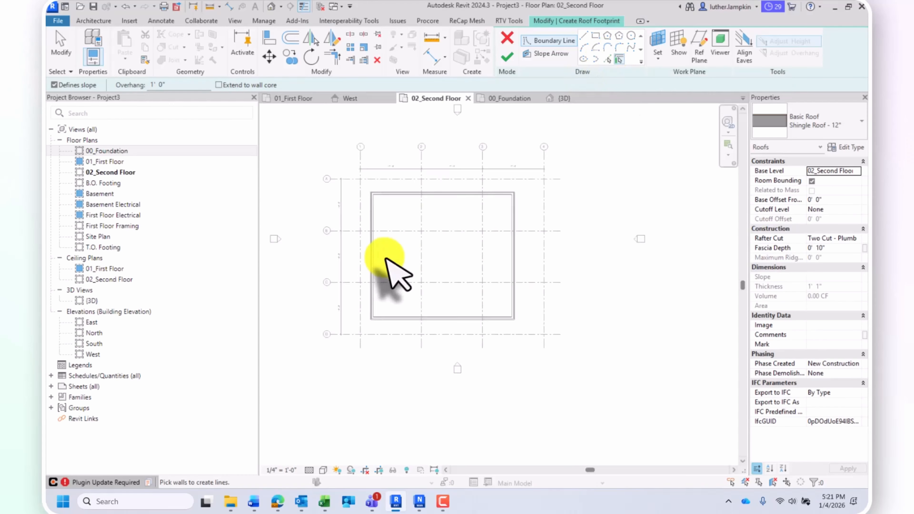
Pick the four exterior walls as slope-defining roof boundary lines with a 1' 0" overhang outside the walls.
{"action": "scroll", "coordinate": [387, 265], "scroll_direction": "up", "scroll_amount": 4}
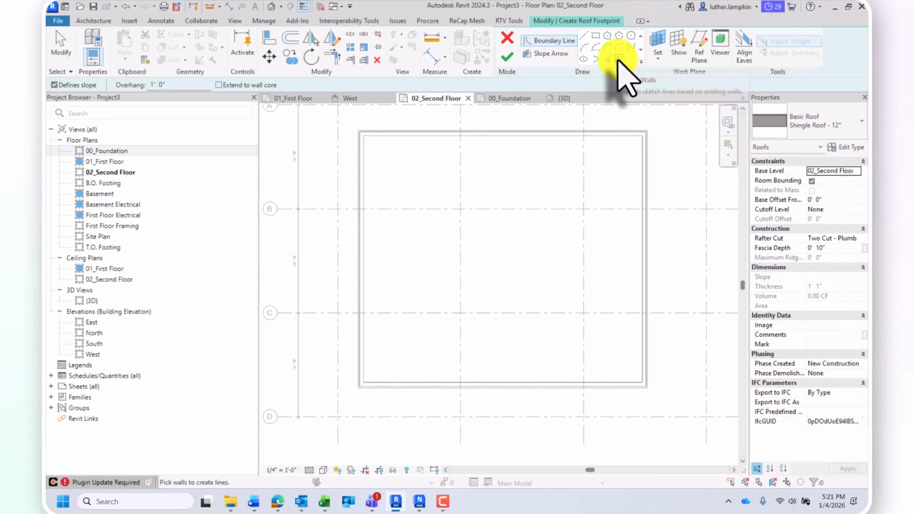
{"action": "left_click", "coordinate": [362, 273]}
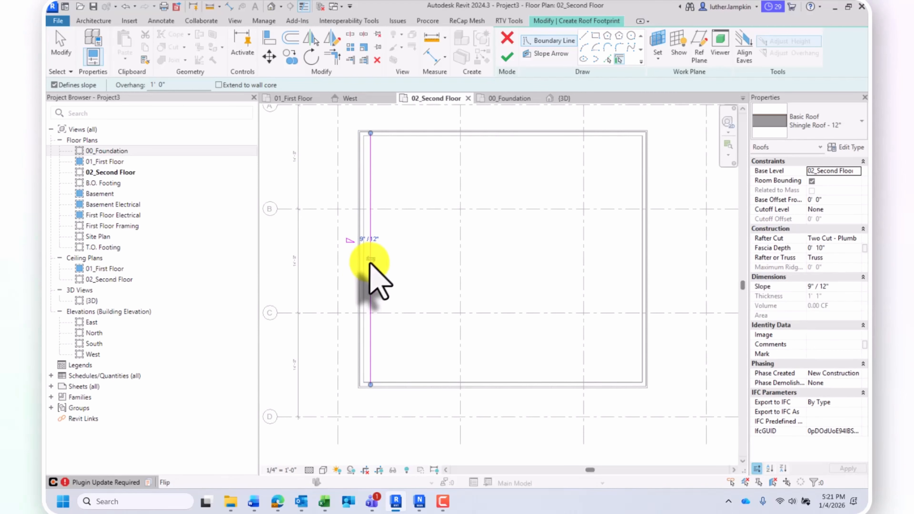
{"action": "left_click", "coordinate": [396, 132]}
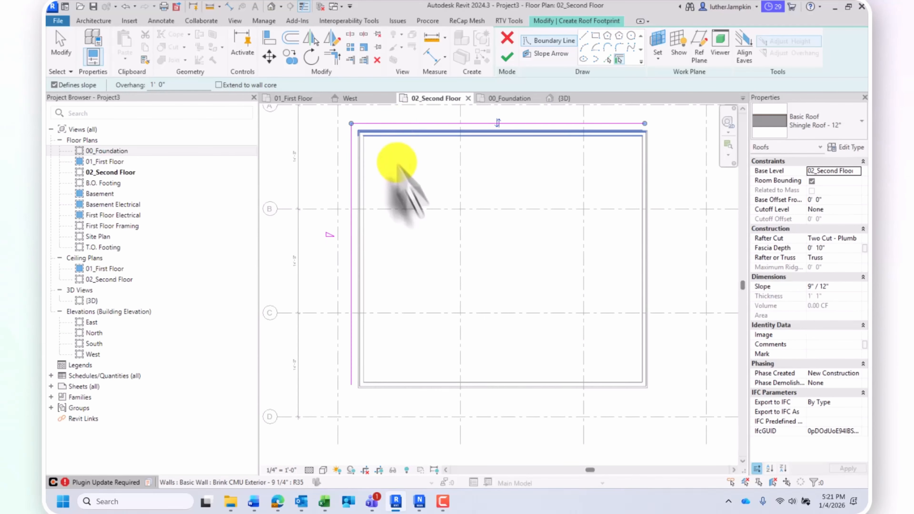
{"action": "left_click", "coordinate": [642, 277]}
{"action": "scroll", "coordinate": [602, 276], "scroll_direction": "down", "scroll_amount": 3}
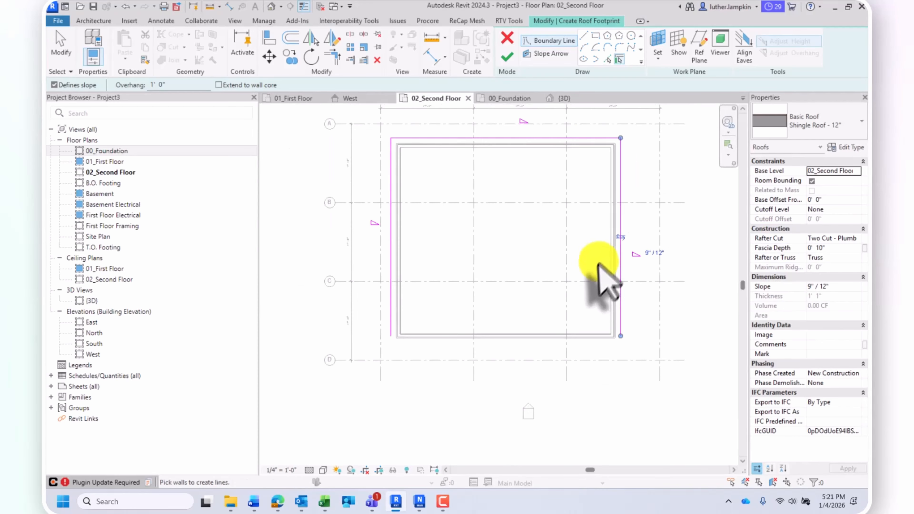
{"action": "left_click", "coordinate": [554, 326]}
{"action": "scroll", "coordinate": [635, 272], "scroll_direction": "up", "scroll_amount": 2}
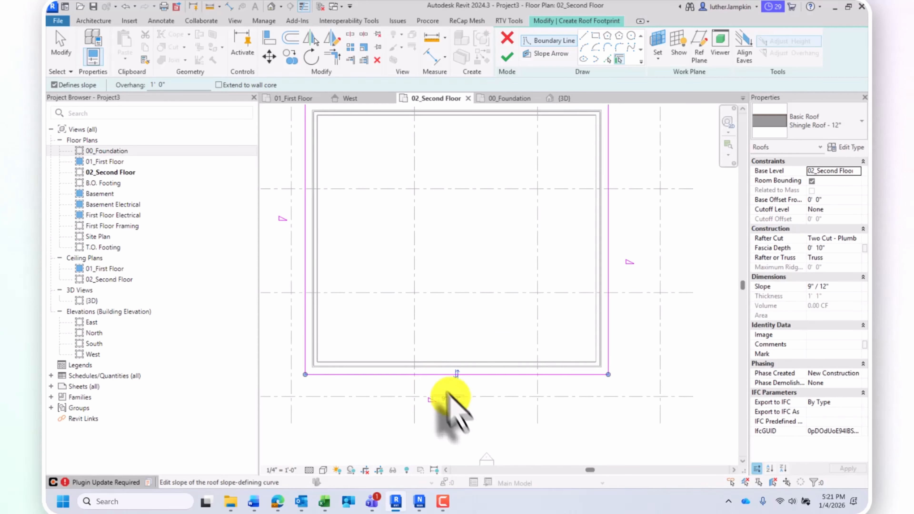
Enable Extend to wall core, then finish the roof footprint and attach the highlighted walls to the roof.
{"action": "scroll", "coordinate": [446, 396], "scroll_direction": "down", "scroll_amount": 2}
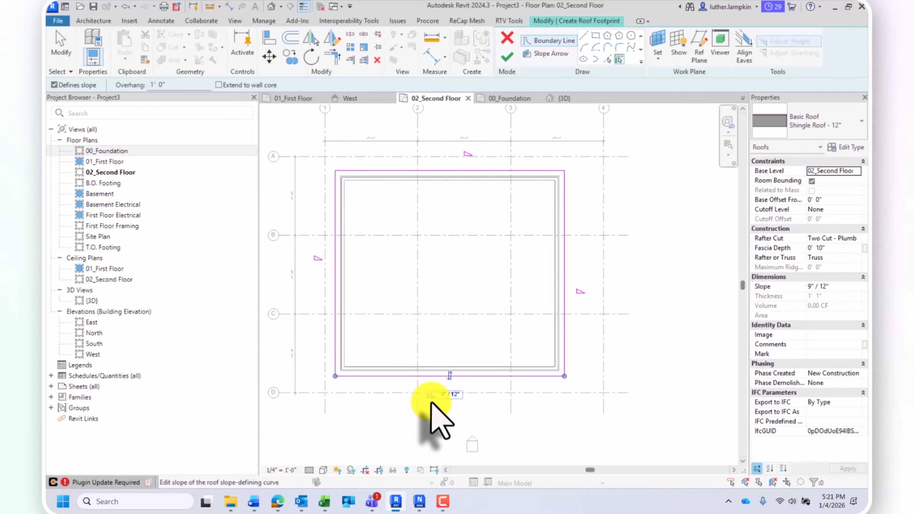
{"action": "scroll", "coordinate": [435, 324], "scroll_direction": "down", "scroll_amount": 1}
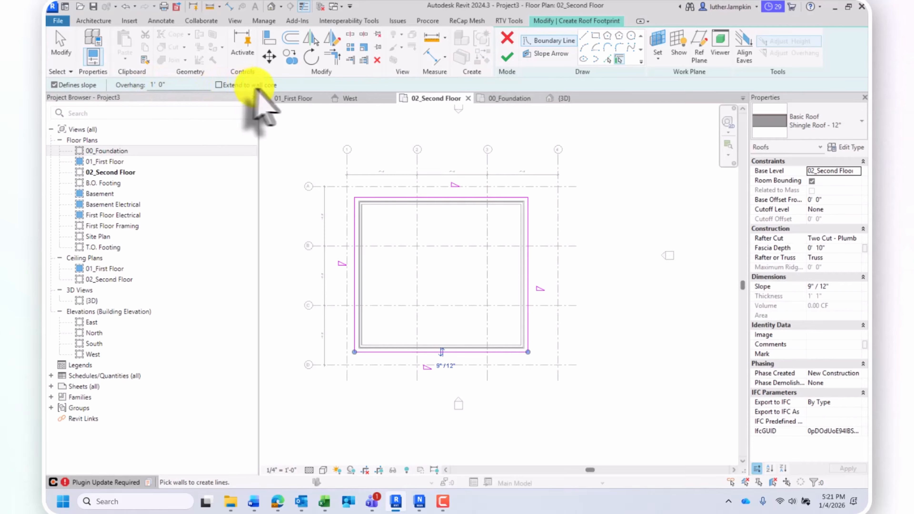
{"action": "left_click", "coordinate": [218, 84]}
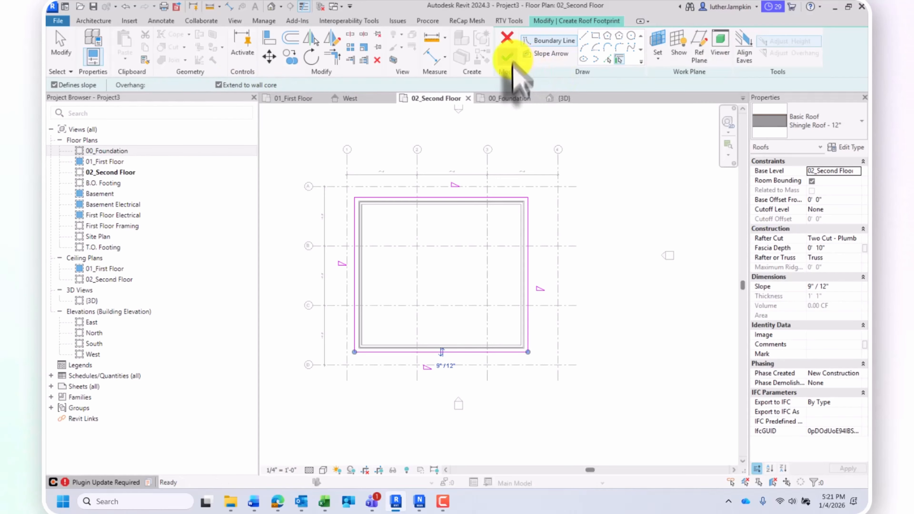
{"action": "left_click", "coordinate": [508, 59]}
{"action": "left_click", "coordinate": [493, 252]}
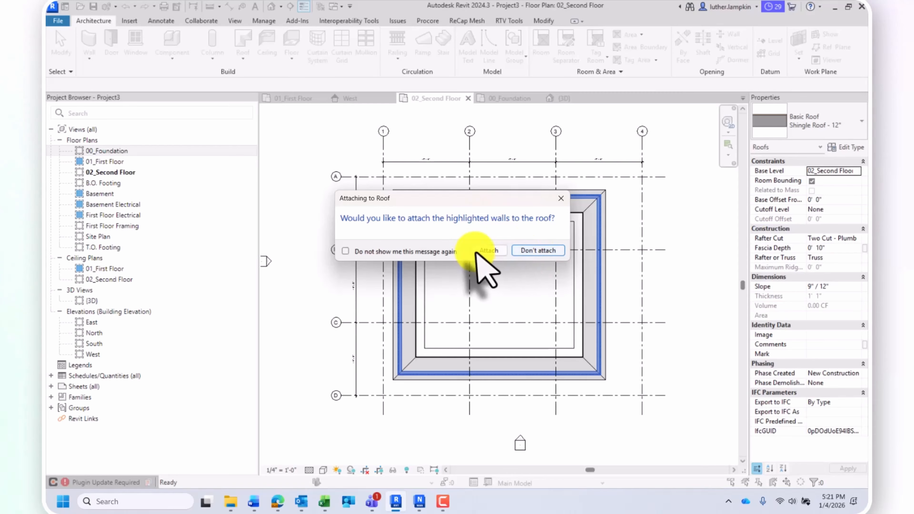
{"action": "left_click", "coordinate": [483, 250]}
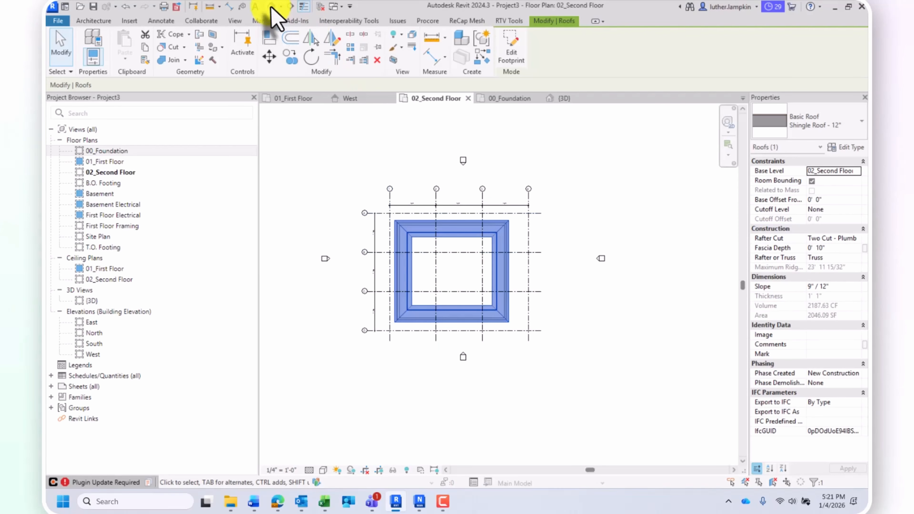
Open the default 3D view and undo the attachment of the walls to the roof.
{"action": "left_click", "coordinate": [270, 6]}
{"action": "scroll", "coordinate": [438, 312], "scroll_direction": "up", "scroll_amount": 4}
{"action": "scroll", "coordinate": [400, 267], "scroll_direction": "up", "scroll_amount": 1}
{"action": "middle_click_drag", "start_coordinate": [400, 263], "coordinate": [453, 249], "text": "shift"}
{"action": "key", "text": "ctrl+z"}
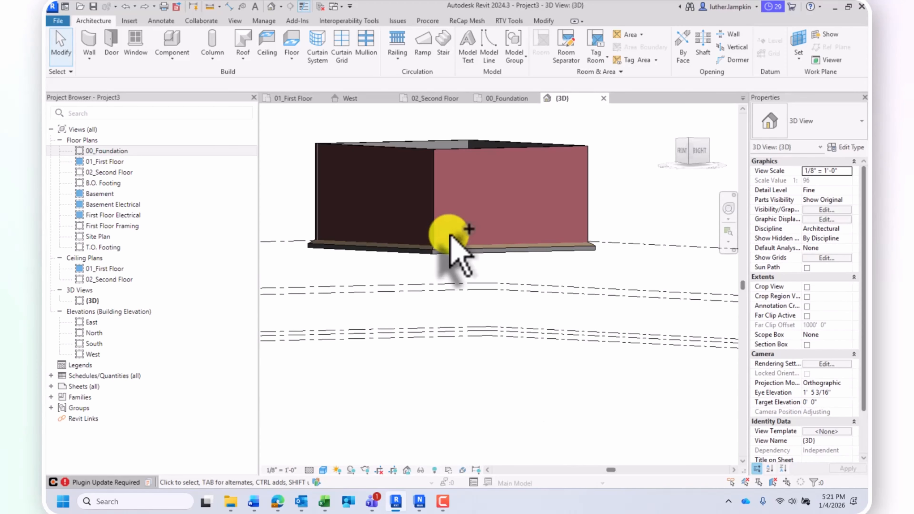
Select the roof at the base of the walls and check which levels are available for its Base Level.
{"action": "scroll", "coordinate": [460, 203], "scroll_direction": "down", "scroll_amount": 2}
{"action": "middle_click_drag", "start_coordinate": [461, 203], "coordinate": [445, 310]}
{"action": "left_click", "coordinate": [469, 256]}
{"action": "middle_click_drag", "start_coordinate": [469, 255], "coordinate": [710, 229], "text": "shift"}
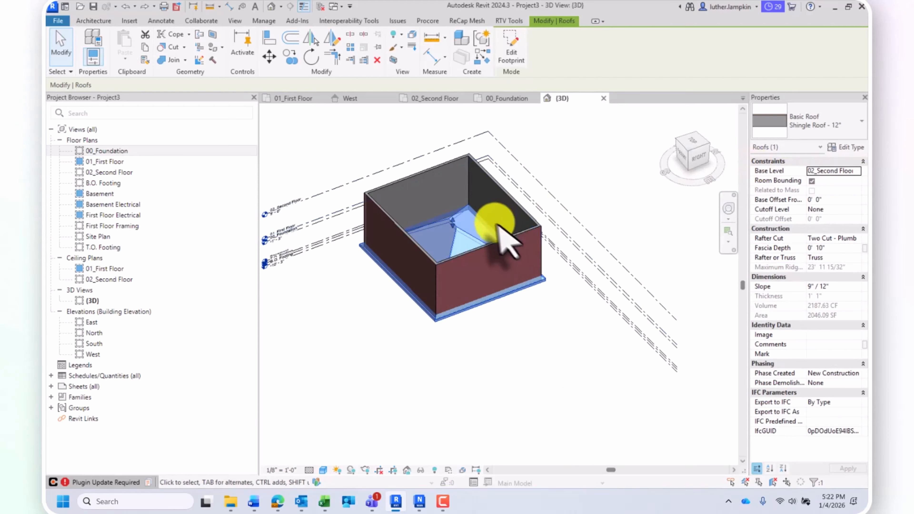
{"action": "left_click", "coordinate": [856, 171]}
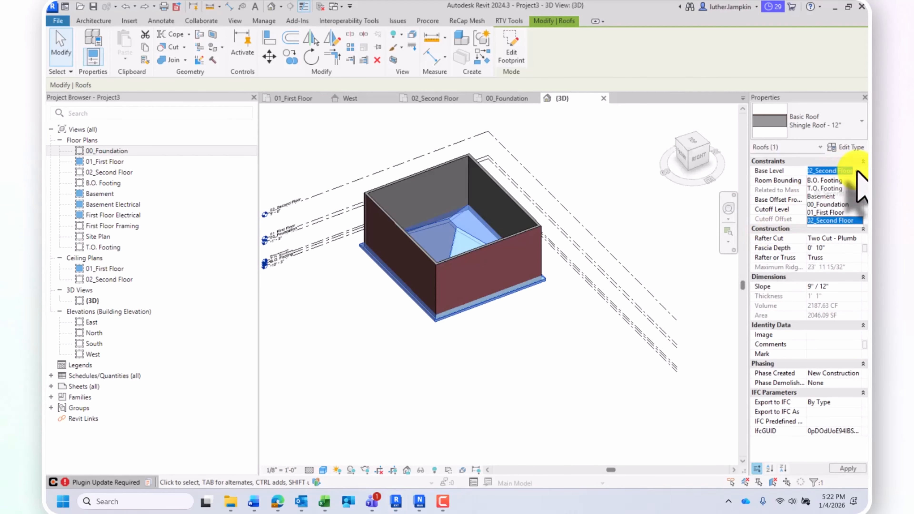
{"action": "left_click", "coordinate": [581, 250]}
{"action": "left_click", "coordinate": [453, 312]}
{"action": "key", "text": "Escape"}
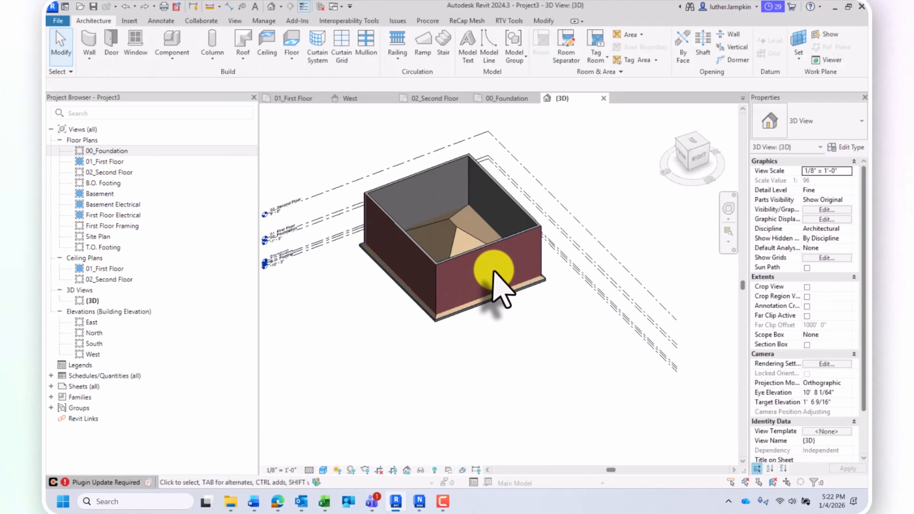
Try to align the roof's eave with the top of the exterior walls.
{"action": "key", "text": "l"}
{"action": "scroll", "coordinate": [515, 285], "scroll_direction": "up", "scroll_amount": 5}
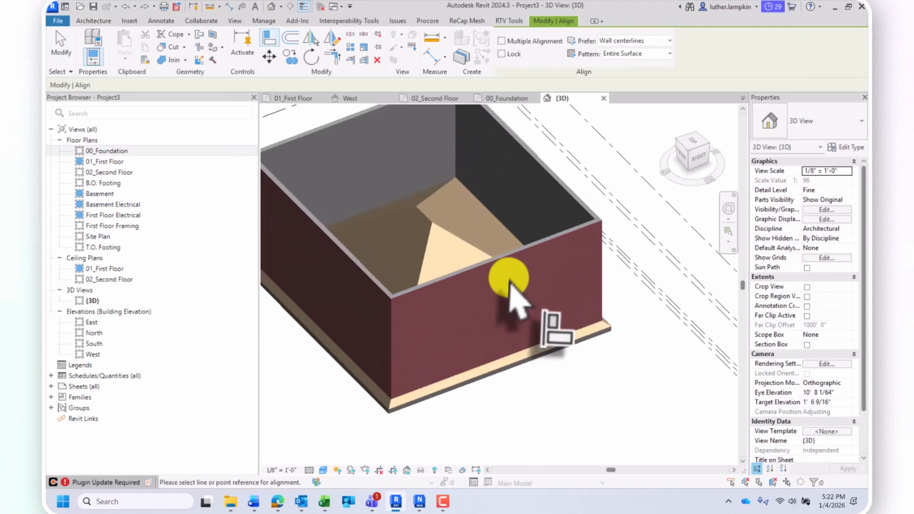
{"action": "scroll", "coordinate": [504, 320], "scroll_direction": "down", "scroll_amount": 5}
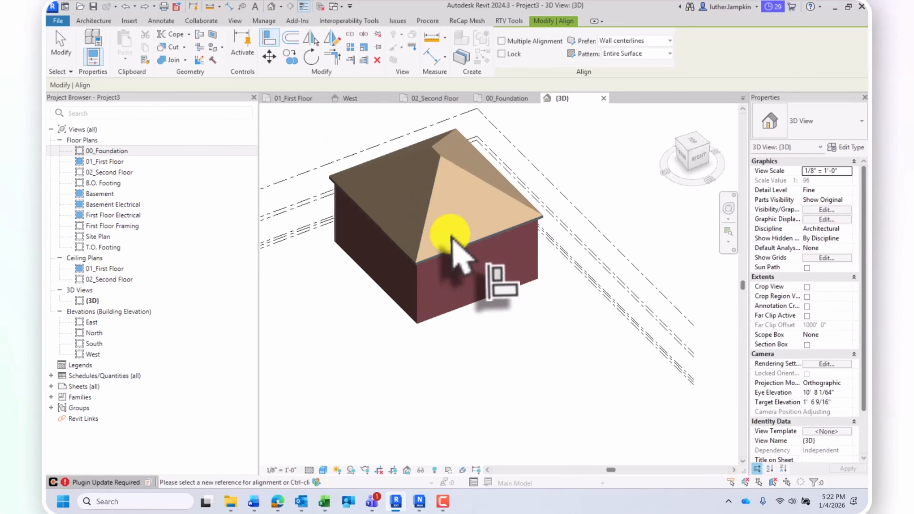
{"action": "key", "text": "Escape"}
{"action": "key", "text": "Escape"}
{"action": "mouse_move", "coordinate": [473, 240]}
{"action": "middle_mouse_down"}
{"action": "mouse_move", "coordinate": [519, 256]}
{"action": "mouse_move", "coordinate": [482, 225]}
{"action": "middle_mouse_up"}
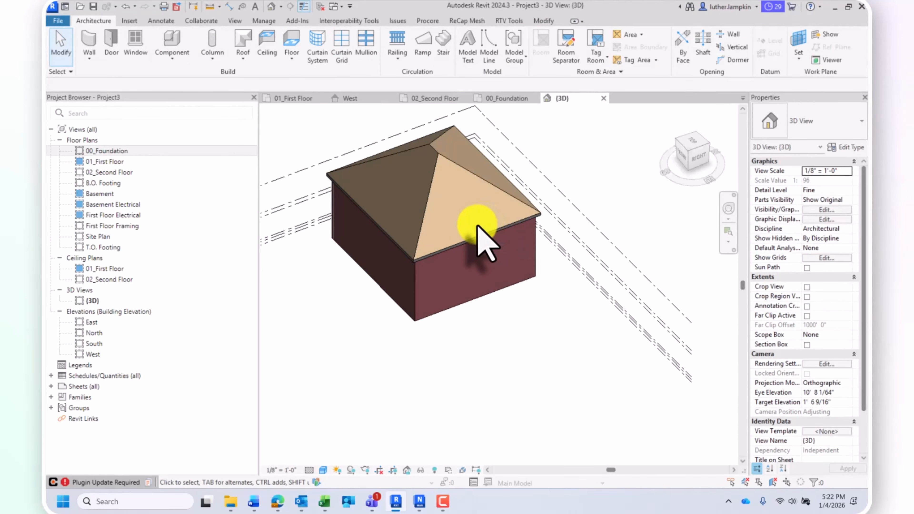
Check the exterior wall's unconnected height and set the roof's Base Offset From Level to 20' 0".
{"action": "left_click", "coordinate": [477, 226]}
{"action": "scroll", "coordinate": [479, 231], "scroll_direction": "up", "scroll_amount": 3}
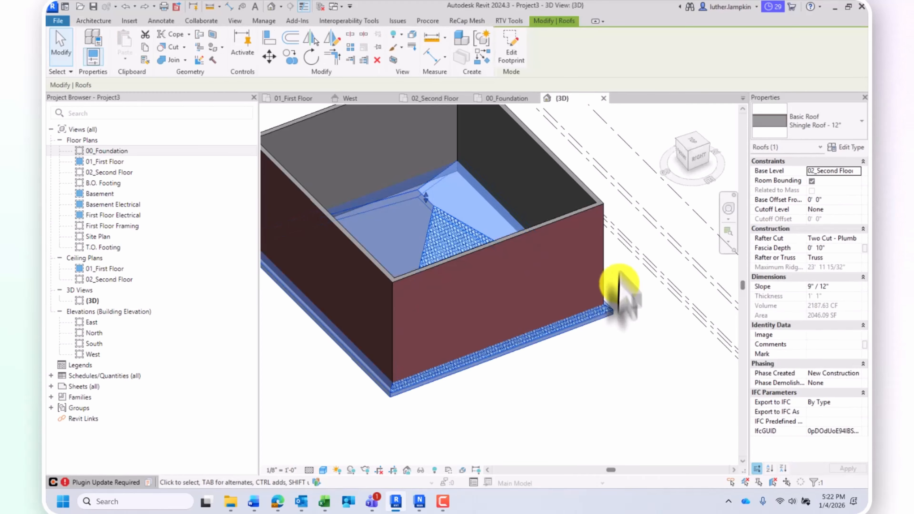
{"action": "left_click", "coordinate": [593, 223]}
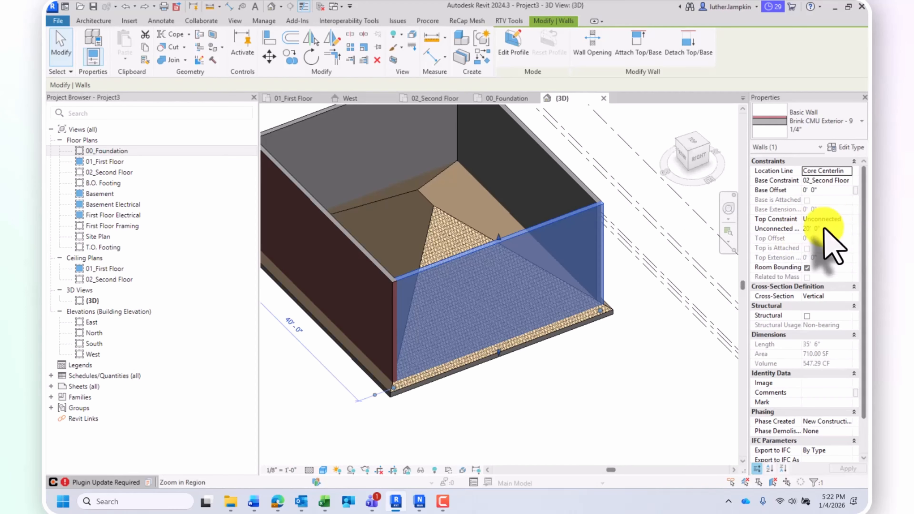
{"action": "left_click", "coordinate": [594, 324]}
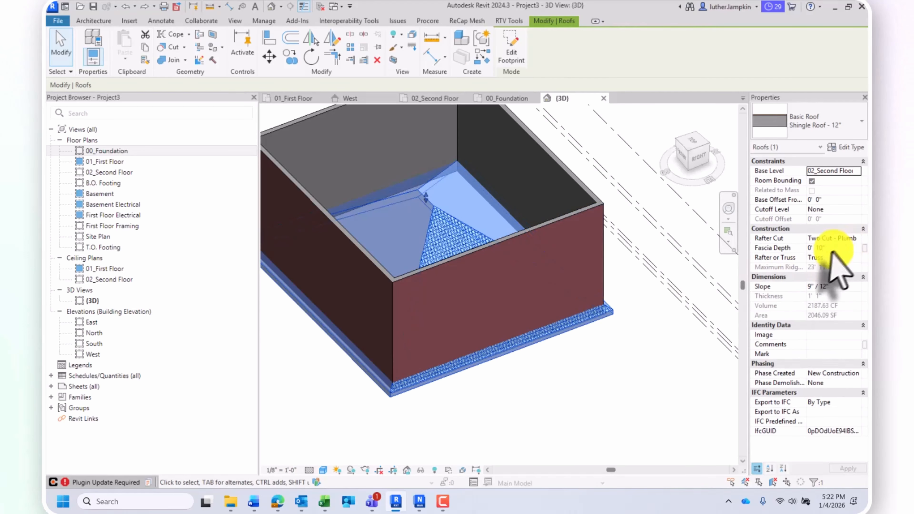
{"action": "left_click", "coordinate": [822, 200]}
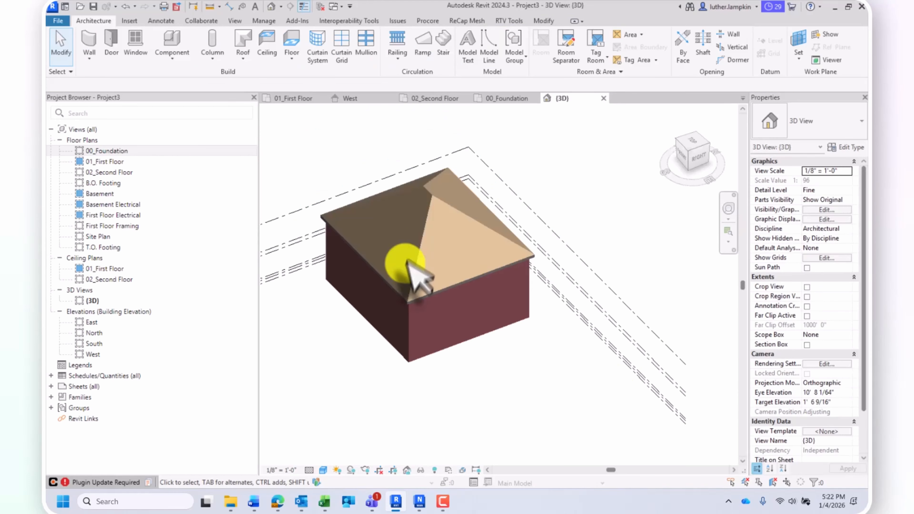
Lower the roof's ridge with its shape handle to a maximum ridge height of about 37' 9".
{"action": "left_click", "coordinate": [417, 284]}
{"action": "middle_click_drag", "start_coordinate": [475, 245], "coordinate": [503, 201], "text": "shift"}
{"action": "scroll", "coordinate": [374, 245], "scroll_direction": "up", "scroll_amount": 4}
{"action": "scroll", "coordinate": [434, 195], "scroll_direction": "up", "scroll_amount": 2}
{"action": "scroll", "coordinate": [504, 201], "scroll_direction": "down", "scroll_amount": 3}
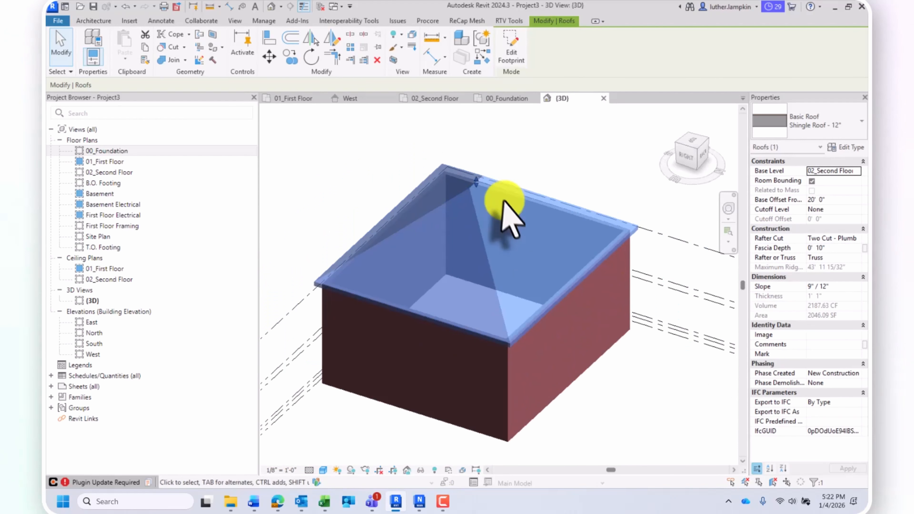
{"action": "left_click_drag", "start_coordinate": [477, 177], "coordinate": [482, 212]}
{"action": "middle_click_drag", "start_coordinate": [552, 244], "coordinate": [530, 202], "text": "shift"}
{"action": "key", "text": "Escape"}
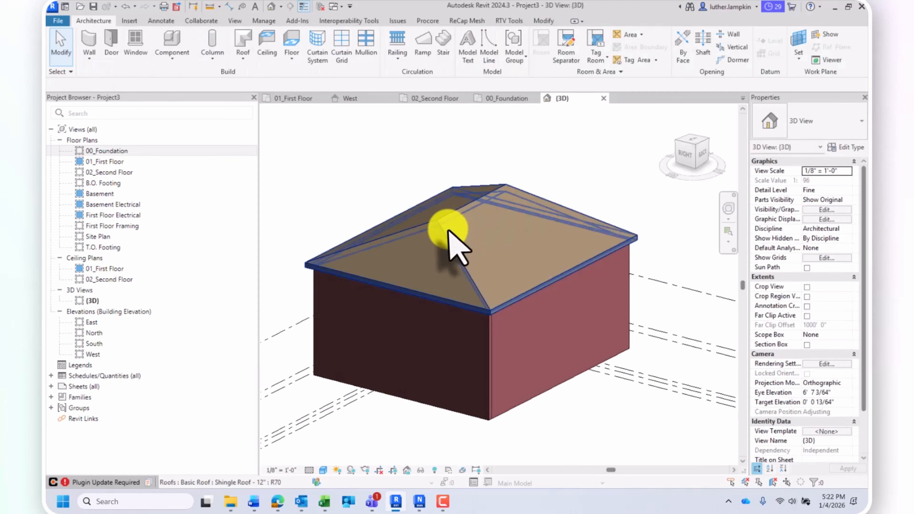
{"action": "left_click", "coordinate": [449, 232]}
{"action": "left_click_drag", "start_coordinate": [474, 204], "coordinate": [475, 207]}
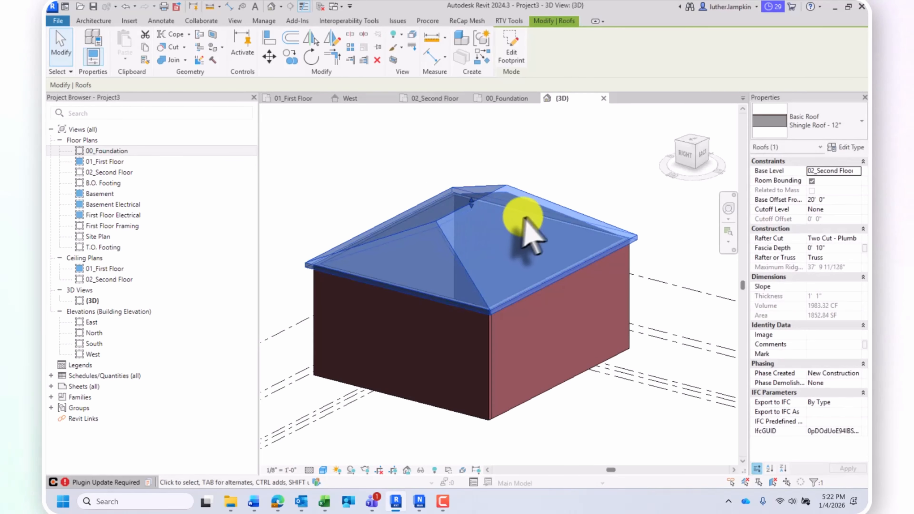
Examine the hip roof's slopes, ridge and eaves from several angles in the 3D view.
{"action": "middle_click_drag", "start_coordinate": [545, 219], "coordinate": [520, 164], "text": "shift"}
{"action": "scroll", "coordinate": [452, 279], "scroll_direction": "up", "scroll_amount": 5}
{"action": "middle_click_drag", "start_coordinate": [447, 288], "coordinate": [507, 248], "text": "shift"}
{"action": "key", "text": "Escape"}
{"action": "middle_click_drag", "start_coordinate": [496, 186], "coordinate": [594, 275], "text": "shift"}
{"action": "scroll", "coordinate": [596, 275], "scroll_direction": "down", "scroll_amount": 5}
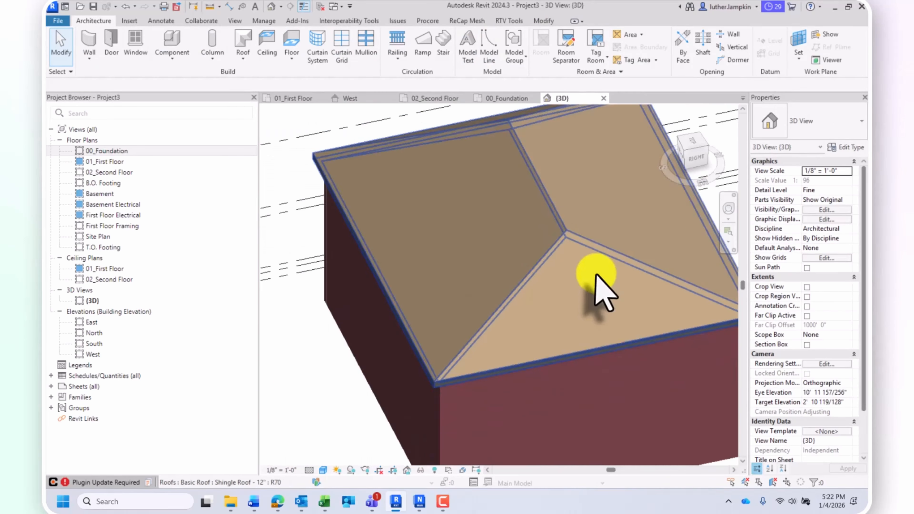
{"action": "middle_click_drag", "start_coordinate": [535, 234], "coordinate": [531, 260], "text": "shift"}
{"action": "scroll", "coordinate": [445, 242], "scroll_direction": "down", "scroll_amount": 2}
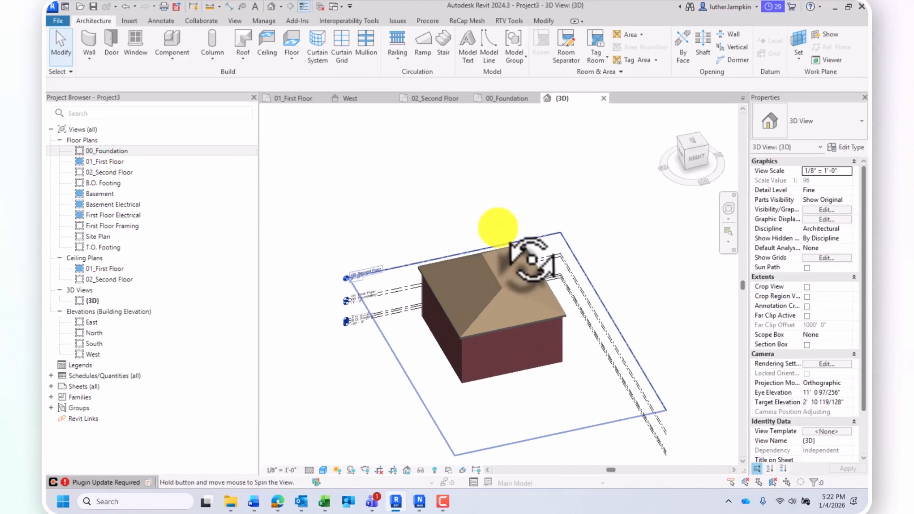
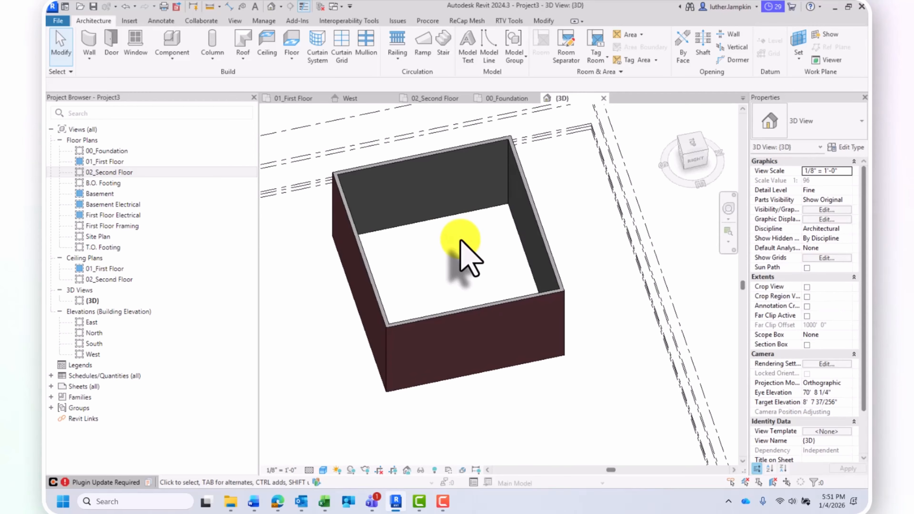
Start a structural floor in the 02_Second Floor plan using the Concrete Slab - 4" floor type.
{"action": "middle_click_drag", "start_coordinate": [461, 242], "coordinate": [459, 257]}
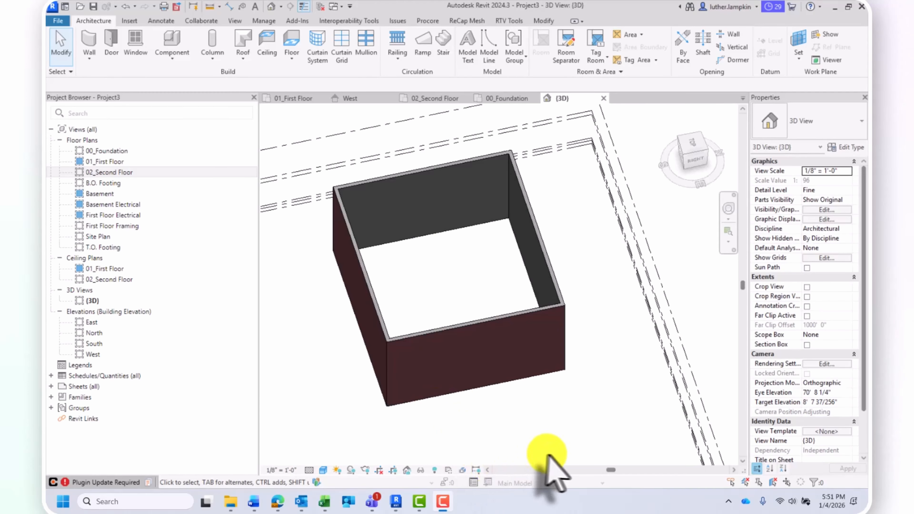
{"action": "scroll", "coordinate": [382, 216], "scroll_direction": "down", "scroll_amount": 2}
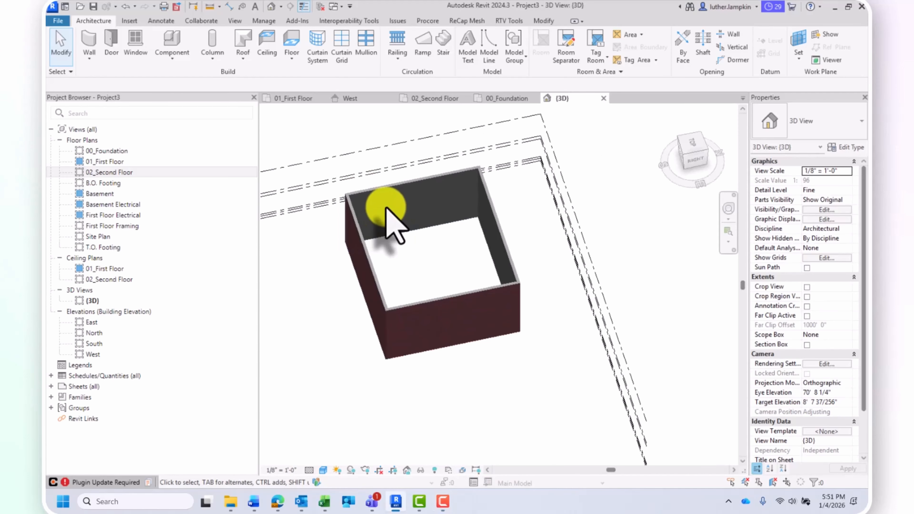
{"action": "left_click", "coordinate": [399, 185]}
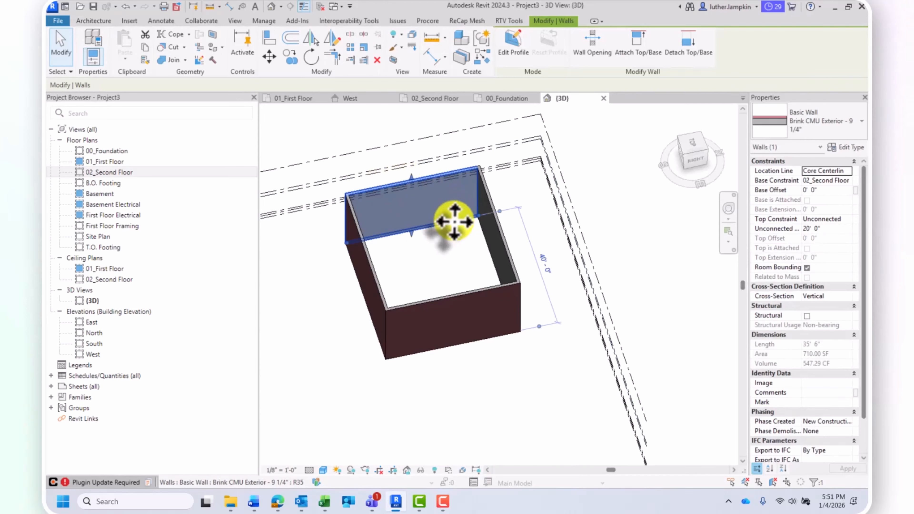
{"action": "left_click", "coordinate": [432, 97]}
{"action": "left_click", "coordinate": [360, 202]}
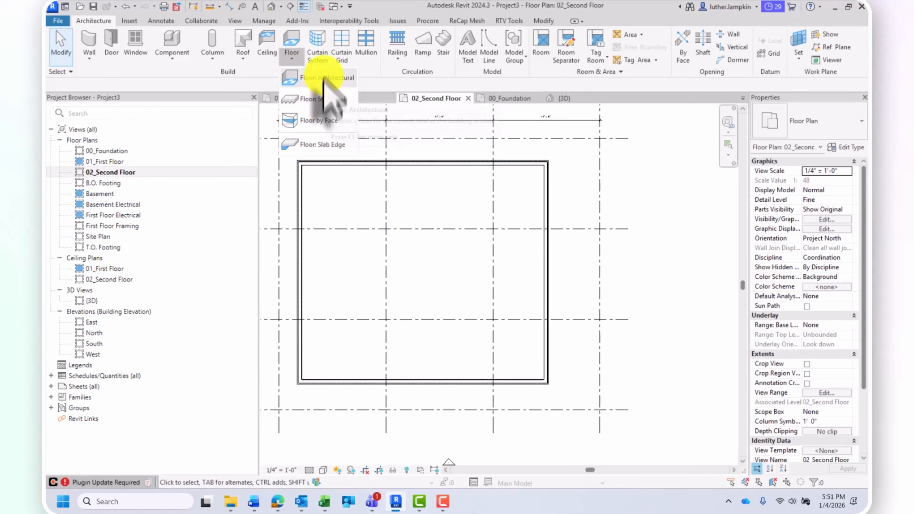
{"action": "left_click", "coordinate": [322, 99]}
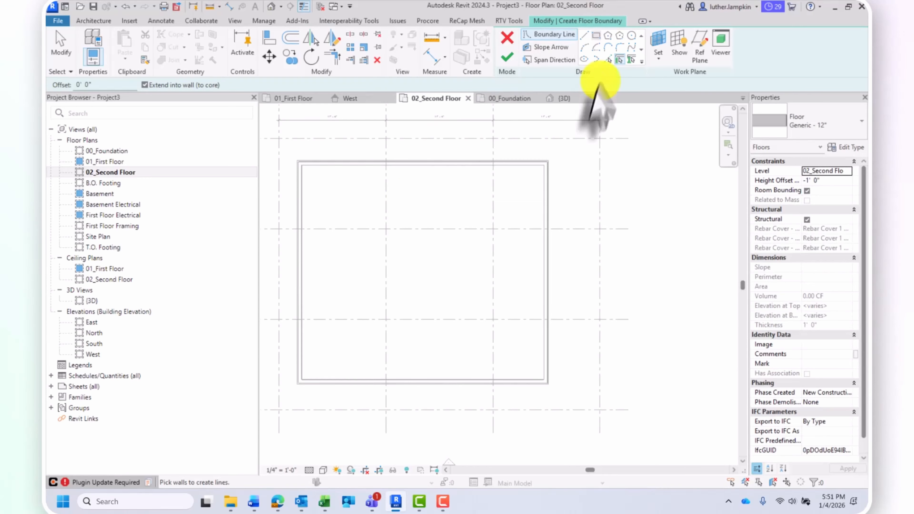
{"action": "middle_click_drag", "start_coordinate": [545, 157], "coordinate": [553, 156]}
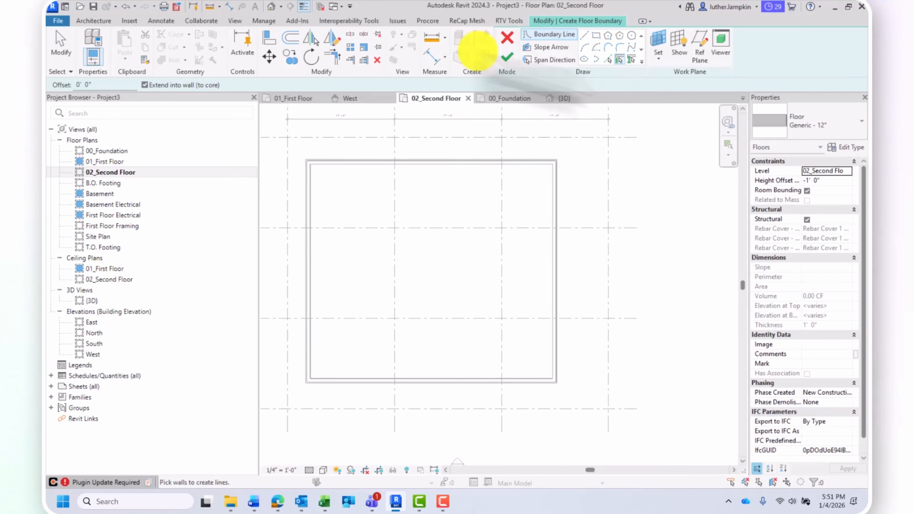
{"action": "left_click", "coordinate": [839, 126]}
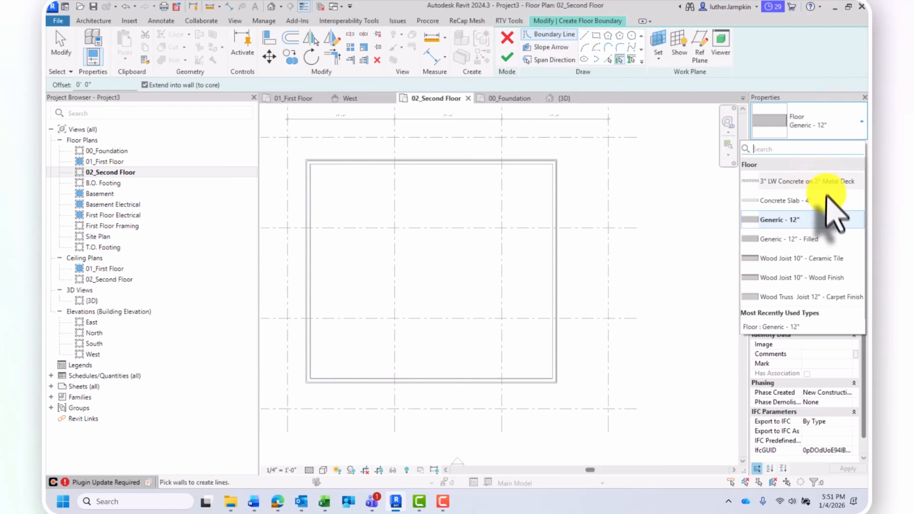
{"action": "left_click", "coordinate": [795, 202]}
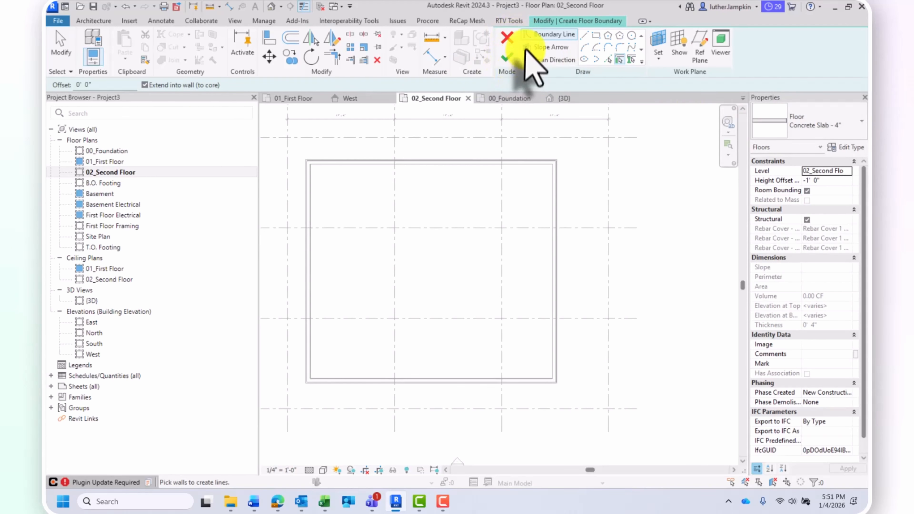
Pick the four exterior walls as floor boundary lines with a 0' 0" offset, extending into the wall core.
{"action": "middle_click_drag", "start_coordinate": [493, 266], "coordinate": [504, 269]}
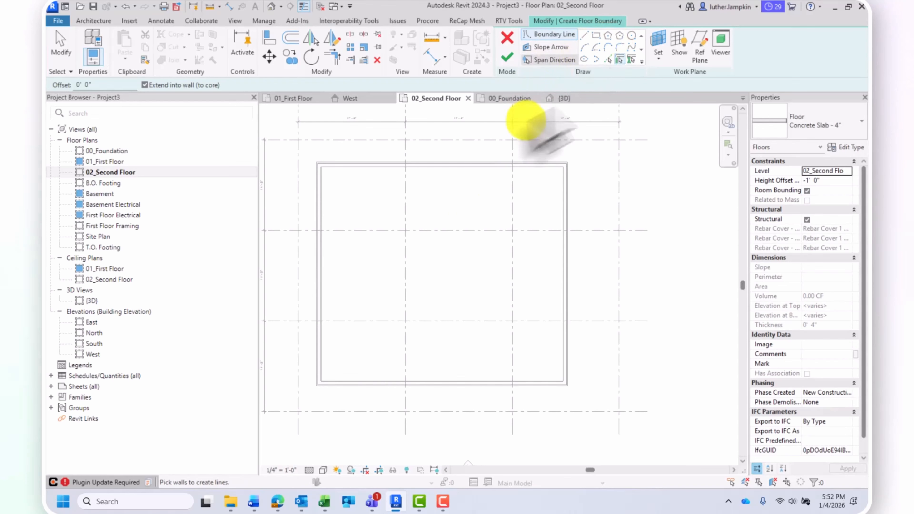
{"action": "left_click", "coordinate": [325, 216]}
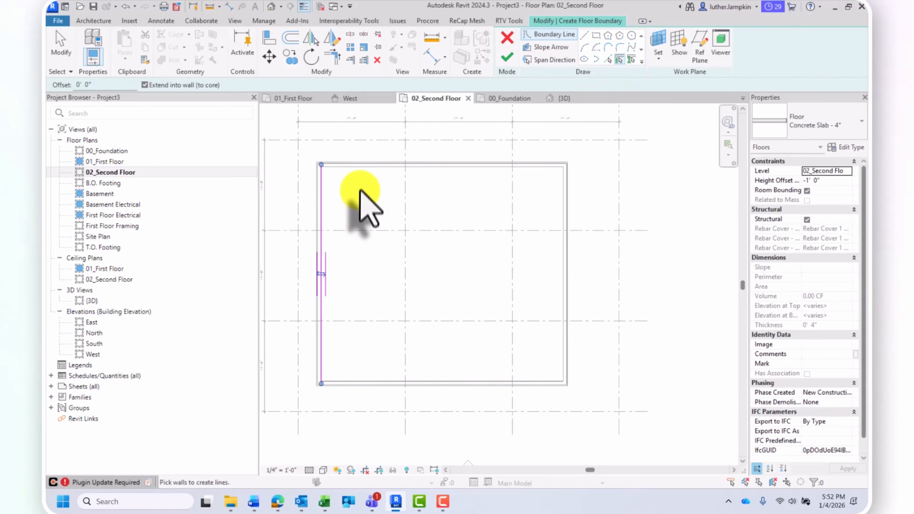
{"action": "left_click", "coordinate": [371, 173]}
{"action": "left_click", "coordinate": [566, 194]}
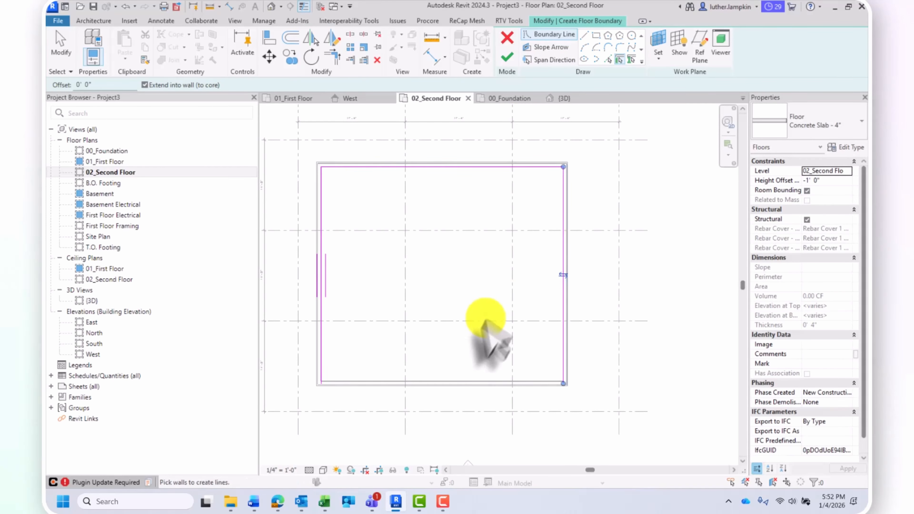
{"action": "left_click", "coordinate": [469, 383]}
{"action": "key", "text": "Escape"}
{"action": "key", "text": "Escape"}
Flip the floor boundary lines to the outer faces of the exterior walls.
{"action": "left_click", "coordinate": [322, 288]}
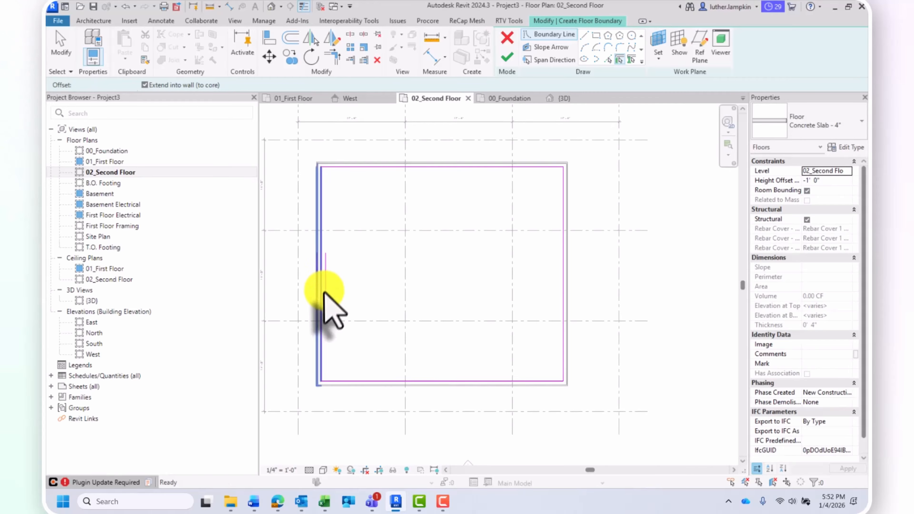
{"action": "scroll", "coordinate": [330, 270], "scroll_direction": "up", "scroll_amount": 2}
{"action": "middle_click_drag", "start_coordinate": [329, 276], "coordinate": [375, 245]}
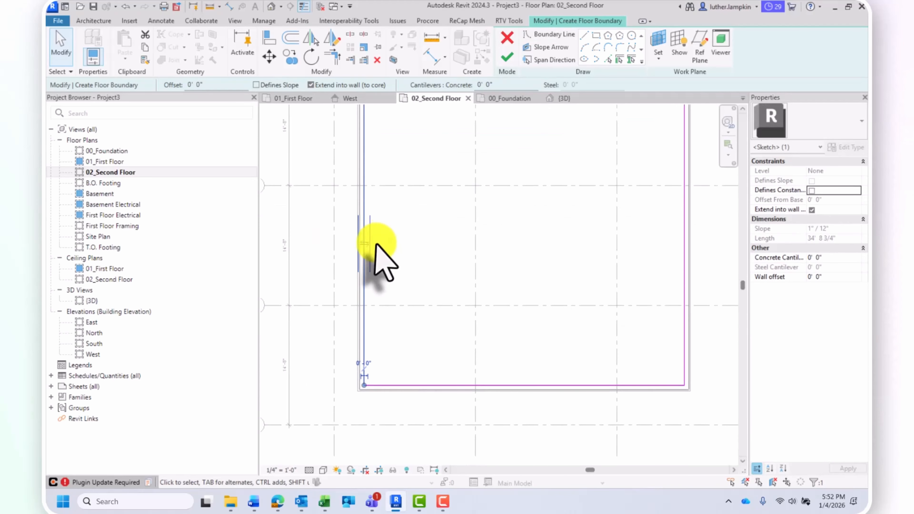
{"action": "scroll", "coordinate": [371, 246], "scroll_direction": "up", "scroll_amount": 2}
{"action": "left_click", "coordinate": [366, 247]}
{"action": "scroll", "coordinate": [365, 247], "scroll_direction": "down", "scroll_amount": 6}
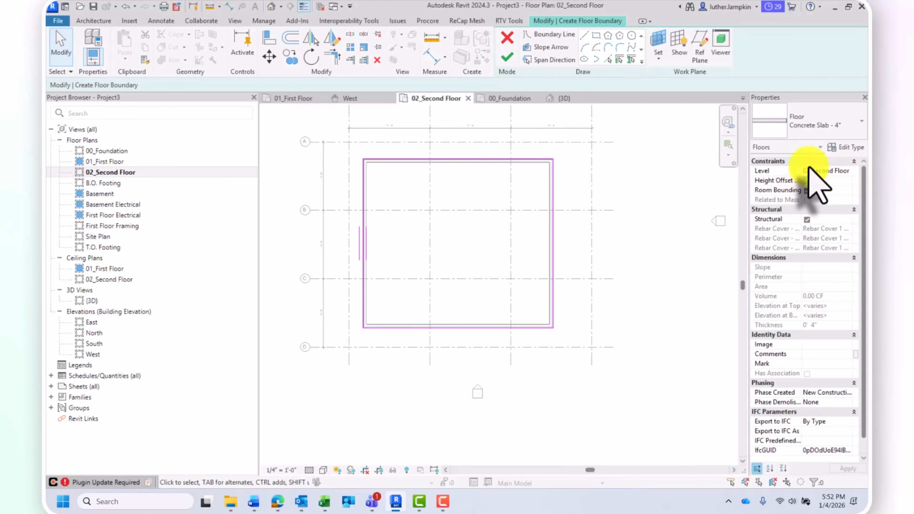
Finish the concrete slab's boundary sketch with the -1' 0" height offset and display the slab in the 3D view.
{"action": "left_click", "coordinate": [817, 179]}
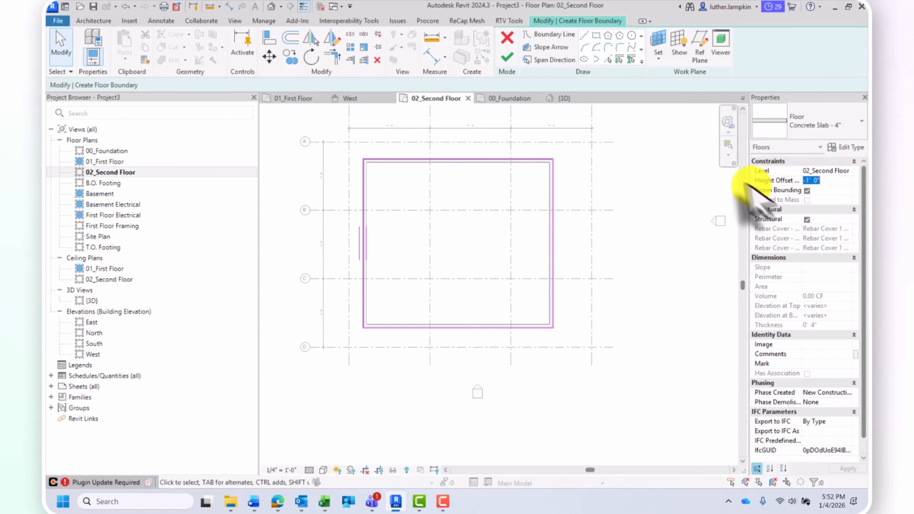
{"action": "left_click", "coordinate": [507, 54]}
{"action": "scroll", "coordinate": [450, 252], "scroll_direction": "down", "scroll_amount": 2}
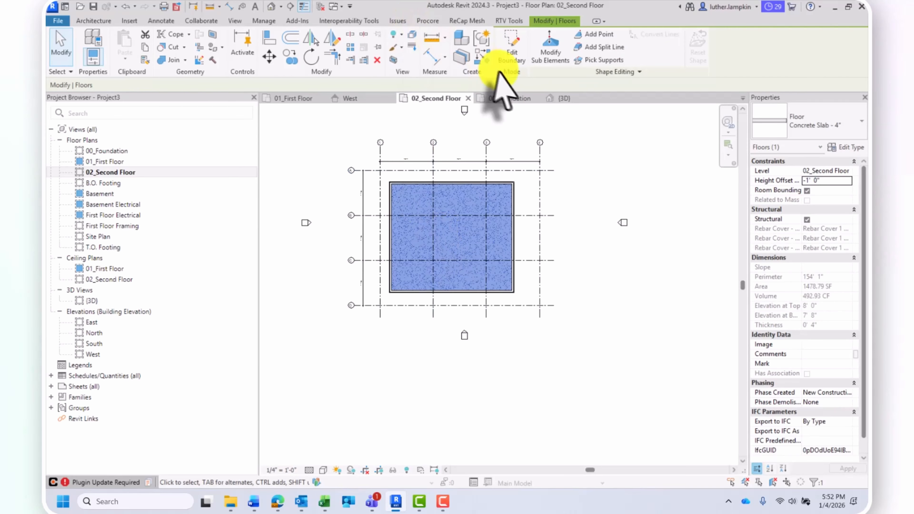
{"action": "left_click", "coordinate": [575, 97]}
{"action": "middle_click_drag", "start_coordinate": [464, 275], "coordinate": [491, 210], "text": "shift"}
{"action": "middle_click_drag", "start_coordinate": [457, 176], "coordinate": [454, 204], "text": "shift"}
{"action": "key", "text": "Escape"}
{"action": "scroll", "coordinate": [383, 258], "scroll_direction": "up", "scroll_amount": 3}
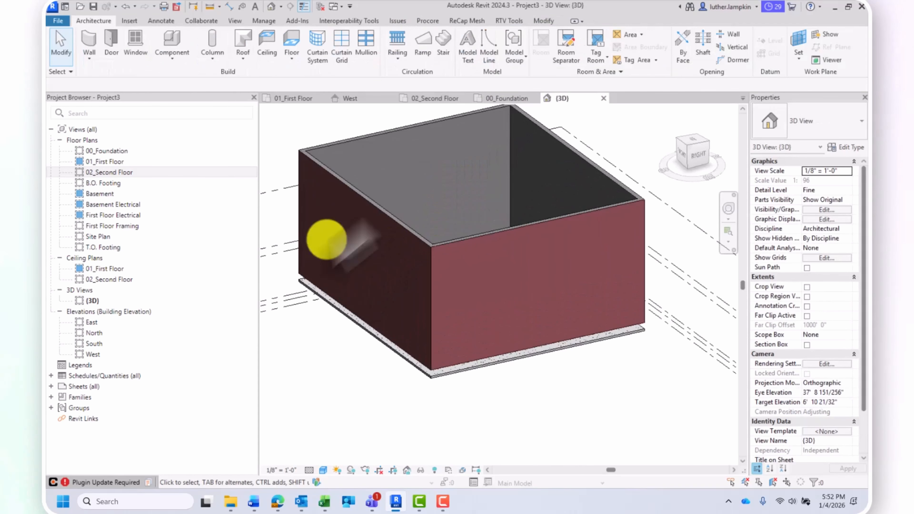
Set the concrete slab's height offset from the 02_Second Floor level to 0' 0".
{"action": "left_click", "coordinate": [328, 168]}
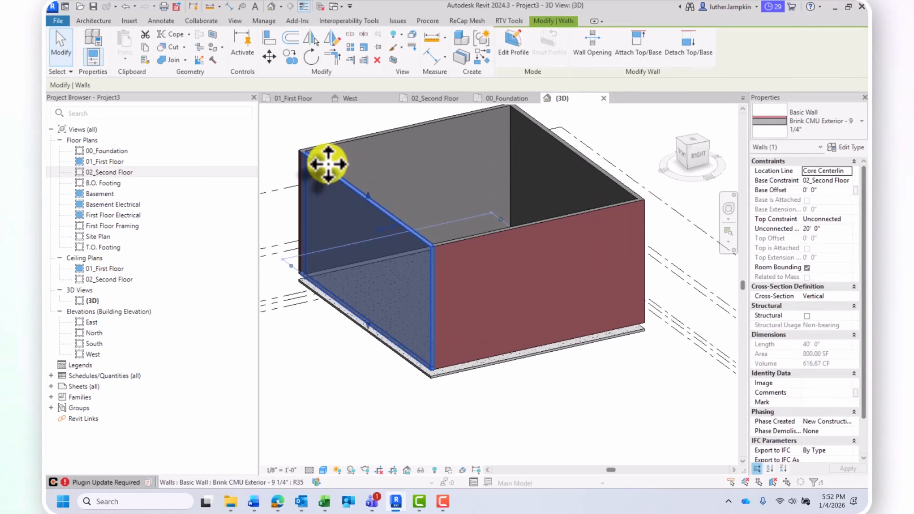
{"action": "key", "text": "Escape"}
{"action": "left_click", "coordinate": [382, 207]}
{"action": "middle_click_drag", "start_coordinate": [402, 194], "coordinate": [469, 105], "text": "shift"}
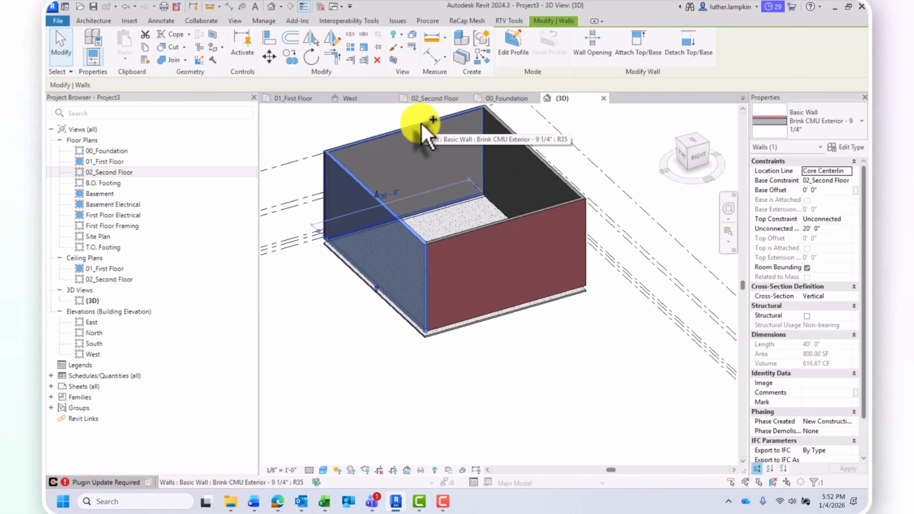
{"action": "left_click", "coordinate": [428, 124], "text": "ctrl"}
{"action": "left_click", "coordinate": [528, 155], "text": "ctrl"}
{"action": "left_click", "coordinate": [498, 312]}
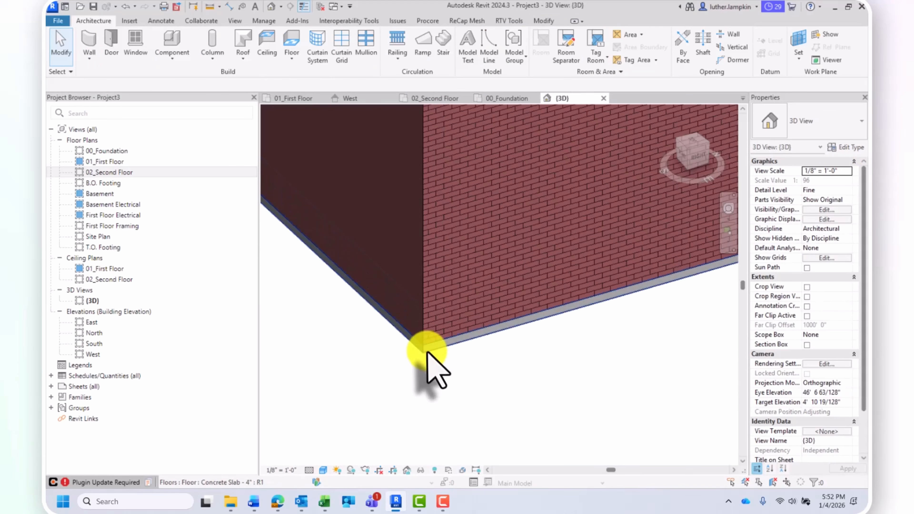
Examine how the concrete slab's edges meet the bases of the exterior walls from several angles.
{"action": "left_click", "coordinate": [427, 351]}
{"action": "scroll", "coordinate": [518, 255], "scroll_direction": "down", "scroll_amount": 4}
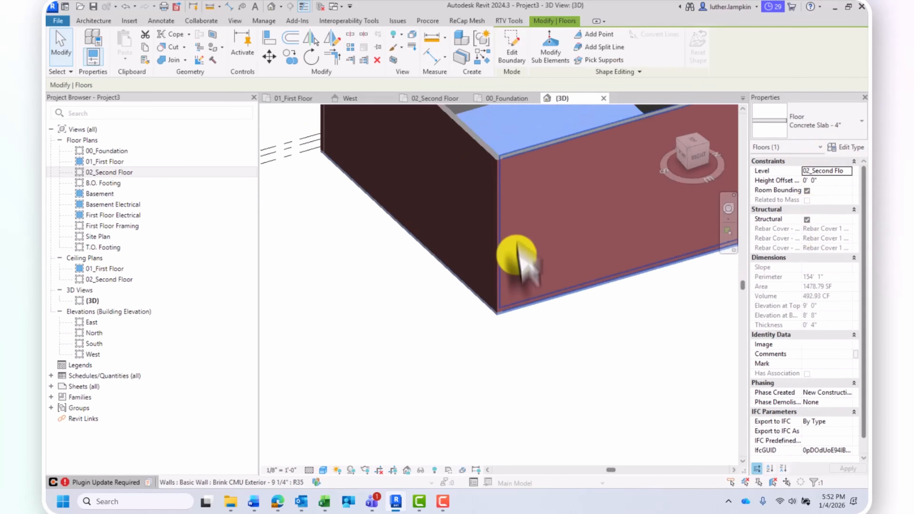
{"action": "scroll", "coordinate": [494, 245], "scroll_direction": "up", "scroll_amount": 1}
{"action": "scroll", "coordinate": [493, 245], "scroll_direction": "down", "scroll_amount": 4}
{"action": "mouse_move", "coordinate": [496, 237]}
{"action": "middle_mouse_down", "text": "shift"}
{"action": "mouse_move", "coordinate": [514, 219]}
{"action": "mouse_move", "coordinate": [500, 220]}
{"action": "middle_mouse_up", "text": "shift"}
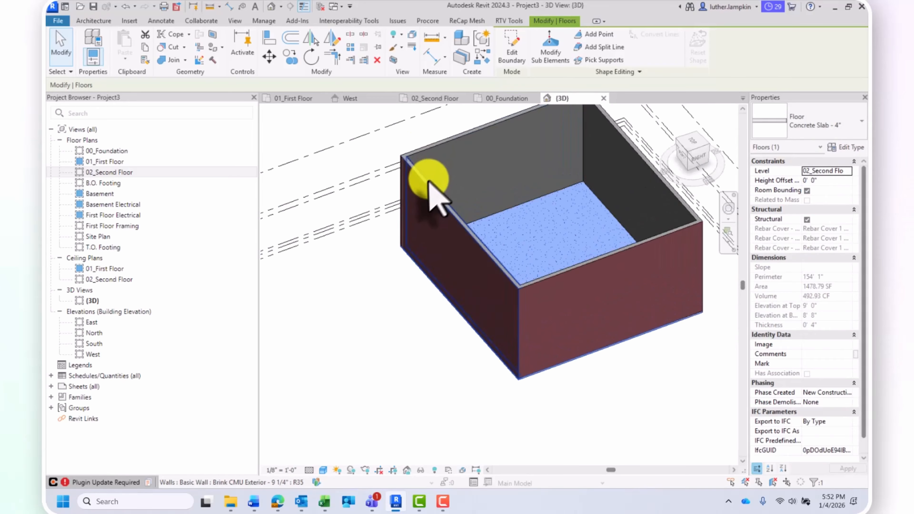
{"action": "left_click", "coordinate": [441, 178]}
{"action": "middle_click_drag", "start_coordinate": [441, 179], "coordinate": [523, 241], "text": "shift"}
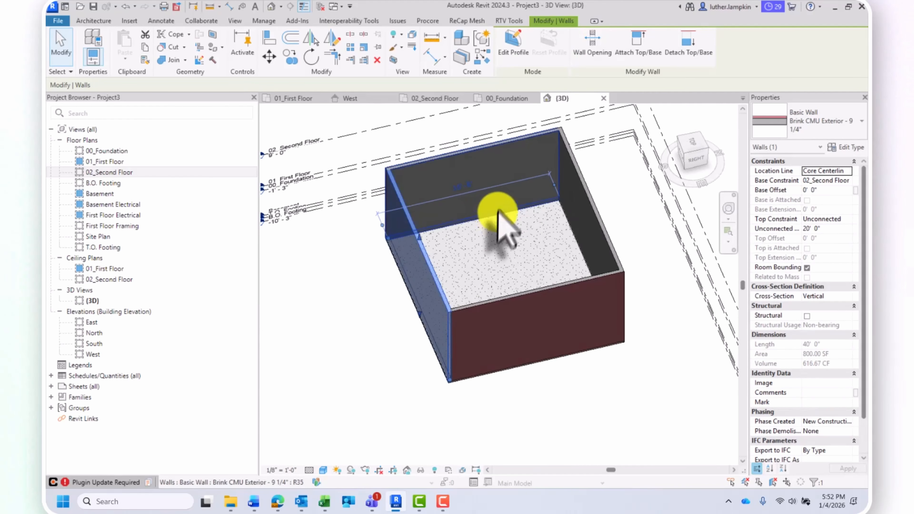
Start an architectural floor in the 02_Second Floor plan using the Generic - 12" floor type.
{"action": "left_click", "coordinate": [435, 98]}
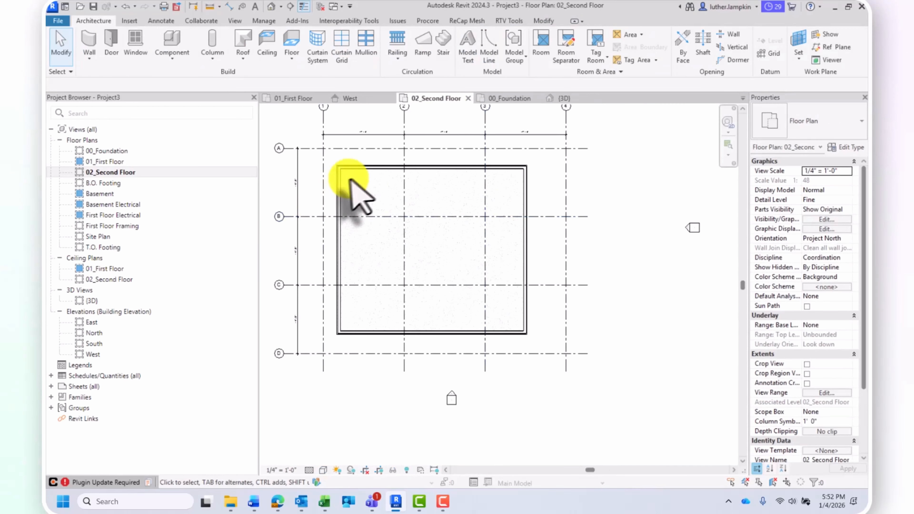
{"action": "scroll", "coordinate": [366, 191], "scroll_direction": "up", "scroll_amount": 1}
{"action": "left_click", "coordinate": [292, 57]}
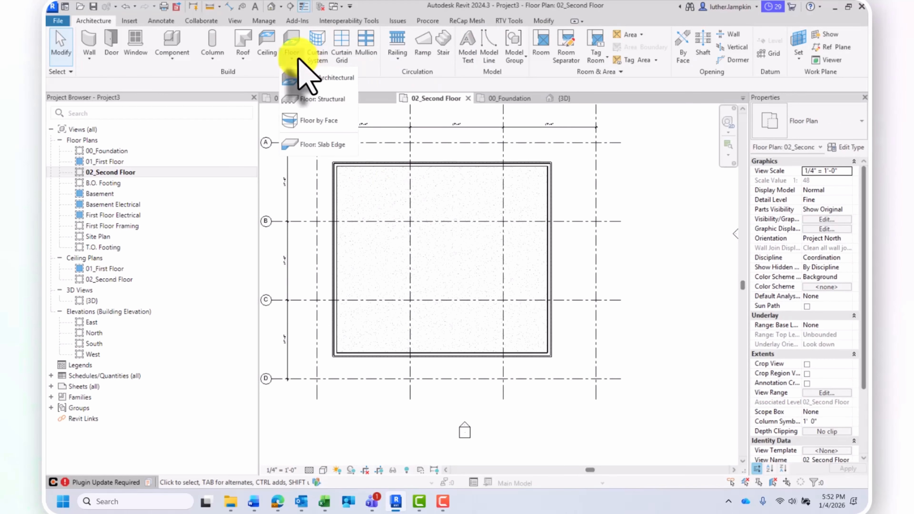
{"action": "left_click", "coordinate": [324, 78]}
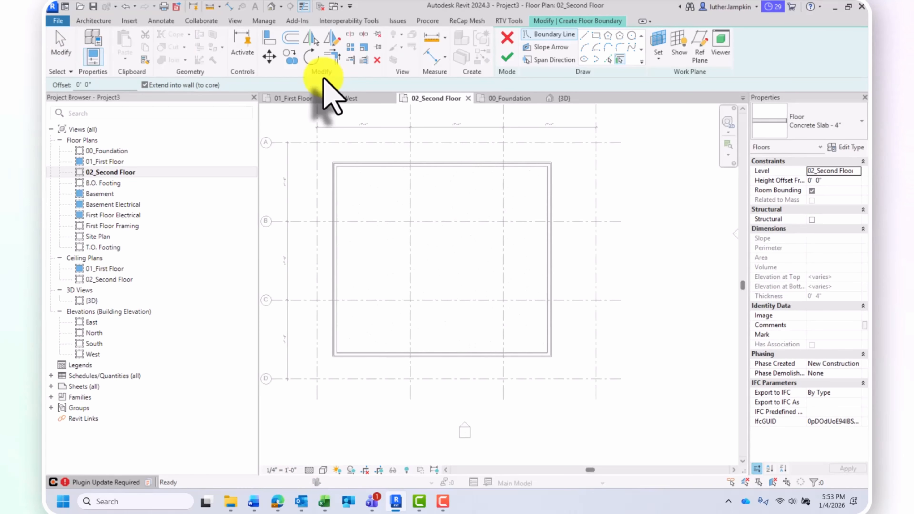
{"action": "left_click", "coordinate": [821, 121]}
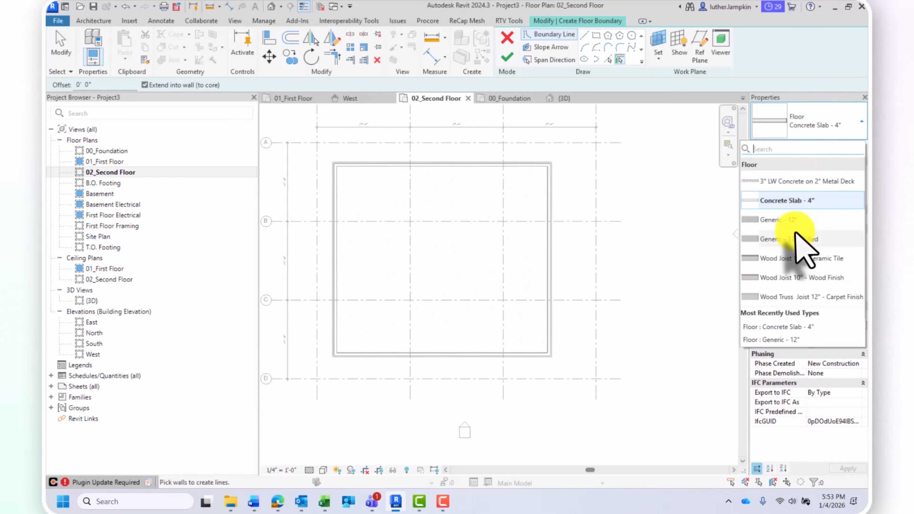
{"action": "left_click", "coordinate": [791, 220]}
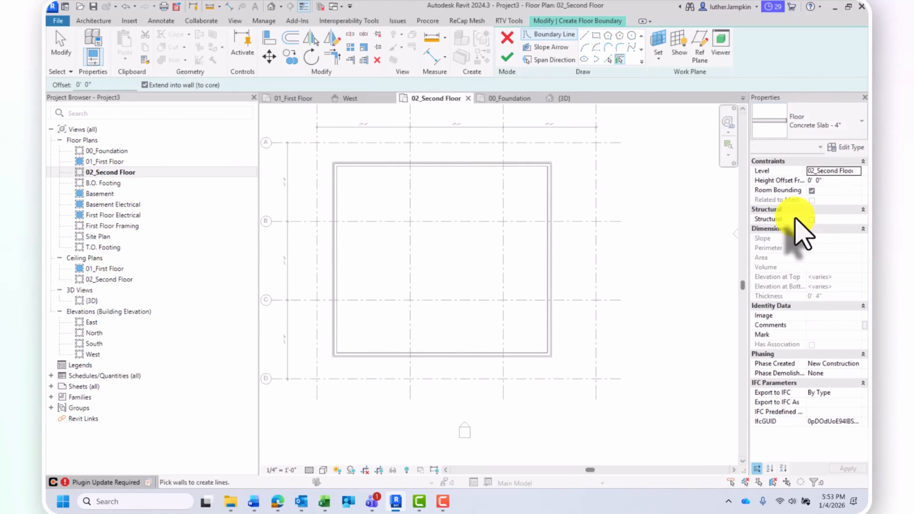
Duplicate the floor type as Cherry Wood - 1" and keep its function as Interior.
{"action": "left_click", "coordinate": [847, 147]}
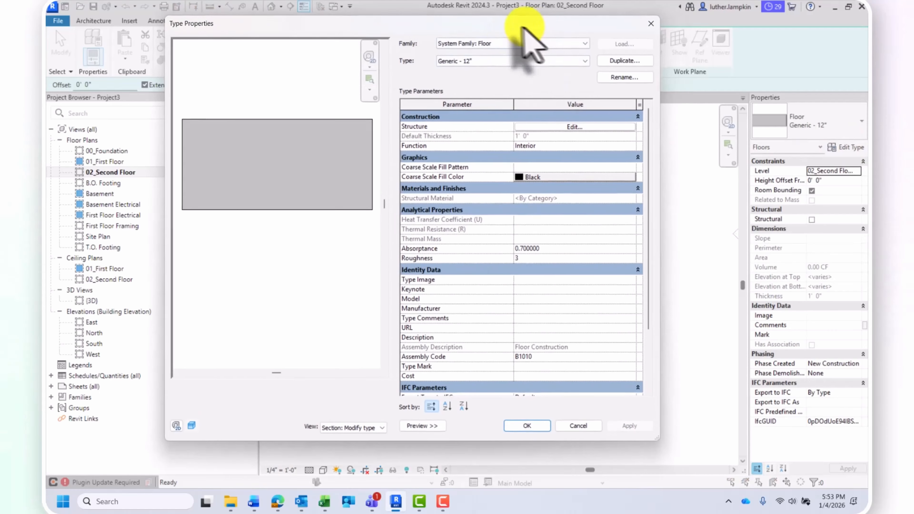
{"action": "left_click", "coordinate": [617, 56]}
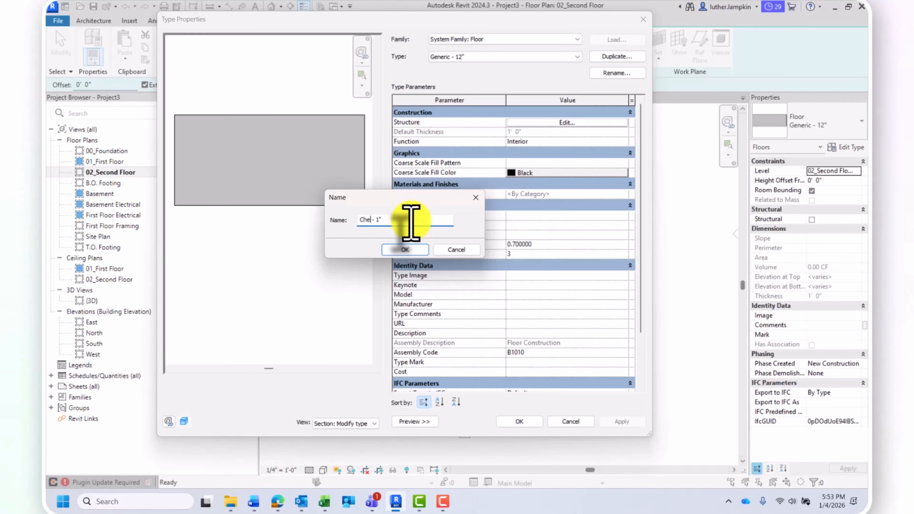
{"action": "left_click", "coordinate": [414, 249]}
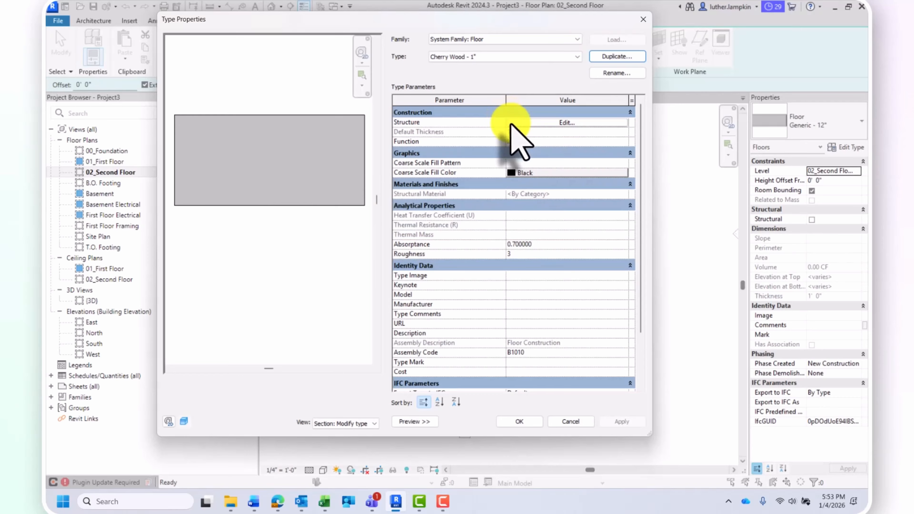
{"action": "left_click", "coordinate": [606, 140]}
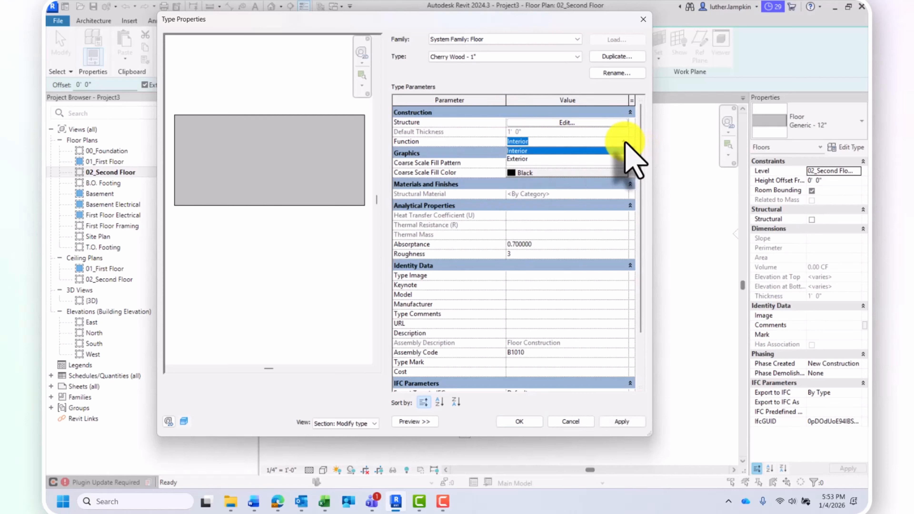
{"action": "left_click", "coordinate": [625, 142]}
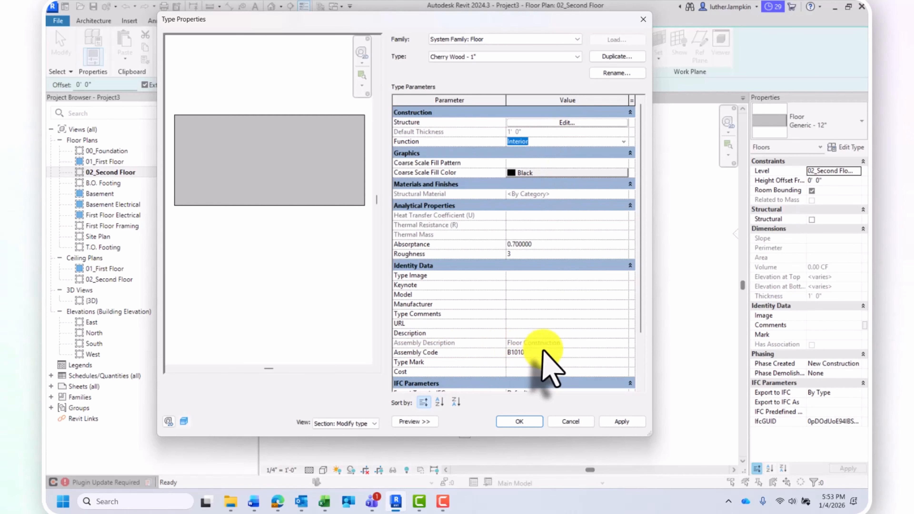
In the Cherry Wood floor's structure, set the layer's function to Finish 1 [4] and clear its structural material option.
{"action": "left_click", "coordinate": [543, 123]}
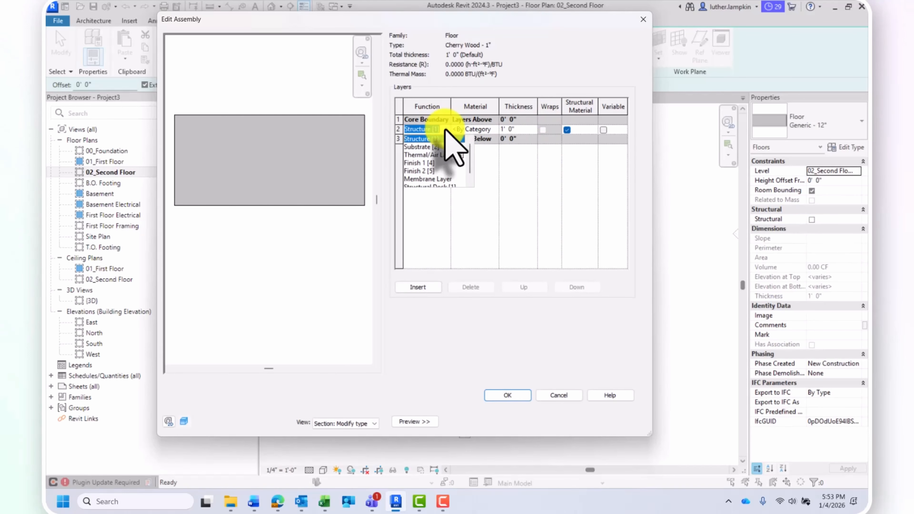
{"action": "left_click", "coordinate": [430, 163]}
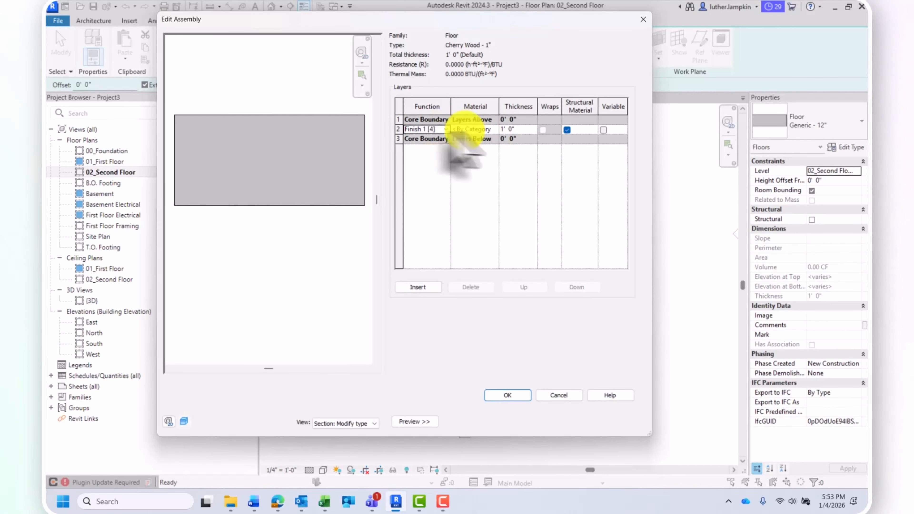
{"action": "left_click_drag", "start_coordinate": [563, 21], "coordinate": [568, 46]}
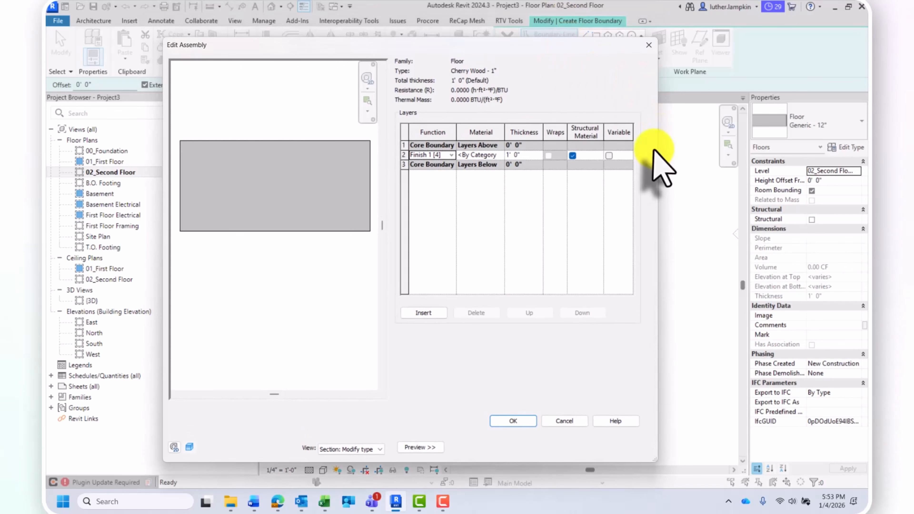
{"action": "left_click_drag", "start_coordinate": [657, 147], "coordinate": [790, 148]}
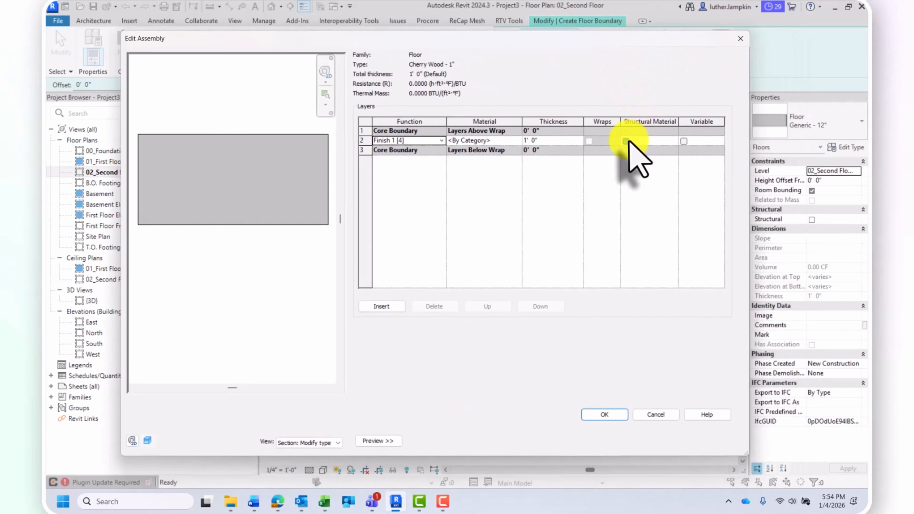
{"action": "left_click", "coordinate": [625, 141]}
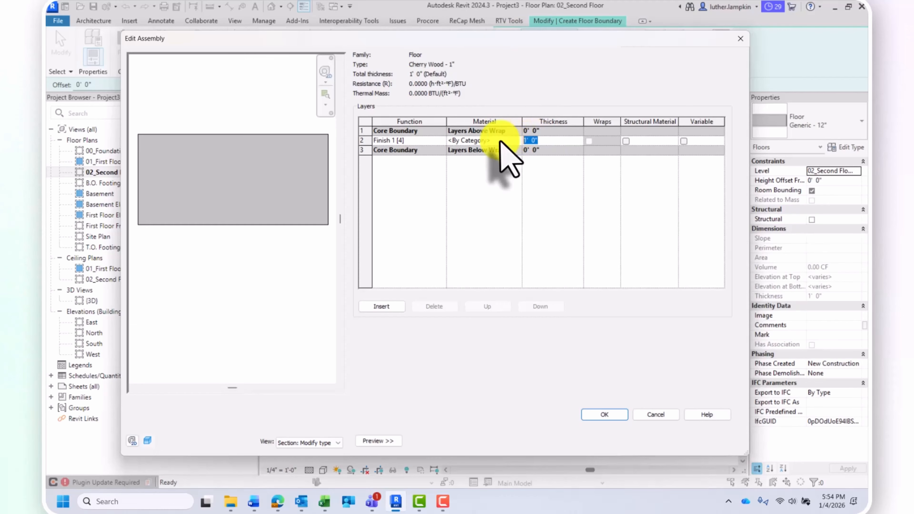
Give the Finish 1 [4] layer a thickness of 0' 1" and assign the Cherry material to it.
{"action": "type", "text": "0' 1"}
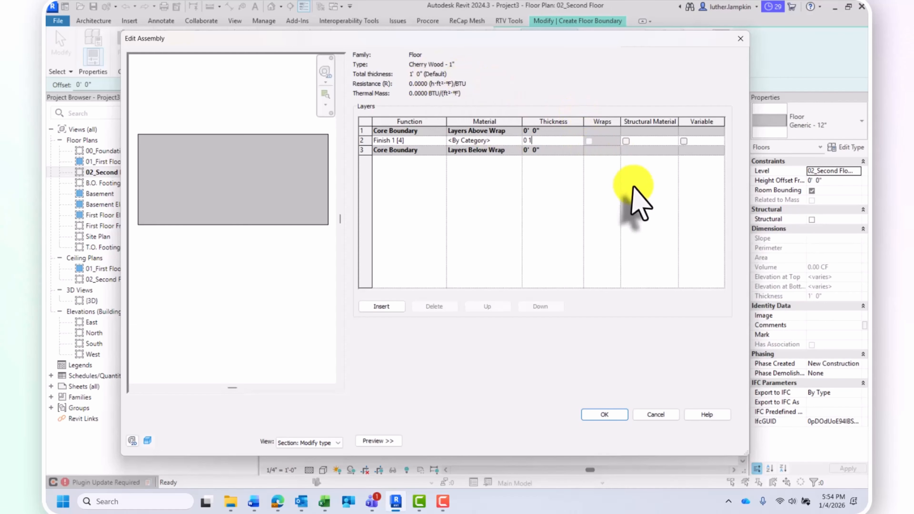
{"action": "left_click", "coordinate": [632, 186]}
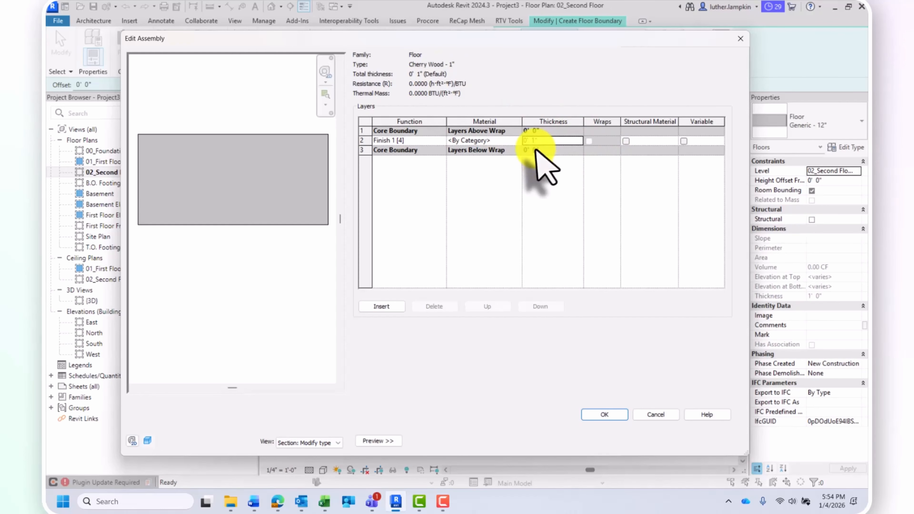
{"action": "left_click", "coordinate": [517, 140]}
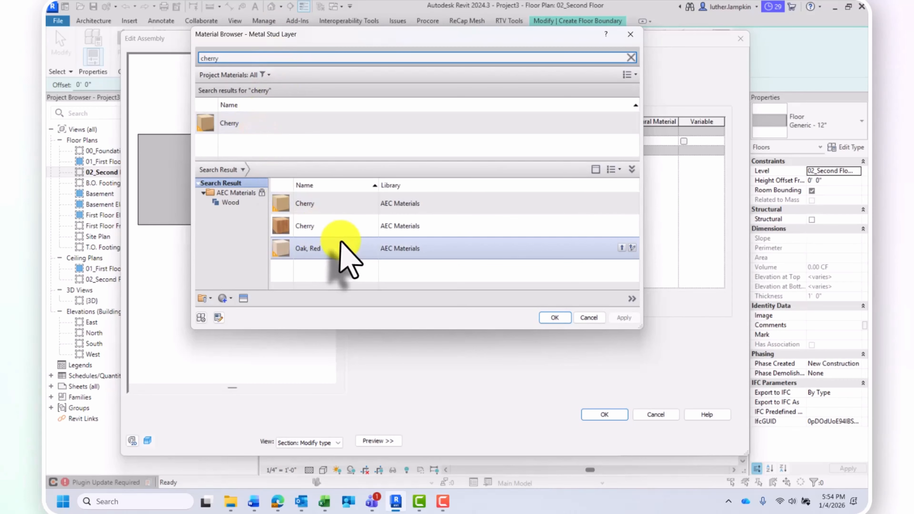
{"action": "left_click", "coordinate": [236, 124]}
{"action": "double_click", "coordinate": [237, 126]}
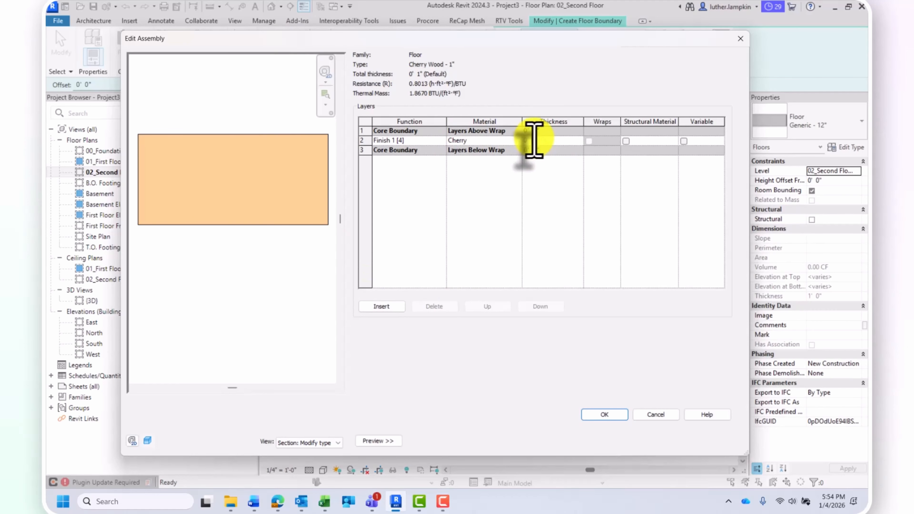
Set the Cherry layer's thickness to 0' 0 1/2" and accept the new floor type.
{"action": "type", "text": "/2"}
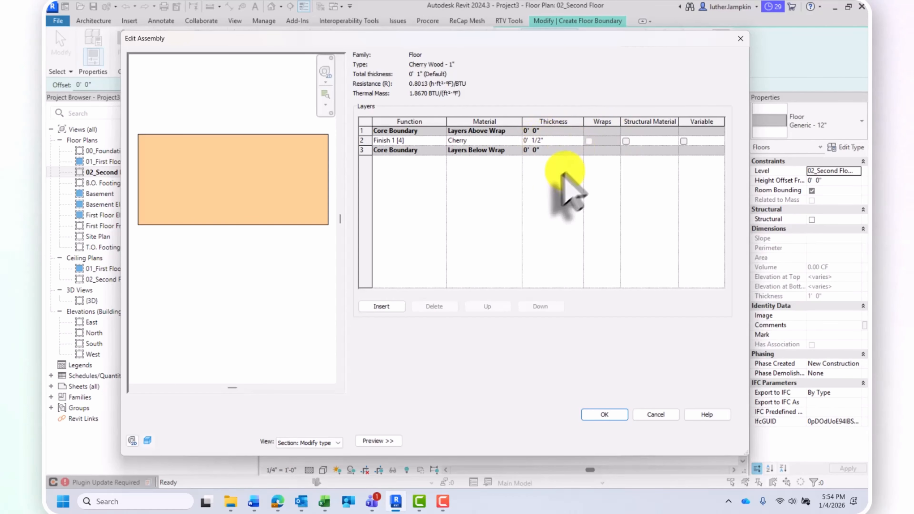
{"action": "left_click", "coordinate": [552, 197]}
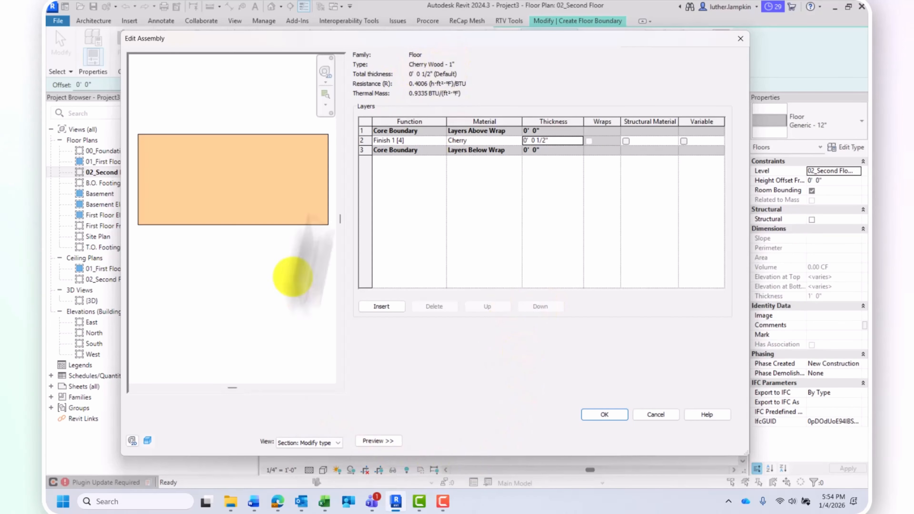
{"action": "left_click_drag", "start_coordinate": [385, 38], "coordinate": [377, 28]}
{"action": "left_click", "coordinate": [592, 403]}
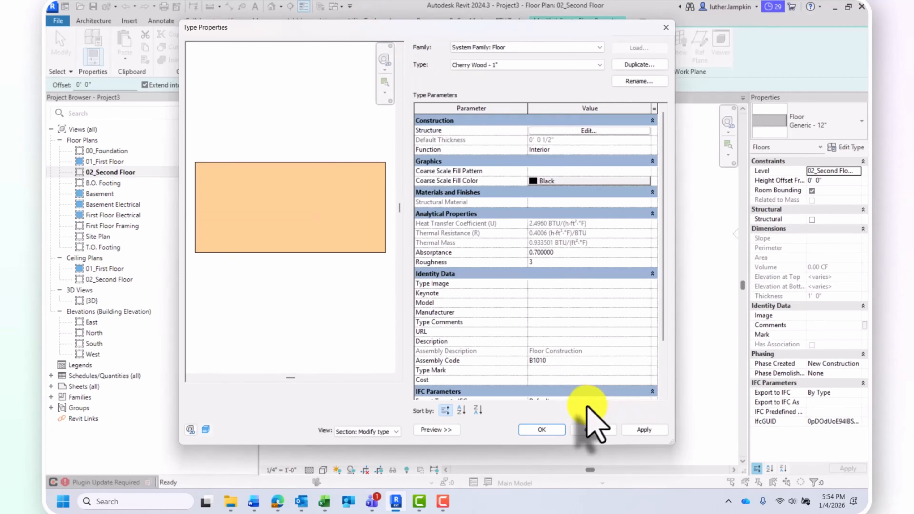
{"action": "left_click", "coordinate": [539, 430]}
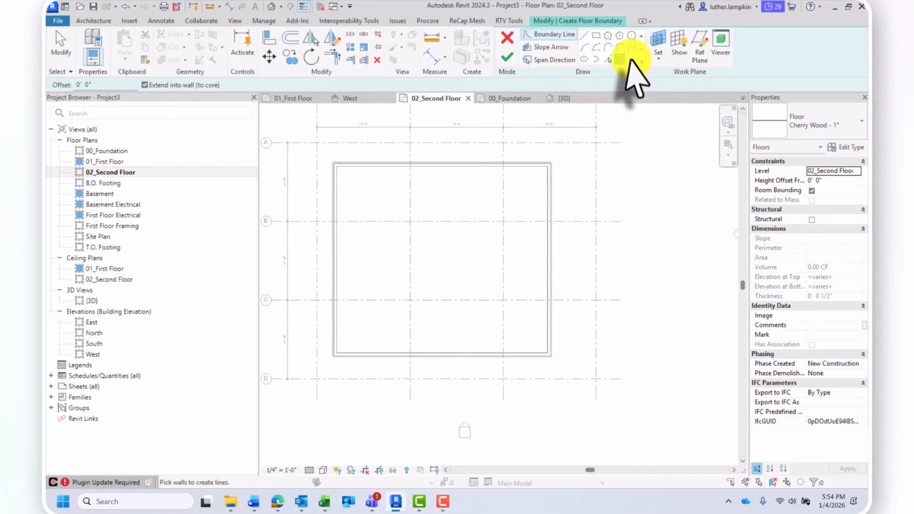
Define the Cherry Wood floor's boundary from the four exterior walls on 02_Second Floor and finish the floor.
{"action": "left_click", "coordinate": [337, 205]}
{"action": "left_click", "coordinate": [363, 168]}
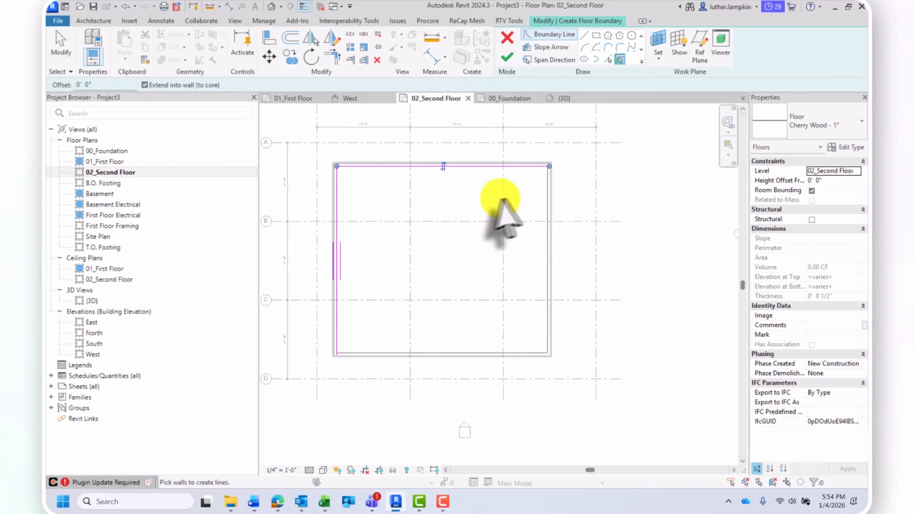
{"action": "left_click", "coordinate": [547, 185]}
{"action": "left_click", "coordinate": [461, 355]}
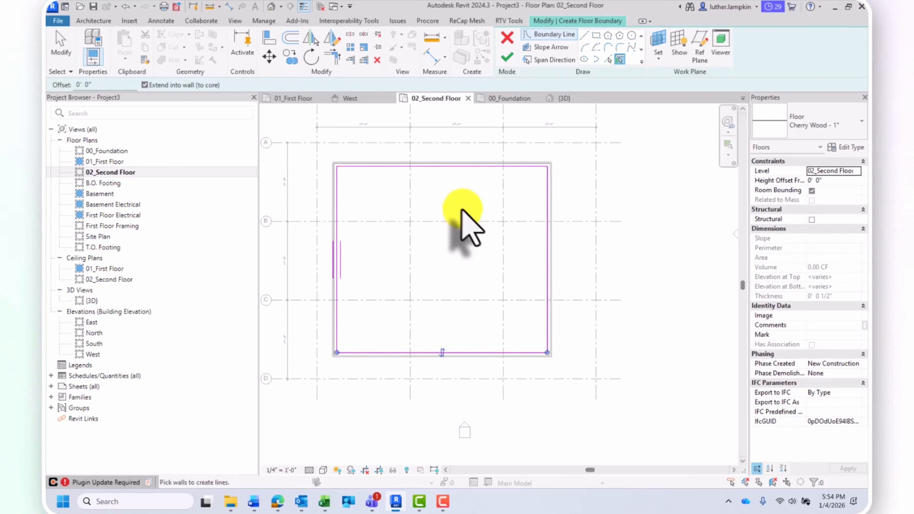
{"action": "middle_click_drag", "start_coordinate": [529, 222], "coordinate": [533, 226]}
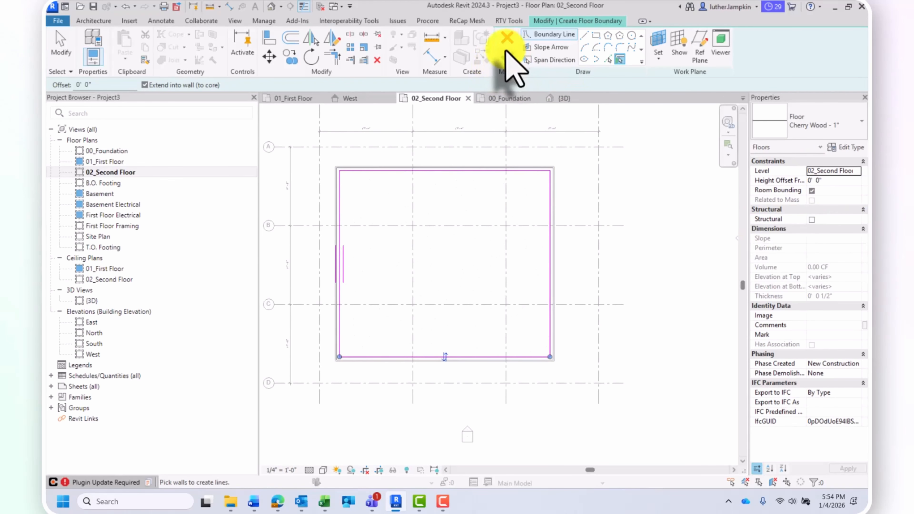
{"action": "left_click", "coordinate": [505, 59]}
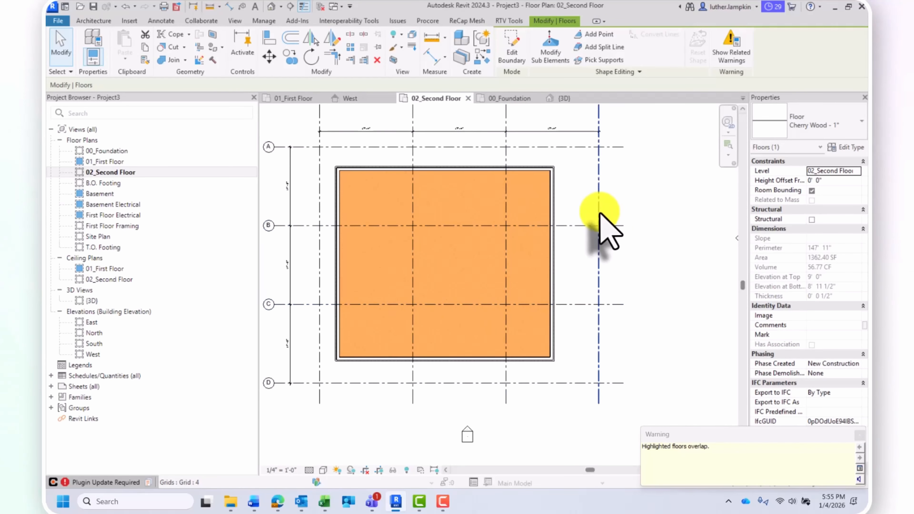
In the 3D view, set the Cherry Wood floor's height offset from its level to 0' 0 1/2".
{"action": "scroll", "coordinate": [483, 214], "scroll_direction": "down", "scroll_amount": 3}
{"action": "left_click", "coordinate": [562, 99]}
{"action": "middle_click_drag", "start_coordinate": [446, 212], "coordinate": [484, 210], "text": "shift"}
{"action": "scroll", "coordinate": [547, 198], "scroll_direction": "up", "scroll_amount": 5}
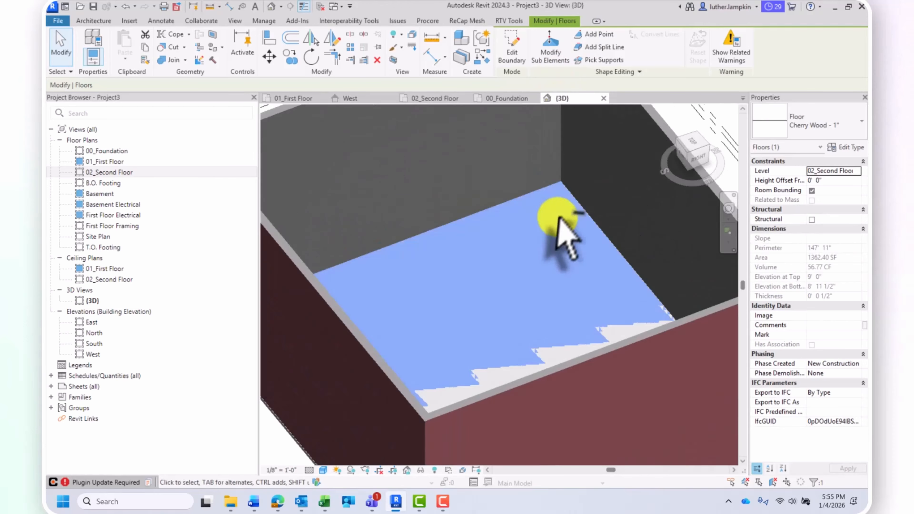
{"action": "middle_click_drag", "start_coordinate": [547, 198], "coordinate": [545, 299], "text": "shift"}
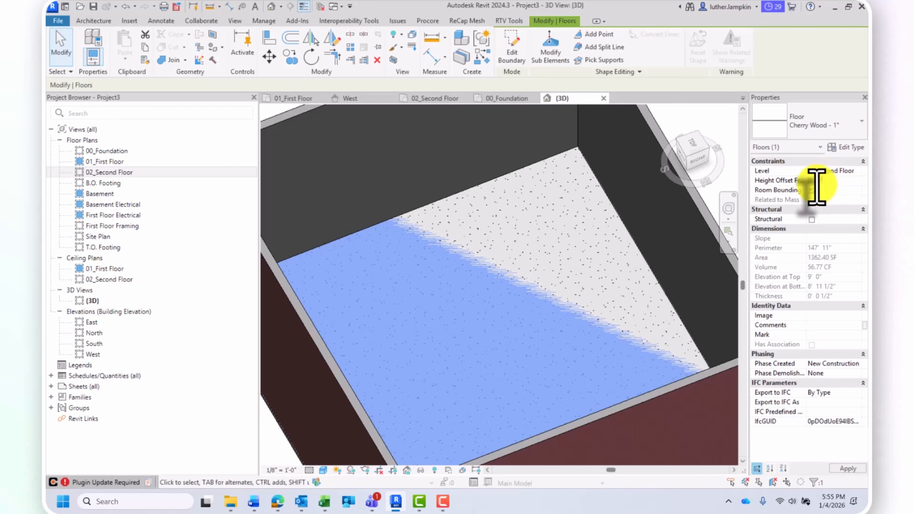
{"action": "left_click", "coordinate": [546, 174]}
{"action": "scroll", "coordinate": [546, 172], "scroll_direction": "down", "scroll_amount": 2}
{"action": "left_click", "coordinate": [548, 160]}
{"action": "scroll", "coordinate": [549, 160], "scroll_direction": "down", "scroll_amount": 2}
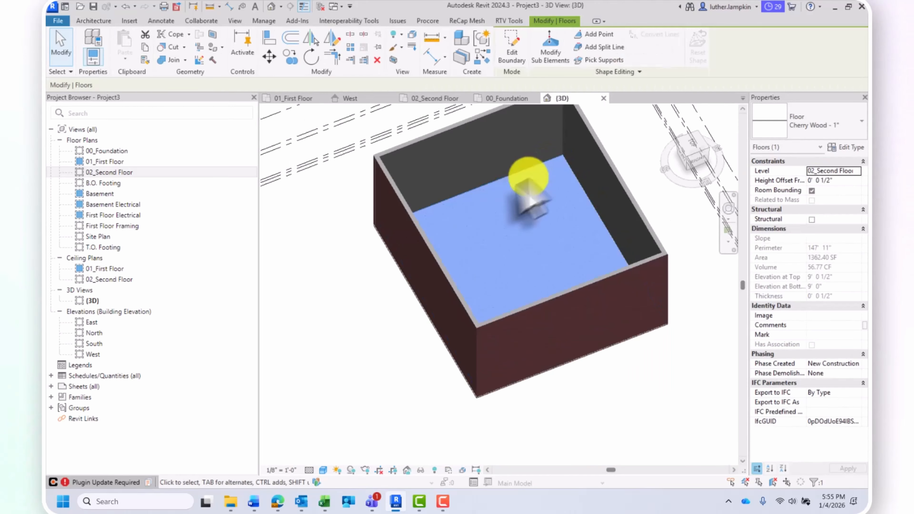
Examine the exterior walls and the base of the building in 3D from several angles, and reopen the 02_Second Floor plan.
{"action": "middle_click_drag", "start_coordinate": [477, 283], "coordinate": [483, 240], "text": "shift"}
{"action": "middle_click_drag", "start_coordinate": [517, 268], "coordinate": [479, 333], "text": "shift"}
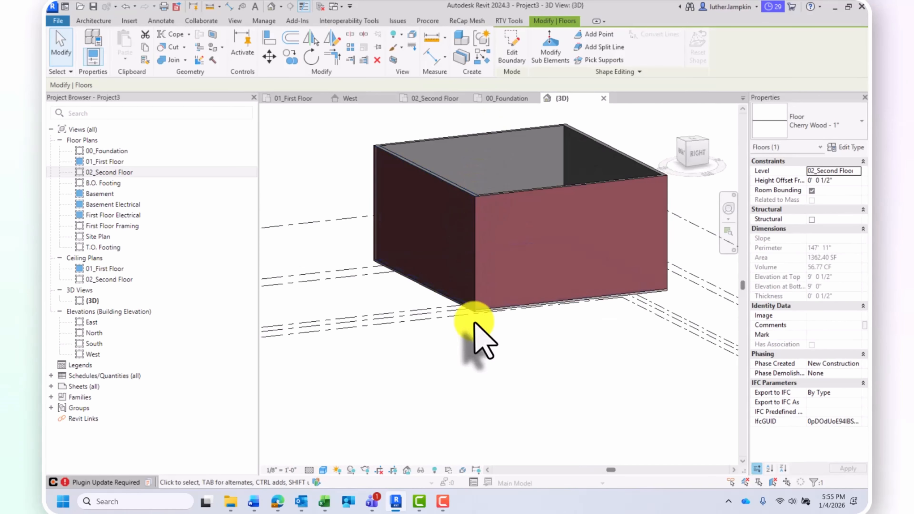
{"action": "scroll", "coordinate": [484, 298], "scroll_direction": "up", "scroll_amount": 5}
{"action": "middle_click_drag", "start_coordinate": [485, 298], "coordinate": [463, 360], "text": "shift"}
{"action": "scroll", "coordinate": [454, 298], "scroll_direction": "down", "scroll_amount": 5}
{"action": "middle_click_drag", "start_coordinate": [455, 298], "coordinate": [536, 230], "text": "shift"}
{"action": "double_click", "coordinate": [77, 168]}
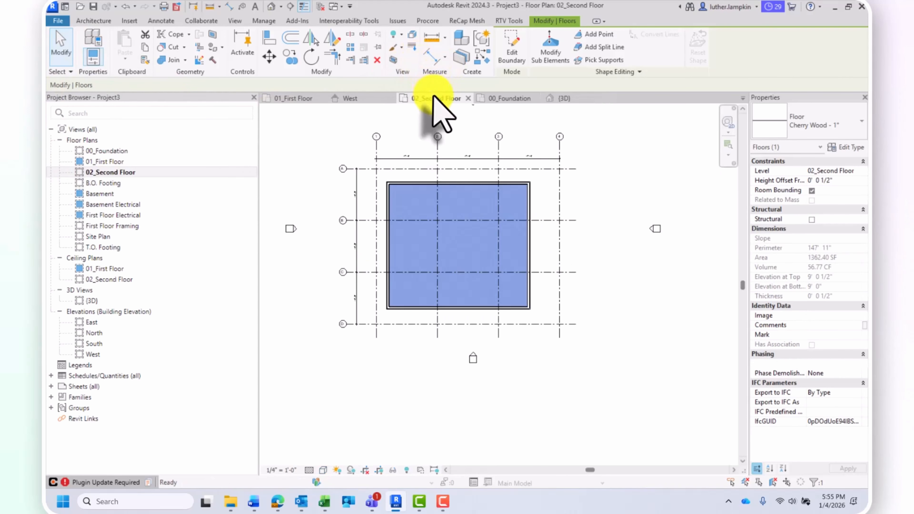
Open the East elevation from its marker in the second floor plan and set its visual style to Shaded.
{"action": "left_click", "coordinate": [655, 229]}
{"action": "right_click", "coordinate": [654, 231]}
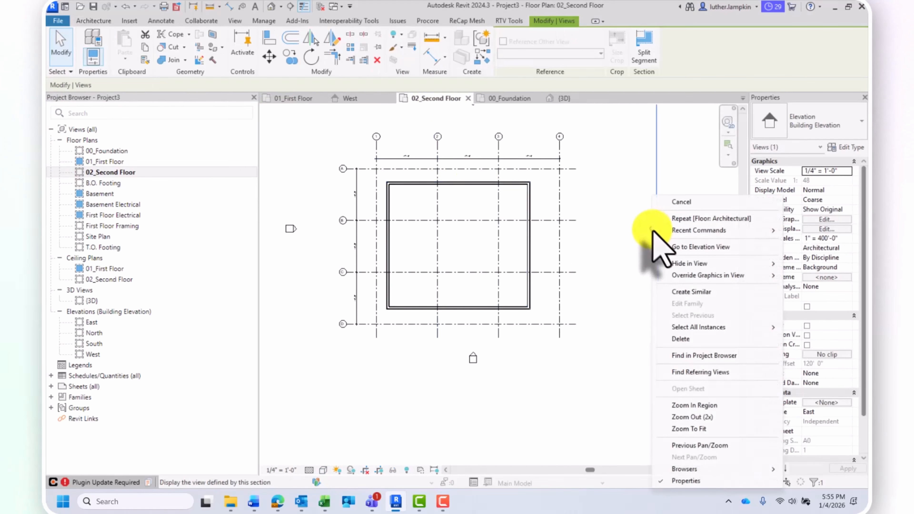
{"action": "left_click", "coordinate": [676, 249]}
{"action": "left_click", "coordinate": [324, 470]}
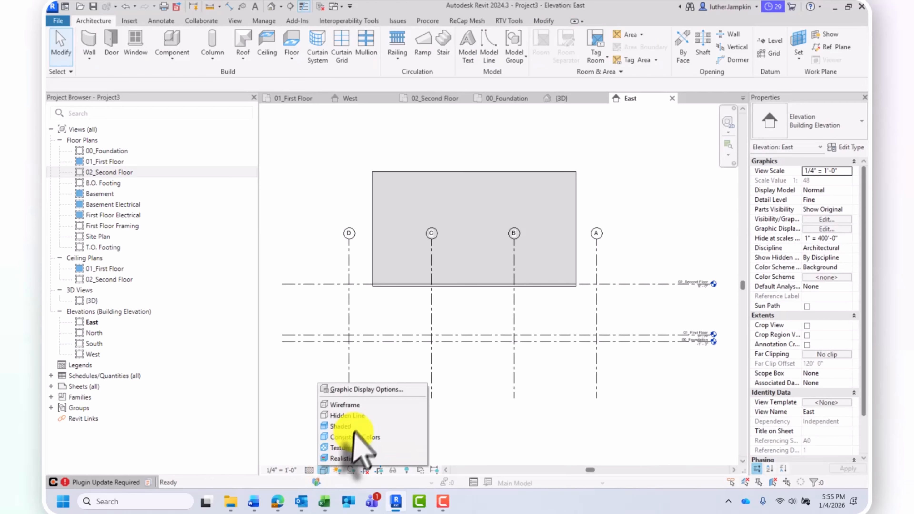
{"action": "left_click", "coordinate": [357, 426]}
{"action": "scroll", "coordinate": [417, 216], "scroll_direction": "down", "scroll_amount": 2}
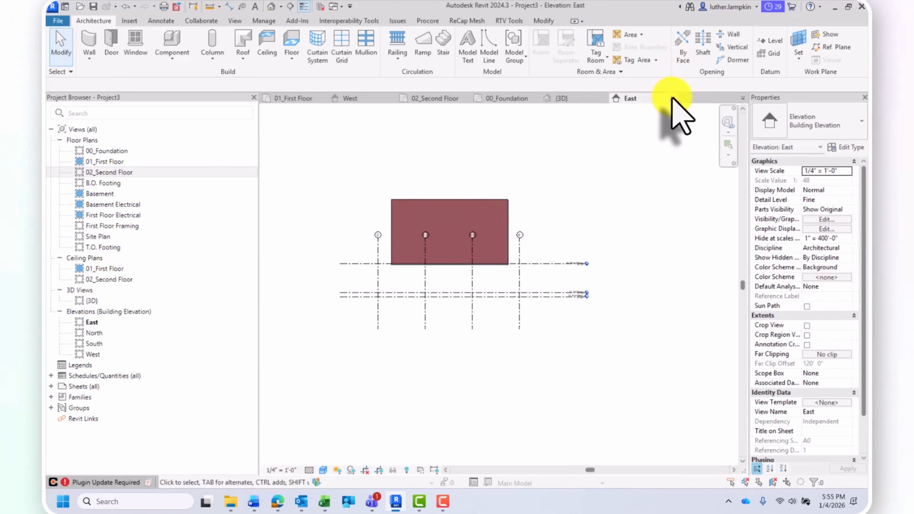
{"action": "left_click", "coordinate": [671, 97]}
Turn on Crop View, Crop Region Visible and Annotation Crop for the East elevation through its marker in the plan.
{"action": "left_click", "coordinate": [652, 230]}
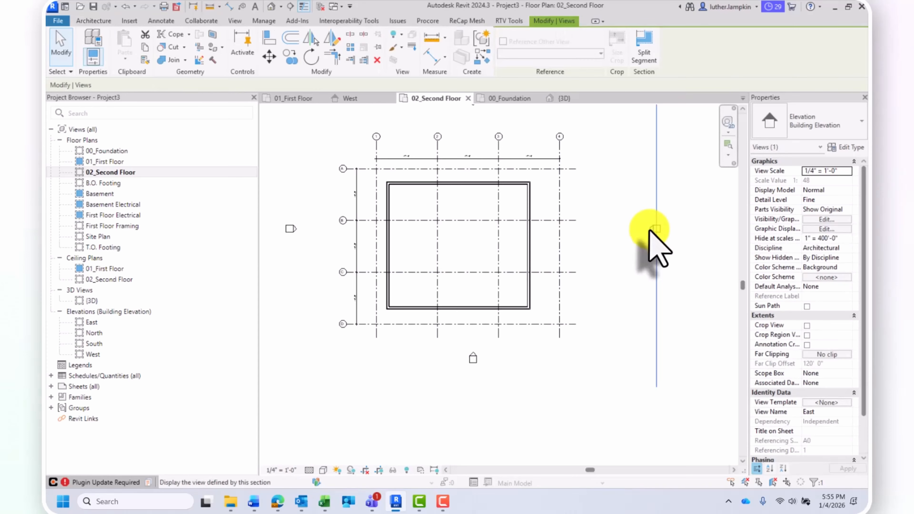
{"action": "scroll", "coordinate": [652, 231], "scroll_direction": "down", "scroll_amount": 5}
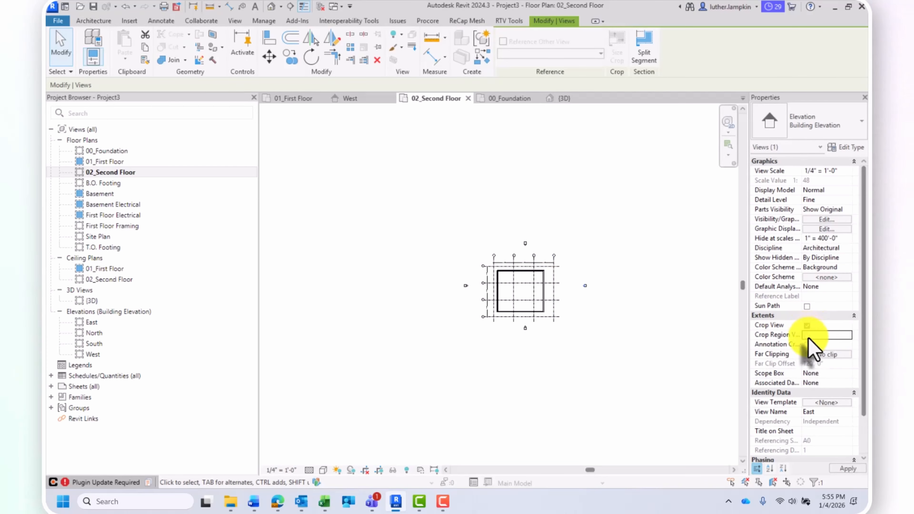
{"action": "scroll", "coordinate": [584, 280], "scroll_direction": "up", "scroll_amount": 2}
{"action": "scroll", "coordinate": [699, 320], "scroll_direction": "down", "scroll_amount": 1}
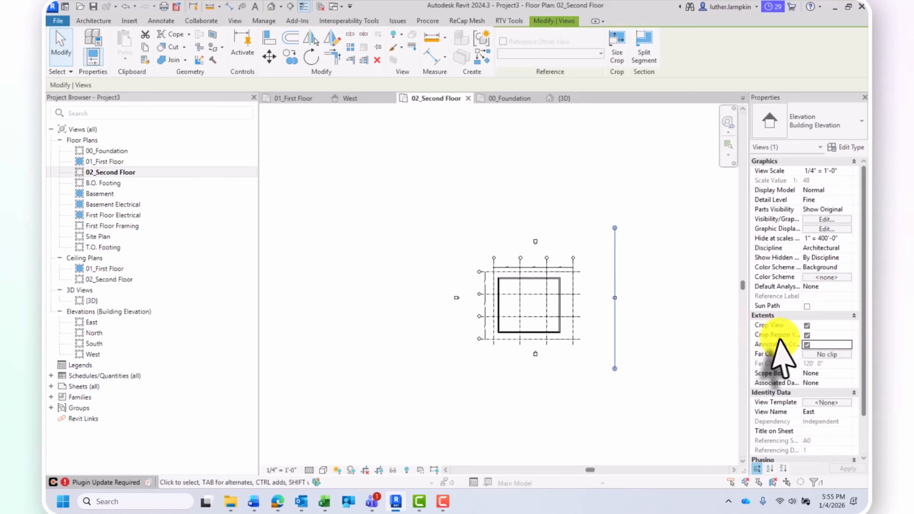
{"action": "scroll", "coordinate": [786, 337], "scroll_direction": "down", "scroll_amount": 2}
{"action": "left_click", "coordinate": [595, 259]}
{"action": "scroll", "coordinate": [520, 288], "scroll_direction": "up", "scroll_amount": 5}
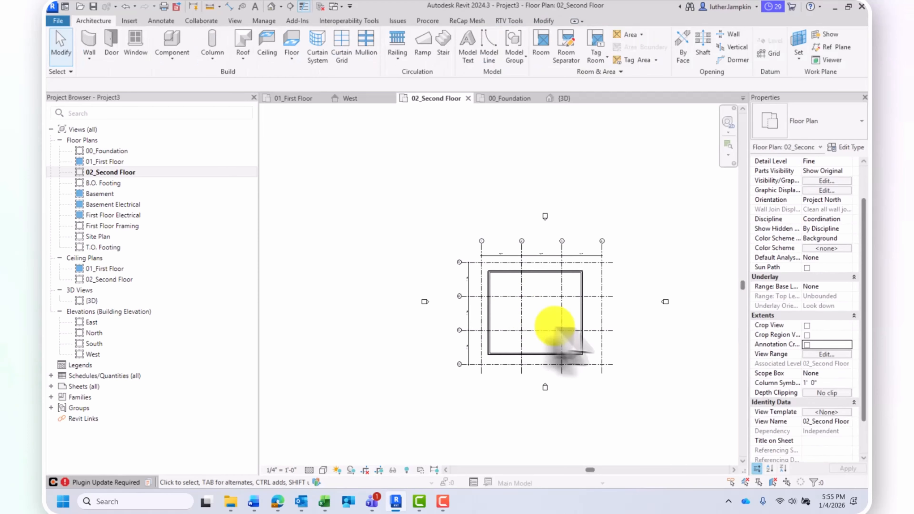
Select the north and east exterior walls together with the second floor's floor and isolate them in a 3D selection box.
{"action": "middle_click_drag", "start_coordinate": [608, 322], "coordinate": [594, 312]}
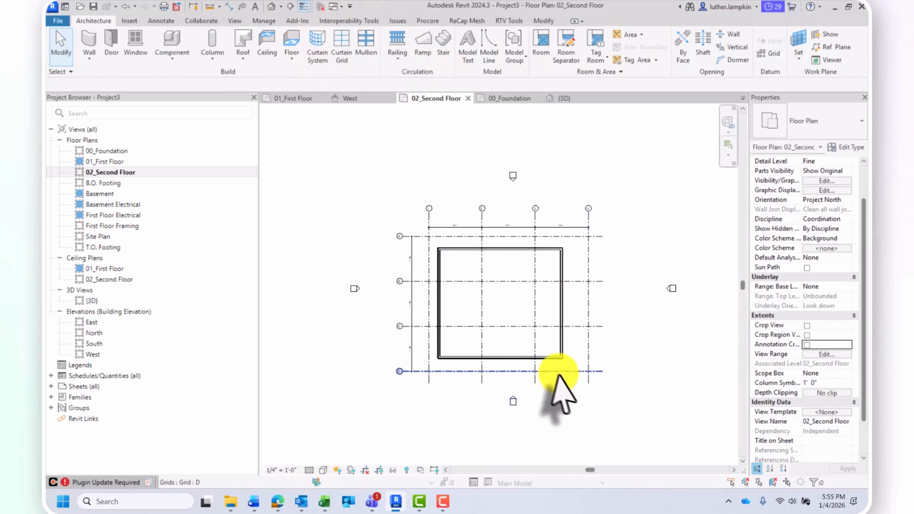
{"action": "scroll", "coordinate": [563, 342], "scroll_direction": "up", "scroll_amount": 3}
{"action": "left_click", "coordinate": [560, 302]}
{"action": "scroll", "coordinate": [554, 182], "scroll_direction": "up", "scroll_amount": 2}
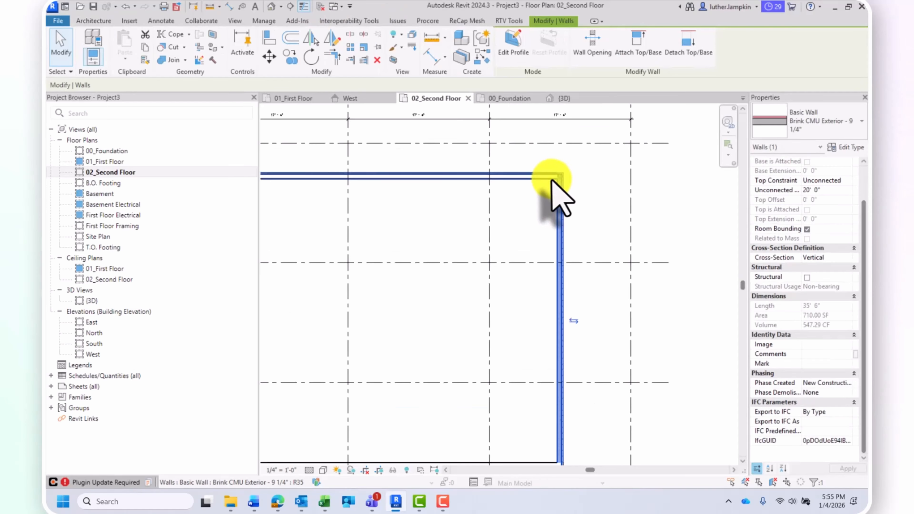
{"action": "left_click", "coordinate": [544, 177], "text": "ctrl"}
{"action": "scroll", "coordinate": [571, 187], "scroll_direction": "down", "scroll_amount": 2}
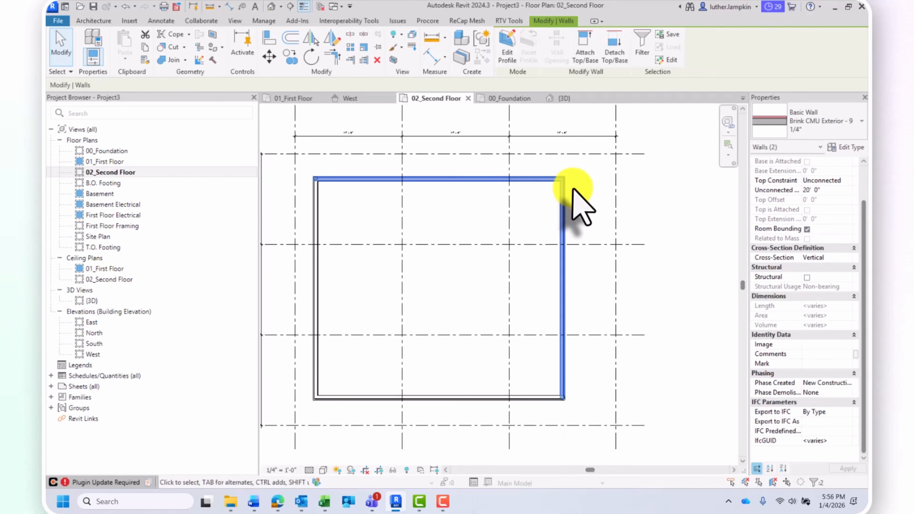
{"action": "left_click", "coordinate": [566, 198], "text": "ctrl"}
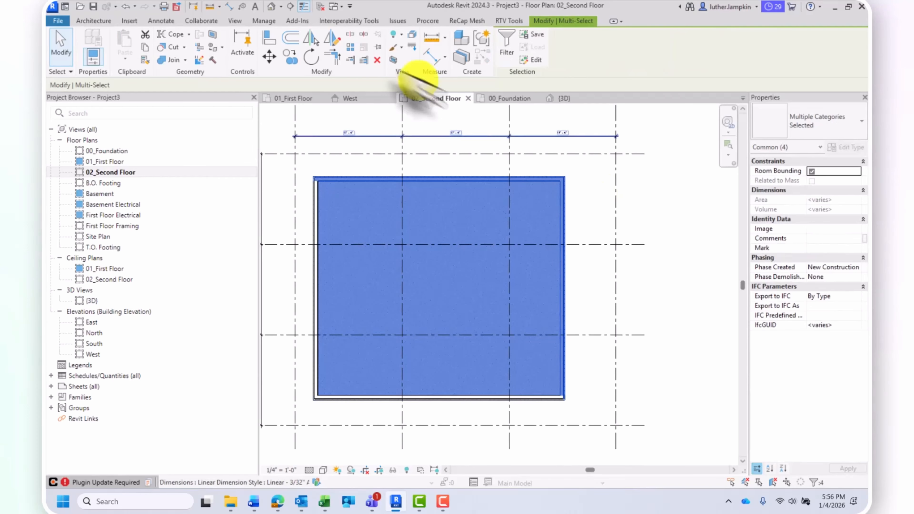
{"action": "left_click", "coordinate": [393, 59]}
{"action": "key", "text": "Escape"}
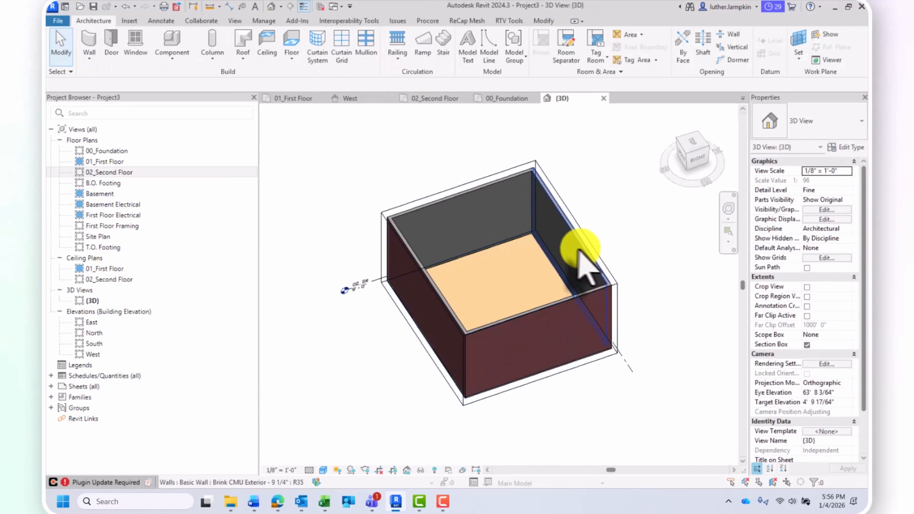
Pull the 3D section box in past the back wall to cut it away and expose the floor edge.
{"action": "left_click", "coordinate": [586, 248]}
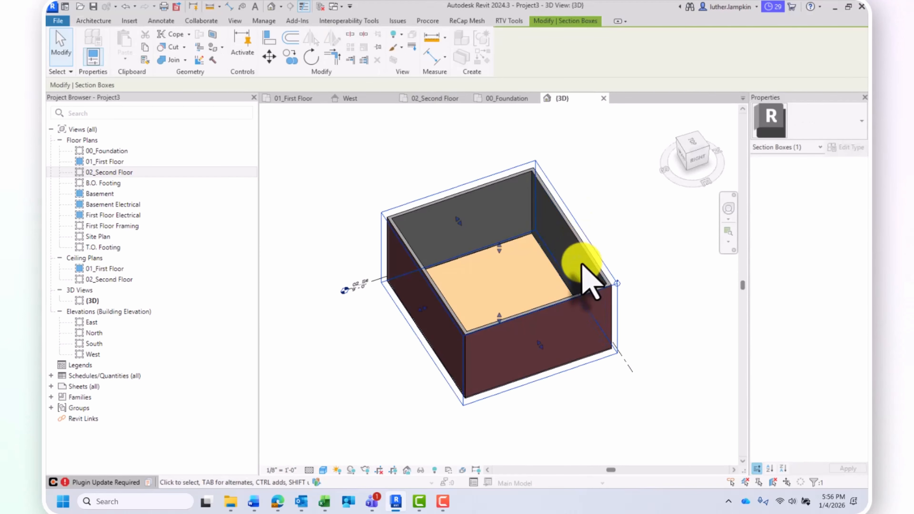
{"action": "middle_click_drag", "start_coordinate": [585, 276], "coordinate": [471, 346], "text": "shift"}
{"action": "scroll", "coordinate": [414, 372], "scroll_direction": "up", "scroll_amount": 6}
{"action": "key", "text": "Escape"}
{"action": "scroll", "coordinate": [414, 390], "scroll_direction": "up", "scroll_amount": 5}
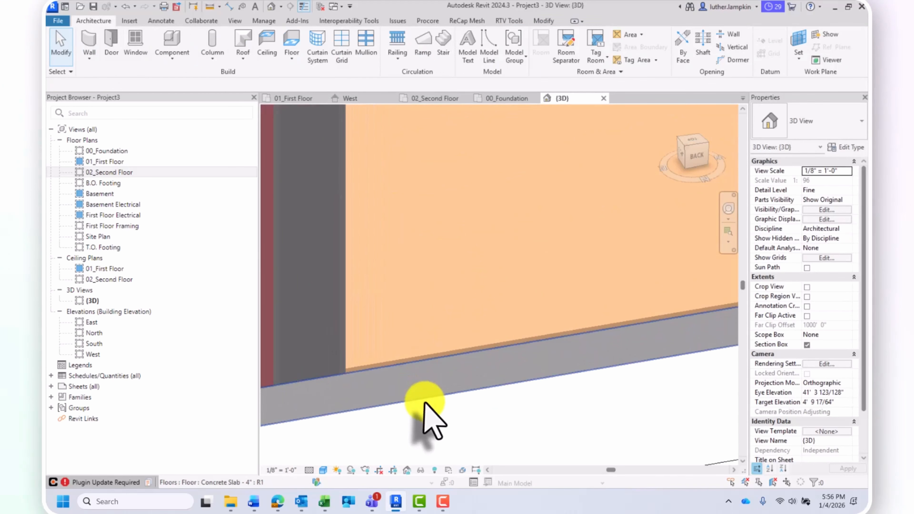
Examine the Concrete Slab - 4" floor's edge beneath the walls and its properties in the cut 3D view.
{"action": "middle_click_drag", "start_coordinate": [425, 402], "coordinate": [432, 249]}
{"action": "left_click", "coordinate": [372, 289]}
{"action": "middle_click_drag", "start_coordinate": [470, 302], "coordinate": [475, 290], "text": "shift"}
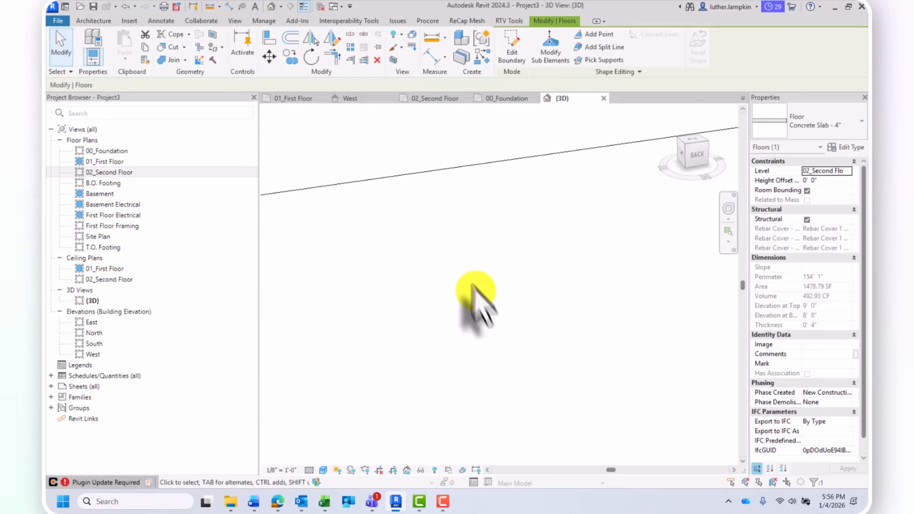
{"action": "middle_click_drag", "start_coordinate": [466, 225], "coordinate": [504, 404]}
{"action": "scroll", "coordinate": [503, 404], "scroll_direction": "down", "scroll_amount": 1}
{"action": "middle_click_drag", "start_coordinate": [475, 298], "coordinate": [449, 346]}
{"action": "left_click", "coordinate": [449, 346]}
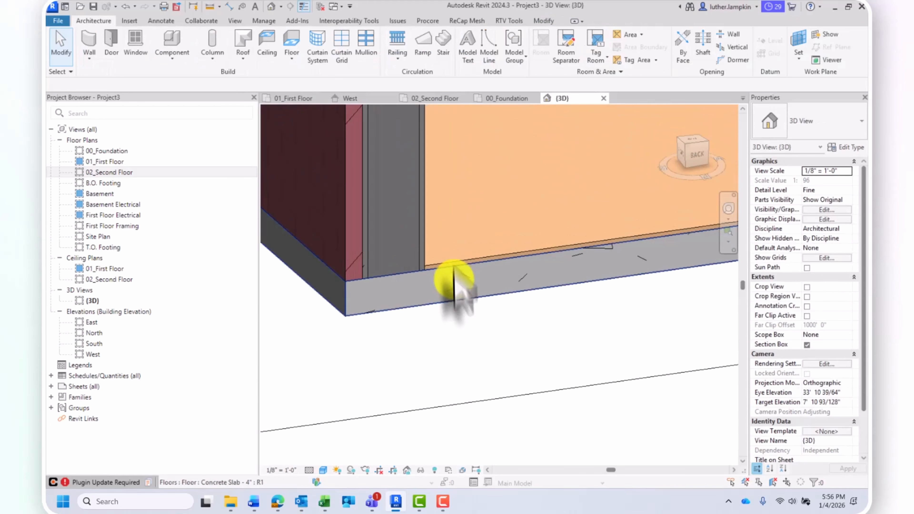
{"action": "middle_click_drag", "start_coordinate": [421, 306], "coordinate": [437, 320], "text": "shift"}
{"action": "left_click", "coordinate": [425, 306]}
{"action": "scroll", "coordinate": [424, 305], "scroll_direction": "down", "scroll_amount": 2}
{"action": "scroll", "coordinate": [421, 285], "scroll_direction": "down", "scroll_amount": 1}
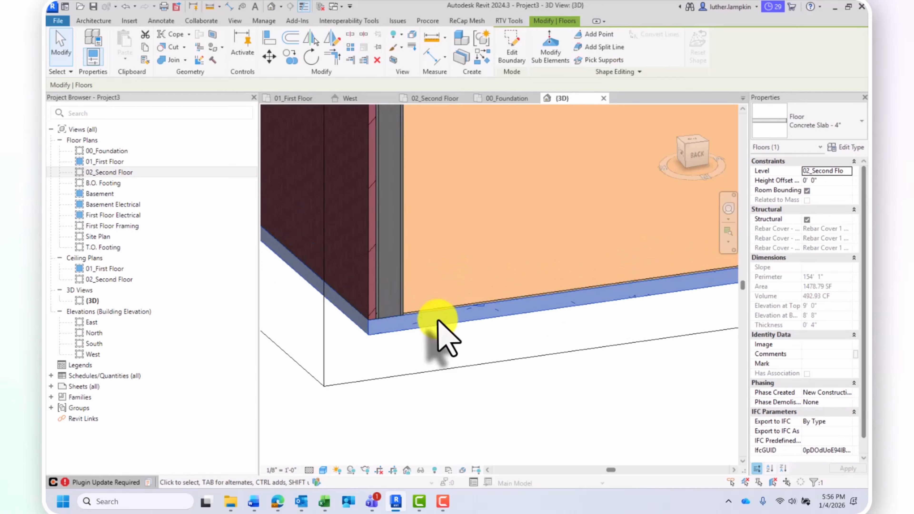
{"action": "scroll", "coordinate": [438, 318], "scroll_direction": "down", "scroll_amount": 2}
{"action": "key", "text": "Escape"}
{"action": "scroll", "coordinate": [455, 311], "scroll_direction": "up", "scroll_amount": 1}
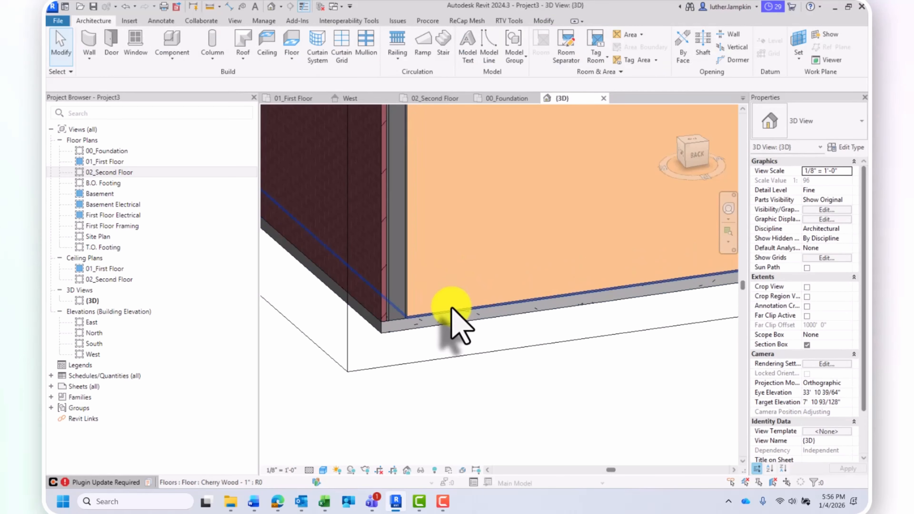
Examine the Cherry Wood - 1" floor on top of the slab and its extent between the walls.
{"action": "left_click", "coordinate": [452, 308]}
{"action": "scroll", "coordinate": [447, 307], "scroll_direction": "down", "scroll_amount": 4}
{"action": "middle_click_drag", "start_coordinate": [464, 271], "coordinate": [469, 304], "text": "shift"}
{"action": "scroll", "coordinate": [463, 294], "scroll_direction": "down", "scroll_amount": 2}
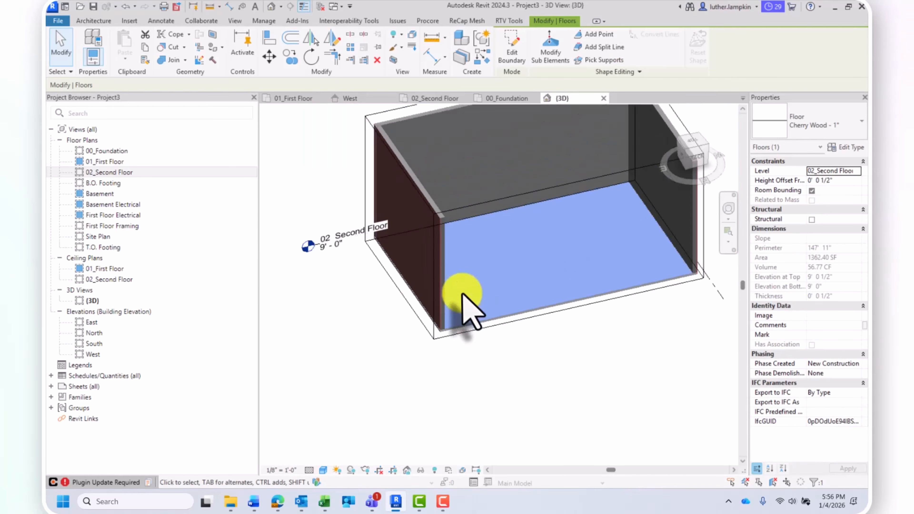
{"action": "scroll", "coordinate": [462, 294], "scroll_direction": "down", "scroll_amount": 3}
{"action": "middle_click_drag", "start_coordinate": [527, 246], "coordinate": [481, 266], "text": "shift"}
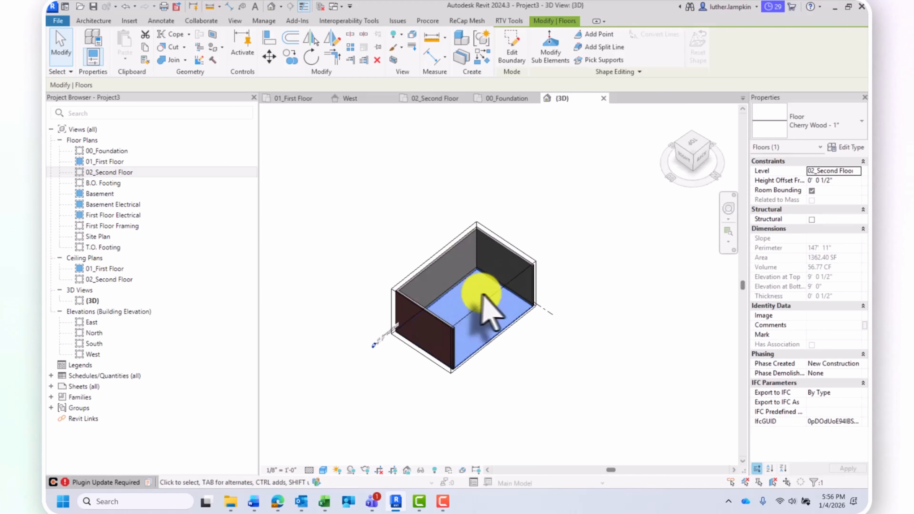
{"action": "key", "text": "Escape"}
{"action": "scroll", "coordinate": [475, 284], "scroll_direction": "up", "scroll_amount": 2}
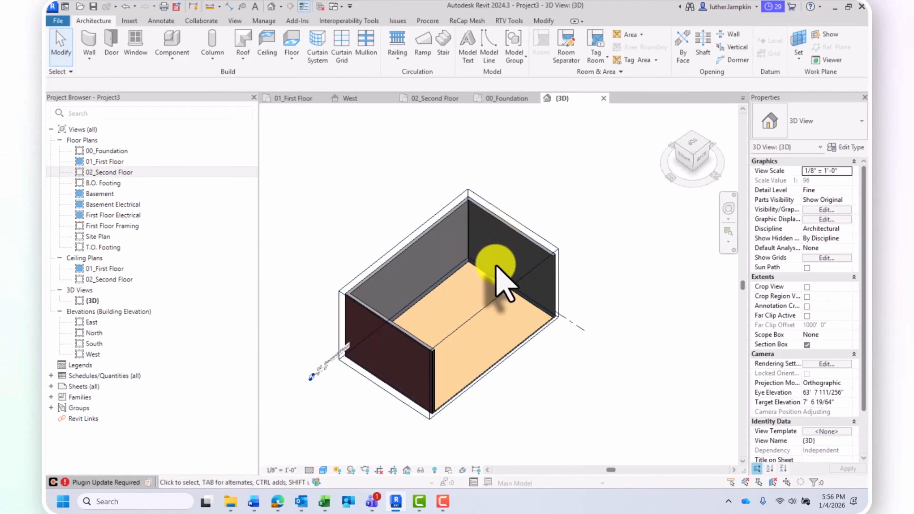
{"action": "middle_click_drag", "start_coordinate": [491, 277], "coordinate": [471, 241], "text": "shift"}
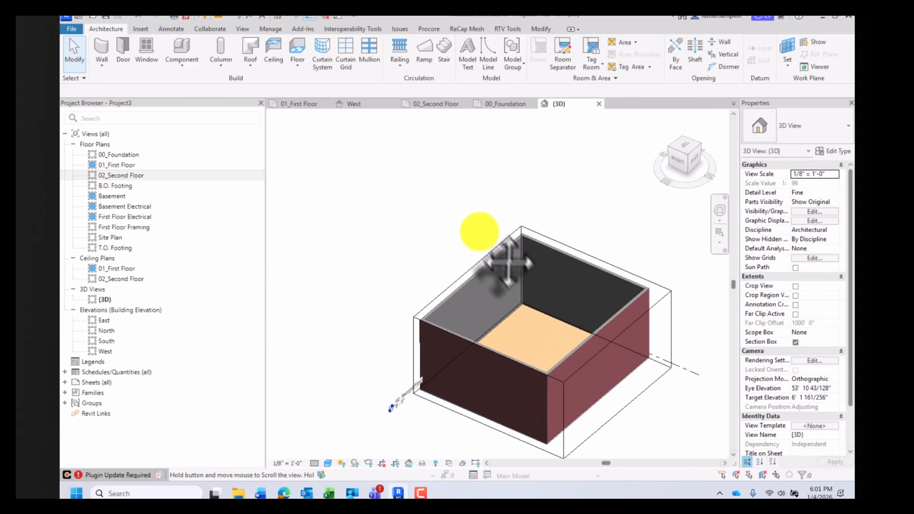
{"action": "middle_click_drag", "start_coordinate": [482, 227], "coordinate": [470, 217]}
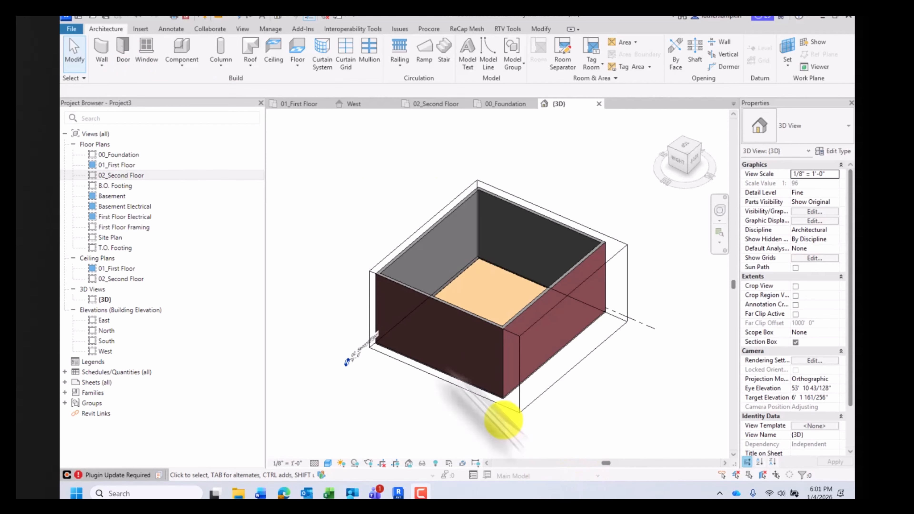
{"action": "scroll", "coordinate": [315, 257], "scroll_direction": "down", "scroll_amount": 1}
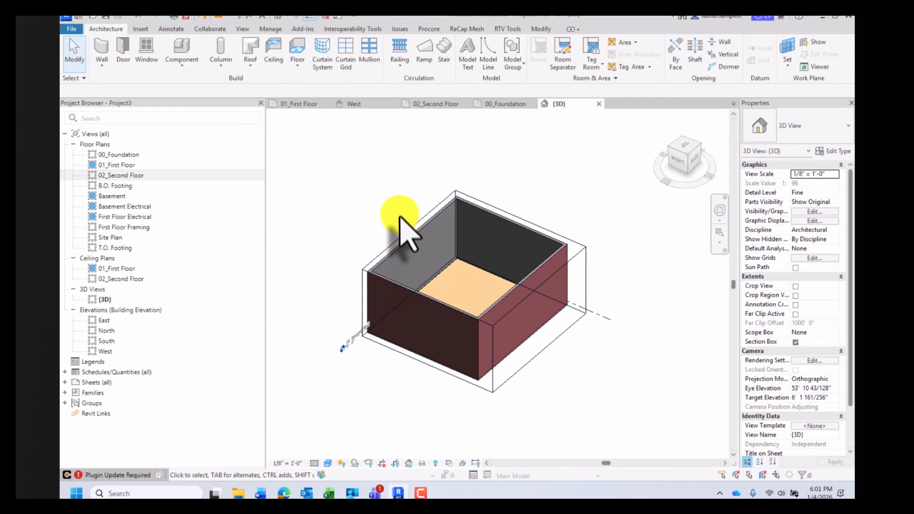
{"action": "middle_click_drag", "start_coordinate": [406, 227], "coordinate": [434, 204], "text": "shift"}
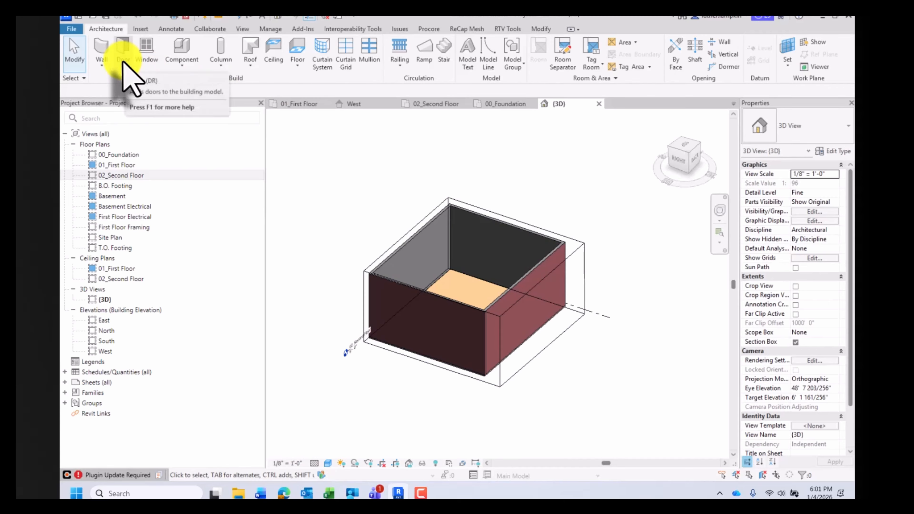
Start the Door command and look through the loaded door families and sizes without placing one.
{"action": "left_click", "coordinate": [123, 54]}
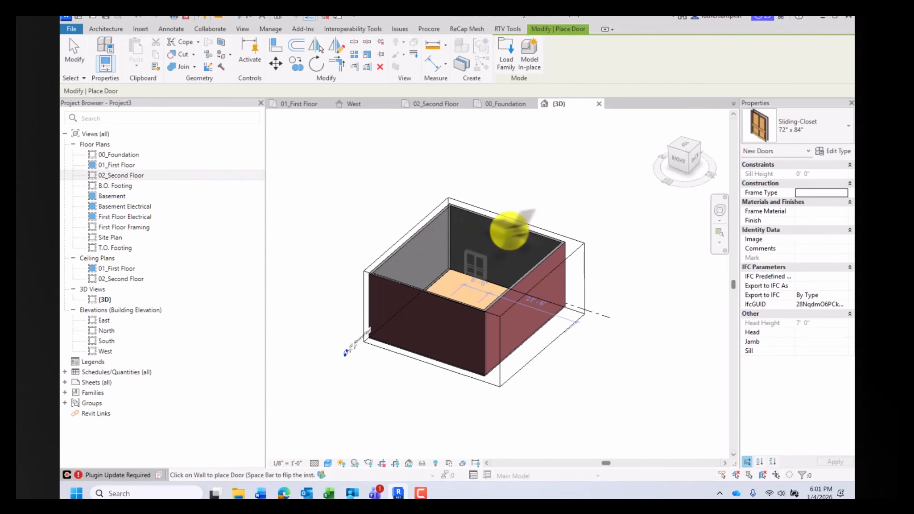
{"action": "left_click", "coordinate": [780, 131]}
{"action": "scroll", "coordinate": [804, 243], "scroll_direction": "up", "scroll_amount": 4}
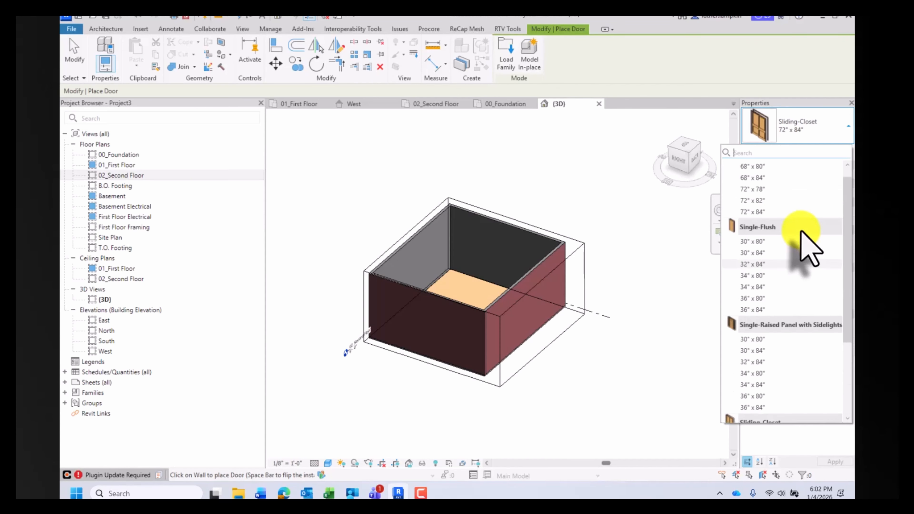
{"action": "scroll", "coordinate": [801, 225], "scroll_direction": "up", "scroll_amount": 1}
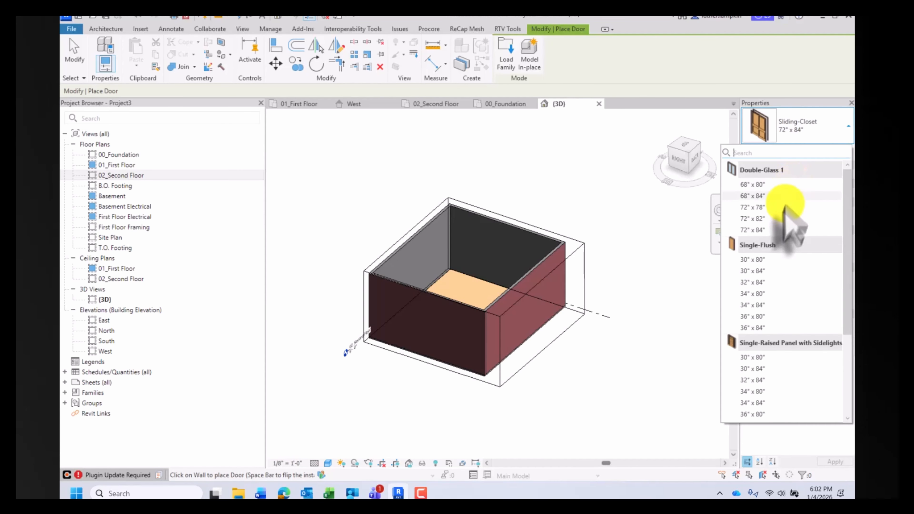
{"action": "scroll", "coordinate": [773, 288], "scroll_direction": "down", "scroll_amount": 2}
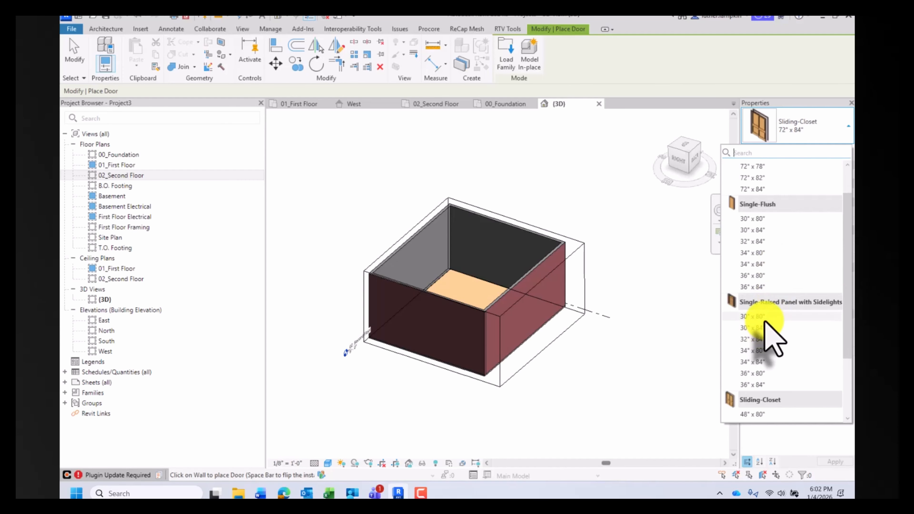
{"action": "scroll", "coordinate": [774, 317], "scroll_direction": "down", "scroll_amount": 4}
{"action": "scroll", "coordinate": [773, 326], "scroll_direction": "down", "scroll_amount": 1}
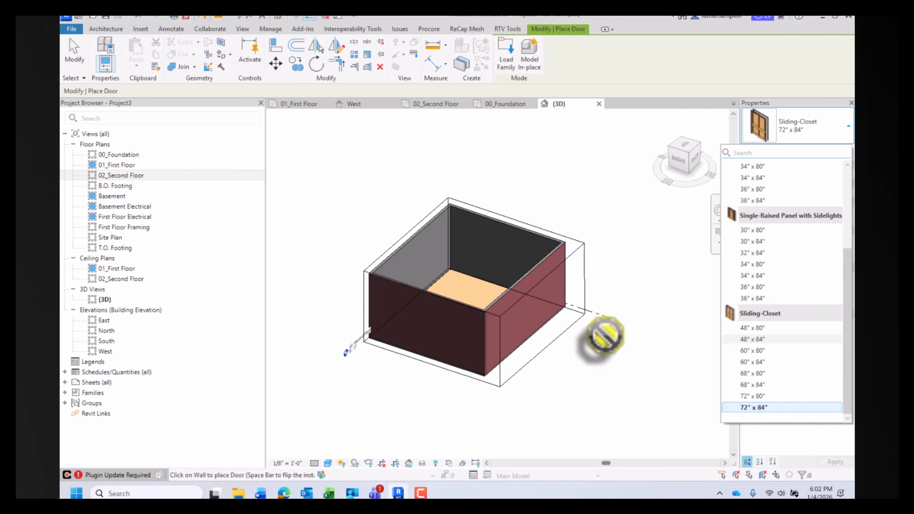
{"action": "key", "text": "Escape"}
{"action": "key", "text": "Escape"}
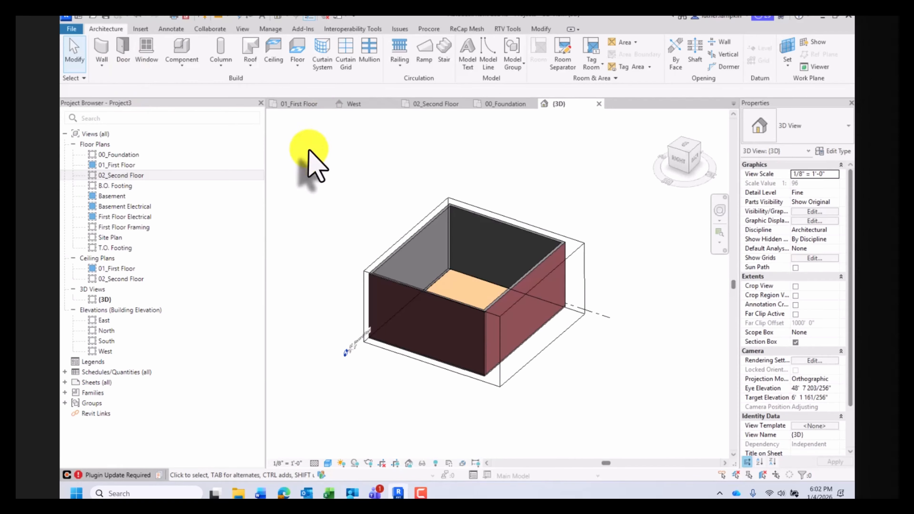
Expand the project's Families list and look through the loaded family categories.
{"action": "left_click", "coordinate": [65, 392]}
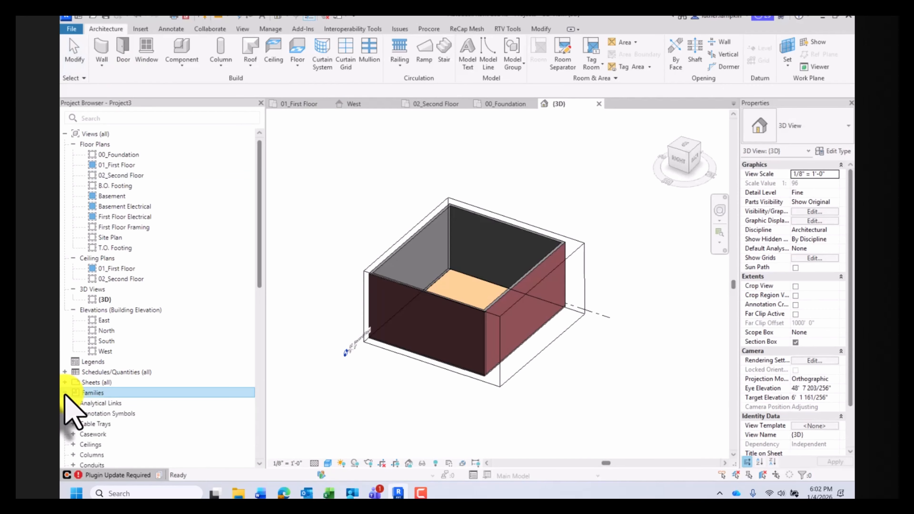
{"action": "scroll", "coordinate": [86, 417], "scroll_direction": "down", "scroll_amount": 8}
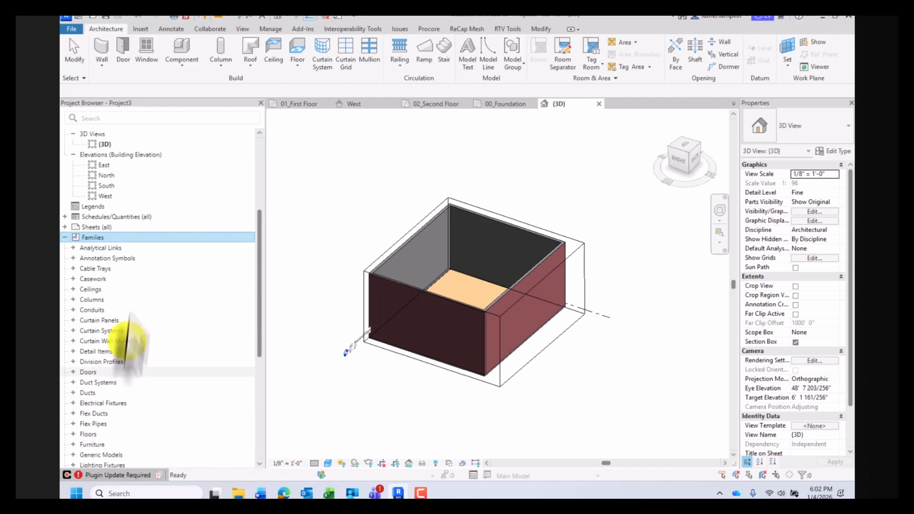
{"action": "scroll", "coordinate": [100, 266], "scroll_direction": "down", "scroll_amount": 3}
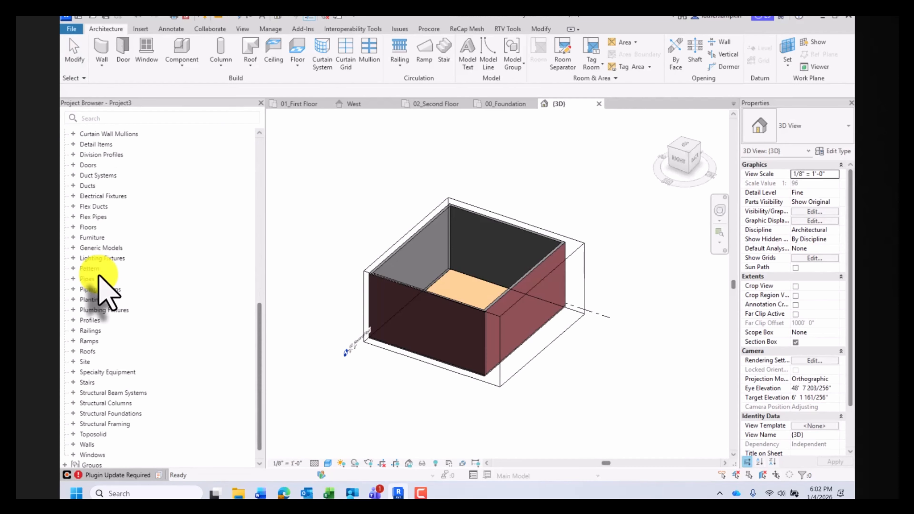
{"action": "scroll", "coordinate": [105, 270], "scroll_direction": "up", "scroll_amount": 7}
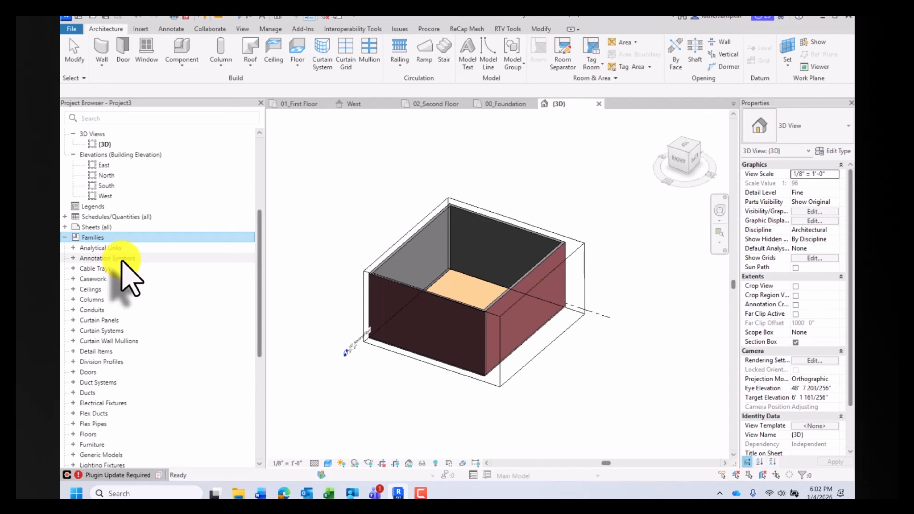
Look through the loaded family categories and expand Doors to view the door families in the project.
{"action": "scroll", "coordinate": [121, 259], "scroll_direction": "down", "scroll_amount": 2}
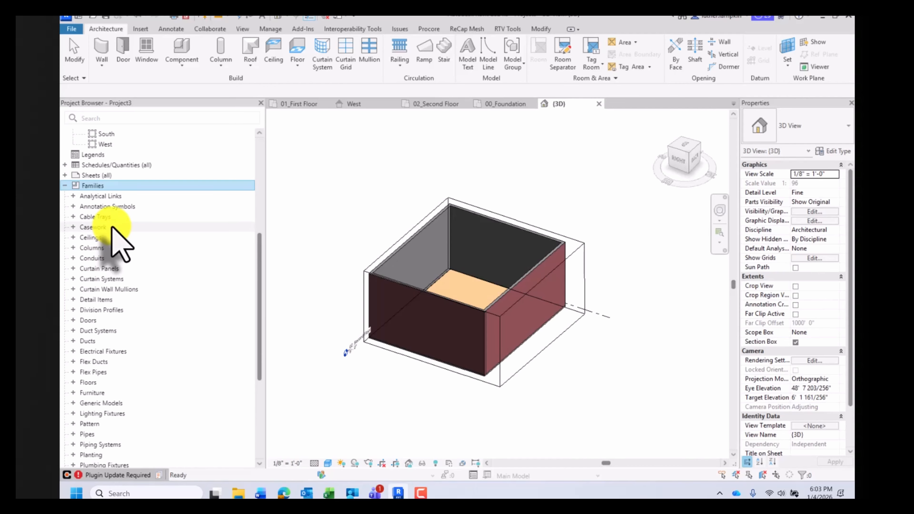
{"action": "scroll", "coordinate": [113, 230], "scroll_direction": "down", "scroll_amount": 5}
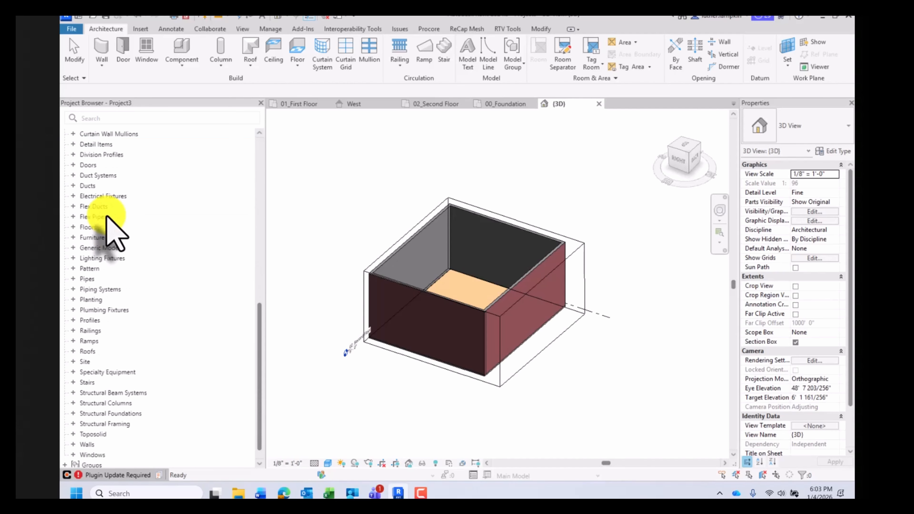
{"action": "scroll", "coordinate": [113, 230], "scroll_direction": "up", "scroll_amount": 6}
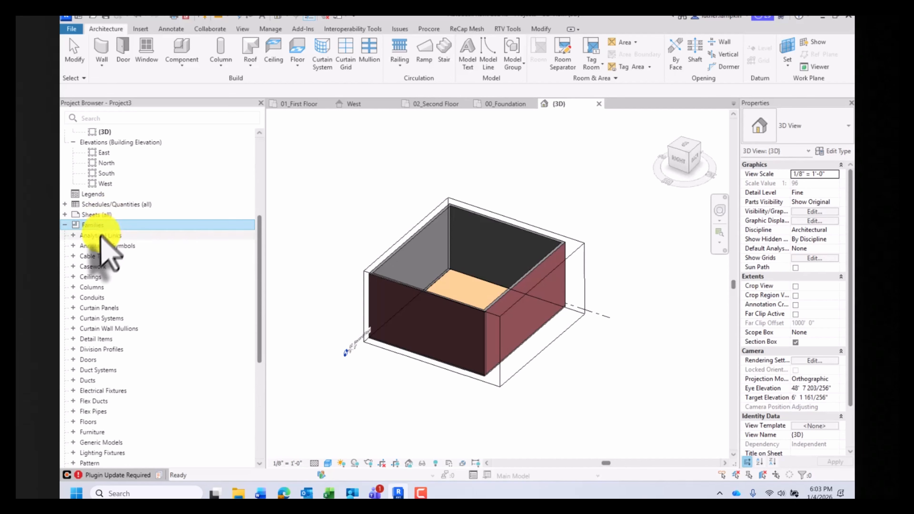
{"action": "scroll", "coordinate": [92, 319], "scroll_direction": "down", "scroll_amount": 2}
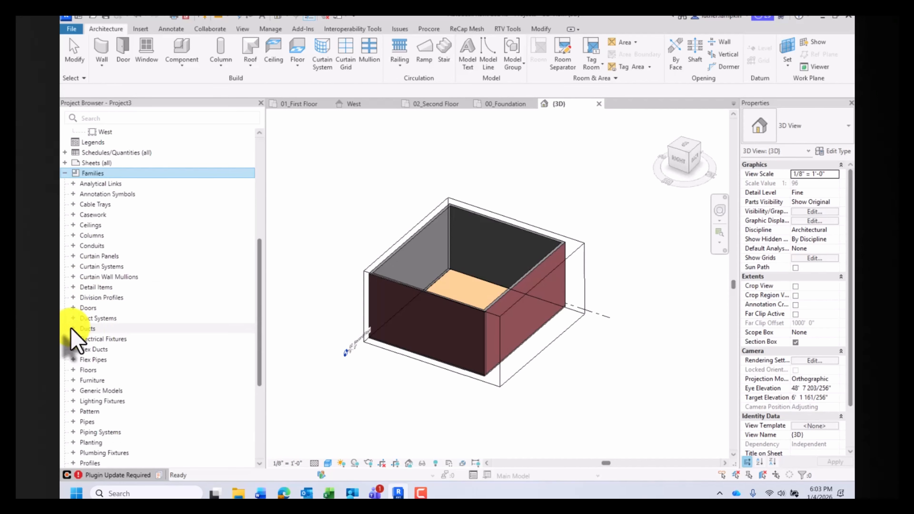
{"action": "double_click", "coordinate": [88, 329]}
{"action": "scroll", "coordinate": [97, 321], "scroll_direction": "down", "scroll_amount": 2}
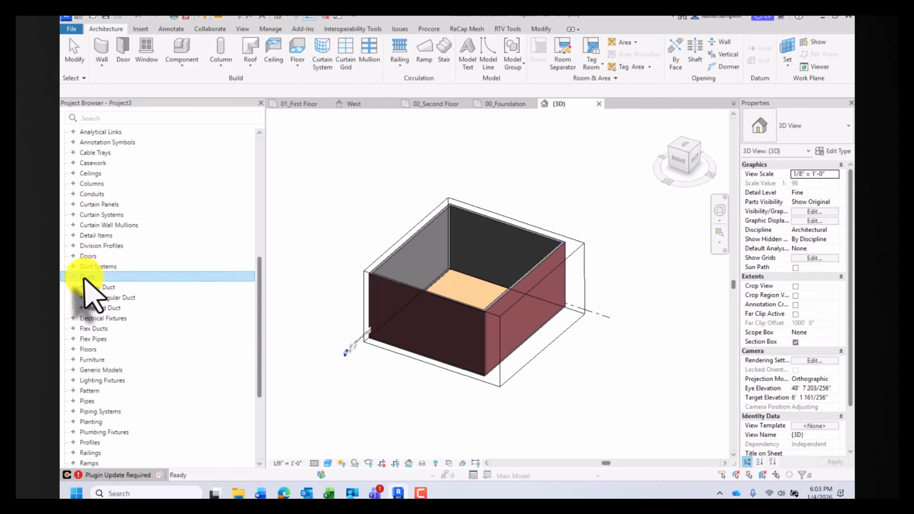
{"action": "left_click", "coordinate": [73, 277]}
{"action": "double_click", "coordinate": [74, 257]}
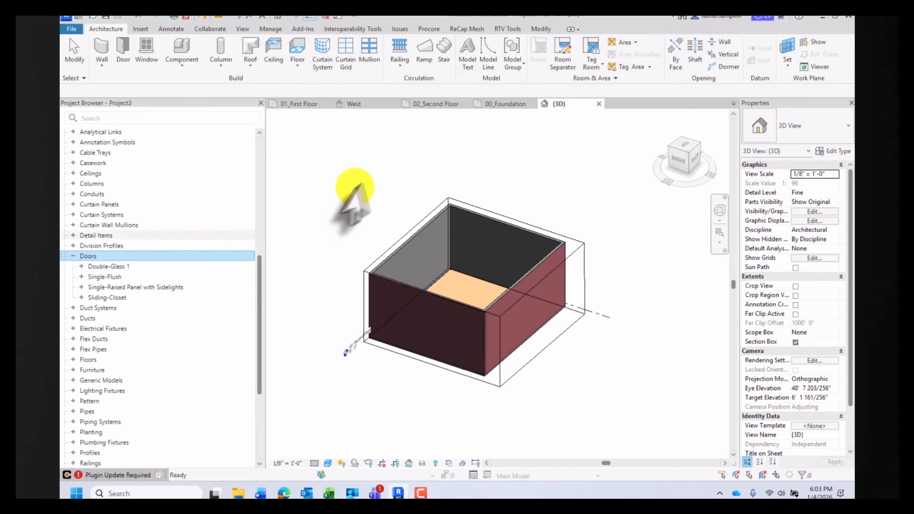
{"action": "left_click", "coordinate": [363, 180]}
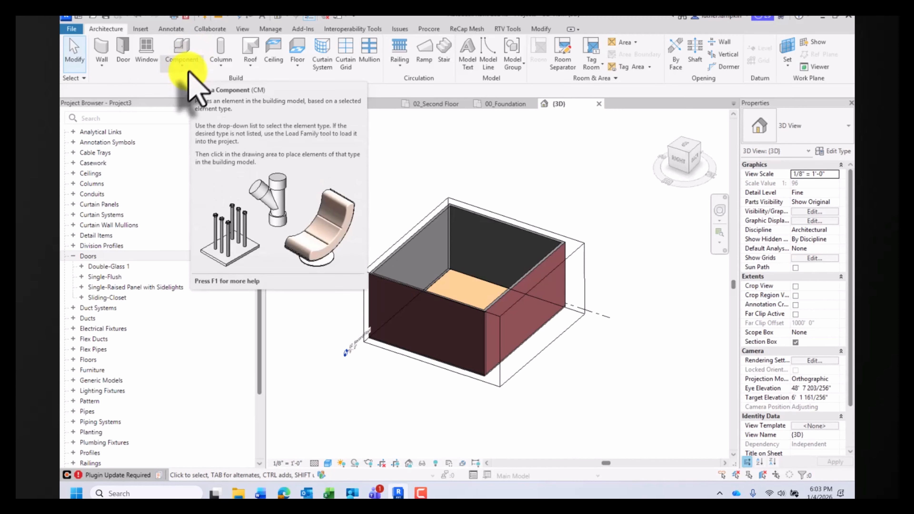
Start Place a Component and look through the loaded component families and types without placing one.
{"action": "left_click", "coordinate": [182, 67]}
{"action": "left_click", "coordinate": [185, 83]}
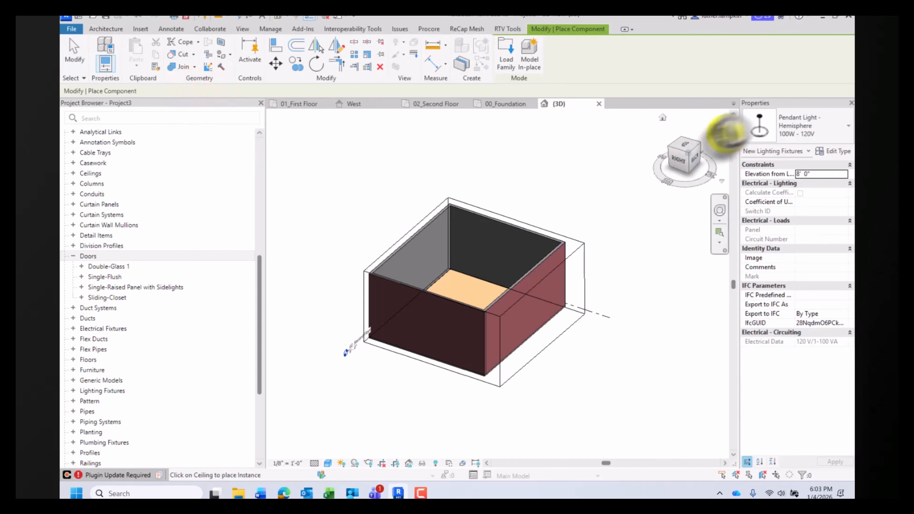
{"action": "left_click", "coordinate": [802, 133]}
{"action": "scroll", "coordinate": [787, 261], "scroll_direction": "down", "scroll_amount": 15}
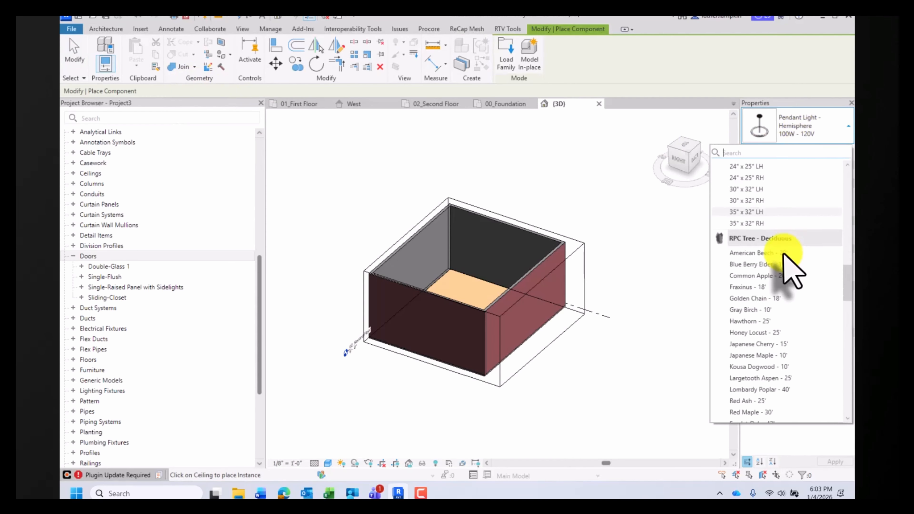
{"action": "scroll", "coordinate": [784, 254], "scroll_direction": "down", "scroll_amount": 5}
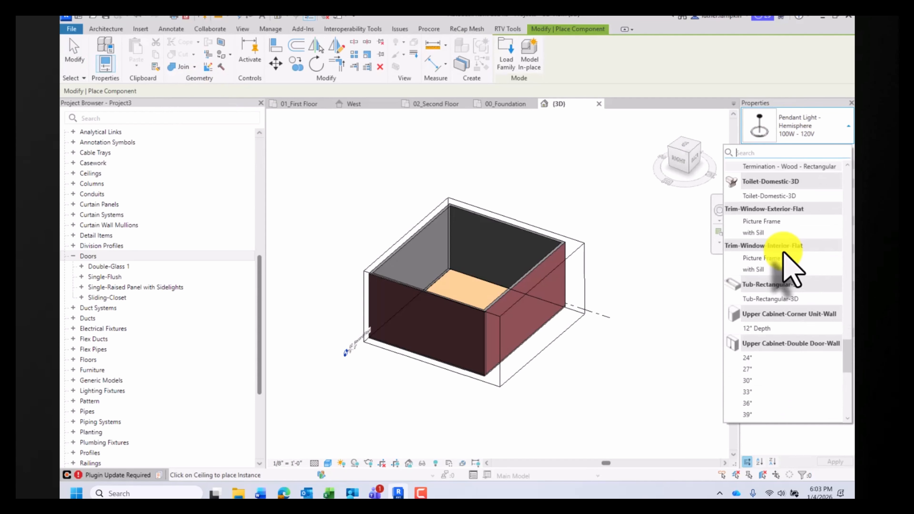
{"action": "scroll", "coordinate": [785, 255], "scroll_direction": "down", "scroll_amount": 3}
{"action": "scroll", "coordinate": [786, 259], "scroll_direction": "up", "scroll_amount": 3}
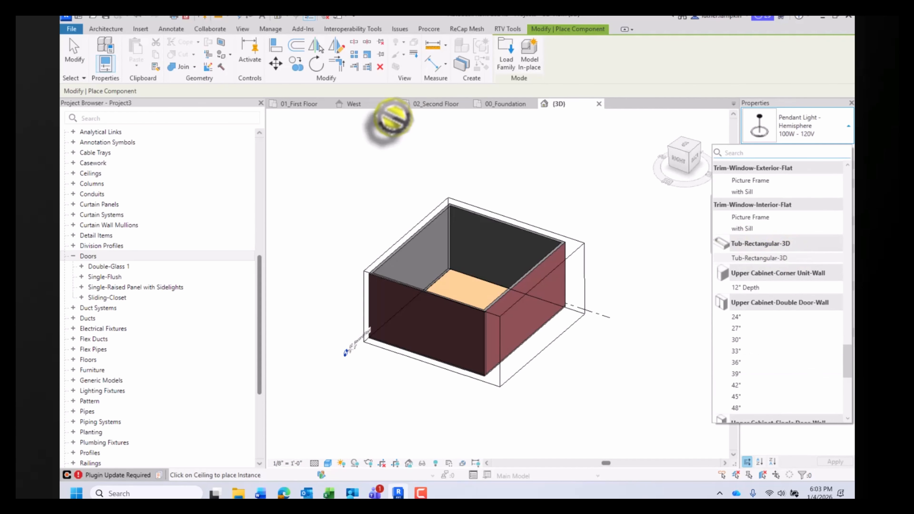
{"action": "key", "text": "Escape"}
{"action": "key", "text": "Escape"}
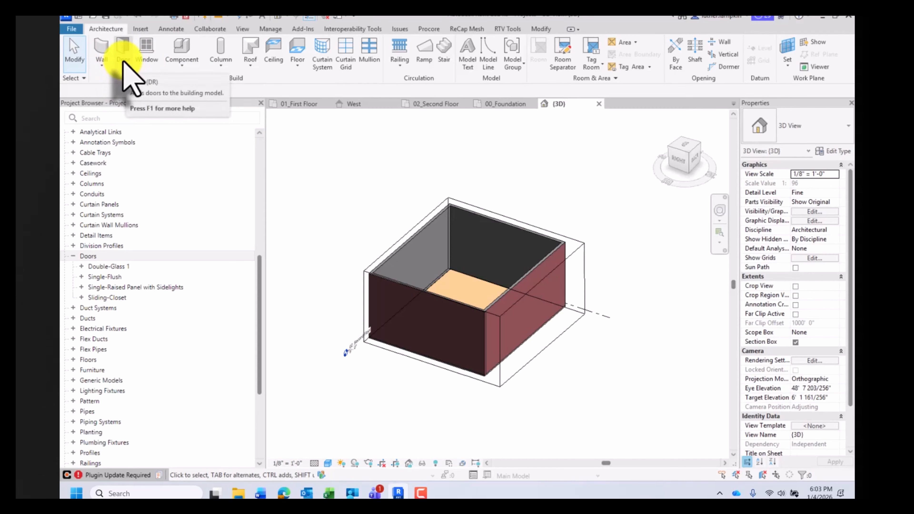
Open Load Autodesk Family and search the cloud library for "doors".
{"action": "left_click", "coordinate": [139, 30]}
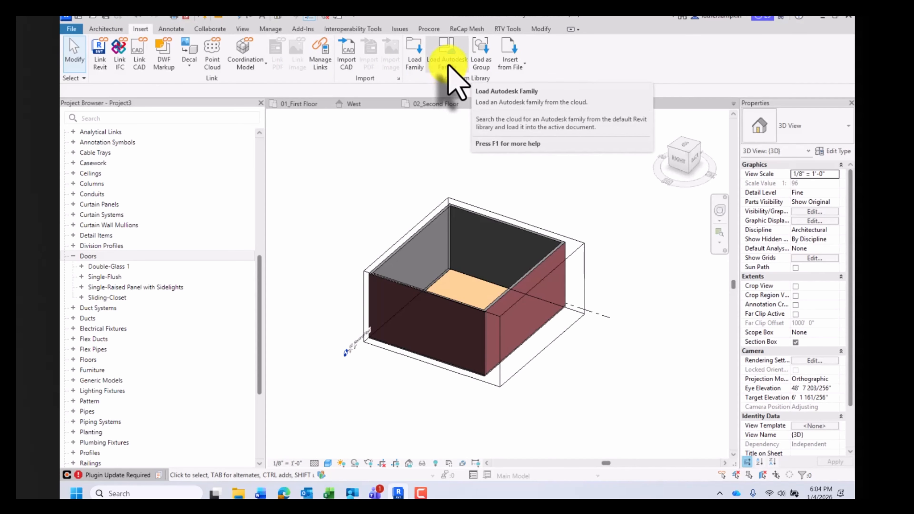
{"action": "left_click", "coordinate": [449, 62]}
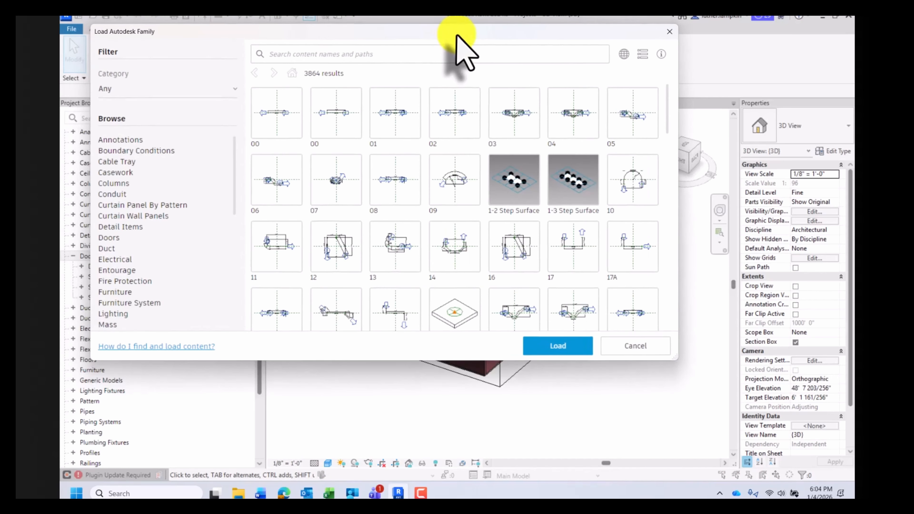
{"action": "left_click", "coordinate": [379, 58]}
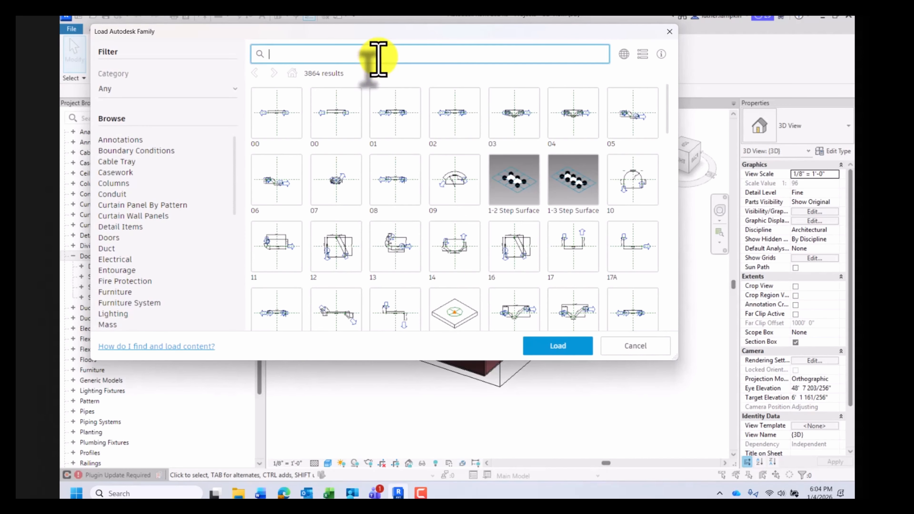
{"action": "key", "text": "Return"}
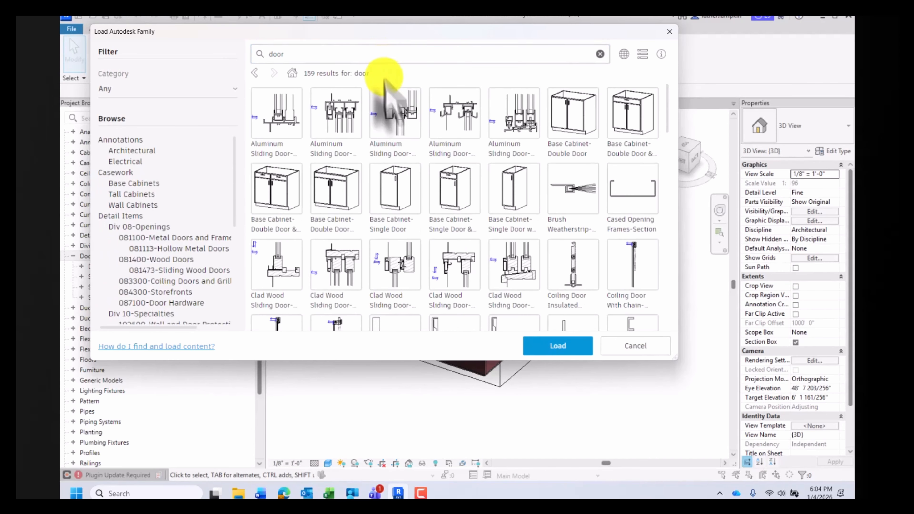
{"action": "type", "text": "doors"}
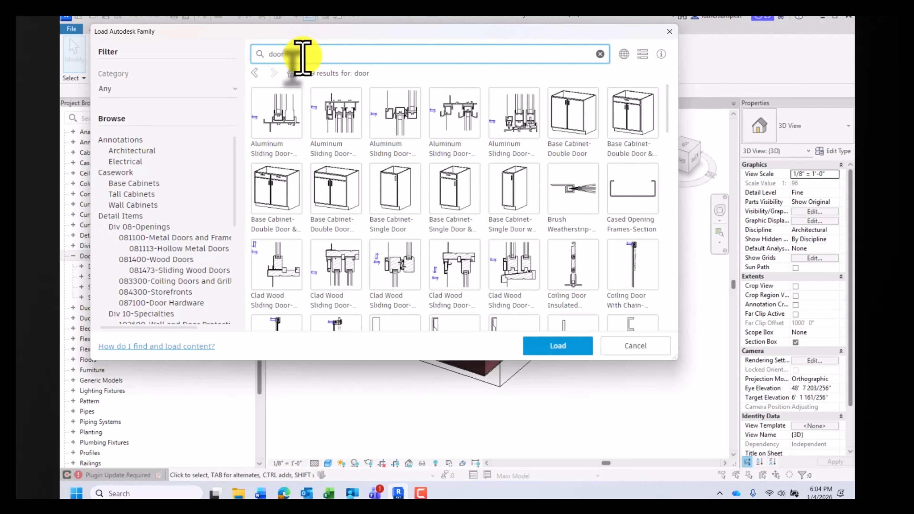
{"action": "key", "text": "Return"}
Select the Door-Exterior-Double-Two_Lite, Door-Exterior-Double, Door-Double-Sliding and Door-Exterior-Single-Two_Lite families from the search results and start loading them.
{"action": "scroll", "coordinate": [373, 153], "scroll_direction": "down", "scroll_amount": 10}
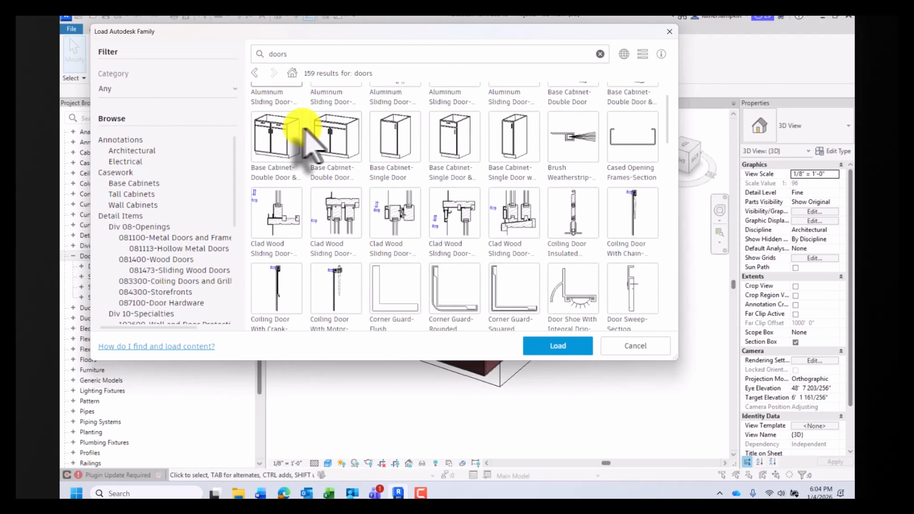
{"action": "scroll", "coordinate": [386, 153], "scroll_direction": "up", "scroll_amount": 1}
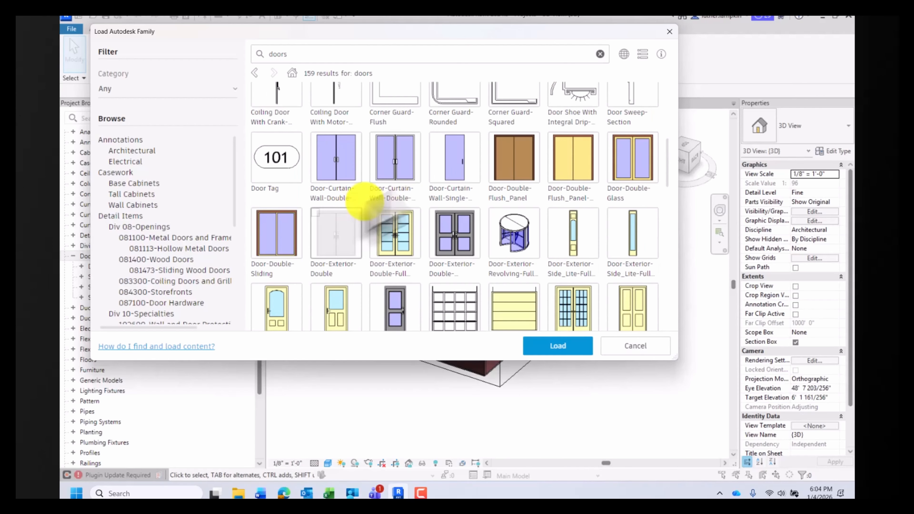
{"action": "scroll", "coordinate": [595, 190], "scroll_direction": "down", "scroll_amount": 1}
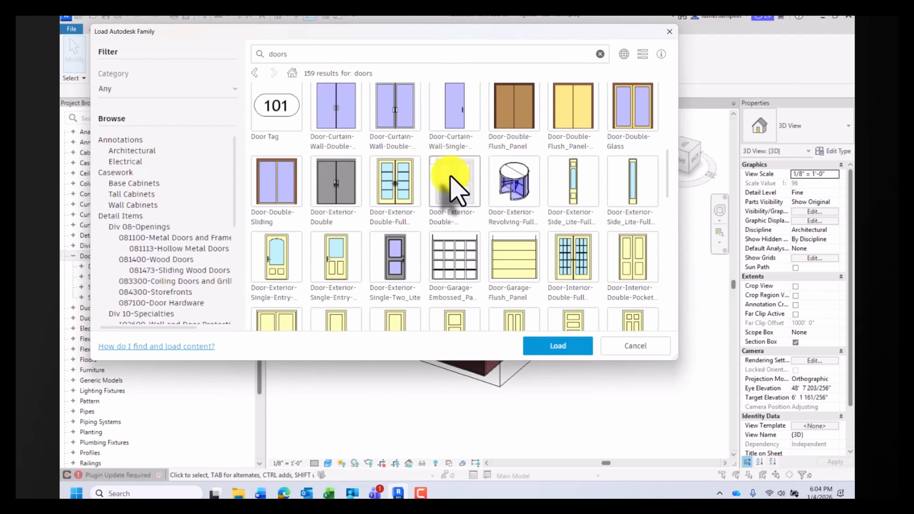
{"action": "left_click", "coordinate": [452, 182]}
{"action": "left_click", "coordinate": [344, 173]}
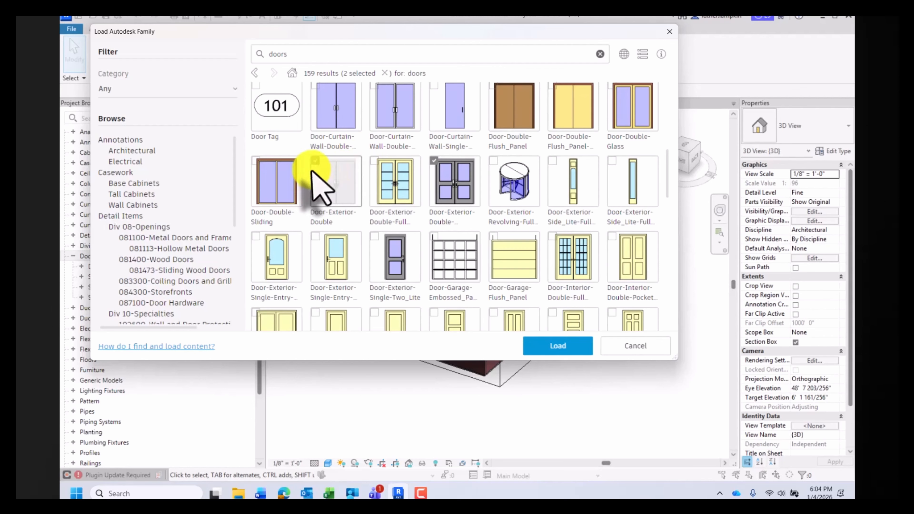
{"action": "left_click", "coordinate": [280, 187]}
{"action": "left_click", "coordinate": [397, 254]}
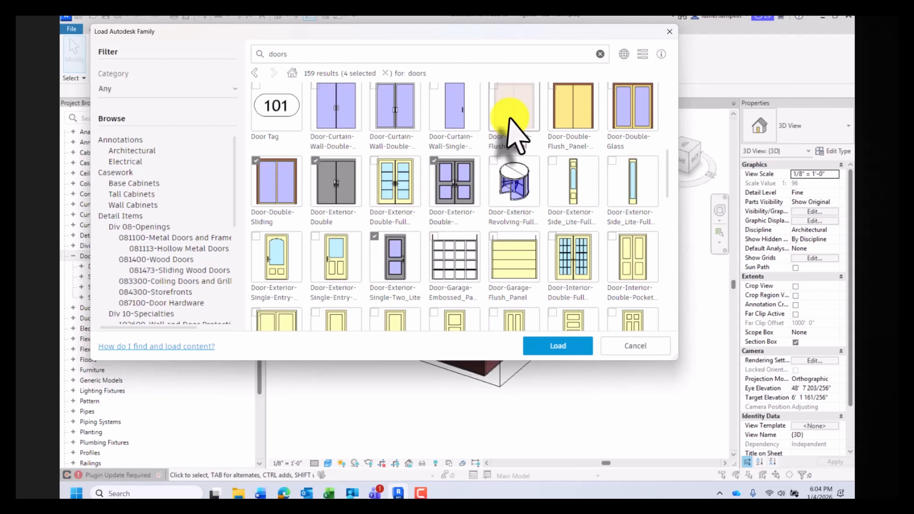
{"action": "scroll", "coordinate": [497, 166], "scroll_direction": "down", "scroll_amount": 1}
{"action": "scroll", "coordinate": [496, 165], "scroll_direction": "down", "scroll_amount": 5}
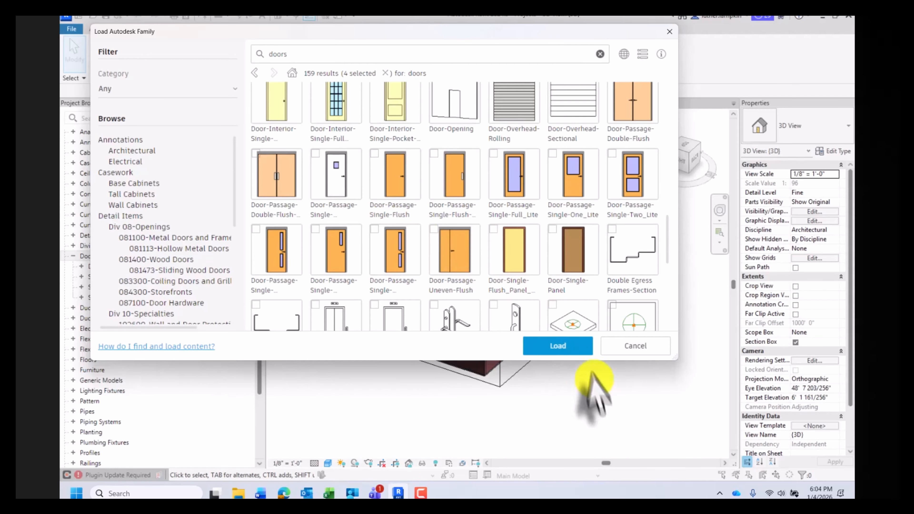
{"action": "left_click", "coordinate": [550, 346]}
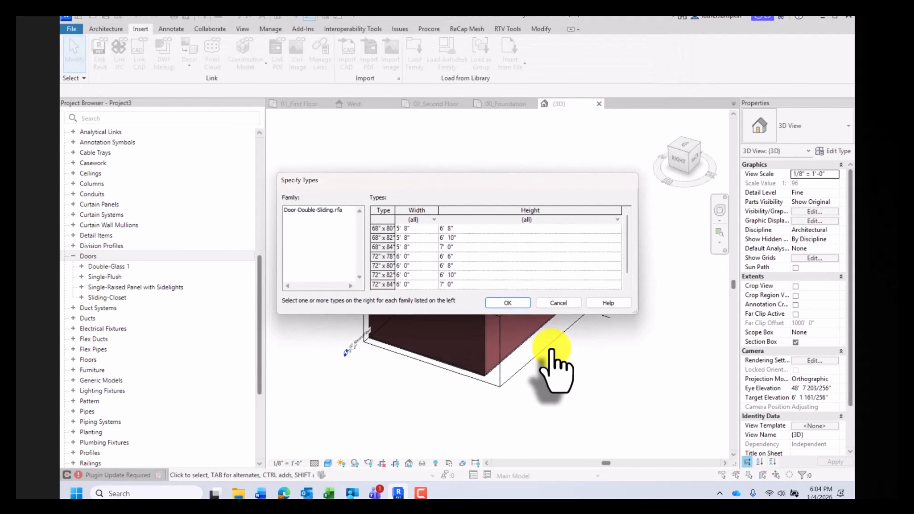
Load the 68" x 80", 72" x 78" and 72" x 84" types of the Door-Double-Sliding family.
{"action": "left_click_drag", "start_coordinate": [338, 187], "coordinate": [351, 158]}
{"action": "left_click", "coordinate": [326, 181]}
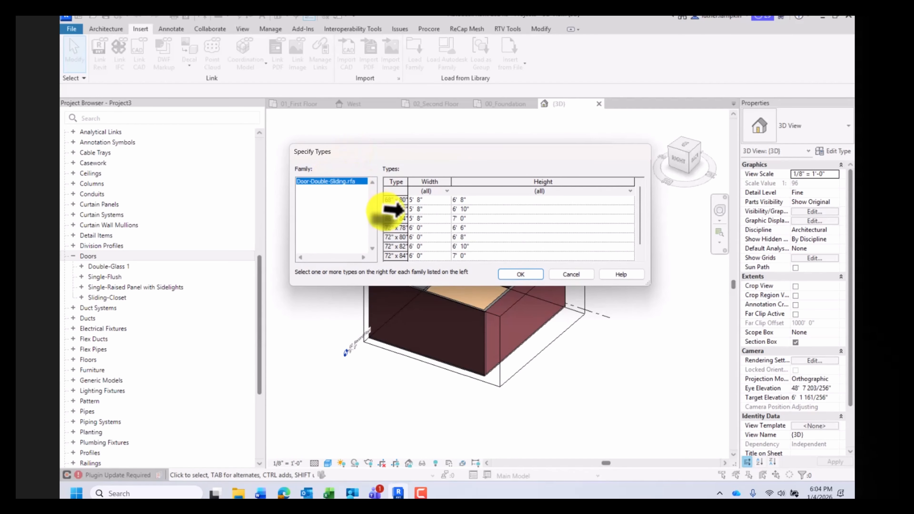
{"action": "mouse_move", "coordinate": [418, 152]}
{"action": "left_mouse_down"}
{"action": "mouse_move", "coordinate": [406, 137]}
{"action": "mouse_move", "coordinate": [405, 163]}
{"action": "mouse_move", "coordinate": [415, 165]}
{"action": "left_mouse_up"}
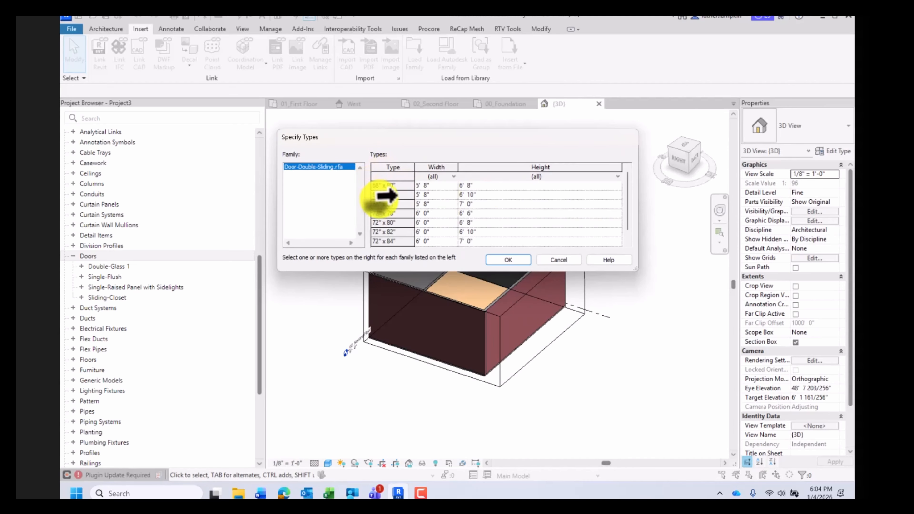
{"action": "left_click", "coordinate": [399, 211]}
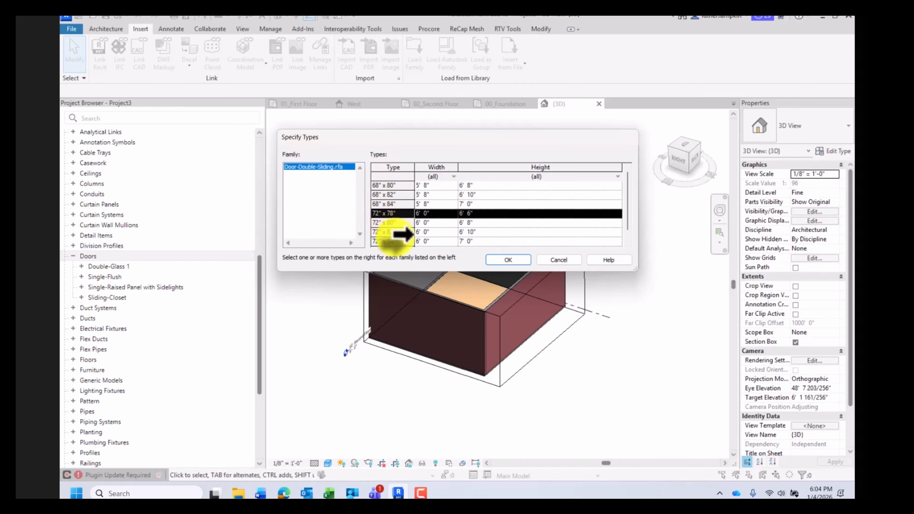
{"action": "left_click", "coordinate": [403, 241], "text": "ctrl"}
{"action": "left_click", "coordinate": [401, 185], "text": "ctrl"}
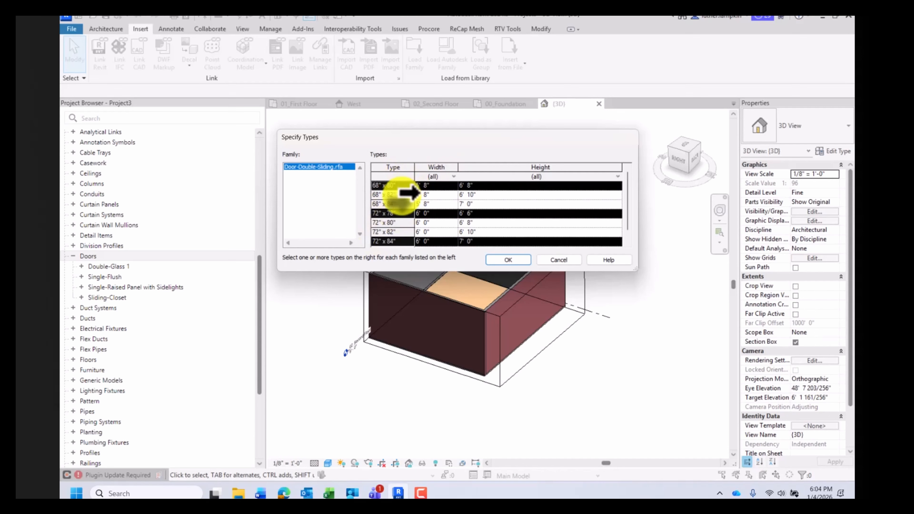
{"action": "left_click", "coordinate": [501, 260]}
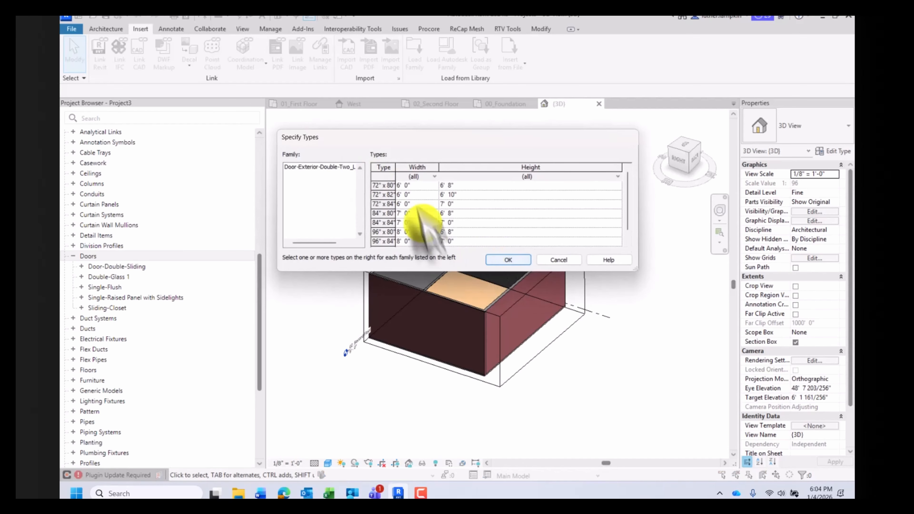
Load the 72" x 82" and 84" x 84" types of the Door-Exterior-Double-Two_Lite family.
{"action": "left_click", "coordinate": [340, 168]}
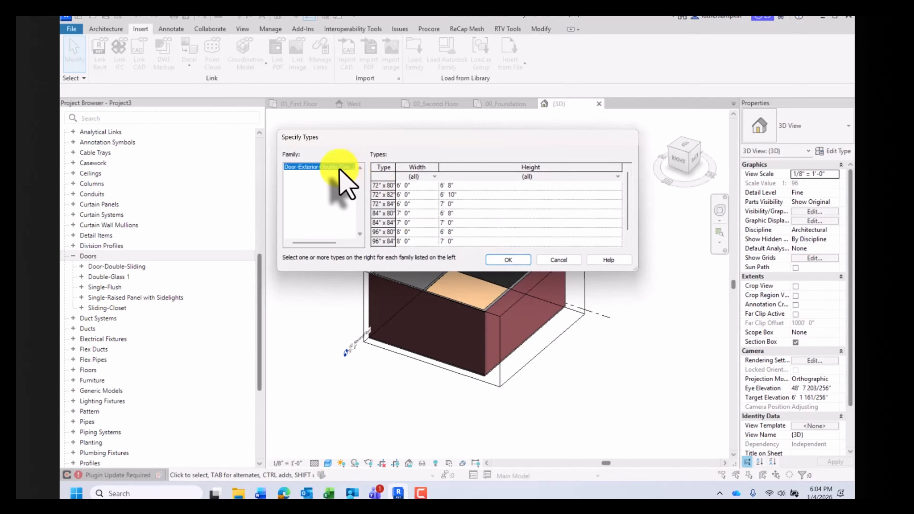
{"action": "left_click", "coordinate": [396, 194]}
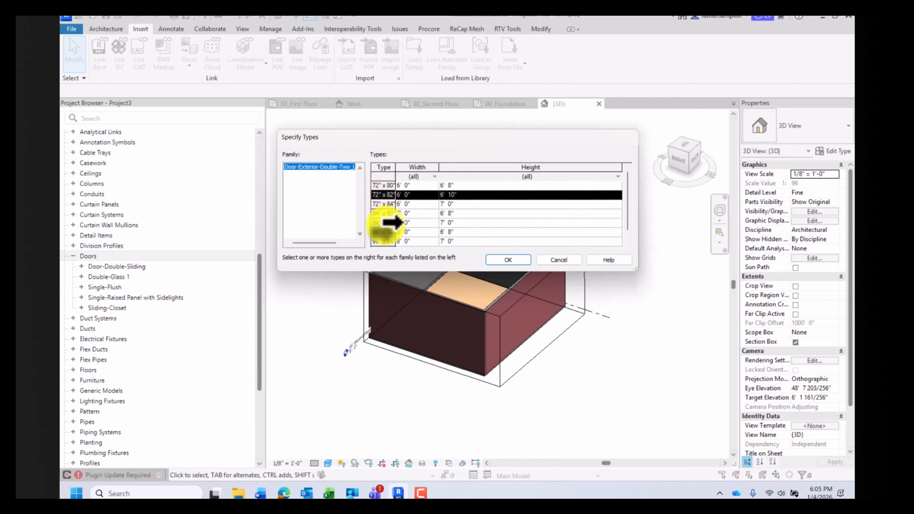
{"action": "left_click", "coordinate": [394, 222], "text": "ctrl"}
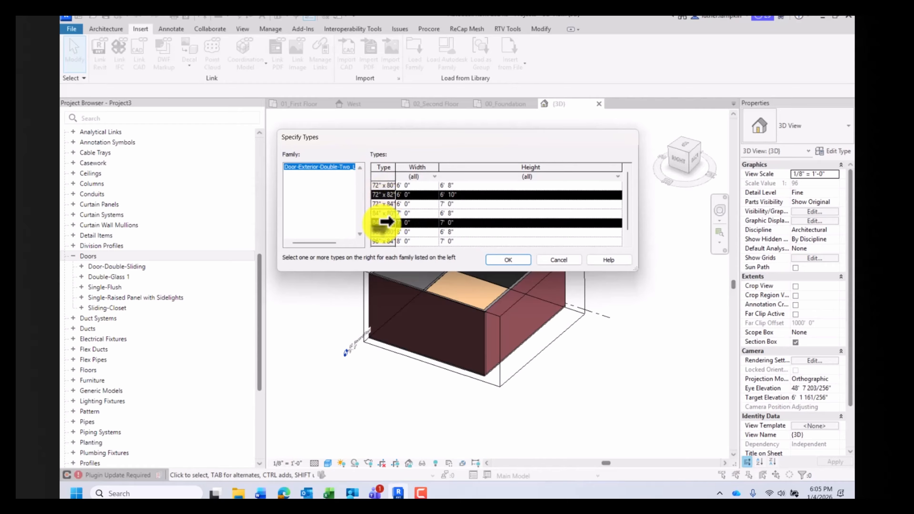
{"action": "left_click", "coordinate": [509, 260]}
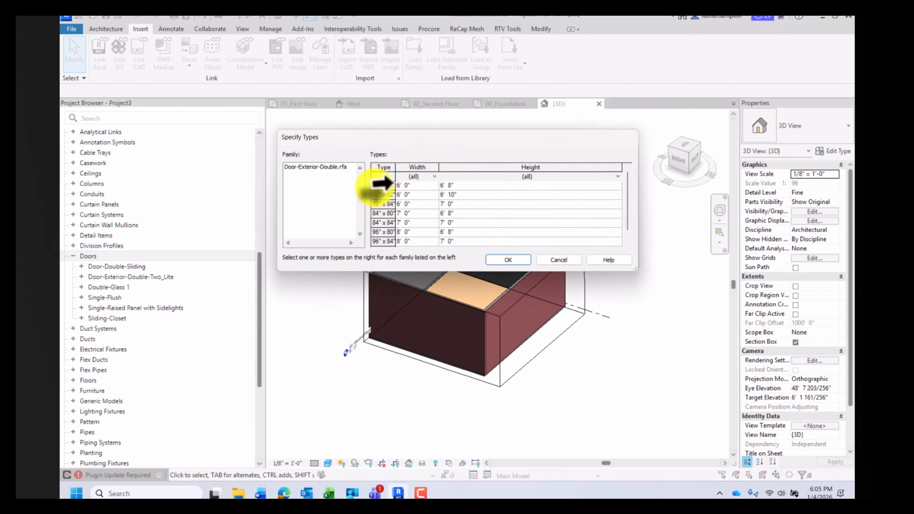
Load the 72" x 84" and 96" x 84" types of Door-Exterior-Double and the 36" x 80", 36" x 94" and 42" x 80" types of Door-Exterior-Single-Two_Lite.
{"action": "left_click", "coordinate": [394, 203]}
{"action": "left_click", "coordinate": [394, 239], "text": "ctrl"}
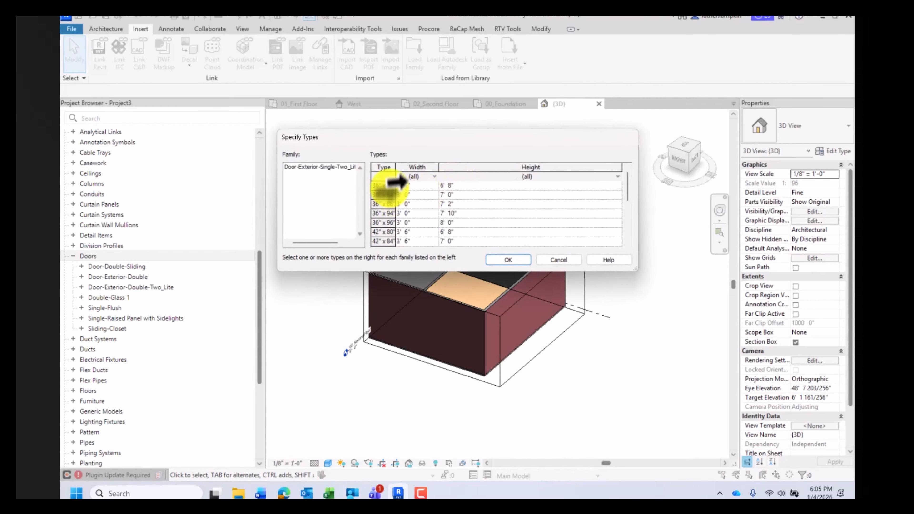
{"action": "left_click", "coordinate": [396, 185]}
{"action": "left_click", "coordinate": [396, 213], "text": "ctrl"}
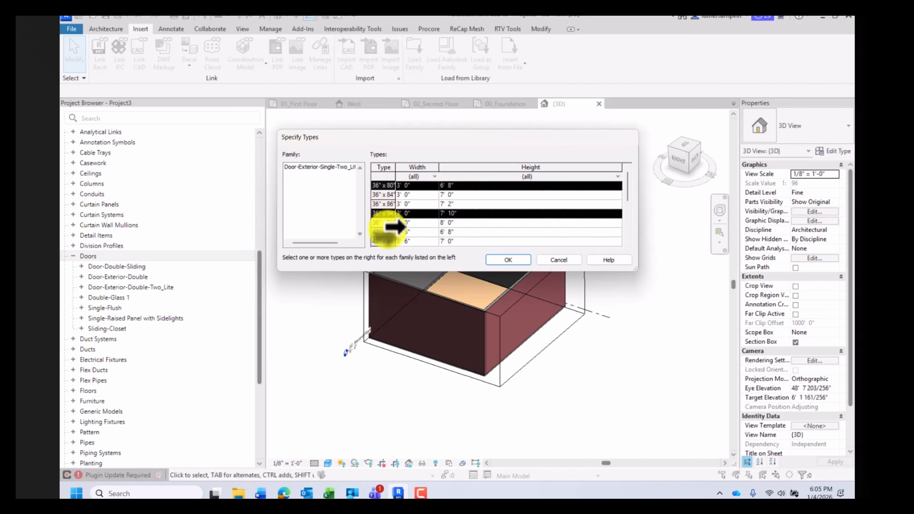
{"action": "left_click", "coordinate": [395, 232], "text": "ctrl"}
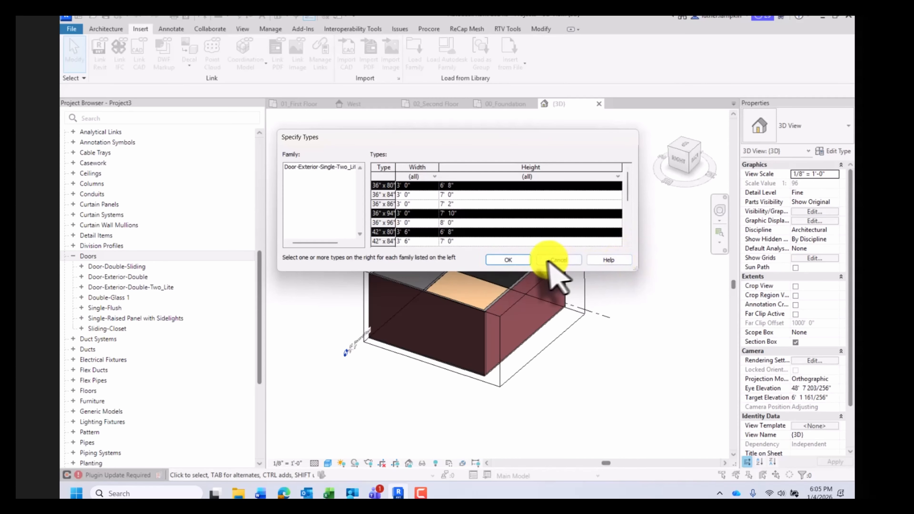
{"action": "left_click", "coordinate": [521, 260]}
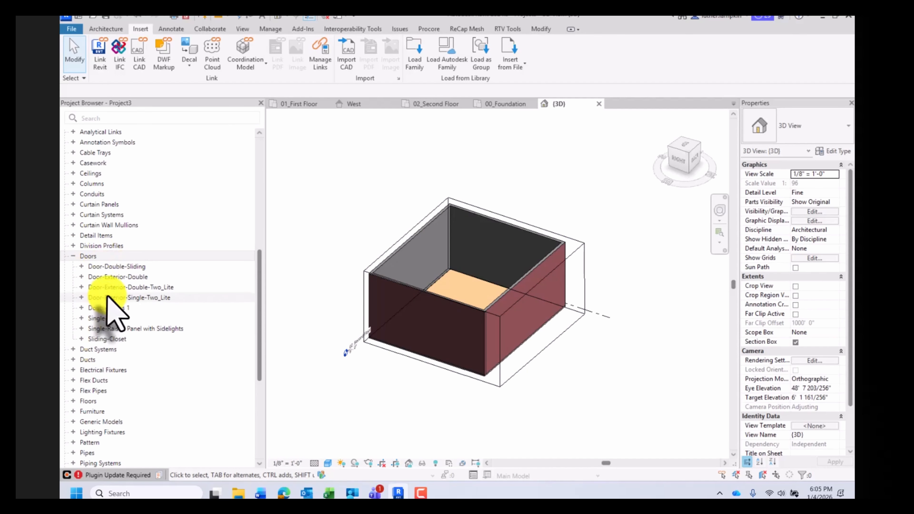
Start placing a door with the Door-Exterior-Single-Two_Lite 36" x 80" type and review its instance properties.
{"action": "mouse_move", "coordinate": [402, 198]}
{"action": "middle_mouse_down", "text": "shift"}
{"action": "mouse_move", "coordinate": [423, 204]}
{"action": "mouse_move", "coordinate": [399, 202]}
{"action": "middle_mouse_up", "text": "shift"}
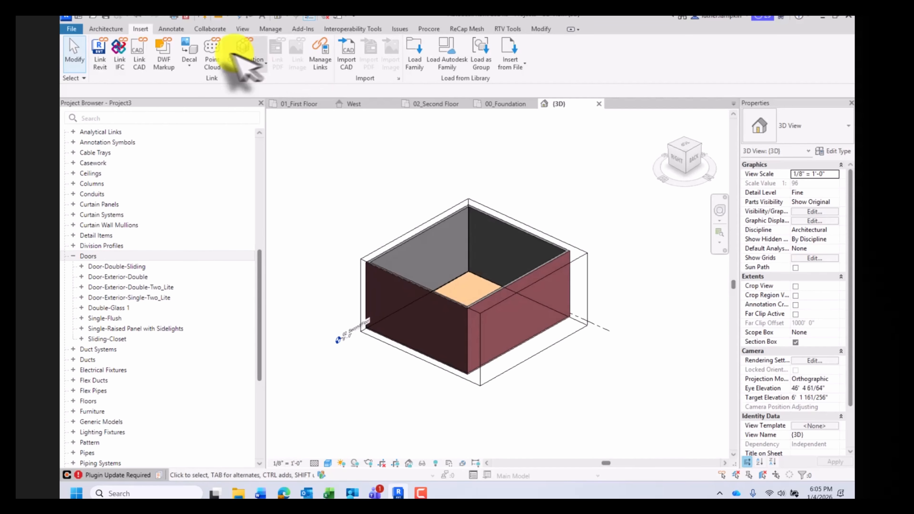
{"action": "left_click", "coordinate": [113, 29]}
{"action": "left_click", "coordinate": [121, 48]}
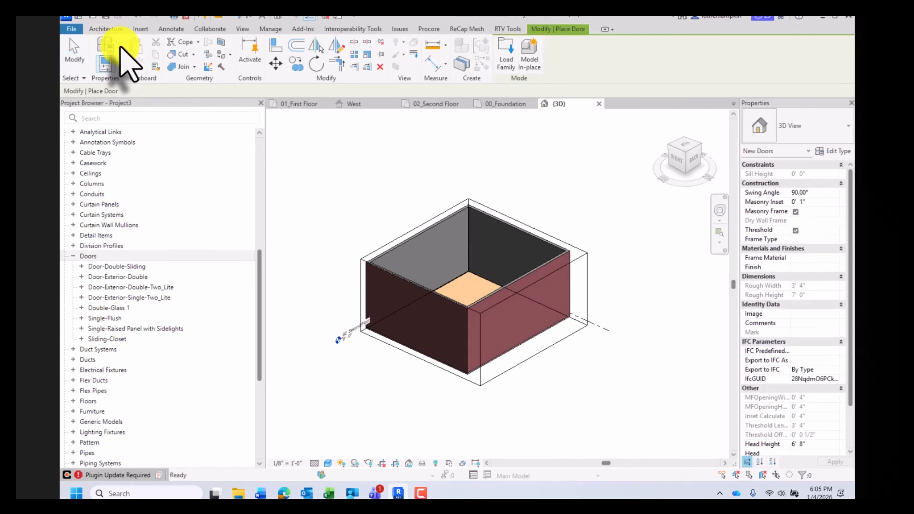
{"action": "left_click", "coordinate": [826, 126]}
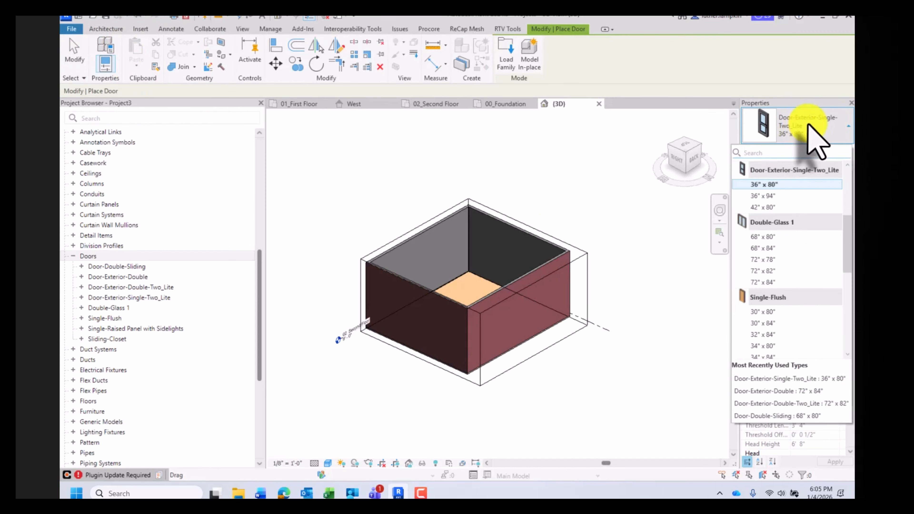
{"action": "left_click", "coordinate": [804, 134]}
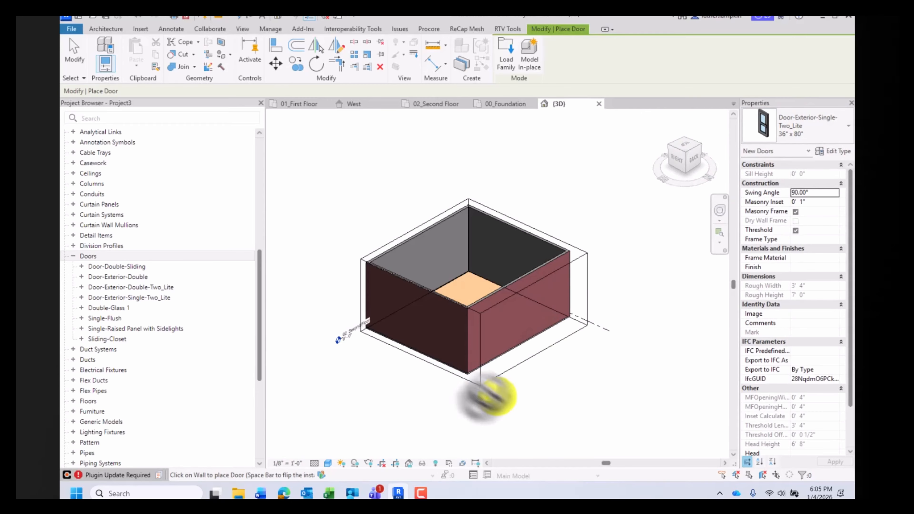
{"action": "middle_click_drag", "start_coordinate": [434, 353], "coordinate": [591, 345], "text": "shift"}
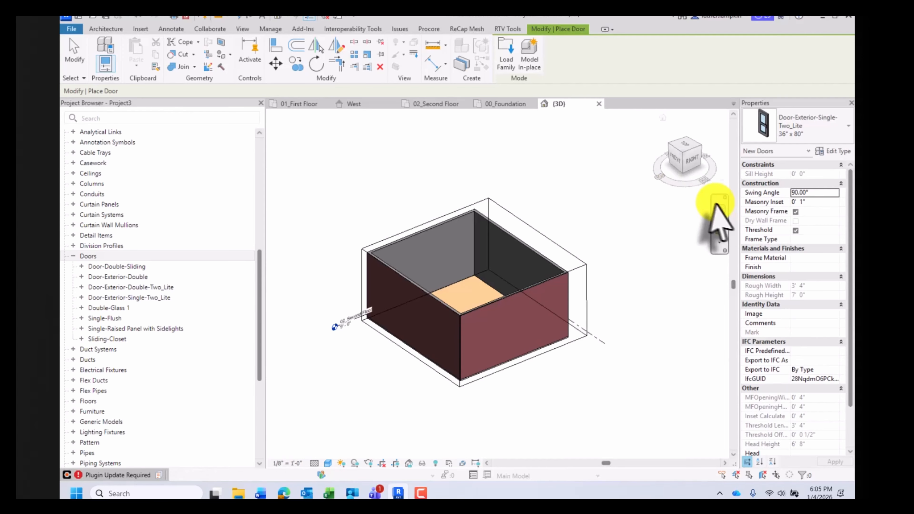
{"action": "scroll", "coordinate": [794, 248], "scroll_direction": "down", "scroll_amount": 1}
{"action": "scroll", "coordinate": [795, 245], "scroll_direction": "up", "scroll_amount": 1}
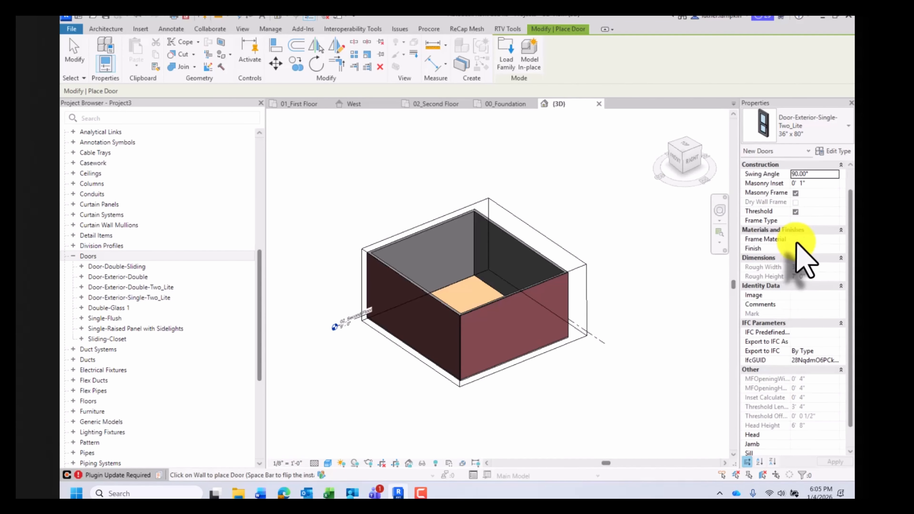
{"action": "scroll", "coordinate": [799, 243], "scroll_direction": "down", "scroll_amount": 1}
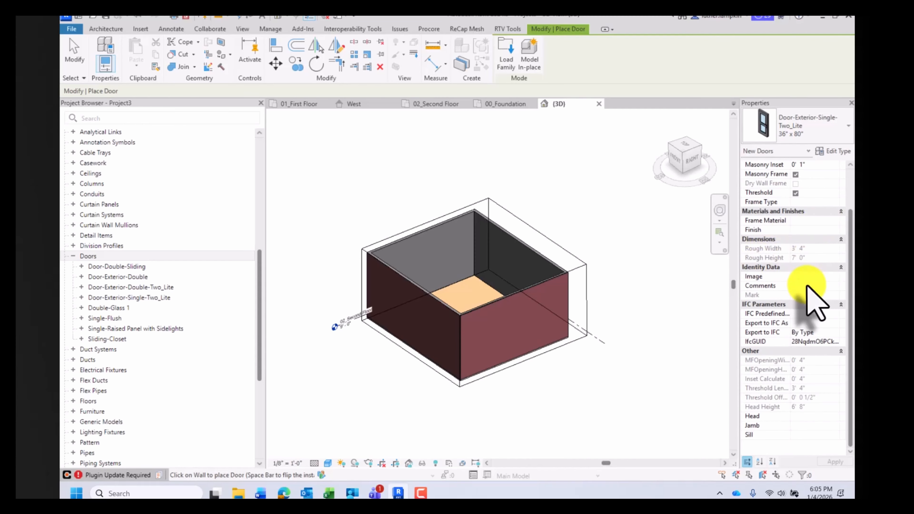
{"action": "scroll", "coordinate": [816, 407], "scroll_direction": "up", "scroll_amount": 2}
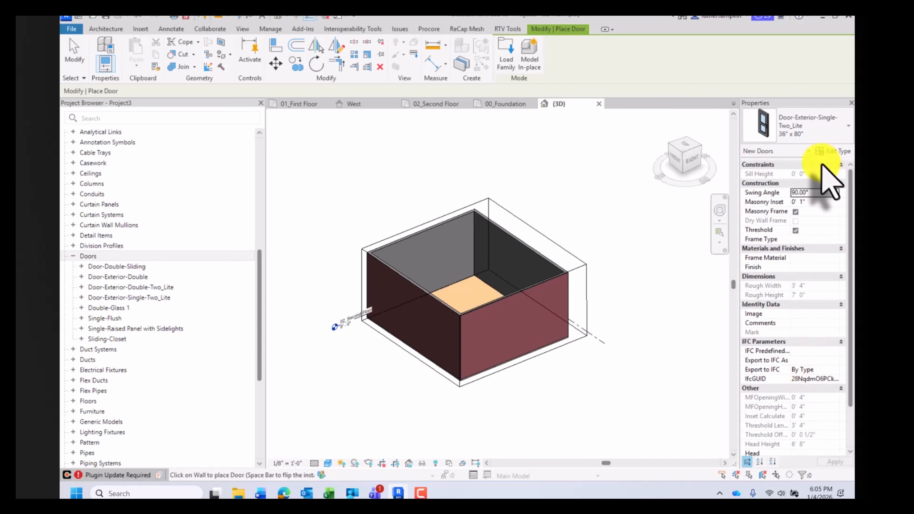
Open the type properties of the 36" x 80" exterior single door and set its Type Mark to "d".
{"action": "left_click", "coordinate": [839, 151]}
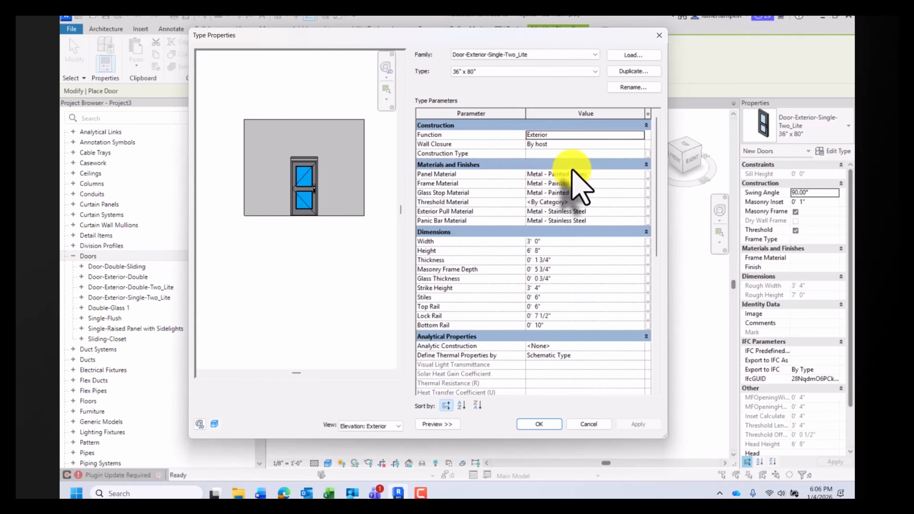
{"action": "scroll", "coordinate": [572, 172], "scroll_direction": "down", "scroll_amount": 1}
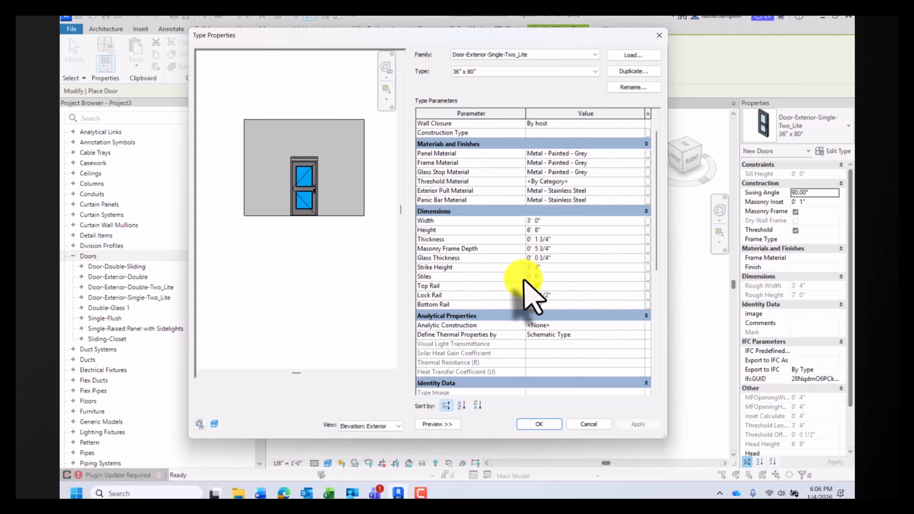
{"action": "scroll", "coordinate": [554, 266], "scroll_direction": "down", "scroll_amount": 2}
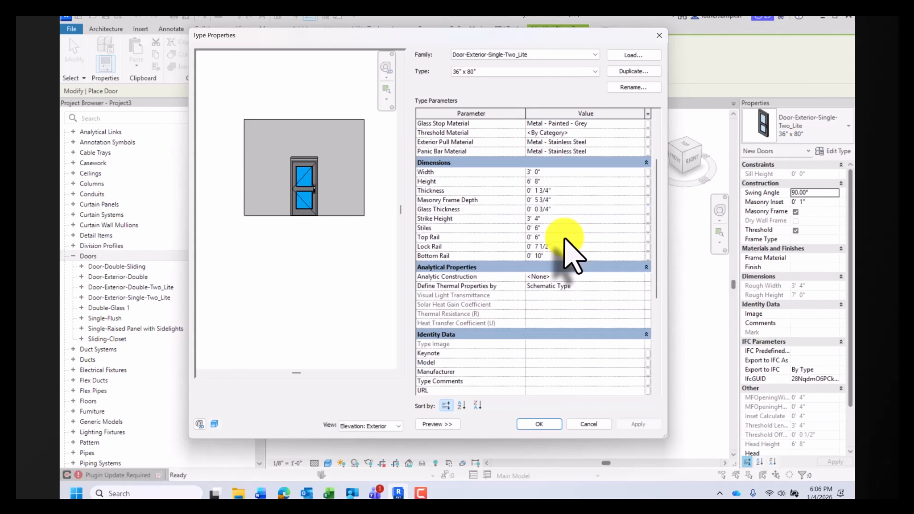
{"action": "scroll", "coordinate": [572, 245], "scroll_direction": "down", "scroll_amount": 2}
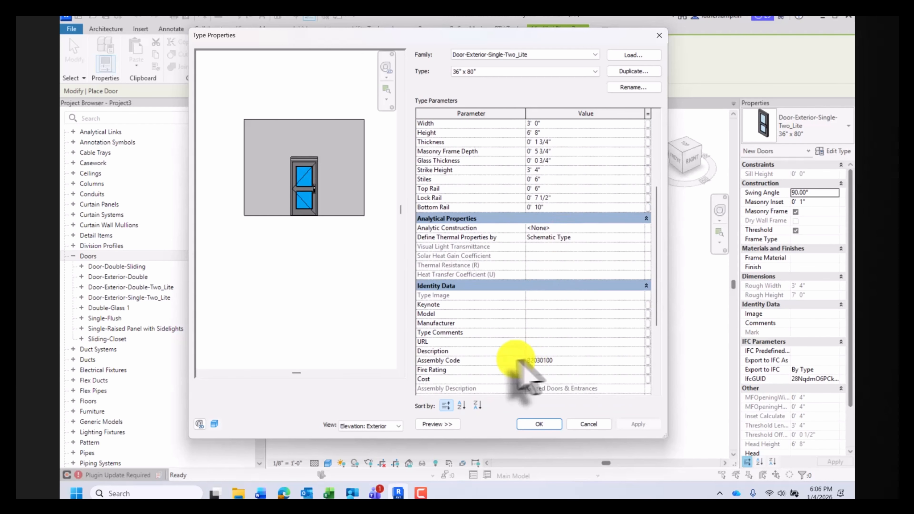
{"action": "scroll", "coordinate": [511, 360], "scroll_direction": "down", "scroll_amount": 1}
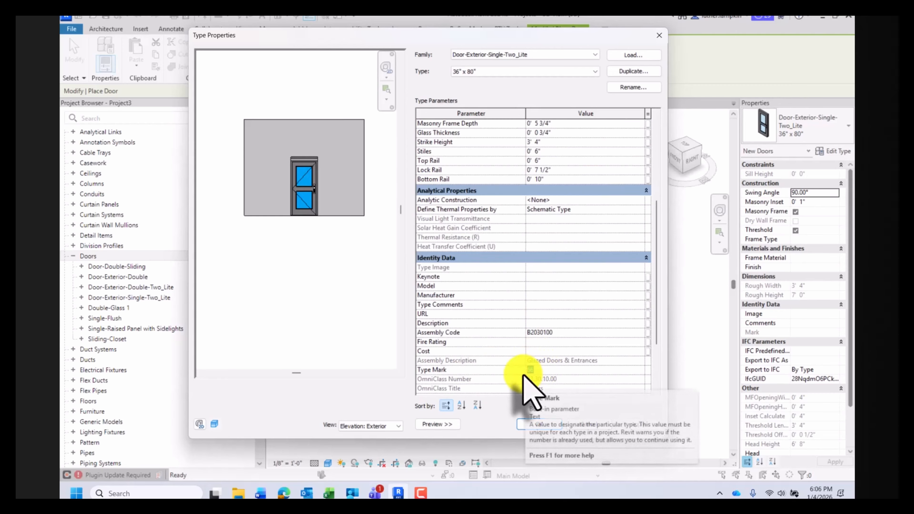
{"action": "type", "text": "d"}
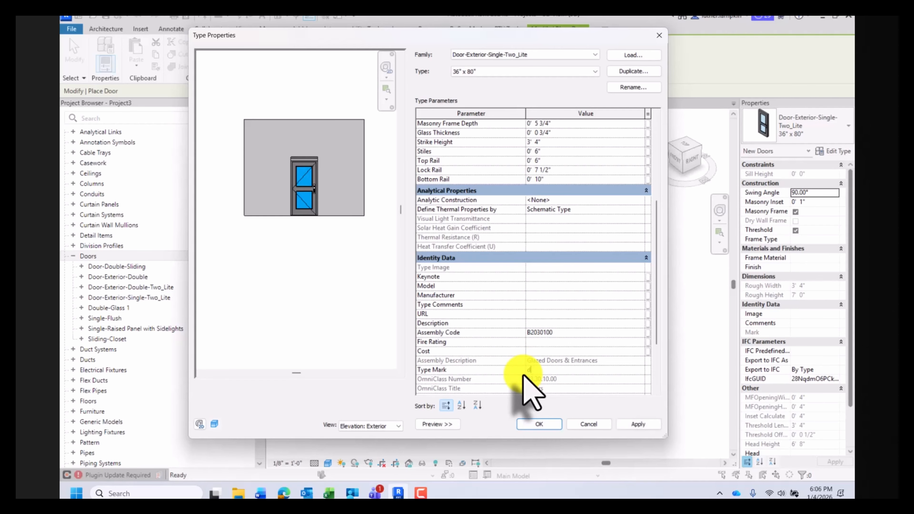
Check the sizes available in the door family, keep the 36" x 80" type and accept the type properties.
{"action": "scroll", "coordinate": [535, 234], "scroll_direction": "up", "scroll_amount": 5}
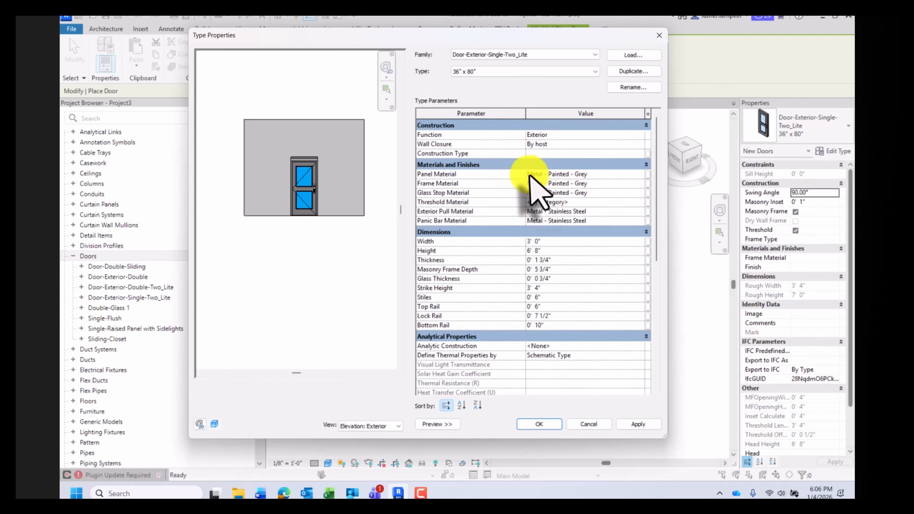
{"action": "left_click", "coordinate": [492, 72]}
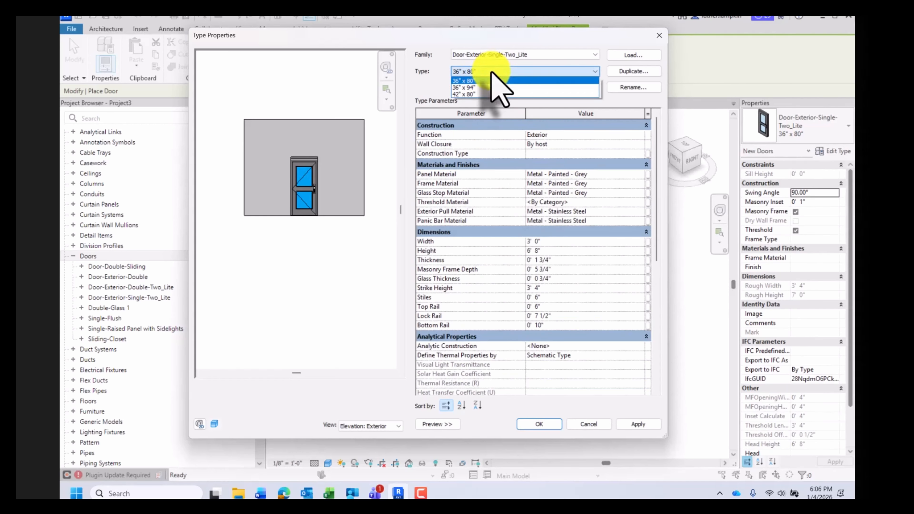
{"action": "left_click", "coordinate": [492, 72]}
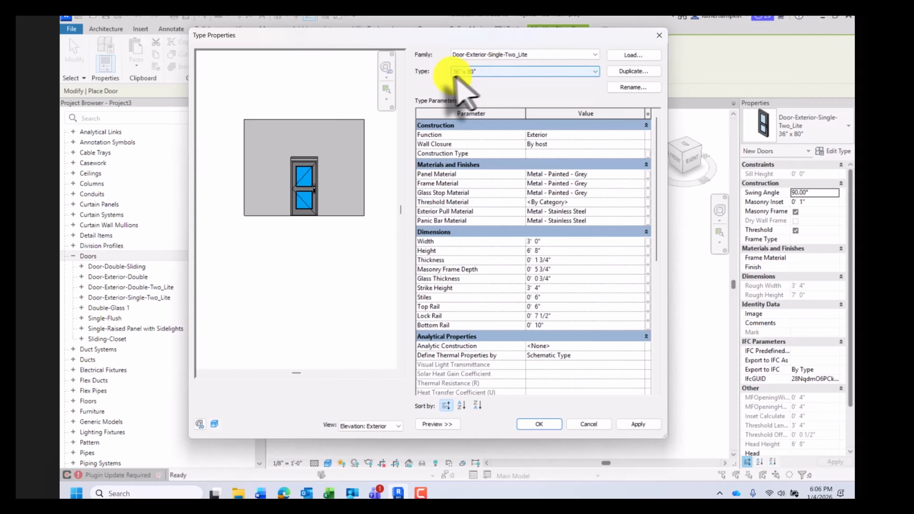
{"action": "left_click", "coordinate": [492, 70]}
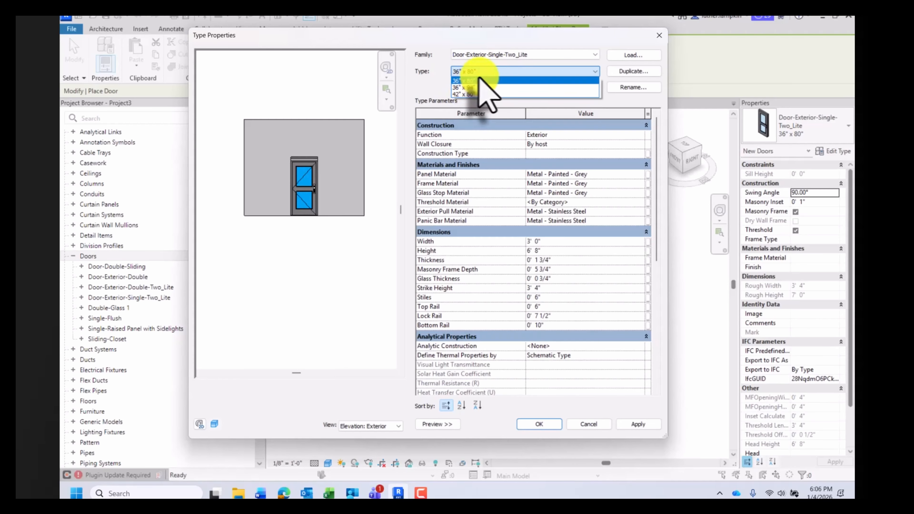
{"action": "left_click", "coordinate": [443, 79]}
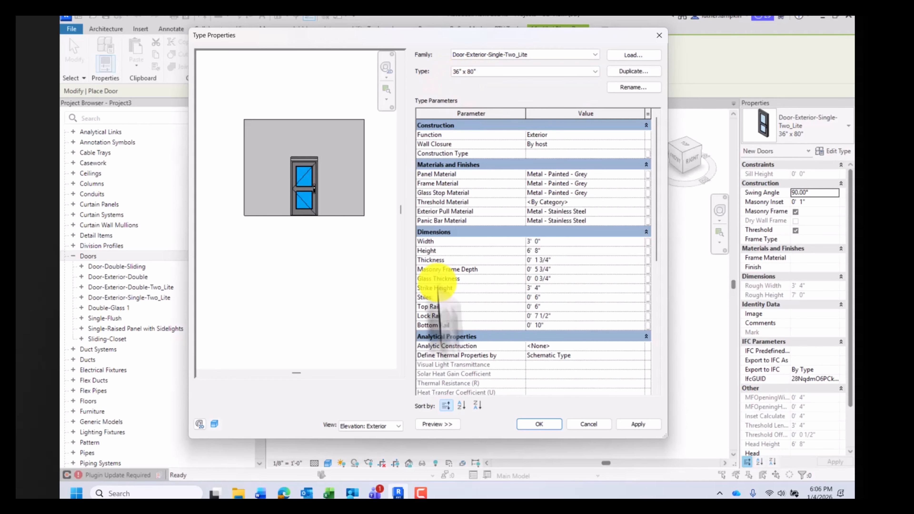
{"action": "left_click", "coordinate": [536, 426]}
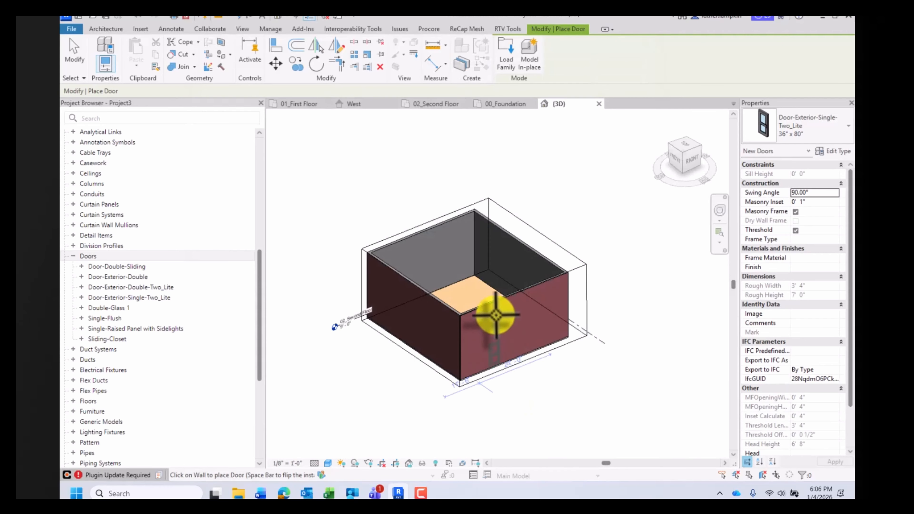
Place the 36" x 80" exterior door in the south wall of the 02_Second Floor plan, about 21'-0" from the west end.
{"action": "middle_click_drag", "start_coordinate": [514, 321], "coordinate": [453, 282]}
{"action": "scroll", "coordinate": [456, 249], "scroll_direction": "up", "scroll_amount": 3}
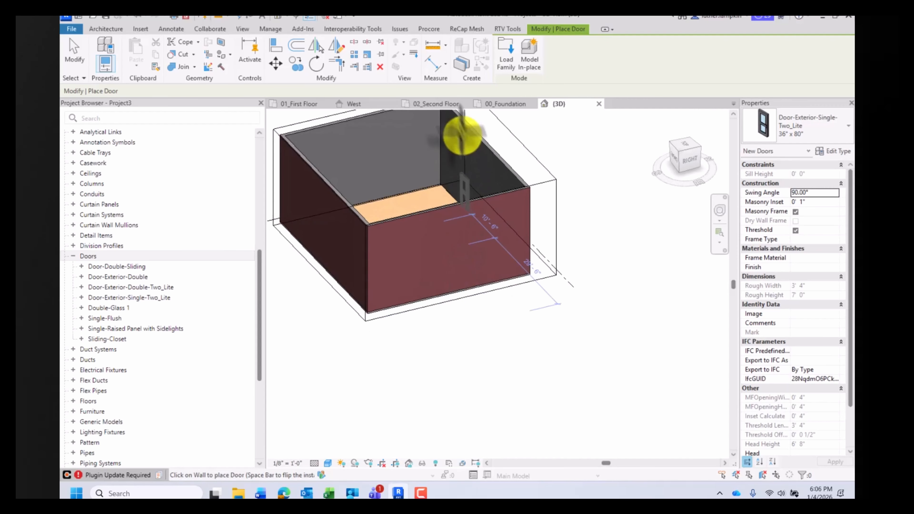
{"action": "left_click", "coordinate": [438, 105]}
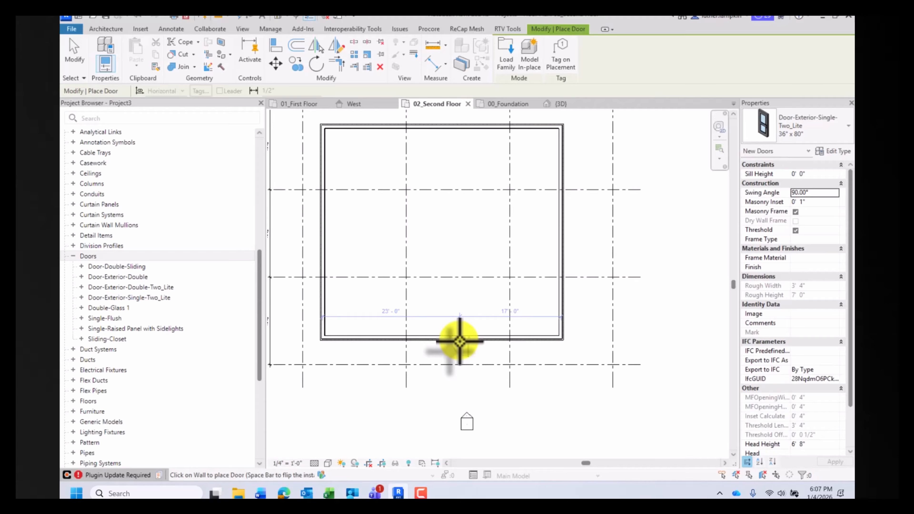
{"action": "scroll", "coordinate": [449, 344], "scroll_direction": "up", "scroll_amount": 4}
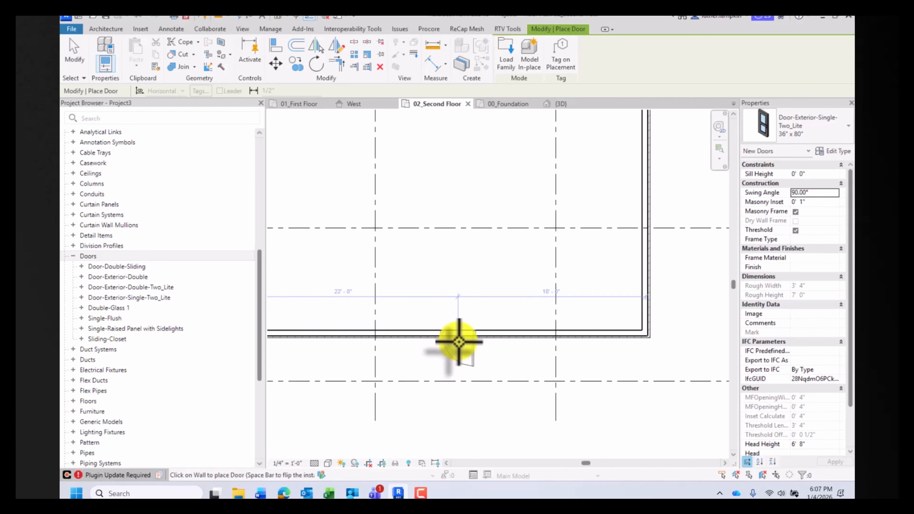
{"action": "scroll", "coordinate": [461, 341], "scroll_direction": "down", "scroll_amount": 2}
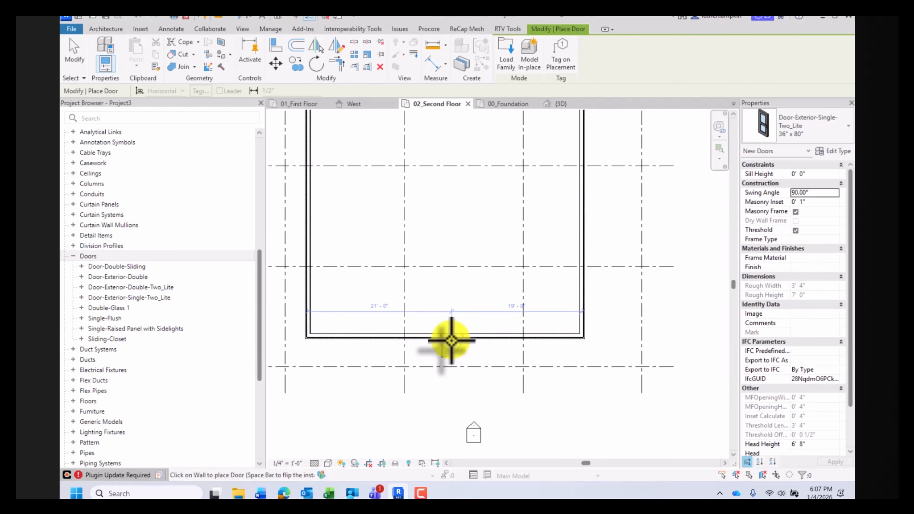
{"action": "left_click", "coordinate": [451, 341]}
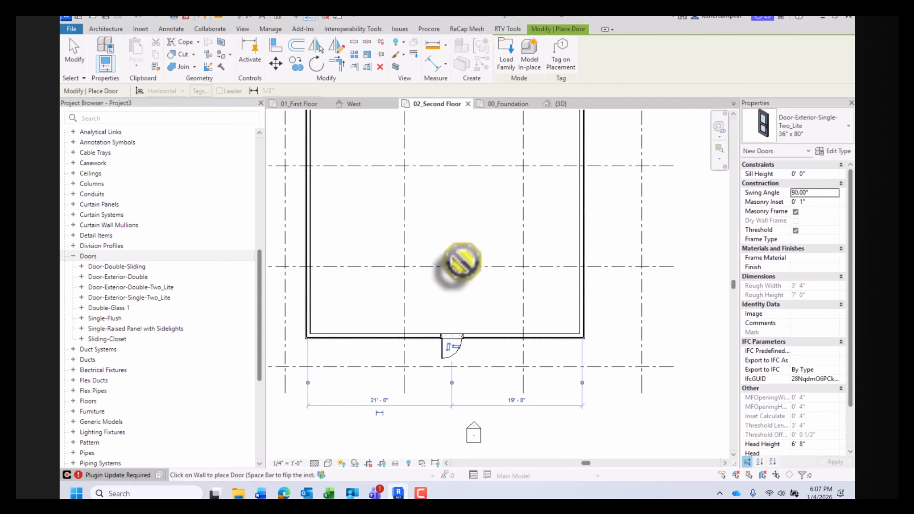
Place the same door in the east wall about 4'-0" from its north end, near the west wall's north end, and mid-north wall, then end placement.
{"action": "scroll", "coordinate": [435, 321], "scroll_direction": "up", "scroll_amount": 3}
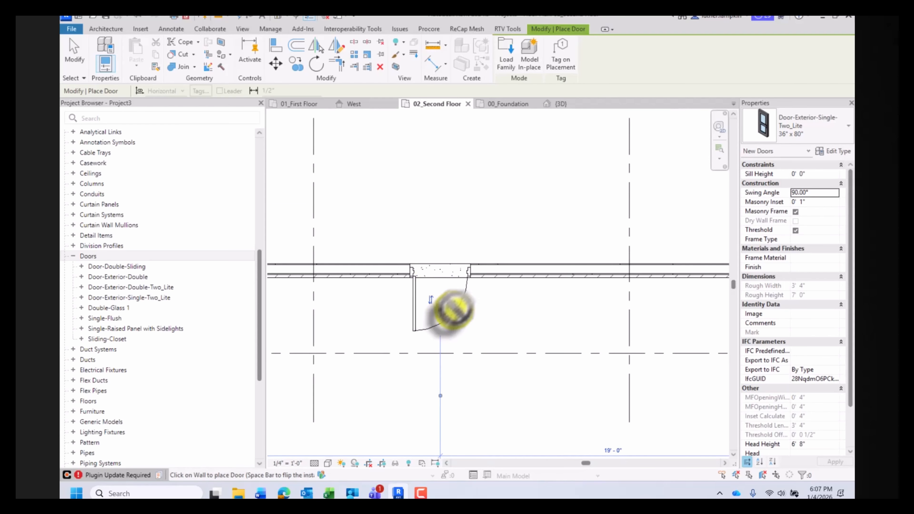
{"action": "scroll", "coordinate": [460, 316], "scroll_direction": "down", "scroll_amount": 2}
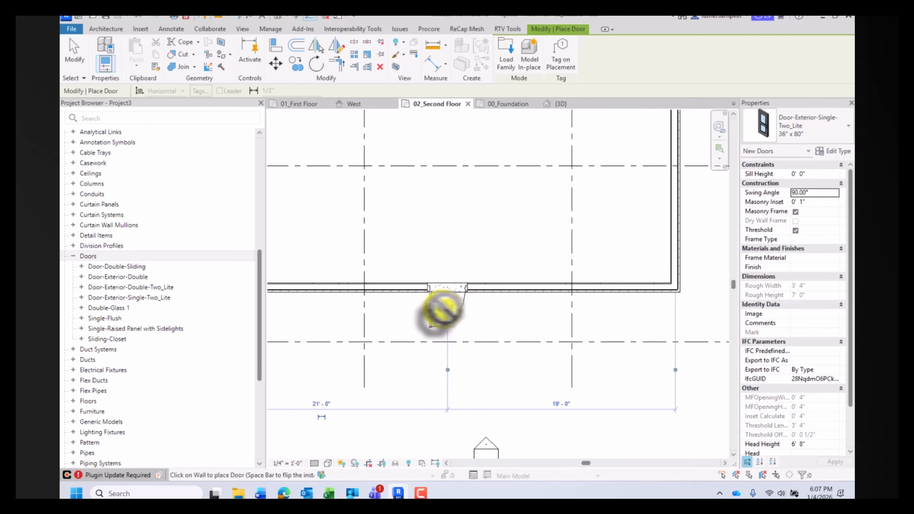
{"action": "scroll", "coordinate": [485, 299], "scroll_direction": "down", "scroll_amount": 4}
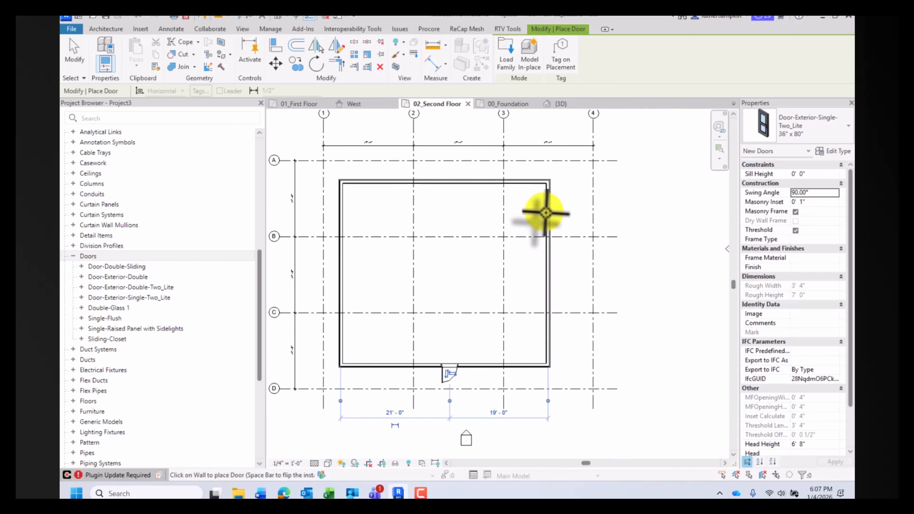
{"action": "left_click", "coordinate": [552, 203]}
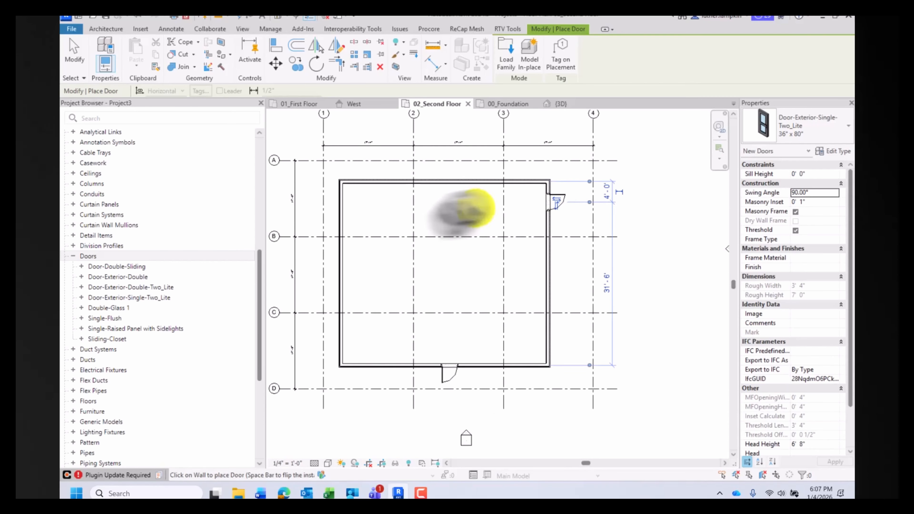
{"action": "left_click", "coordinate": [344, 197]}
{"action": "left_click", "coordinate": [446, 180]}
{"action": "key", "text": "Escape"}
{"action": "scroll", "coordinate": [435, 231], "scroll_direction": "down", "scroll_amount": 1}
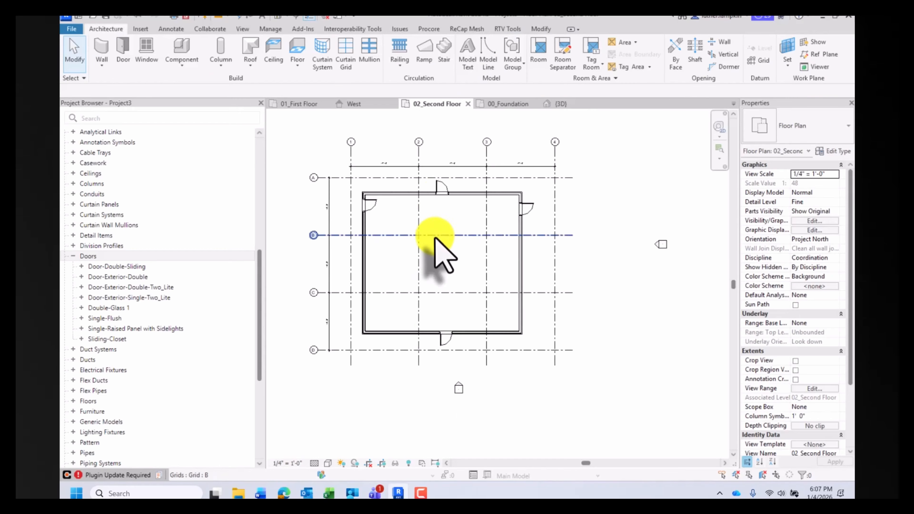
{"action": "middle_click_drag", "start_coordinate": [438, 204], "coordinate": [436, 224]}
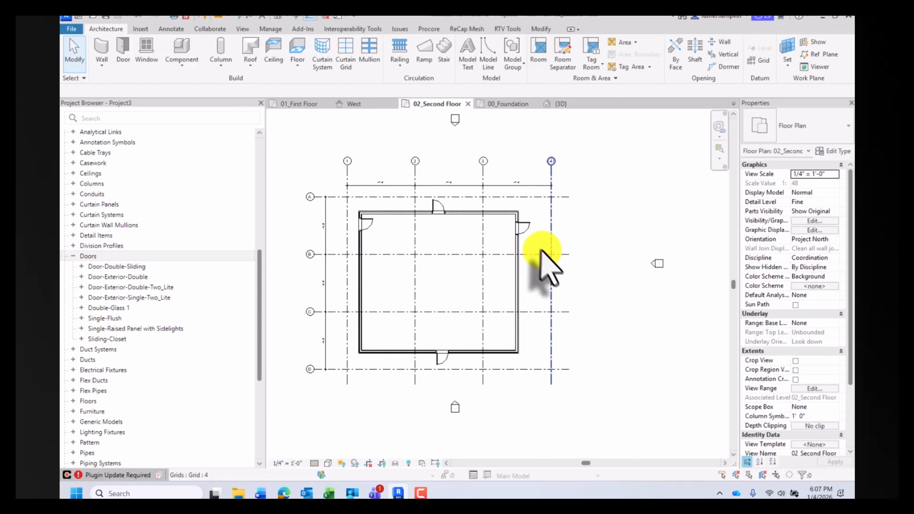
Tag the exterior door in the east wall by category, with an attached leader.
{"action": "left_click", "coordinate": [524, 232]}
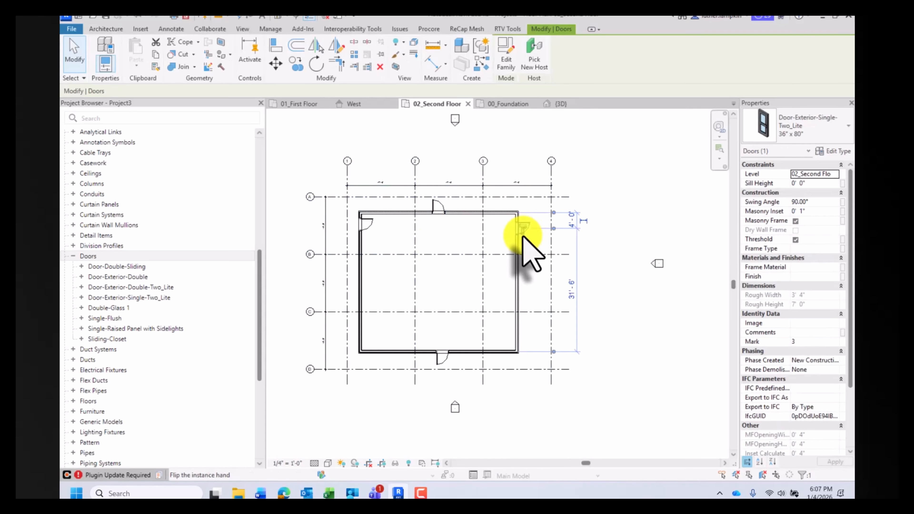
{"action": "key", "text": "Escape"}
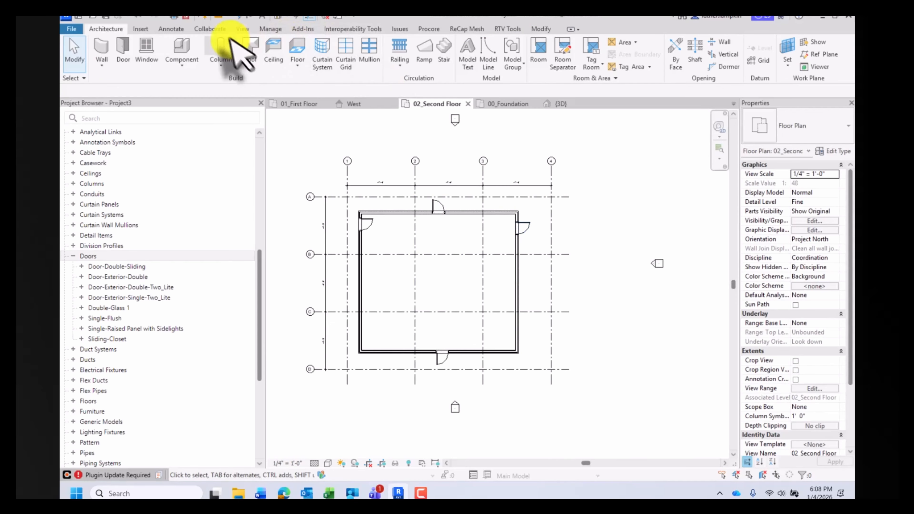
{"action": "left_click", "coordinate": [170, 29]}
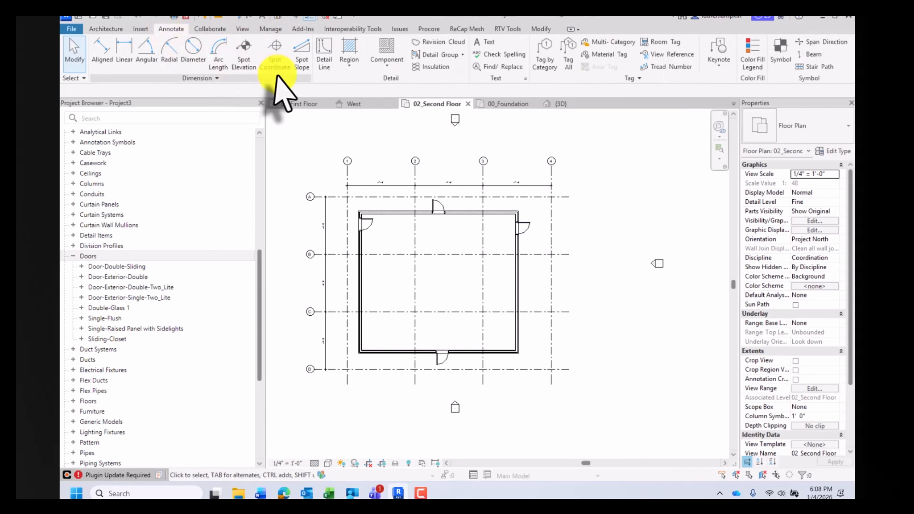
{"action": "left_click", "coordinate": [551, 70]}
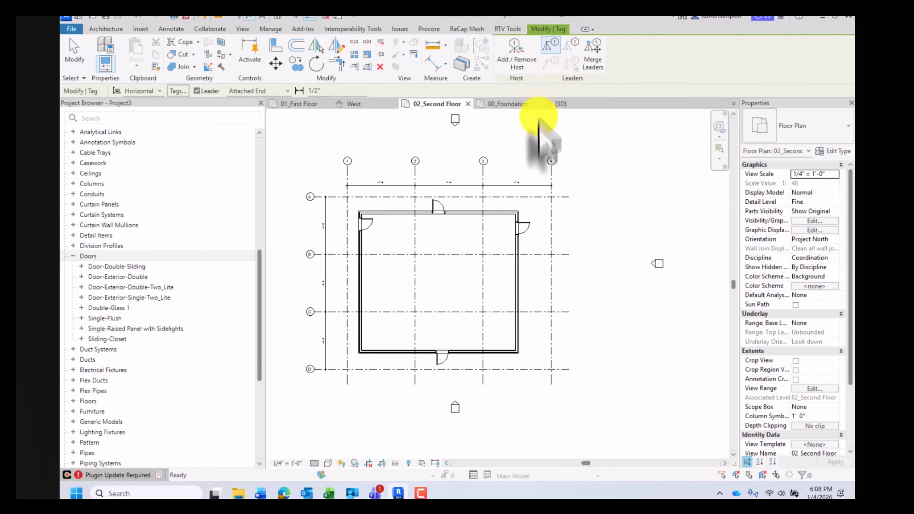
{"action": "scroll", "coordinate": [525, 225], "scroll_direction": "up", "scroll_amount": 3}
{"action": "left_click", "coordinate": [523, 220]}
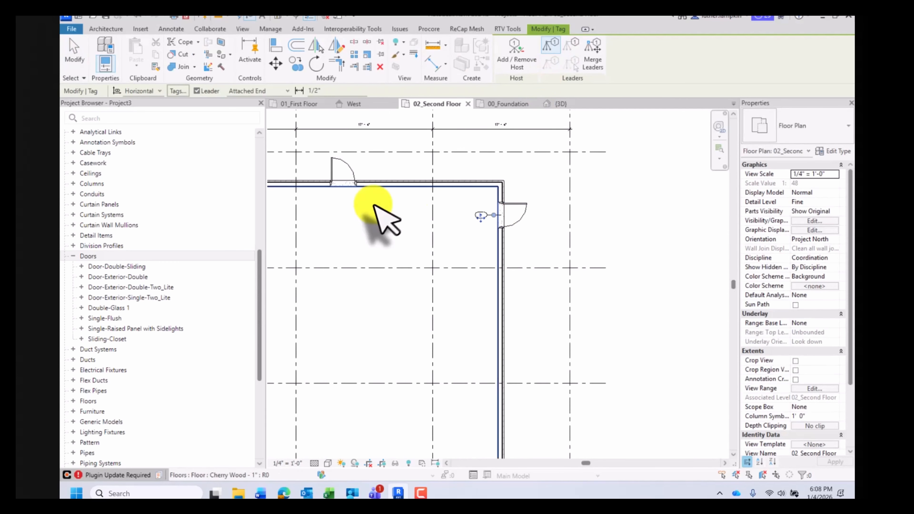
Add category tags with leaders to the north, west and south doors and the east wall, and end tagging.
{"action": "middle_click_drag", "start_coordinate": [341, 172], "coordinate": [430, 198]}
{"action": "scroll", "coordinate": [400, 167], "scroll_direction": "down", "scroll_amount": 3}
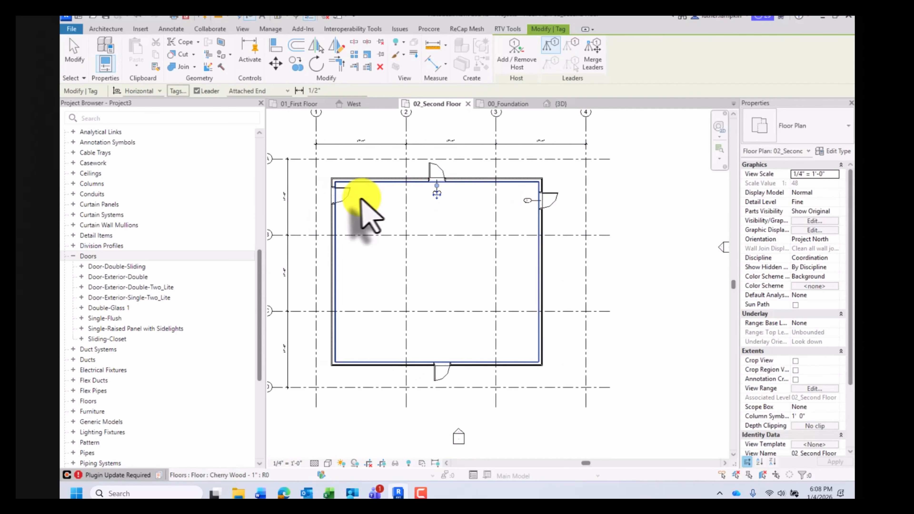
{"action": "left_click", "coordinate": [347, 198]}
{"action": "left_click", "coordinate": [437, 381]}
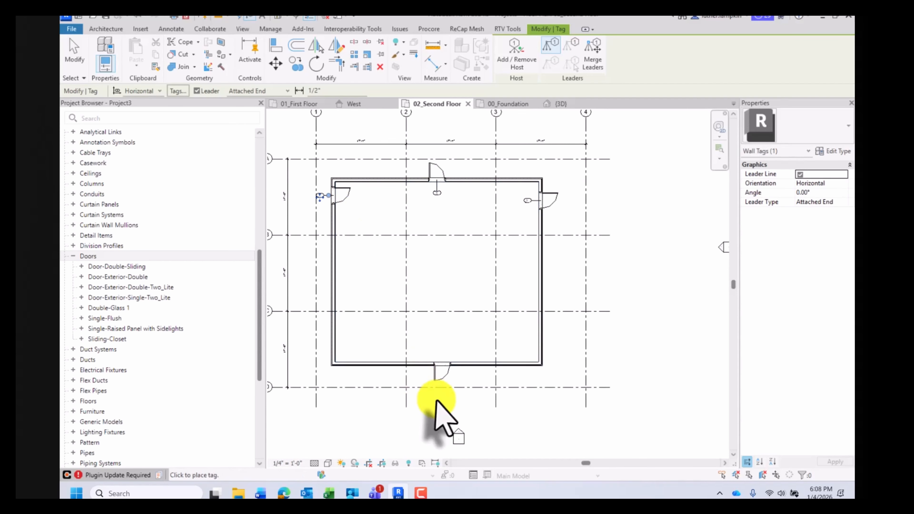
{"action": "scroll", "coordinate": [562, 336], "scroll_direction": "up", "scroll_amount": 3}
{"action": "key", "text": "Escape"}
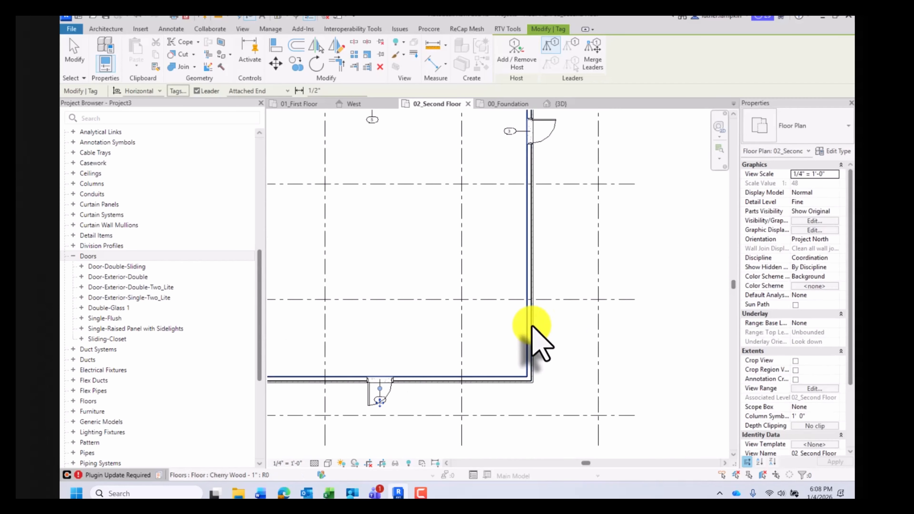
Set the Mark of the exterior door in the east wall to EX.
{"action": "scroll", "coordinate": [538, 216], "scroll_direction": "down", "scroll_amount": 2}
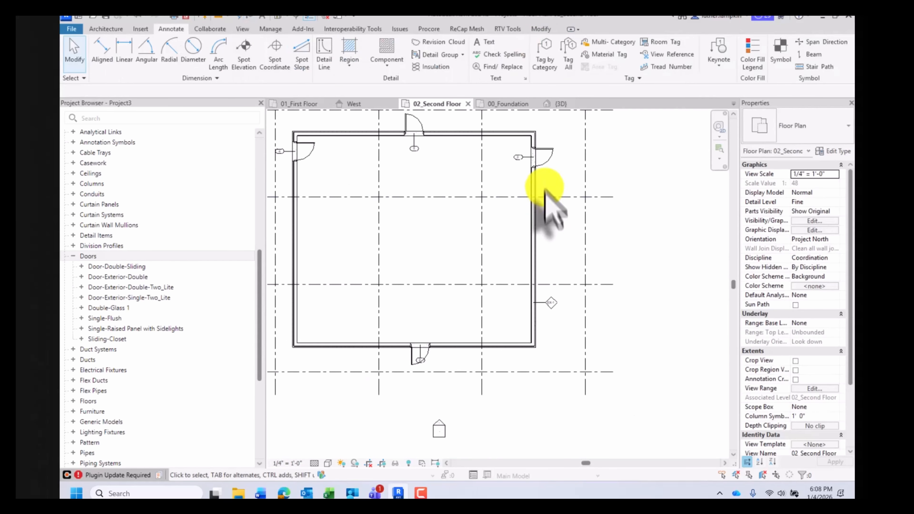
{"action": "scroll", "coordinate": [534, 147], "scroll_direction": "up", "scroll_amount": 4}
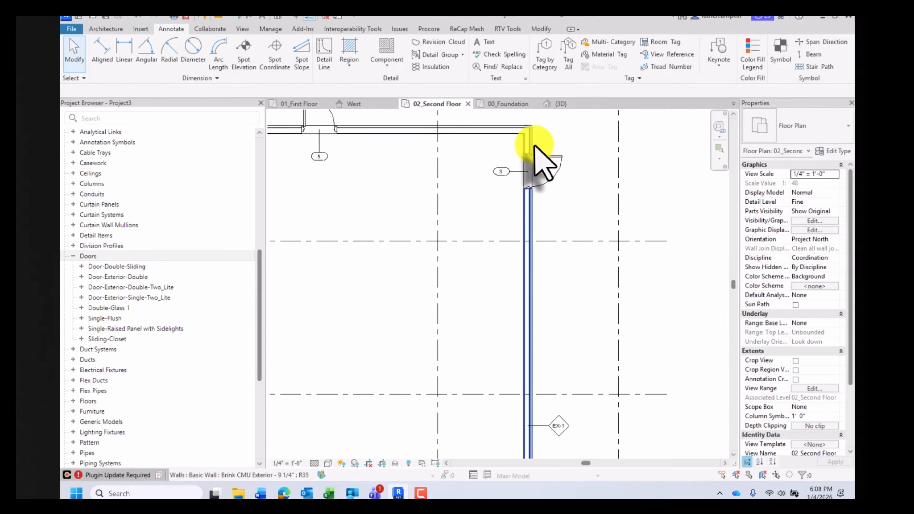
{"action": "left_click", "coordinate": [484, 185]}
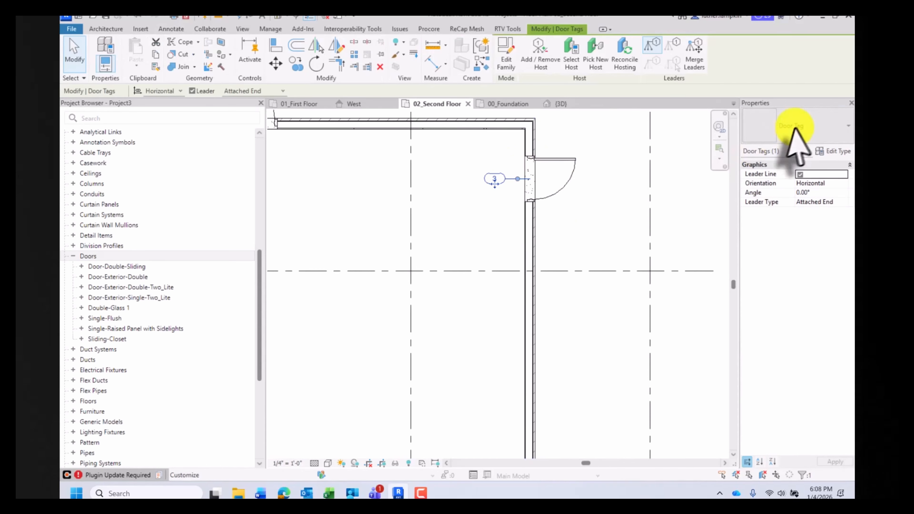
{"action": "scroll", "coordinate": [494, 180], "scroll_direction": "up", "scroll_amount": 2}
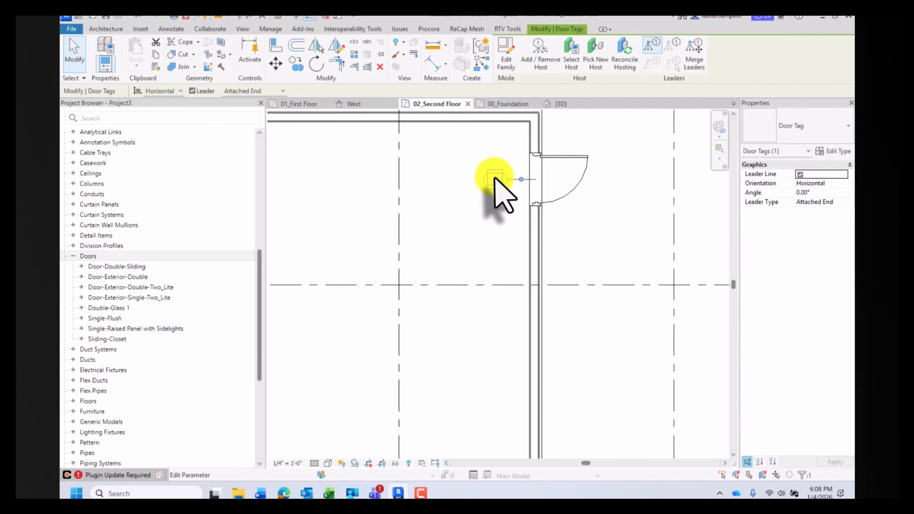
{"action": "left_click", "coordinate": [601, 209]}
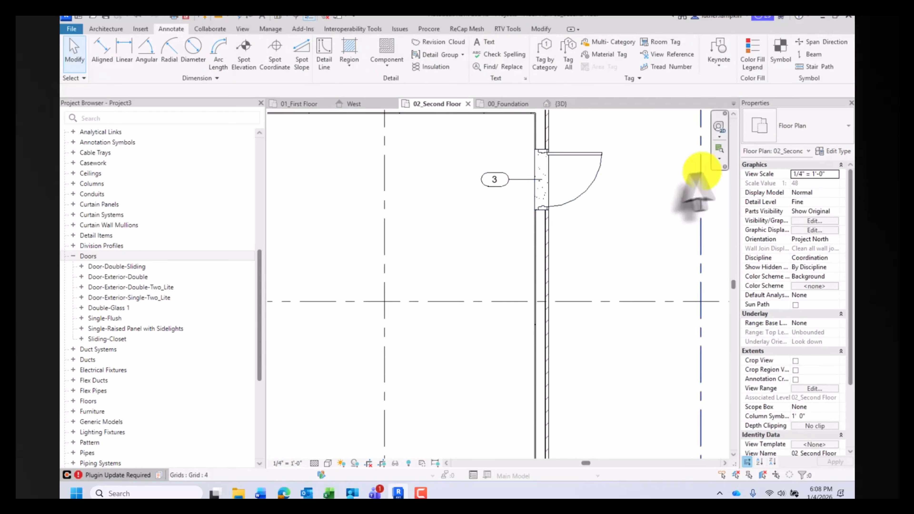
{"action": "left_click", "coordinate": [591, 188]}
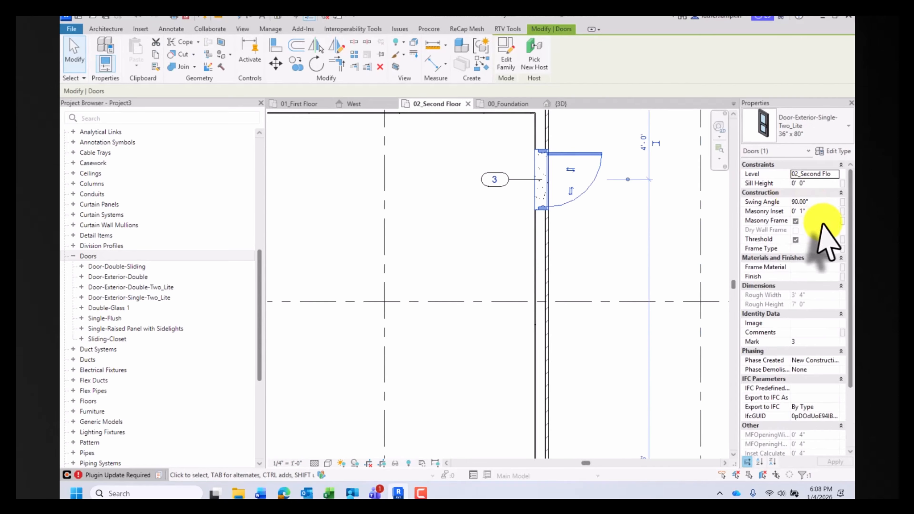
{"action": "scroll", "coordinate": [824, 232], "scroll_direction": "down", "scroll_amount": 1}
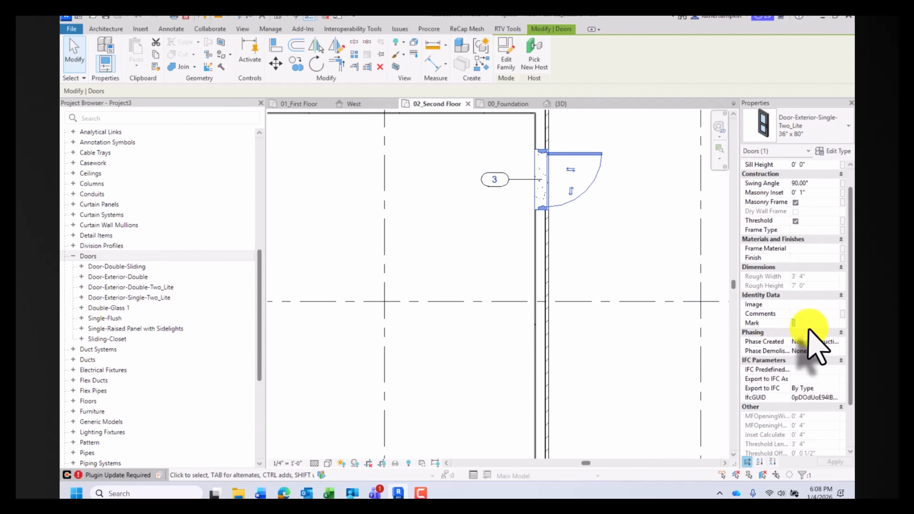
{"action": "middle_click_drag", "start_coordinate": [455, 241], "coordinate": [463, 241]}
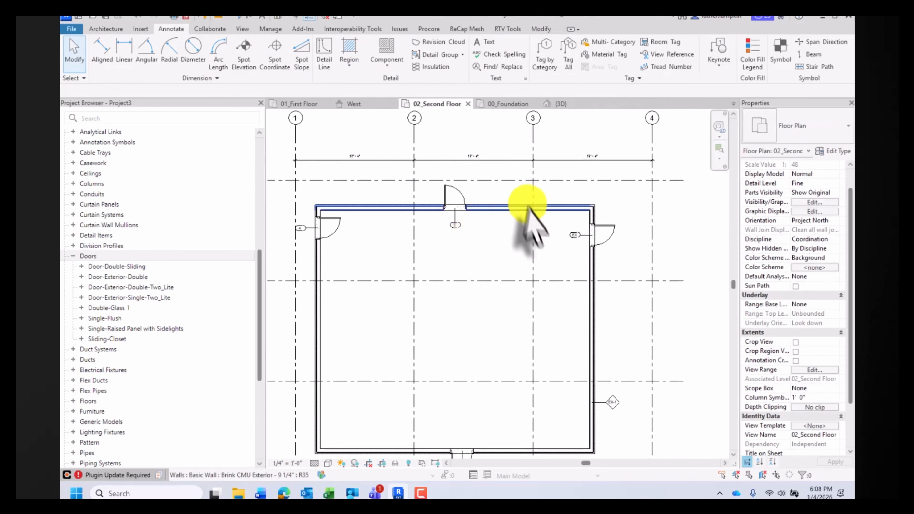
Examine the east door's tag and compare it with the Mark in the door's instance properties.
{"action": "scroll", "coordinate": [547, 224], "scroll_direction": "up", "scroll_amount": 4}
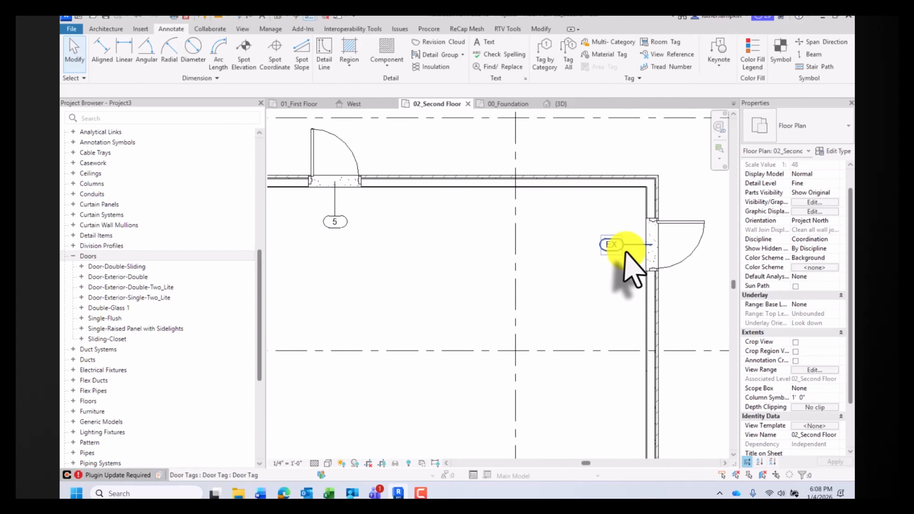
{"action": "scroll", "coordinate": [644, 250], "scroll_direction": "down", "scroll_amount": 2}
{"action": "left_click", "coordinate": [672, 265]}
{"action": "scroll", "coordinate": [630, 261], "scroll_direction": "down", "scroll_amount": 4}
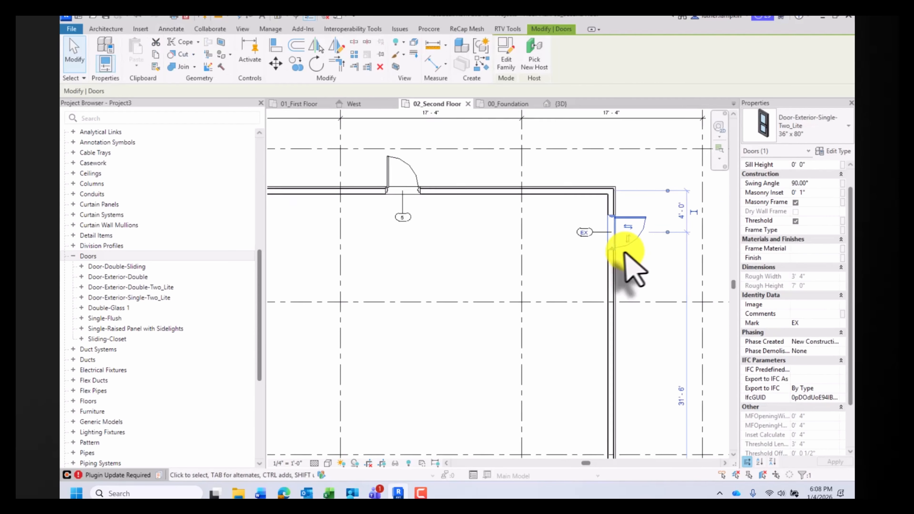
{"action": "middle_click_drag", "start_coordinate": [618, 266], "coordinate": [611, 295]}
{"action": "middle_click_drag", "start_coordinate": [579, 265], "coordinate": [525, 230]}
{"action": "scroll", "coordinate": [537, 218], "scroll_direction": "up", "scroll_amount": 3}
{"action": "scroll", "coordinate": [529, 233], "scroll_direction": "up", "scroll_amount": 1}
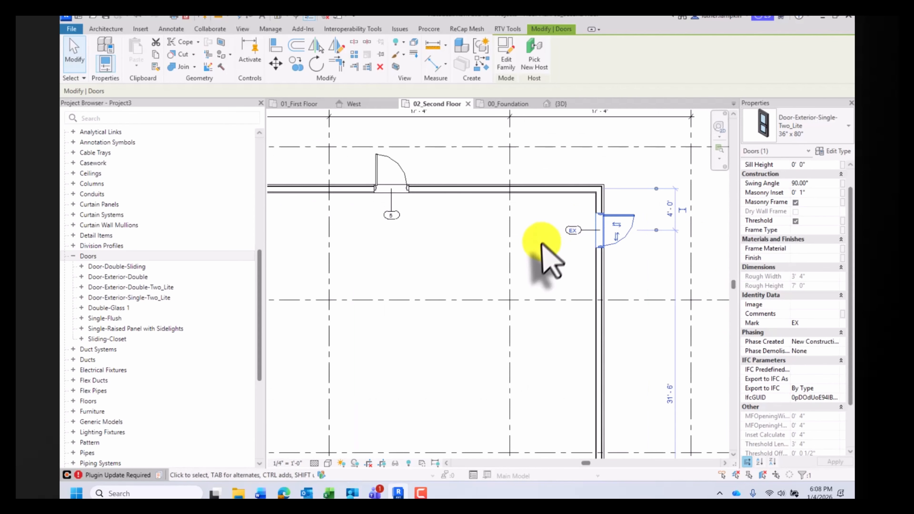
Turn off the leader line of the east door's tag.
{"action": "left_click", "coordinate": [583, 231]}
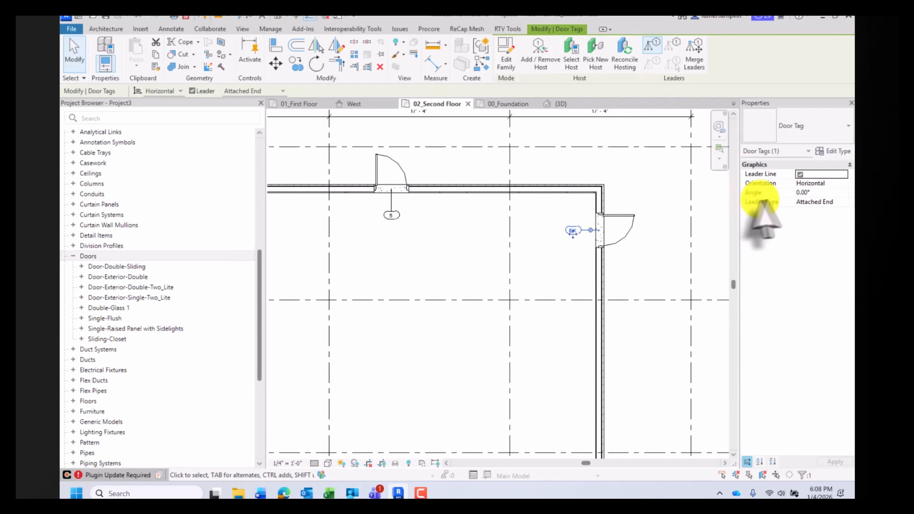
{"action": "left_click", "coordinate": [799, 175]}
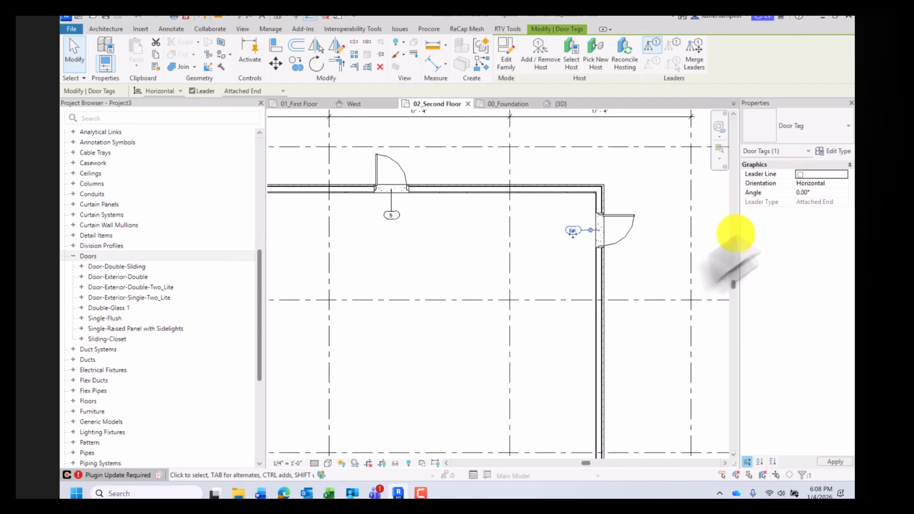
{"action": "left_click", "coordinate": [647, 263]}
{"action": "scroll", "coordinate": [583, 233], "scroll_direction": "up", "scroll_amount": 2}
{"action": "left_click", "coordinate": [570, 235]}
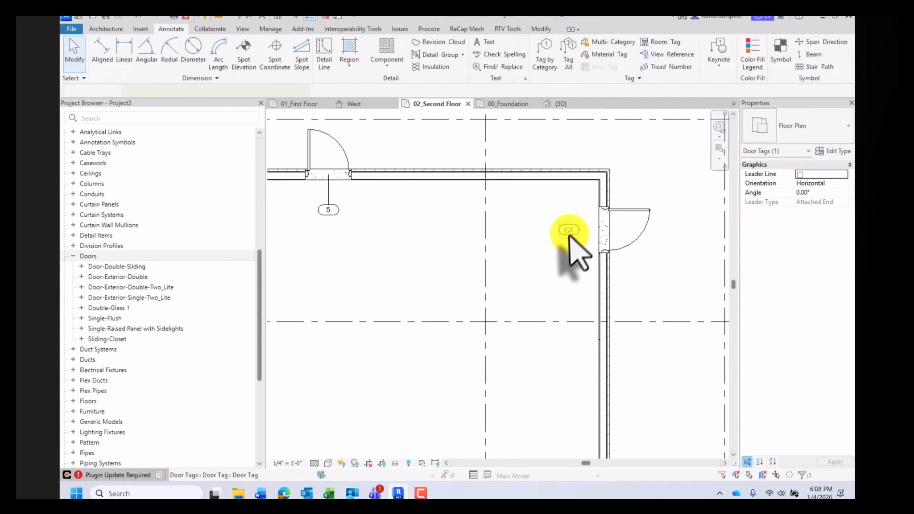
{"action": "left_click", "coordinate": [644, 272]}
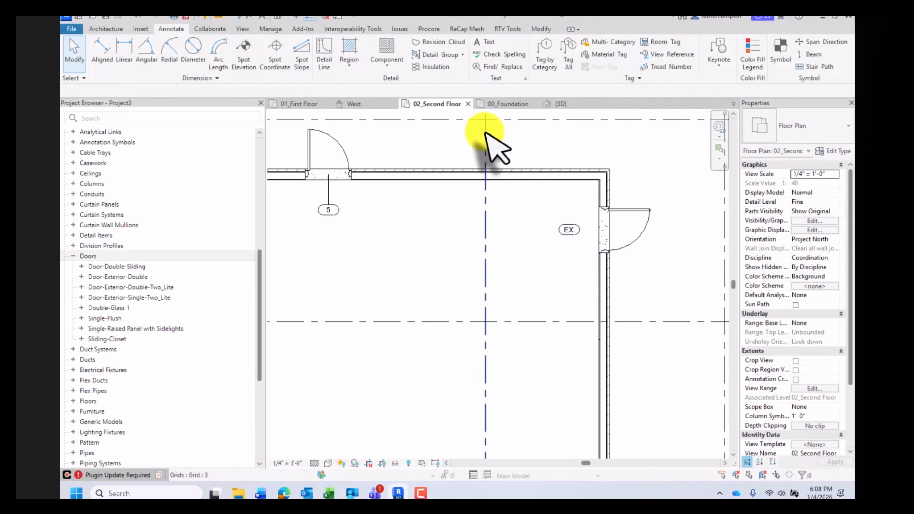
Try the Tag by Category command on the east door with the leader line turned off.
{"action": "left_click", "coordinate": [538, 61]}
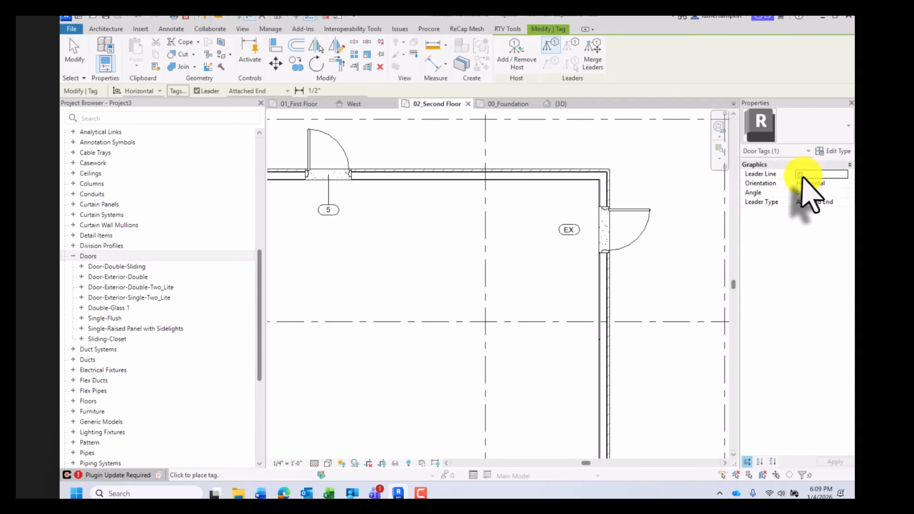
{"action": "left_click", "coordinate": [800, 175]}
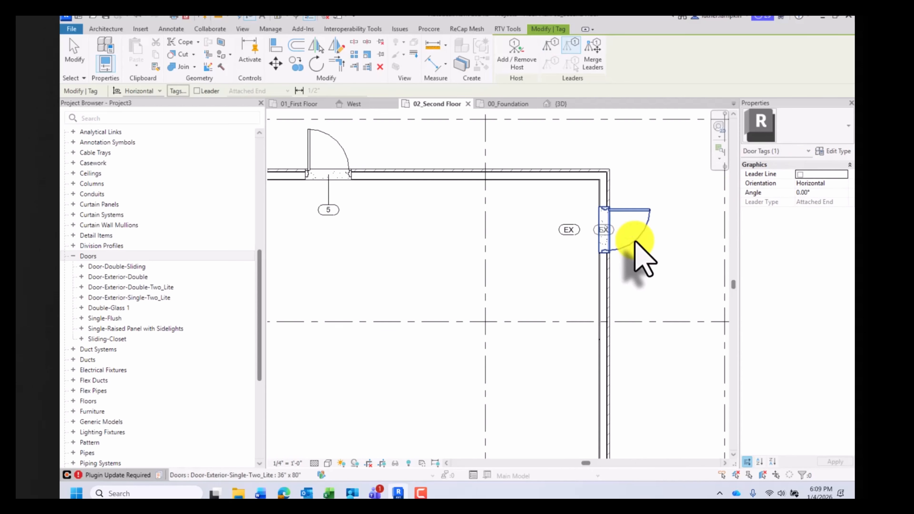
{"action": "key", "text": "Escape"}
{"action": "scroll", "coordinate": [570, 237], "scroll_direction": "down", "scroll_amount": 2}
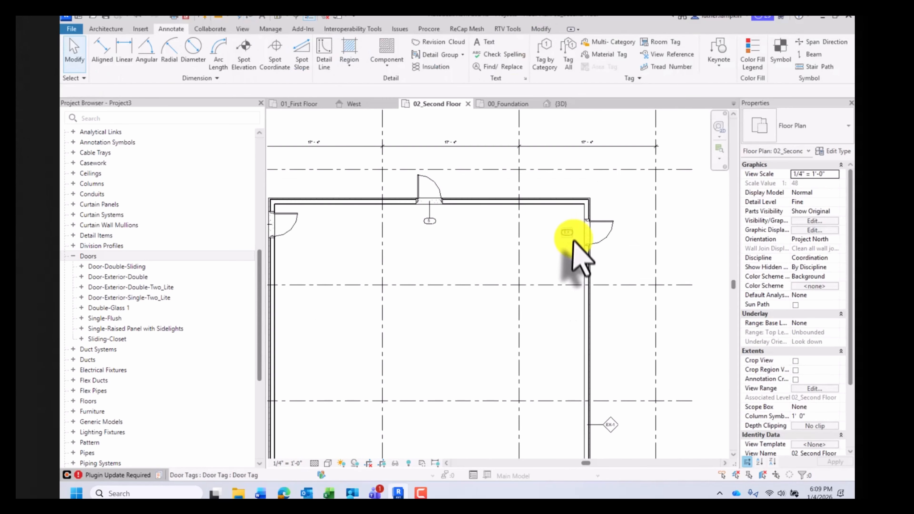
{"action": "left_click", "coordinate": [569, 235]}
{"action": "scroll", "coordinate": [570, 237], "scroll_direction": "down", "scroll_amount": 2}
{"action": "key", "text": "Escape"}
{"action": "scroll", "coordinate": [567, 238], "scroll_direction": "down", "scroll_amount": 2}
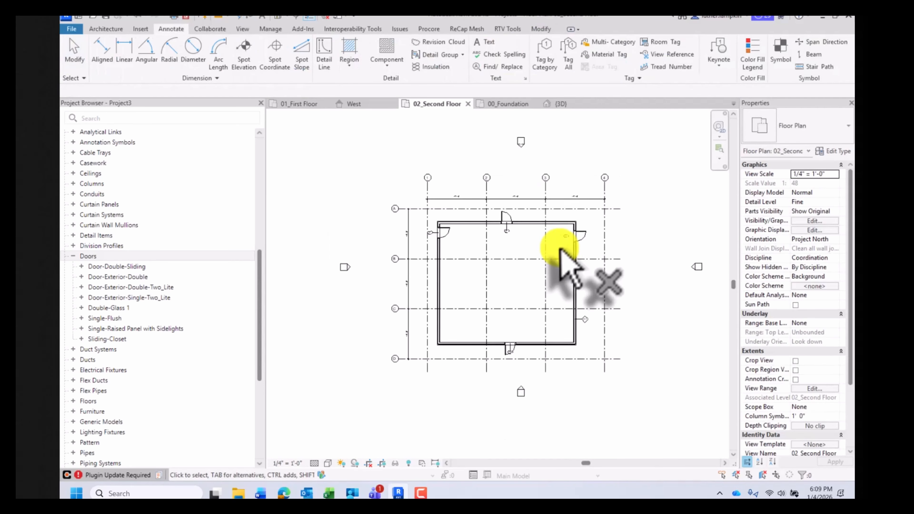
Collapse the Doors families in the project and expand Windows to list the Fixed with Trim sizes.
{"action": "left_click", "coordinate": [108, 29]}
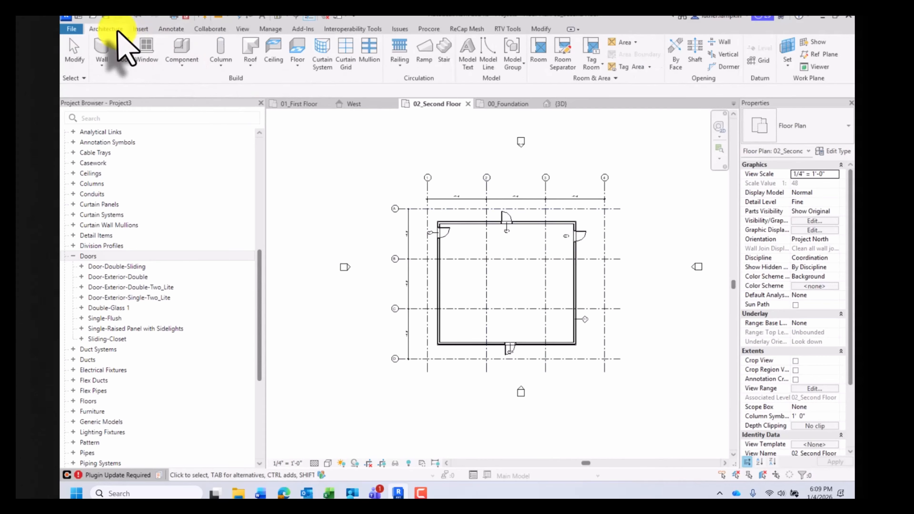
{"action": "left_click", "coordinate": [74, 256]}
{"action": "scroll", "coordinate": [77, 308], "scroll_direction": "down", "scroll_amount": 3}
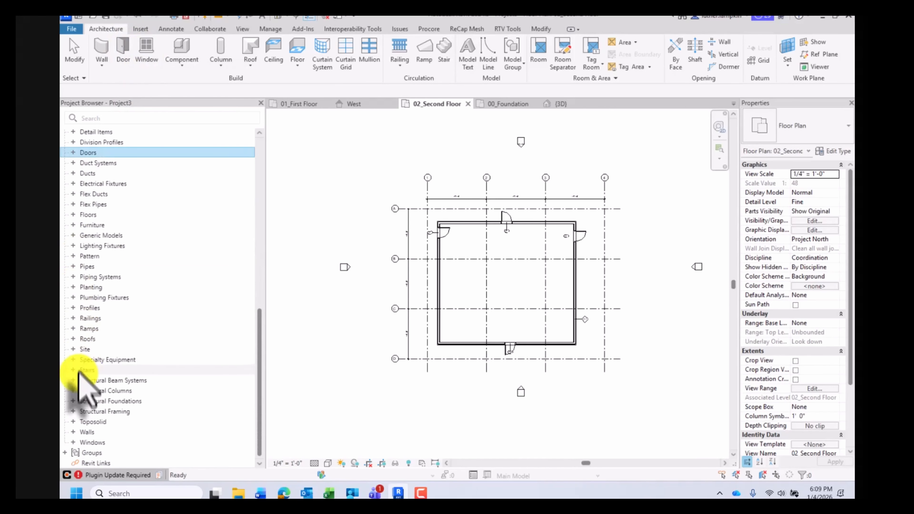
{"action": "left_click", "coordinate": [73, 443]}
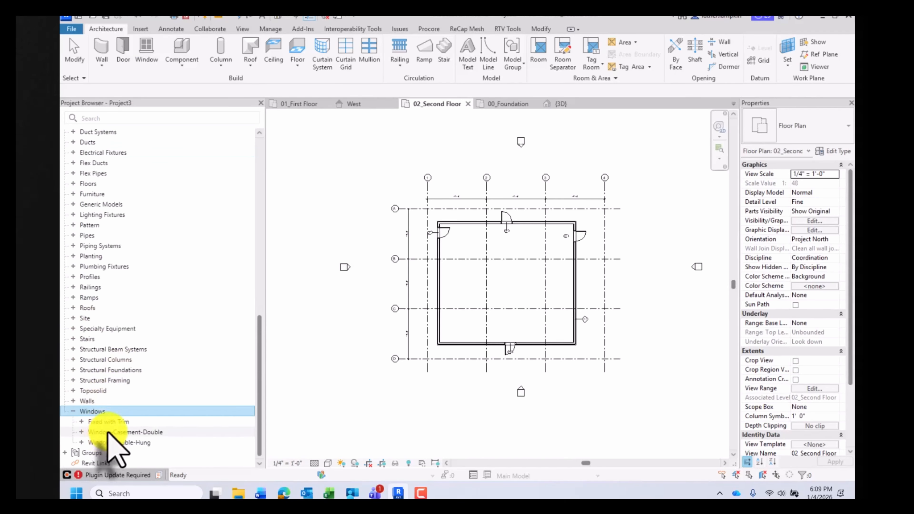
{"action": "double_click", "coordinate": [105, 421]}
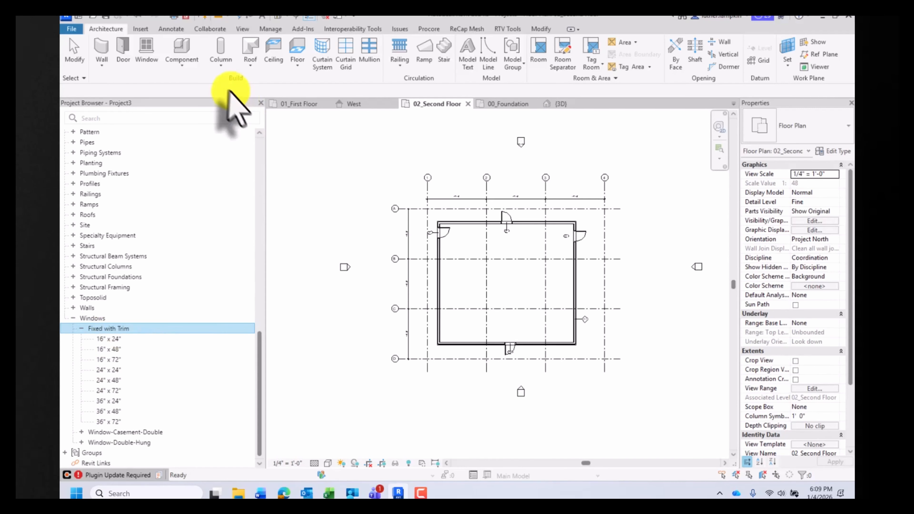
Place a 36" x 48" Fixed with Trim window in the west wall, about 4'-10" south of the door.
{"action": "left_click", "coordinate": [150, 57]}
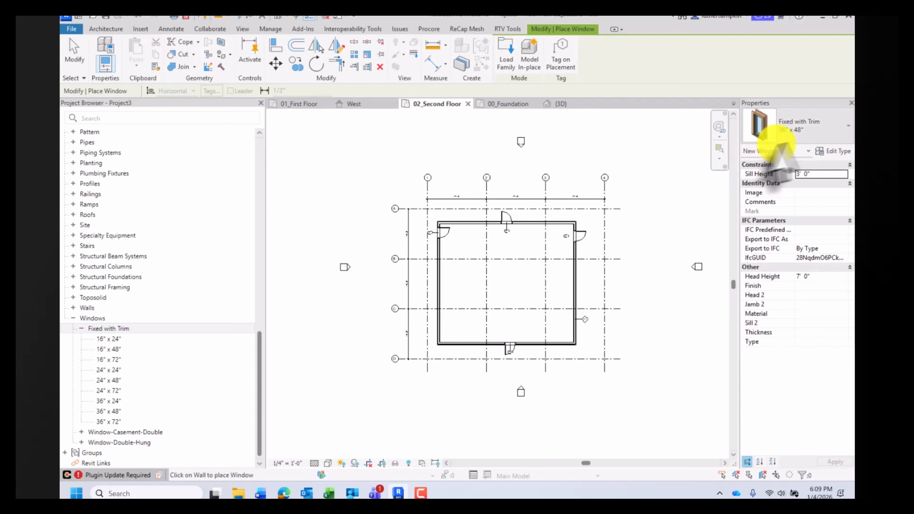
{"action": "left_click", "coordinate": [804, 136]}
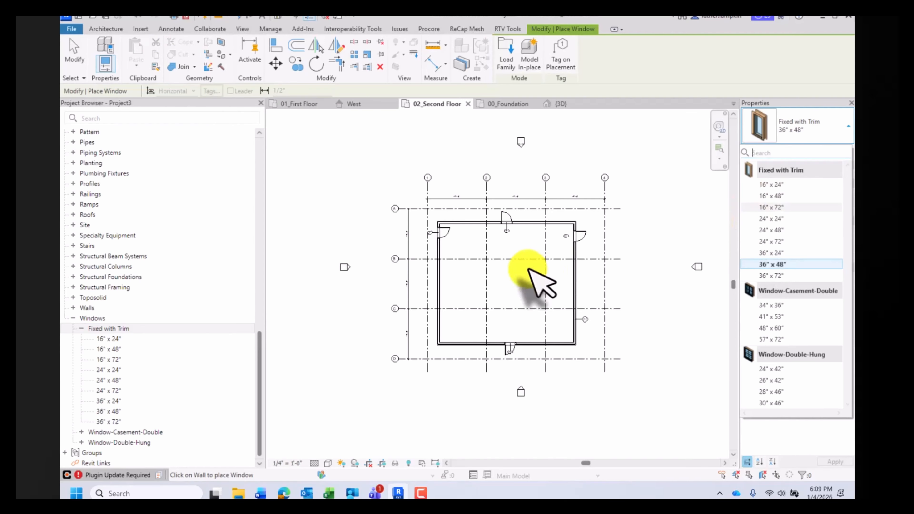
{"action": "left_click", "coordinate": [544, 268]}
{"action": "scroll", "coordinate": [453, 284], "scroll_direction": "up", "scroll_amount": 3}
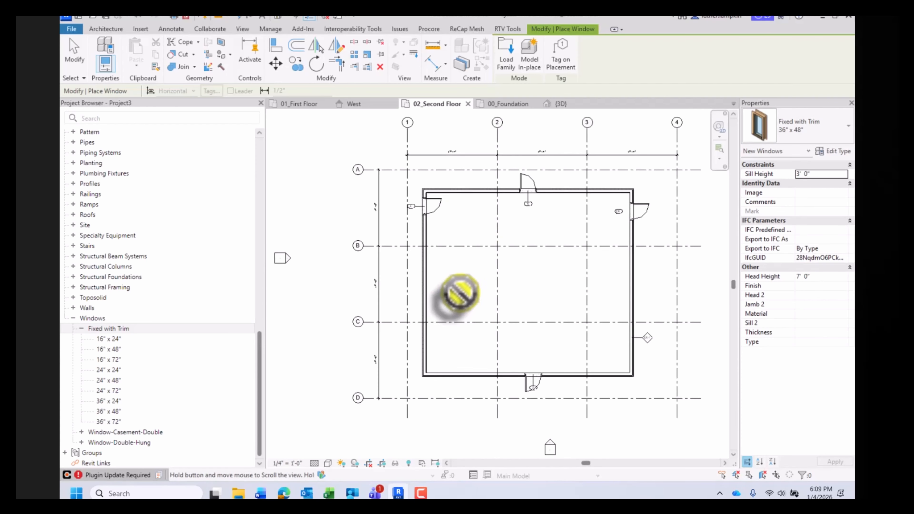
{"action": "middle_click_drag", "start_coordinate": [459, 295], "coordinate": [448, 275]}
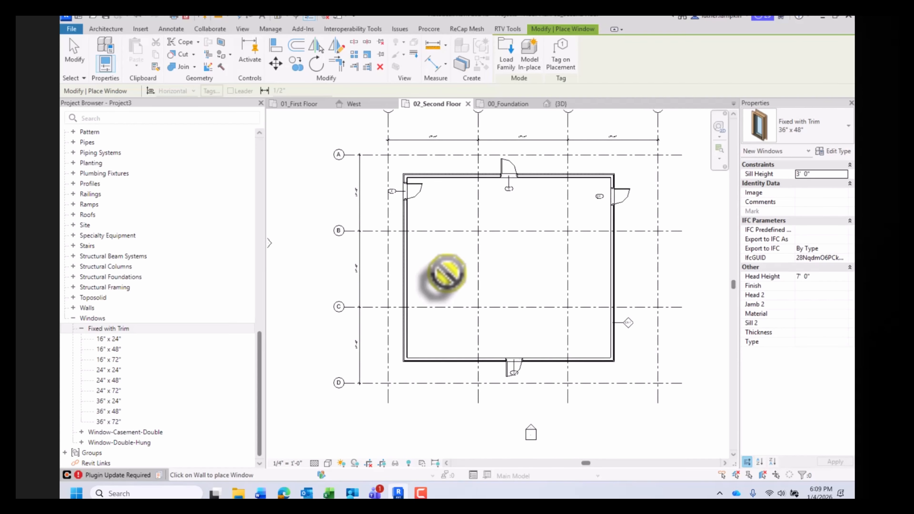
{"action": "scroll", "coordinate": [395, 222], "scroll_direction": "up", "scroll_amount": 8}
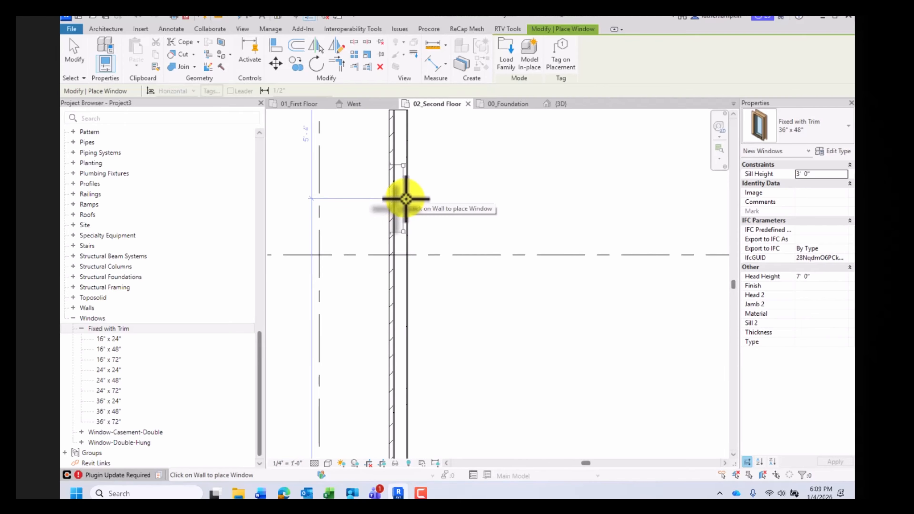
{"action": "scroll", "coordinate": [406, 199], "scroll_direction": "up", "scroll_amount": 1}
{"action": "middle_click_drag", "start_coordinate": [407, 202], "coordinate": [408, 264]}
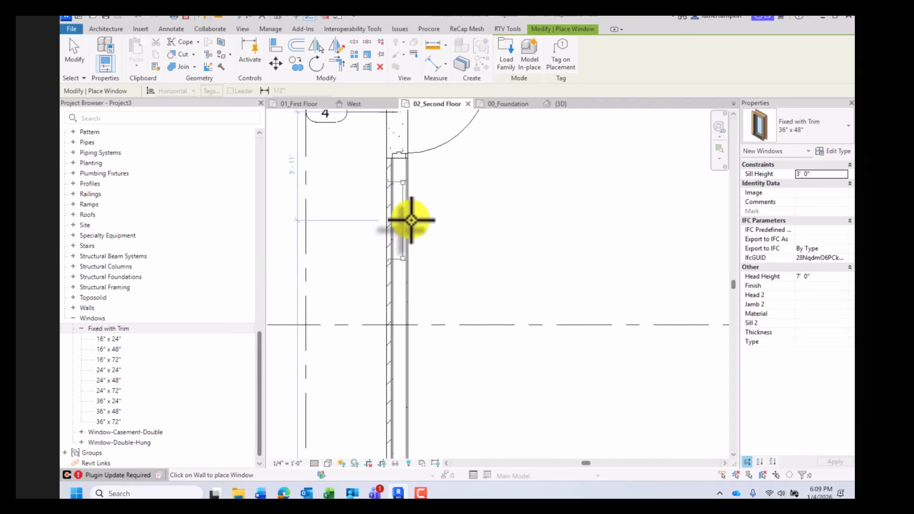
{"action": "scroll", "coordinate": [408, 246], "scroll_direction": "down", "scroll_amount": 6}
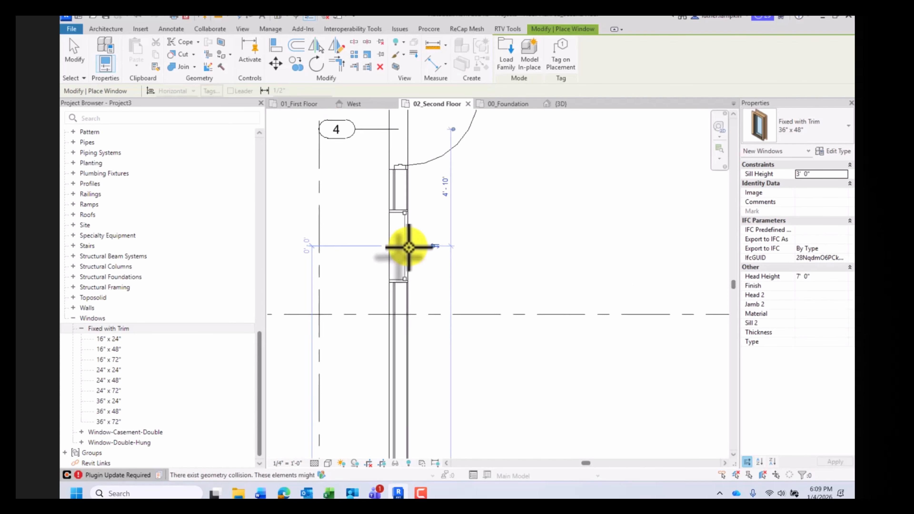
{"action": "middle_click_drag", "start_coordinate": [408, 245], "coordinate": [421, 306]}
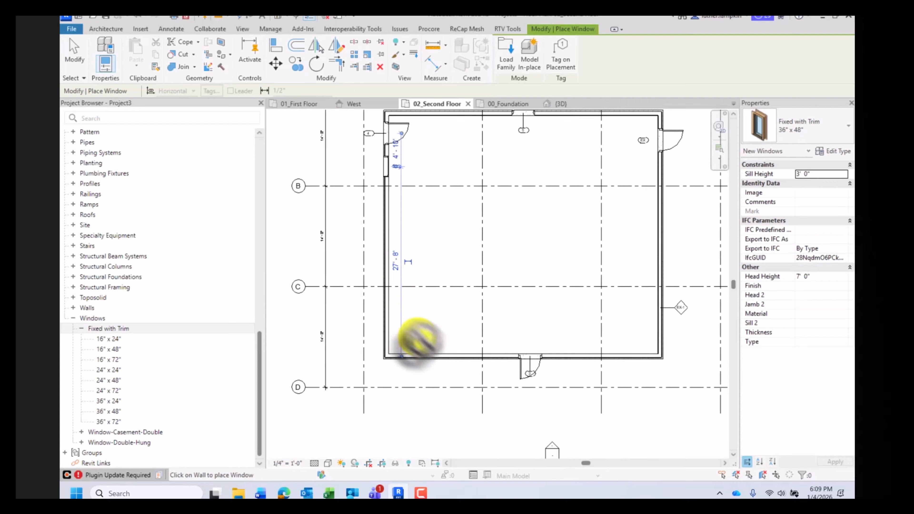
Place 36" x 48" windows in the south wall about 5'-0" west of its door and the east wall about 4'-6" south of its door.
{"action": "left_click", "coordinate": [498, 354]}
{"action": "scroll", "coordinate": [582, 349], "scroll_direction": "up", "scroll_amount": 2}
{"action": "scroll", "coordinate": [620, 335], "scroll_direction": "down", "scroll_amount": 4}
{"action": "middle_click_drag", "start_coordinate": [620, 334], "coordinate": [544, 391]}
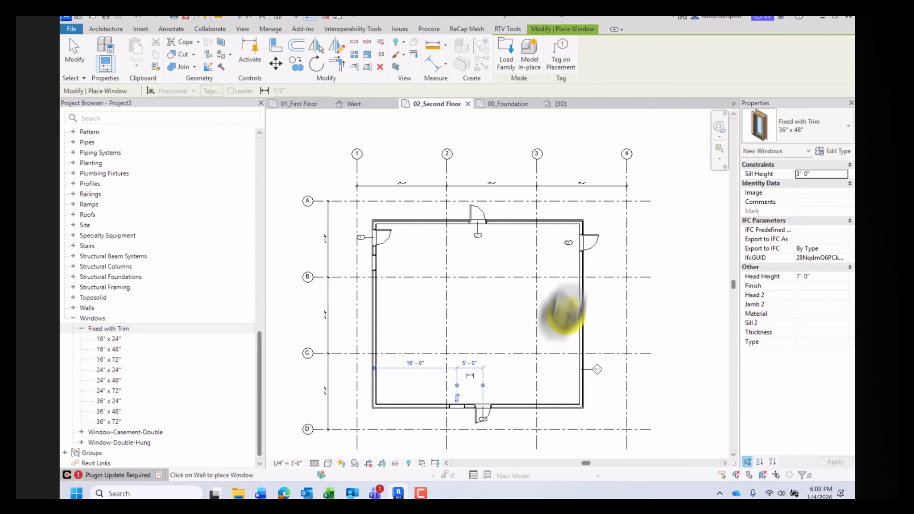
{"action": "scroll", "coordinate": [574, 281], "scroll_direction": "up", "scroll_amount": 3}
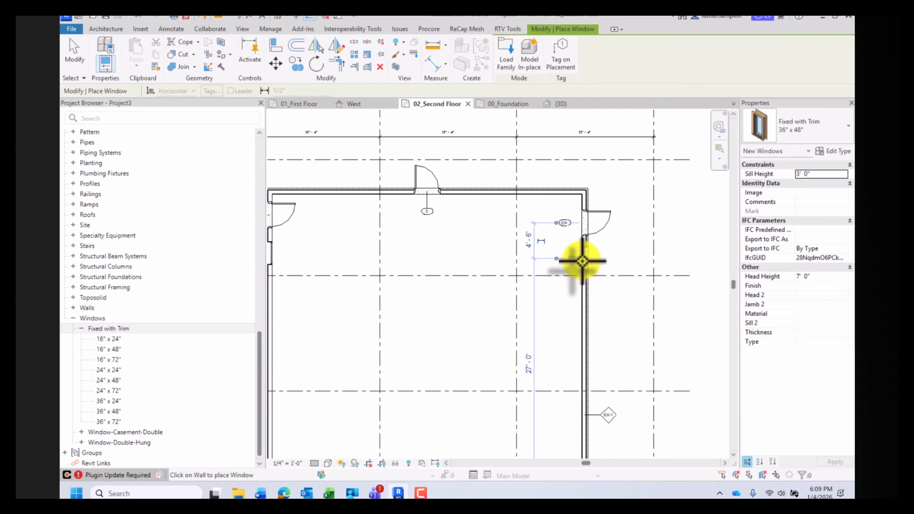
{"action": "scroll", "coordinate": [580, 261], "scroll_direction": "down", "scroll_amount": 4}
{"action": "key", "text": "Escape"}
{"action": "key", "text": "Escape"}
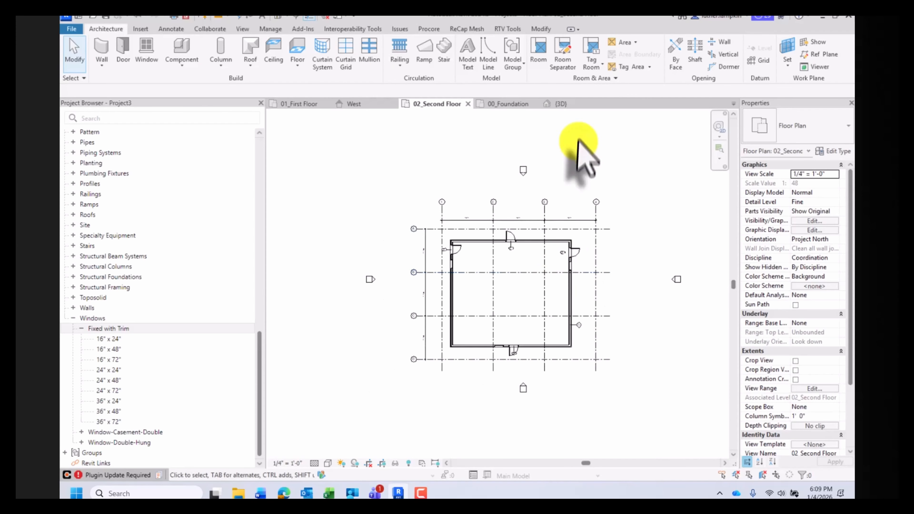
Open the 3D view and raise the south door in its wall through its vertical temporary dimension.
{"action": "left_click", "coordinate": [560, 104]}
{"action": "middle_click_drag", "start_coordinate": [469, 266], "coordinate": [640, 316], "text": "shift"}
{"action": "scroll", "coordinate": [571, 285], "scroll_direction": "up", "scroll_amount": 5}
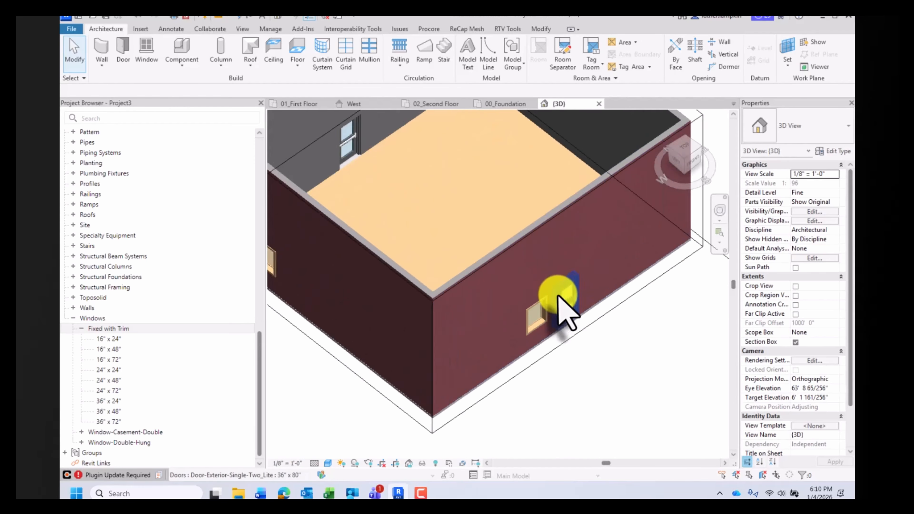
{"action": "left_click", "coordinate": [569, 304]}
{"action": "middle_click_drag", "start_coordinate": [571, 304], "coordinate": [555, 275], "text": "shift"}
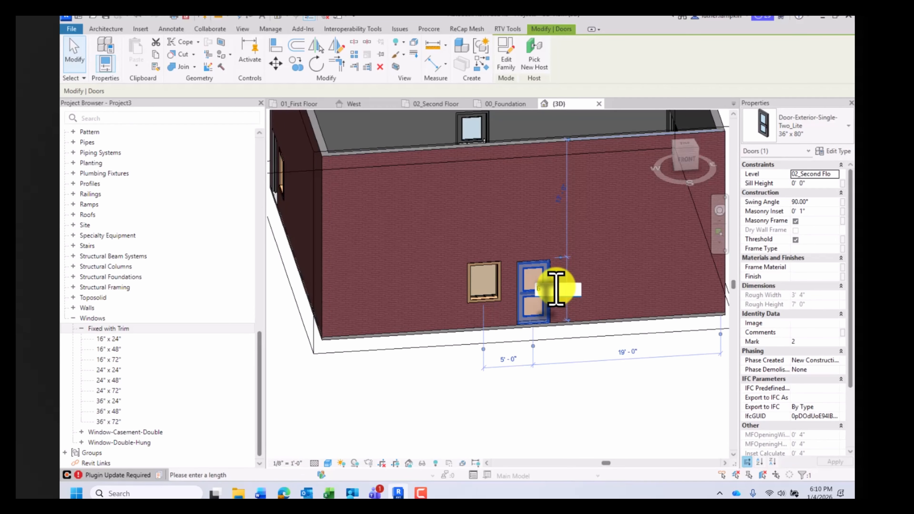
{"action": "key", "text": "Return"}
{"action": "key", "text": "Escape"}
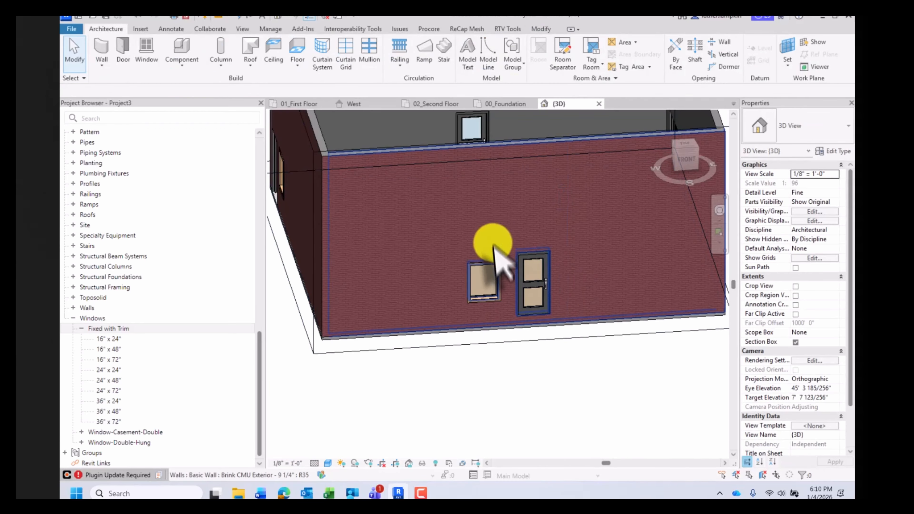
Move the south window closer to the door by changing its distance from the wall's west end.
{"action": "left_click", "coordinate": [522, 293]}
{"action": "key", "text": "Escape"}
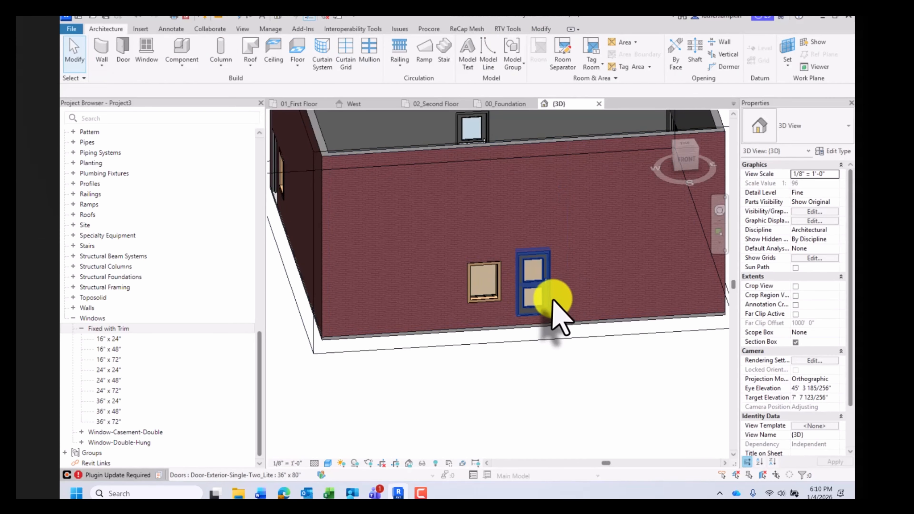
{"action": "left_click", "coordinate": [532, 303]}
{"action": "key", "text": "Escape"}
{"action": "left_click", "coordinate": [484, 298]}
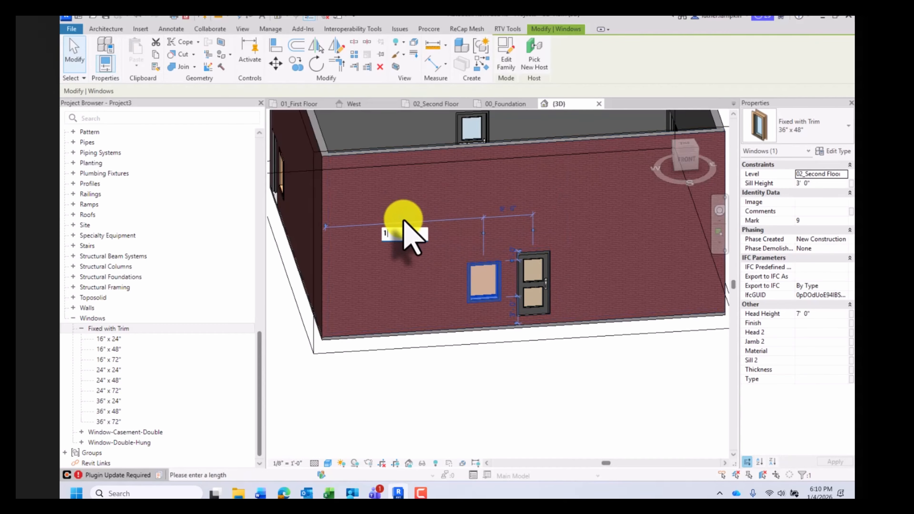
{"action": "key", "text": "Return"}
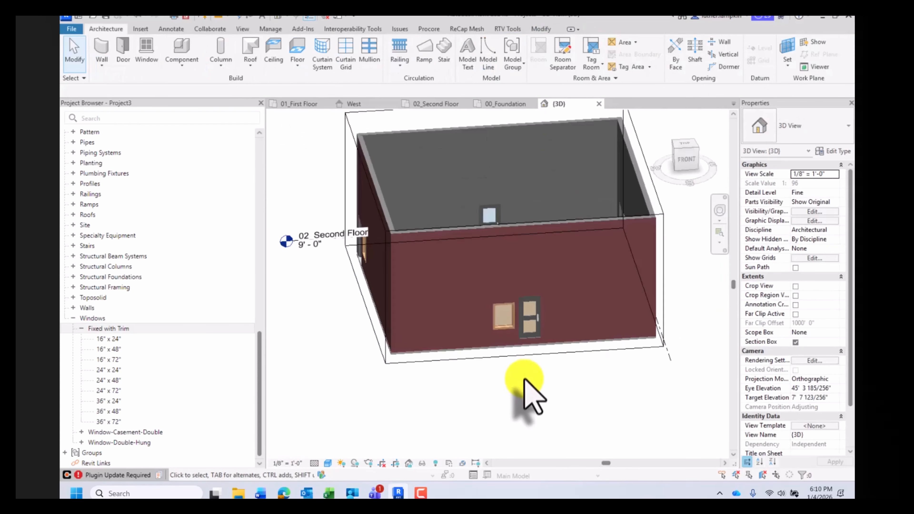
Examine the placed doors and windows in the exterior walls from several sides of the 3D model.
{"action": "scroll", "coordinate": [524, 382], "scroll_direction": "down", "scroll_amount": 3}
{"action": "middle_click_drag", "start_coordinate": [487, 357], "coordinate": [533, 373], "text": "shift"}
{"action": "scroll", "coordinate": [472, 324], "scroll_direction": "down", "scroll_amount": 3}
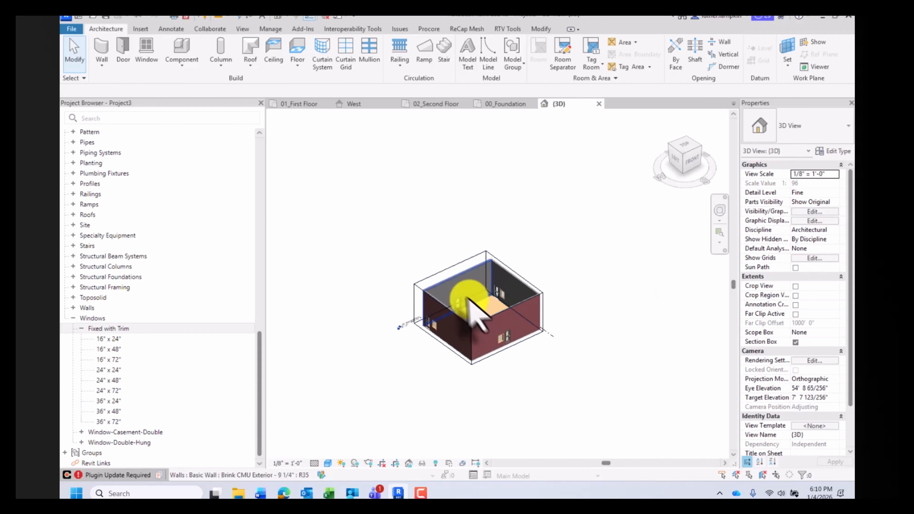
{"action": "middle_click_drag", "start_coordinate": [473, 301], "coordinate": [496, 266], "text": "shift"}
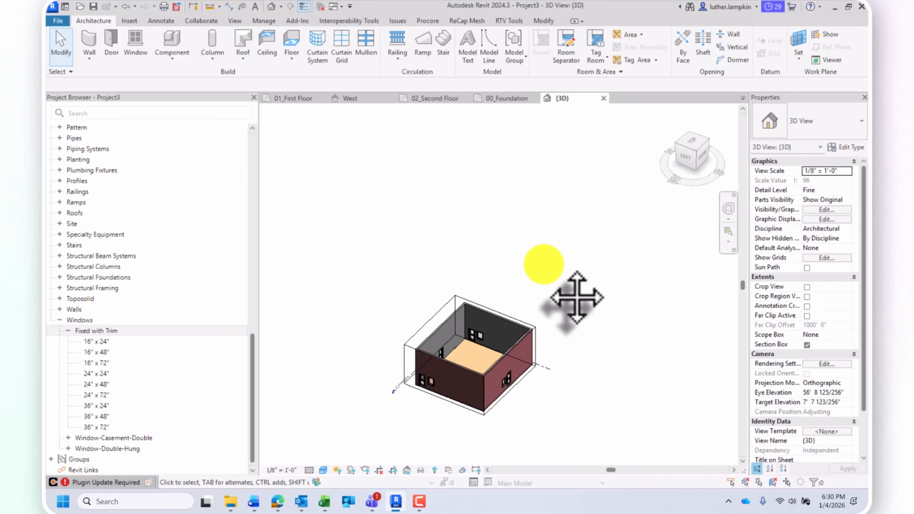
{"action": "scroll", "coordinate": [446, 295], "scroll_direction": "up", "scroll_amount": 1}
{"action": "middle_click_drag", "start_coordinate": [440, 280], "coordinate": [432, 248]}
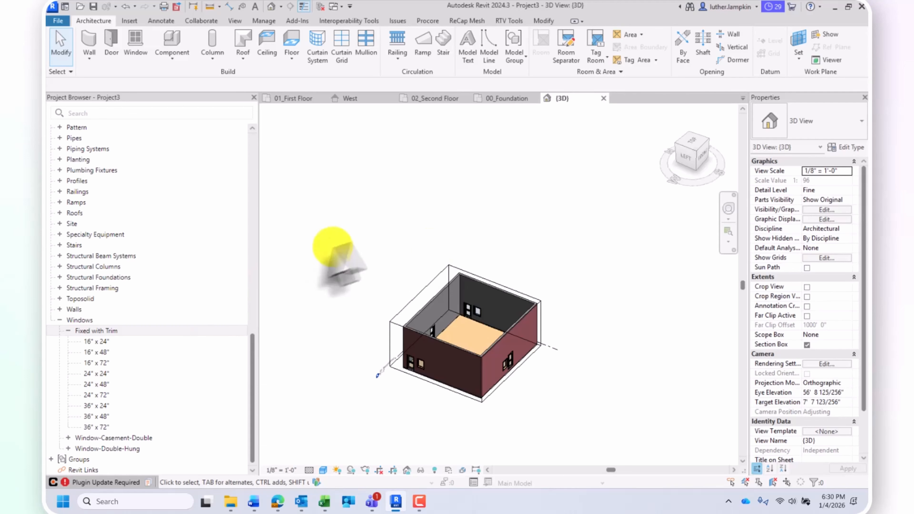
{"action": "middle_click_drag", "start_coordinate": [346, 227], "coordinate": [358, 229]}
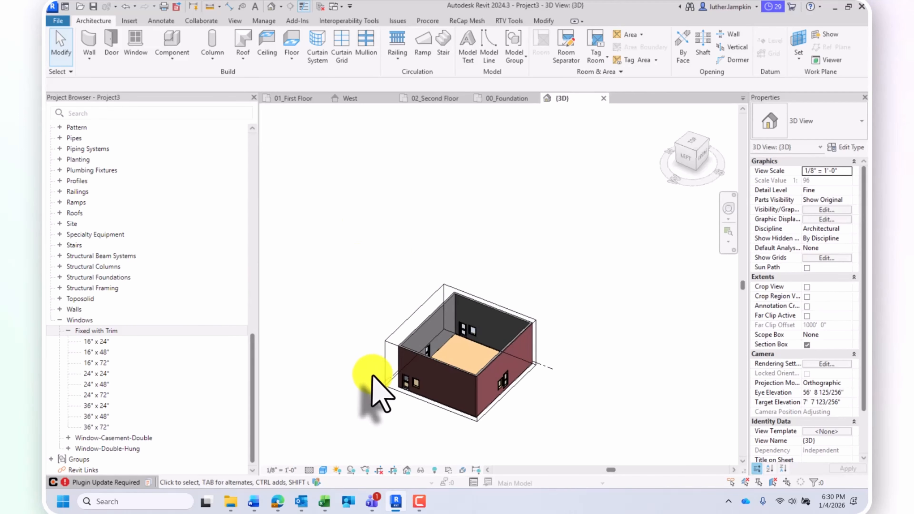
{"action": "middle_click_drag", "start_coordinate": [373, 377], "coordinate": [354, 305]}
{"action": "scroll", "coordinate": [419, 294], "scroll_direction": "up", "scroll_amount": 6}
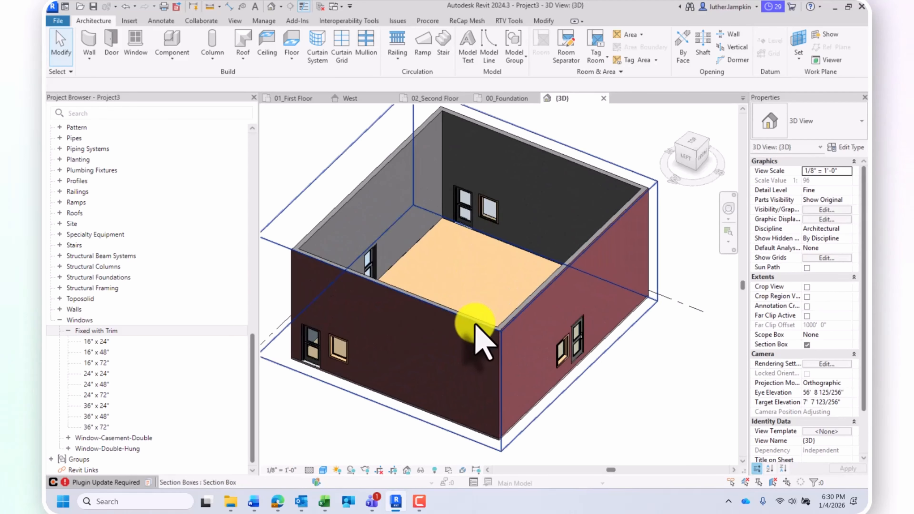
{"action": "left_click", "coordinate": [499, 323]}
{"action": "middle_click_drag", "start_coordinate": [500, 322], "coordinate": [518, 288], "text": "shift"}
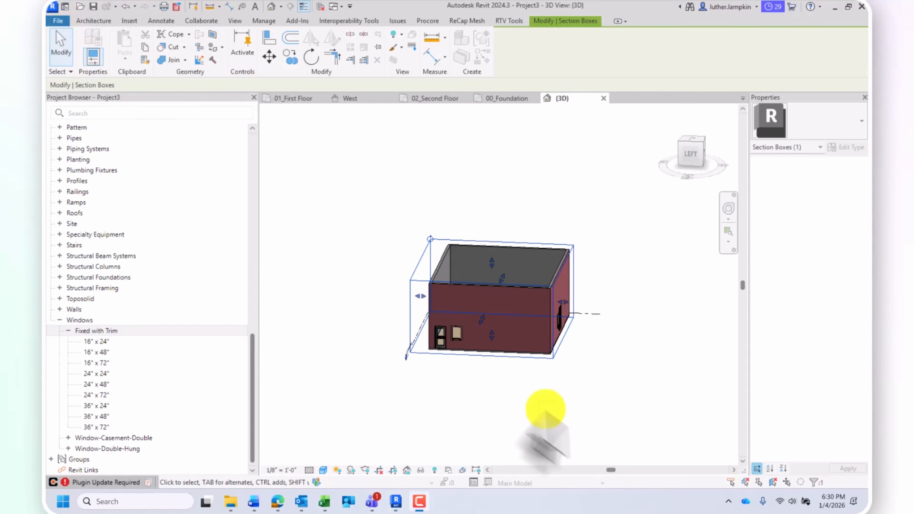
Collapse the Families branch of the project and dismiss the reminder to save the project.
{"action": "left_click", "coordinate": [97, 405]}
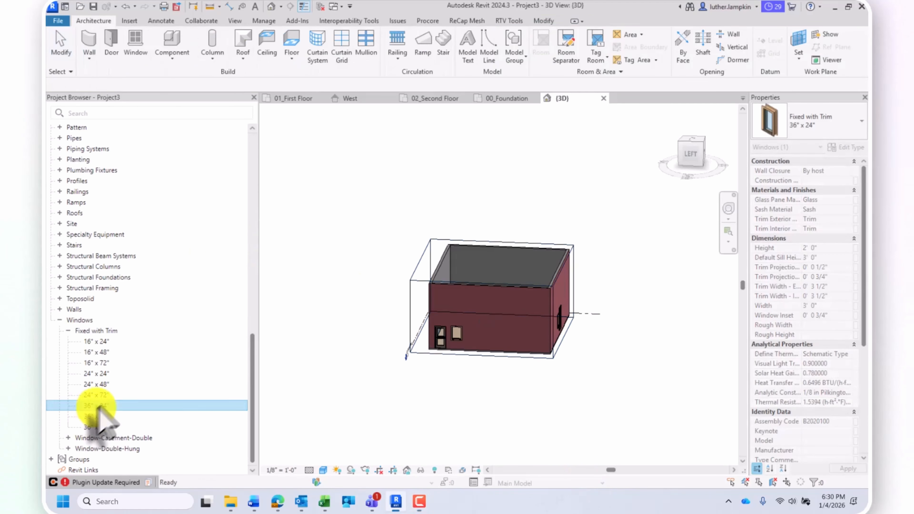
{"action": "scroll", "coordinate": [102, 378], "scroll_direction": "up", "scroll_amount": 15}
{"action": "scroll", "coordinate": [101, 274], "scroll_direction": "down", "scroll_amount": 5}
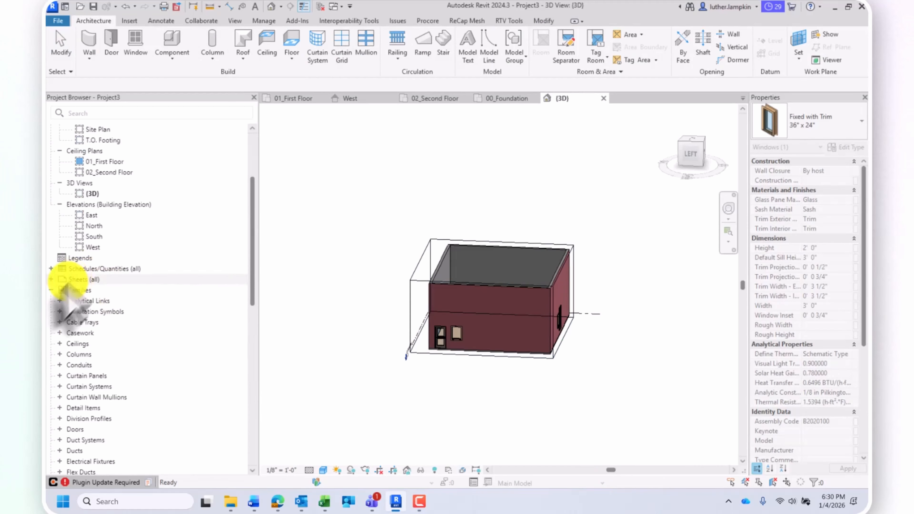
{"action": "left_click", "coordinate": [51, 292]}
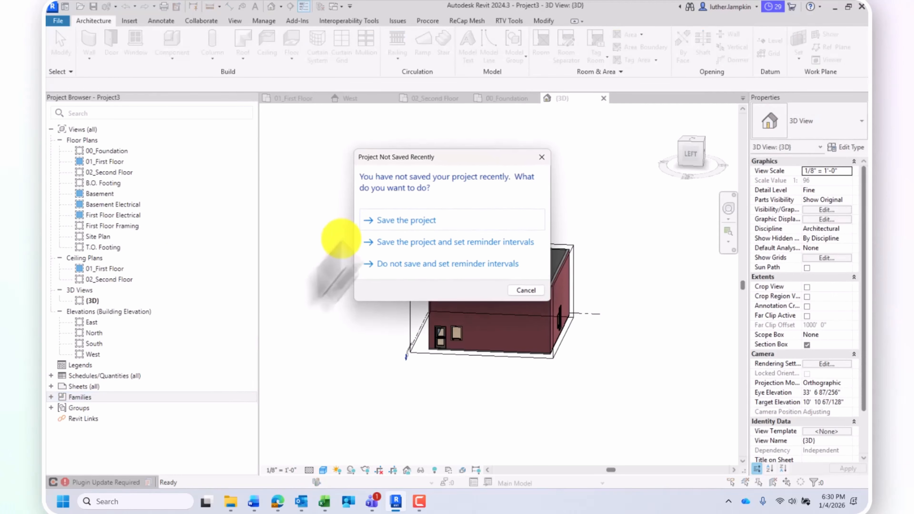
{"action": "left_click", "coordinate": [543, 156]}
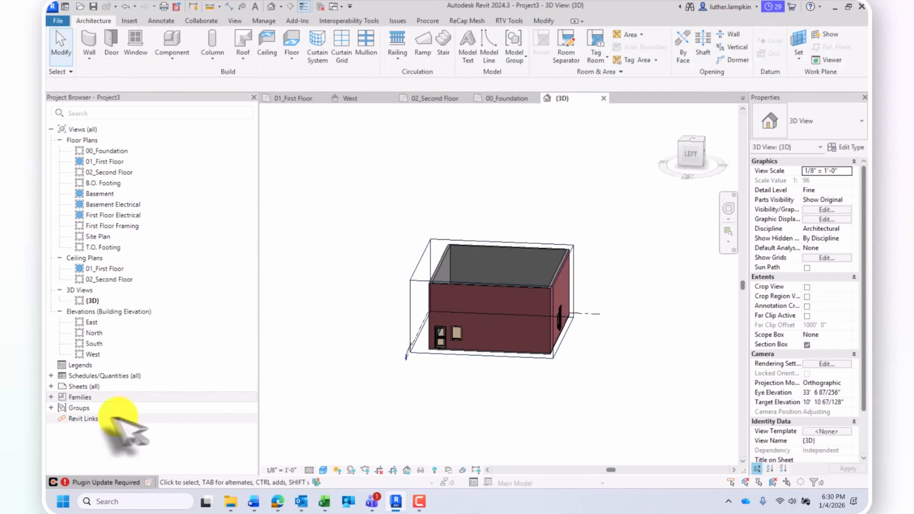
Expand the project's sheets and open the sheet A2 - Second Floor Plan.
{"action": "left_click", "coordinate": [86, 388]}
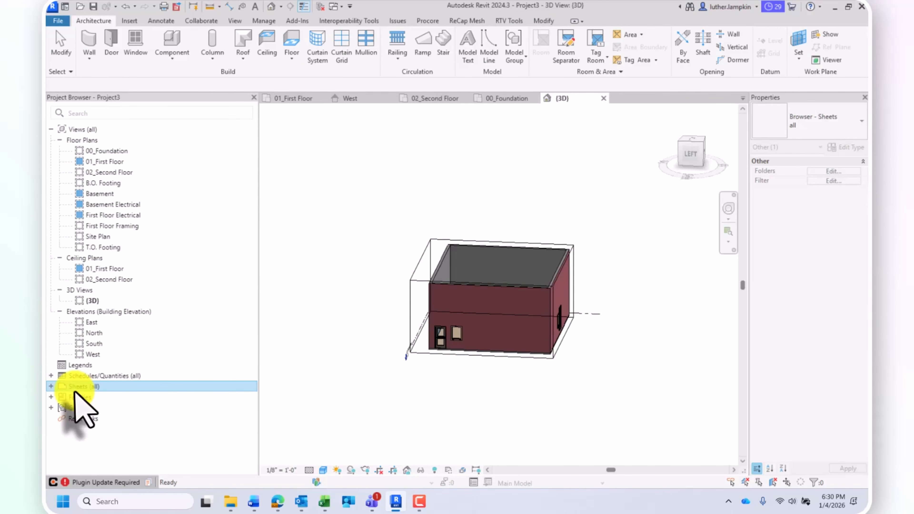
{"action": "left_click", "coordinate": [51, 386]}
{"action": "scroll", "coordinate": [98, 323], "scroll_direction": "down", "scroll_amount": 3}
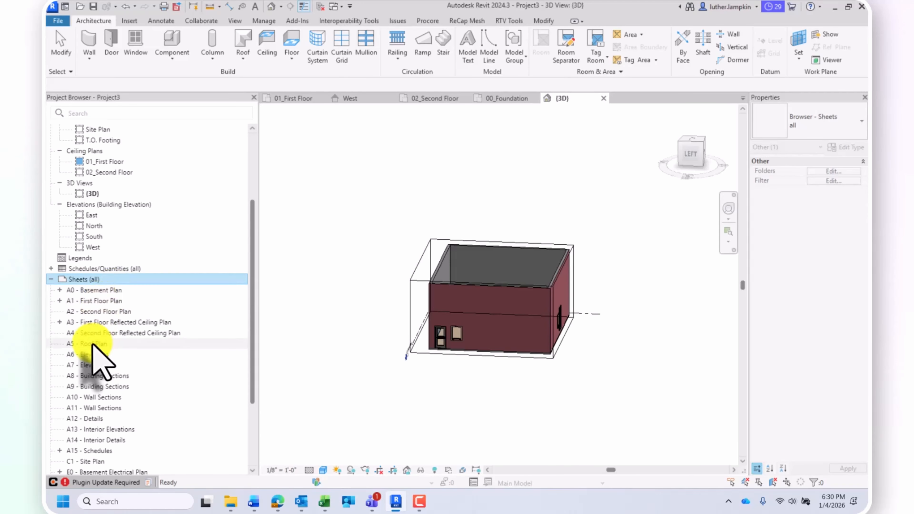
{"action": "double_click", "coordinate": [102, 312]}
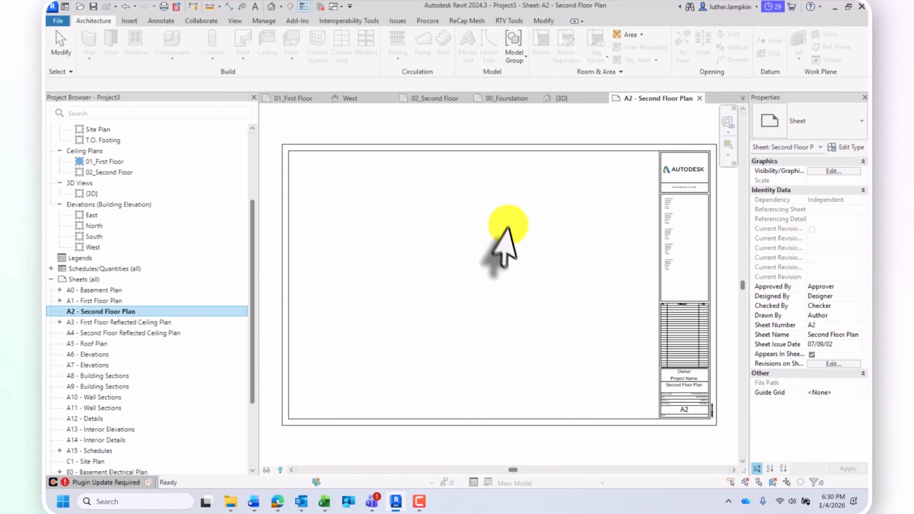
Examine the A2 sheet's D 22 x 34 Horizontal title block and its sheet name, number and issue properties.
{"action": "scroll", "coordinate": [520, 204], "scroll_direction": "down", "scroll_amount": 1}
{"action": "scroll", "coordinate": [622, 317], "scroll_direction": "up", "scroll_amount": 6}
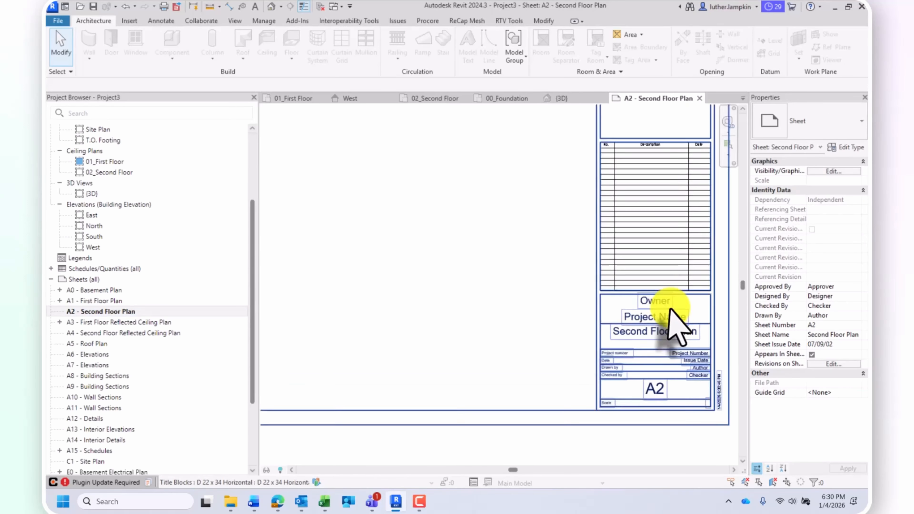
{"action": "left_click", "coordinate": [616, 322]}
{"action": "scroll", "coordinate": [587, 290], "scroll_direction": "down", "scroll_amount": 8}
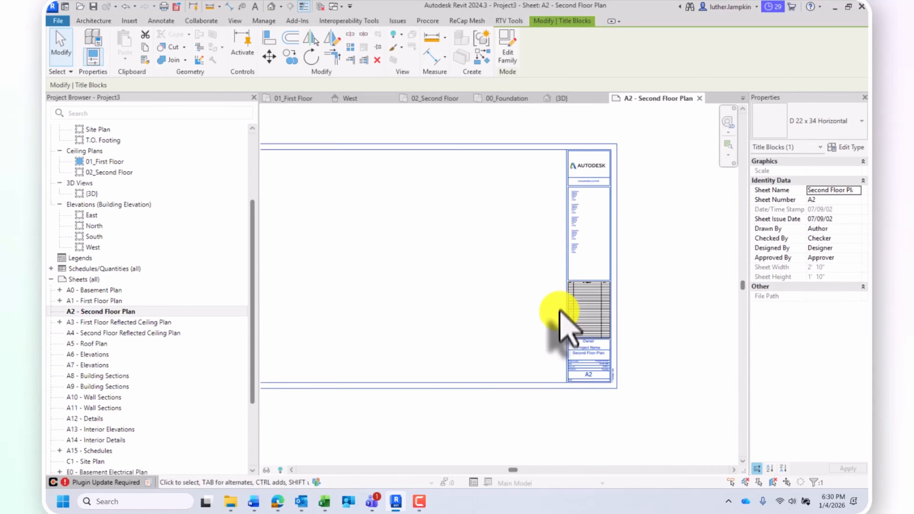
{"action": "scroll", "coordinate": [598, 255], "scroll_direction": "up", "scroll_amount": 5}
{"action": "left_click", "coordinate": [604, 157]}
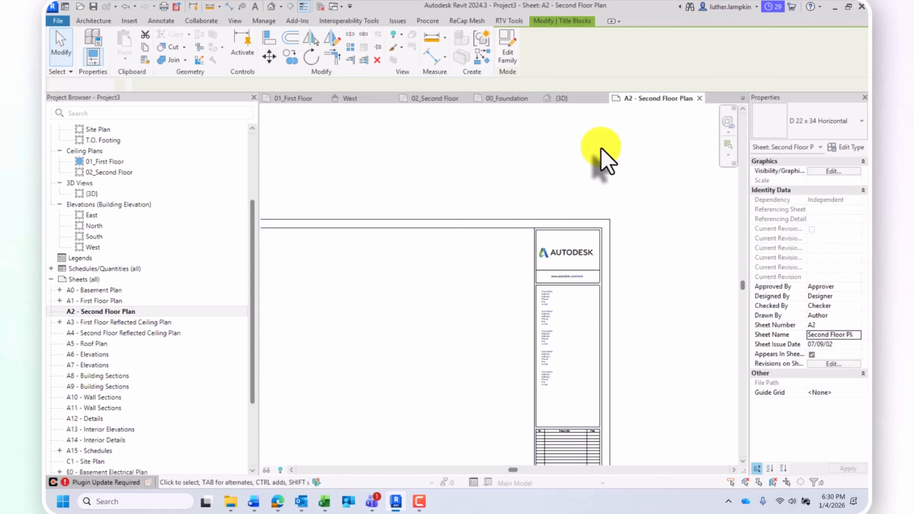
{"action": "middle_click_drag", "start_coordinate": [507, 174], "coordinate": [496, 166]}
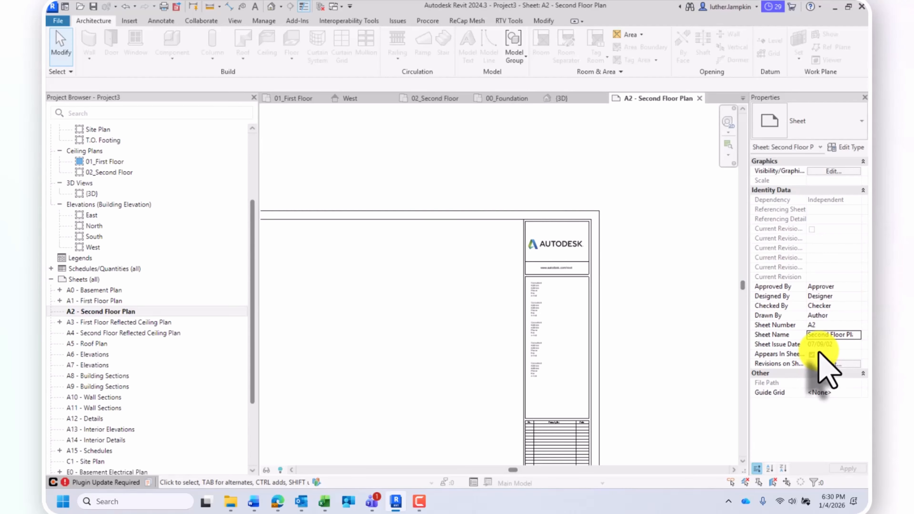
{"action": "left_click", "coordinate": [414, 220]}
{"action": "middle_click_drag", "start_coordinate": [414, 219], "coordinate": [477, 198]}
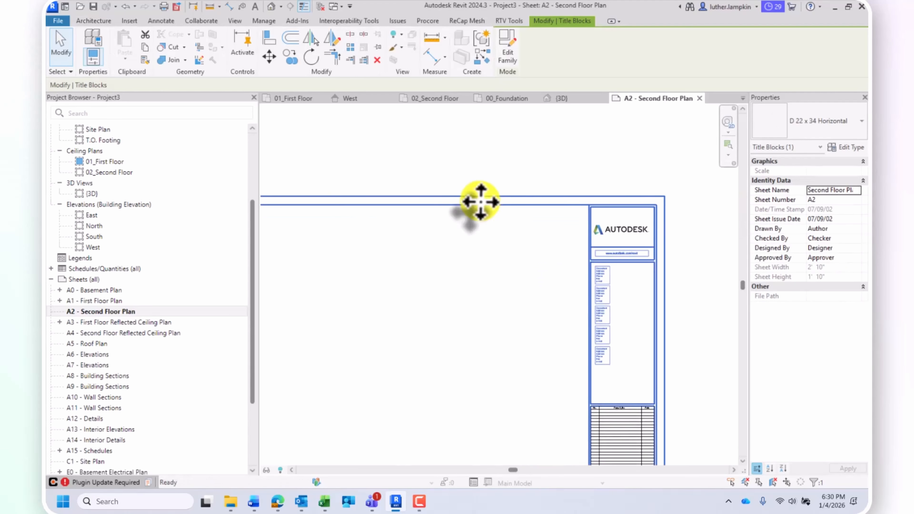
Place the 02_Second Floor floor plan view on sheet A2, inside the border beside the title block.
{"action": "scroll", "coordinate": [478, 198], "scroll_direction": "down", "scroll_amount": 1}
{"action": "middle_click_drag", "start_coordinate": [382, 179], "coordinate": [445, 164]}
{"action": "left_click", "coordinate": [437, 166]}
{"action": "middle_click_drag", "start_coordinate": [382, 189], "coordinate": [432, 170]}
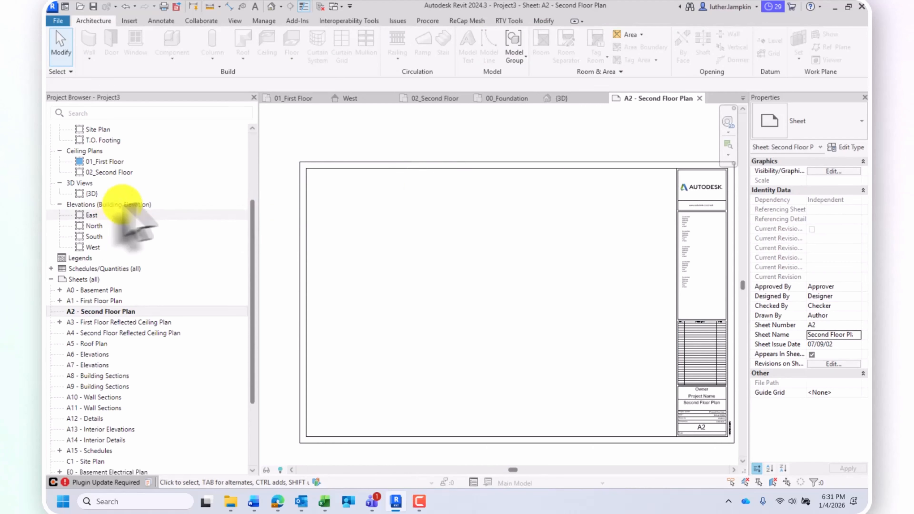
{"action": "left_click", "coordinate": [104, 172]}
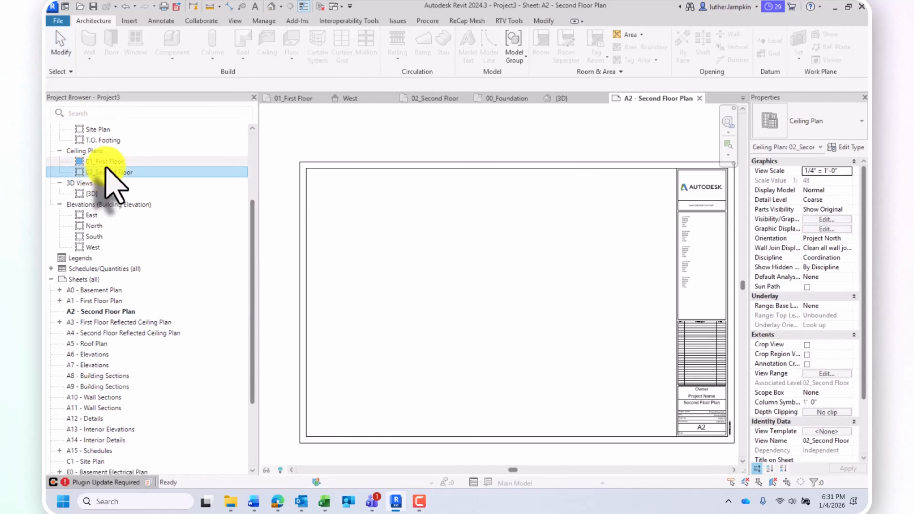
{"action": "scroll", "coordinate": [112, 173], "scroll_direction": "up", "scroll_amount": 3}
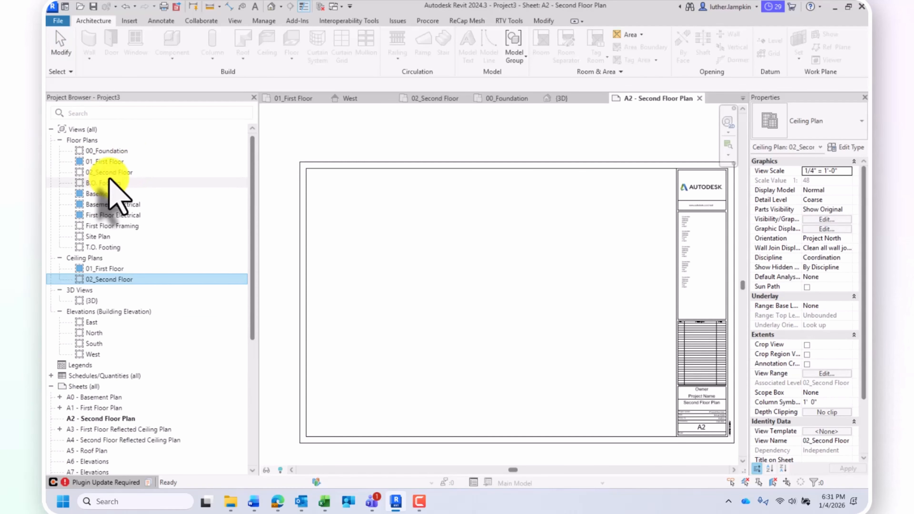
{"action": "left_click", "coordinate": [99, 172]}
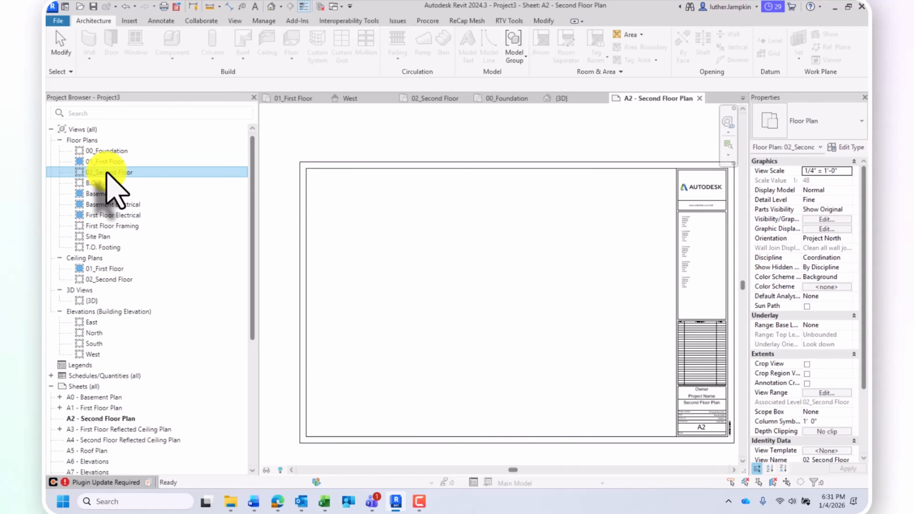
{"action": "left_click_drag", "start_coordinate": [110, 174], "coordinate": [576, 322]}
{"action": "scroll", "coordinate": [500, 307], "scroll_direction": "down", "scroll_amount": 1}
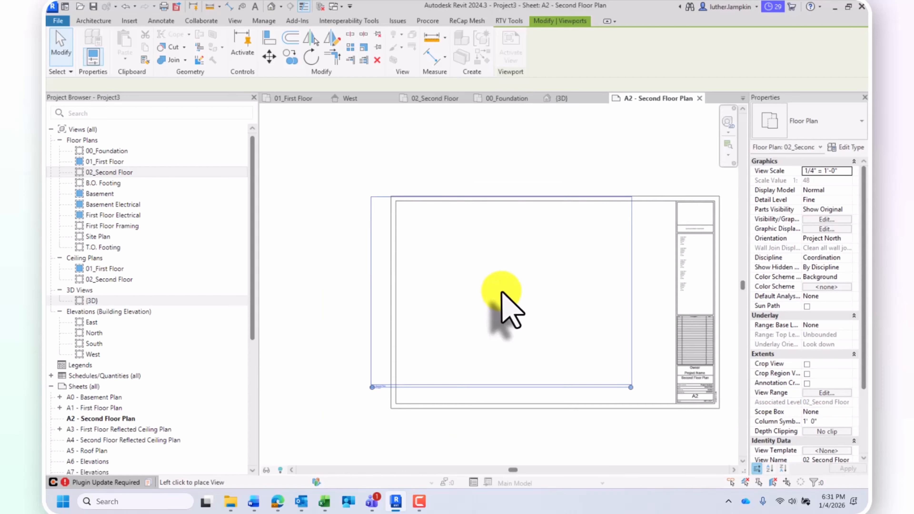
{"action": "middle_click_drag", "start_coordinate": [502, 292], "coordinate": [443, 264]}
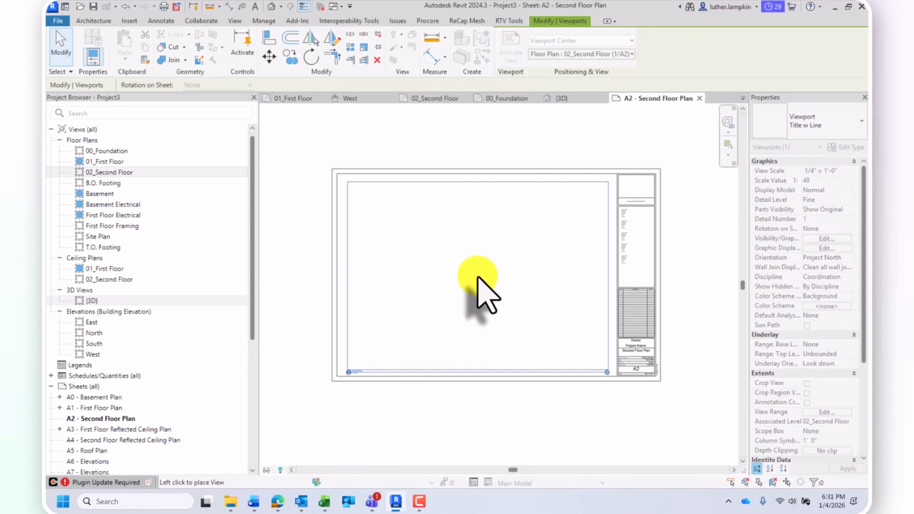
{"action": "left_click", "coordinate": [477, 273]}
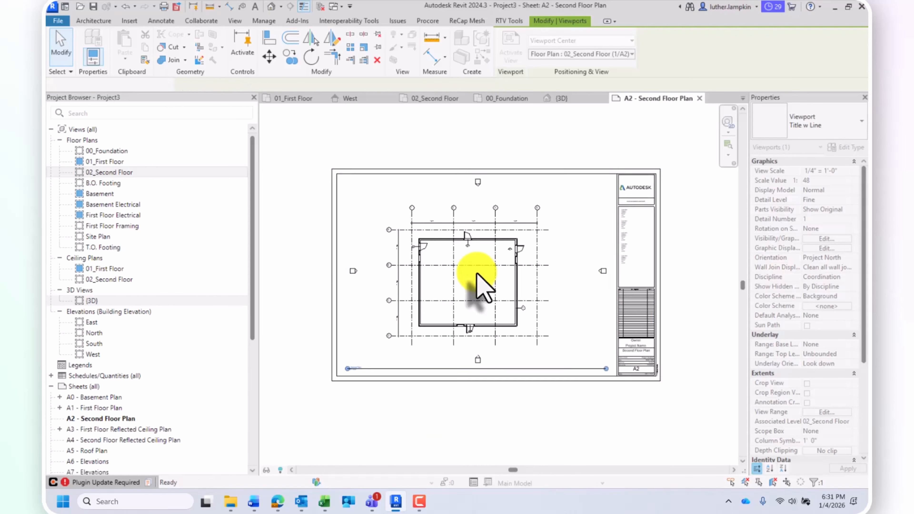
{"action": "key", "text": "Escape"}
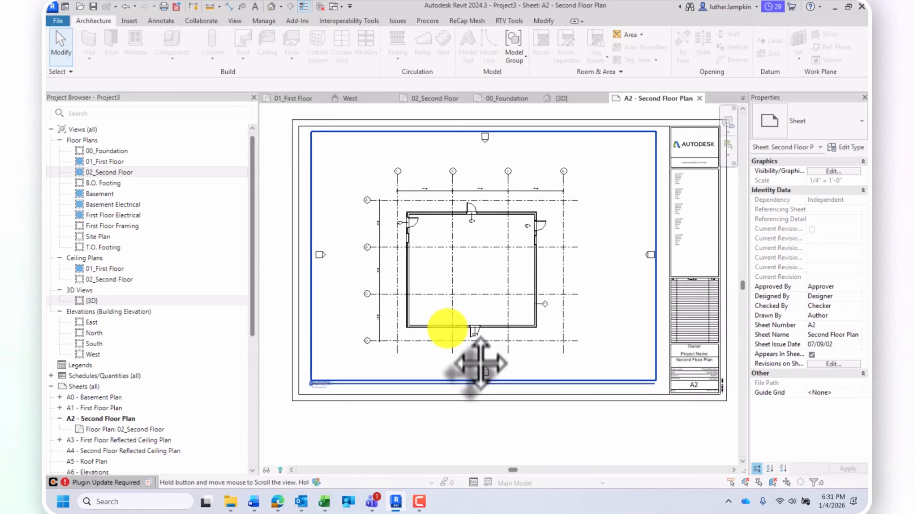
Shorten the title line of the 02_Second Floor viewport so that it ends just past the title text.
{"action": "scroll", "coordinate": [500, 252], "scroll_direction": "up", "scroll_amount": 5}
{"action": "scroll", "coordinate": [504, 252], "scroll_direction": "down", "scroll_amount": 6}
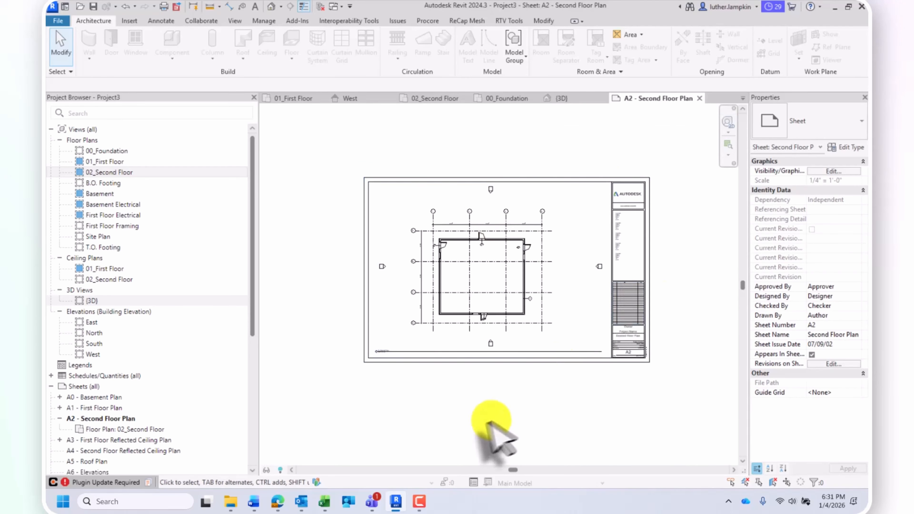
{"action": "scroll", "coordinate": [408, 235], "scroll_direction": "up", "scroll_amount": 3}
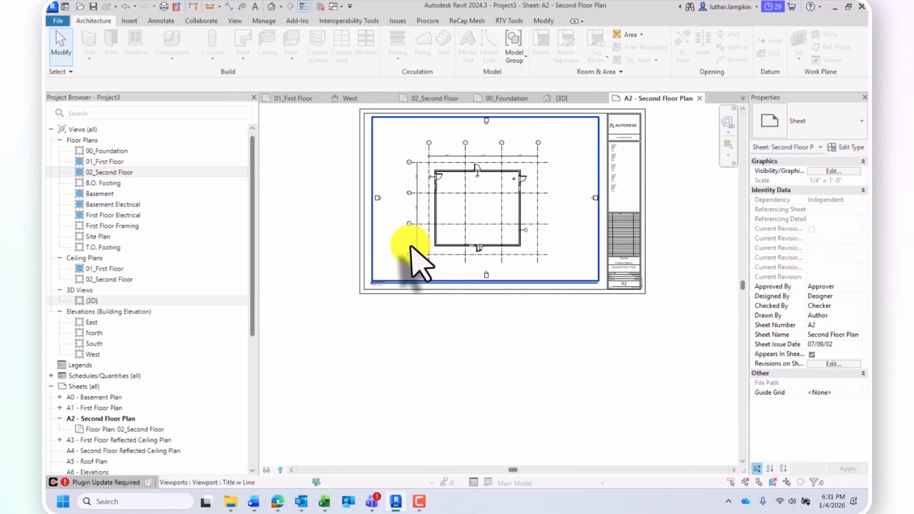
{"action": "scroll", "coordinate": [380, 294], "scroll_direction": "up", "scroll_amount": 5}
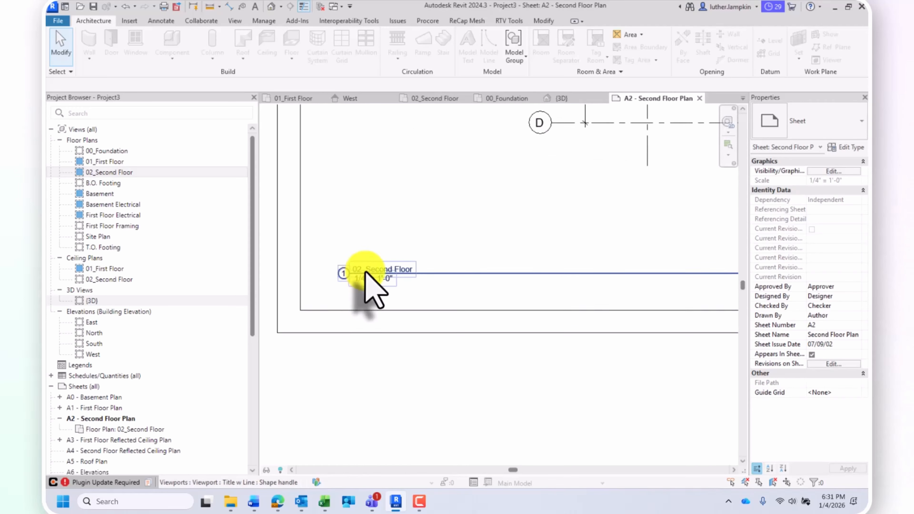
{"action": "scroll", "coordinate": [367, 288], "scroll_direction": "down", "scroll_amount": 6}
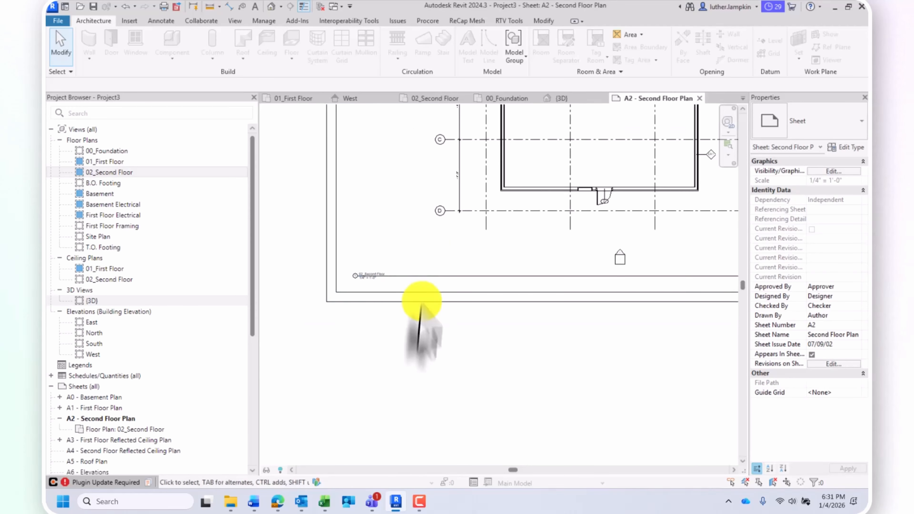
{"action": "middle_click_drag", "start_coordinate": [418, 306], "coordinate": [487, 383]}
{"action": "scroll", "coordinate": [449, 347], "scroll_direction": "down", "scroll_amount": 3}
{"action": "left_click", "coordinate": [489, 247]}
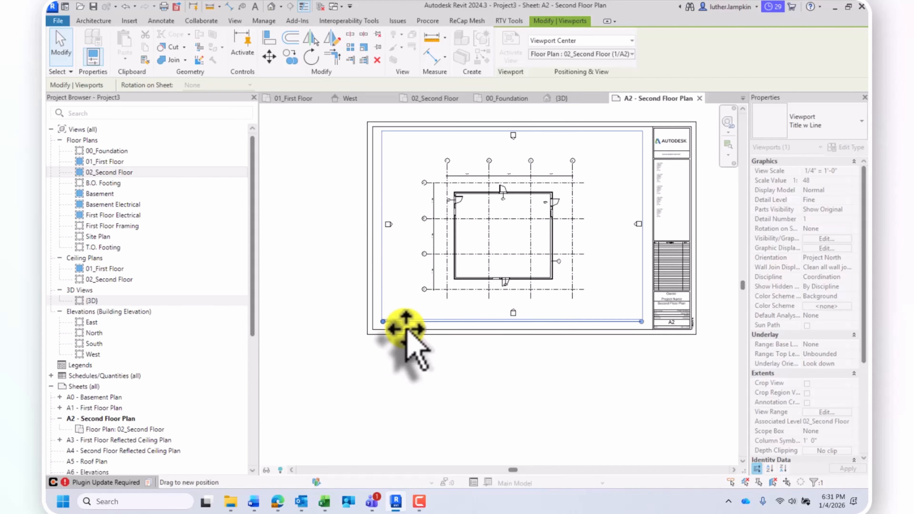
{"action": "left_click", "coordinate": [398, 367]}
{"action": "scroll", "coordinate": [396, 356], "scroll_direction": "up", "scroll_amount": 10}
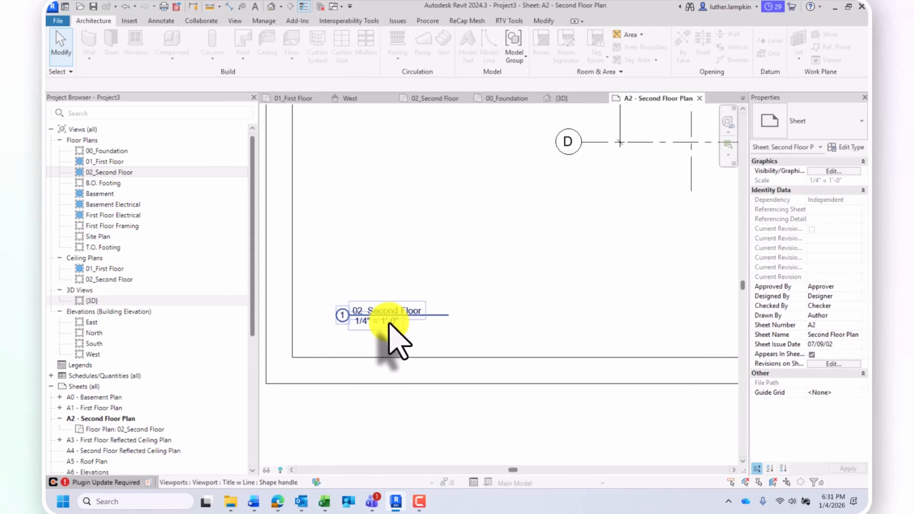
Rename the viewport's view as Level 2 - Floor Plan, declining to rename the corresponding level and views.
{"action": "scroll", "coordinate": [450, 215], "scroll_direction": "down", "scroll_amount": 5}
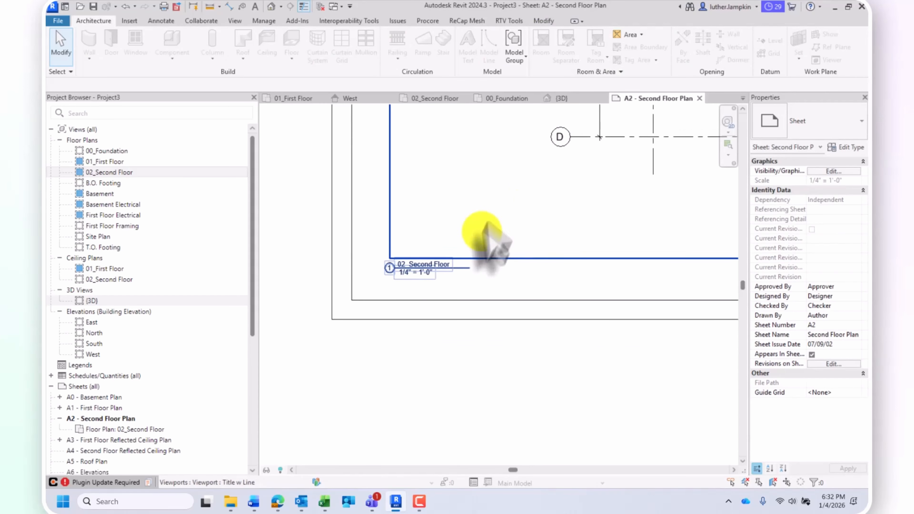
{"action": "left_click", "coordinate": [560, 137]}
{"action": "scroll", "coordinate": [813, 319], "scroll_direction": "down", "scroll_amount": 2}
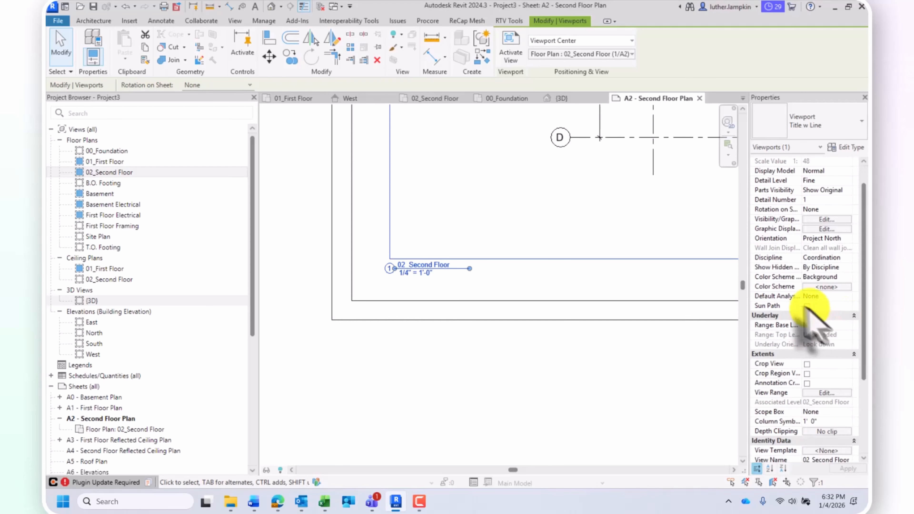
{"action": "scroll", "coordinate": [634, 273], "scroll_direction": "down", "scroll_amount": 1}
{"action": "scroll", "coordinate": [634, 272], "scroll_direction": "down", "scroll_amount": 1}
{"action": "scroll", "coordinate": [832, 387], "scroll_direction": "down", "scroll_amount": 3}
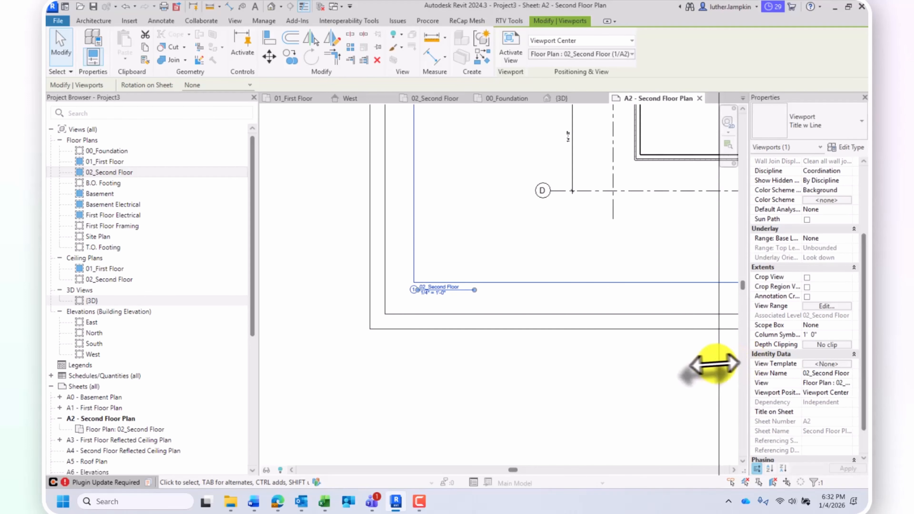
{"action": "left_click_drag", "start_coordinate": [715, 364], "coordinate": [674, 358]}
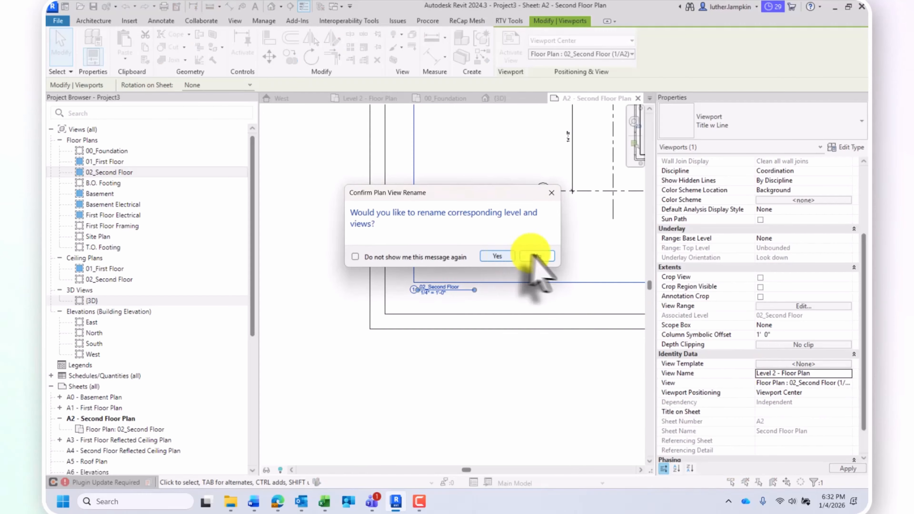
{"action": "left_click", "coordinate": [534, 258]}
{"action": "scroll", "coordinate": [455, 270], "scroll_direction": "up", "scroll_amount": 3}
{"action": "scroll", "coordinate": [449, 326], "scroll_direction": "up", "scroll_amount": 1}
{"action": "left_click", "coordinate": [447, 366]}
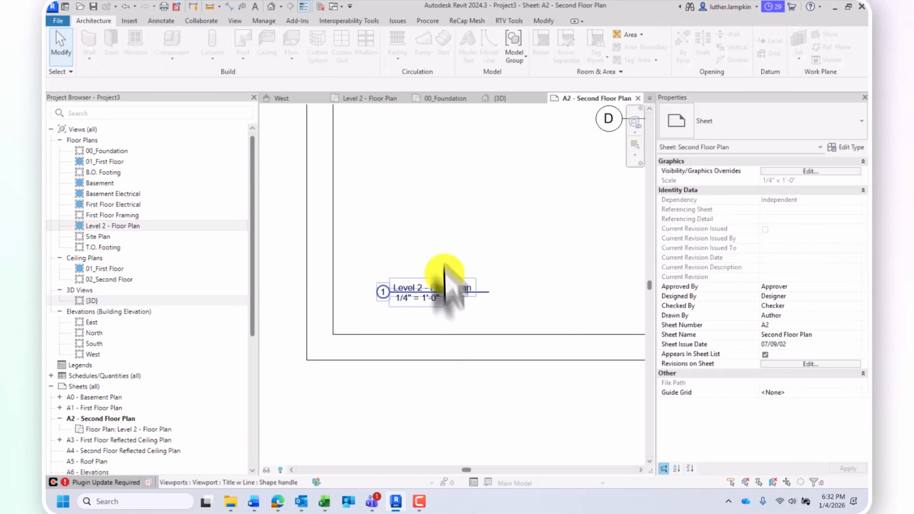
{"action": "left_click", "coordinate": [443, 259]}
{"action": "scroll", "coordinate": [391, 288], "scroll_direction": "up", "scroll_amount": 2}
{"action": "left_click", "coordinate": [415, 400]}
{"action": "scroll", "coordinate": [432, 304], "scroll_direction": "down", "scroll_amount": 1}
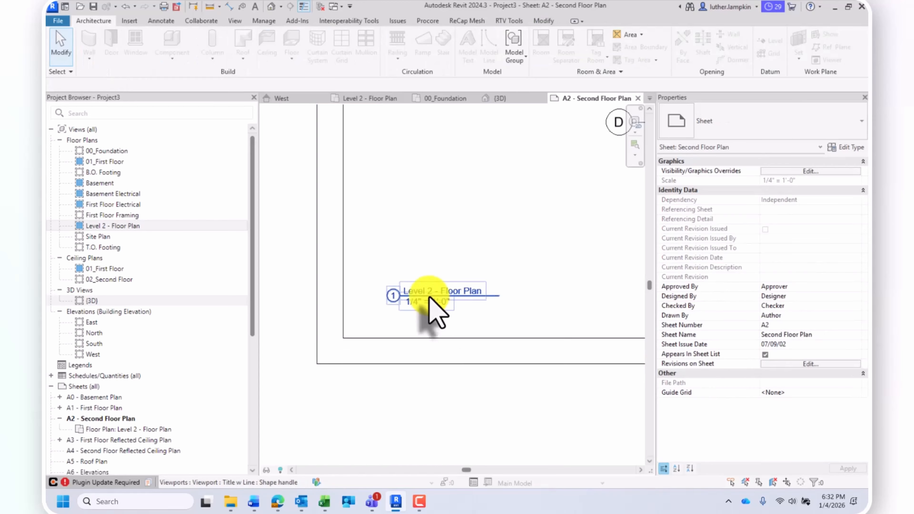
Try the Title Only type on the Level 2 - Floor Plan viewport and undo the change.
{"action": "left_click", "coordinate": [431, 299]}
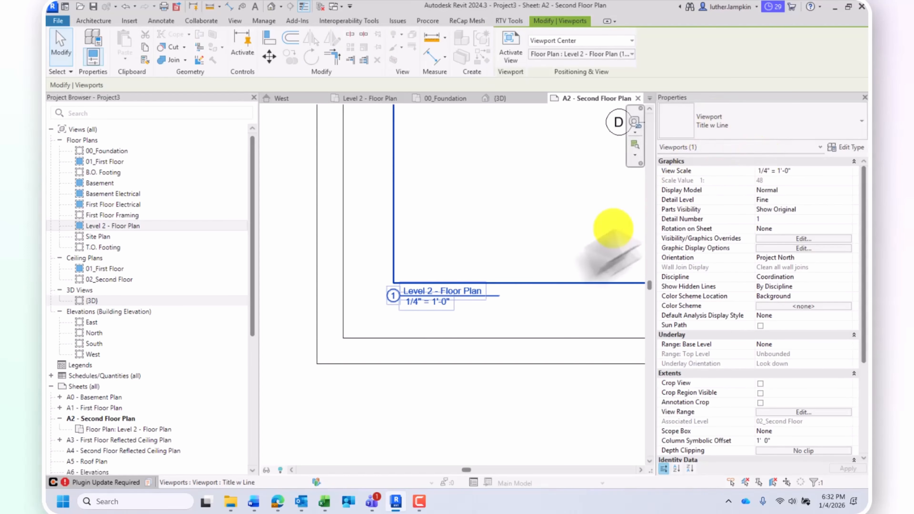
{"action": "left_click", "coordinate": [725, 123]}
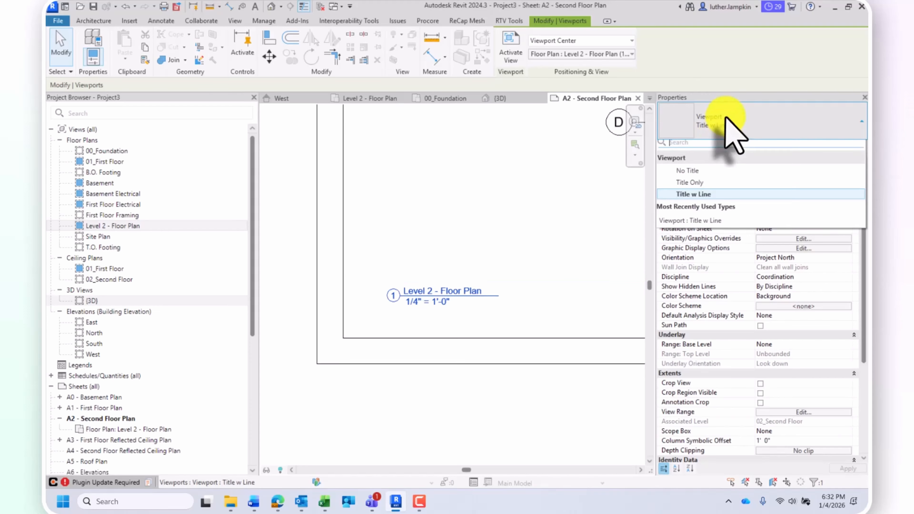
{"action": "left_click", "coordinate": [701, 189]}
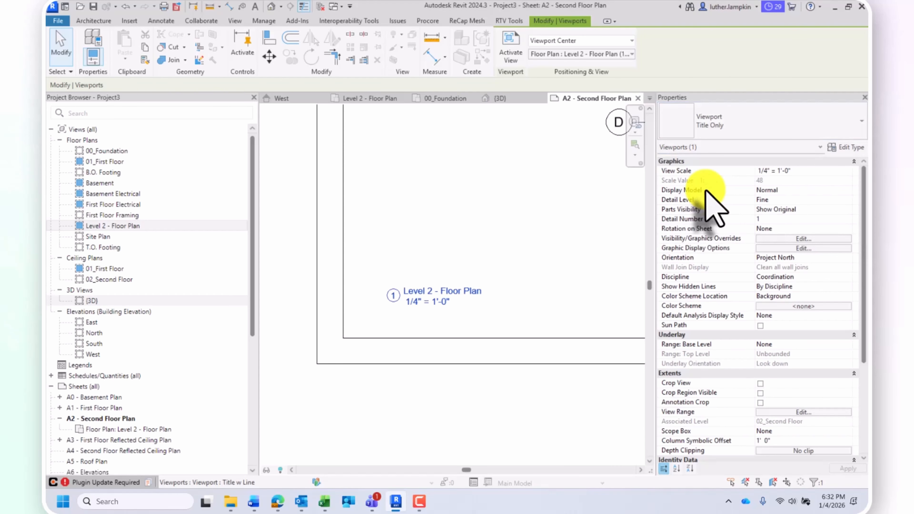
{"action": "key", "text": "ctrl+z"}
Examine the placed floor plan with its grids, doors and windows, and the title block on sheet A2.
{"action": "scroll", "coordinate": [447, 397], "scroll_direction": "down", "scroll_amount": 5}
{"action": "scroll", "coordinate": [410, 311], "scroll_direction": "up", "scroll_amount": 2}
{"action": "middle_click_drag", "start_coordinate": [434, 283], "coordinate": [412, 284]}
{"action": "scroll", "coordinate": [410, 287], "scroll_direction": "down", "scroll_amount": 5}
{"action": "left_click", "coordinate": [432, 352]}
{"action": "middle_click_drag", "start_coordinate": [504, 176], "coordinate": [457, 201]}
{"action": "scroll", "coordinate": [450, 212], "scroll_direction": "down", "scroll_amount": 1}
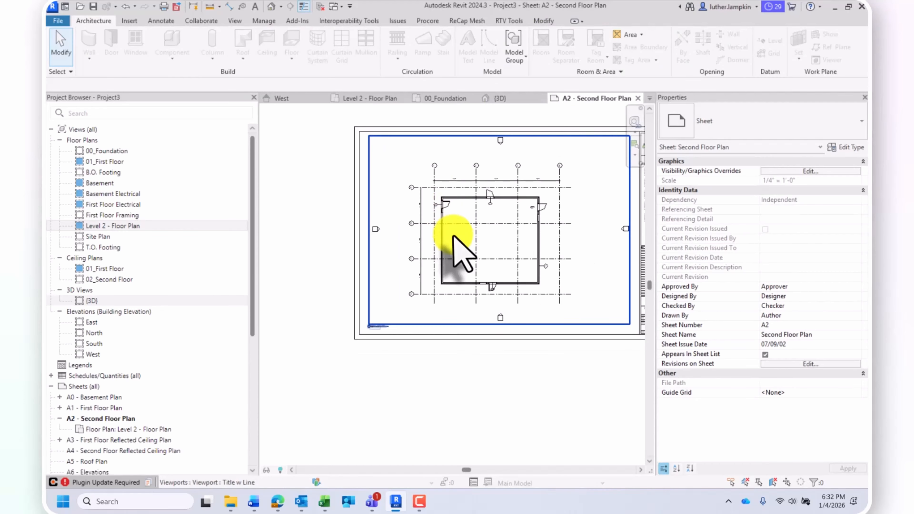
{"action": "left_click", "coordinate": [457, 249]}
{"action": "scroll", "coordinate": [465, 190], "scroll_direction": "up", "scroll_amount": 3}
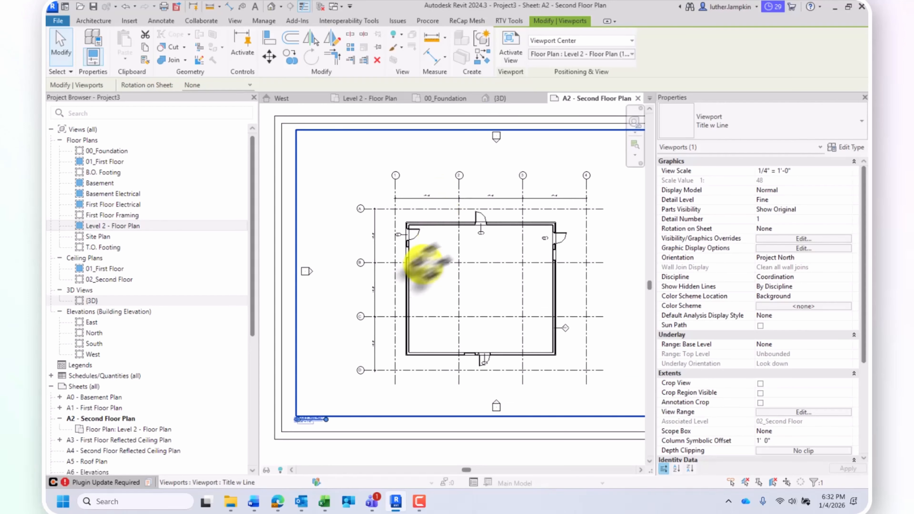
{"action": "scroll", "coordinate": [442, 241], "scroll_direction": "up", "scroll_amount": 5}
{"action": "scroll", "coordinate": [445, 209], "scroll_direction": "down", "scroll_amount": 2}
{"action": "scroll", "coordinate": [396, 160], "scroll_direction": "down", "scroll_amount": 1}
{"action": "middle_click_drag", "start_coordinate": [395, 159], "coordinate": [389, 166]}
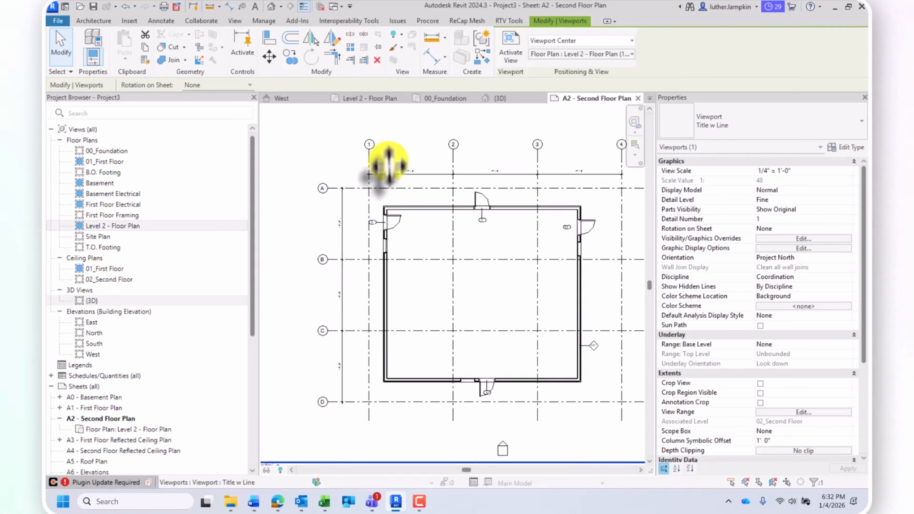
{"action": "scroll", "coordinate": [389, 164], "scroll_direction": "down", "scroll_amount": 1}
{"action": "scroll", "coordinate": [440, 220], "scroll_direction": "down", "scroll_amount": 3}
{"action": "scroll", "coordinate": [453, 233], "scroll_direction": "up", "scroll_amount": 4}
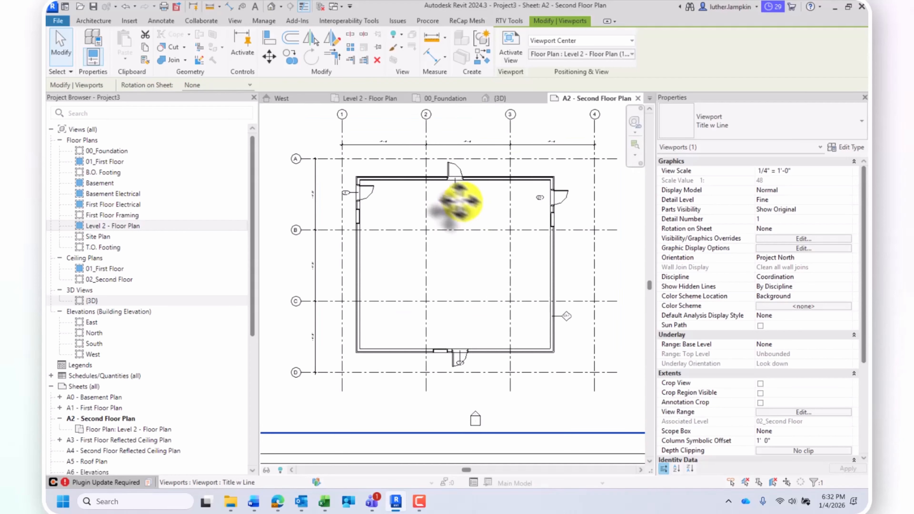
{"action": "scroll", "coordinate": [433, 264], "scroll_direction": "down", "scroll_amount": 2}
{"action": "scroll", "coordinate": [432, 258], "scroll_direction": "down", "scroll_amount": 3}
{"action": "scroll", "coordinate": [422, 224], "scroll_direction": "up", "scroll_amount": 4}
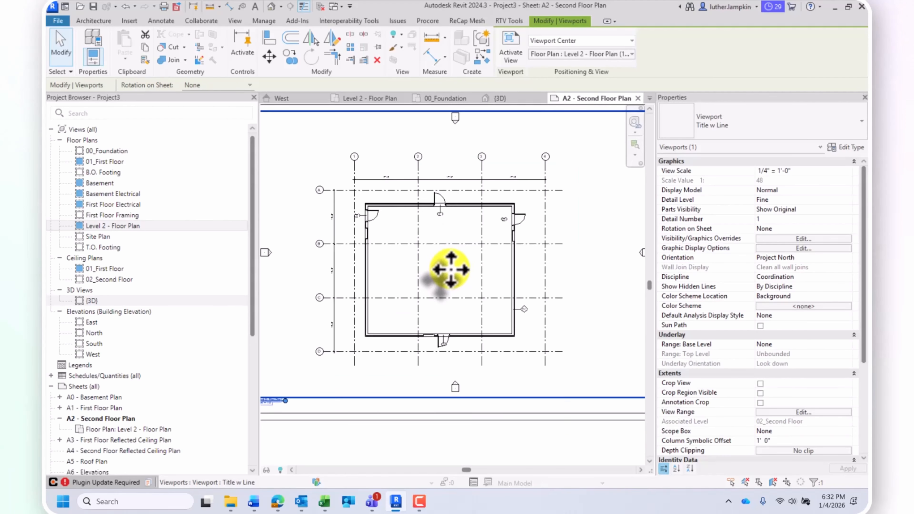
{"action": "scroll", "coordinate": [444, 265], "scroll_direction": "down", "scroll_amount": 4}
{"action": "scroll", "coordinate": [532, 295], "scroll_direction": "up", "scroll_amount": 5}
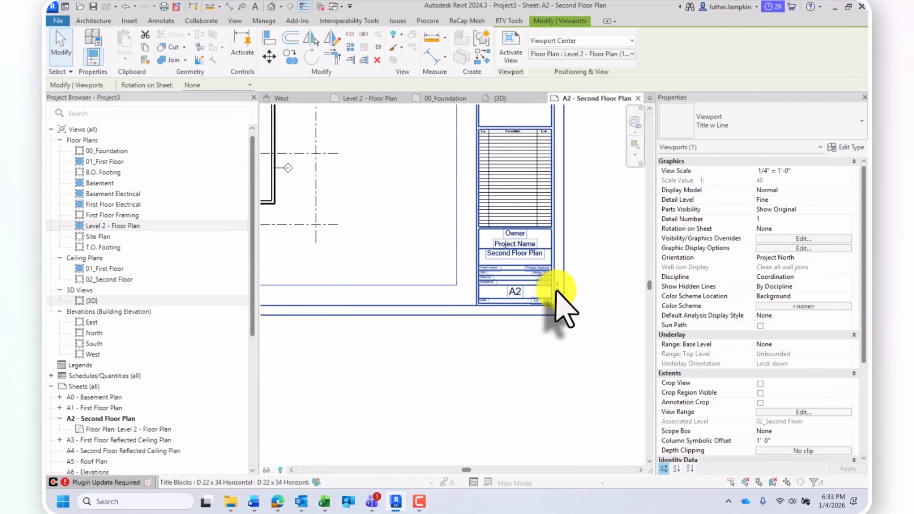
{"action": "scroll", "coordinate": [403, 187], "scroll_direction": "down", "scroll_amount": 3}
{"action": "middle_click_drag", "start_coordinate": [375, 157], "coordinate": [466, 279]}
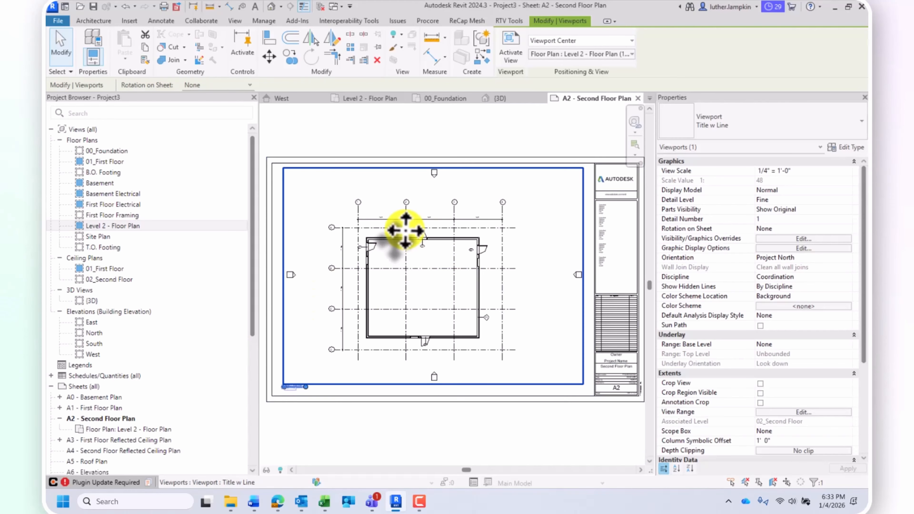
{"action": "scroll", "coordinate": [405, 231], "scroll_direction": "down", "scroll_amount": 2}
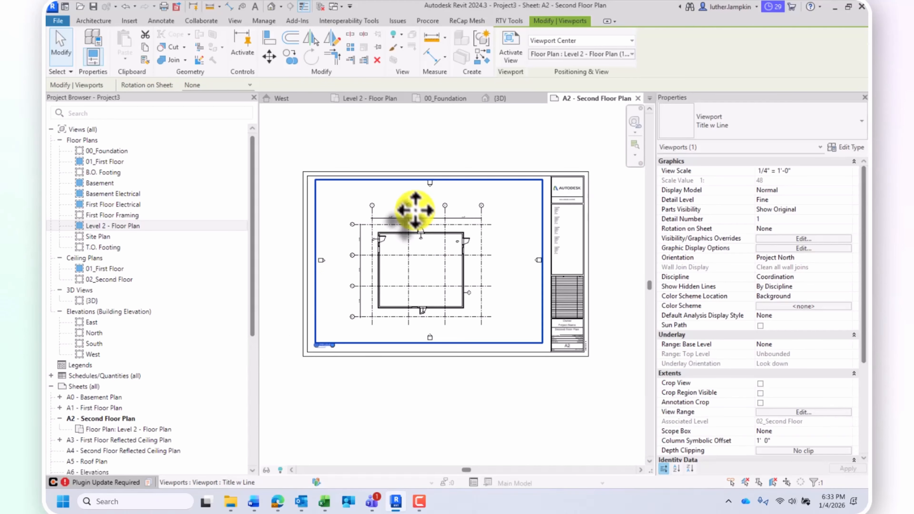
Open the Door Schedule from the project's schedules and select the door number in the second row.
{"action": "left_click", "coordinate": [51, 376]}
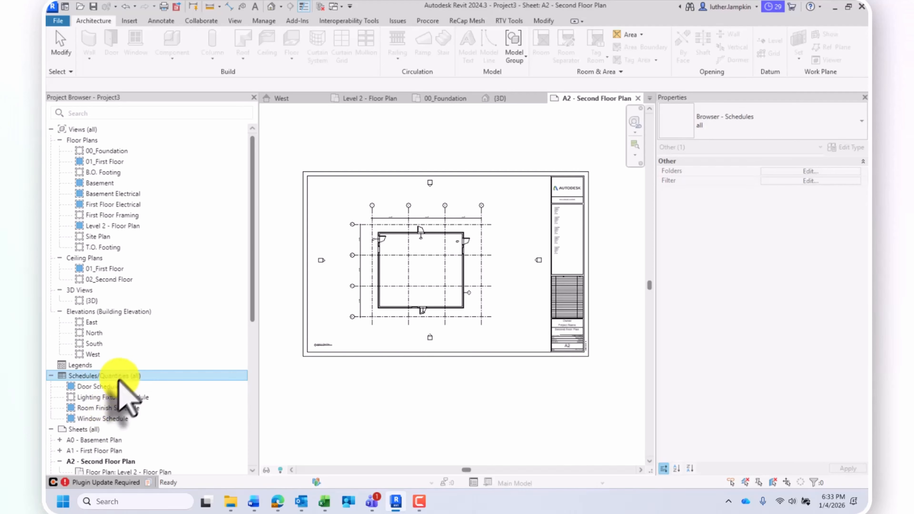
{"action": "double_click", "coordinate": [104, 387]}
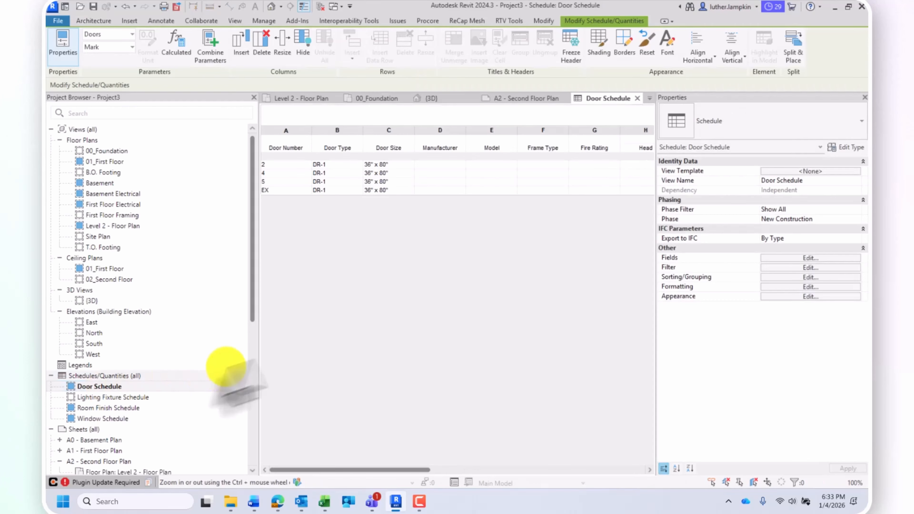
{"action": "left_click", "coordinate": [271, 165]}
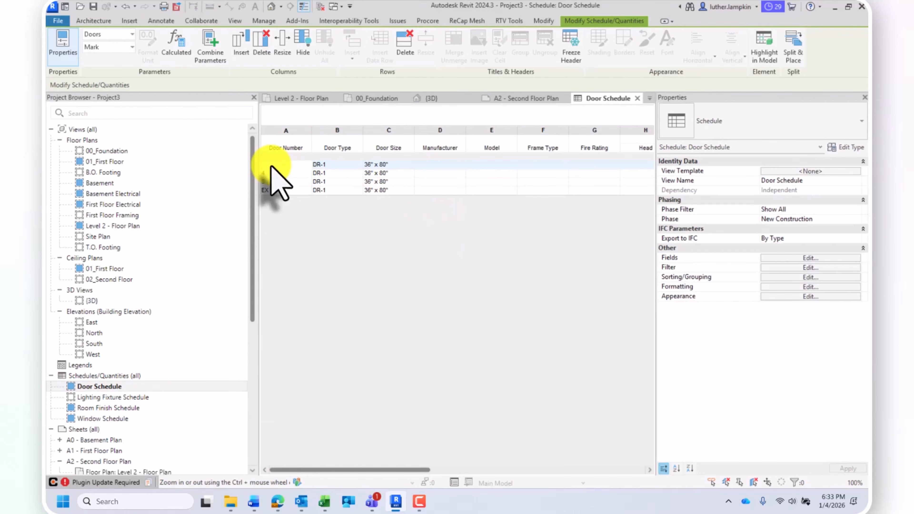
{"action": "left_click", "coordinate": [282, 174]}
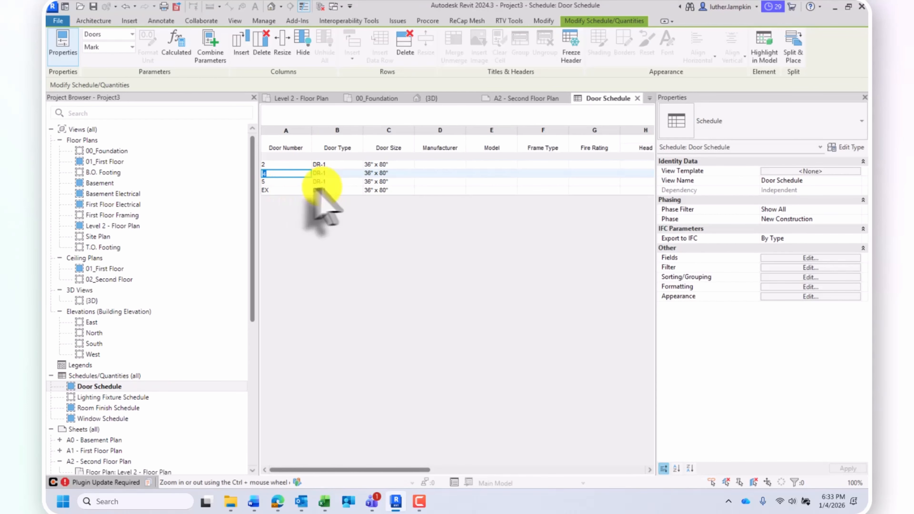
Highlight the door numbered EX from the Door Schedule in the model and view it within the whole floor plan.
{"action": "left_click", "coordinate": [284, 181]}
{"action": "left_click", "coordinate": [287, 190]}
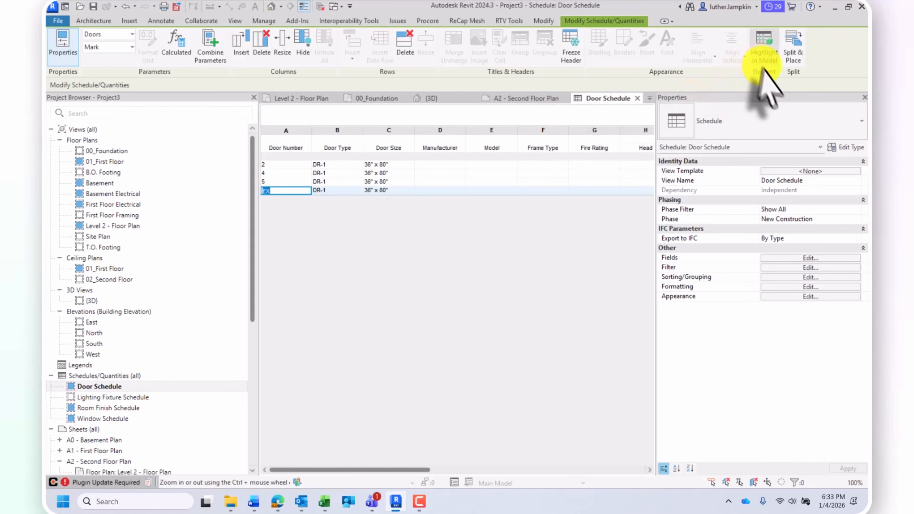
{"action": "left_click", "coordinate": [764, 47]}
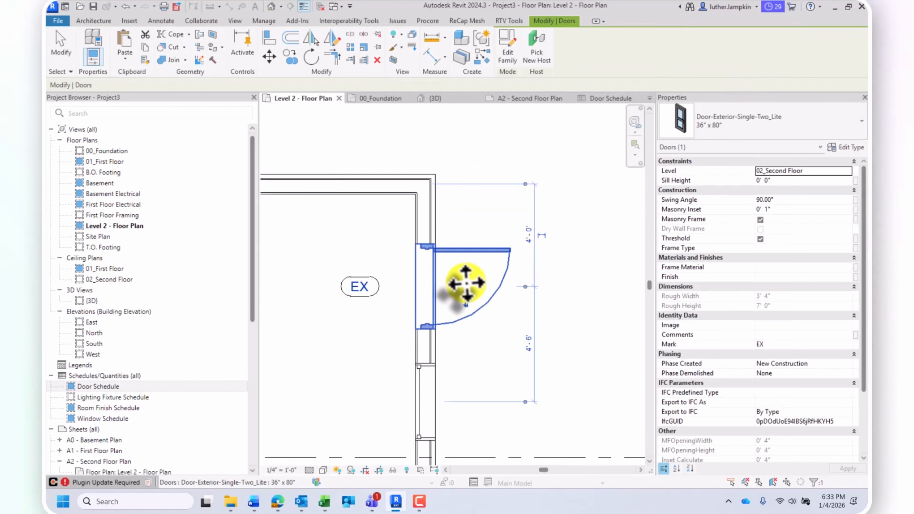
{"action": "scroll", "coordinate": [466, 276], "scroll_direction": "down", "scroll_amount": 6}
{"action": "scroll", "coordinate": [504, 284], "scroll_direction": "down", "scroll_amount": 1}
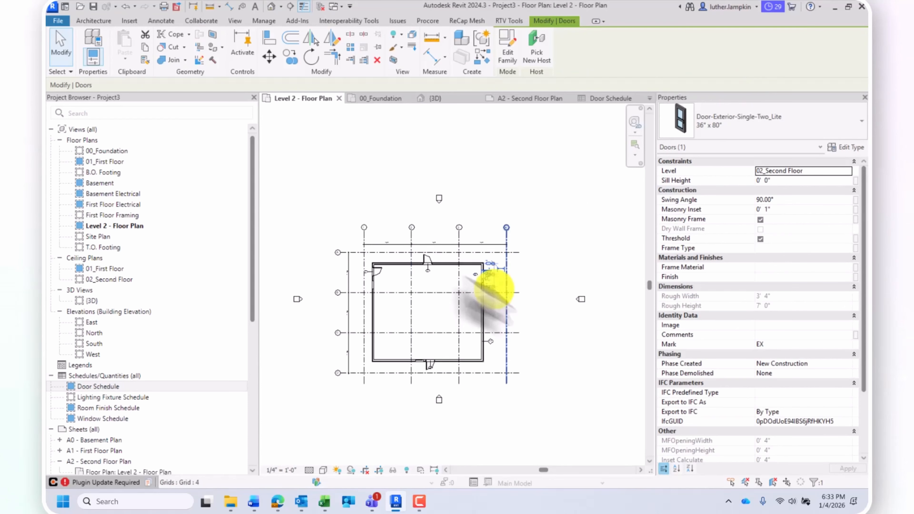
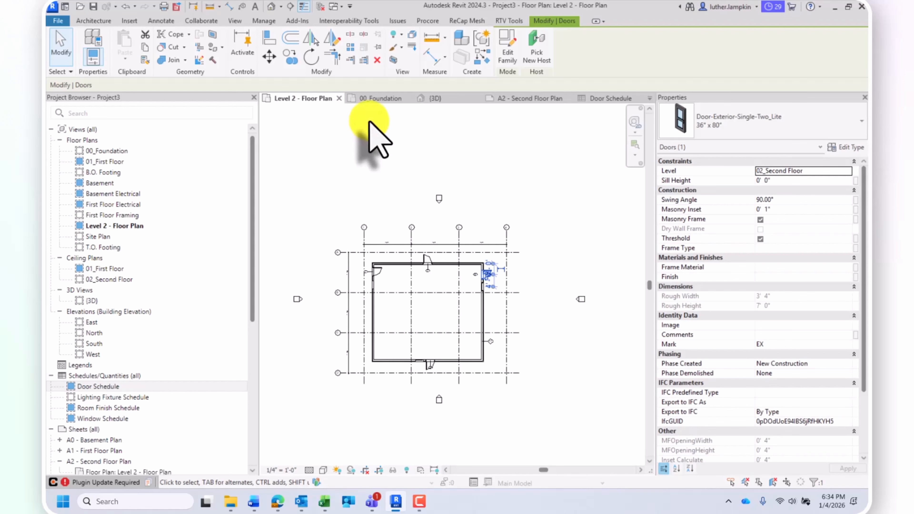
Clear the door selection and look over the Level 2 floor plan with its doors, windows and grids.
{"action": "left_click", "coordinate": [436, 193]}
{"action": "scroll", "coordinate": [436, 194], "scroll_direction": "up", "scroll_amount": 1}
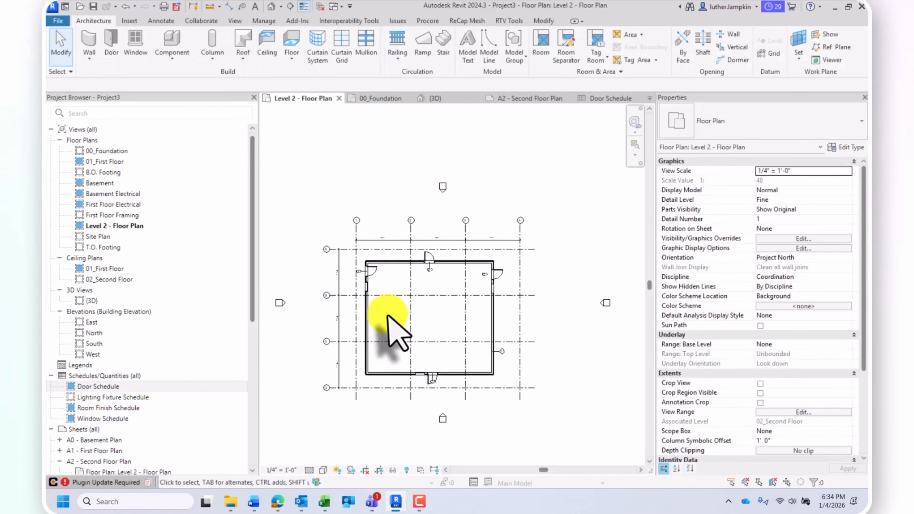
{"action": "scroll", "coordinate": [414, 324], "scroll_direction": "up", "scroll_amount": 2}
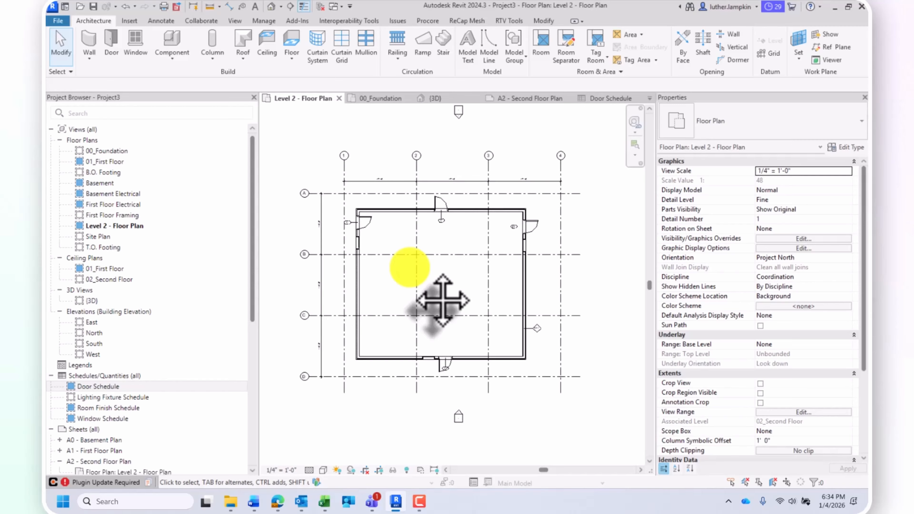
{"action": "middle_click_drag", "start_coordinate": [453, 202], "coordinate": [459, 206]}
{"action": "scroll", "coordinate": [459, 206], "scroll_direction": "down", "scroll_amount": 1}
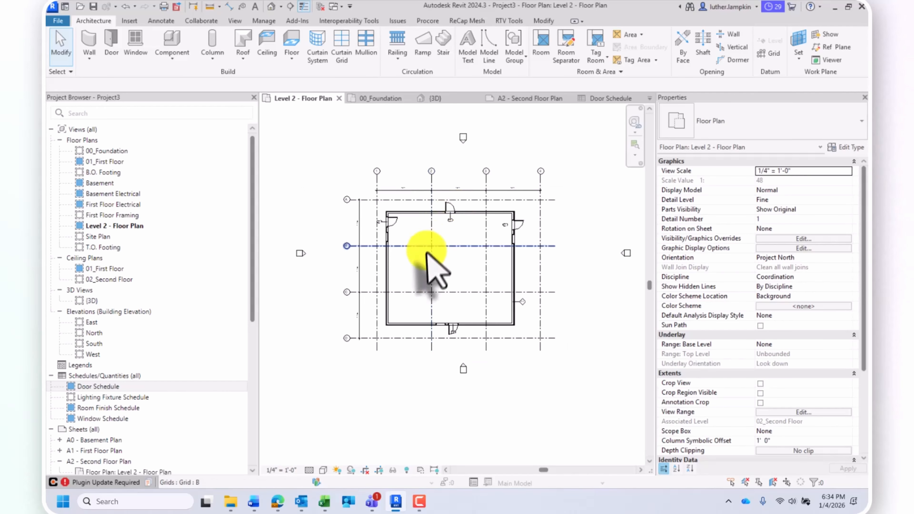
{"action": "middle_click_drag", "start_coordinate": [454, 356], "coordinate": [459, 363]}
{"action": "scroll", "coordinate": [418, 296], "scroll_direction": "up", "scroll_amount": 3}
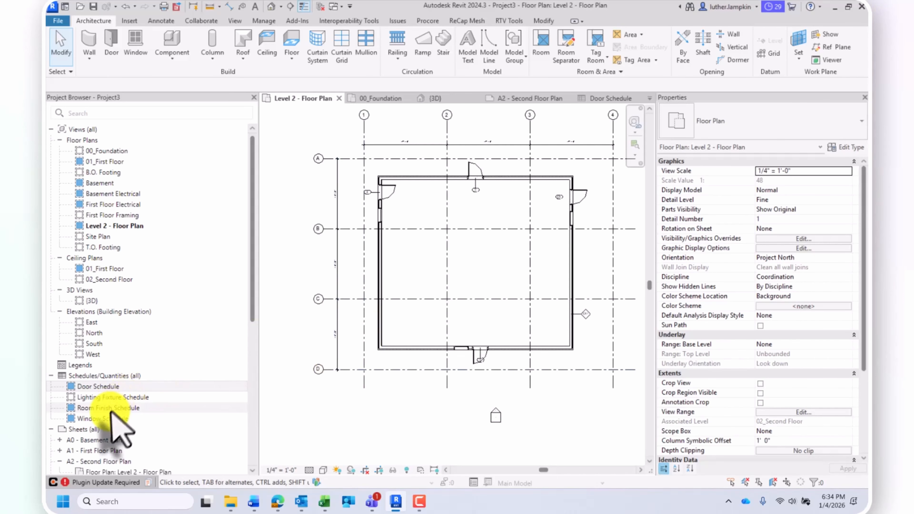
Review the Window Schedule and return to the A2 - Second Floor Plan sheet.
{"action": "double_click", "coordinate": [98, 419]}
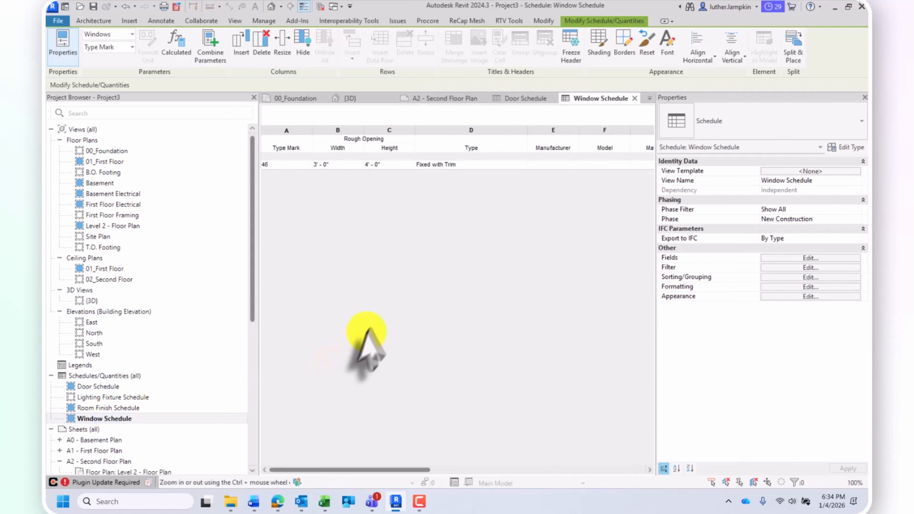
{"action": "left_click_drag", "start_coordinate": [351, 470], "coordinate": [303, 451]}
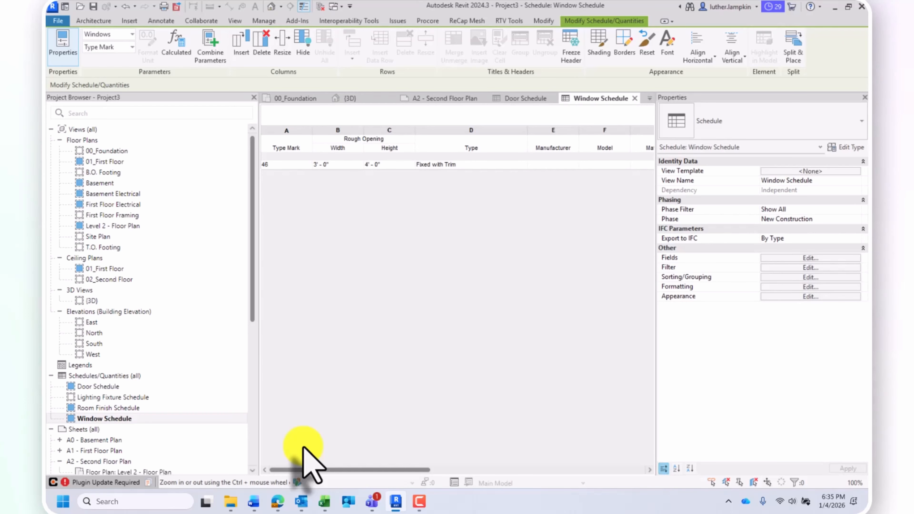
{"action": "left_click", "coordinate": [446, 98]}
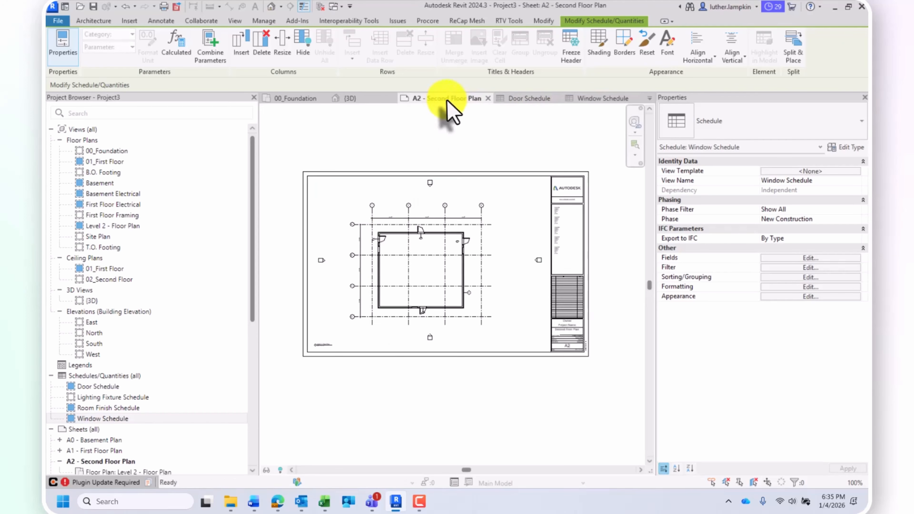
Inspect the A2 title block and the sheet's Designed By, Drawn By and Checked By properties.
{"action": "left_click", "coordinate": [424, 173]}
{"action": "scroll", "coordinate": [447, 165], "scroll_direction": "up", "scroll_amount": 2}
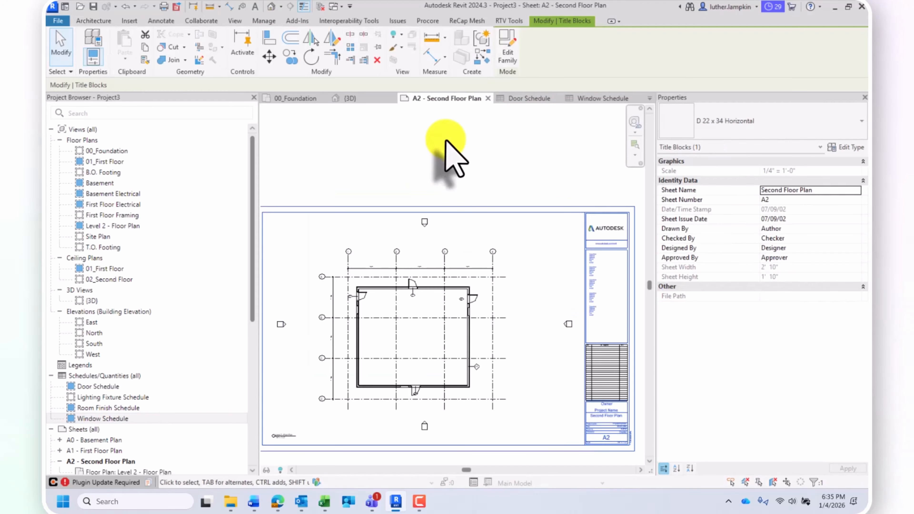
{"action": "left_click", "coordinate": [446, 144]}
{"action": "scroll", "coordinate": [382, 155], "scroll_direction": "down", "scroll_amount": 2}
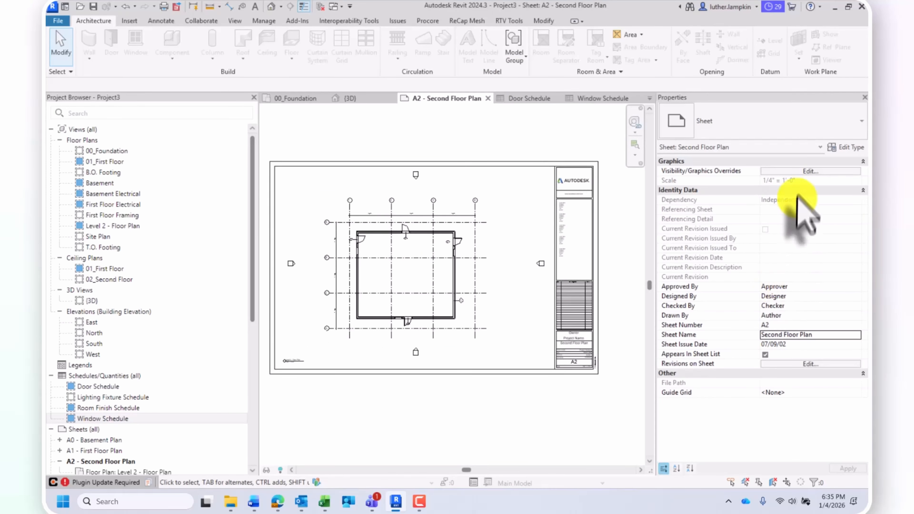
{"action": "left_click", "coordinate": [774, 296]}
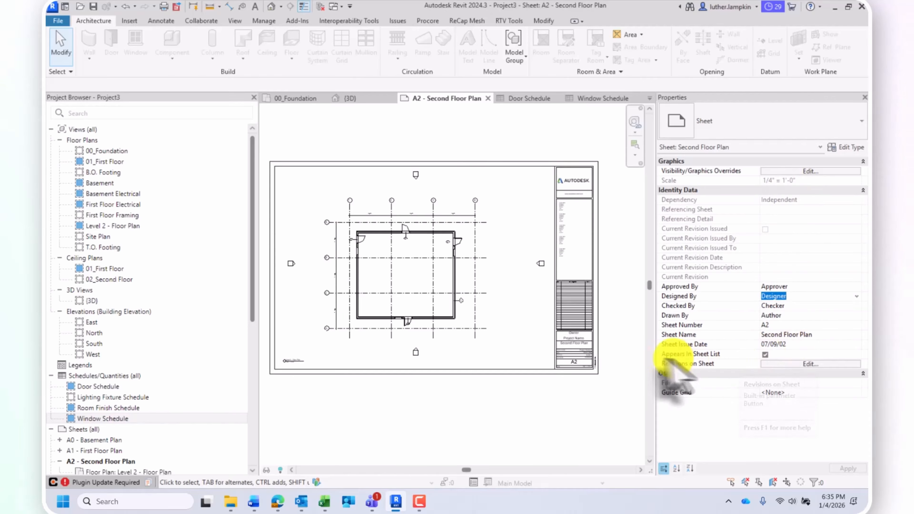
{"action": "left_click", "coordinate": [784, 316]}
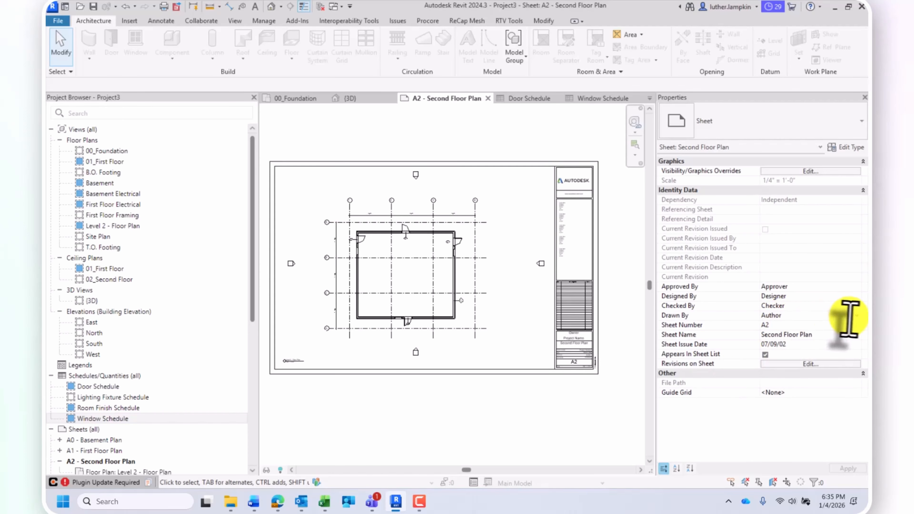
{"action": "left_click", "coordinate": [771, 305]}
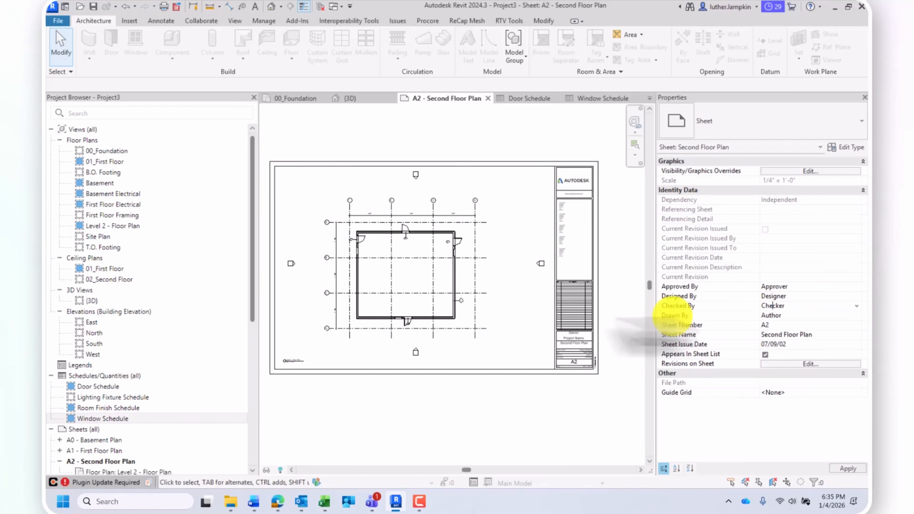
Select the title block on sheet A2 and inspect its editable project number and issue date fields.
{"action": "scroll", "coordinate": [581, 332], "scroll_direction": "up", "scroll_amount": 10}
{"action": "middle_click_drag", "start_coordinate": [591, 398], "coordinate": [513, 351]}
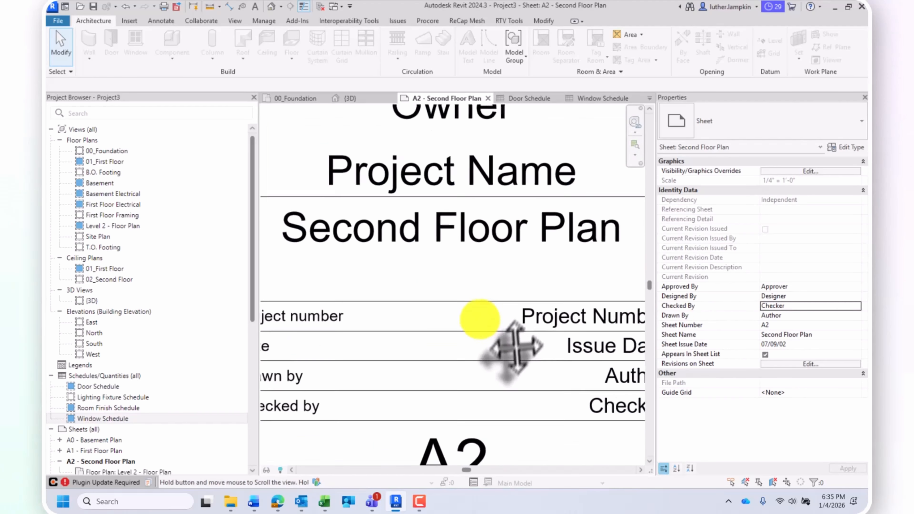
{"action": "middle_click_drag", "start_coordinate": [480, 319], "coordinate": [509, 304]}
{"action": "left_click", "coordinate": [414, 273]}
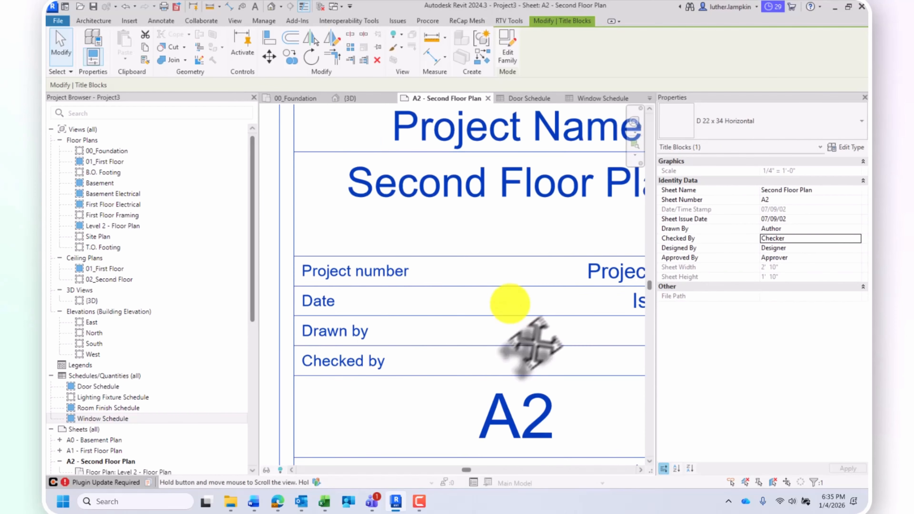
{"action": "scroll", "coordinate": [509, 304], "scroll_direction": "down", "scroll_amount": 2}
{"action": "left_click", "coordinate": [563, 299]}
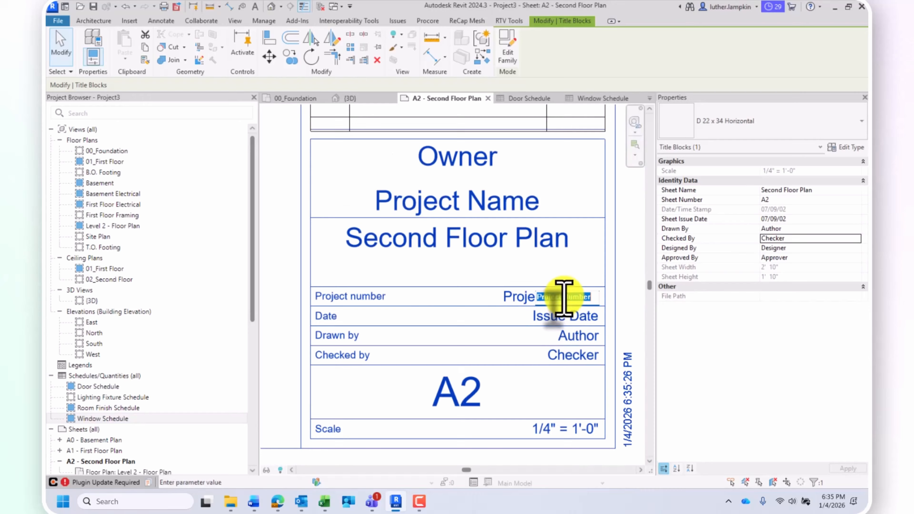
{"action": "left_click", "coordinate": [565, 318]}
{"action": "left_click", "coordinate": [568, 317]}
Inspect the title block's owner, project name and sheet name fields without changing their text.
{"action": "scroll", "coordinate": [444, 196], "scroll_direction": "up", "scroll_amount": 1}
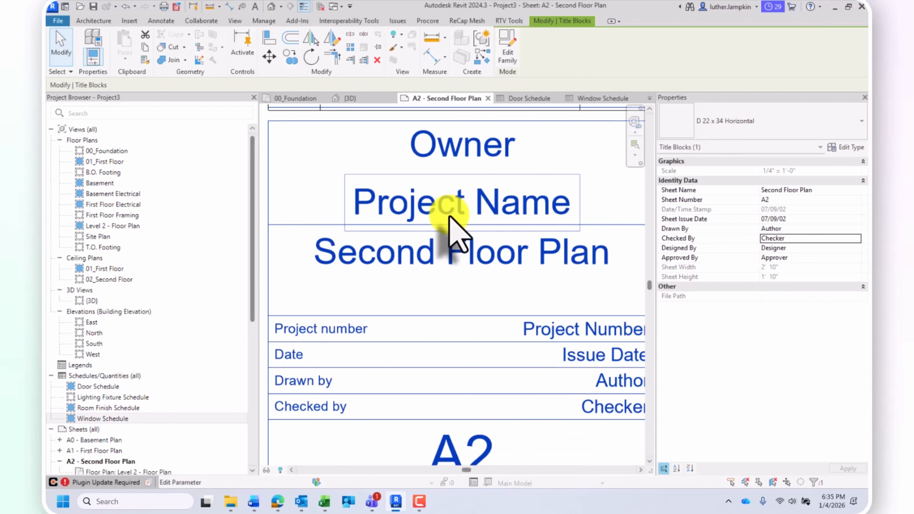
{"action": "left_click", "coordinate": [449, 216]}
{"action": "left_click", "coordinate": [463, 272]}
{"action": "left_click", "coordinate": [455, 147]}
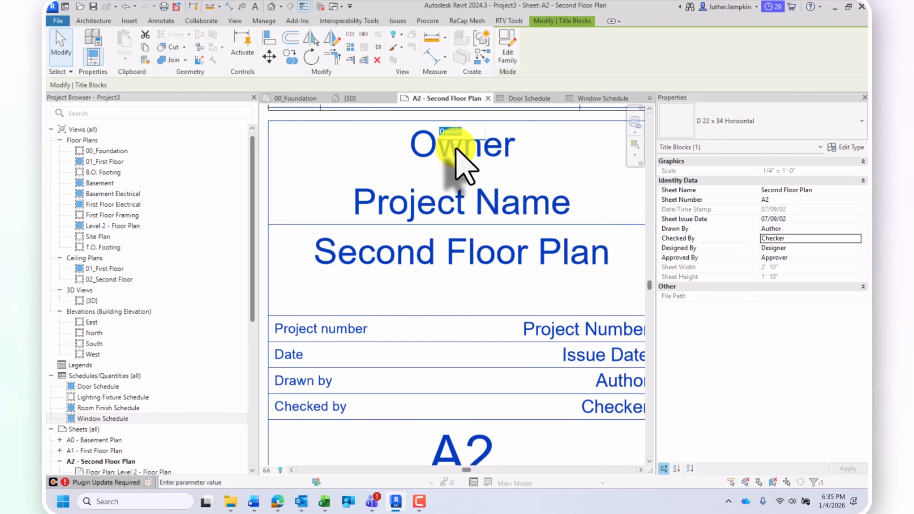
{"action": "scroll", "coordinate": [449, 193], "scroll_direction": "down", "scroll_amount": 2}
{"action": "left_click", "coordinate": [441, 221]}
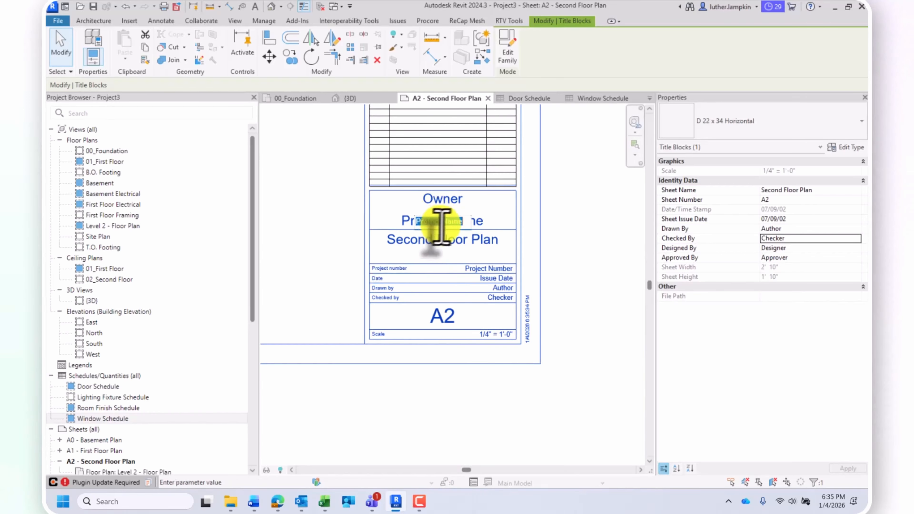
Examine the title block's logo, web address and consultant sections, and clear the selection.
{"action": "scroll", "coordinate": [546, 229], "scroll_direction": "down", "scroll_amount": 2}
{"action": "scroll", "coordinate": [486, 266], "scroll_direction": "up", "scroll_amount": 4}
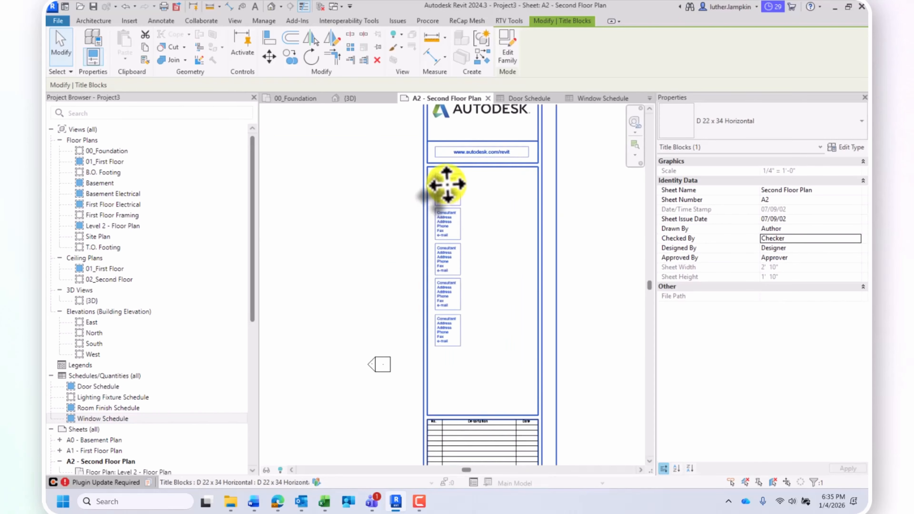
{"action": "scroll", "coordinate": [446, 184], "scroll_direction": "up", "scroll_amount": 4}
{"action": "scroll", "coordinate": [431, 252], "scroll_direction": "down", "scroll_amount": 3}
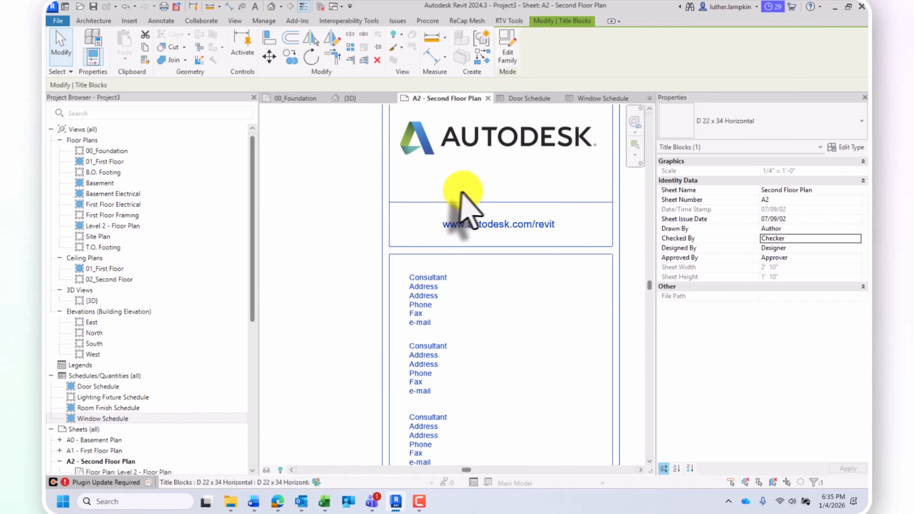
{"action": "scroll", "coordinate": [445, 299], "scroll_direction": "down", "scroll_amount": 5}
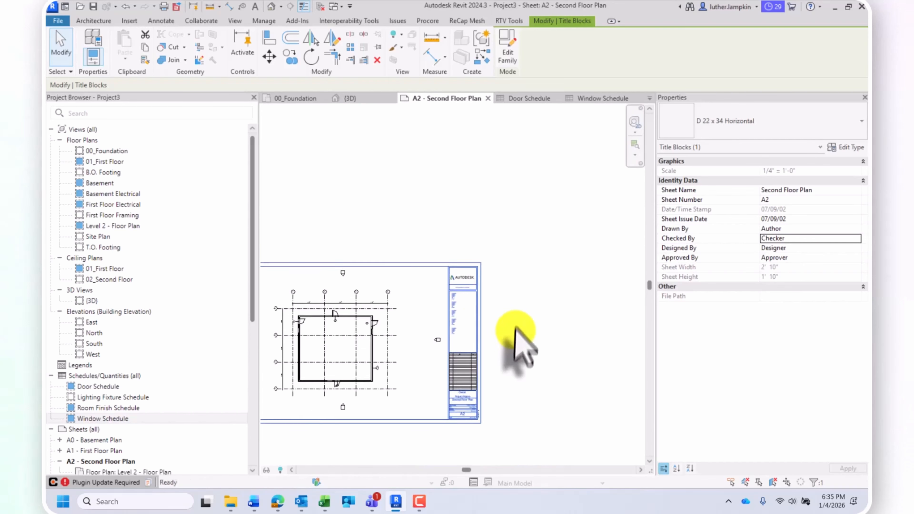
{"action": "left_click", "coordinate": [516, 331]}
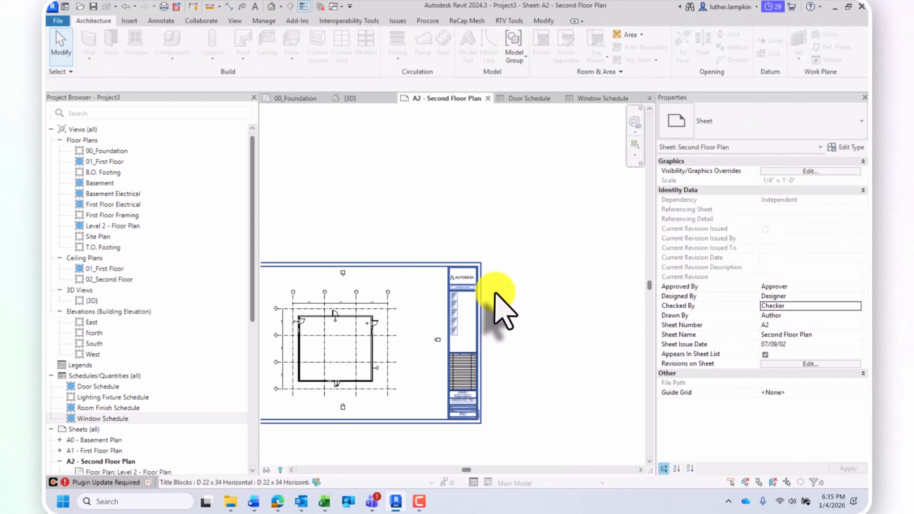
{"action": "middle_click_drag", "start_coordinate": [495, 294], "coordinate": [547, 291]}
Try the B 11 x 17 Horizontal type on sheet A2's title block and undo the change.
{"action": "left_click", "coordinate": [410, 266]}
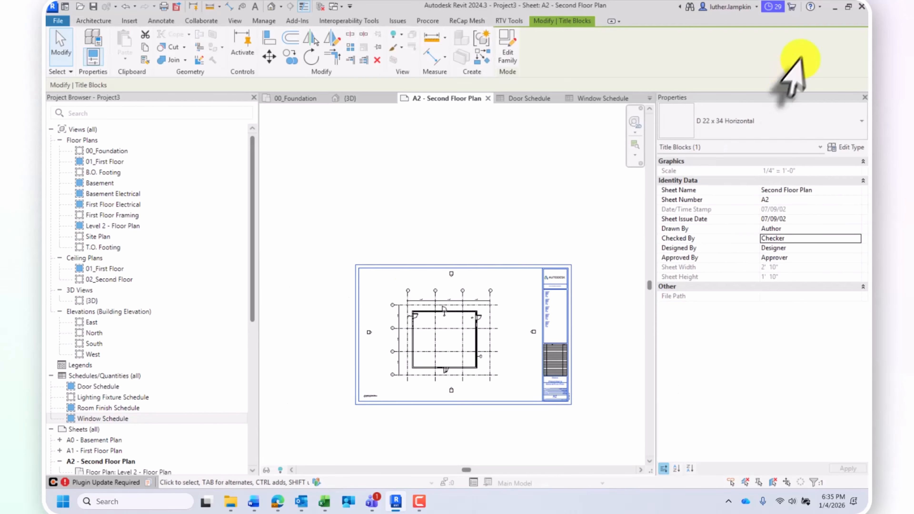
{"action": "left_click", "coordinate": [782, 127]}
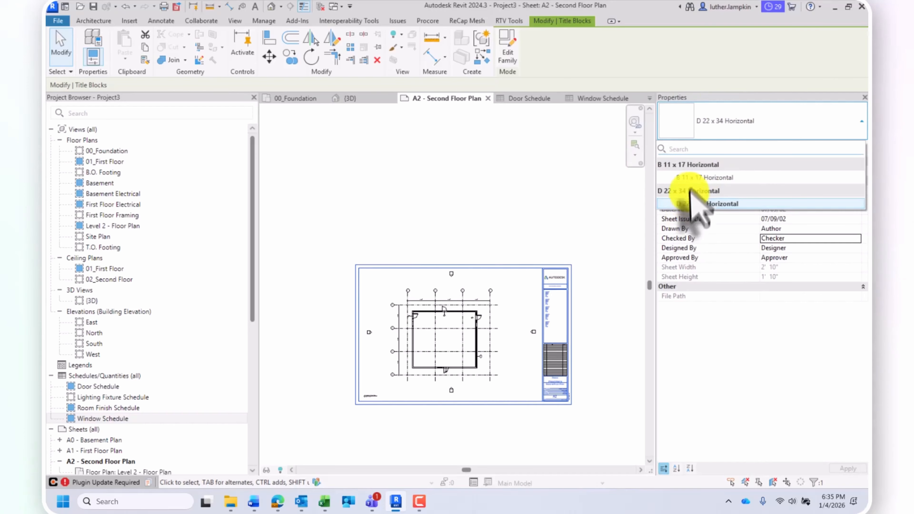
{"action": "left_click", "coordinate": [702, 178]}
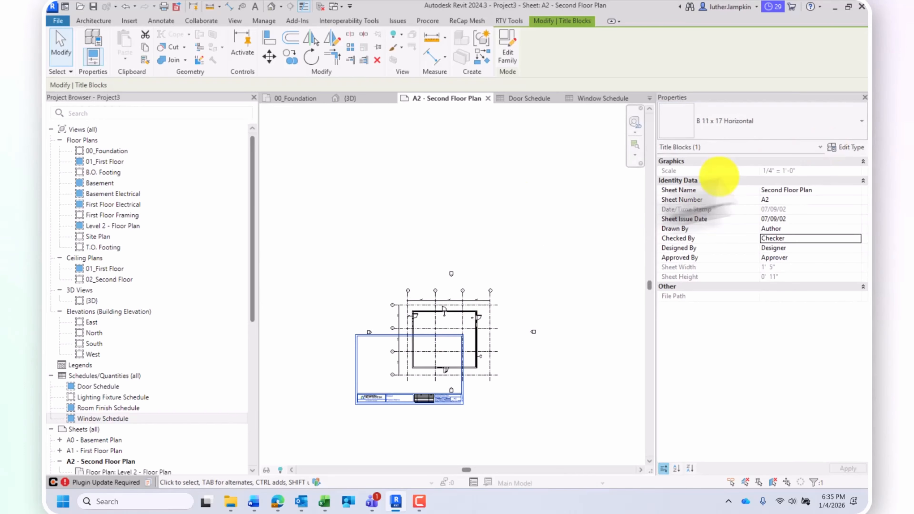
{"action": "left_click", "coordinate": [570, 204]}
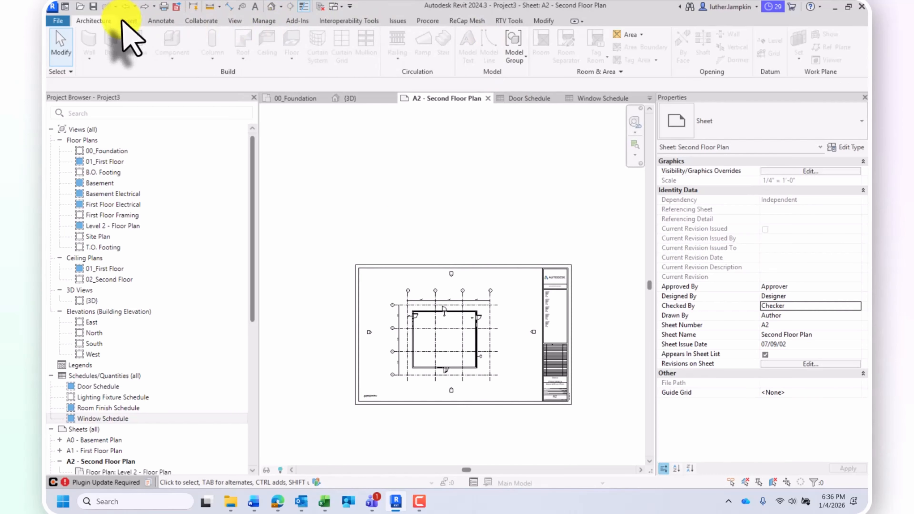
Search the Autodesk family library for sheets and close it without loading anything.
{"action": "left_click", "coordinate": [129, 21]}
{"action": "left_click", "coordinate": [452, 61]}
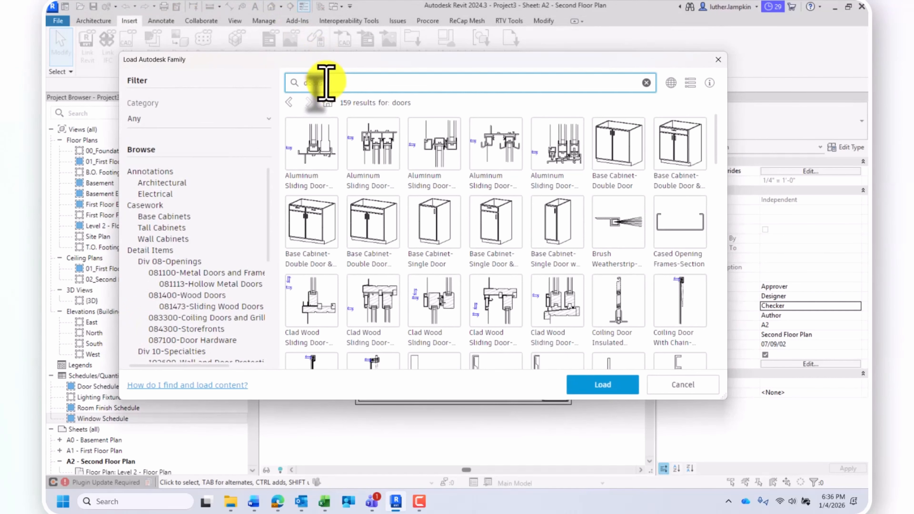
{"action": "type", "text": "sheets"}
{"action": "key", "text": "Return"}
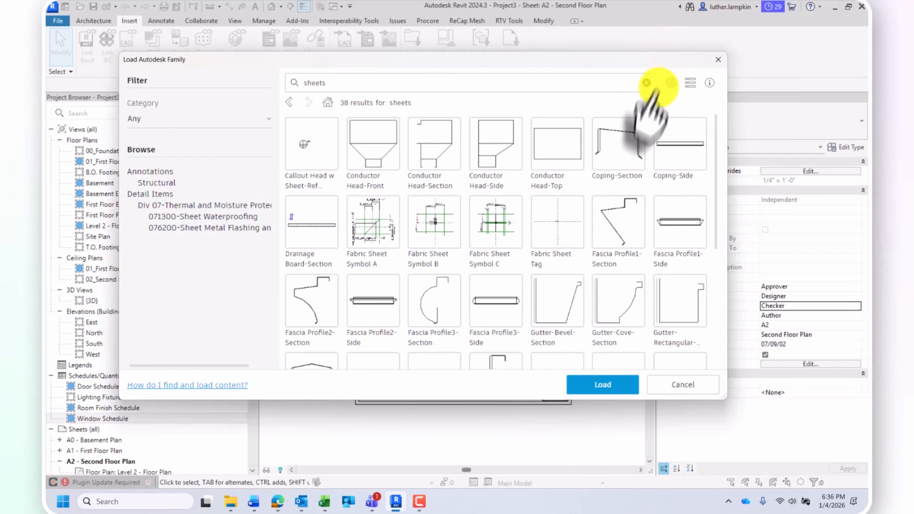
{"action": "left_click_drag", "start_coordinate": [676, 65], "coordinate": [662, 67]}
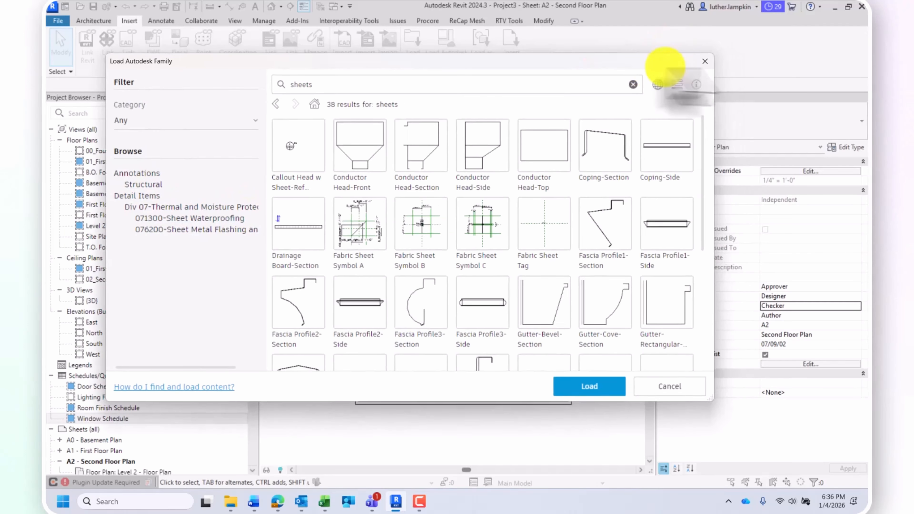
{"action": "left_click", "coordinate": [704, 62]}
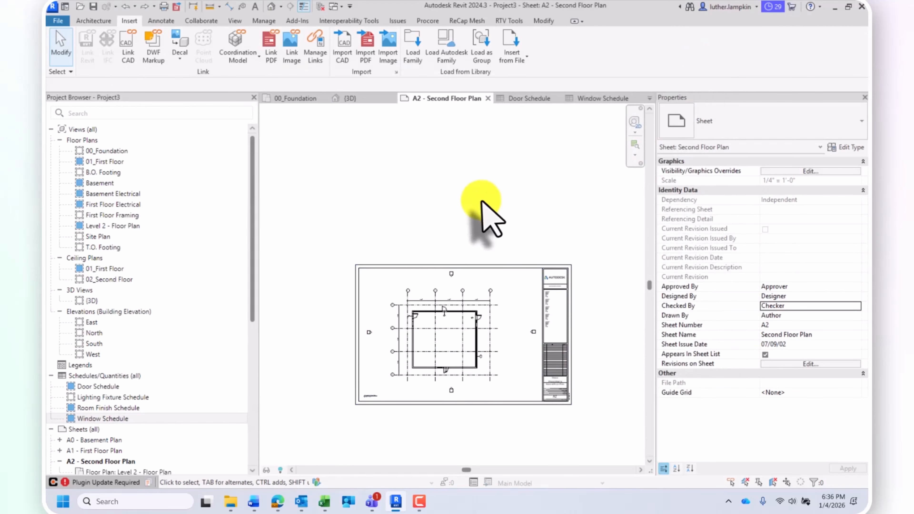
{"action": "scroll", "coordinate": [446, 274], "scroll_direction": "up", "scroll_amount": 3}
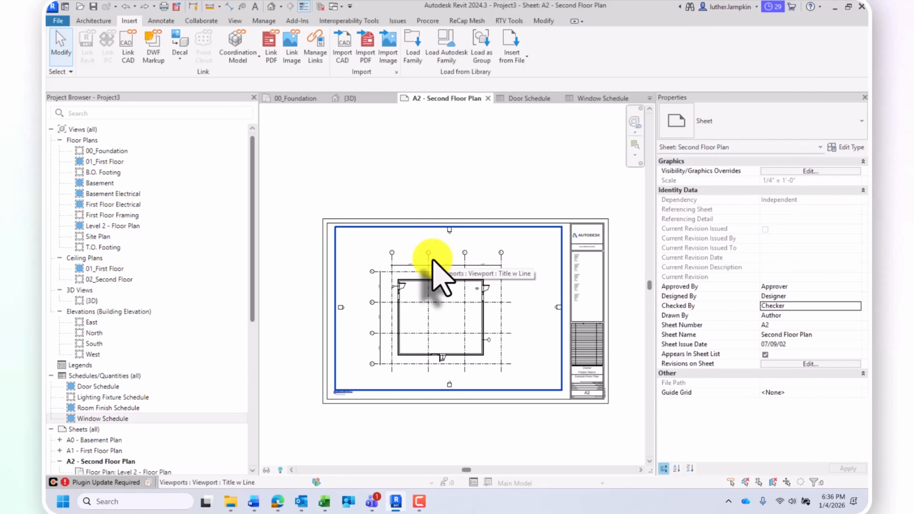
Open the PDF export settings for the A2 - Second Floor Plan sheet.
{"action": "mouse_move", "coordinate": [432, 277]}
{"action": "middle_mouse_down"}
{"action": "mouse_move", "coordinate": [446, 268]}
{"action": "mouse_move", "coordinate": [429, 260]}
{"action": "middle_mouse_up"}
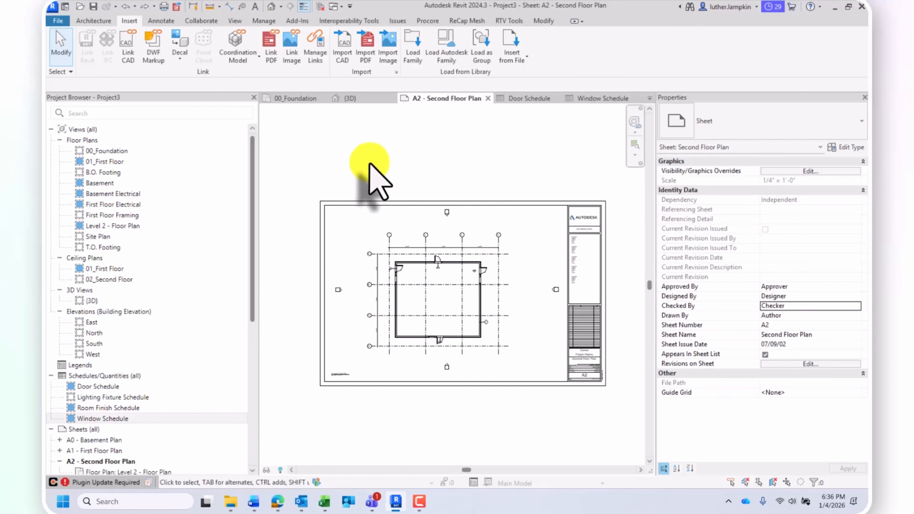
{"action": "middle_click_drag", "start_coordinate": [355, 156], "coordinate": [355, 155]}
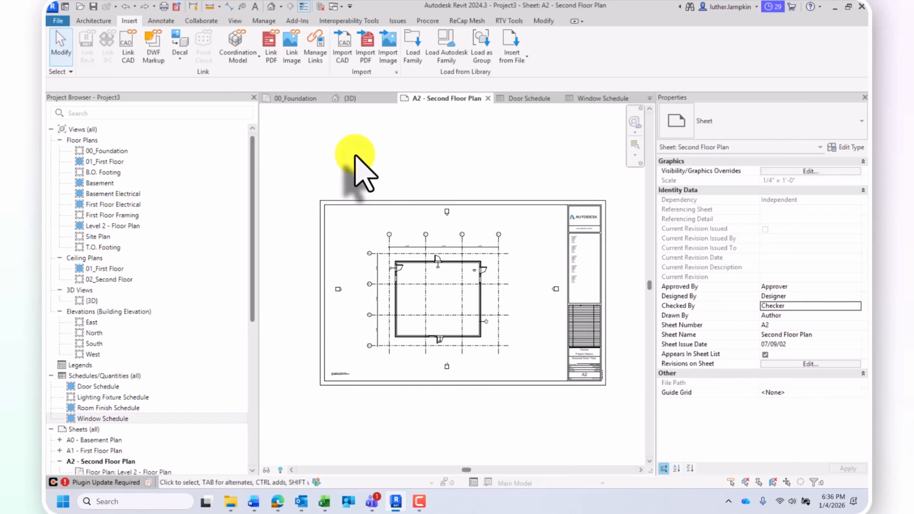
{"action": "left_click", "coordinate": [58, 22]}
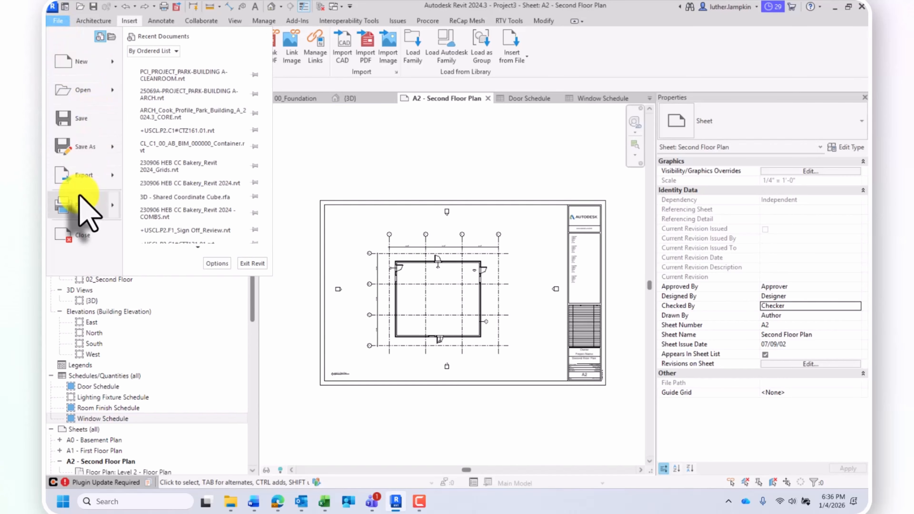
{"action": "mouse_move", "coordinate": [82, 173]}
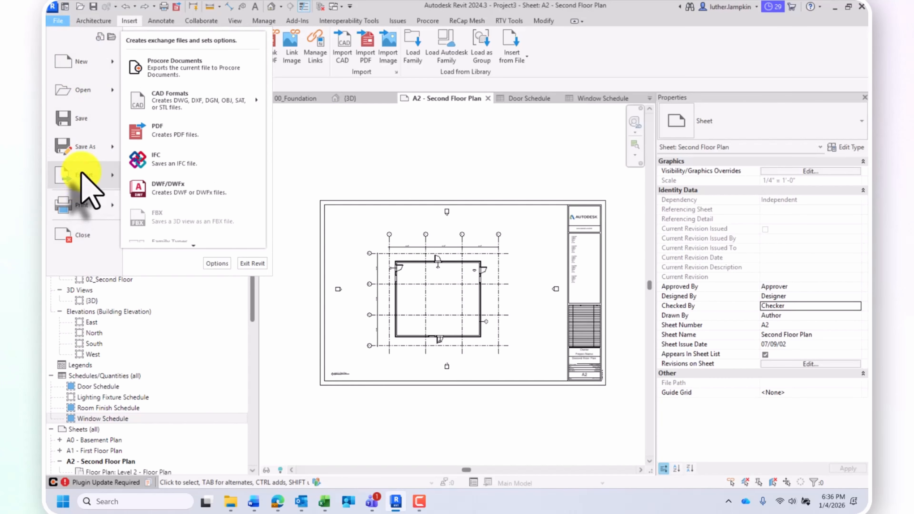
{"action": "mouse_move", "coordinate": [95, 208]}
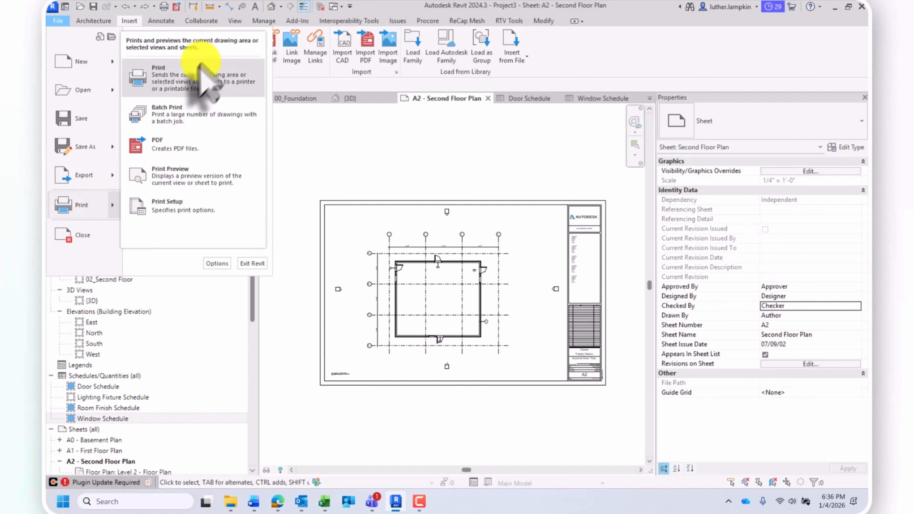
{"action": "left_click", "coordinate": [196, 148]}
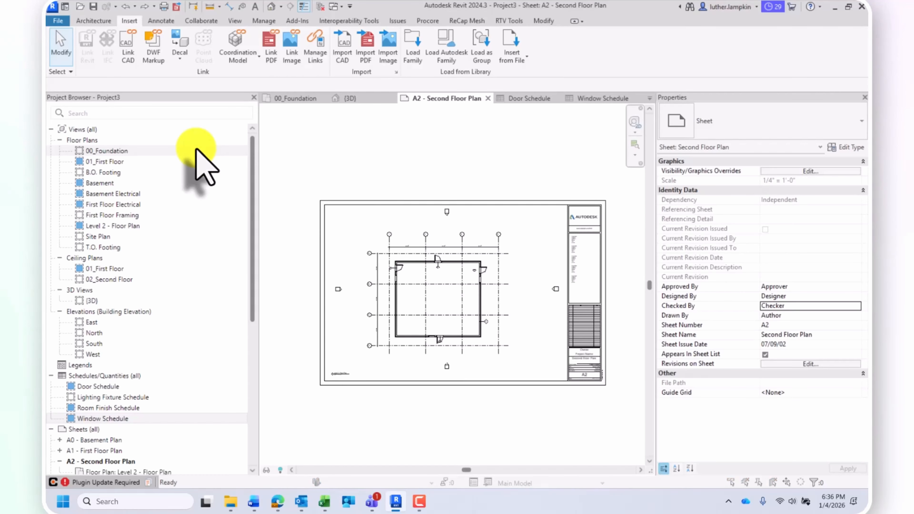
{"action": "left_click_drag", "start_coordinate": [414, 53], "coordinate": [387, 39]}
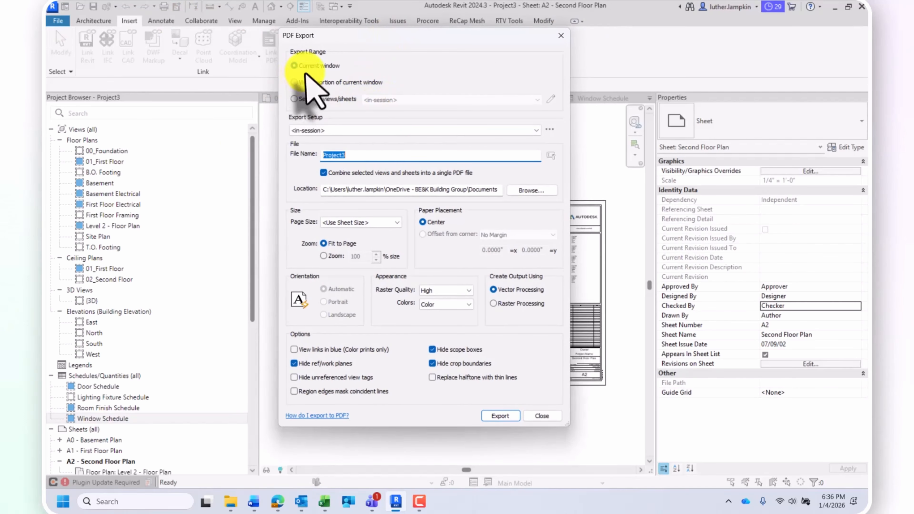
Try the Selected views/sheets and Visible portion of current window export ranges, and return to Current window.
{"action": "left_click", "coordinate": [296, 98]}
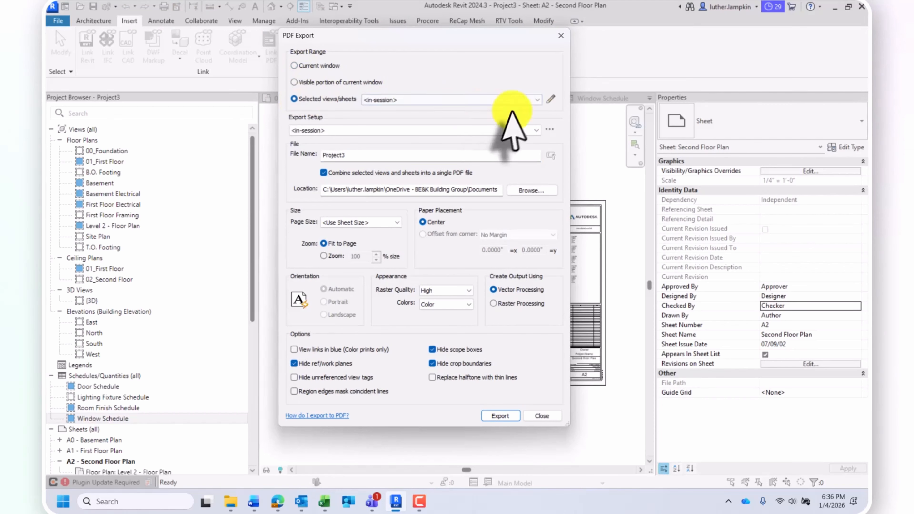
{"action": "left_click", "coordinate": [536, 100]}
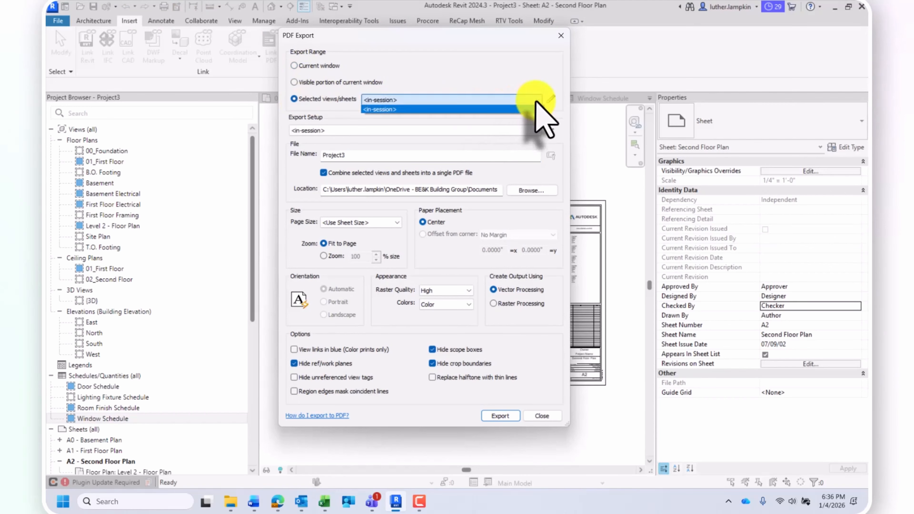
{"action": "left_click", "coordinate": [456, 74]}
{"action": "left_click", "coordinate": [294, 82]}
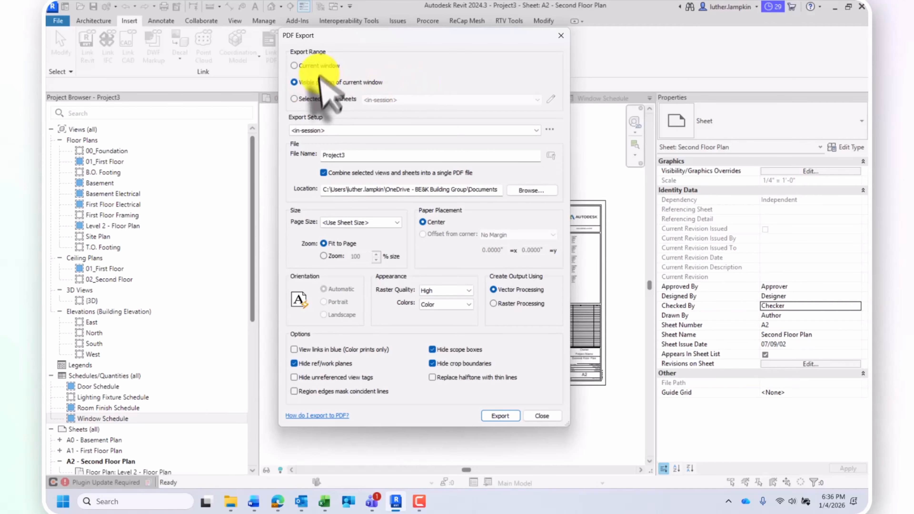
{"action": "left_click", "coordinate": [294, 65]}
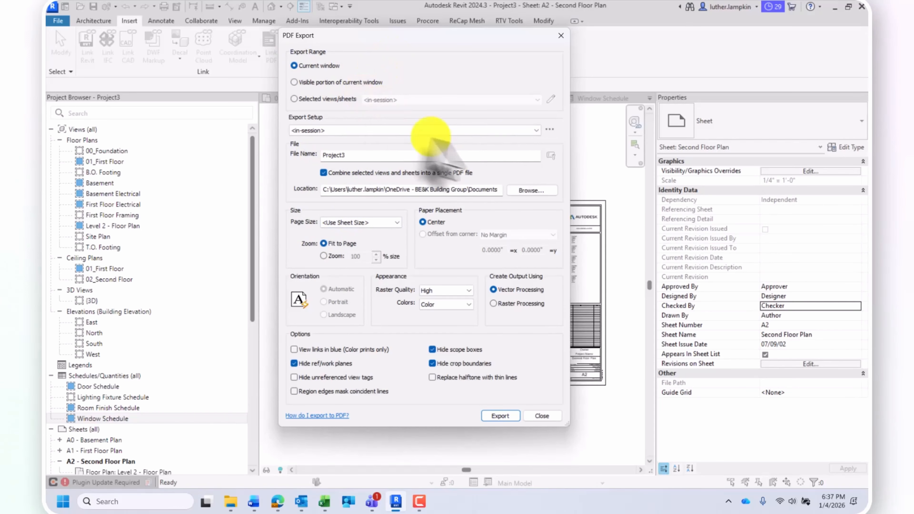
{"action": "left_click", "coordinate": [533, 130]}
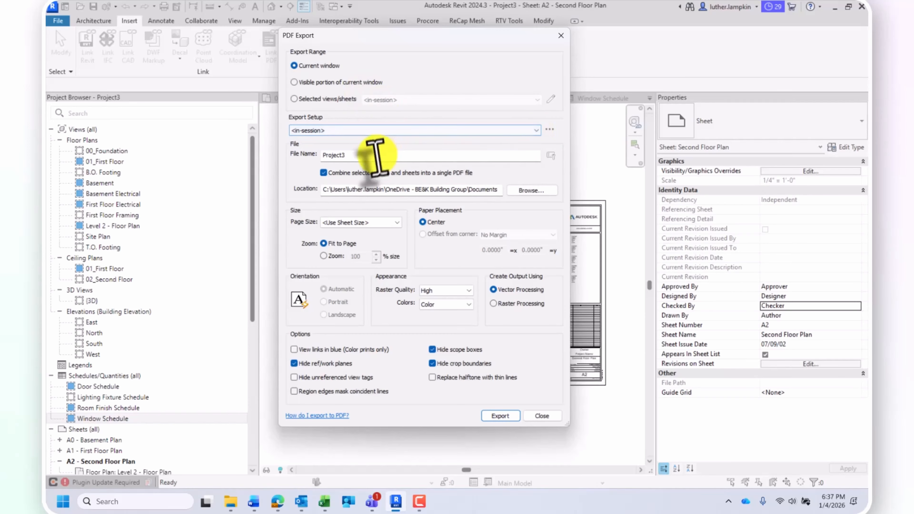
Name the exported PDF file A2 - Second Floor Plan.
{"action": "left_click_drag", "start_coordinate": [374, 156], "coordinate": [290, 155]}
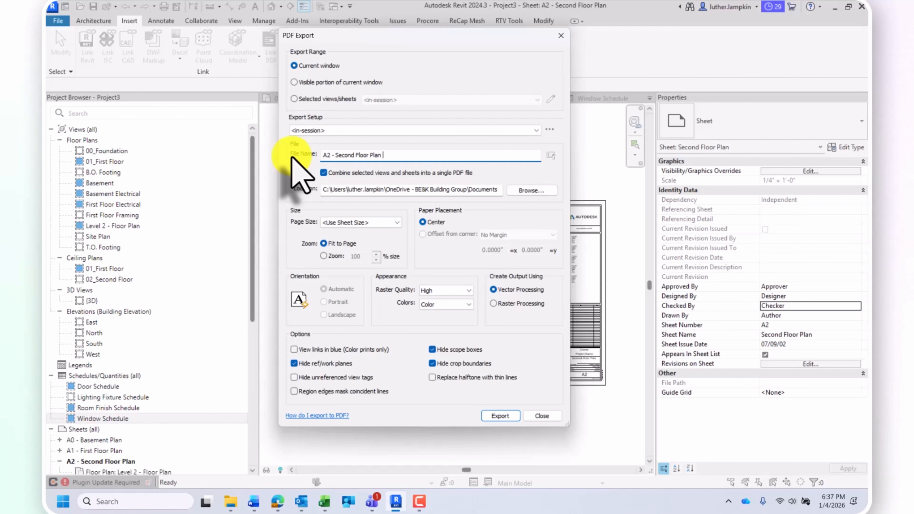
{"action": "left_click_drag", "start_coordinate": [482, 35], "coordinate": [476, 58]}
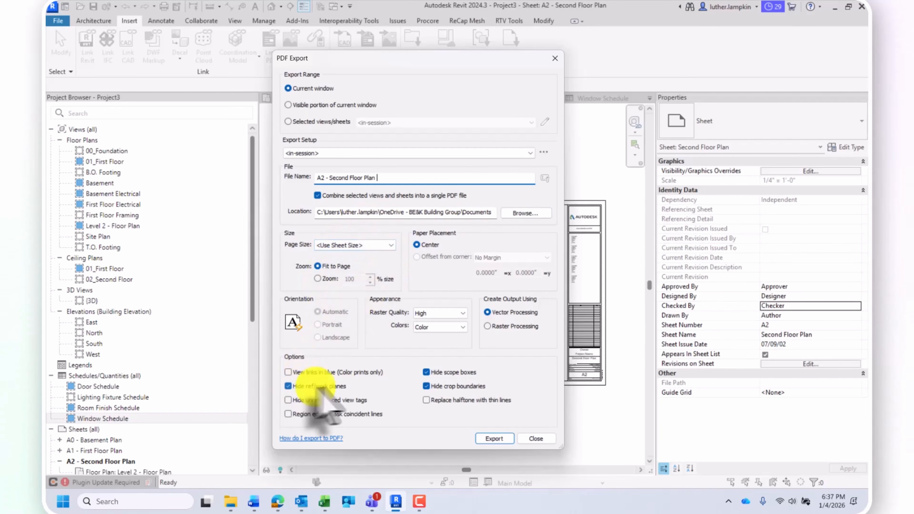
{"action": "left_click_drag", "start_coordinate": [418, 58], "coordinate": [451, 16]}
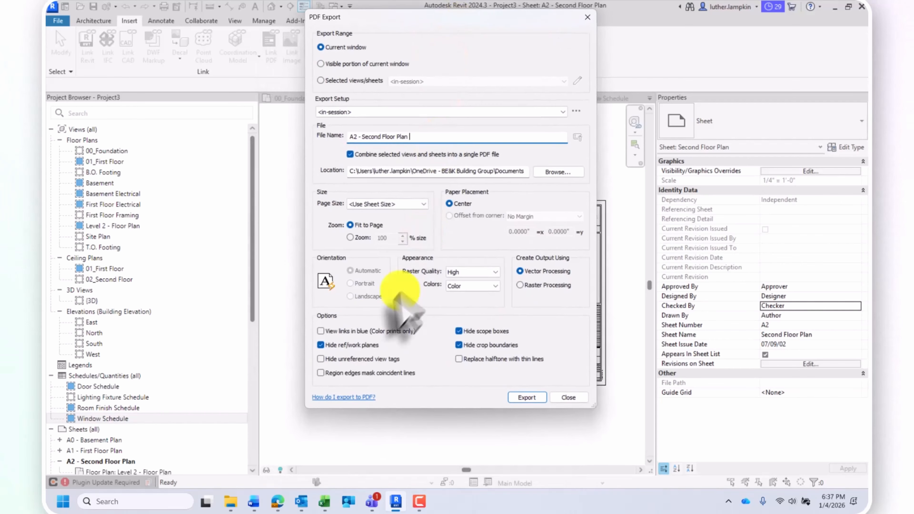
Hide unreferenced view tags in the export, review the raster quality and color choices, and set the colors to Grayscale.
{"action": "left_click", "coordinate": [321, 358]}
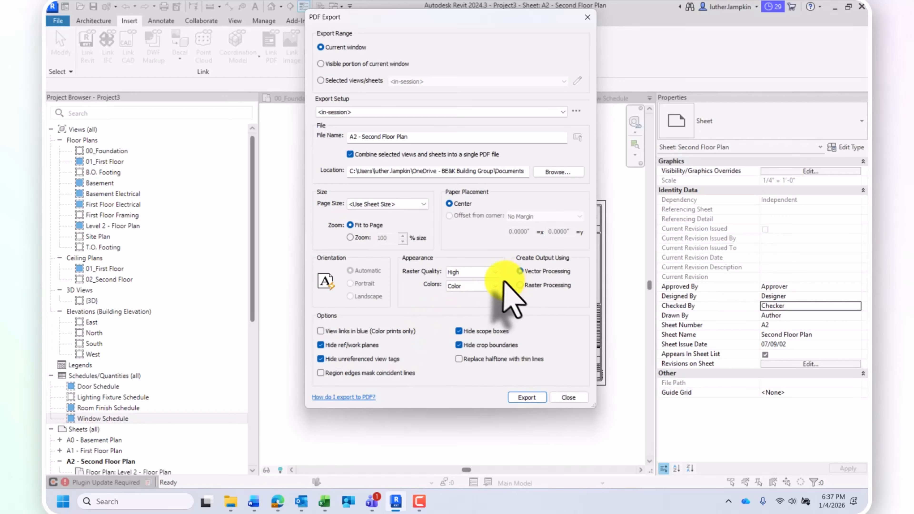
{"action": "left_click", "coordinate": [496, 272]}
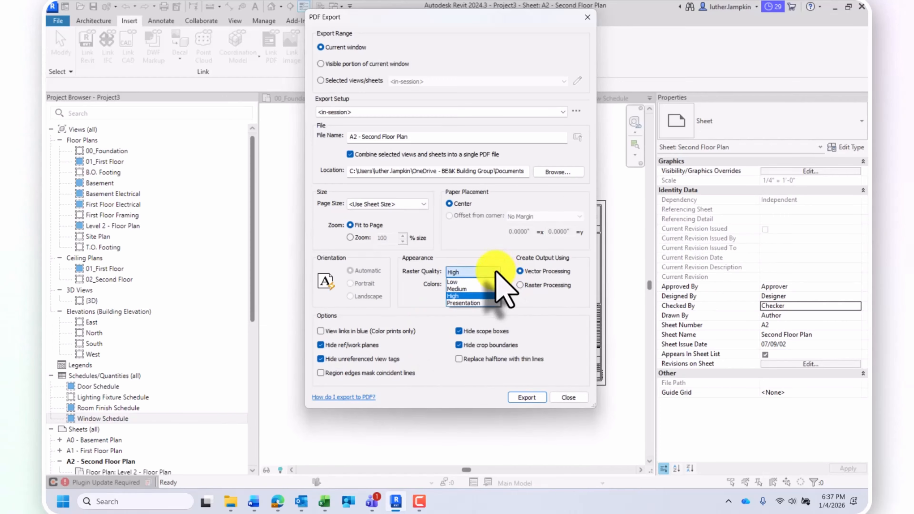
{"action": "left_click", "coordinate": [480, 257]}
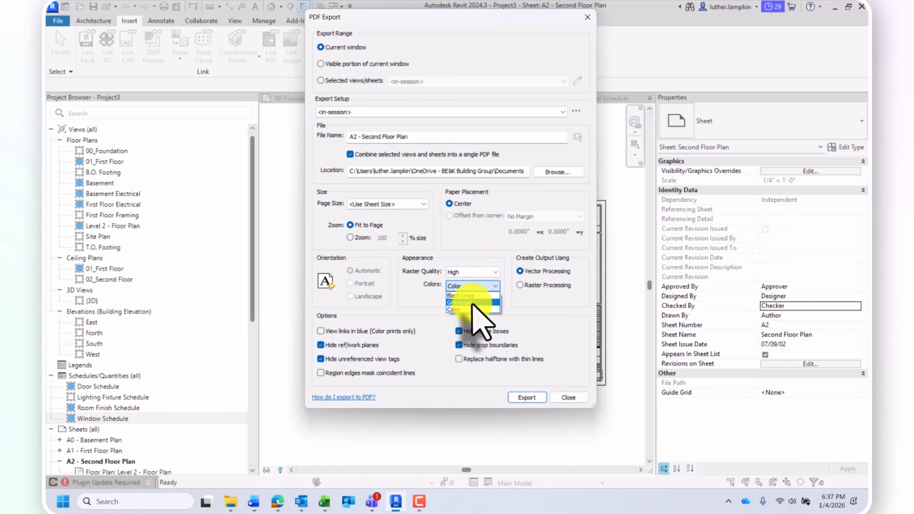
{"action": "left_click", "coordinate": [472, 302]}
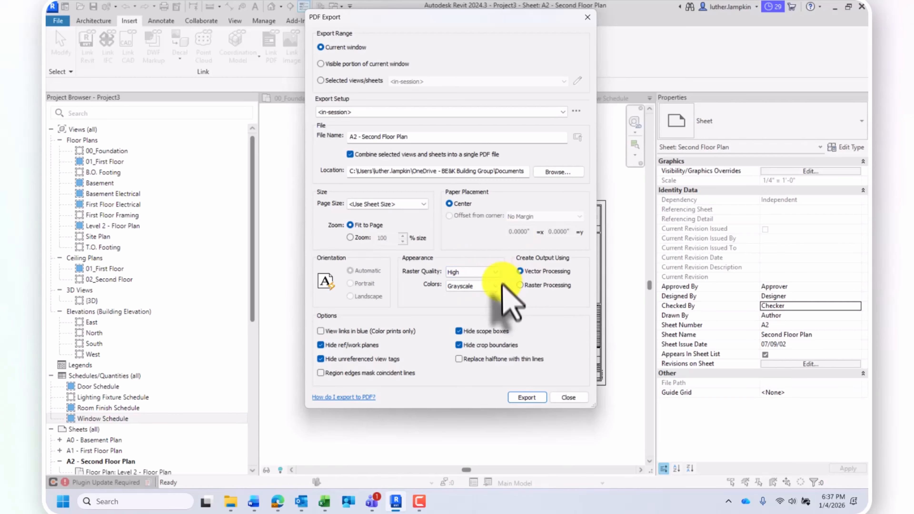
{"action": "left_click", "coordinate": [484, 297]}
{"action": "left_click", "coordinate": [498, 290]}
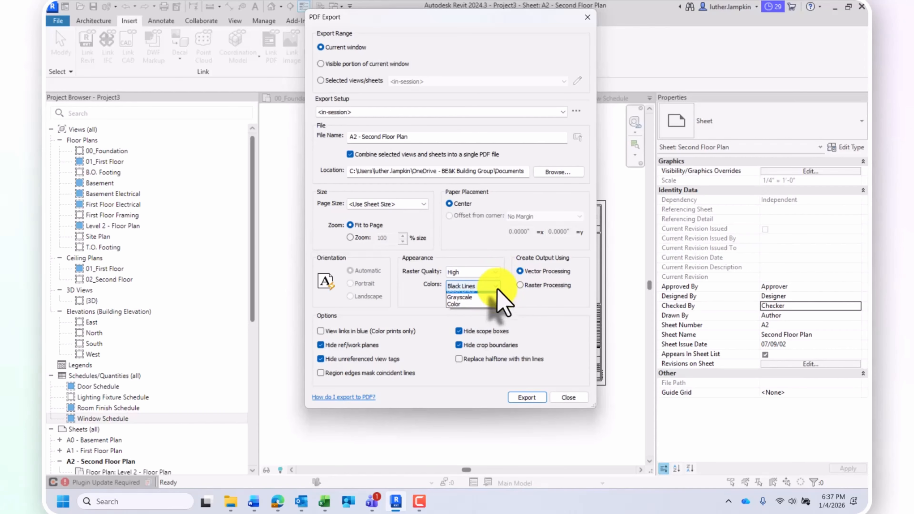
{"action": "left_click", "coordinate": [478, 309]}
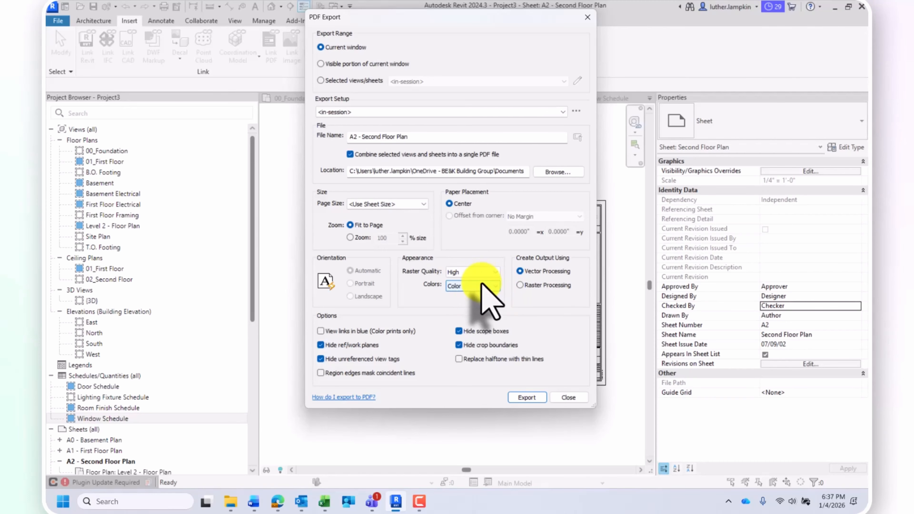
{"action": "left_click", "coordinate": [467, 303]}
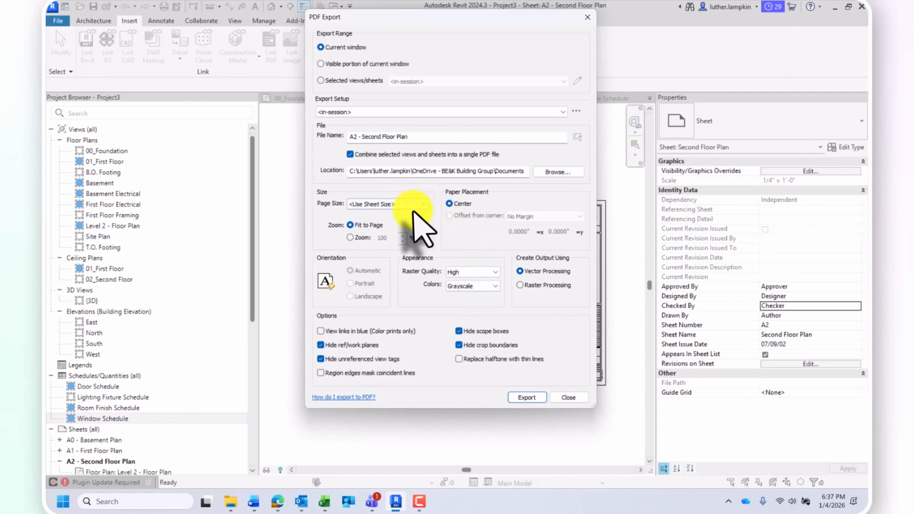
Combine the selected views and sheets into a single PDF and re-enter A2 - Second Floor Plan as its file name.
{"action": "left_click_drag", "start_coordinate": [432, 19], "coordinate": [435, 55]}
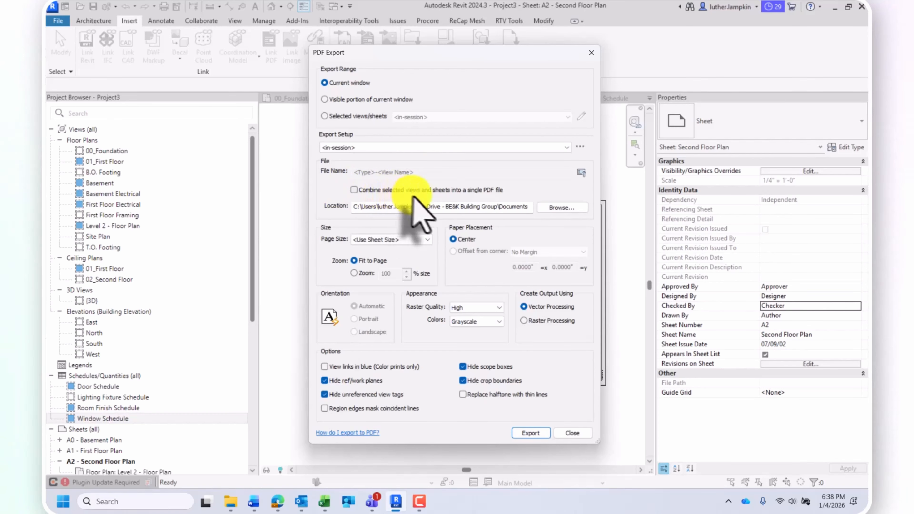
{"action": "left_click", "coordinate": [361, 191]}
{"action": "left_click_drag", "start_coordinate": [382, 175], "coordinate": [325, 173]}
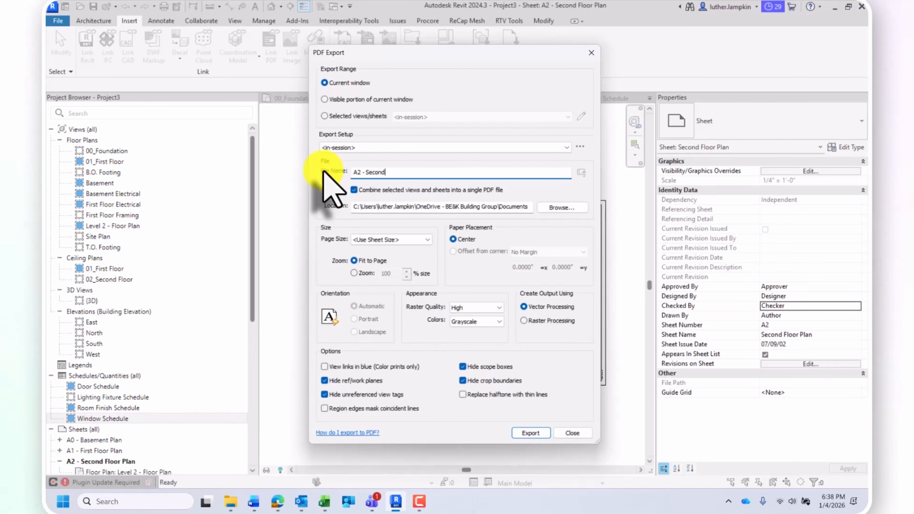
{"action": "type", "text": "A2 - Second Floor "}
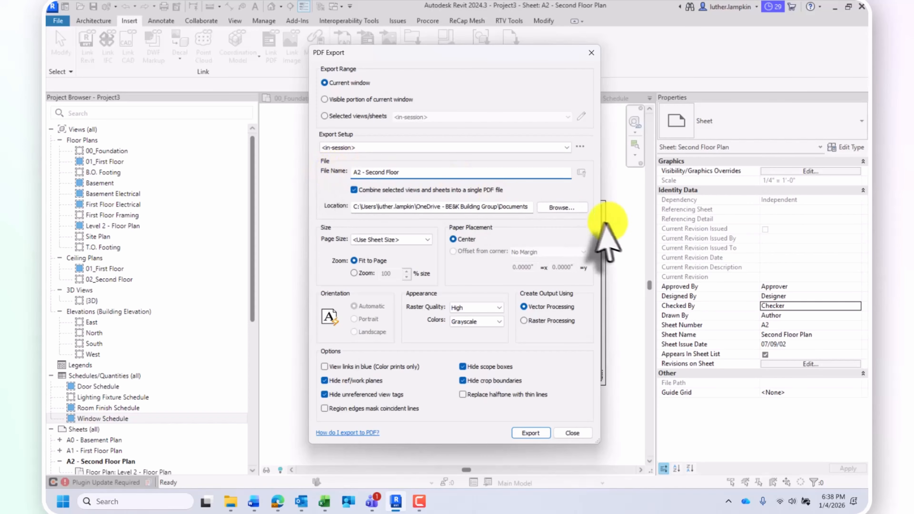
{"action": "type", "text": "Plan"}
Set the PDF's save location to New folder on the Desktop.
{"action": "left_click", "coordinate": [562, 208]}
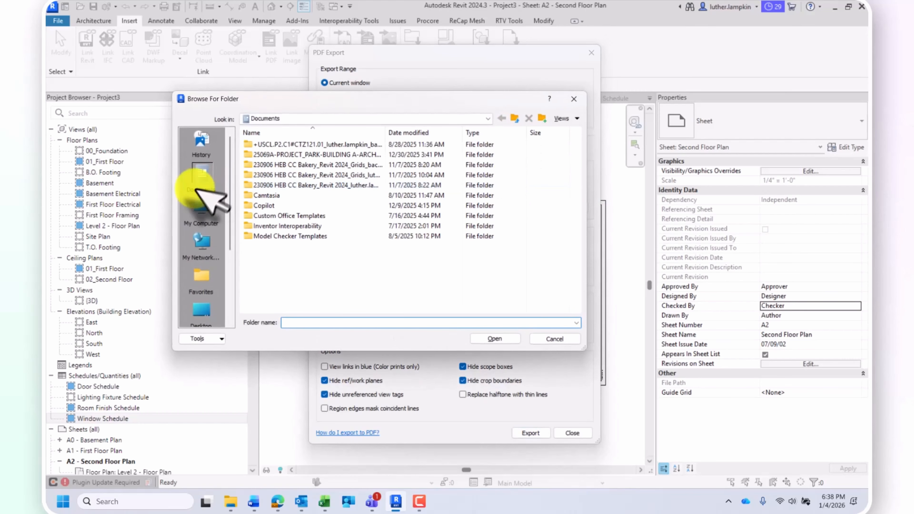
{"action": "left_click", "coordinate": [202, 311]}
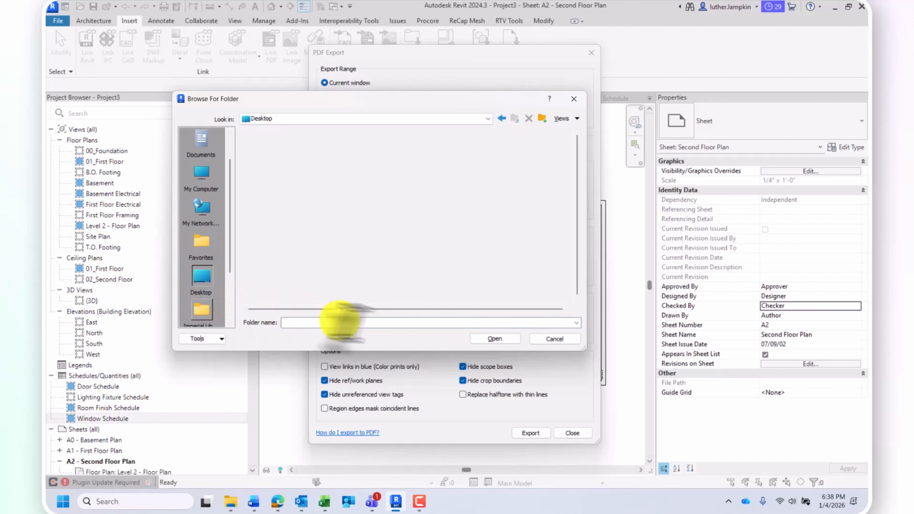
{"action": "scroll", "coordinate": [302, 237], "scroll_direction": "down", "scroll_amount": 2}
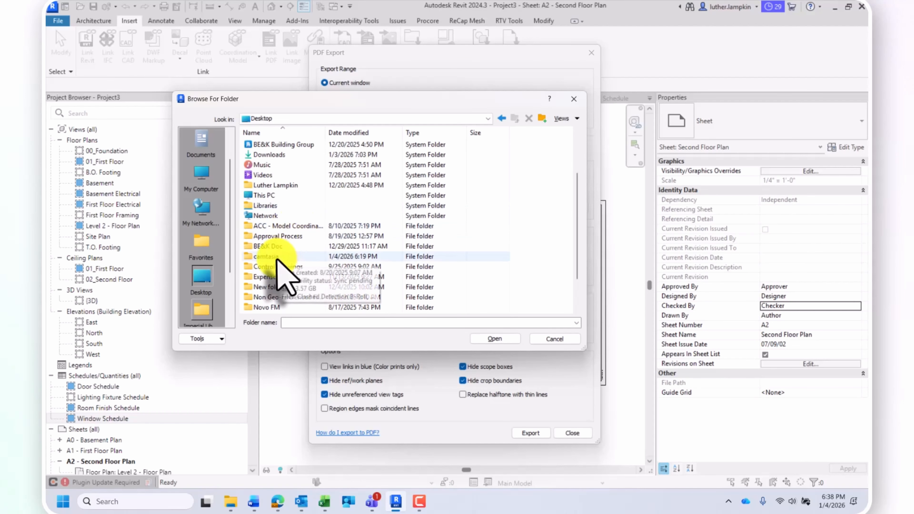
{"action": "double_click", "coordinate": [285, 286]}
{"action": "left_click", "coordinate": [494, 338]}
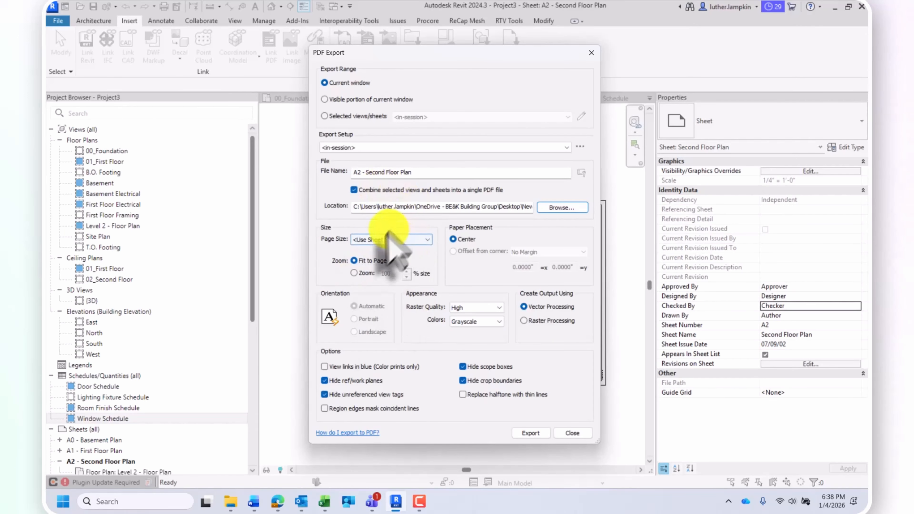
Export the sheet to PDF without saving the settings for future sessions.
{"action": "left_click_drag", "start_coordinate": [429, 53], "coordinate": [402, 46]}
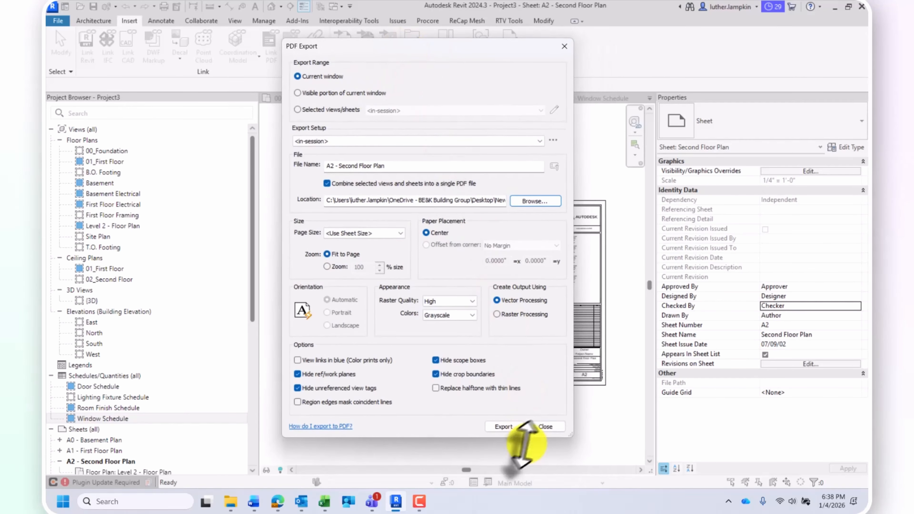
{"action": "left_click", "coordinate": [509, 426]}
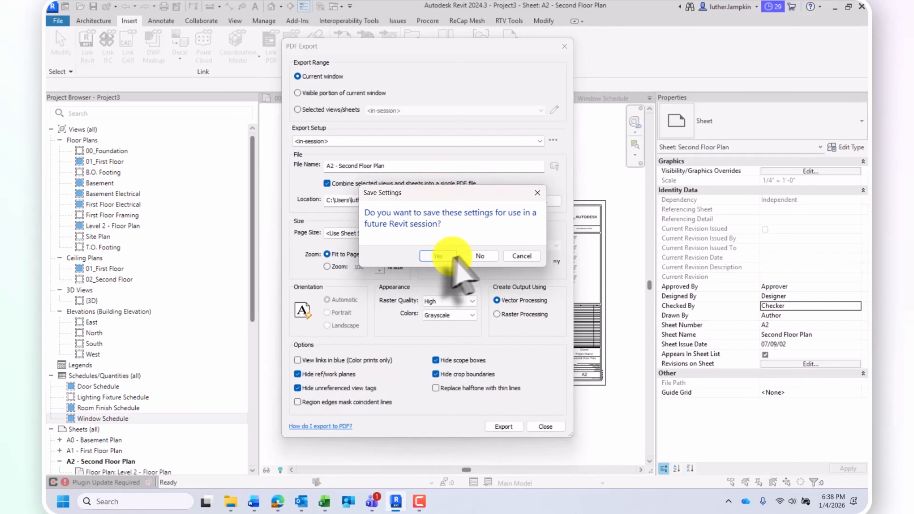
{"action": "left_click", "coordinate": [474, 256]}
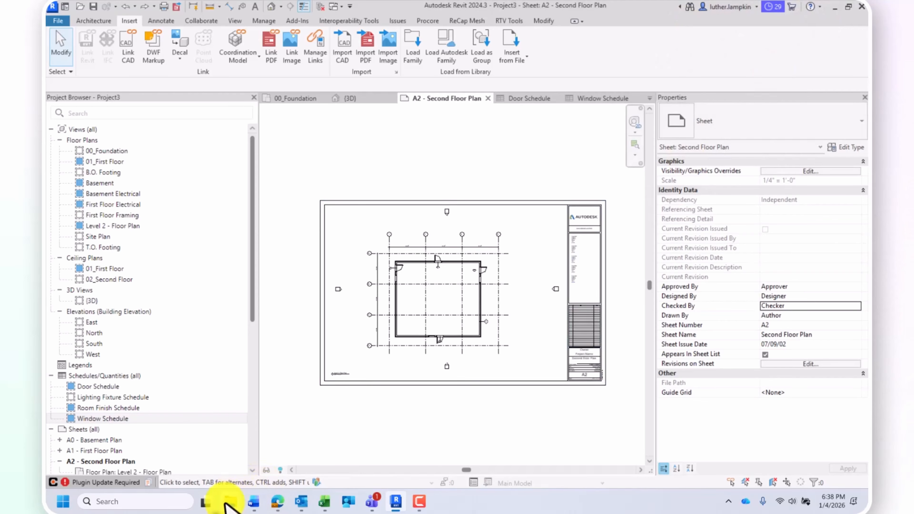
Switch to File Explorer and open the exported A2 - Second Floor Plan PDF from New folder on the Desktop.
{"action": "mouse_move", "coordinate": [231, 501]}
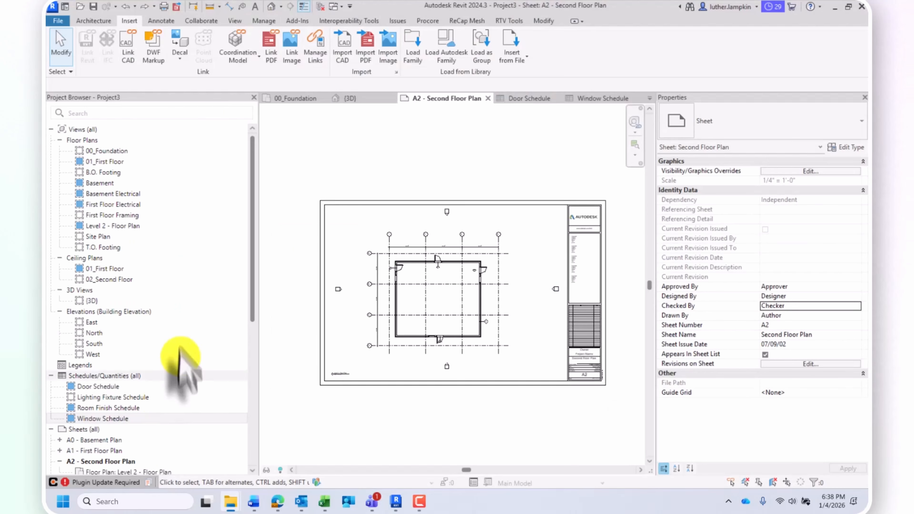
{"action": "left_click", "coordinate": [230, 501]}
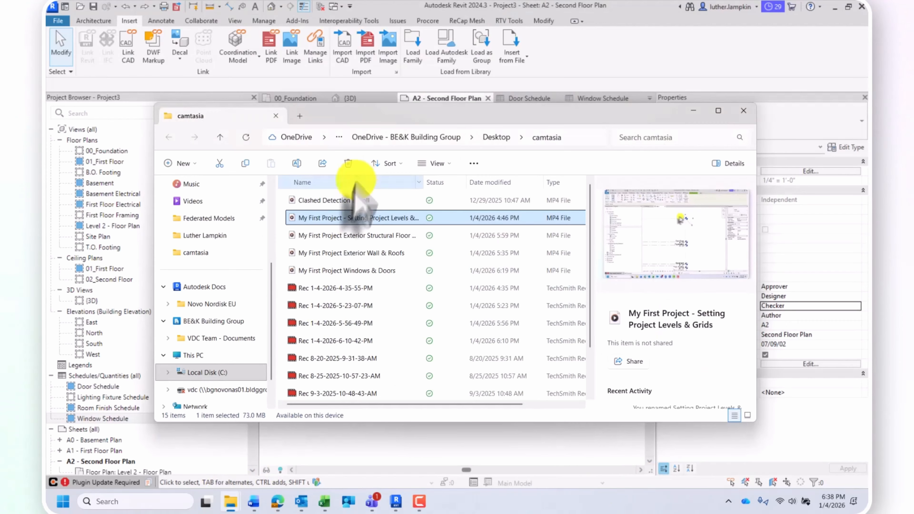
{"action": "left_click", "coordinate": [496, 137]}
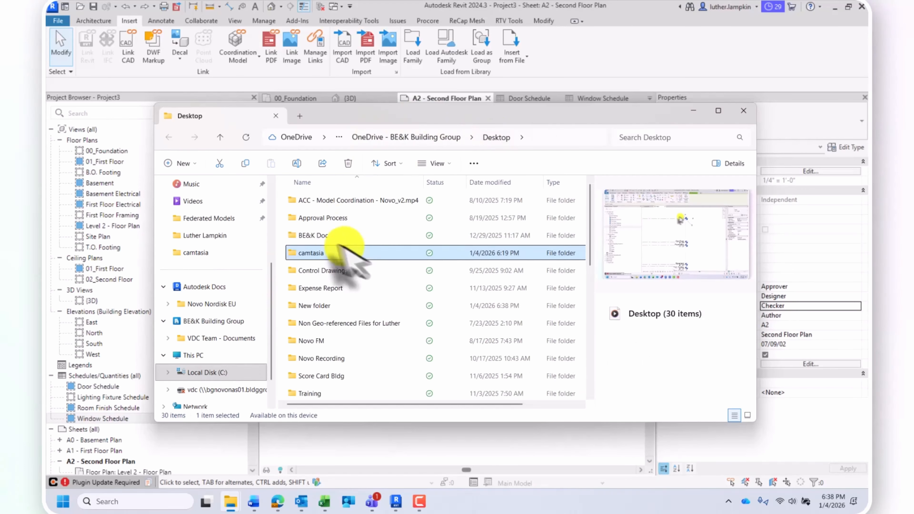
{"action": "left_click", "coordinate": [328, 268]}
{"action": "double_click", "coordinate": [328, 268]}
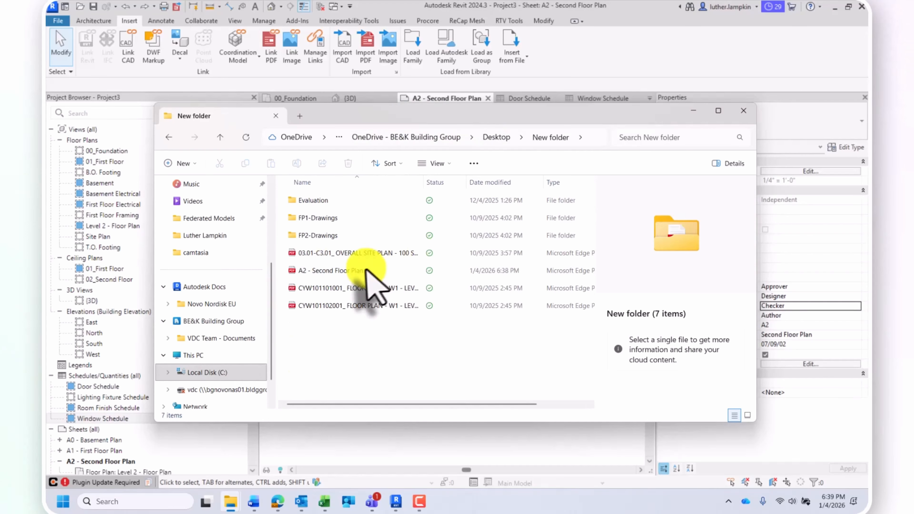
{"action": "left_click", "coordinate": [357, 271]}
{"action": "double_click", "coordinate": [357, 273]}
Review the exported sheet's floor plan, grid lines and title block, closing the PDF and minimizing the browser when done.
{"action": "scroll", "coordinate": [489, 234], "scroll_direction": "down", "scroll_amount": 3}
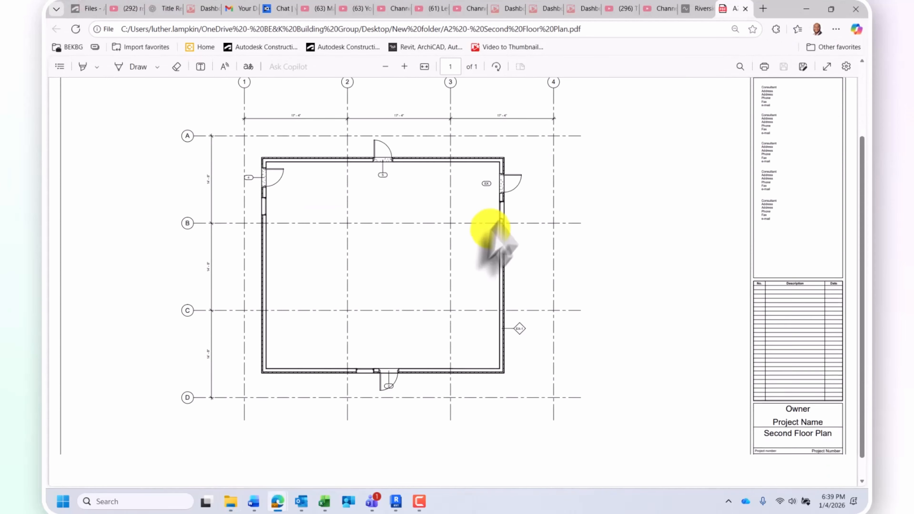
{"action": "scroll", "coordinate": [670, 283], "scroll_direction": "up", "scroll_amount": 3}
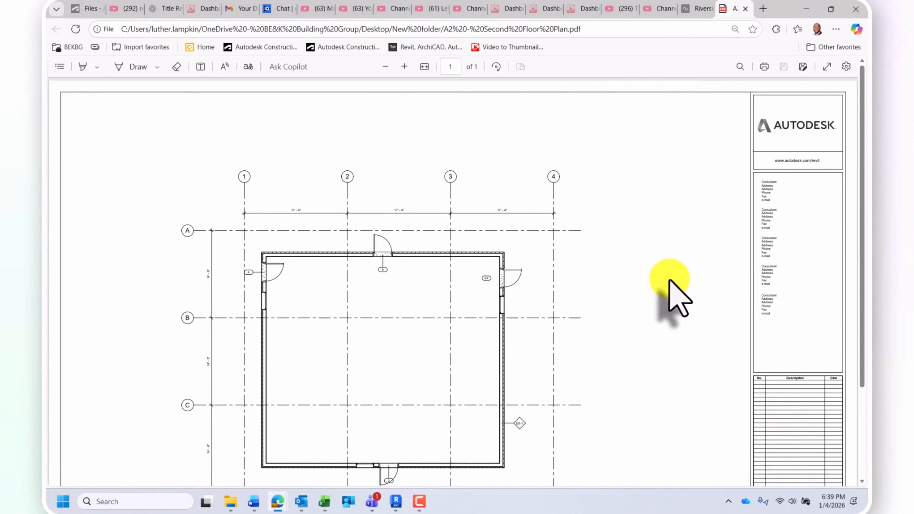
{"action": "scroll", "coordinate": [670, 280], "scroll_direction": "down", "scroll_amount": 3}
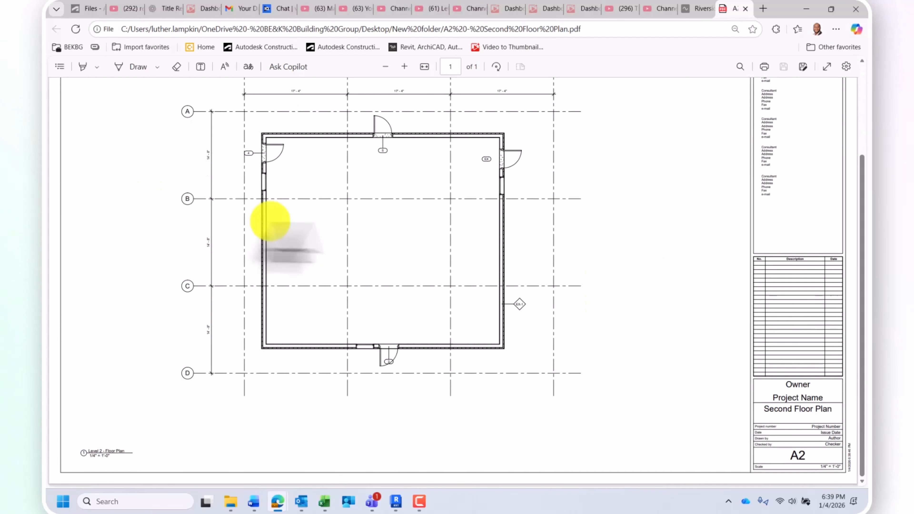
{"action": "scroll", "coordinate": [679, 281], "scroll_direction": "up", "scroll_amount": 3}
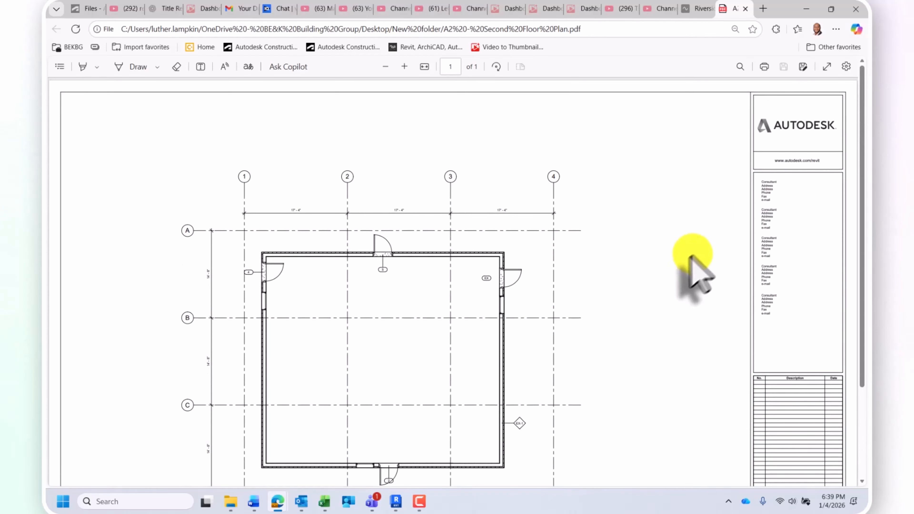
{"action": "scroll", "coordinate": [683, 266], "scroll_direction": "down", "scroll_amount": 3}
{"action": "scroll", "coordinate": [249, 360], "scroll_direction": "up", "scroll_amount": 3}
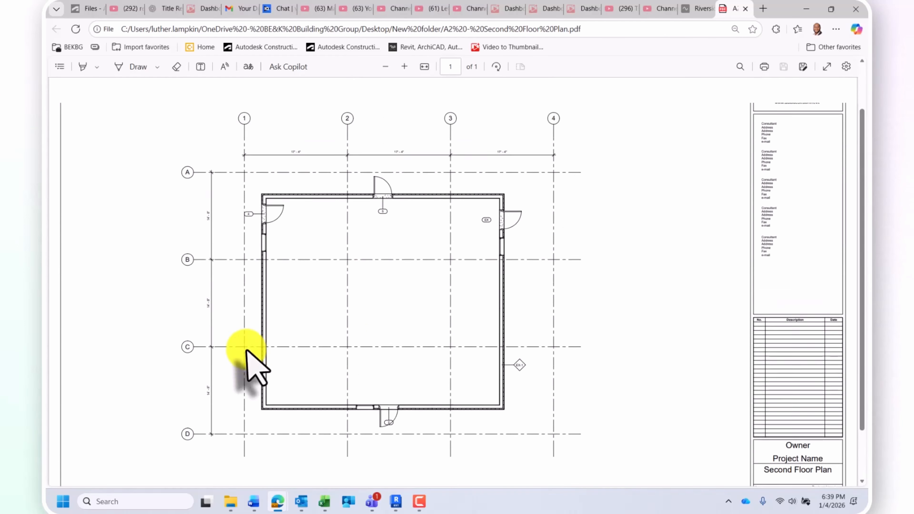
{"action": "left_click", "coordinate": [745, 8]}
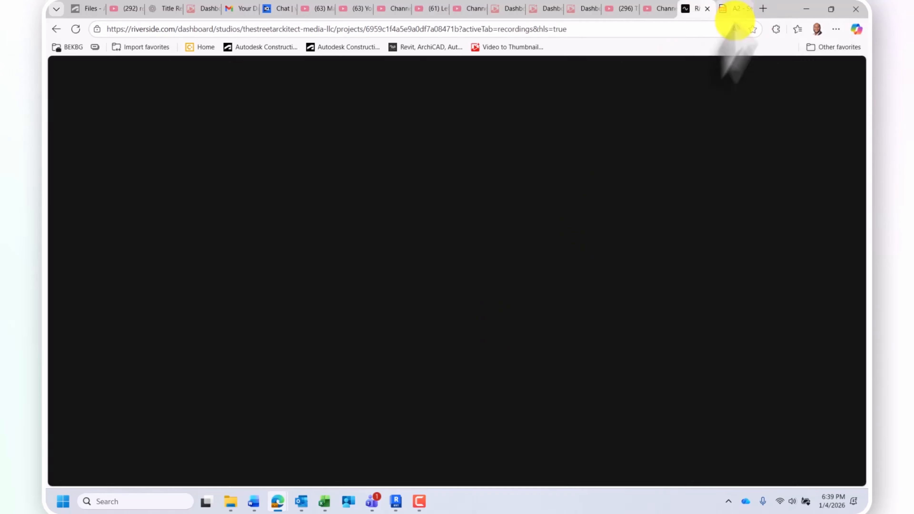
{"action": "left_click", "coordinate": [806, 8]}
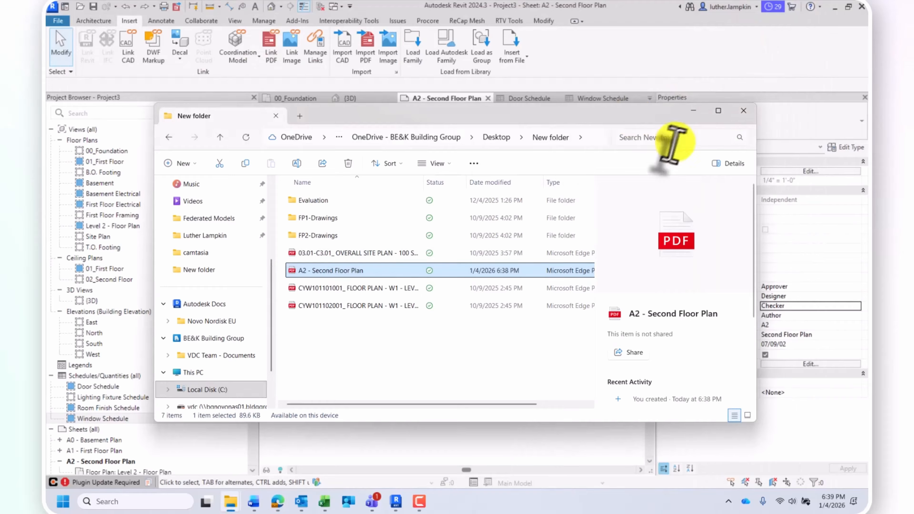